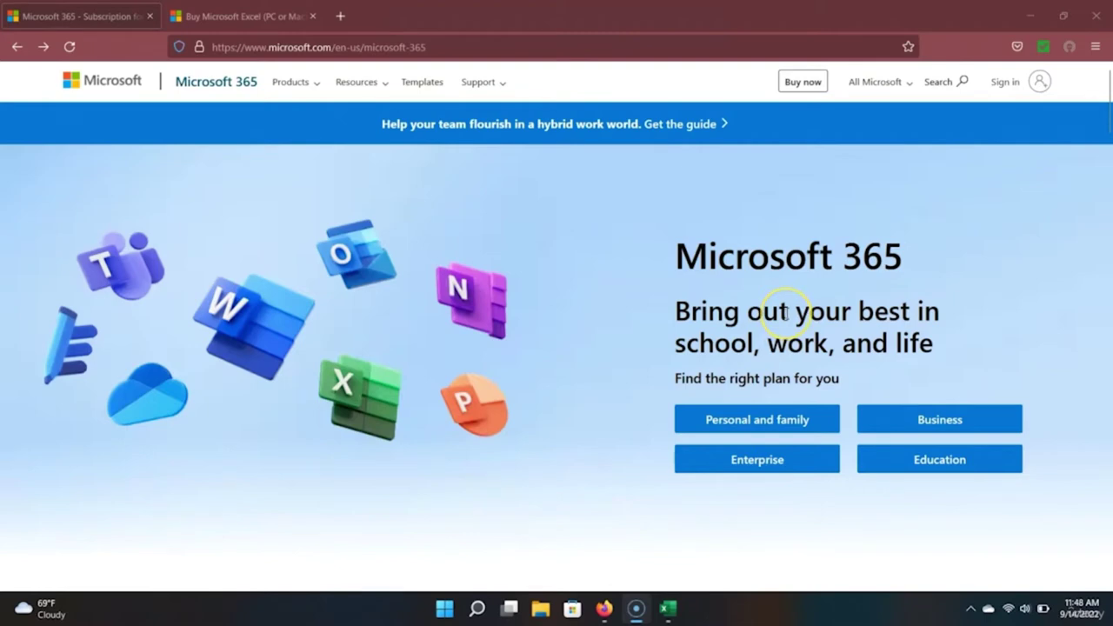
# Step: Show the Microsoft 365 Personal and Family plan cards with their prices
pyautogui.click(782, 428)
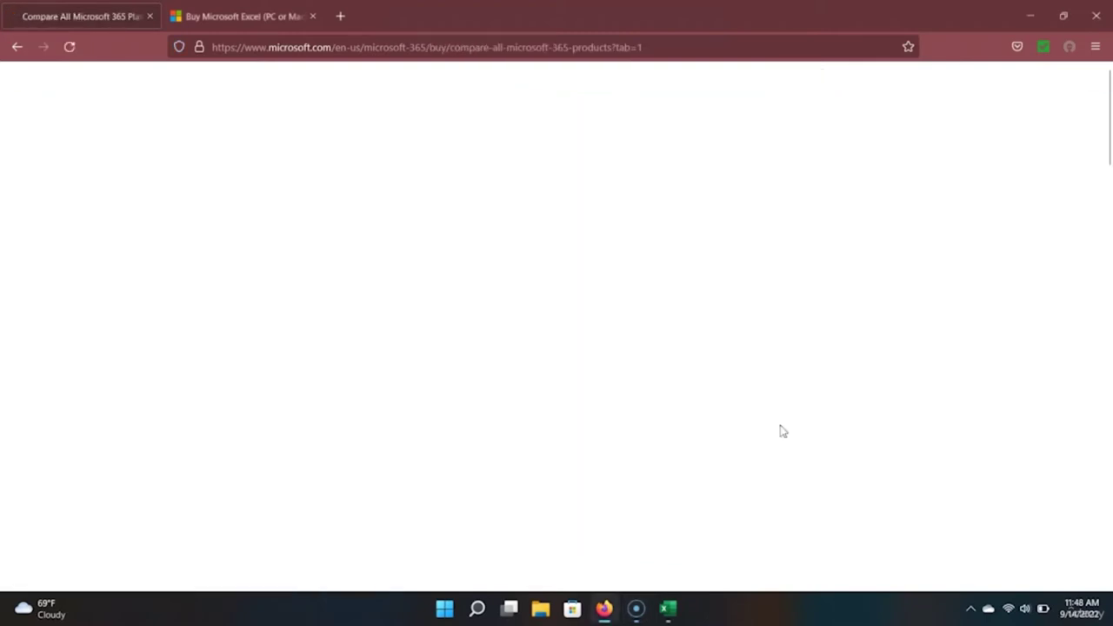
pyautogui.scroll(-2, 667, 401)
pyautogui.scroll(-2, 667, 401)
pyautogui.scroll(-2, 668, 401)
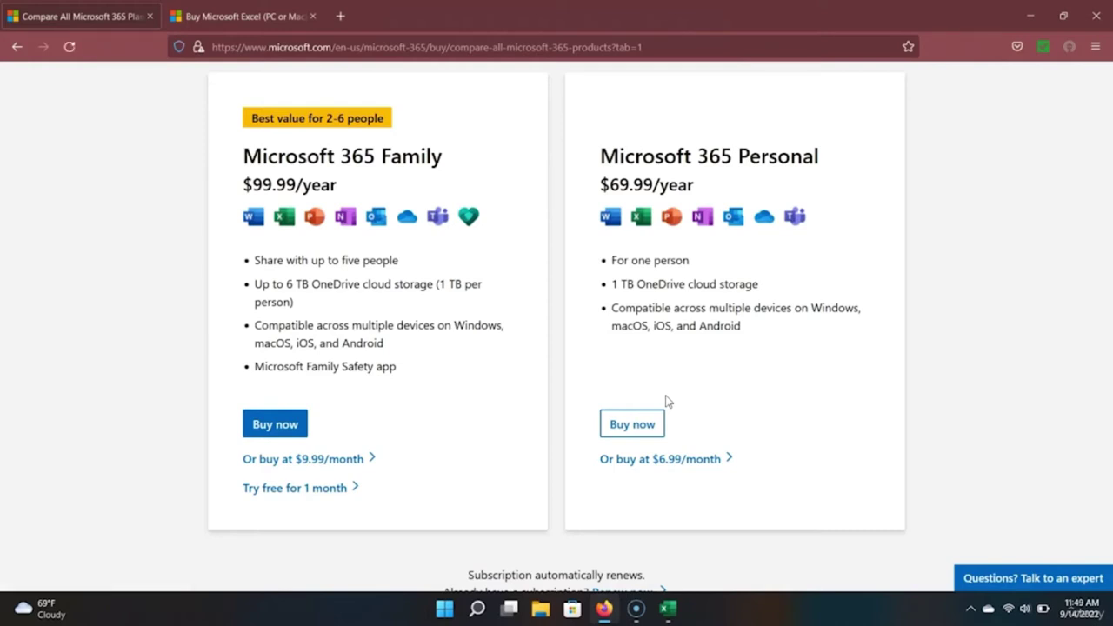
# Step: Check the Buy Excel page, return to the plan comparison, then bring up Windows app search
pyautogui.click(202, 12)
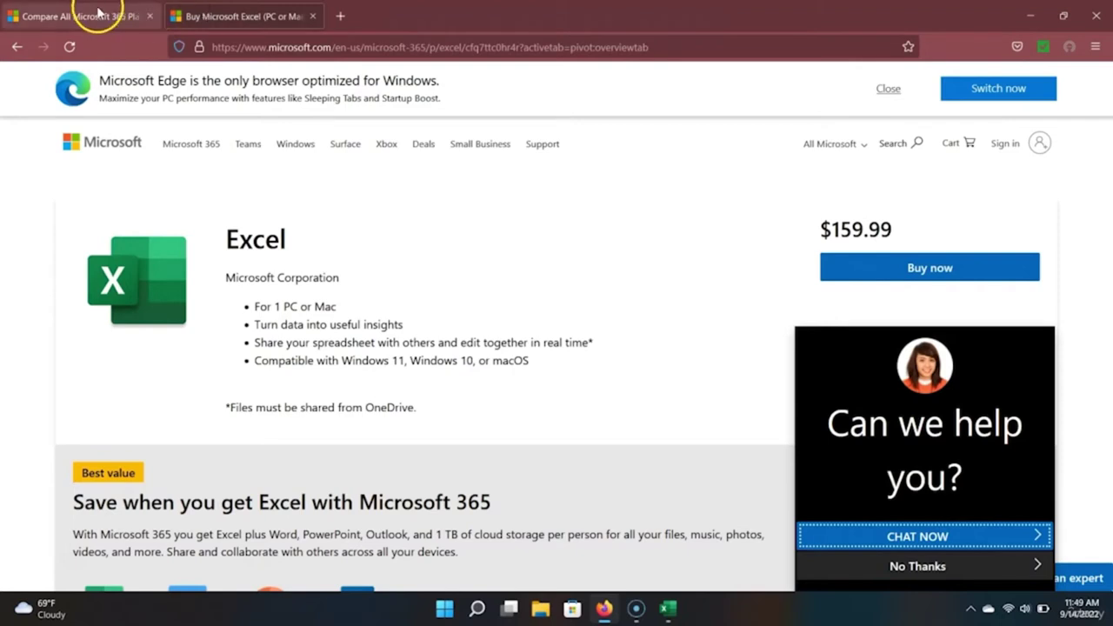
pyautogui.click(95, 14)
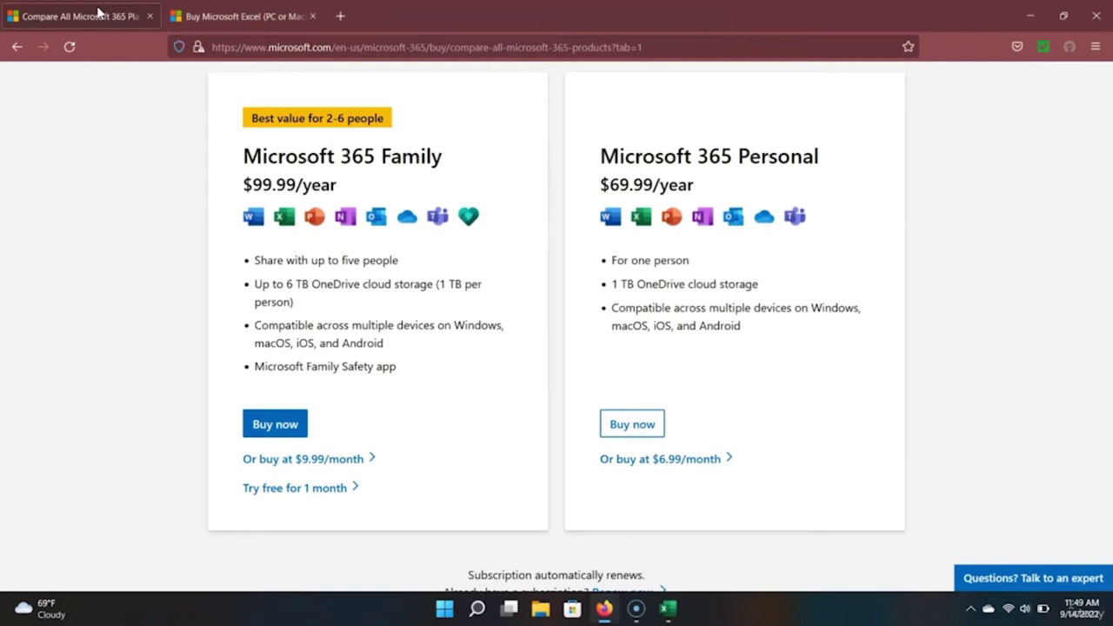
pyautogui.hotkey('alt', 'Tab')
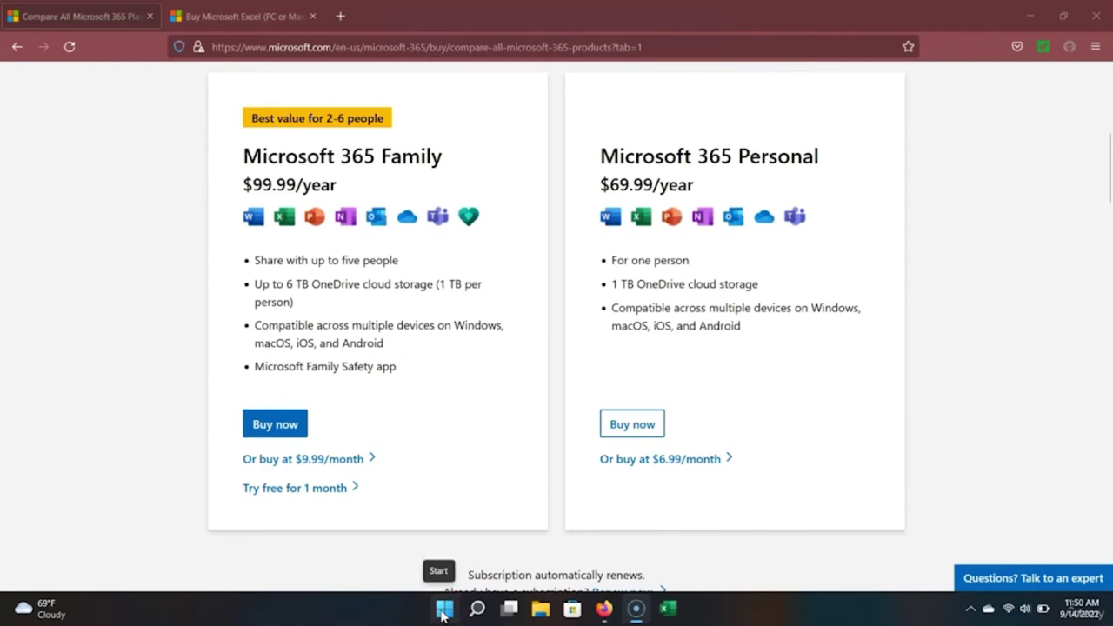
pyautogui.click(444, 611)
# Step: Search the Start menu for 'excel' and launch Excel
pyautogui.write('e')
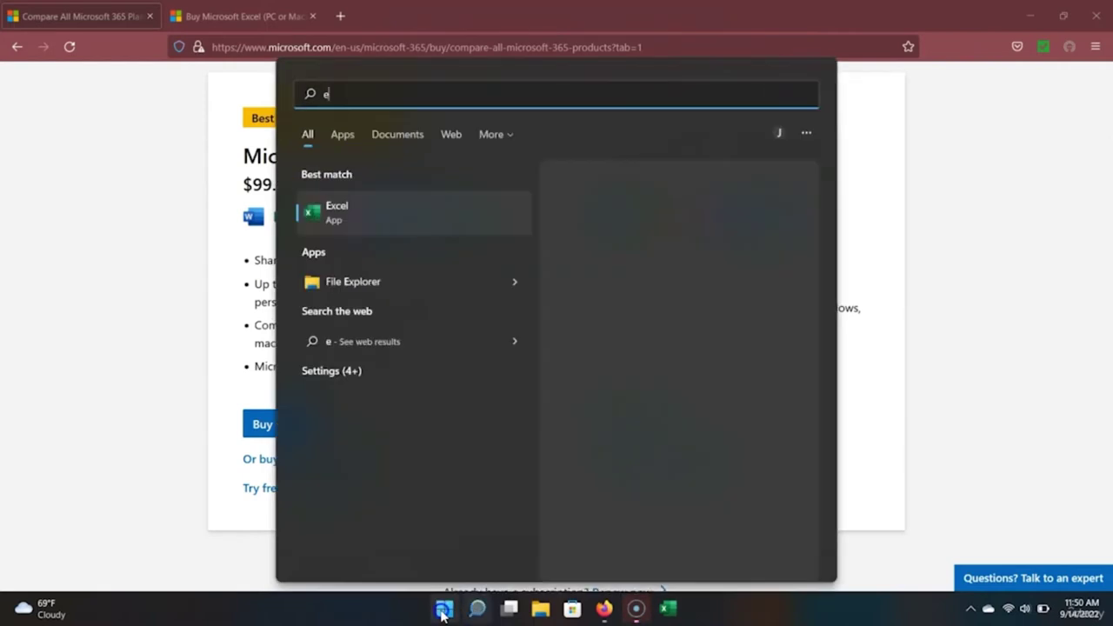
pyautogui.write('xcel')
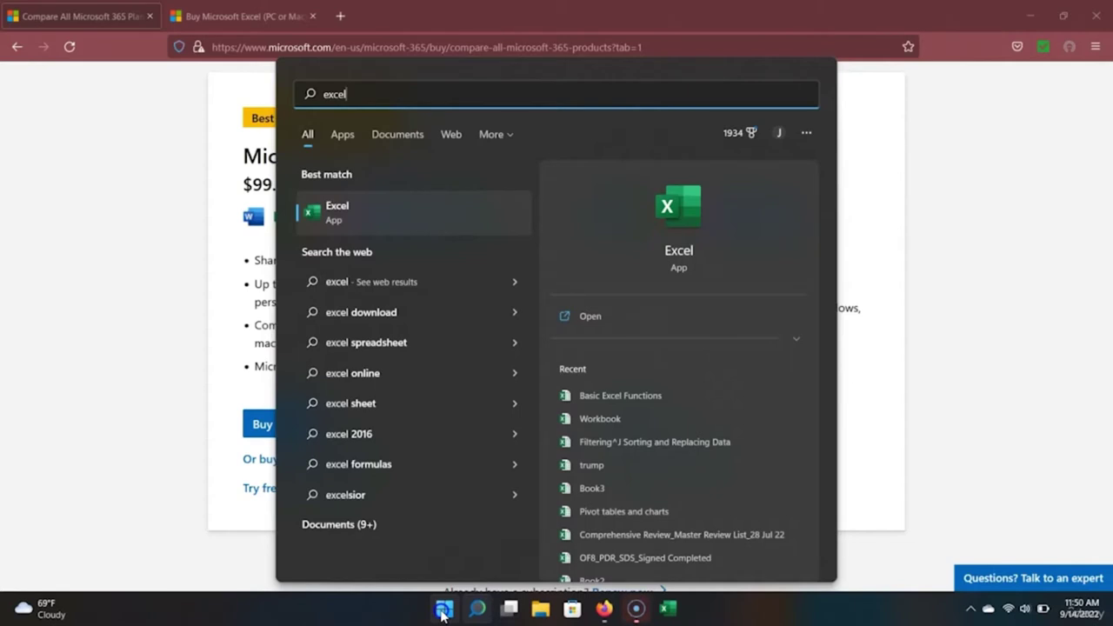
pyautogui.press('Return')
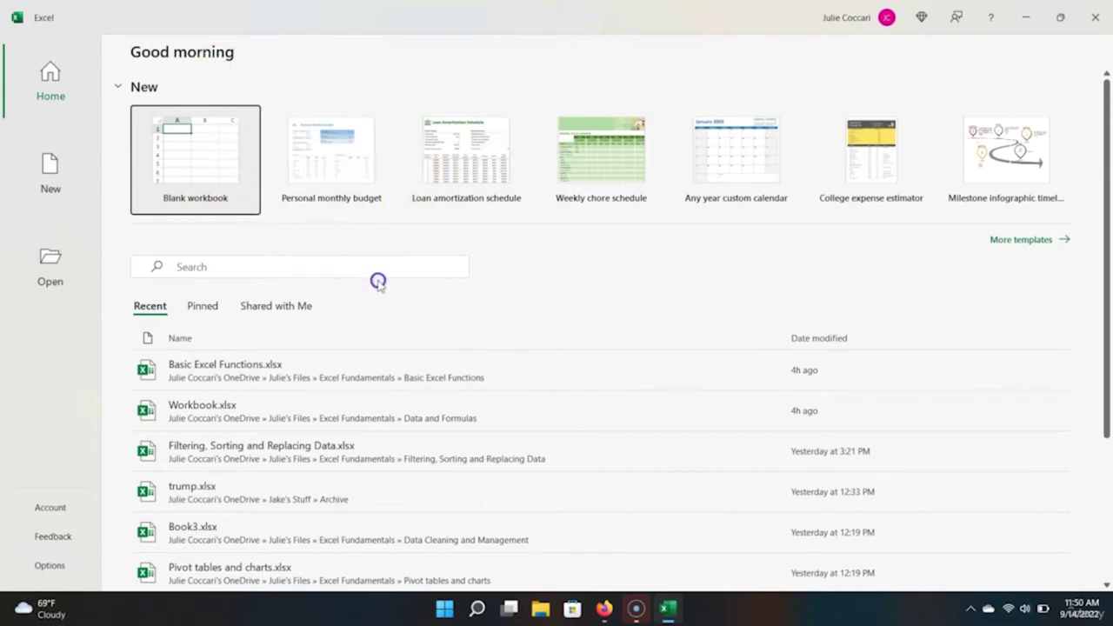
# Step: Create a new blank workbook from the Excel Home screen
pyautogui.click(365, 345)
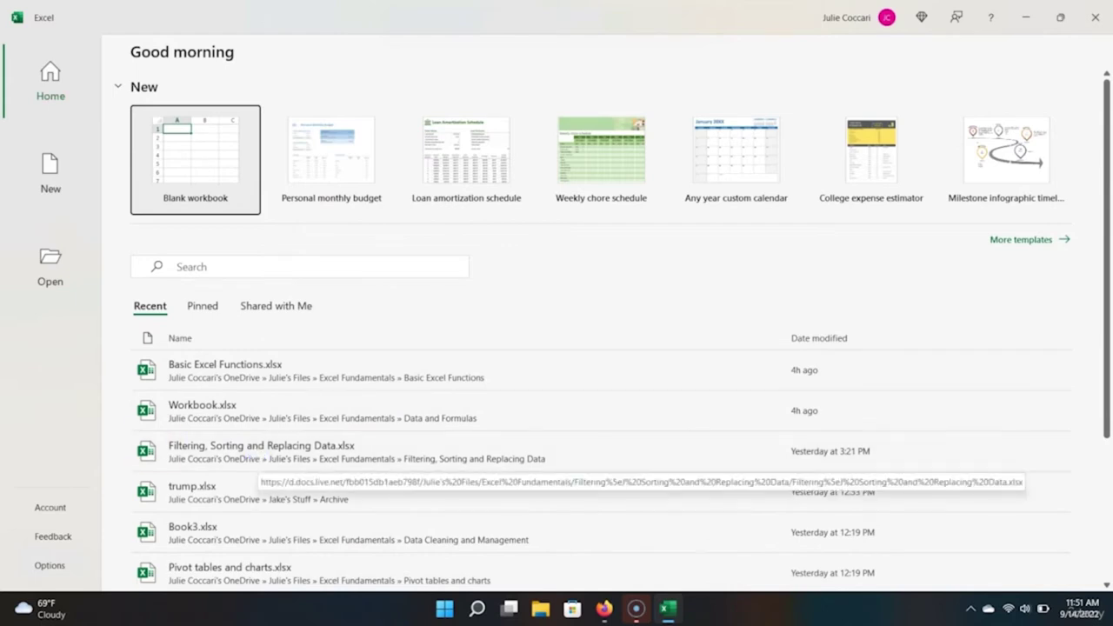
pyautogui.click(218, 181)
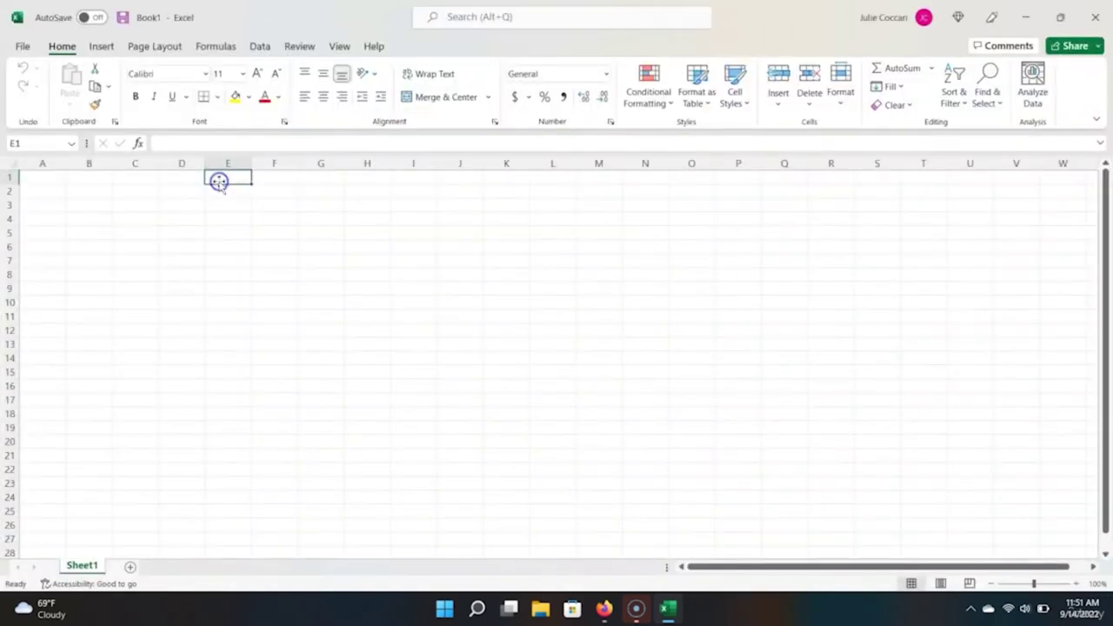
pyautogui.click(35, 180)
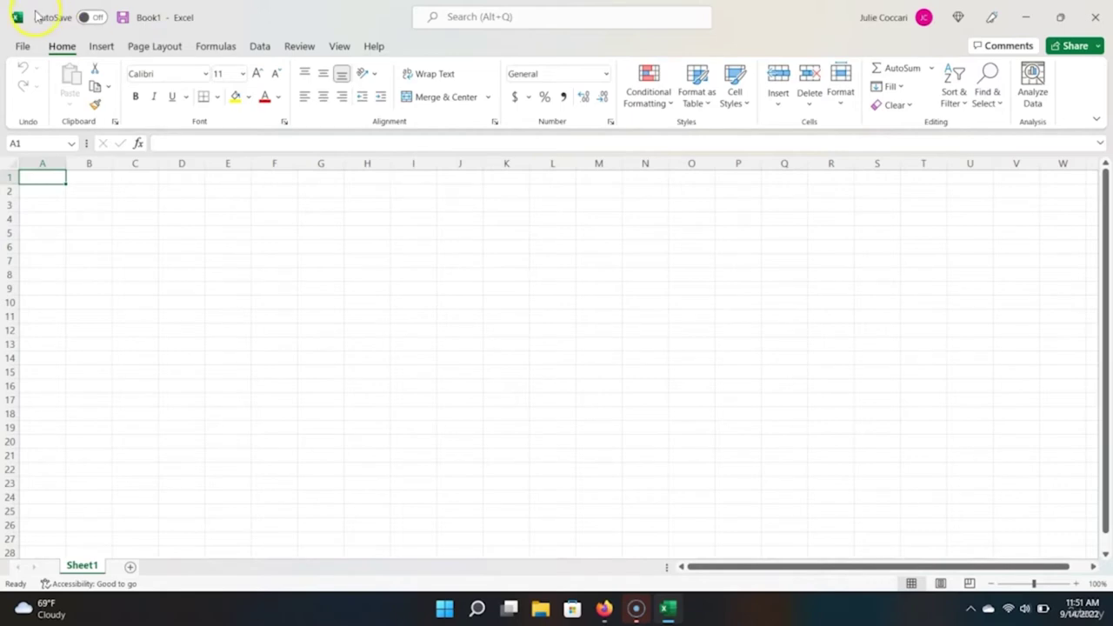
pyautogui.click(159, 26)
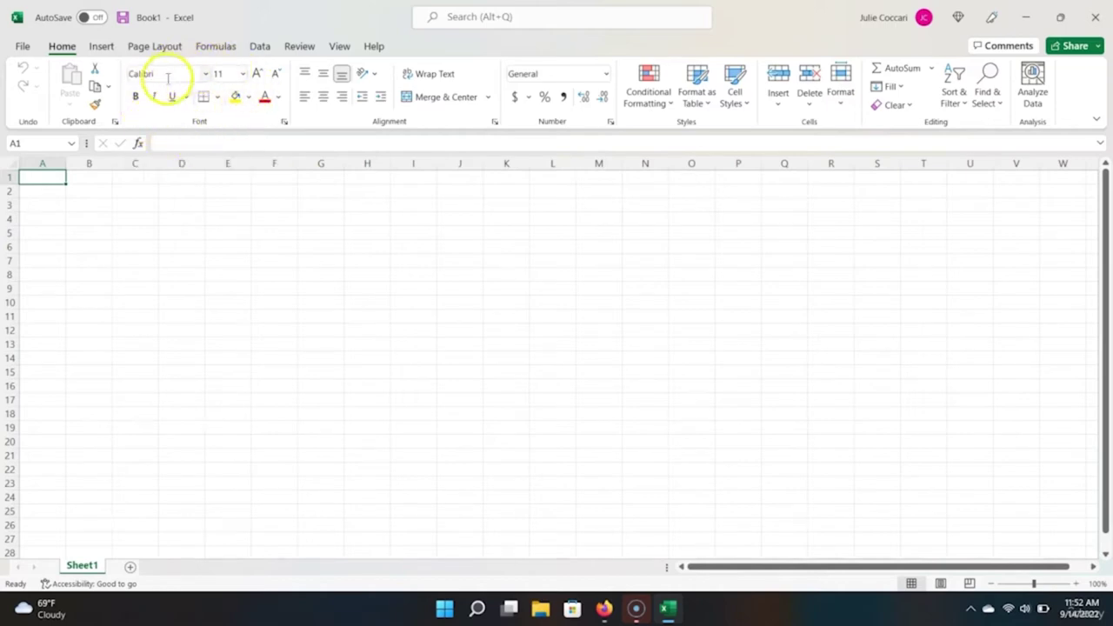
pyautogui.click(101, 48)
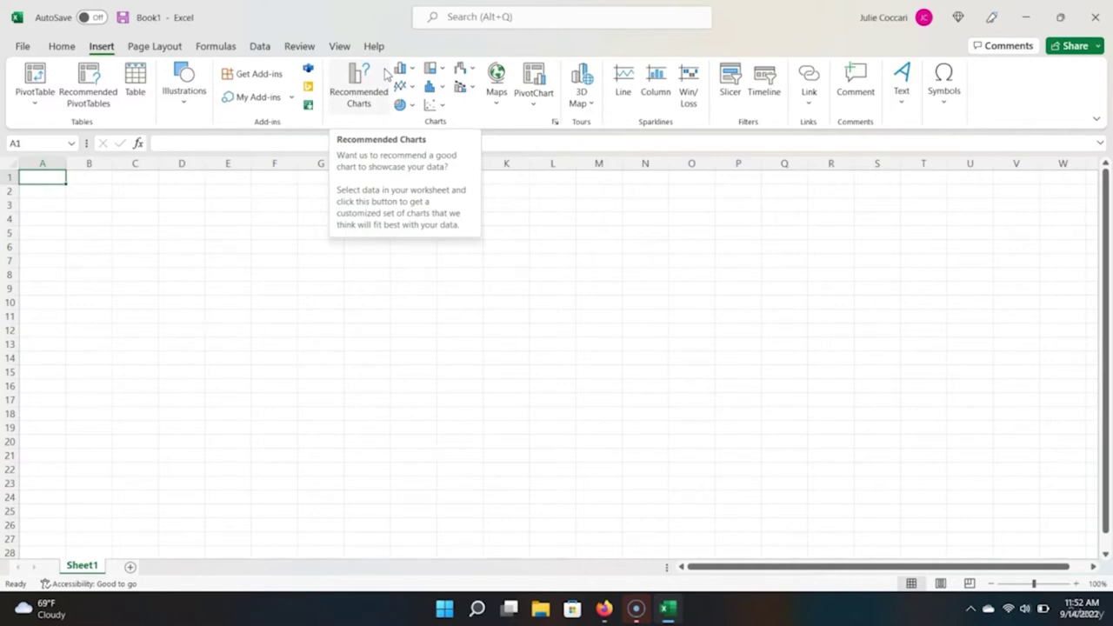
pyautogui.click(61, 47)
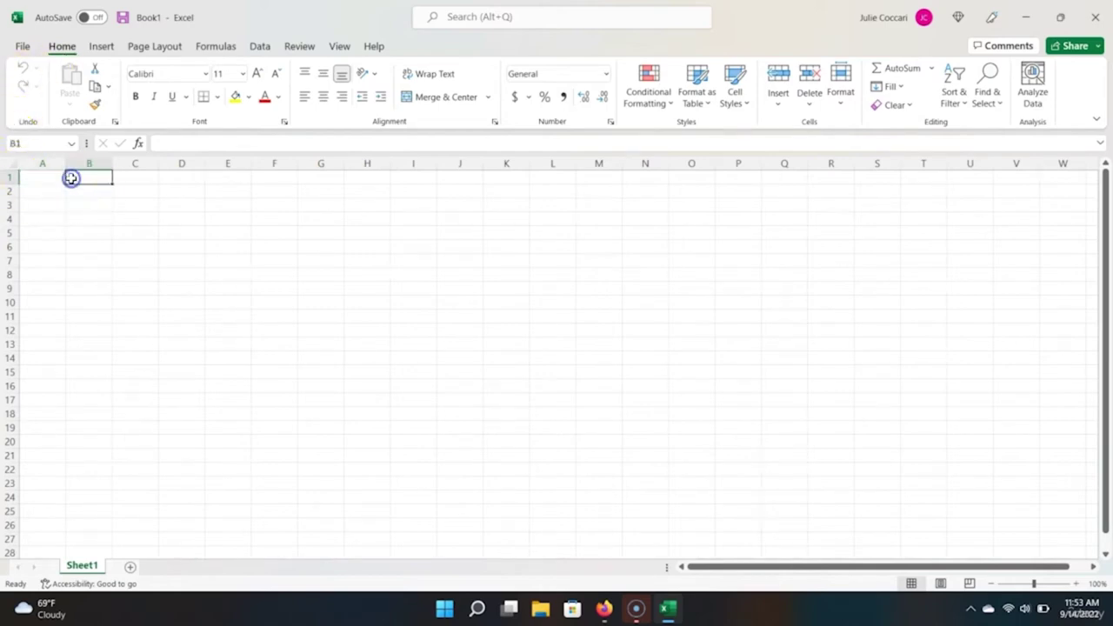
pyautogui.press('Return')
pyautogui.press('Up')
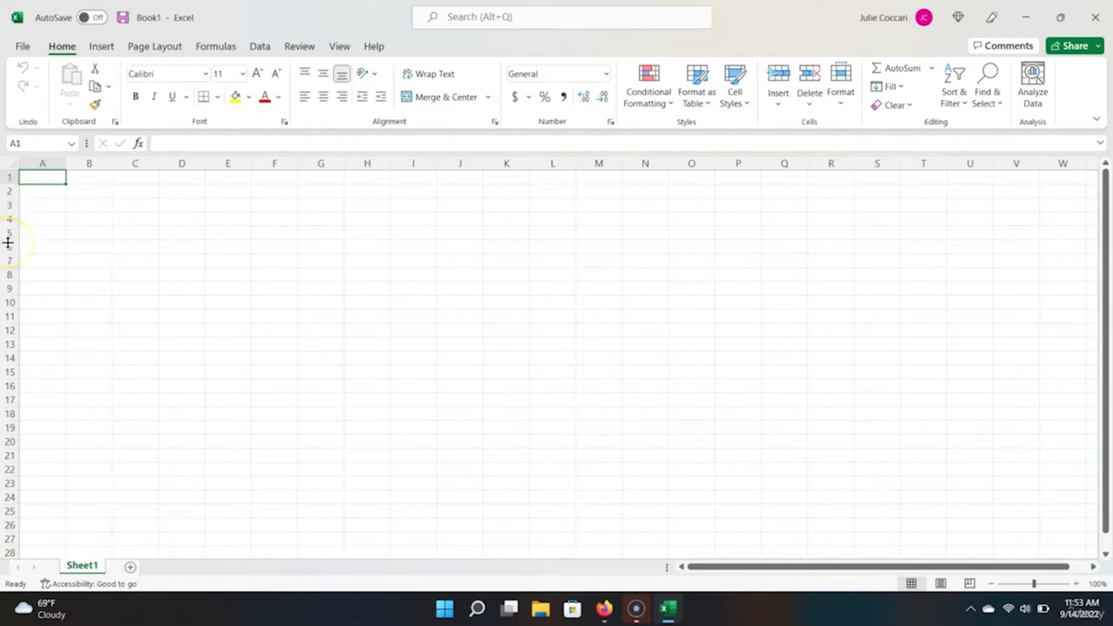
pyautogui.click(76, 218)
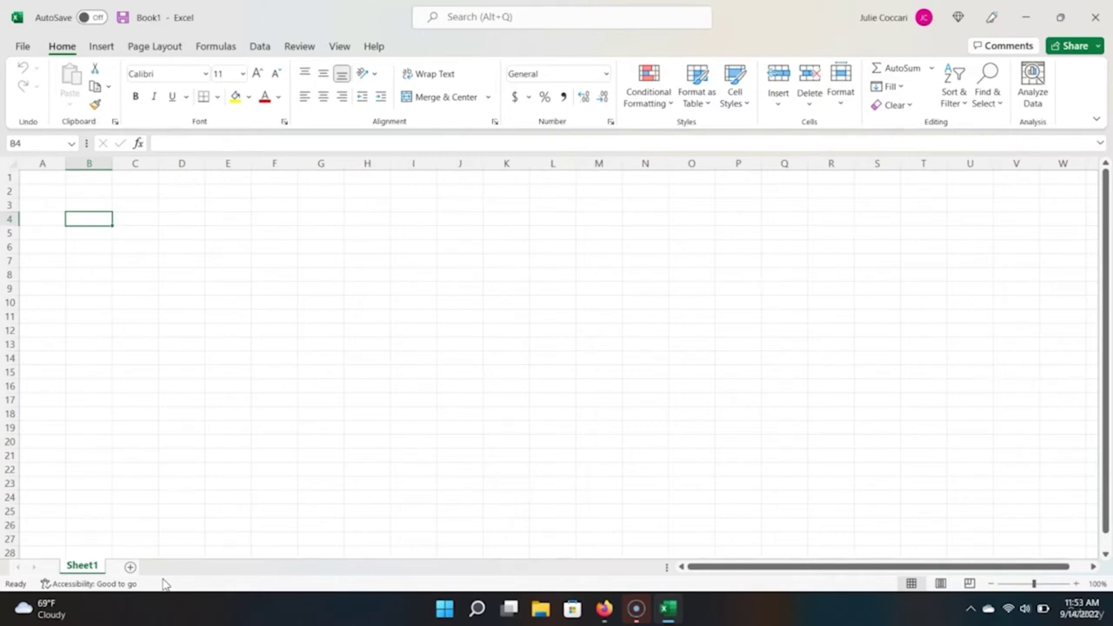
# Step: Zoom the sheet out slightly with the status bar slider, then return to Normal view
pyautogui.click(132, 574)
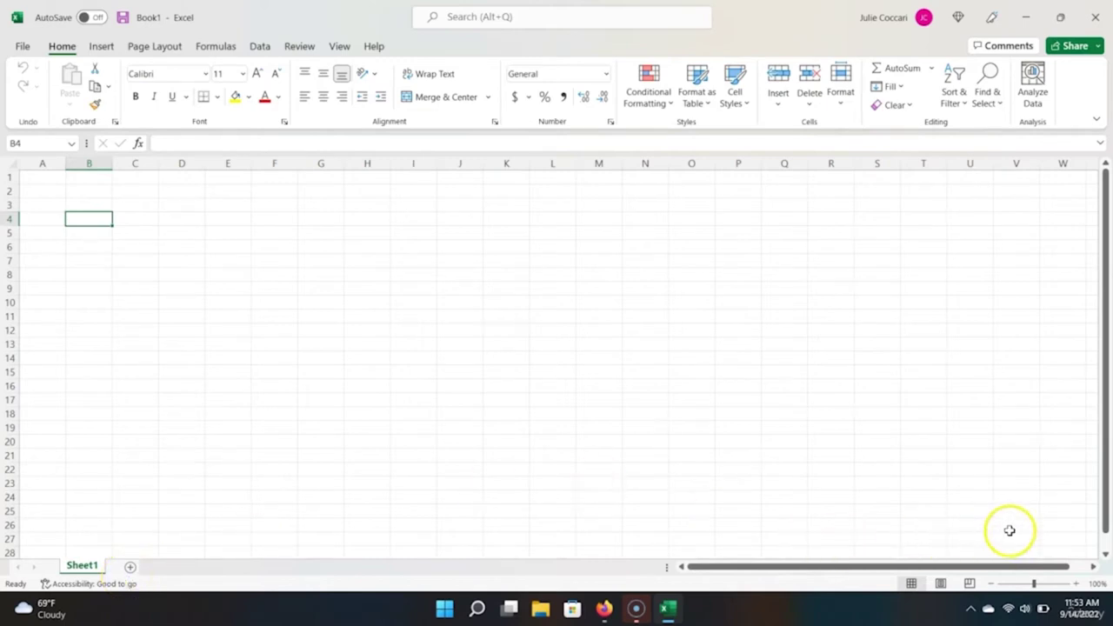
pyautogui.moveTo(1033, 585); pyautogui.dragTo(1033, 584)
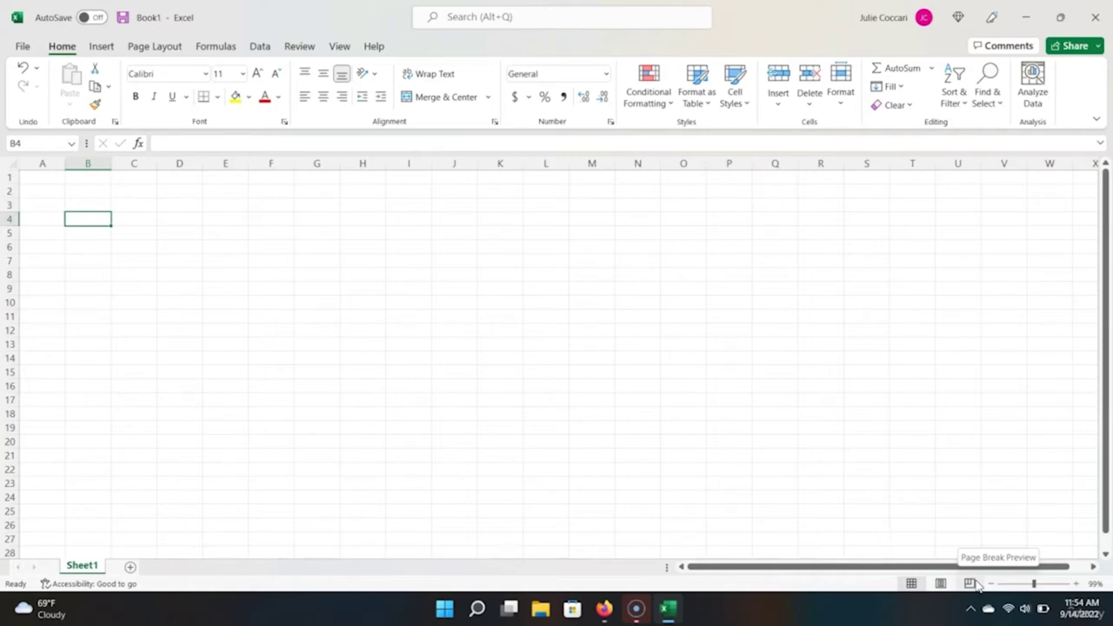
pyautogui.click(910, 584)
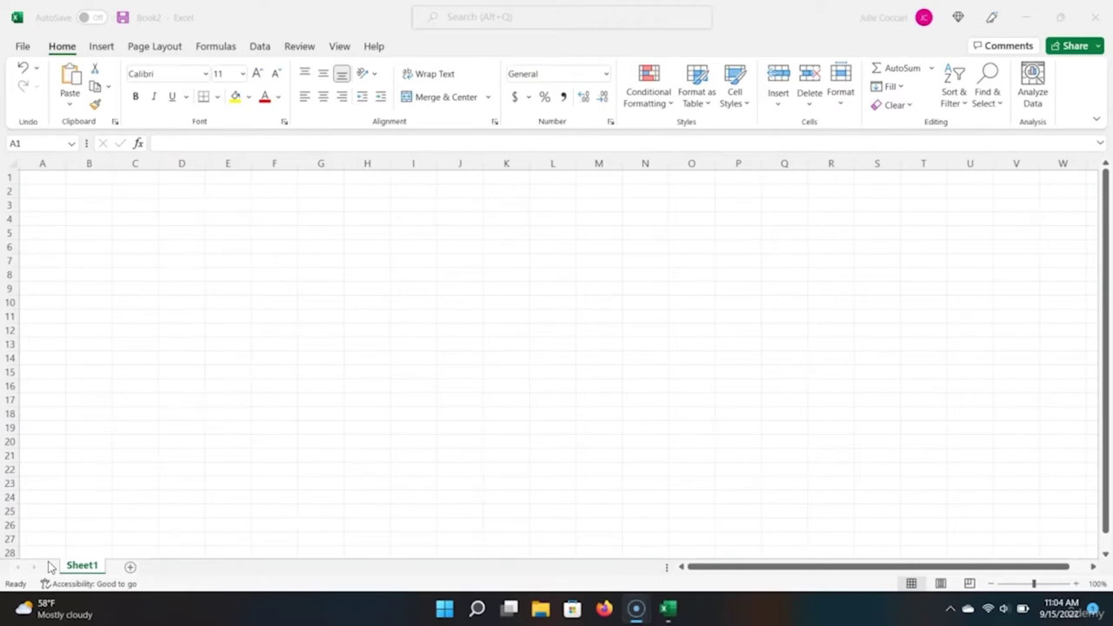
# Step: Enter the heading 'Foods' in cell A1
pyautogui.click(27, 178)
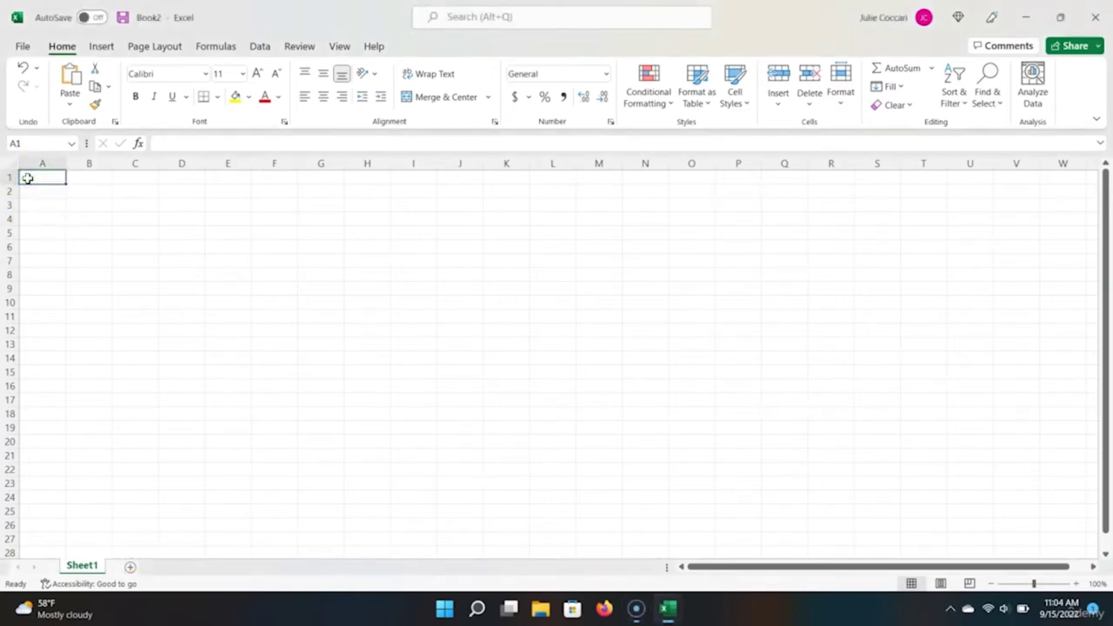
pyautogui.write('Foods')
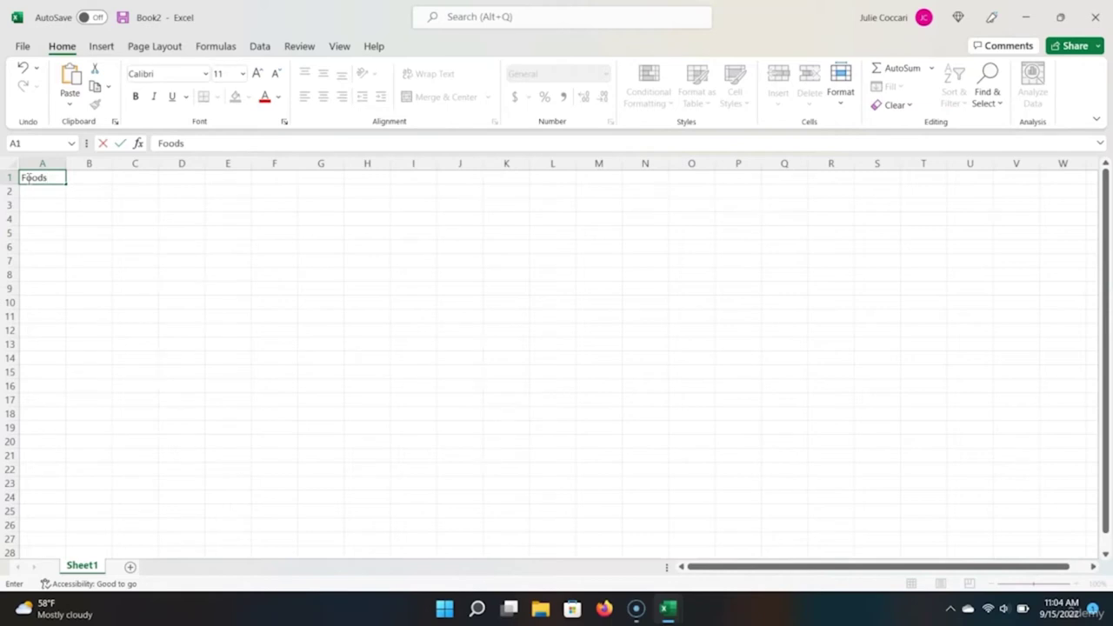
pyautogui.click(33, 192)
pyautogui.click(50, 180)
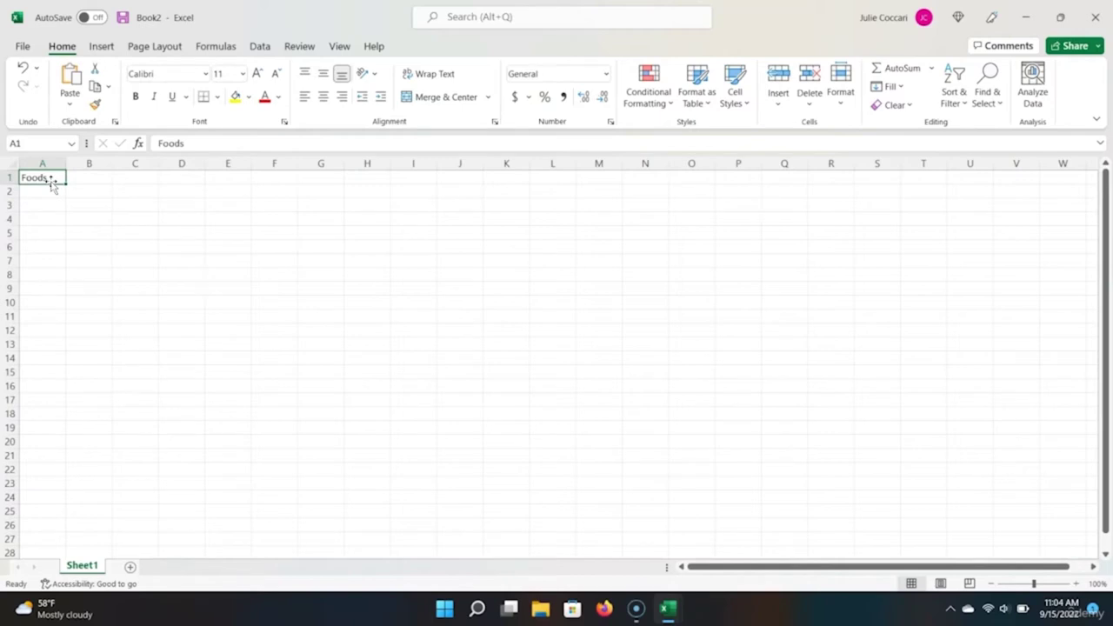
pyautogui.press('Down')
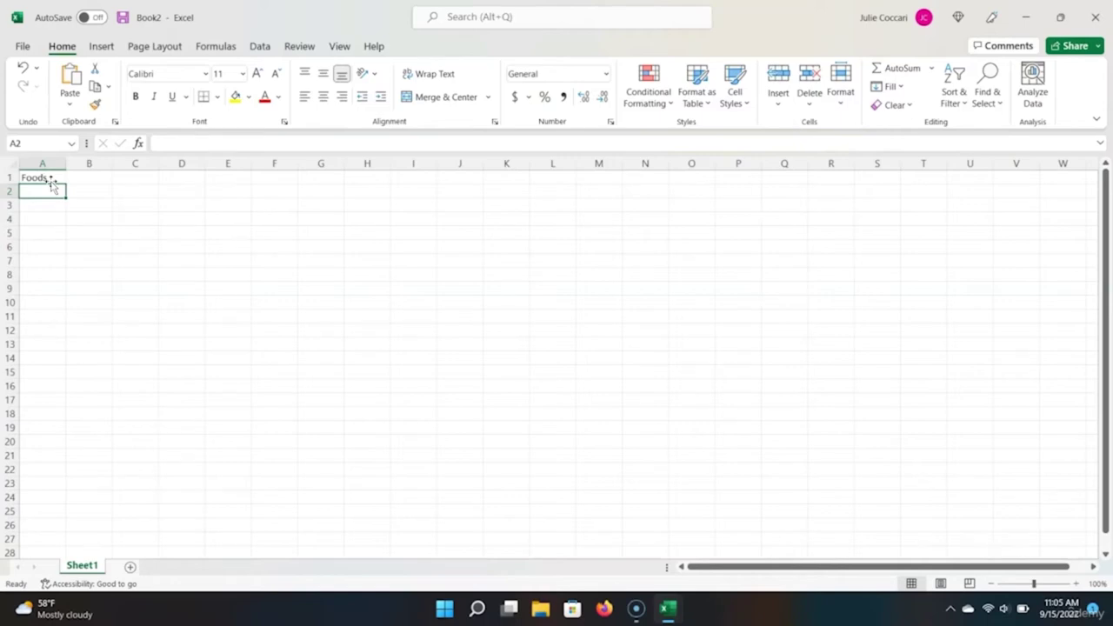
# Step: List Rice, Eggs, Kale, Bread and Corn in A2:A6
pyautogui.write('Rice')
pyautogui.press('Return')
pyautogui.write('Eggs')
pyautogui.press('Return')
pyautogui.write('Kale')
pyautogui.press('Return')
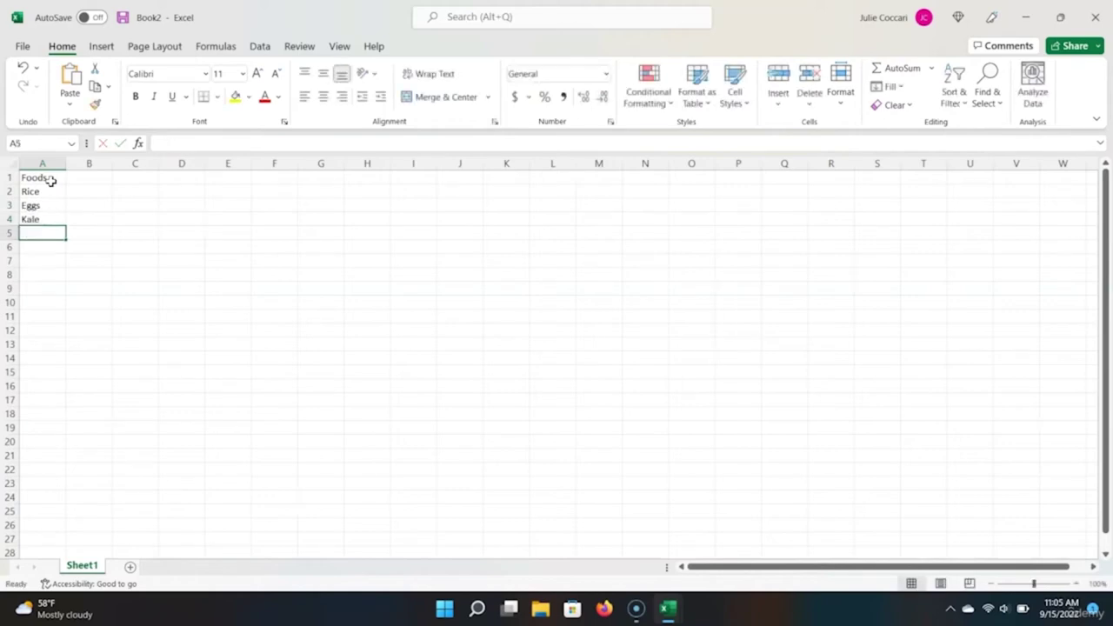
pyautogui.write('Bread')
pyautogui.press('Return')
pyautogui.write('Corn')
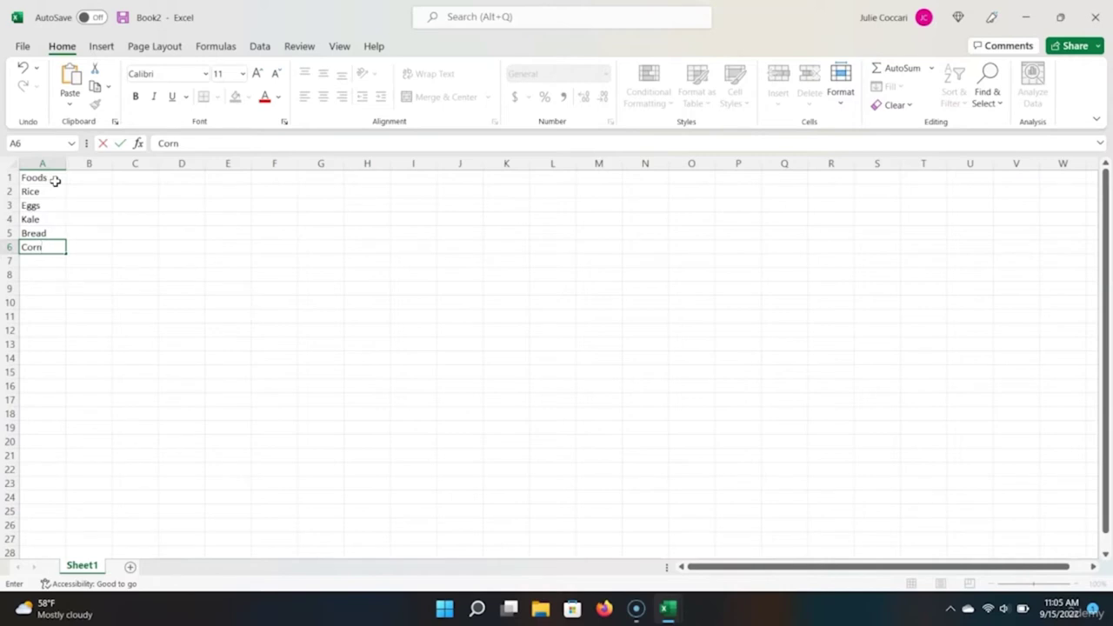
pyautogui.press('Up')
pyautogui.press('Up')
pyautogui.press('Up')
pyautogui.press('Up')
pyautogui.press('Up')
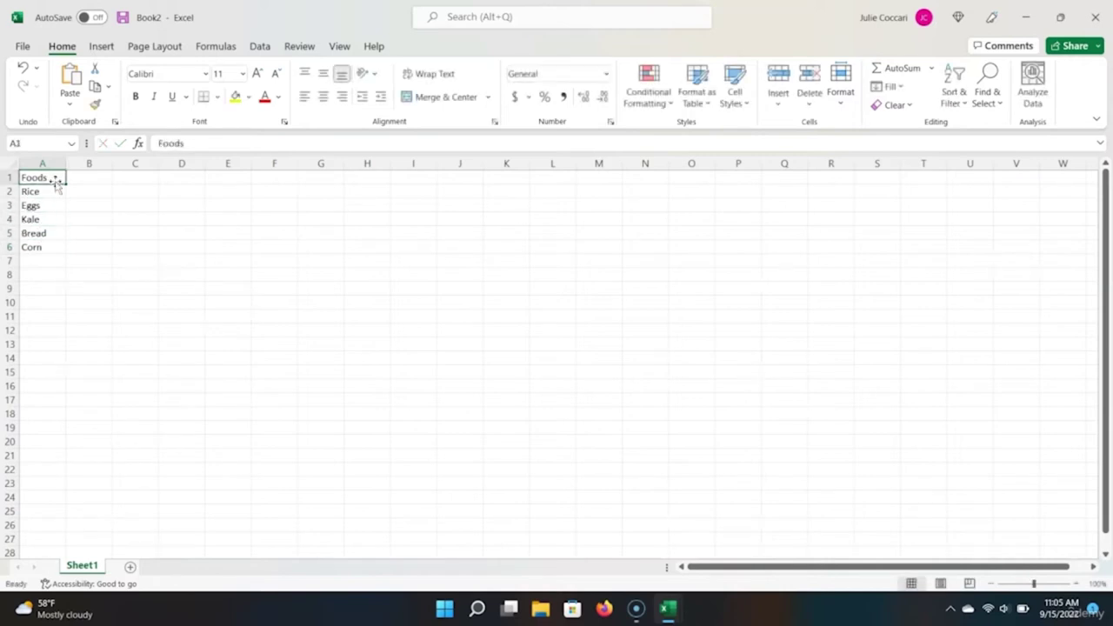
pyautogui.press('Right')
# Step: Enter dates March 31, June 30, September 30 and December 31, 2022 in B1:E1
pyautogui.write('March 31, 2022')
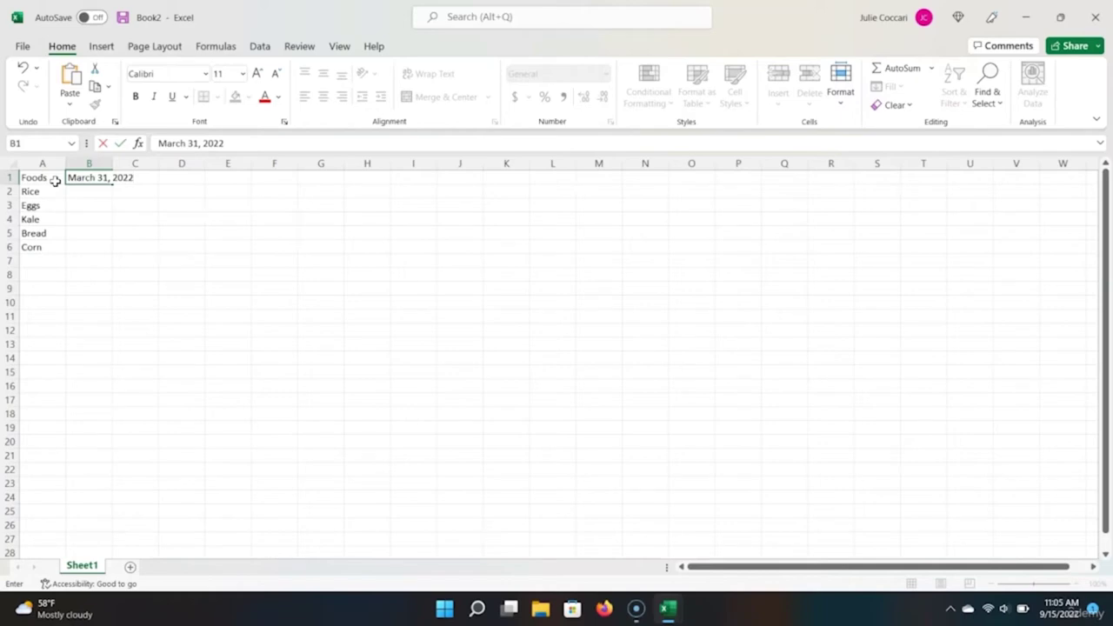
pyautogui.press('Tab')
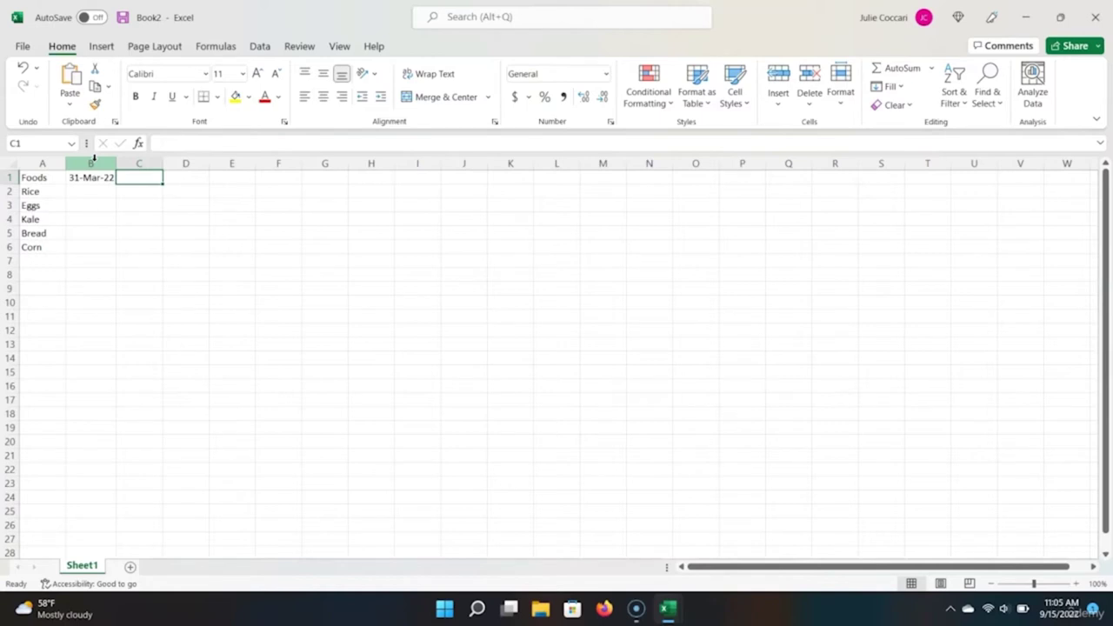
pyautogui.write('June 30')
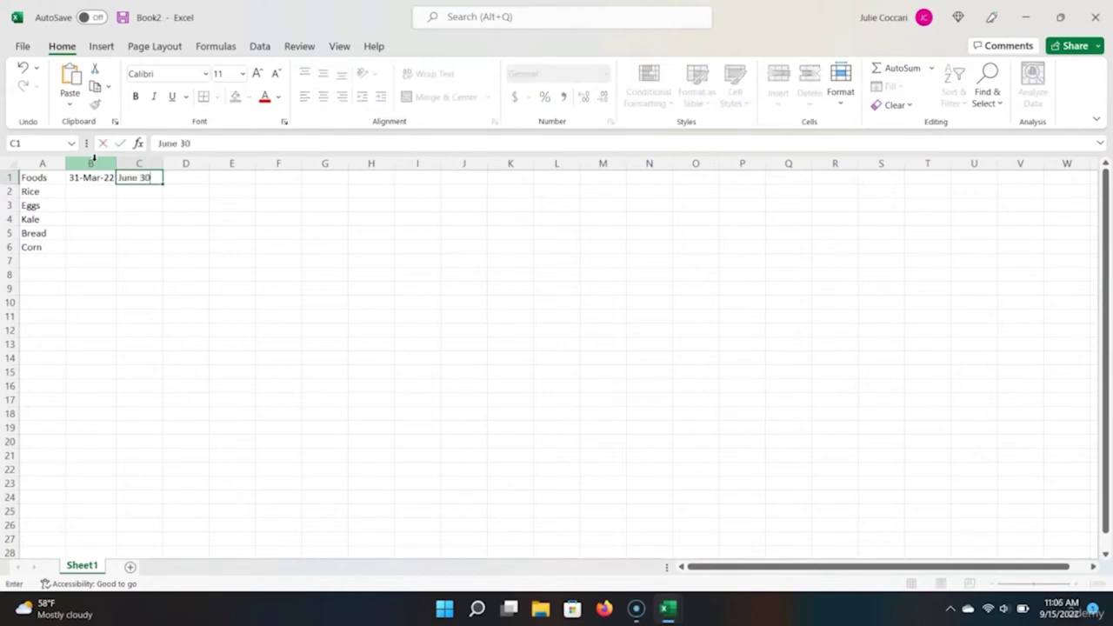
pyautogui.write(', 2022')
pyautogui.press('Tab')
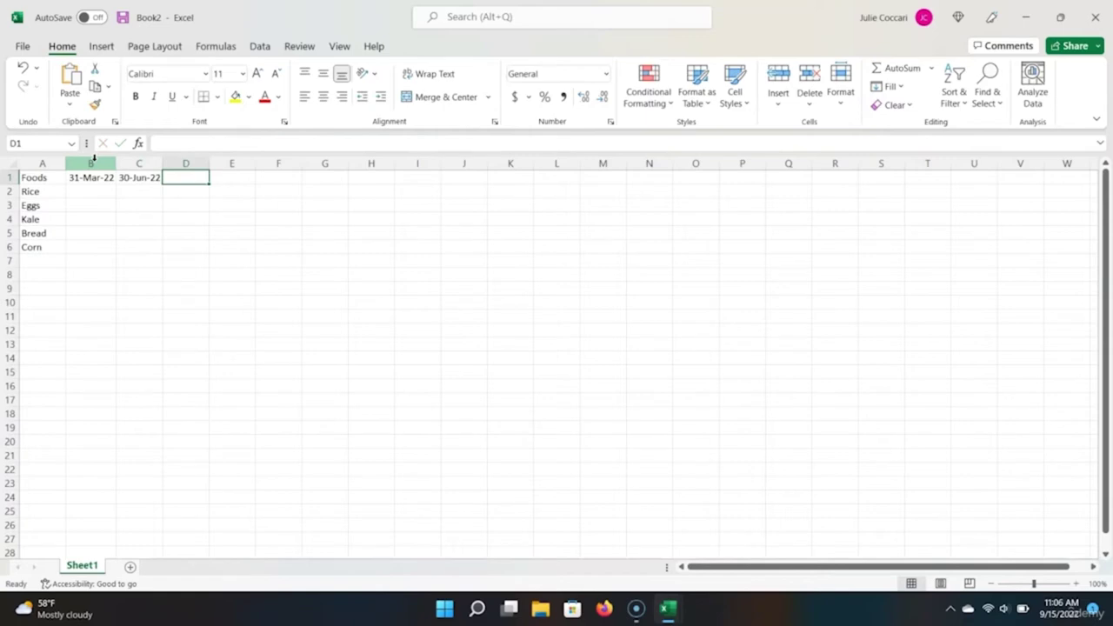
pyautogui.write('September 30, 2022')
pyautogui.press('Tab')
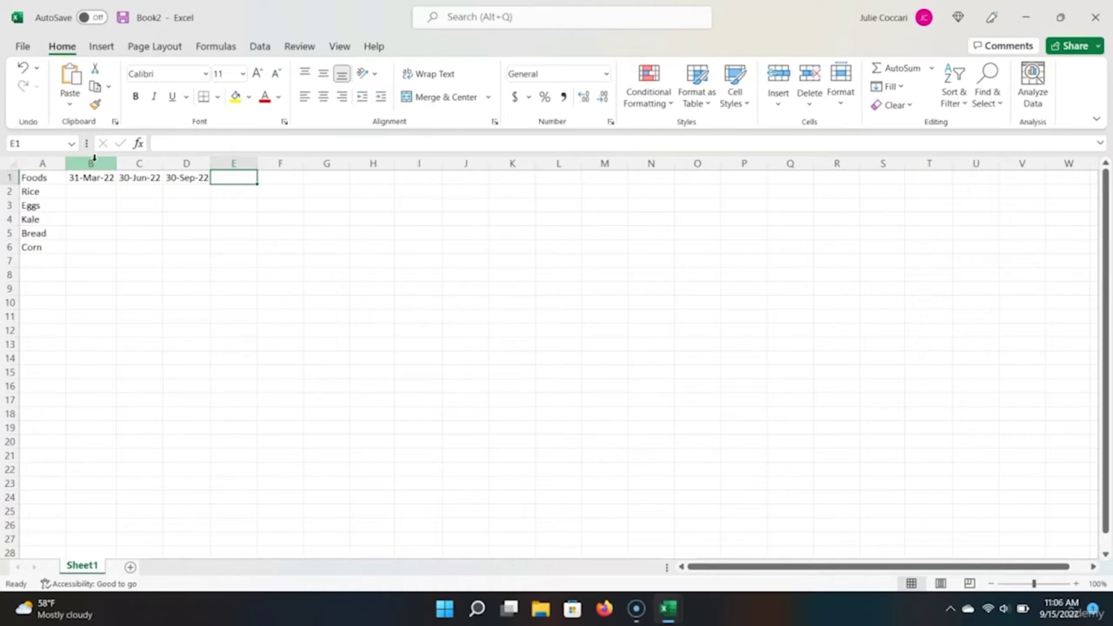
pyautogui.write('December 31, 2022')
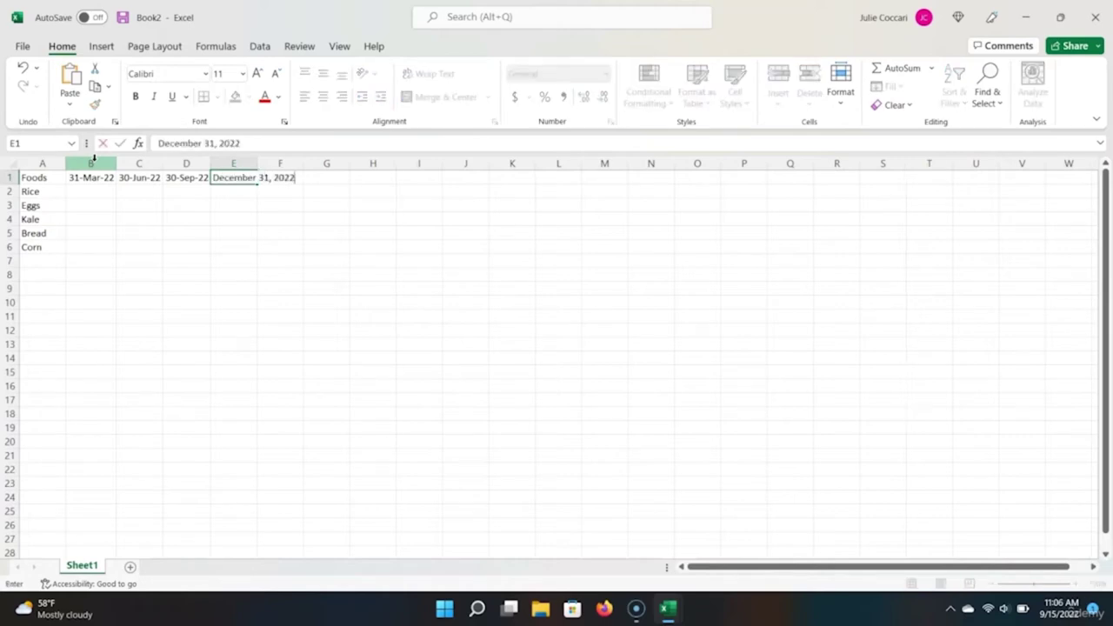
pyautogui.press('Return')
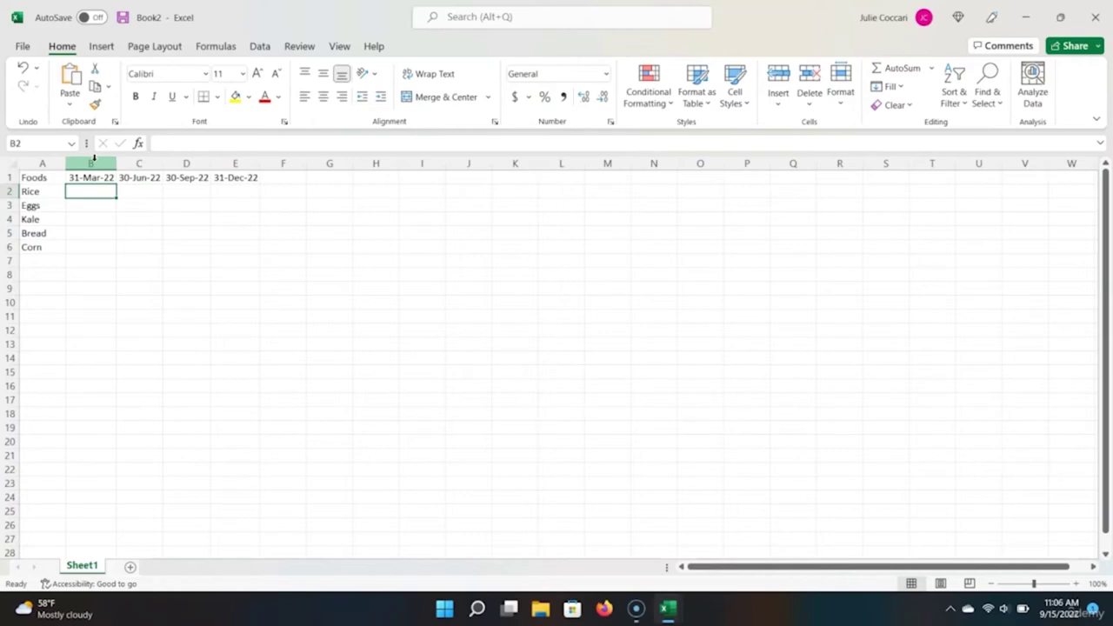
pyautogui.click(96, 178)
# Step: Format the B1:E1 date headers as Short Date, e.g. 3/31/2022
pyautogui.click(96, 178)
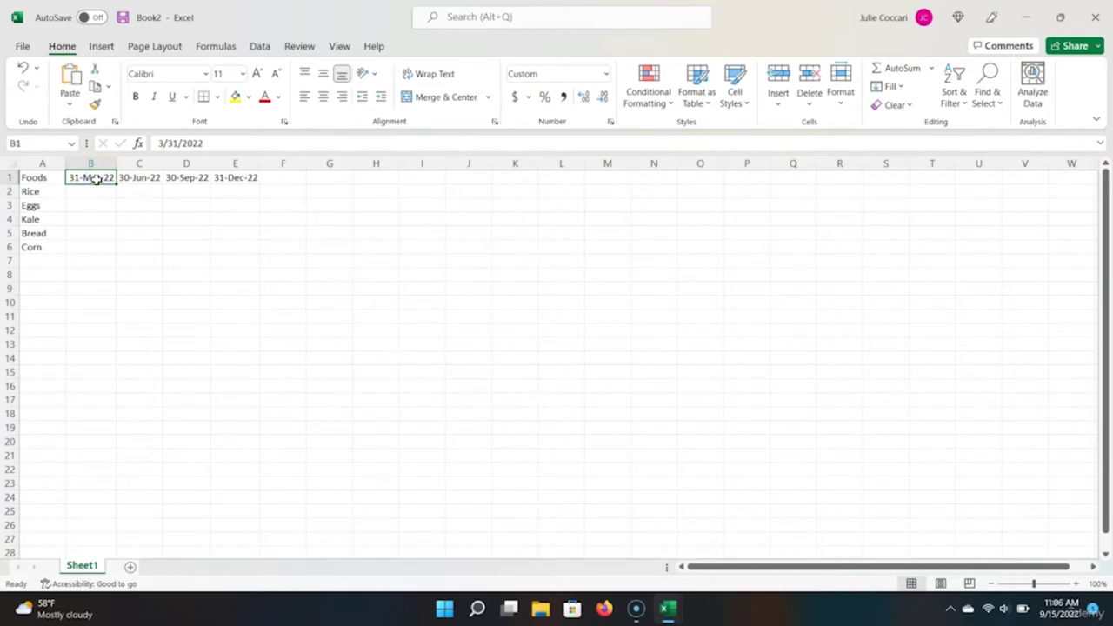
pyautogui.click(163, 169)
pyautogui.keyDown('shift'); pyautogui.click(243, 177); pyautogui.keyUp('shift')
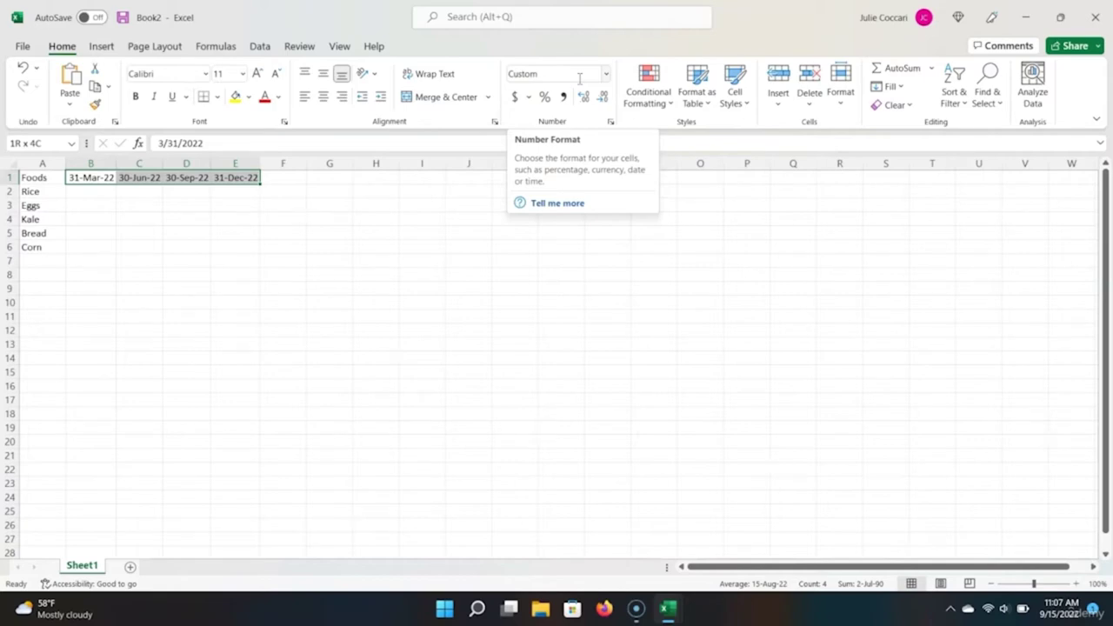
pyautogui.click(606, 74)
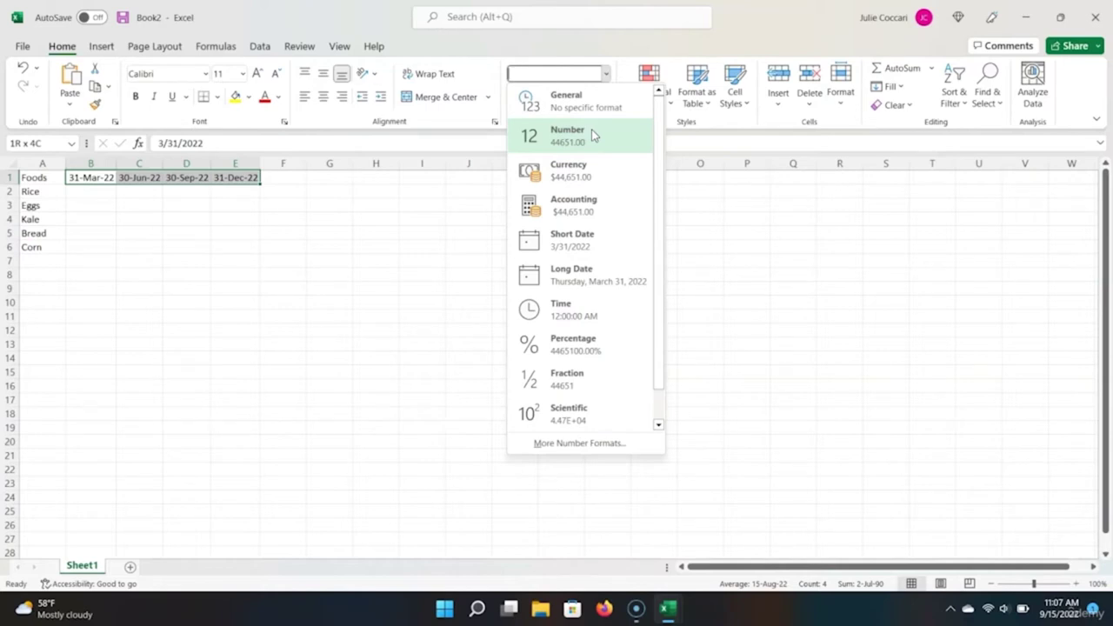
pyautogui.click(596, 238)
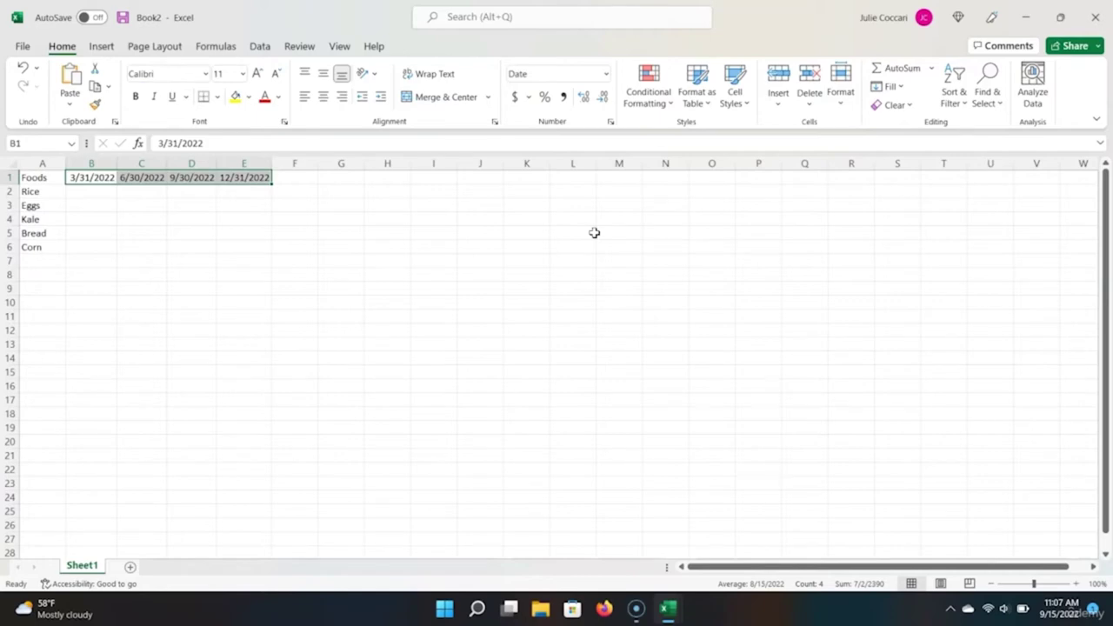
pyautogui.press('Down')
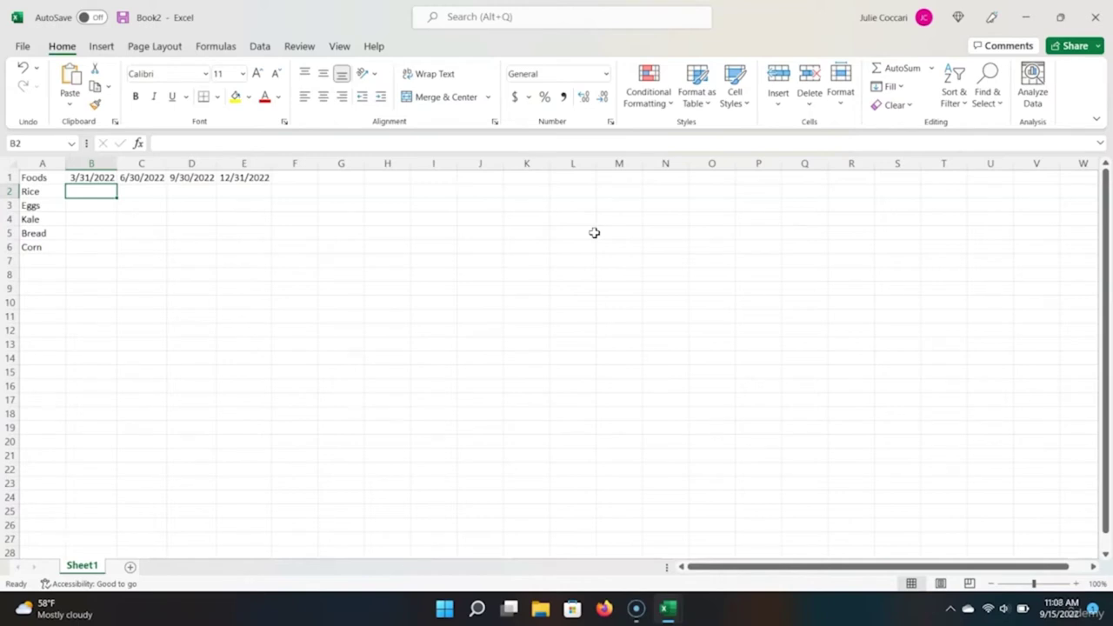
# Step: Enter Rice's quarterly sales 220, 350, 380 and 290 in B2:E2
pyautogui.write('22')
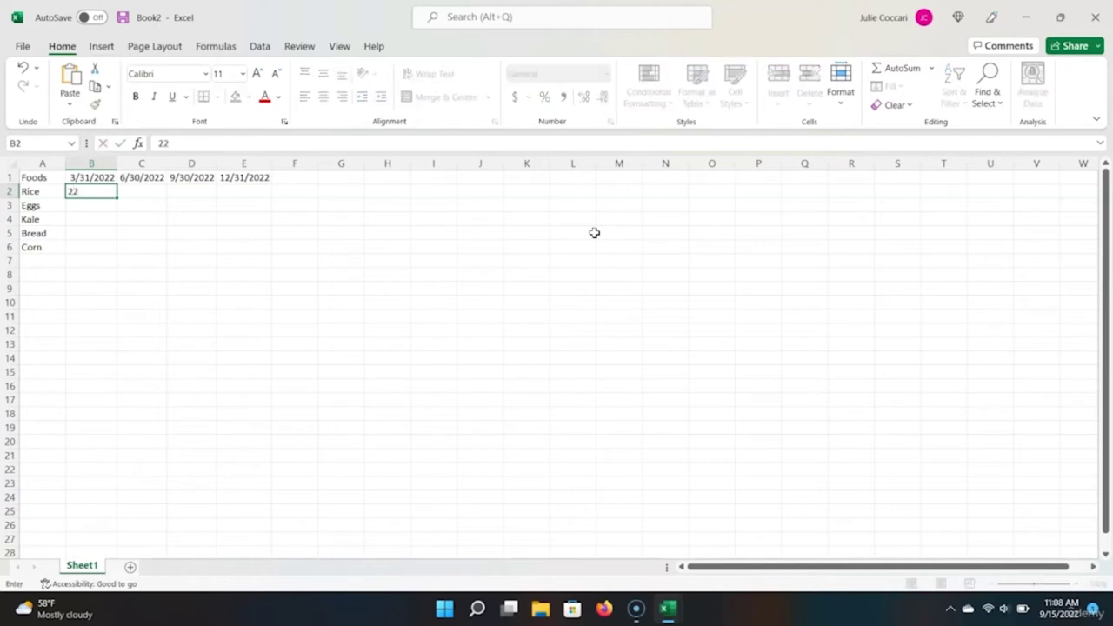
pyautogui.write('0')
pyautogui.press('Tab')
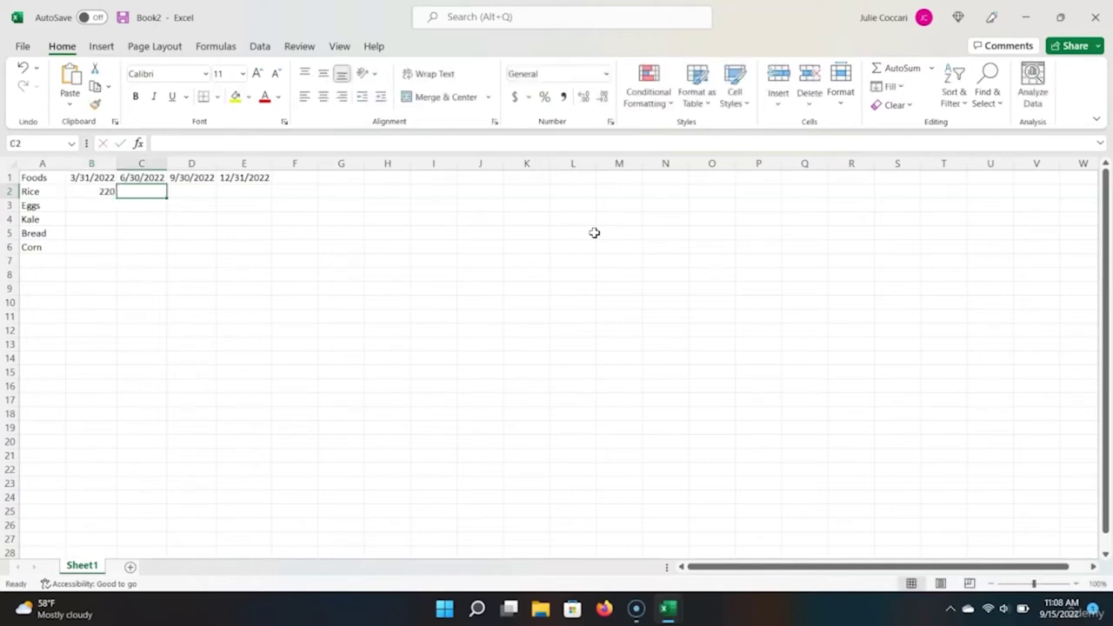
pyautogui.write('350')
pyautogui.press('Tab')
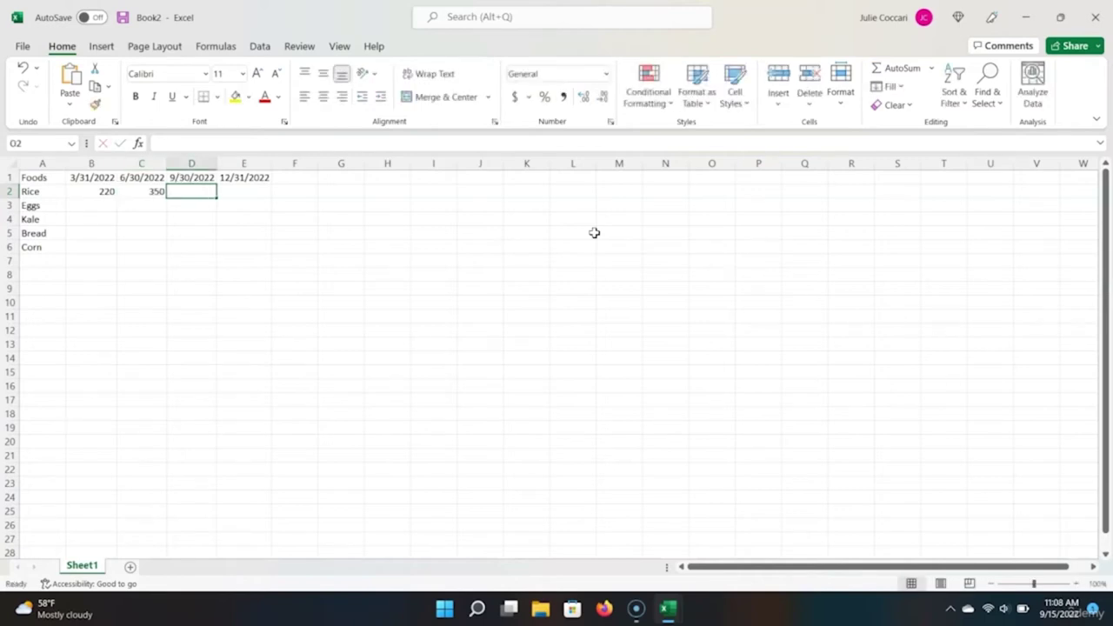
pyautogui.write('380')
pyautogui.press('Tab')
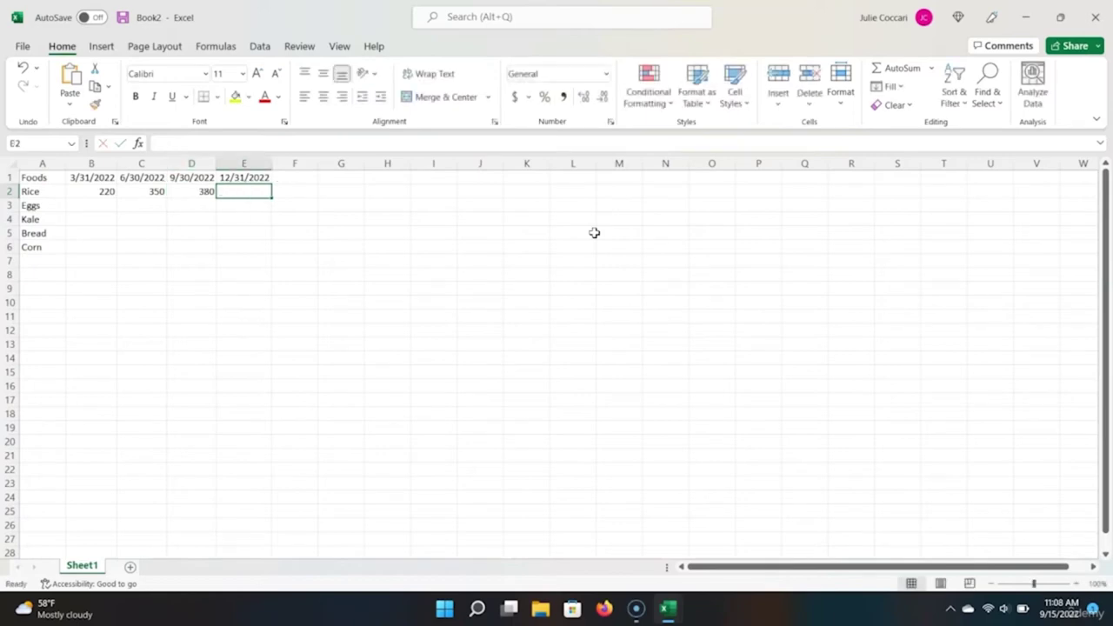
pyautogui.write('290')
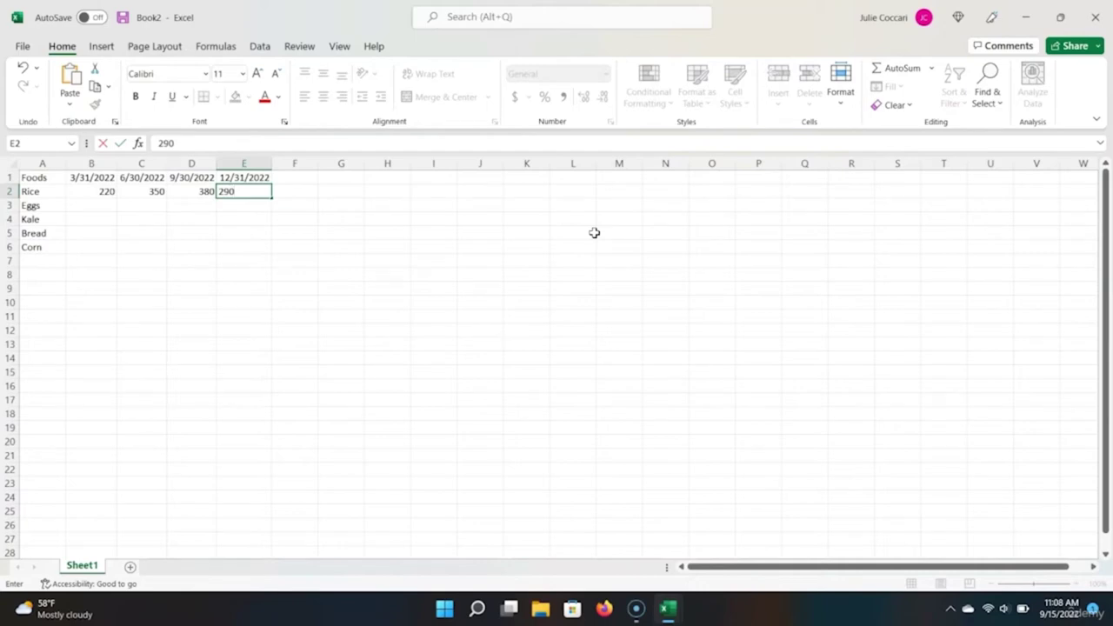
pyautogui.press('Return')
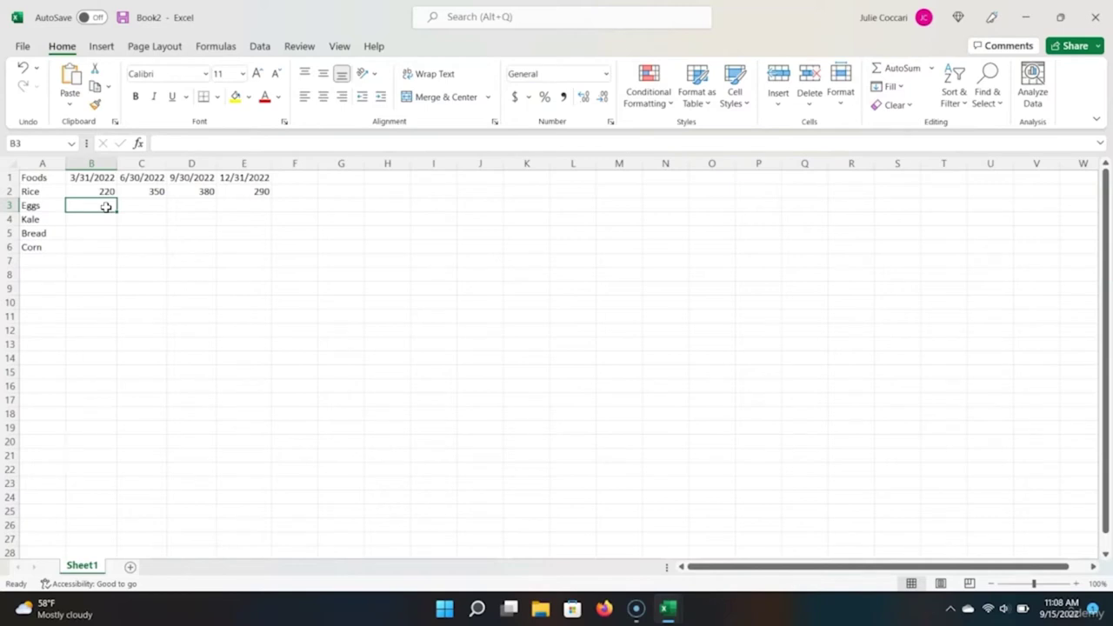
# Step: Enter Eggs' quarterly sales 220, 380, 610 and 220 in B3:E3
pyautogui.write('220')
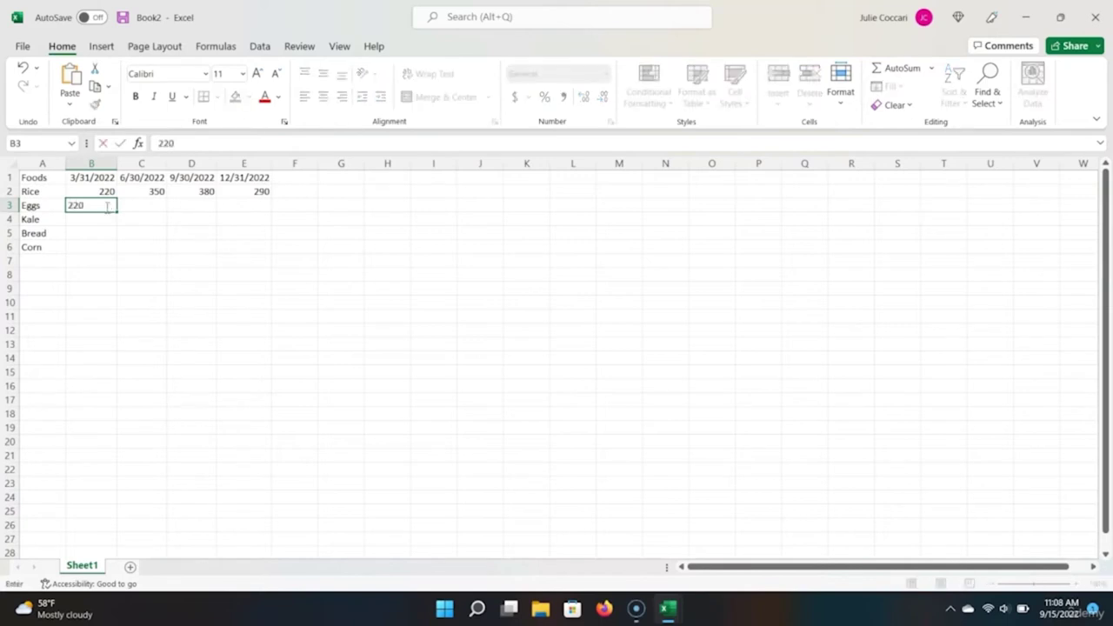
pyautogui.press('Tab')
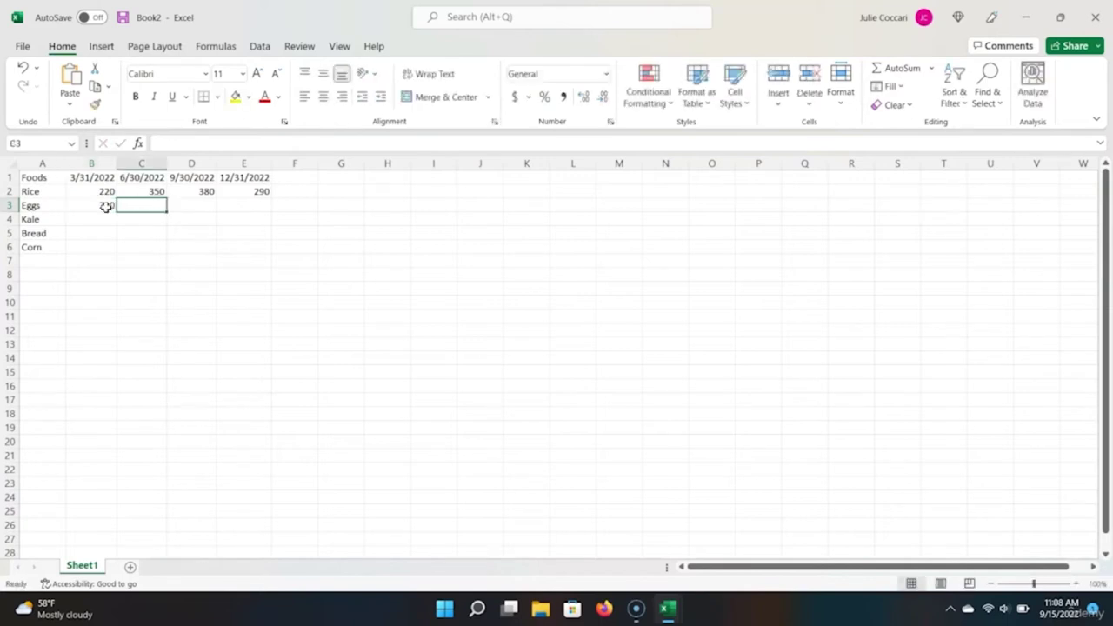
pyautogui.write('380')
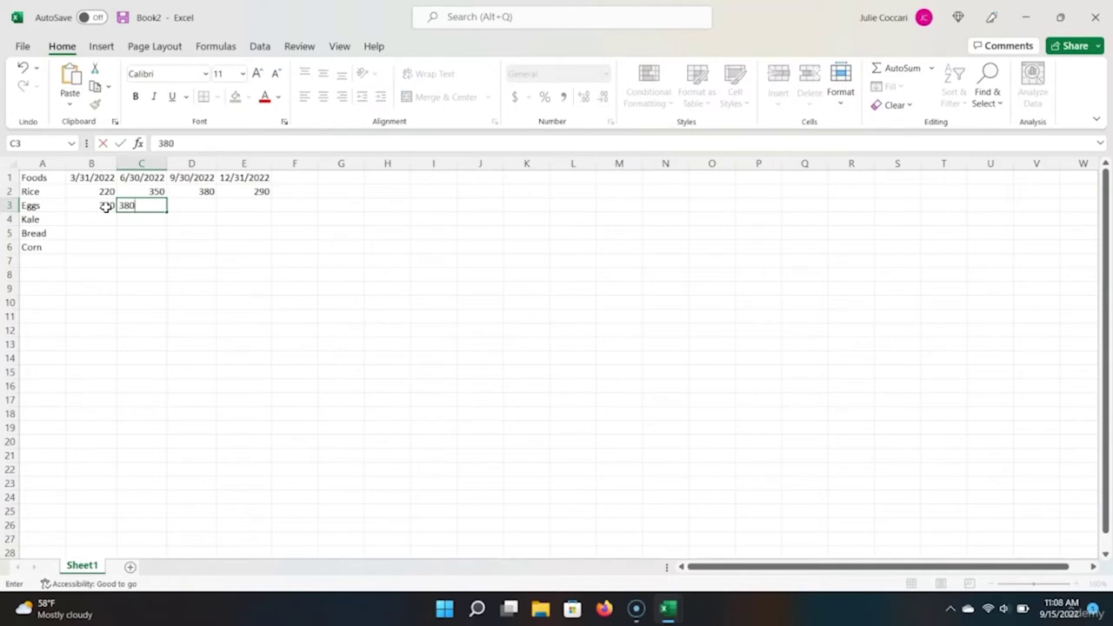
pyautogui.press('Tab')
pyautogui.write('6')
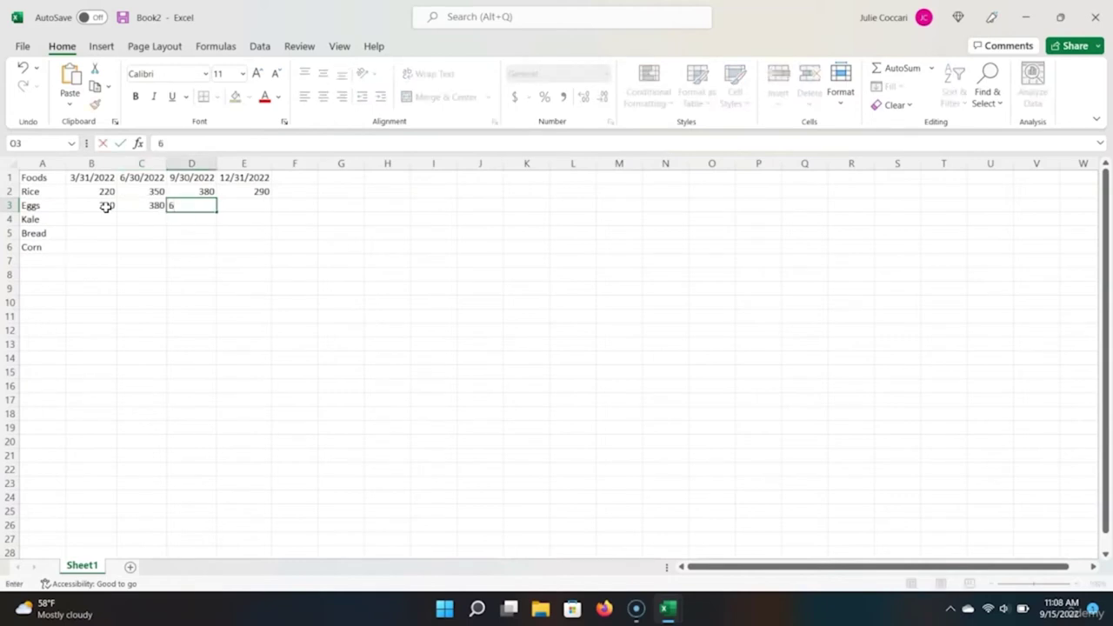
pyautogui.write('10')
pyautogui.press('Tab')
pyautogui.write('220')
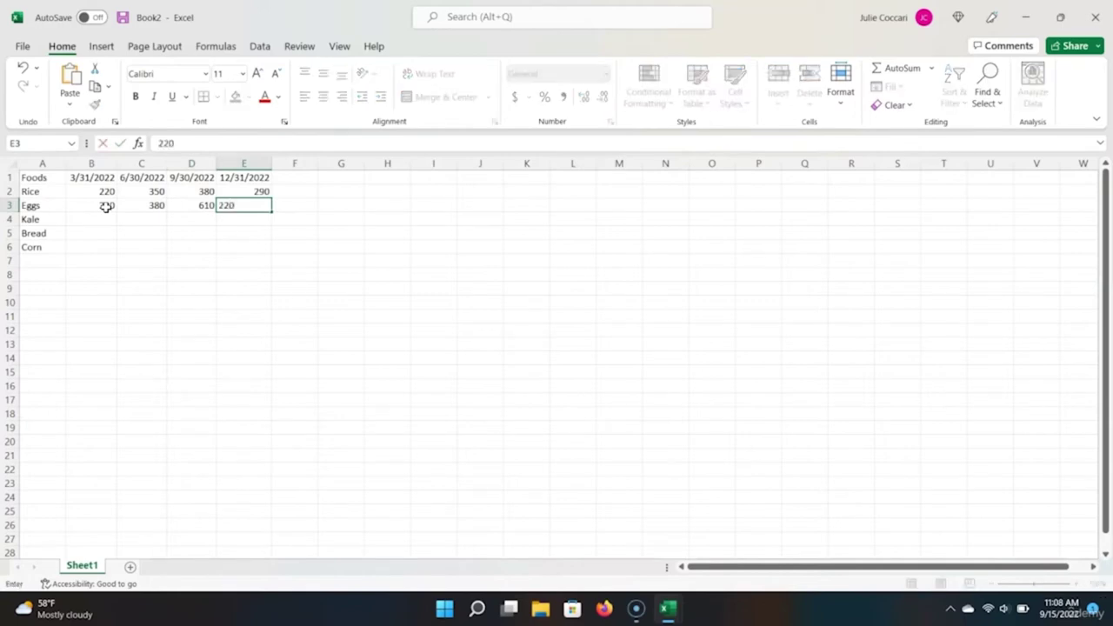
pyautogui.press('Return')
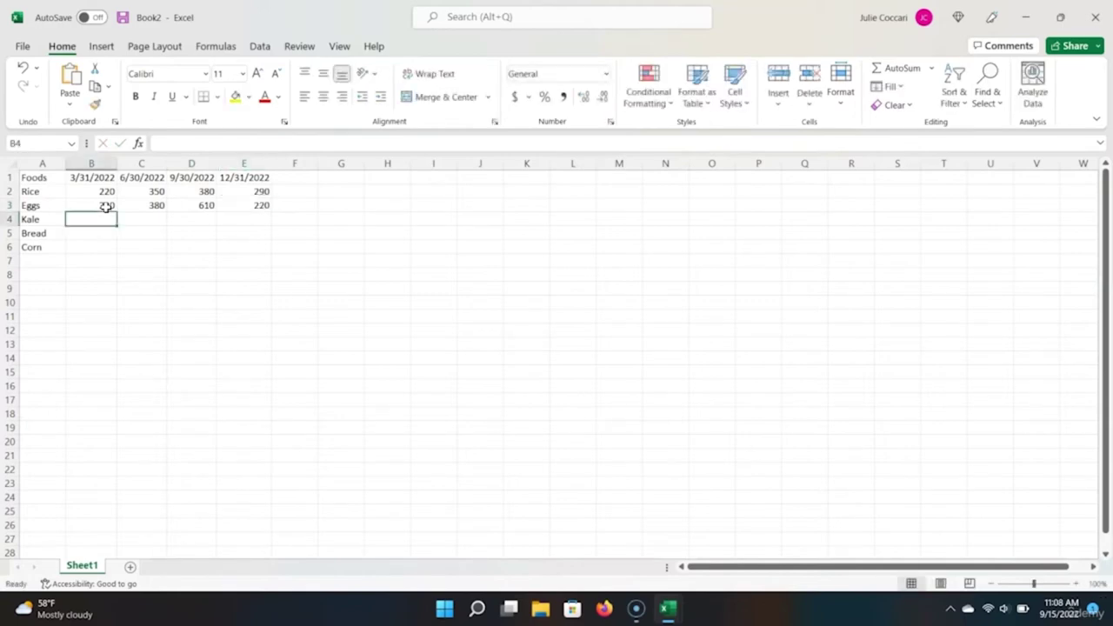
# Step: Enter Kale's quarterly sales 150, 180, 220 and 260 in B4:E4
pyautogui.write('150')
pyautogui.press('Tab')
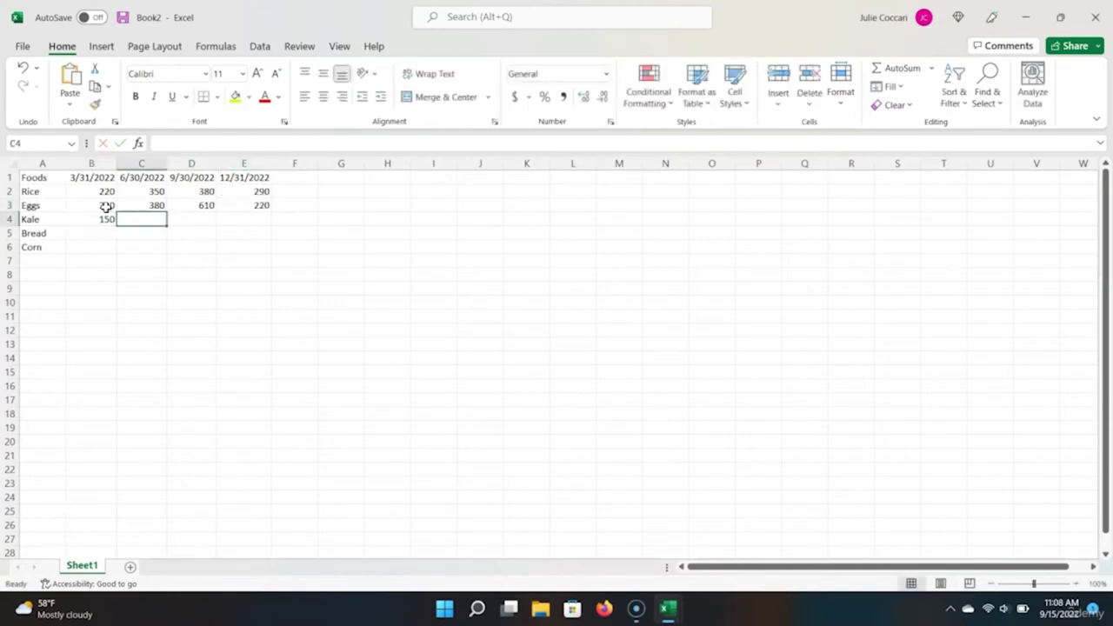
pyautogui.write('180')
pyautogui.press('Tab')
pyautogui.write('220')
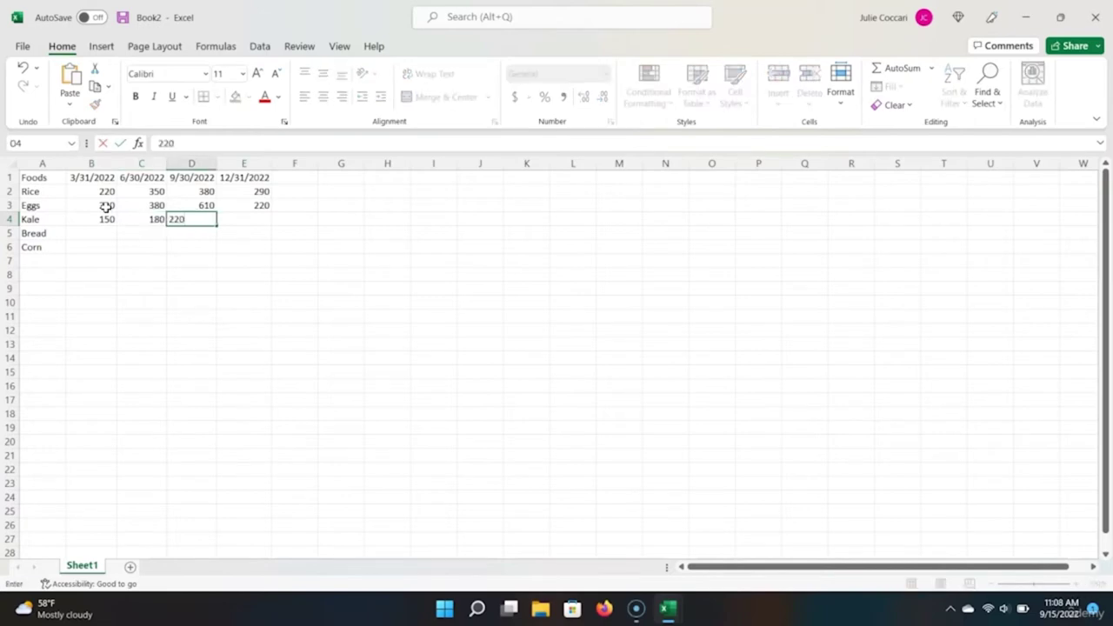
pyautogui.press('Tab')
pyautogui.write('260')
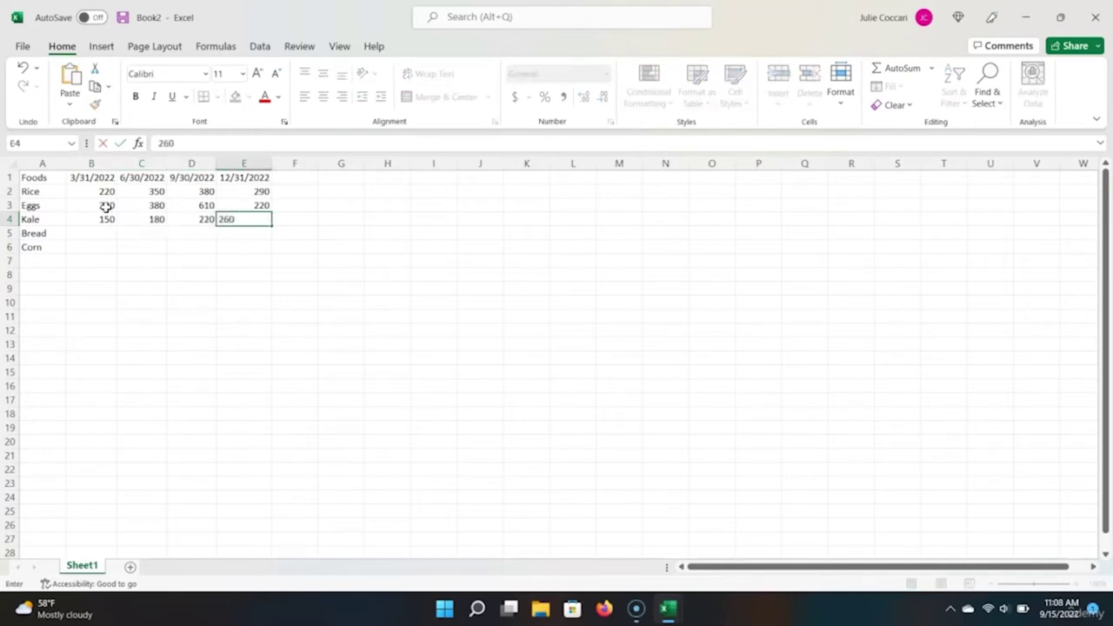
pyautogui.press('Return')
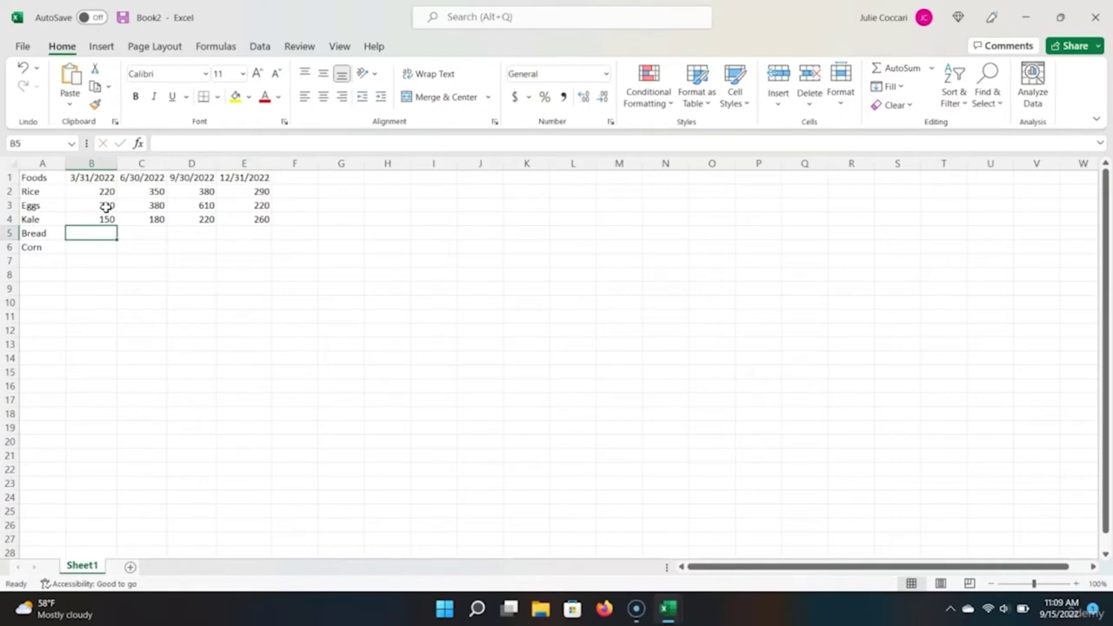
# Step: Enter Bread's quarterly sales 800, 650, 690 and 720 in B5:E5
pyautogui.write('800')
pyautogui.press('Tab')
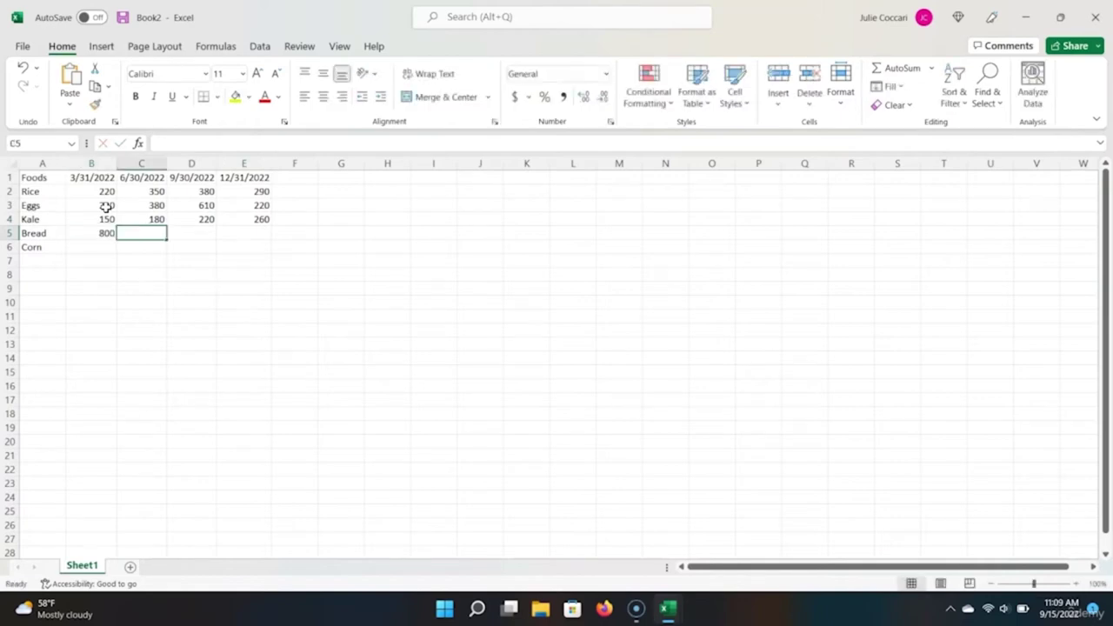
pyautogui.write('5650')
pyautogui.press('Tab')
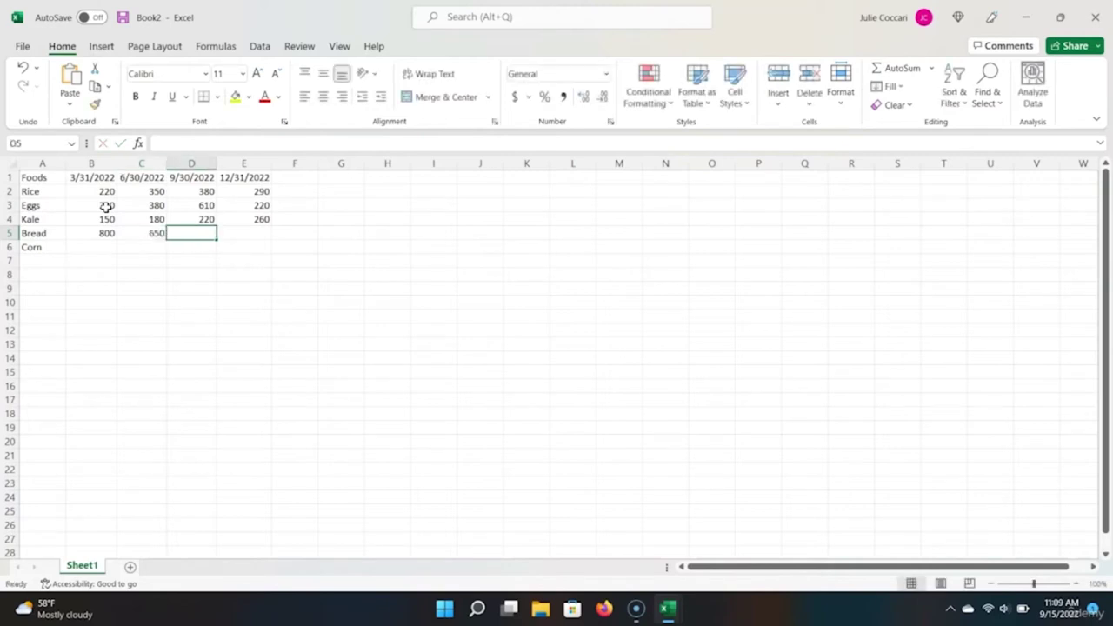
pyautogui.write('690')
pyautogui.press('Tab')
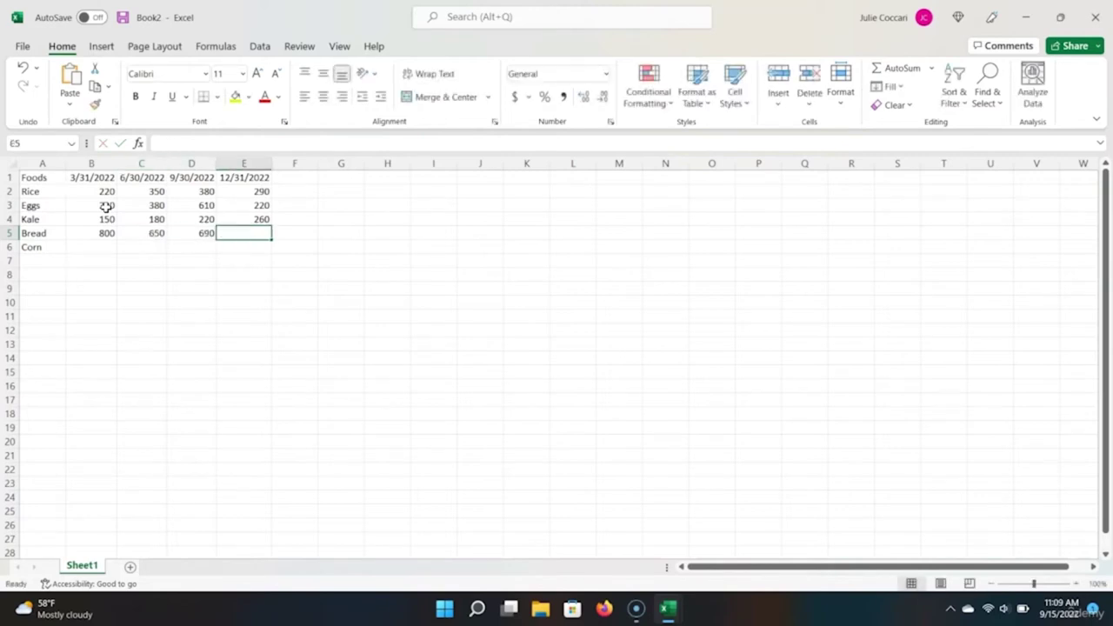
pyautogui.write('720')
pyautogui.press('Return')
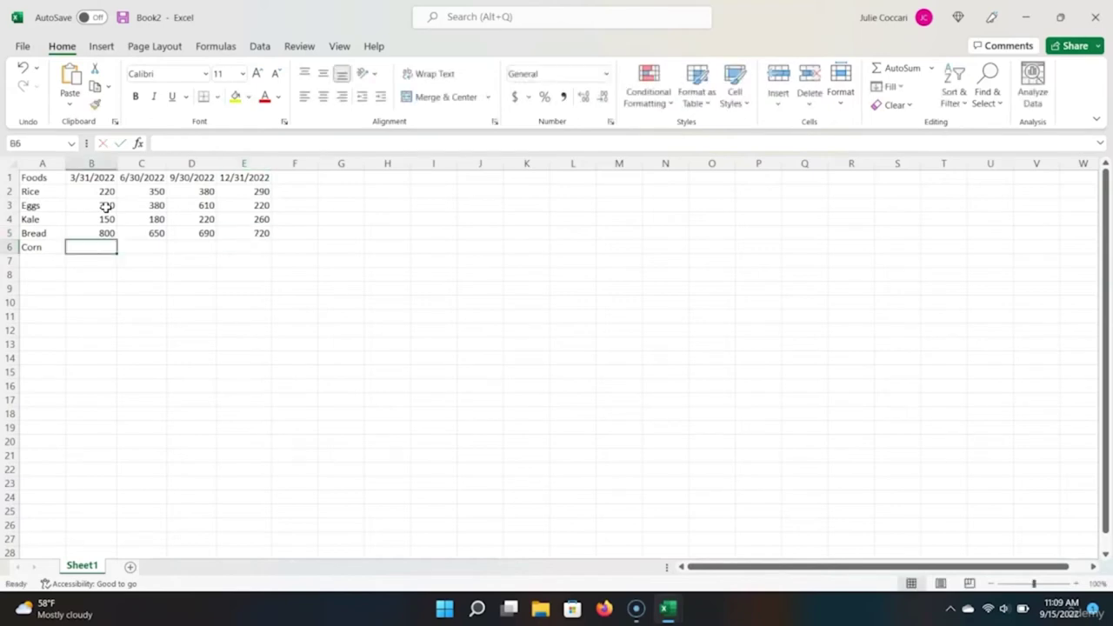
# Step: Enter Corn's quarterly sales 120, 95, 190 and 165 in B6:E6
pyautogui.write('120')
pyautogui.press('Tab')
pyautogui.write('95')
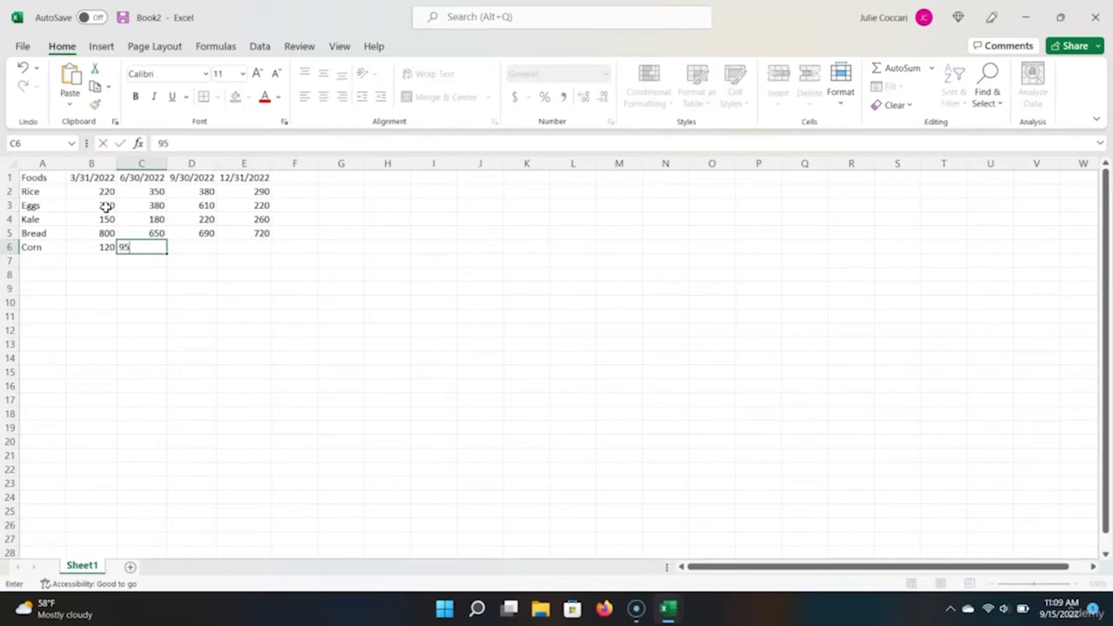
pyautogui.press('Tab')
pyautogui.write('190')
pyautogui.press('Tab')
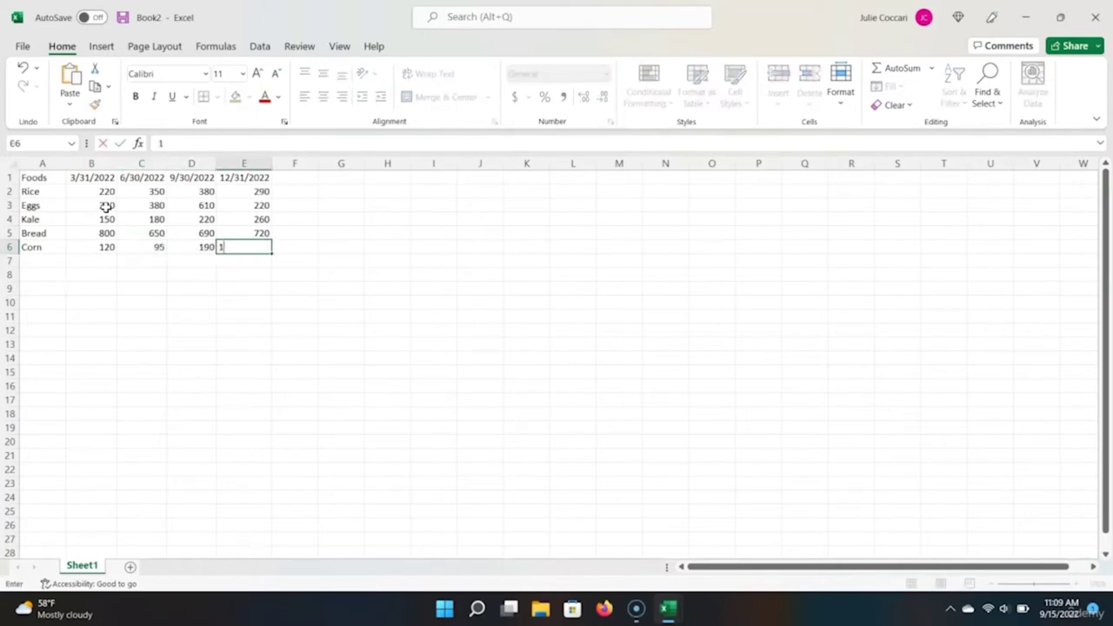
pyautogui.write('165')
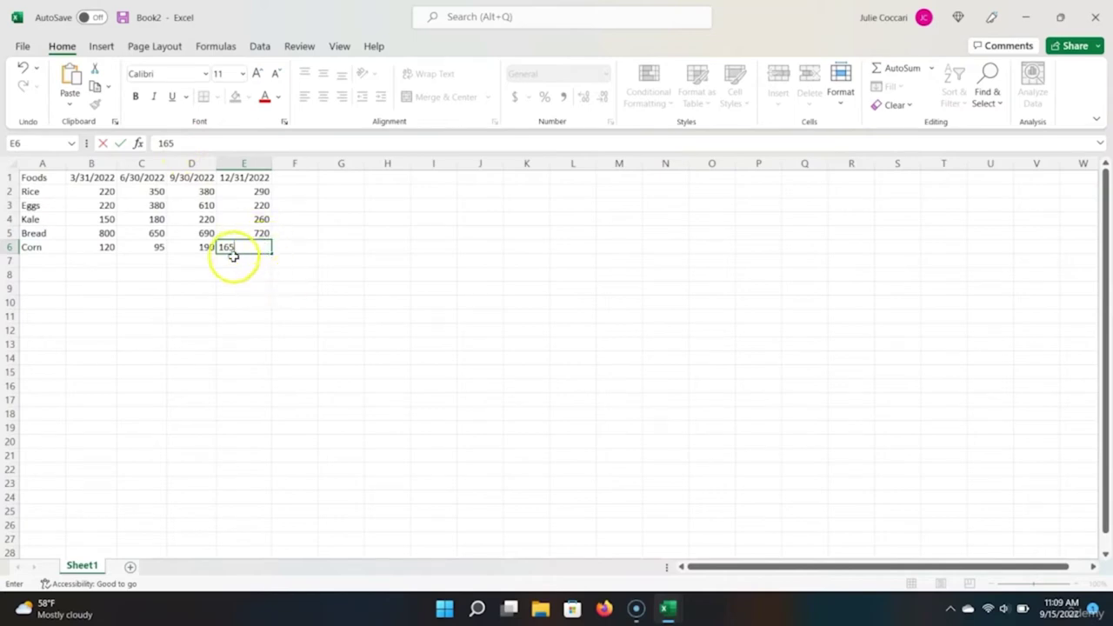
pyautogui.keyDown('shift'); pyautogui.click(105, 192); pyautogui.keyUp('shift')
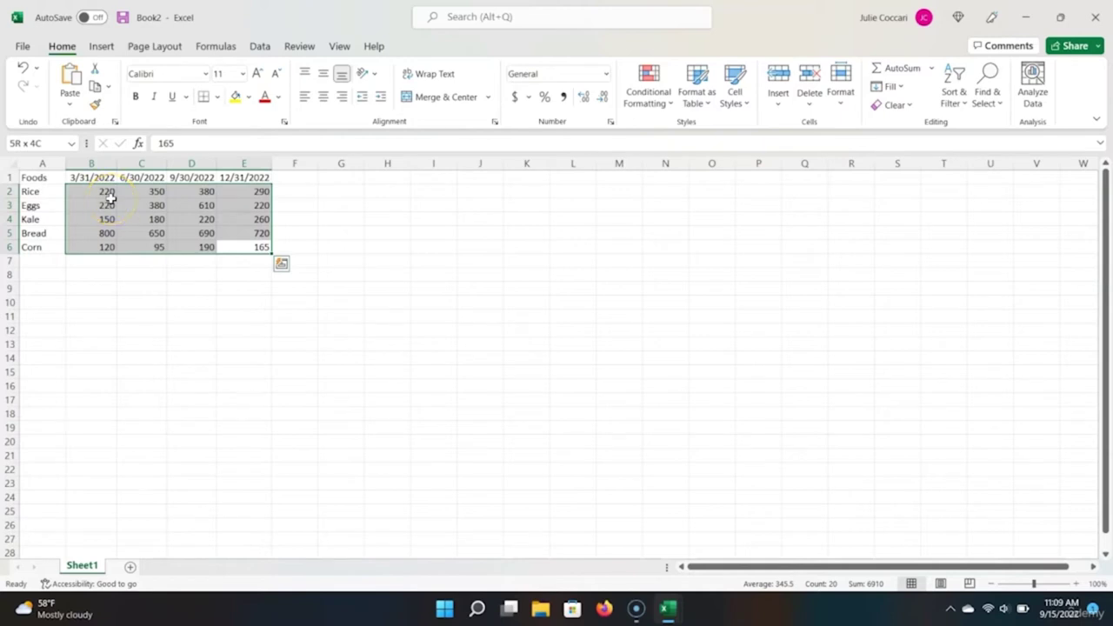
# Step: Select the sales value block B2:E6 by extending the selection from E6
pyautogui.hotkey('shift', 'BackSpace')
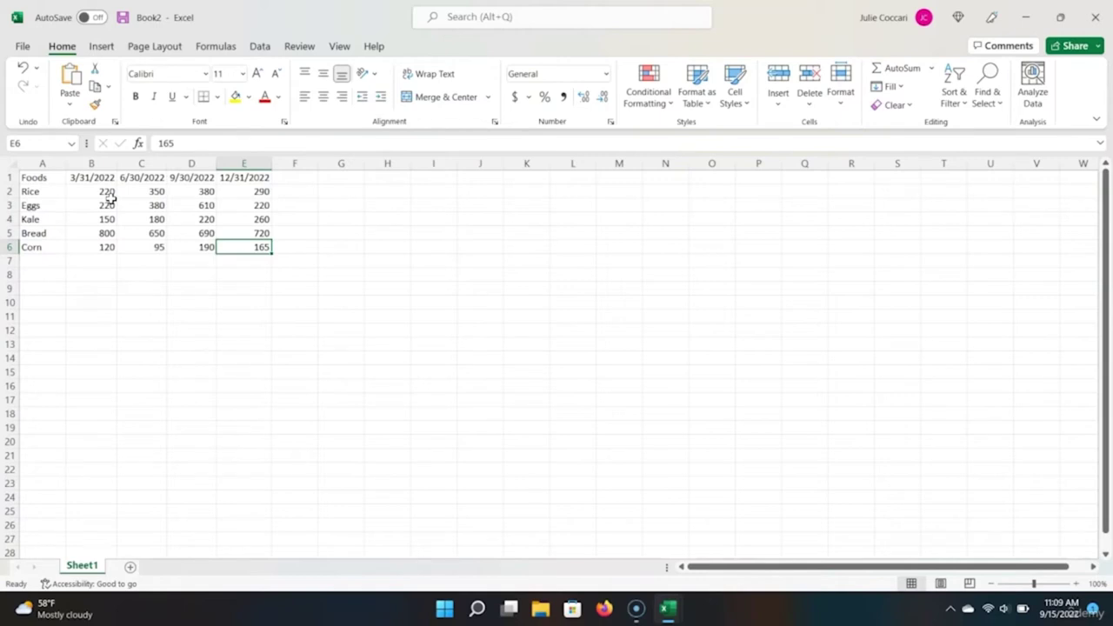
pyautogui.hotkey('shift', 'Left')
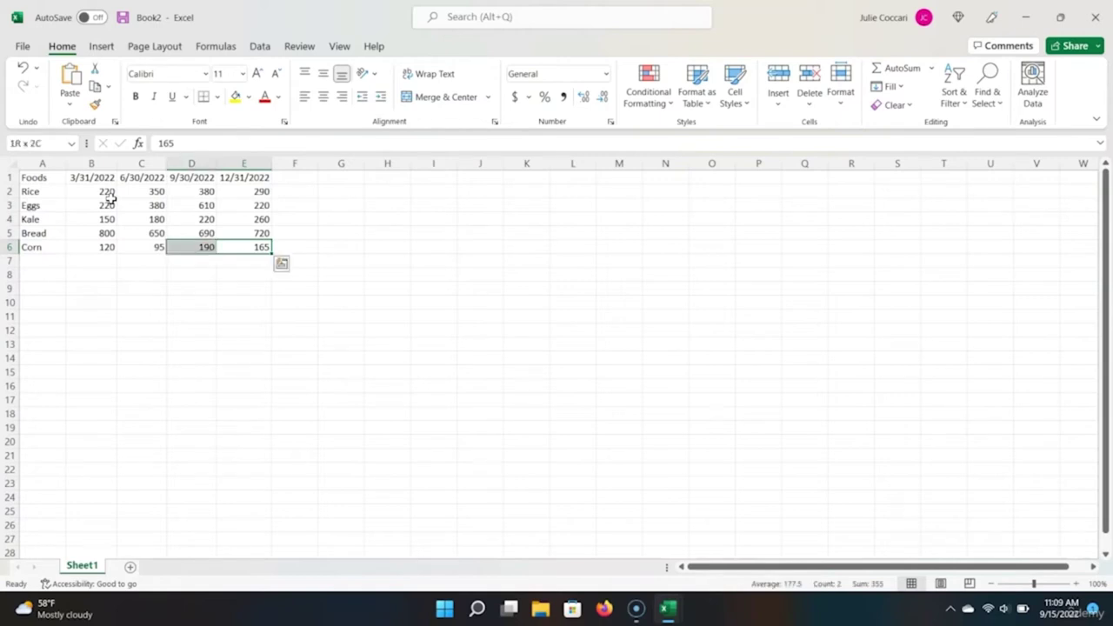
pyautogui.hotkey('shift', 'Left')
pyautogui.hotkey('shift', 'Left')
pyautogui.hotkey('shift', 'Up')
pyautogui.hotkey('shift', 'Up')
pyautogui.hotkey('shift', 'Up')
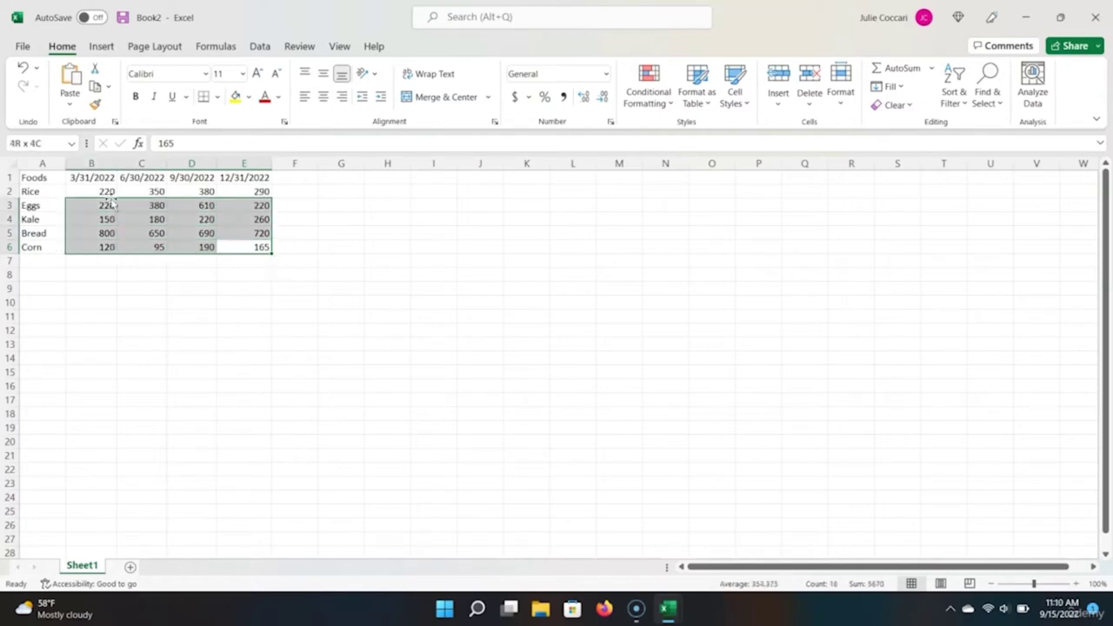
pyautogui.hotkey('shift', 'Up')
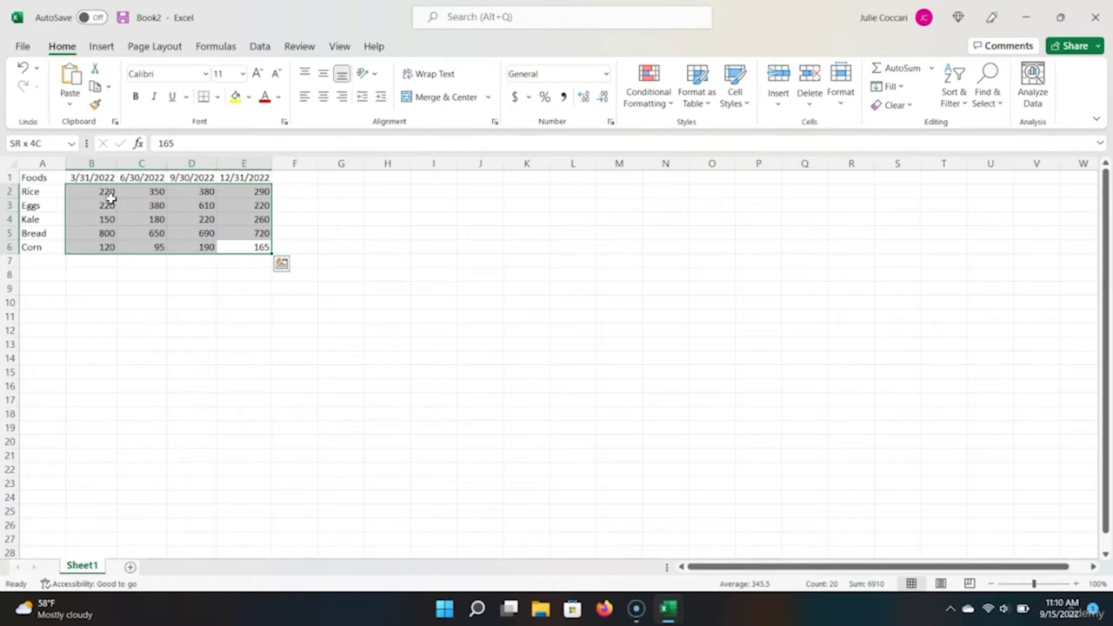
# Step: Format the prices in B2:E6 as Currency, then remove one decimal place
pyautogui.click(606, 77)
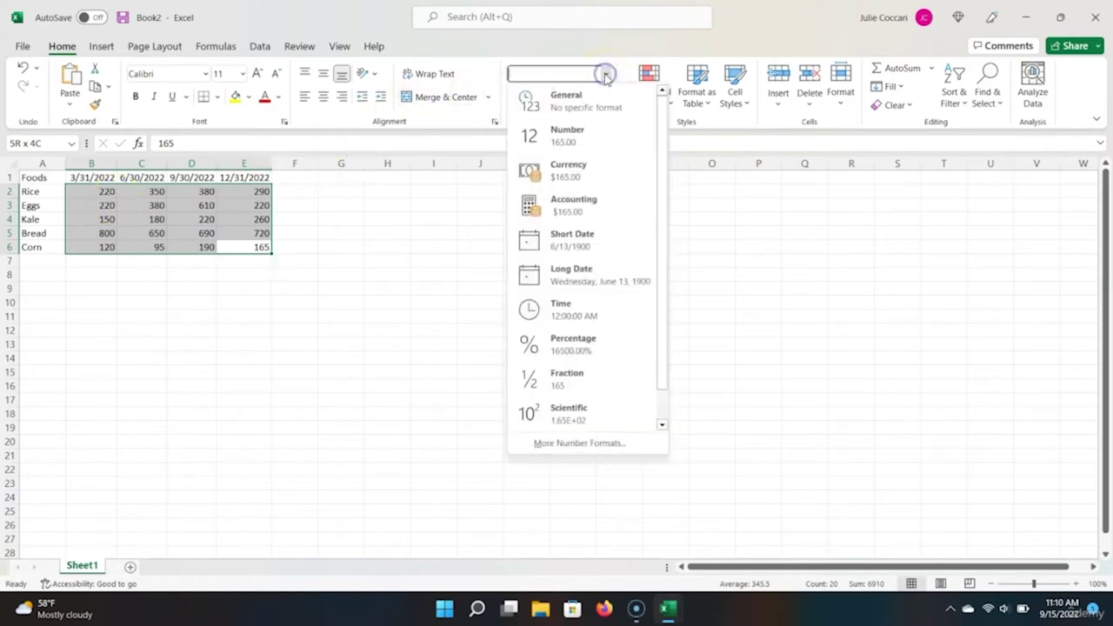
pyautogui.click(573, 169)
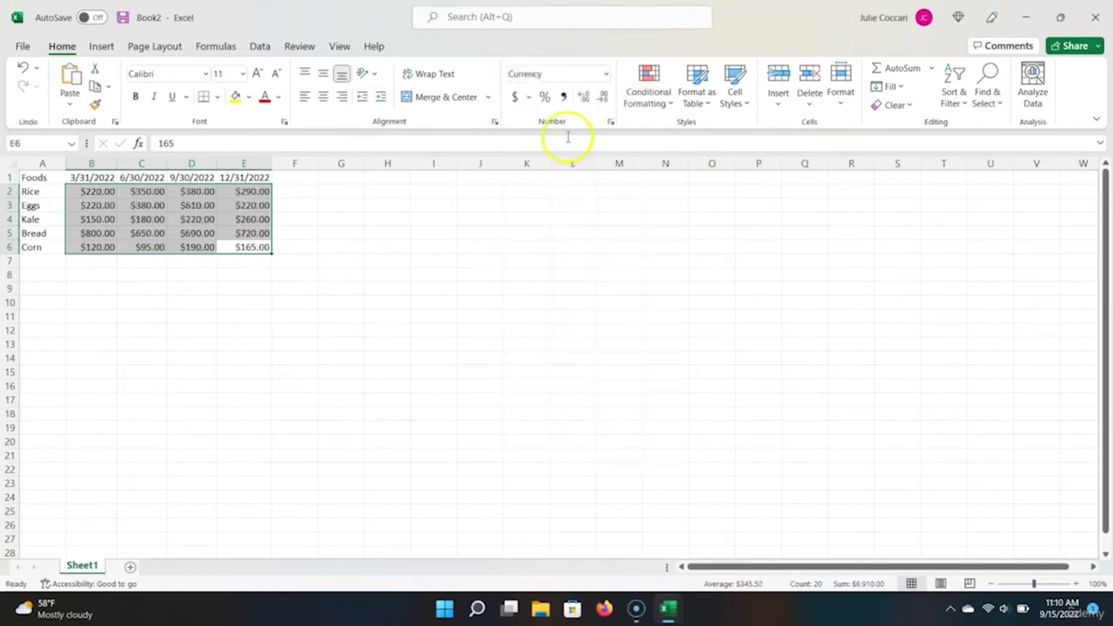
pyautogui.moveTo(243, 219)
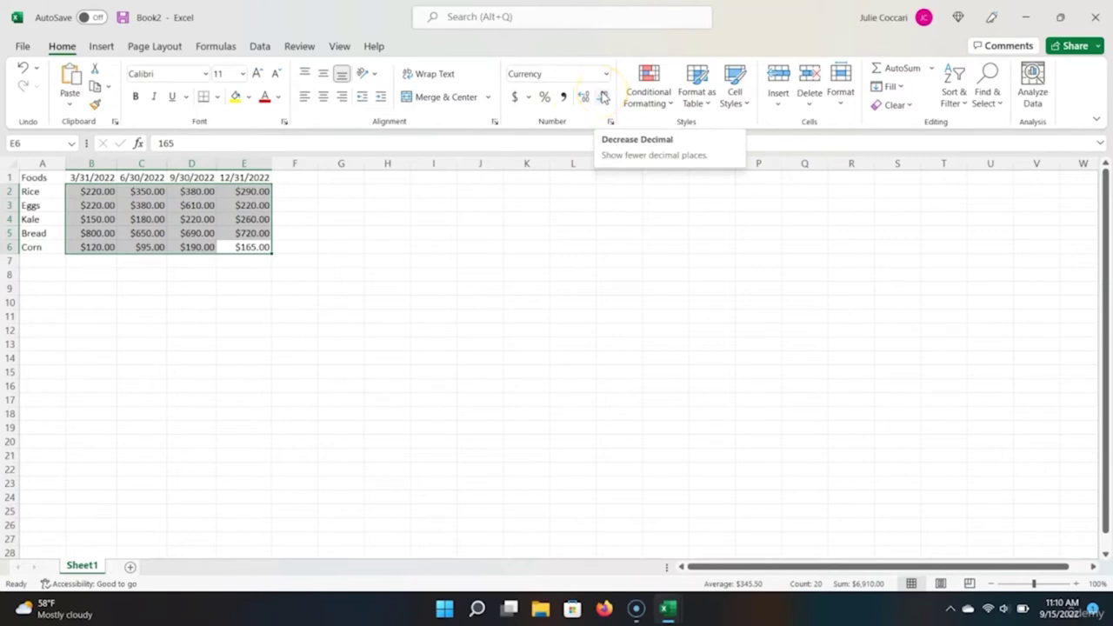
pyautogui.click(603, 97)
# Step: Show the prices as whole dollars like $220, then add a new blank worksheet
pyautogui.click(603, 97)
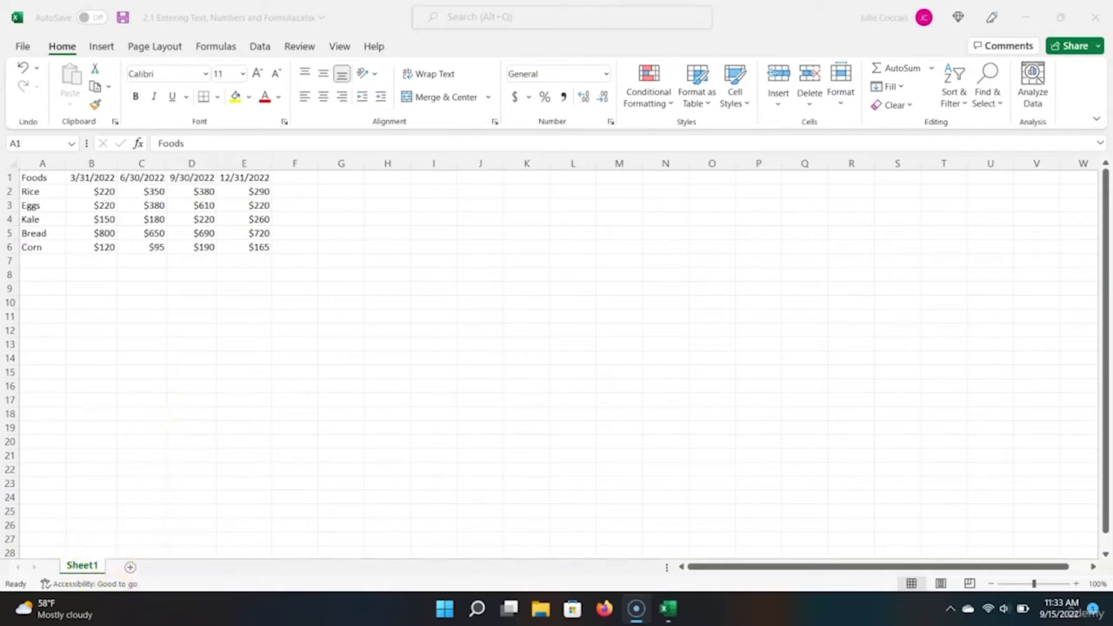
pyautogui.click(131, 570)
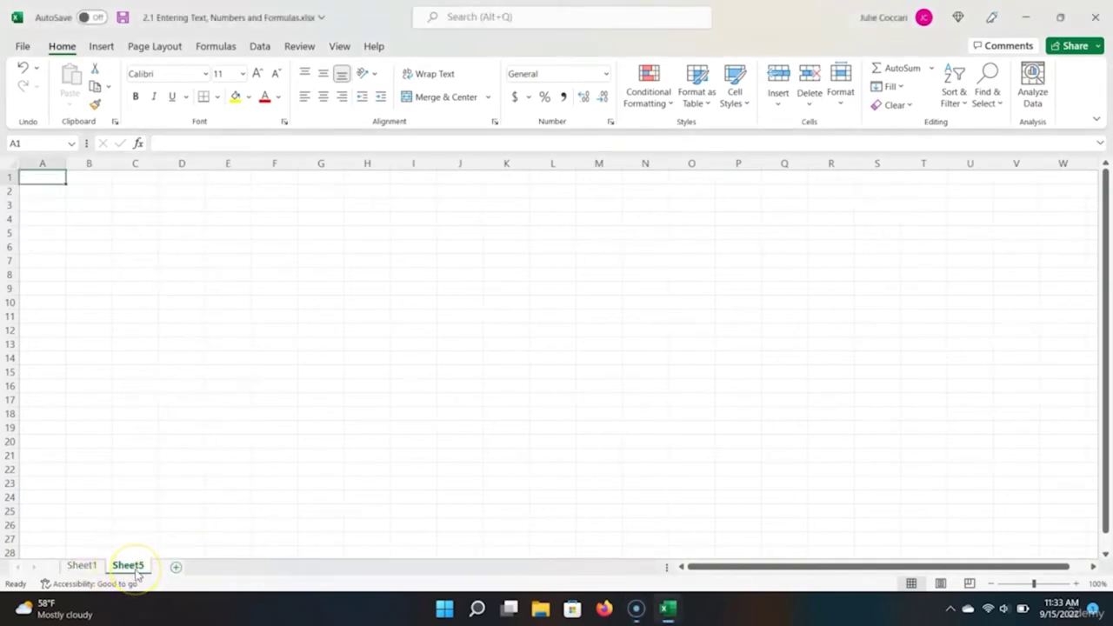
# Step: Rename the new worksheet to 'Copy' and go back to Sheet1
pyautogui.click(138, 571)
pyautogui.doubleClick(137, 571)
pyautogui.write('Copy')
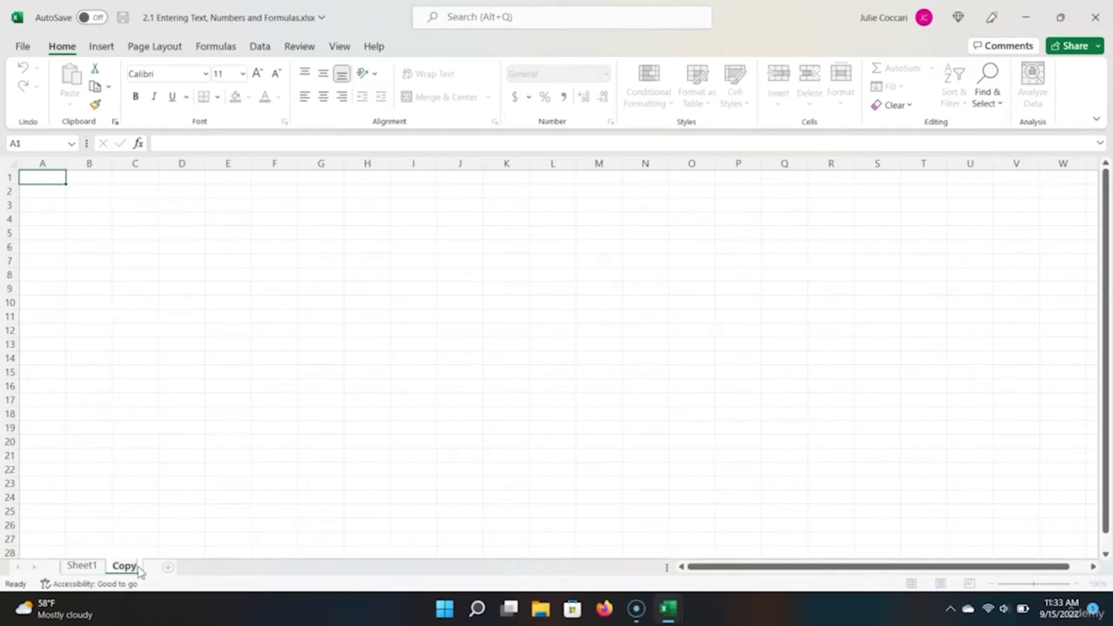
pyautogui.press('Return')
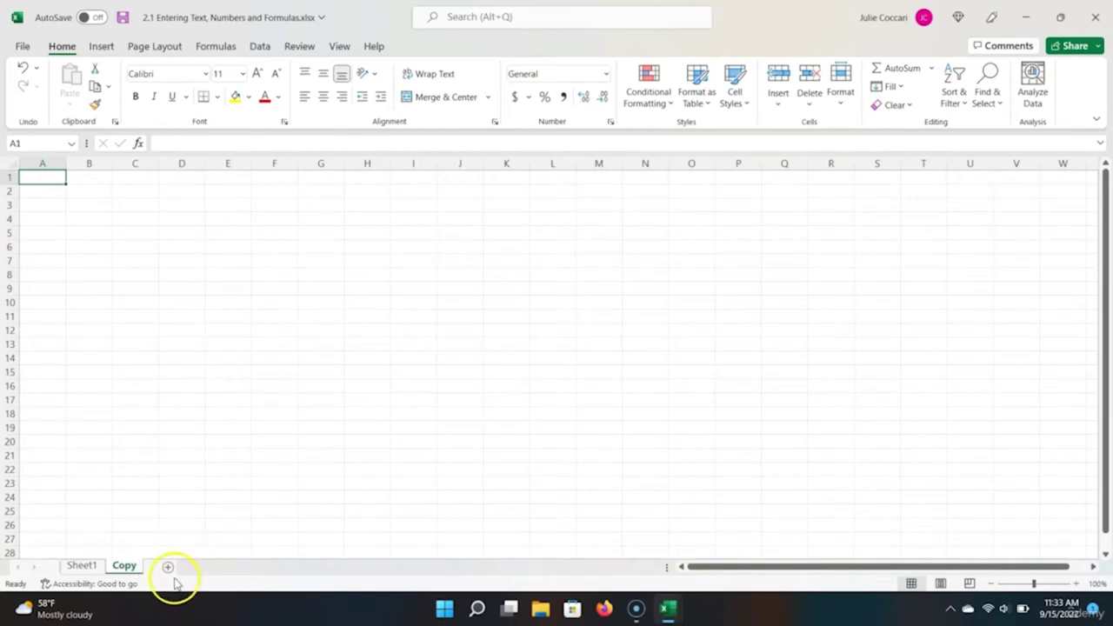
pyautogui.click(97, 570)
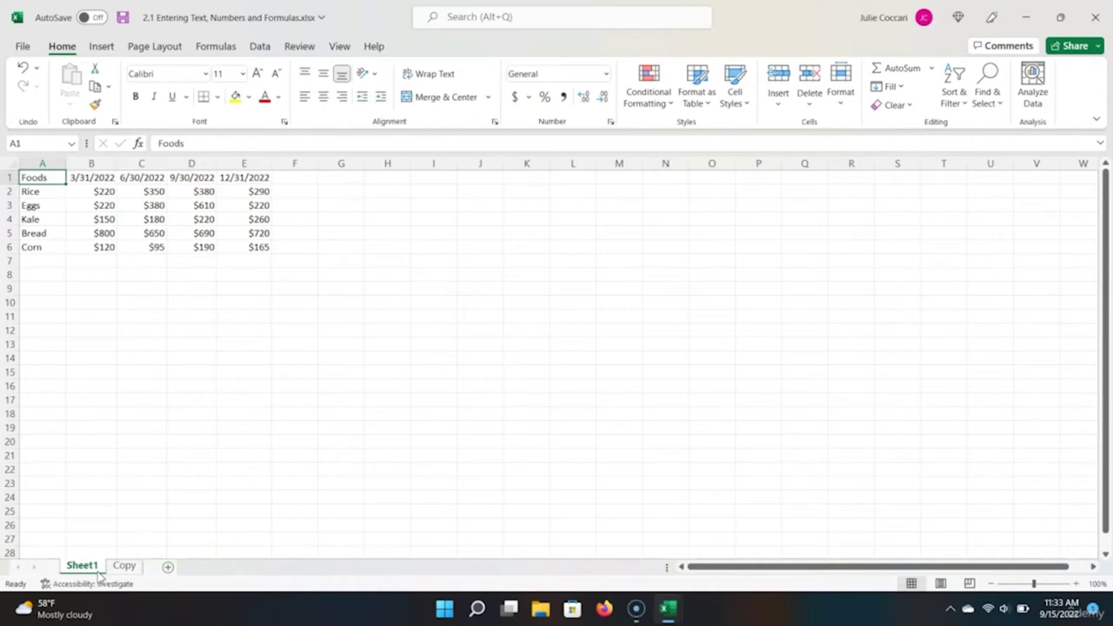
pyautogui.hotkey('ctrl', 'Right')
pyautogui.hotkey('ctrl', 'Down')
pyautogui.hotkey('ctrl', 'Left')
pyautogui.hotkey('ctrl', 'Up')
pyautogui.hotkey('ctrl', 'Right')
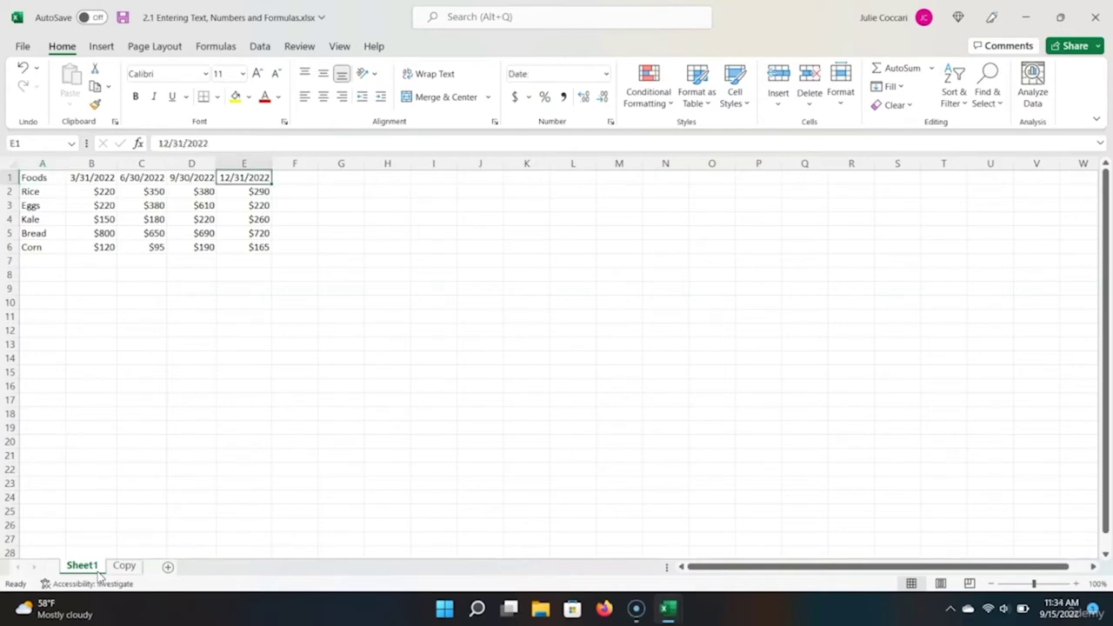
pyautogui.hotkey('ctrl', 'Left')
pyautogui.hotkey('ctrl', 'Down')
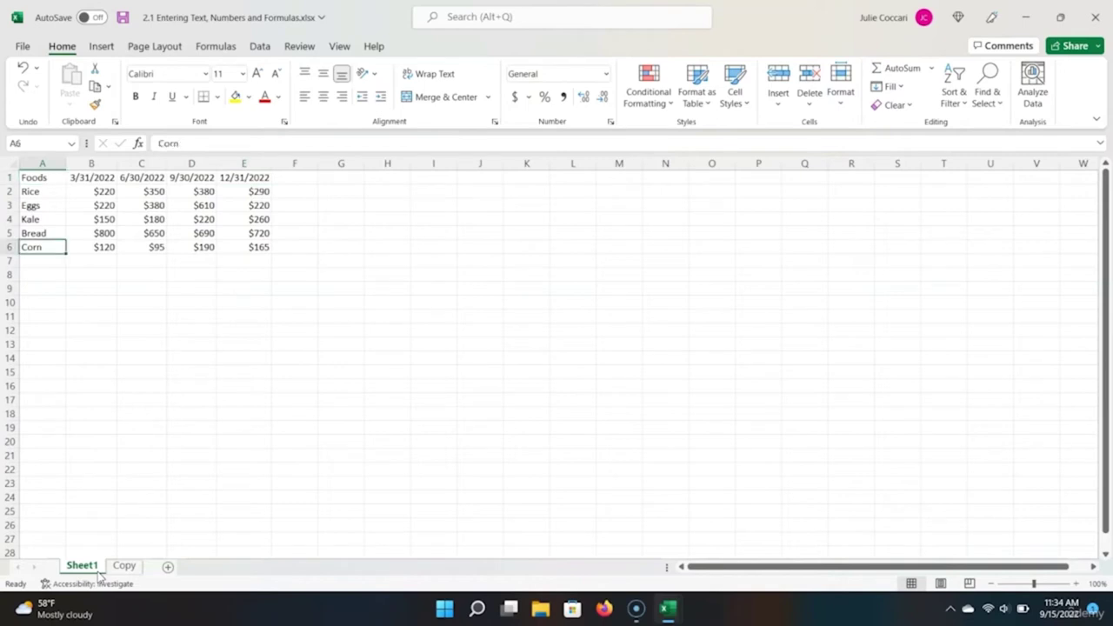
pyautogui.hotkey('ctrl', 'Up')
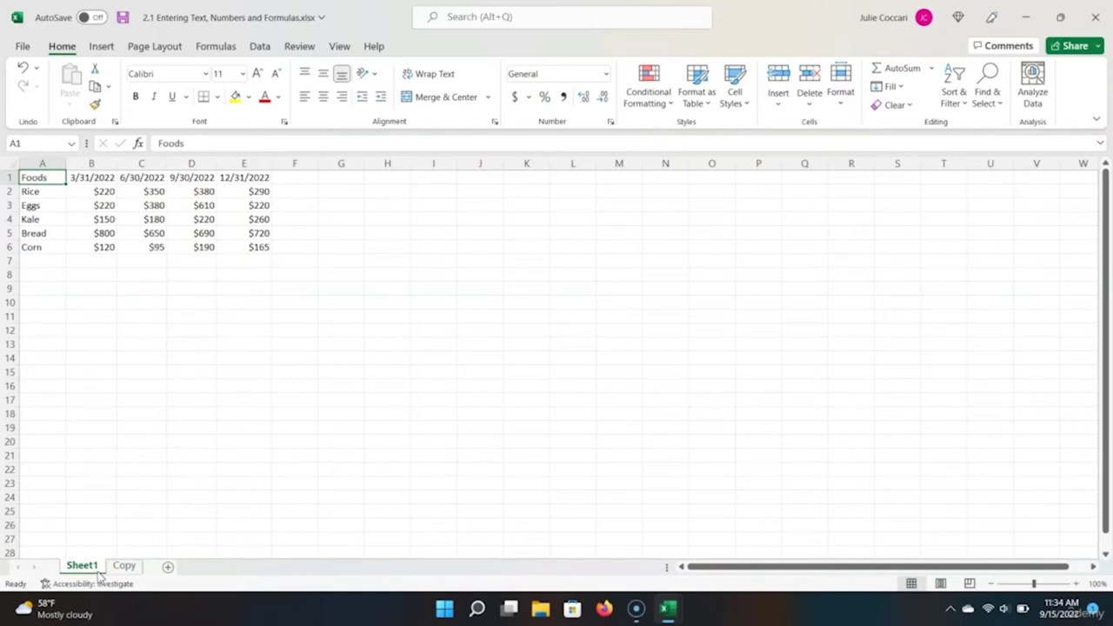
pyautogui.hotkey('ctrl', 'shift', 'Right')
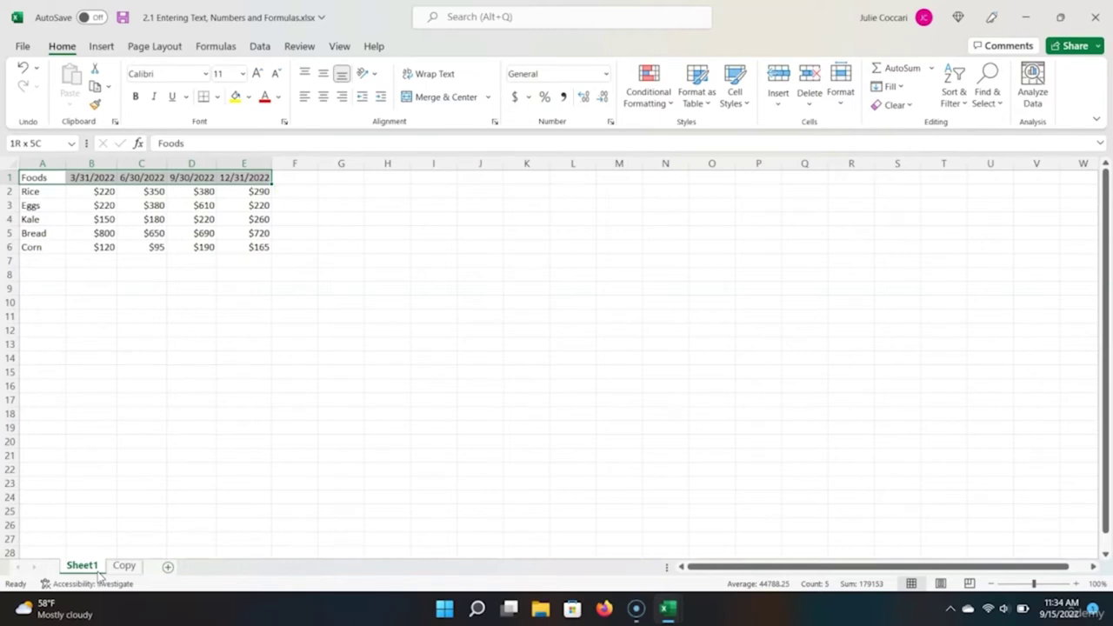
# Step: Select and copy the whole food table A1:E6, then switch to the Copy sheet
pyautogui.hotkey('ctrl', 'shift', 'Down')
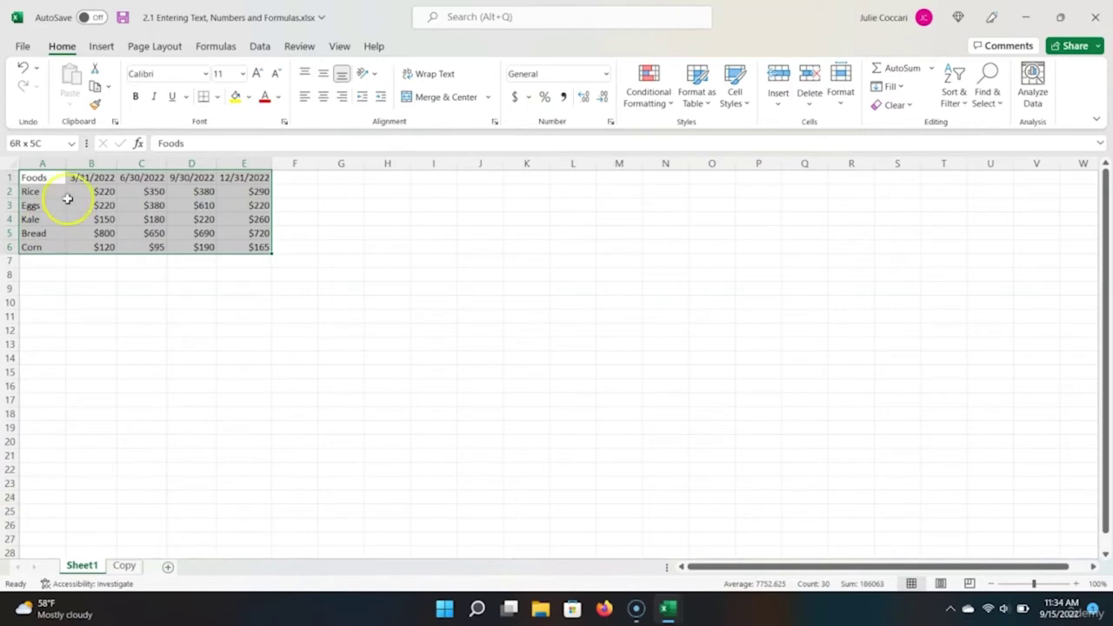
pyautogui.click(96, 88)
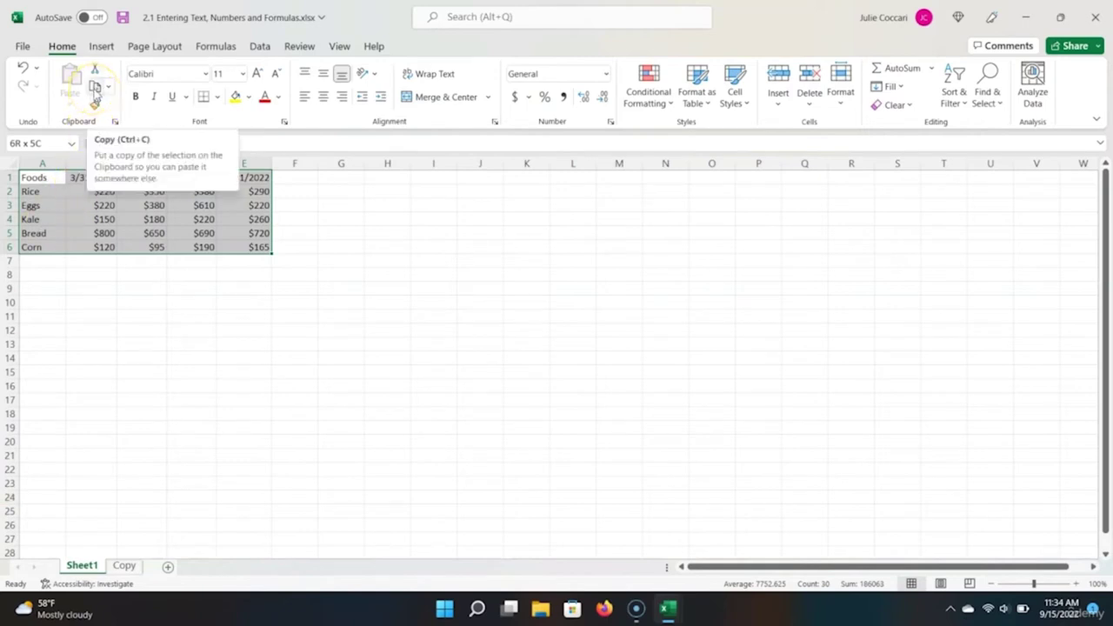
pyautogui.click(96, 91)
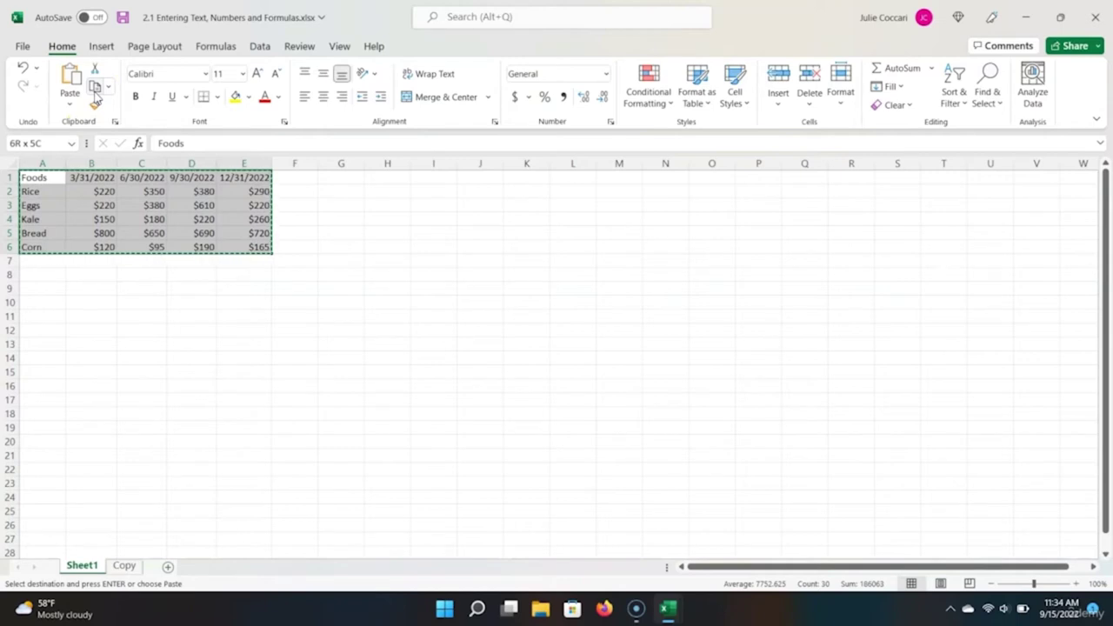
pyautogui.press('Escape')
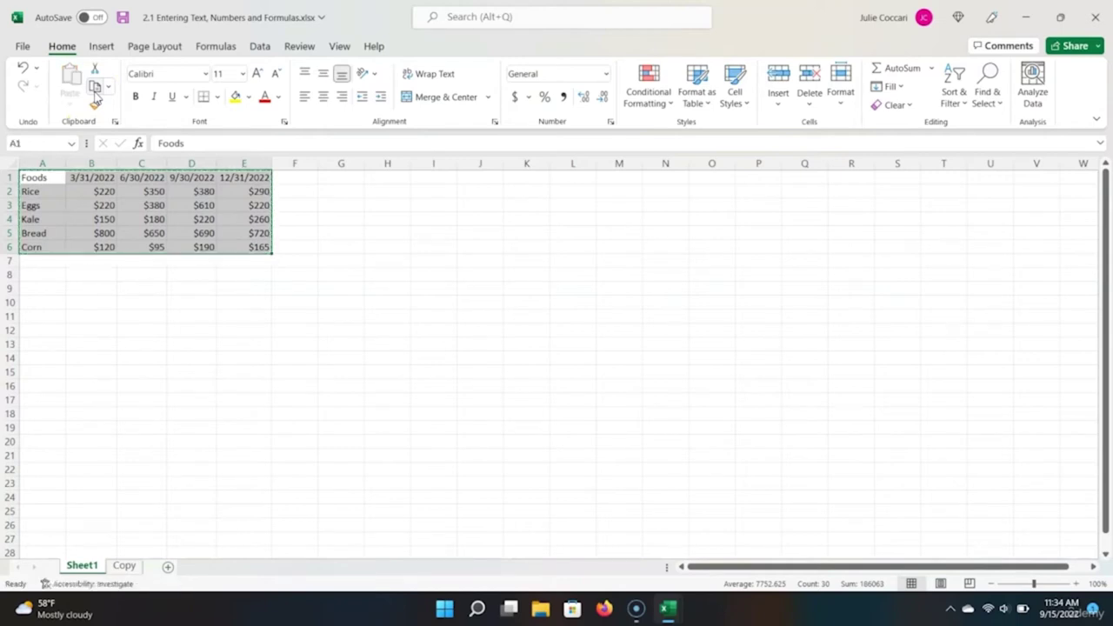
pyautogui.click(96, 91)
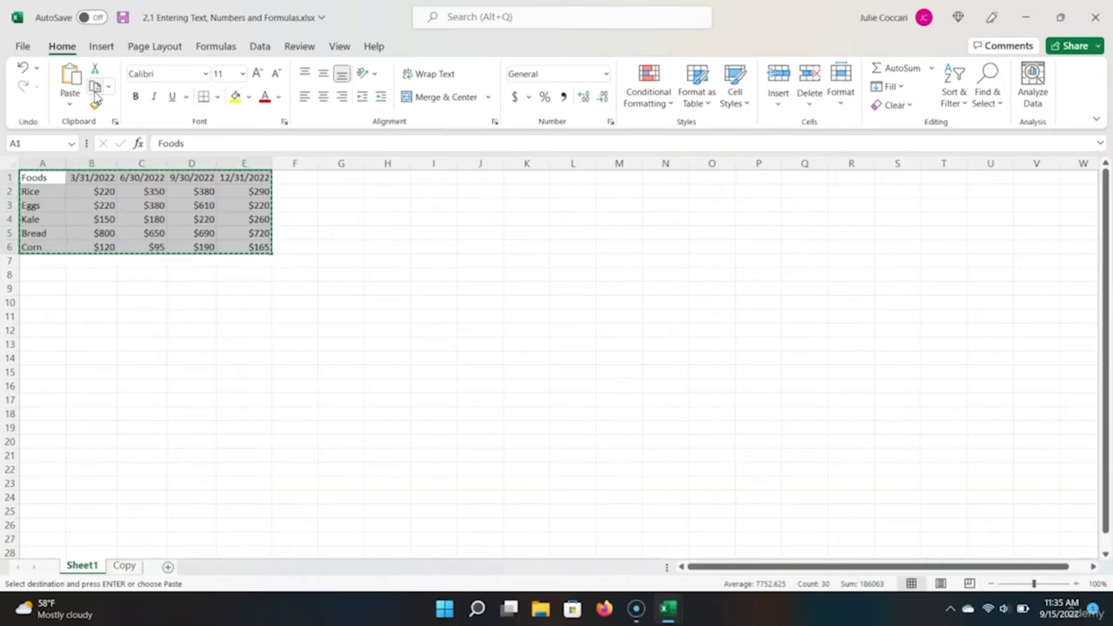
pyautogui.click(124, 567)
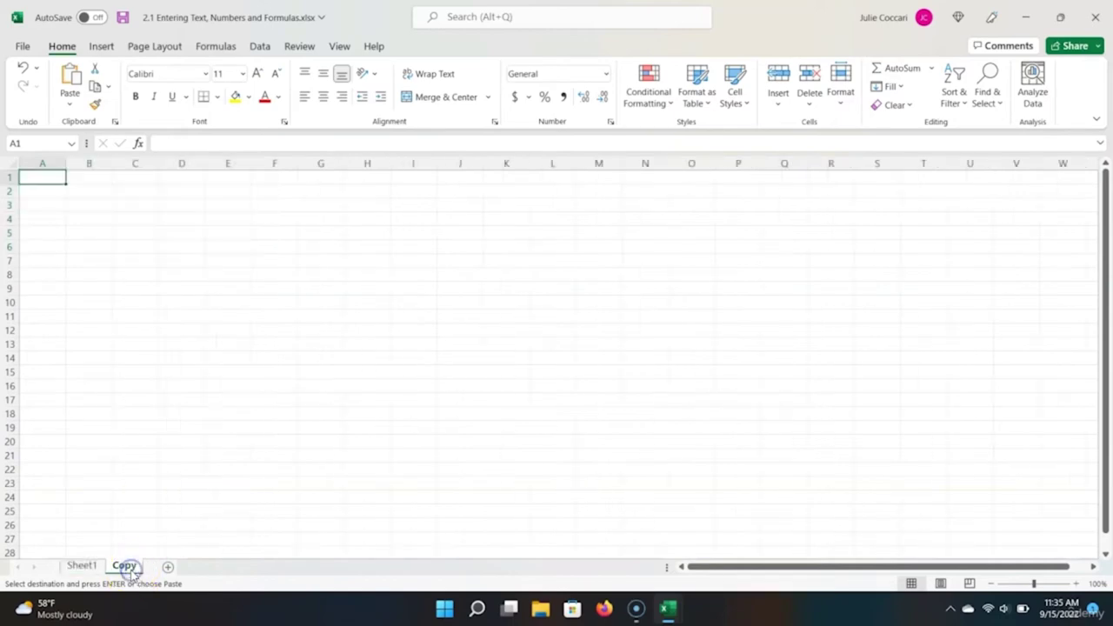
# Step: Paste the food table into the Copy sheet, then return to Sheet1 and end the copy
pyautogui.click(69, 80)
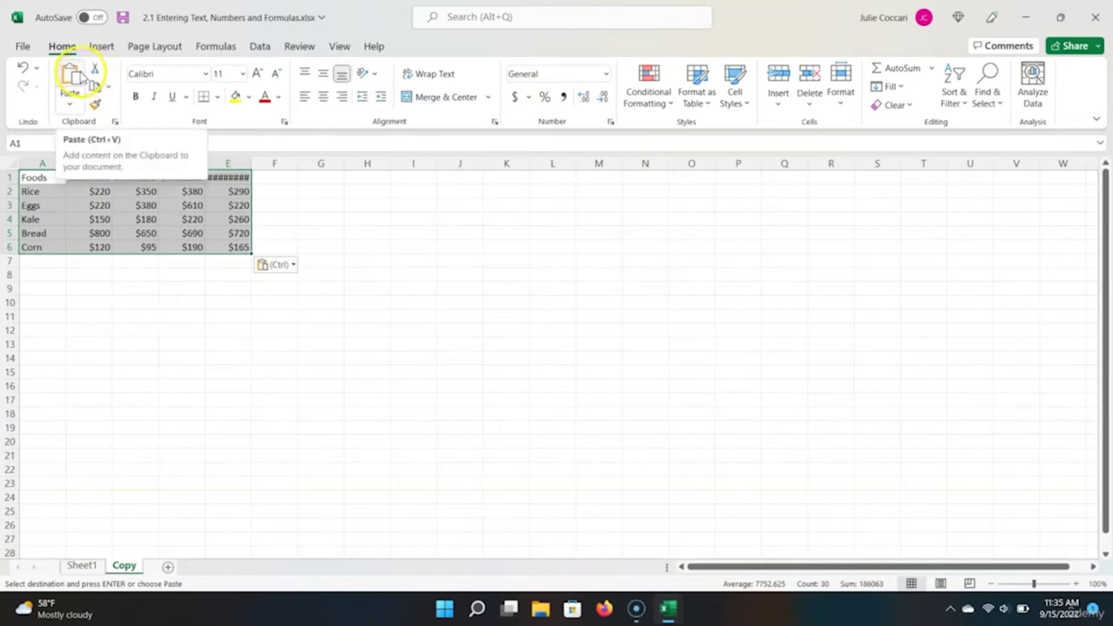
pyautogui.hotkey('ctrl', 'z')
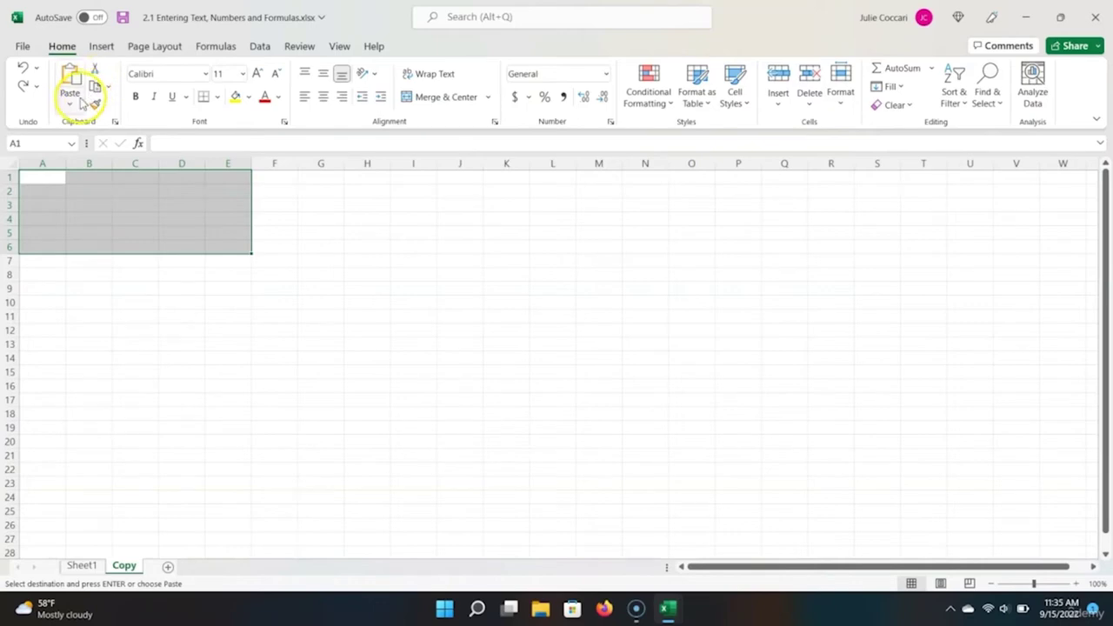
pyautogui.click(73, 85)
pyautogui.press('ctrl')
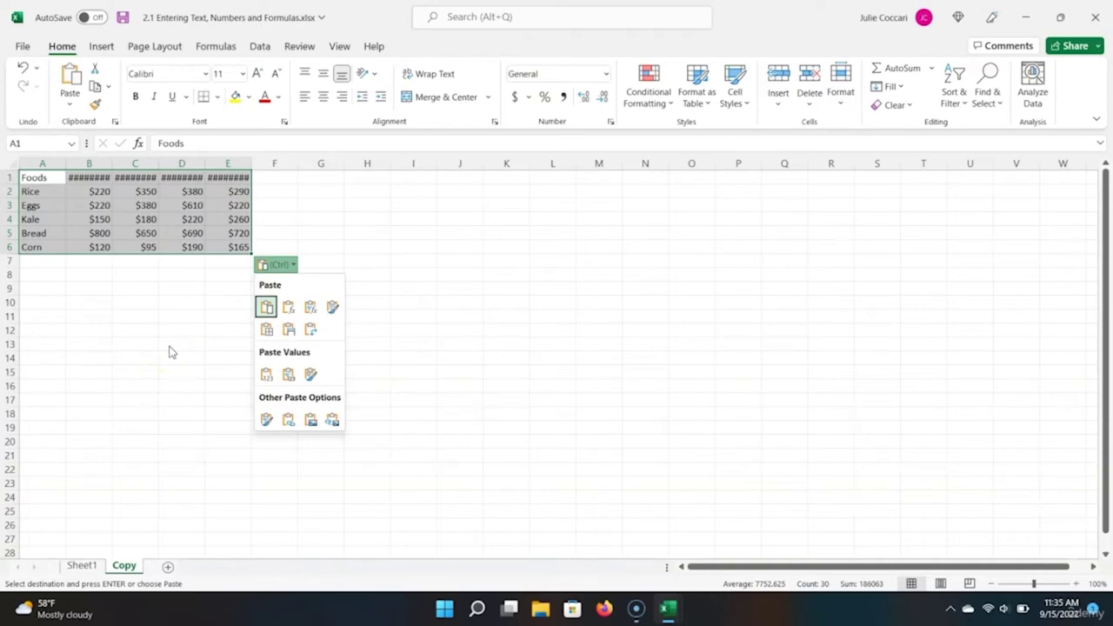
pyautogui.click(80, 566)
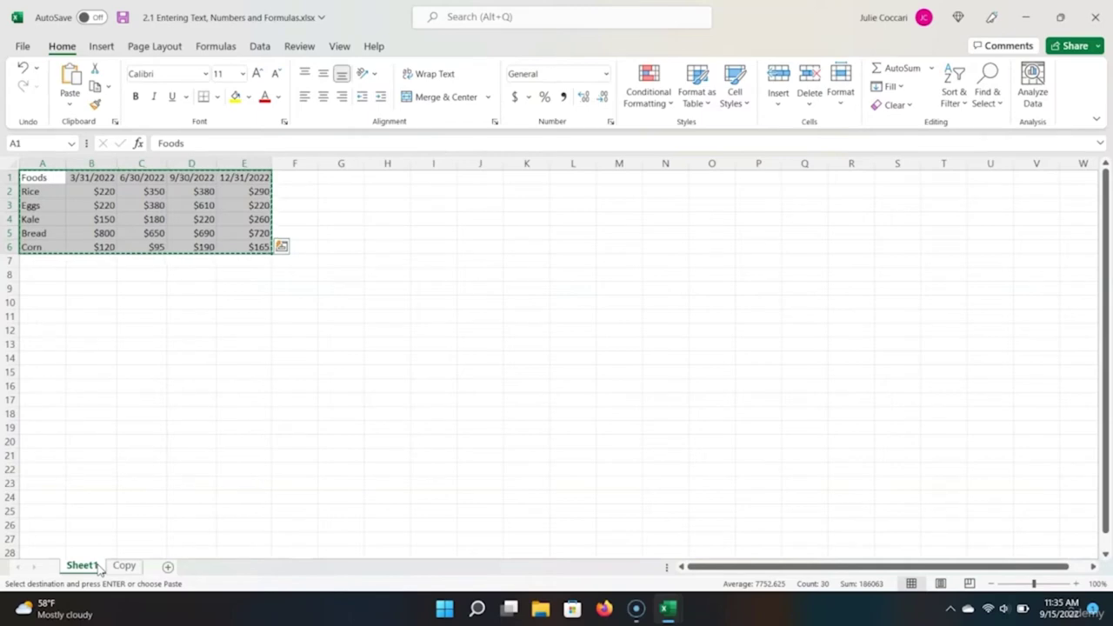
pyautogui.press('Escape')
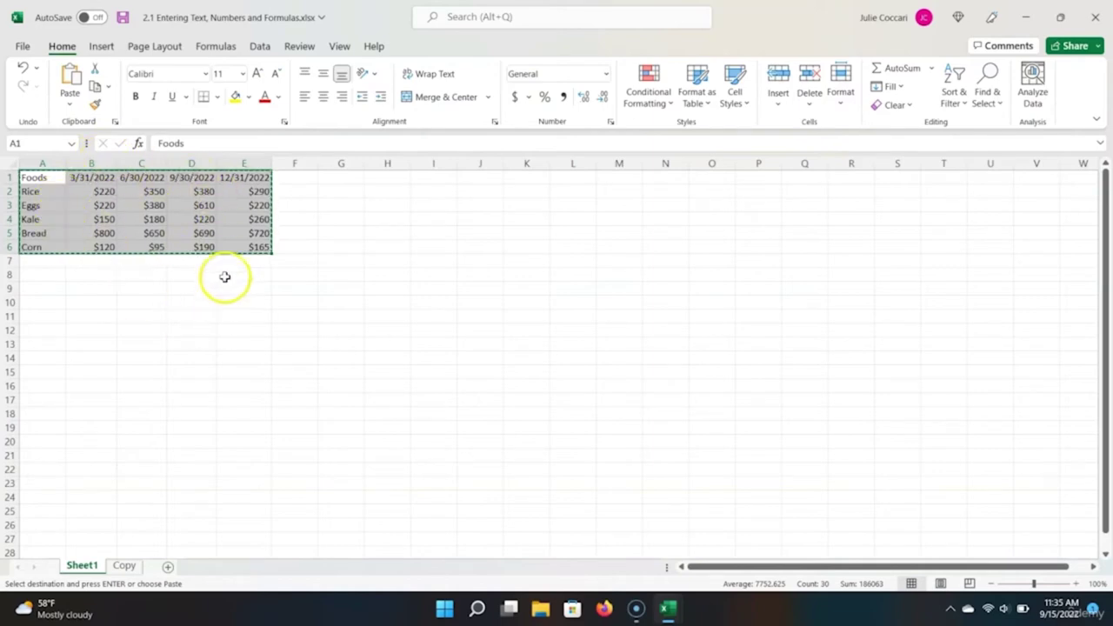
pyautogui.click(130, 565)
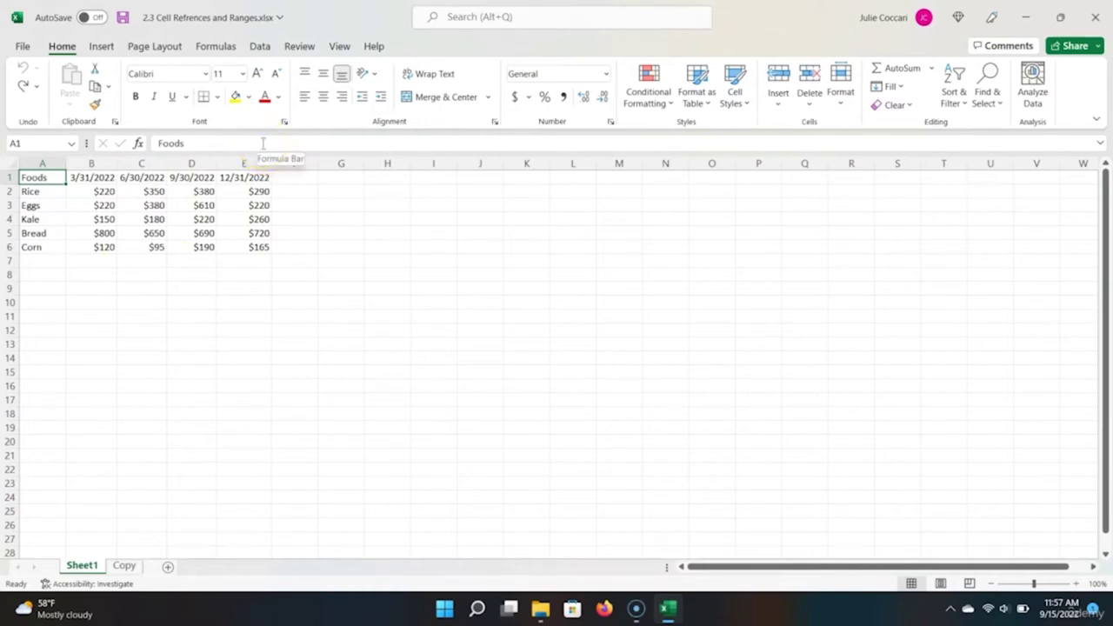
# Step: Enter =A1 in G1 so it shows Foods, then type 'Groceries' into A1
pyautogui.click(350, 176)
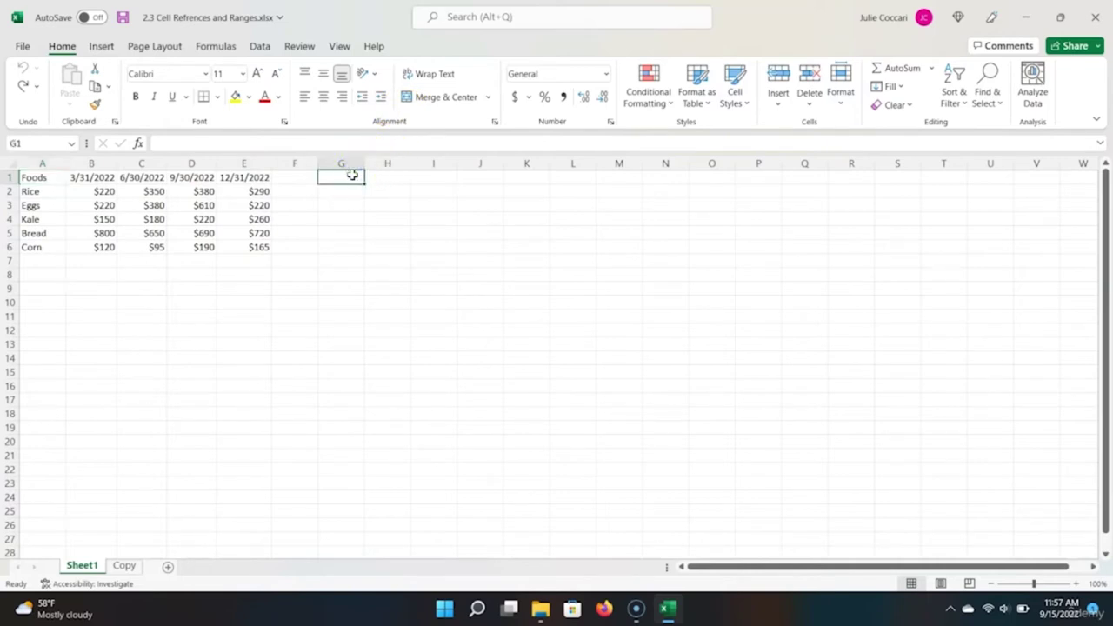
pyautogui.write('=')
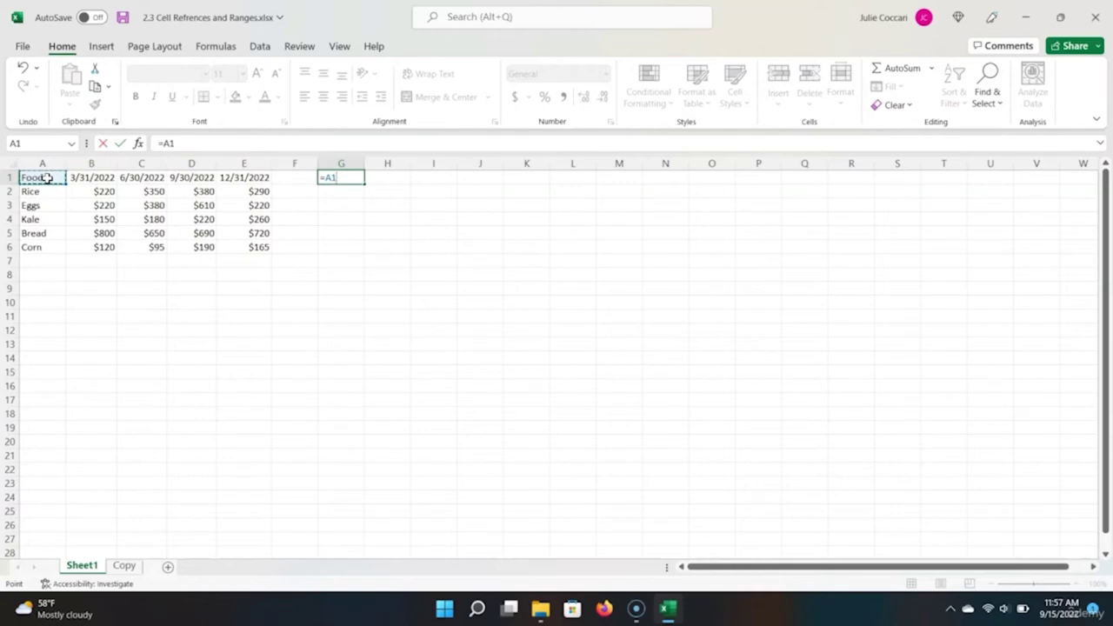
pyautogui.press('Return')
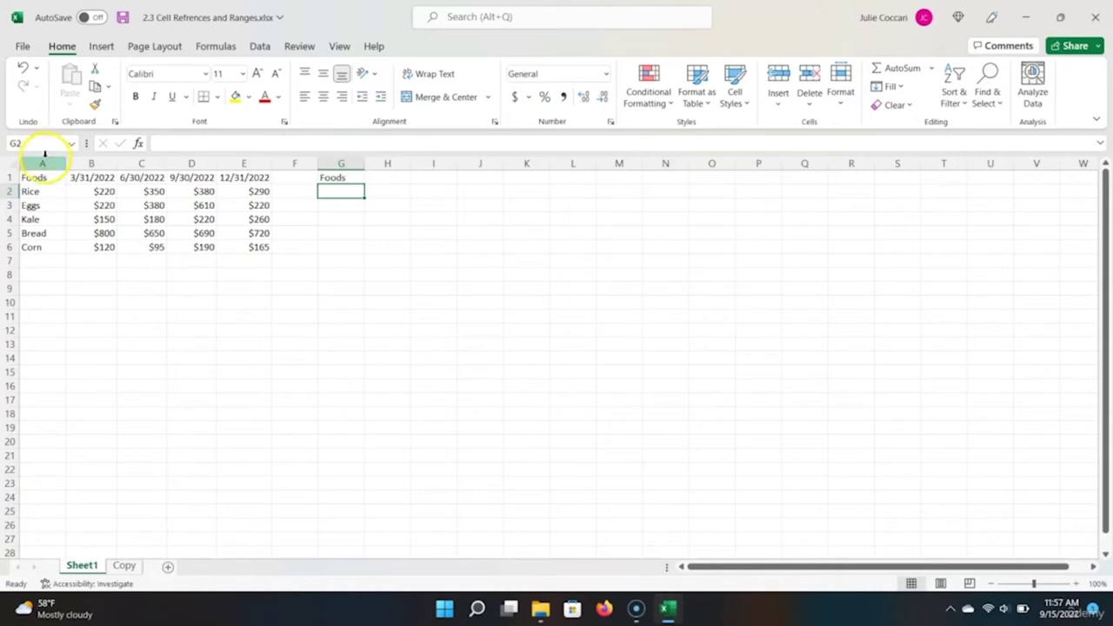
pyautogui.click(35, 178)
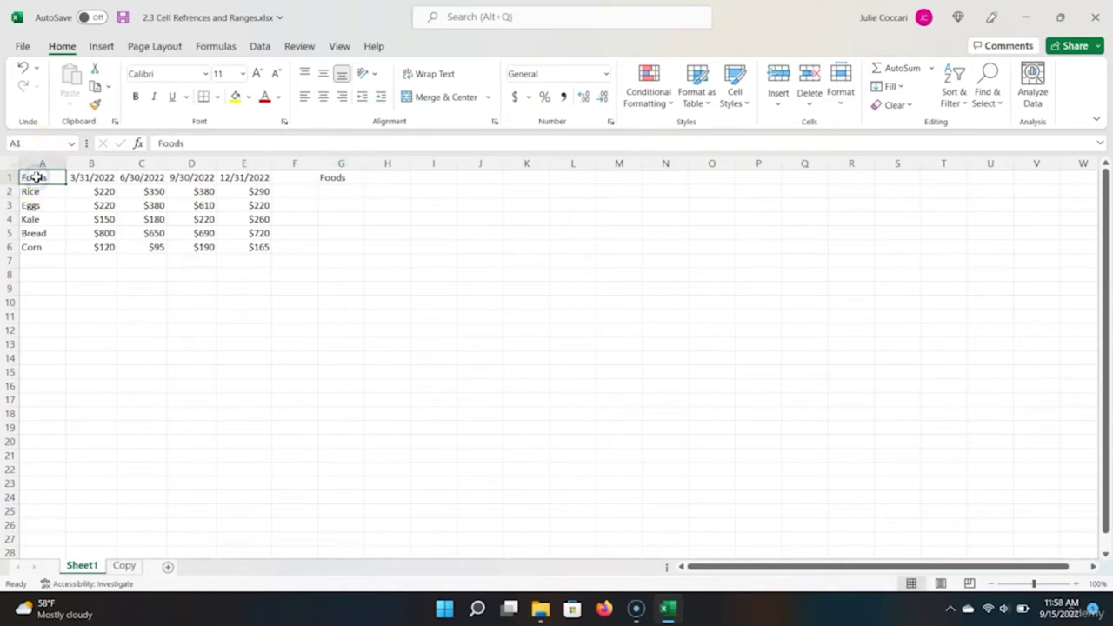
pyautogui.write('Groceries')
# Step: Confirm 'Groceries' in A1, clear G1, and start a new formula there with '='
pyautogui.press('Return')
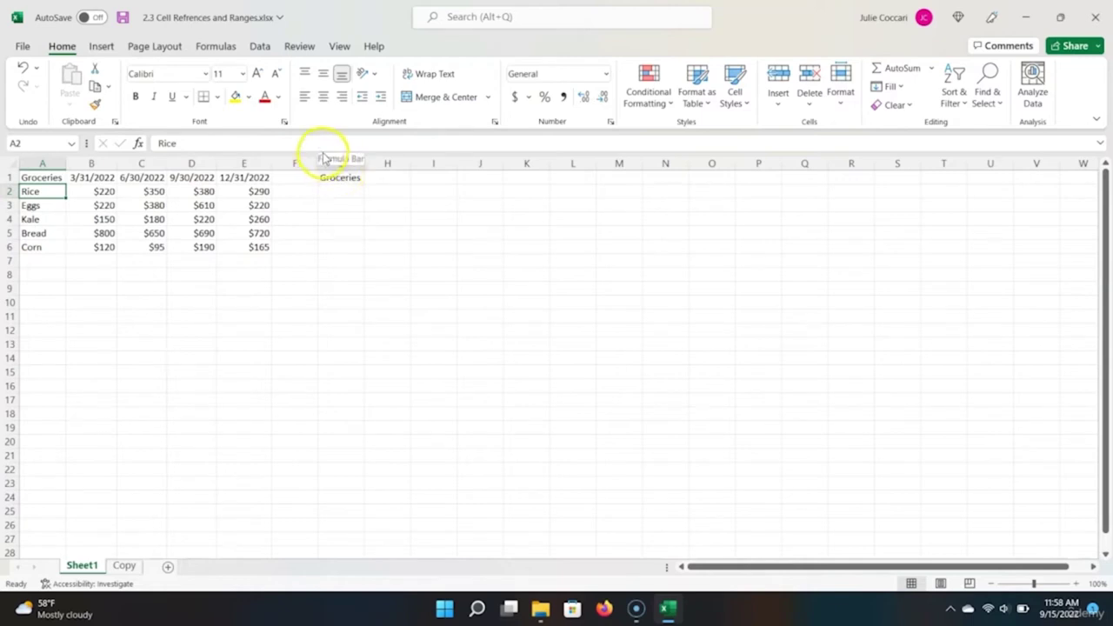
pyautogui.click(348, 177)
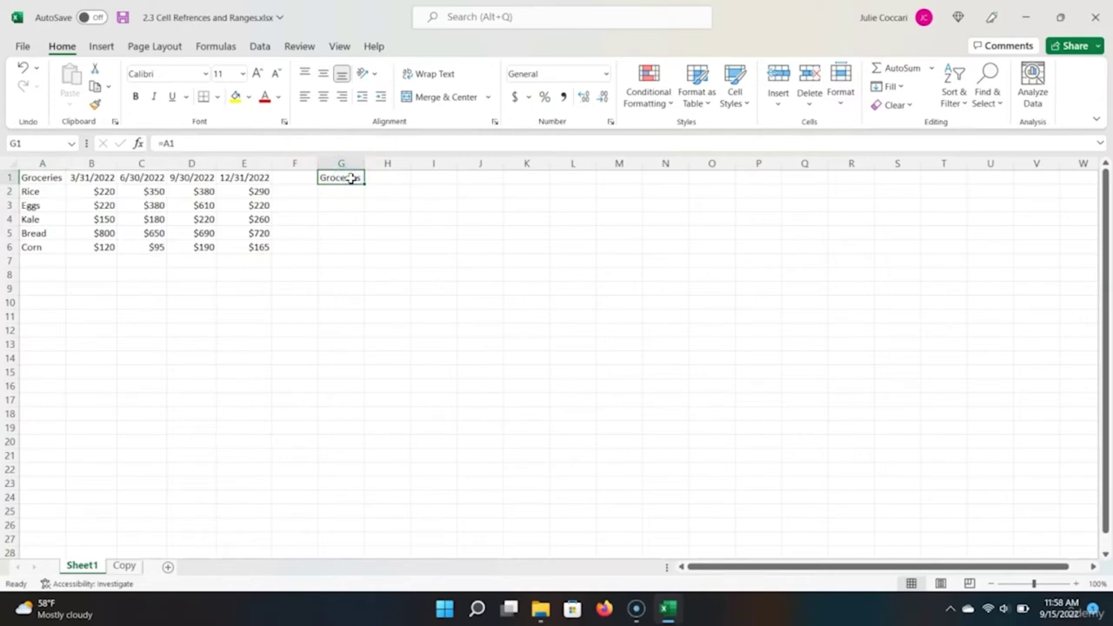
pyautogui.press('Delete')
pyautogui.write('=')
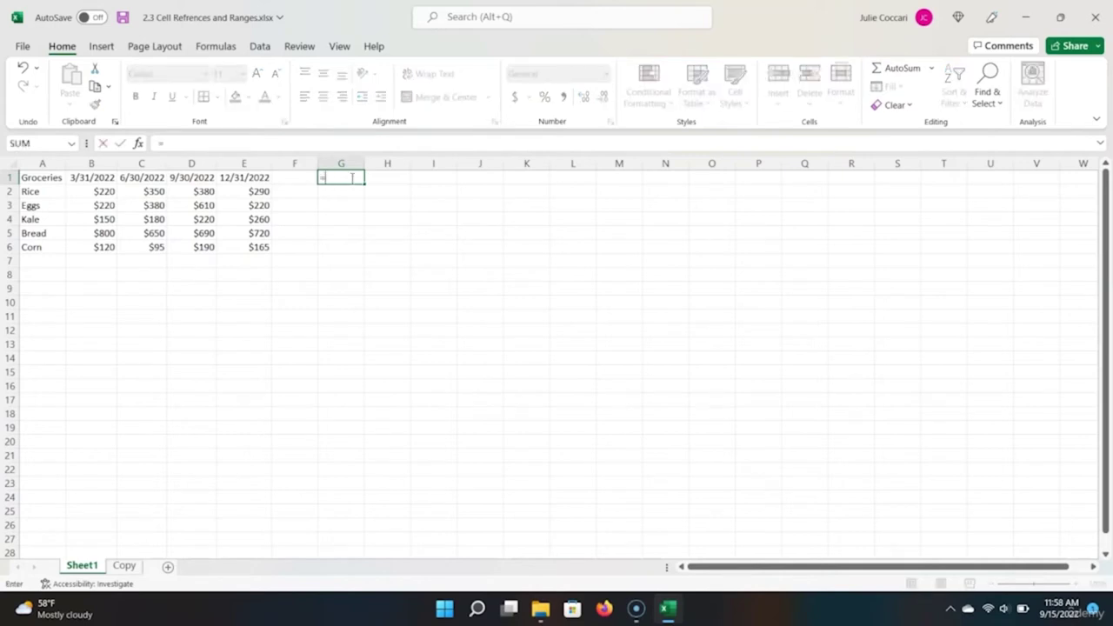
# Step: Point G1's formula at A1 using the arrow key, then empty G1 again
pyautogui.press('Left')
pyautogui.press('Left')
pyautogui.press('Left')
pyautogui.press('Left')
pyautogui.press('Left')
pyautogui.press('Left')
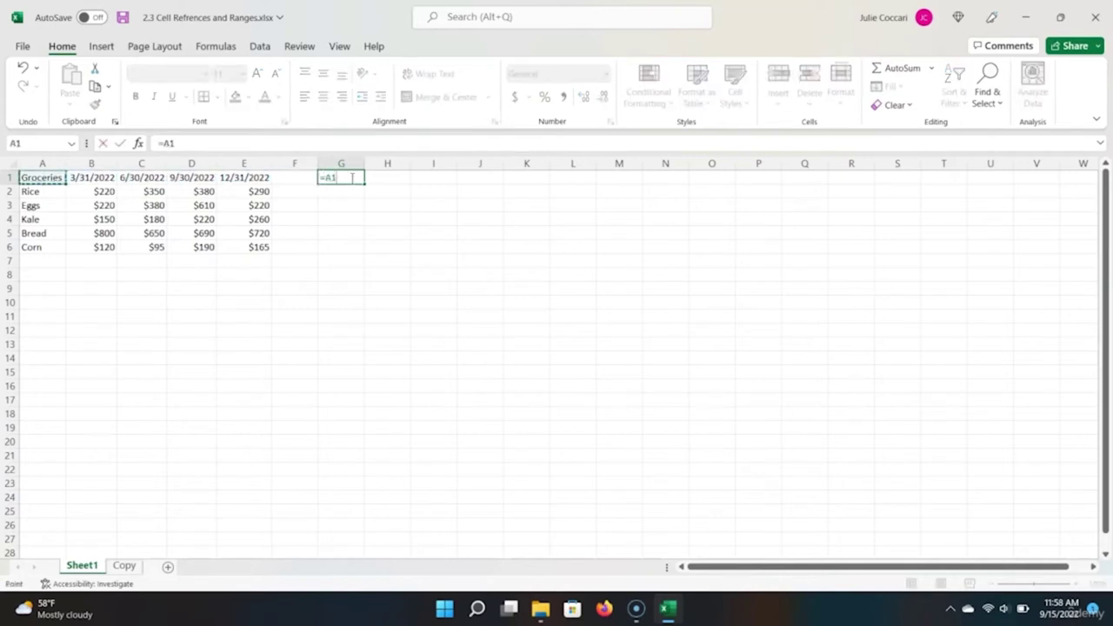
pyautogui.press('Return')
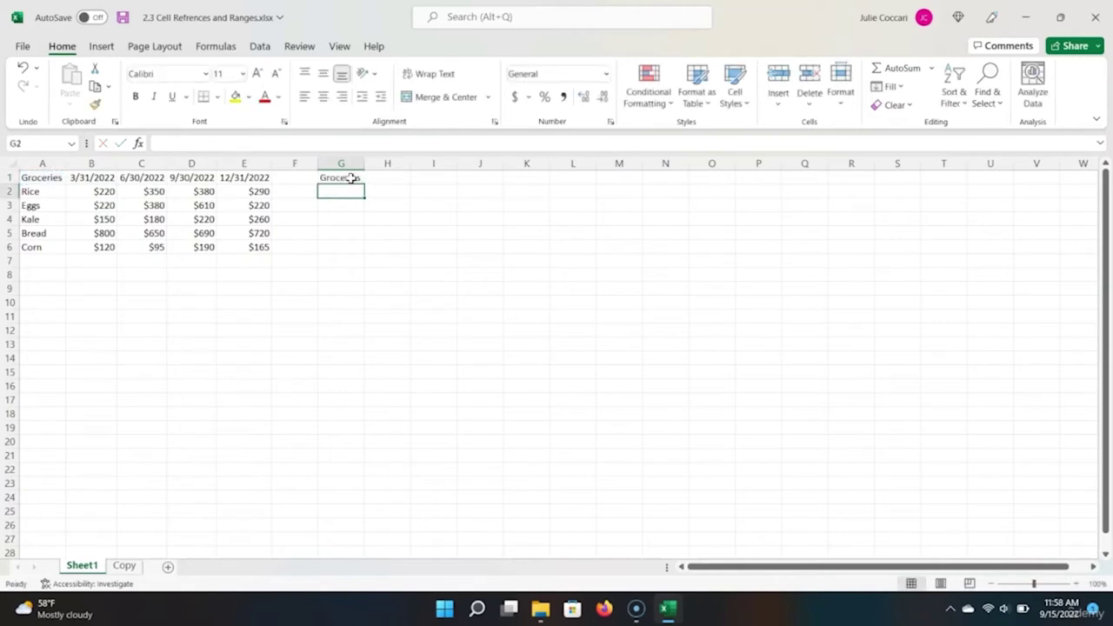
pyautogui.click(340, 177)
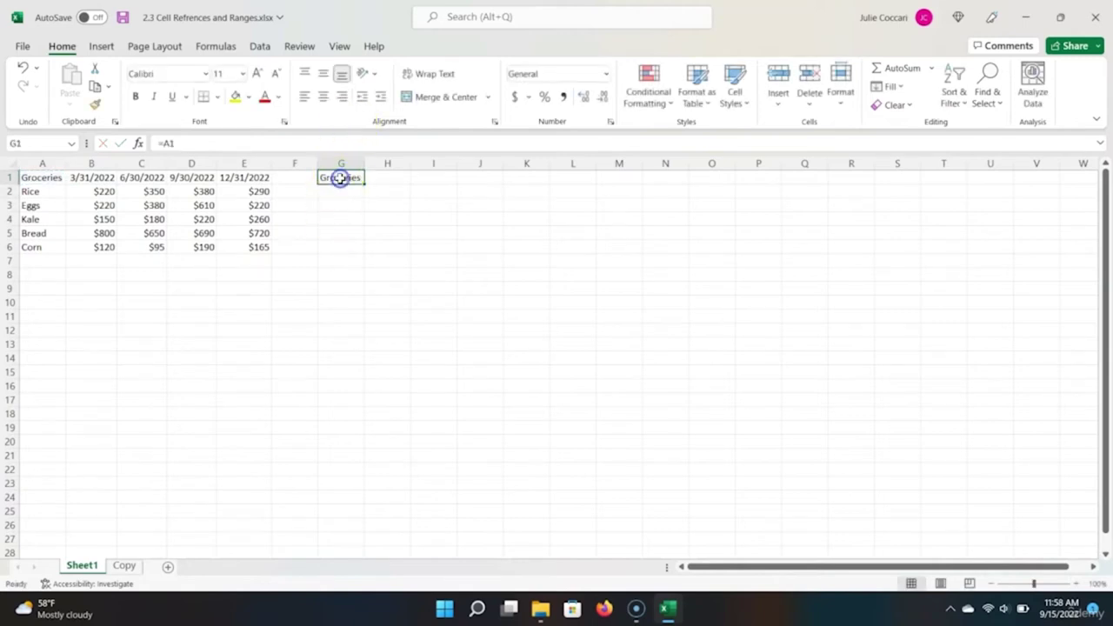
pyautogui.press('BackSpace')
pyautogui.press('Return')
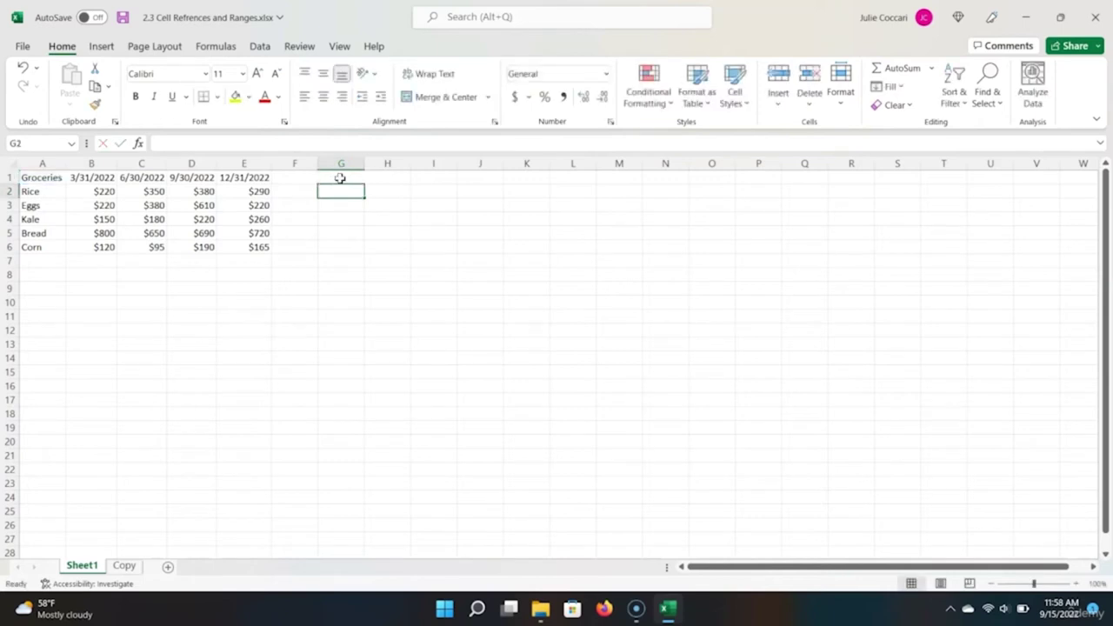
# Step: Retype =A1 in G1 and begin dragging its fill handle down column G
pyautogui.click(340, 178)
pyautogui.write('=')
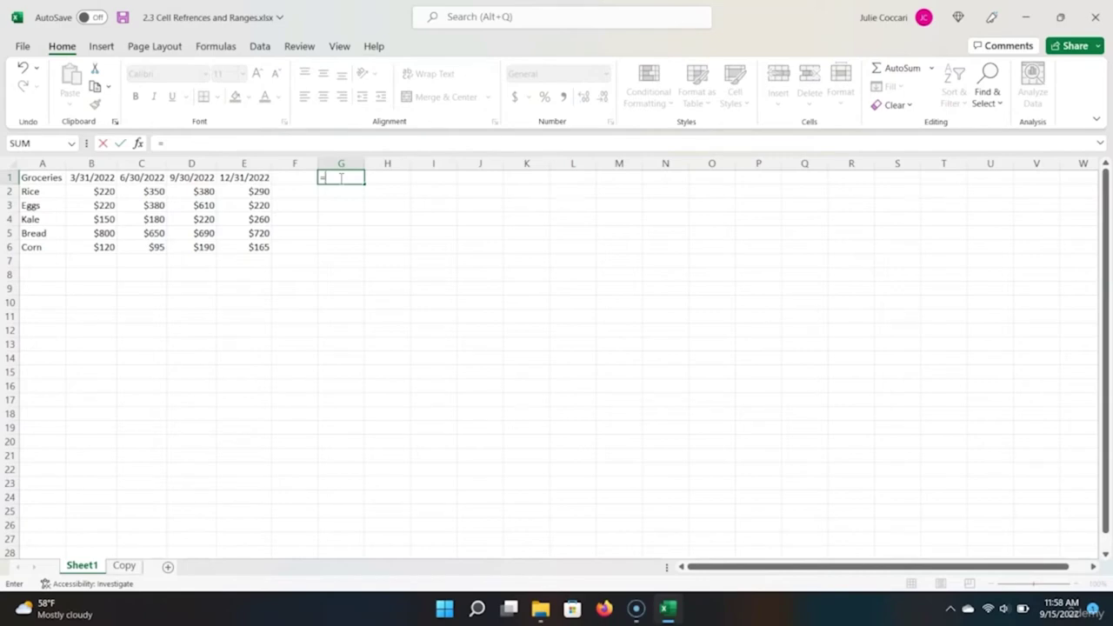
pyautogui.write('A1')
pyautogui.press('Return')
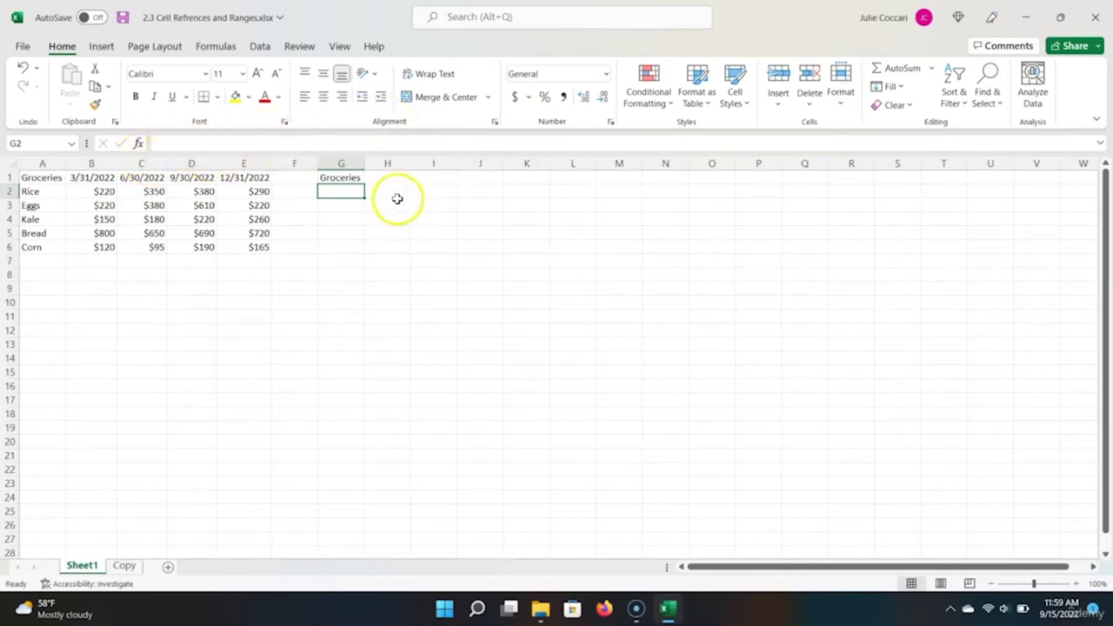
pyautogui.click(357, 178)
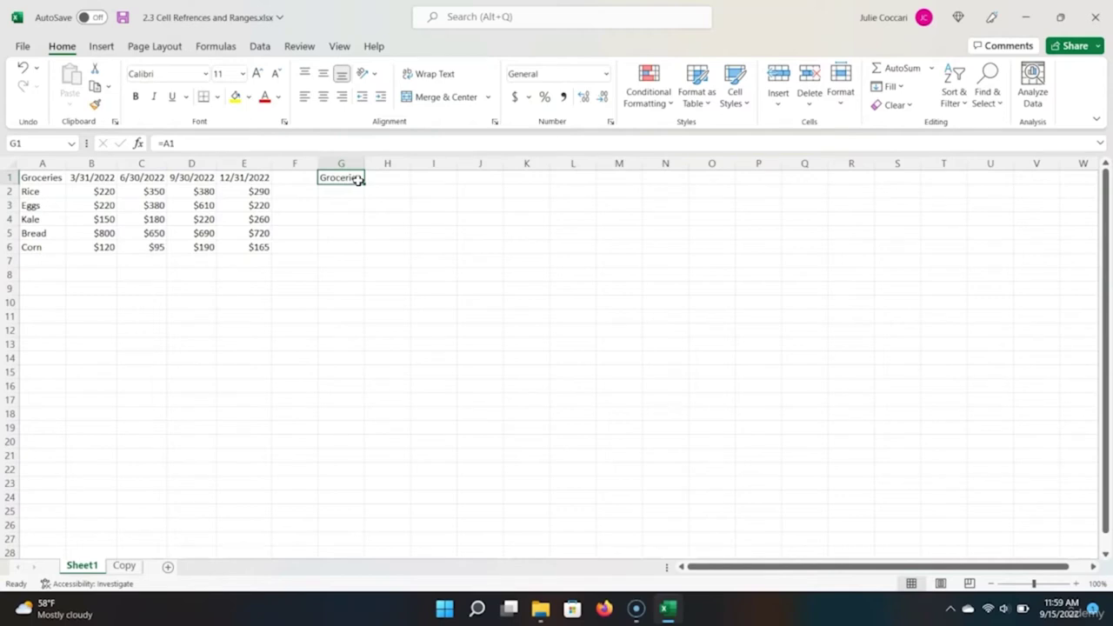
pyautogui.click(348, 172)
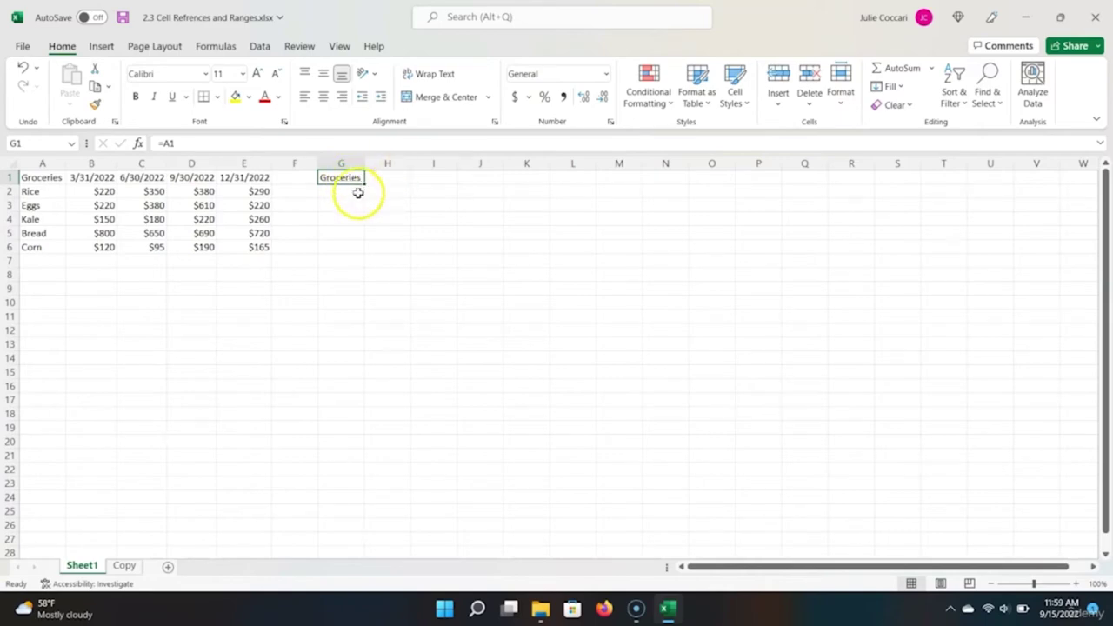
pyautogui.moveTo(364, 181); pyautogui.dragTo(361, 249)
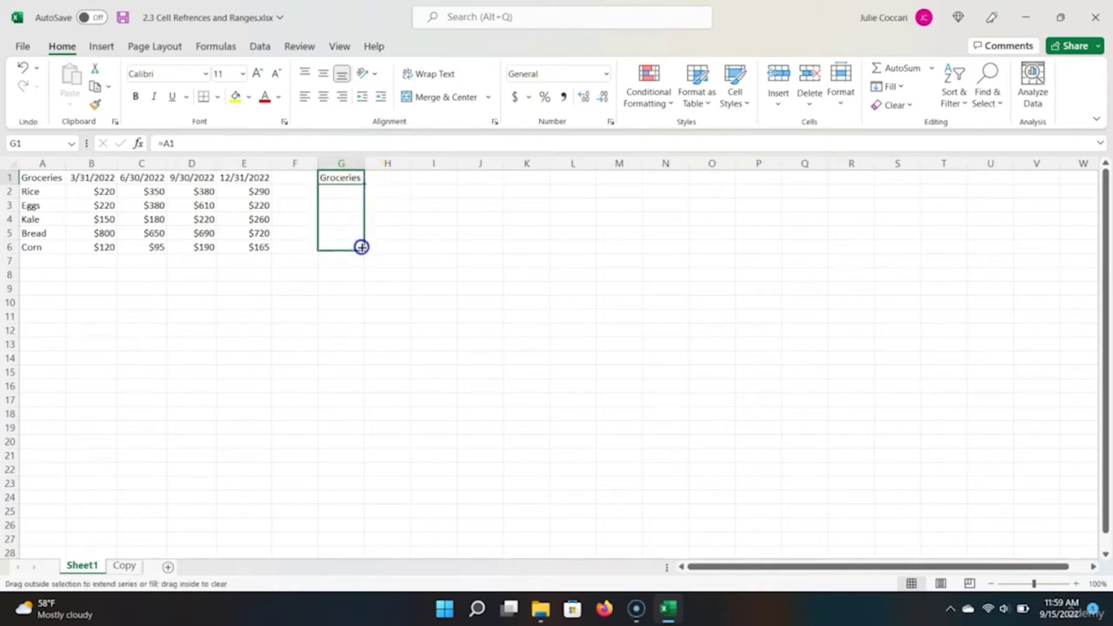
# Step: Fill the reference down to G6 and confirm G2 reads =A2
pyautogui.moveTo(361, 249); pyautogui.dragTo(361, 249)
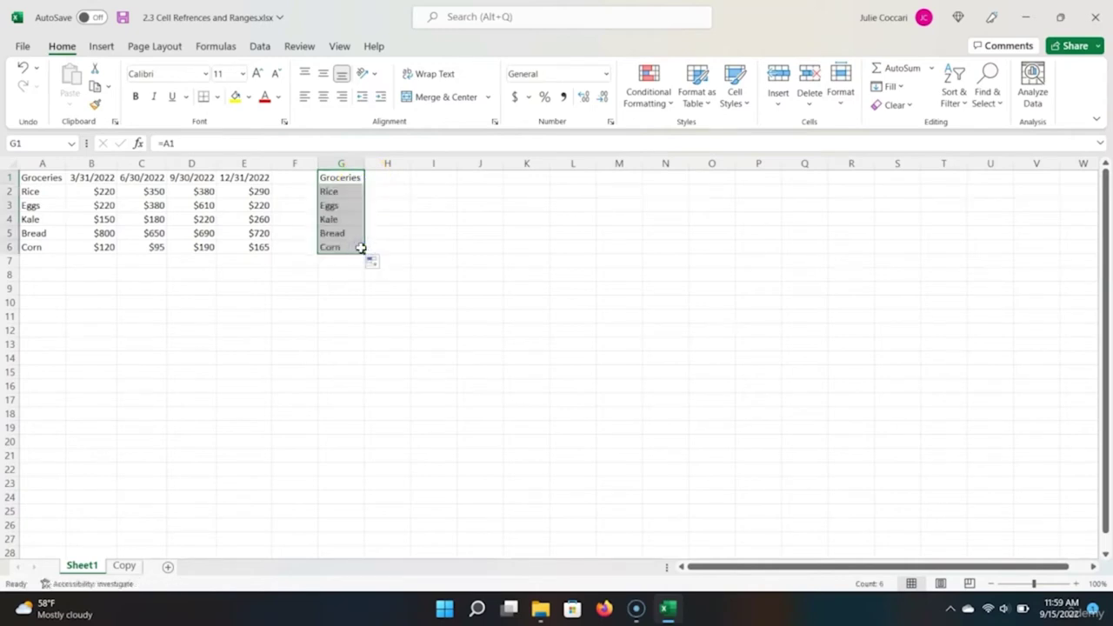
pyautogui.click(350, 192)
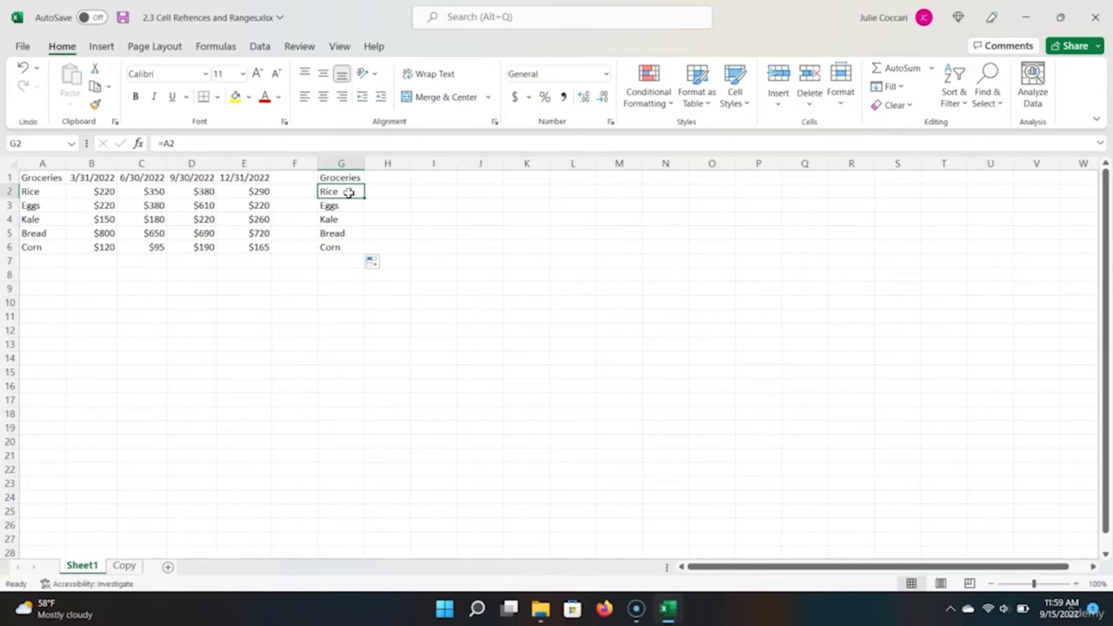
pyautogui.doubleClick(348, 192)
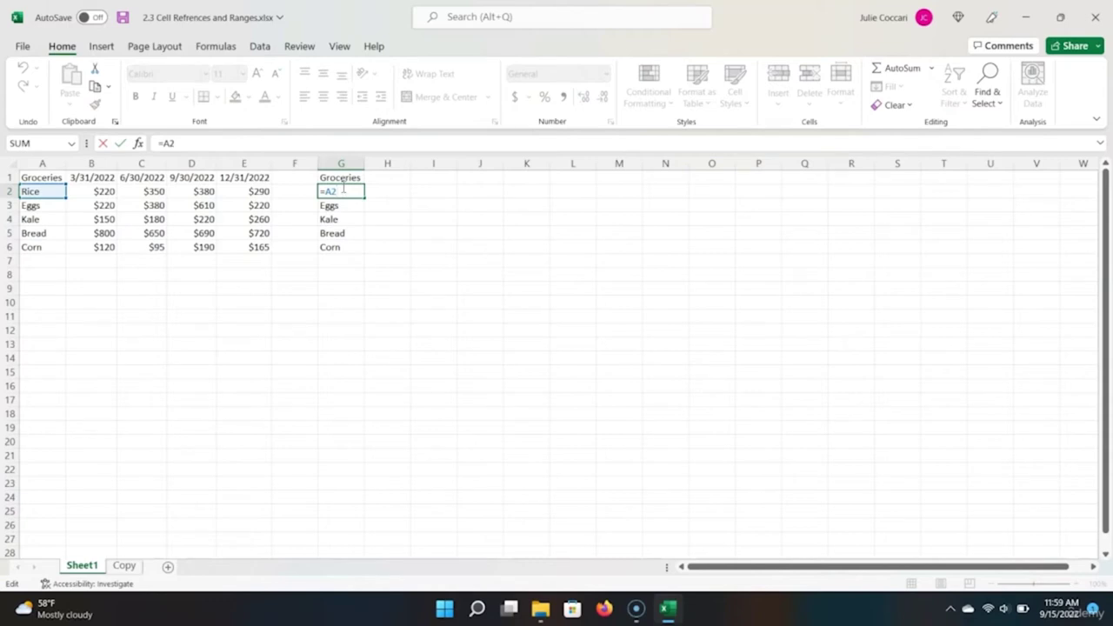
pyautogui.click(348, 192)
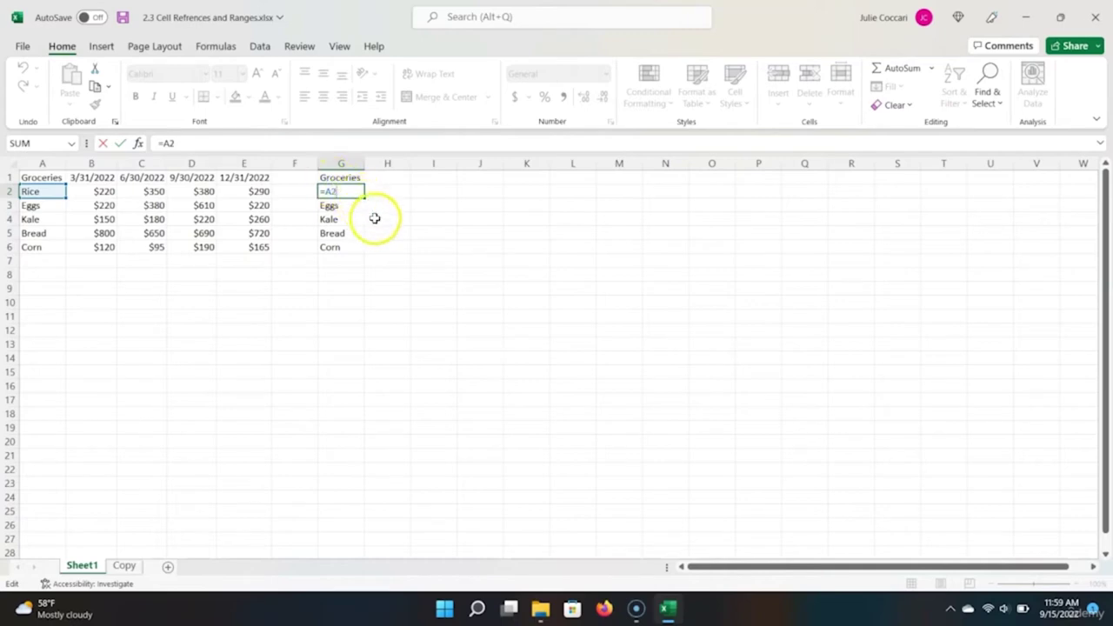
pyautogui.click(375, 216)
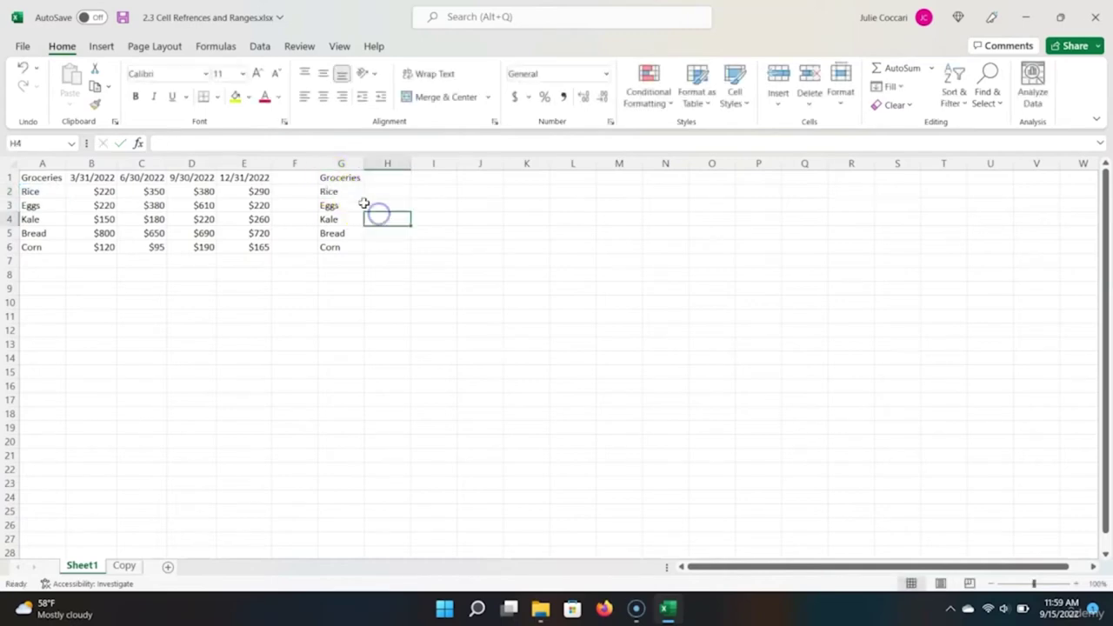
pyautogui.click(350, 180)
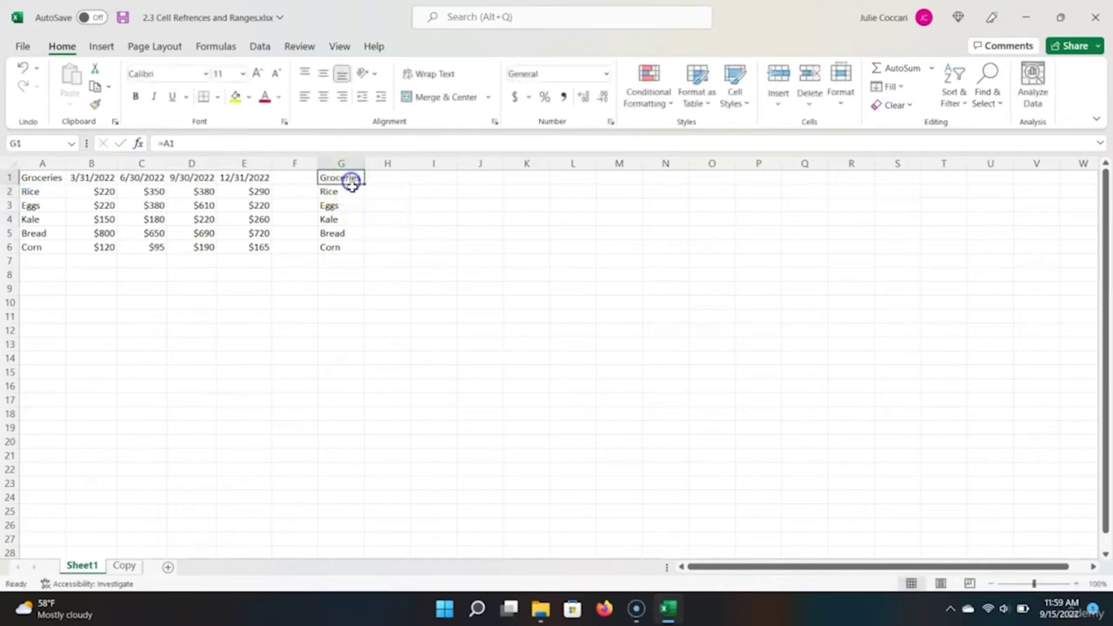
# Step: Fill G1:G6 right to column K, then select H1:K1 to inspect the copied references
pyautogui.keyDown('shift'); pyautogui.click(357, 246); pyautogui.keyUp('shift')
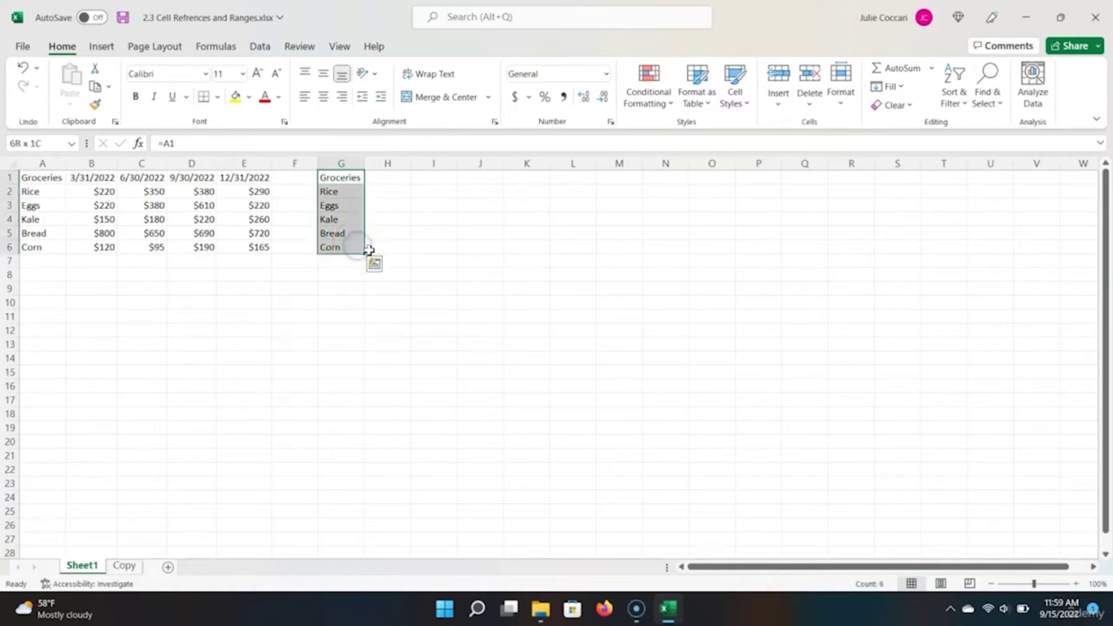
pyautogui.moveTo(364, 253); pyautogui.dragTo(538, 249)
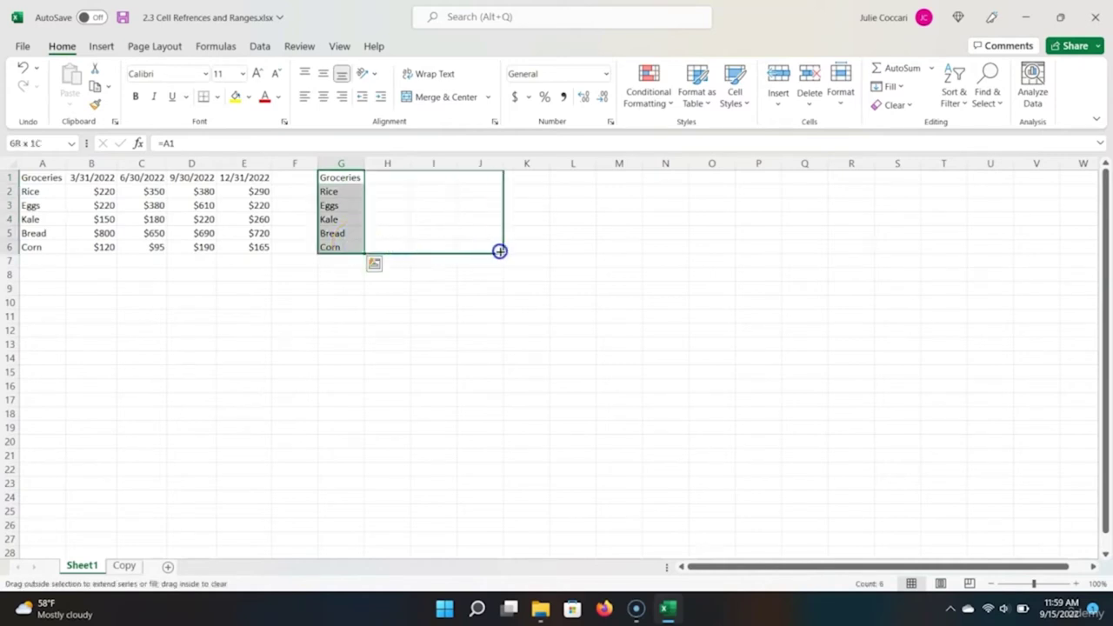
pyautogui.moveTo(538, 248); pyautogui.dragTo(537, 248)
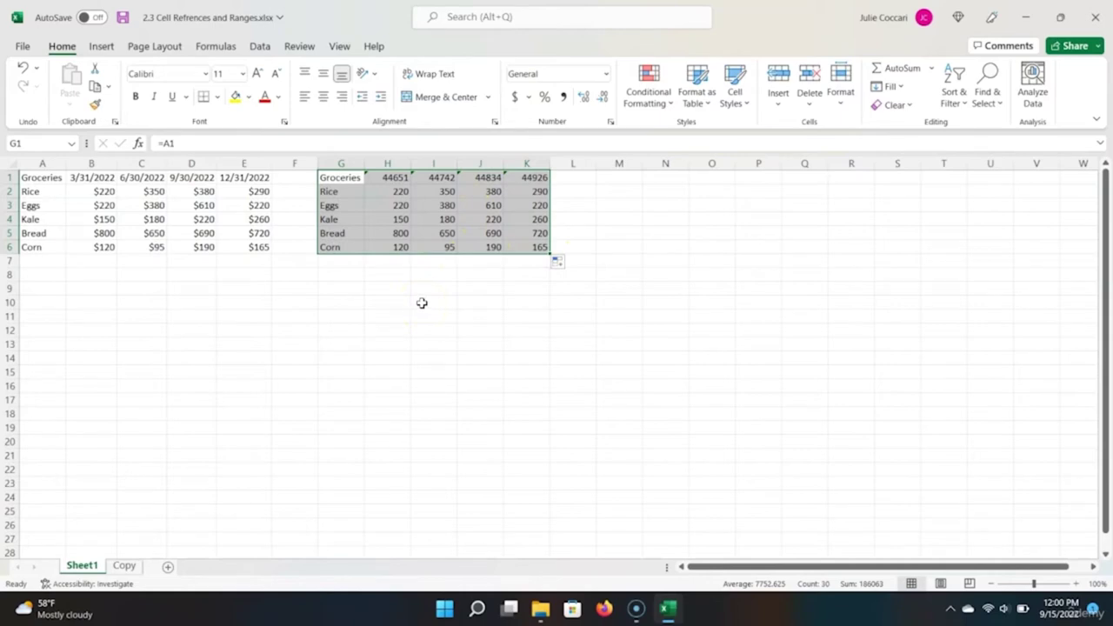
pyautogui.click(403, 181)
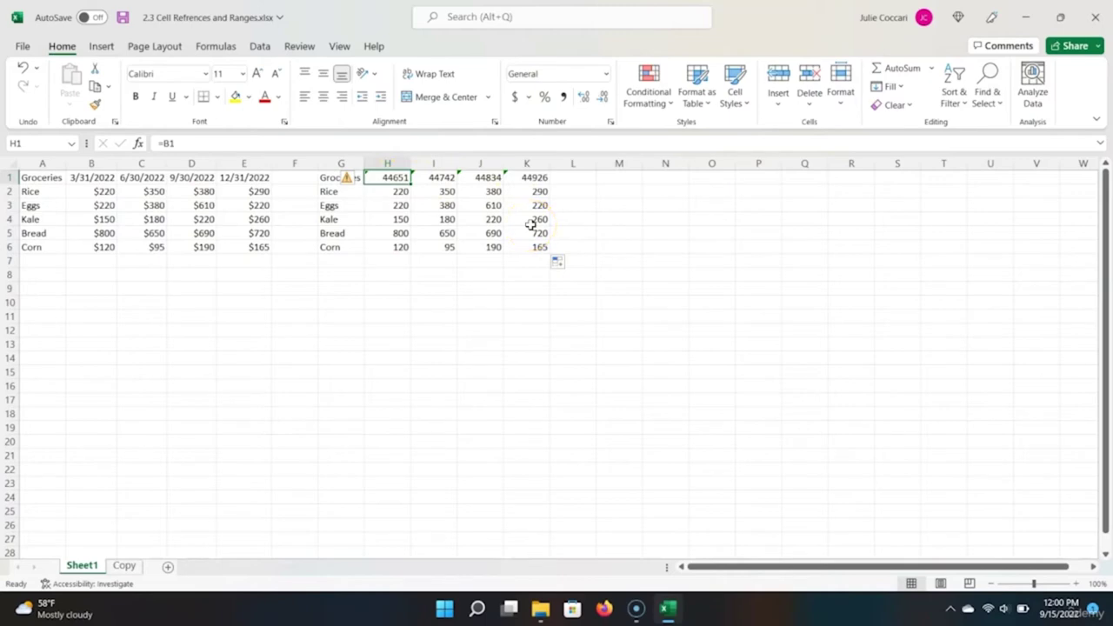
pyautogui.hotkey('shift', 'Right')
pyautogui.hotkey('shift', 'Right')
pyautogui.hotkey('shift', 'Right')
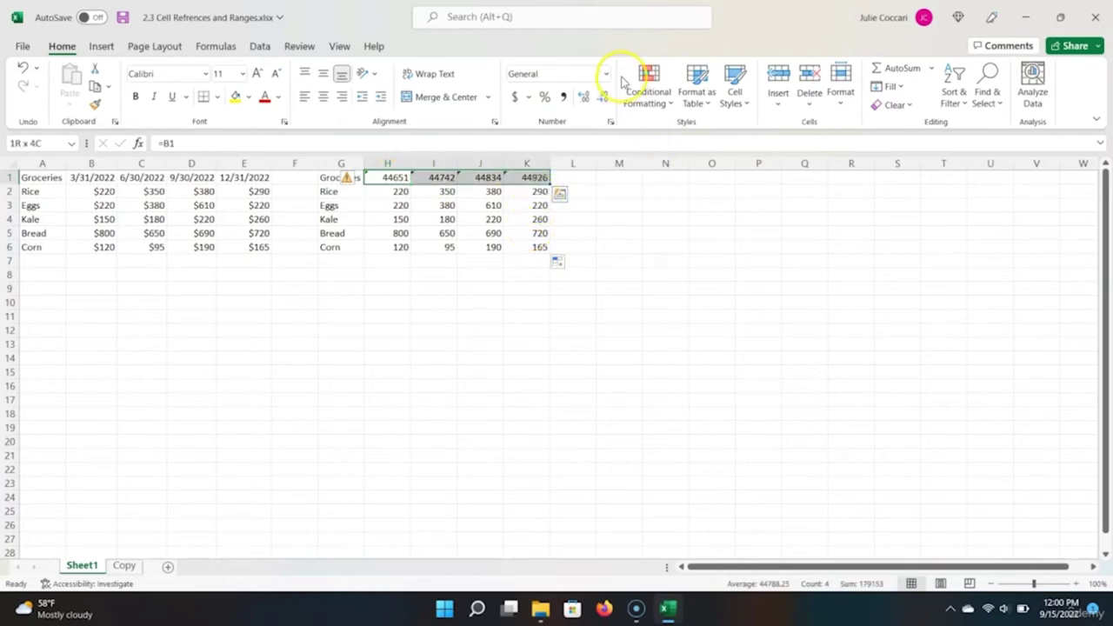
# Step: Format H1:K1 as short dates and H2:K6 as whole-dollar currency with zero decimals
pyautogui.click(606, 77)
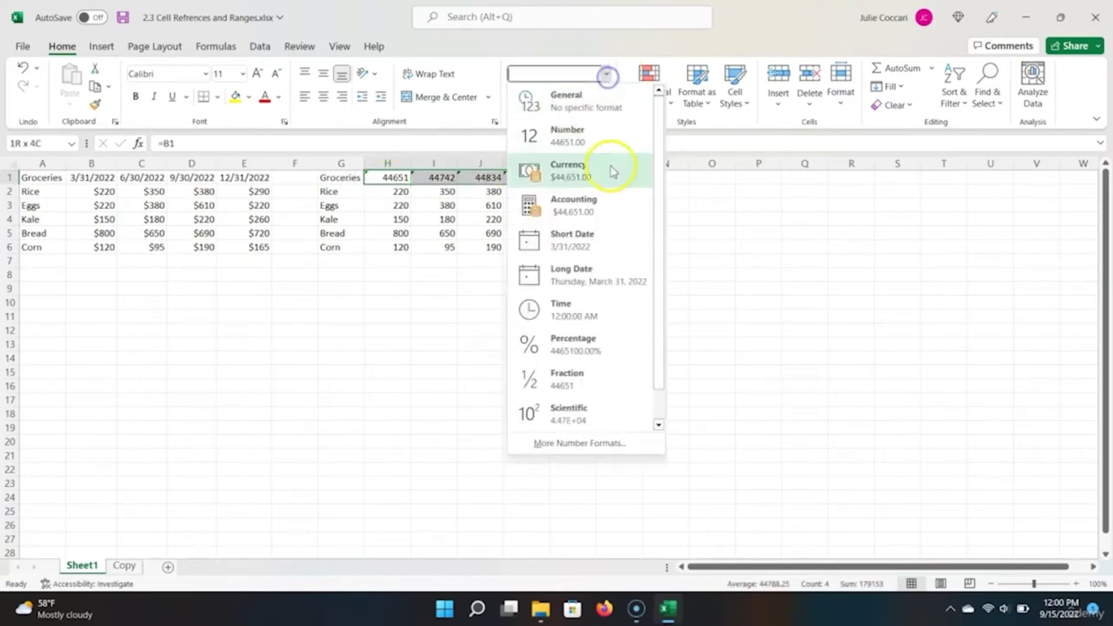
pyautogui.click(615, 245)
pyautogui.click(398, 191)
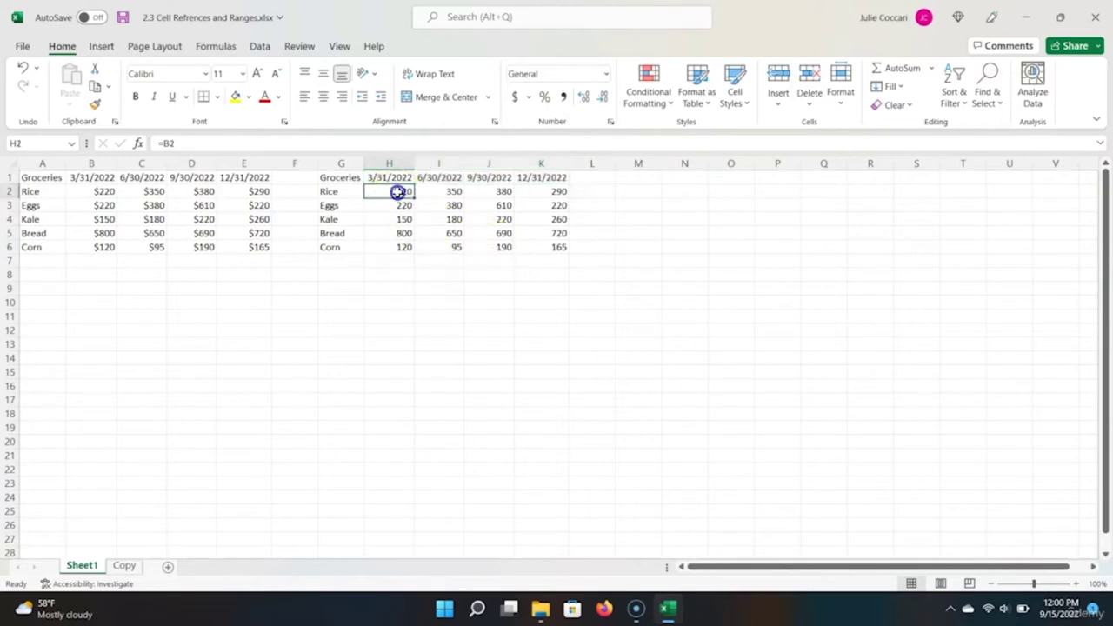
pyautogui.keyDown('shift'); pyautogui.click(555, 255); pyautogui.keyUp('shift')
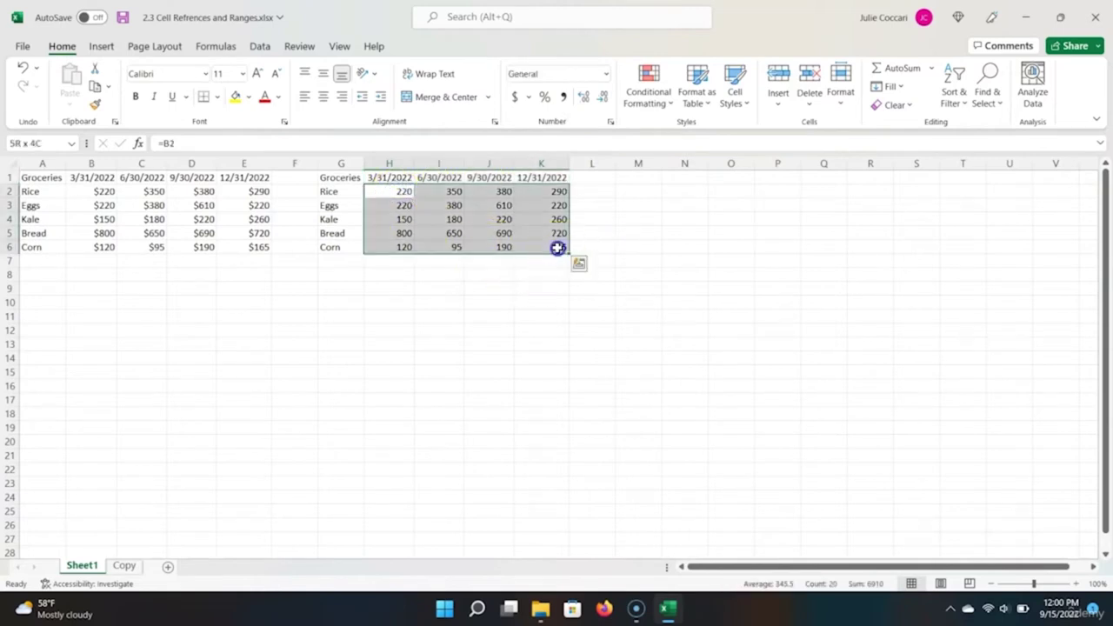
pyautogui.click(606, 76)
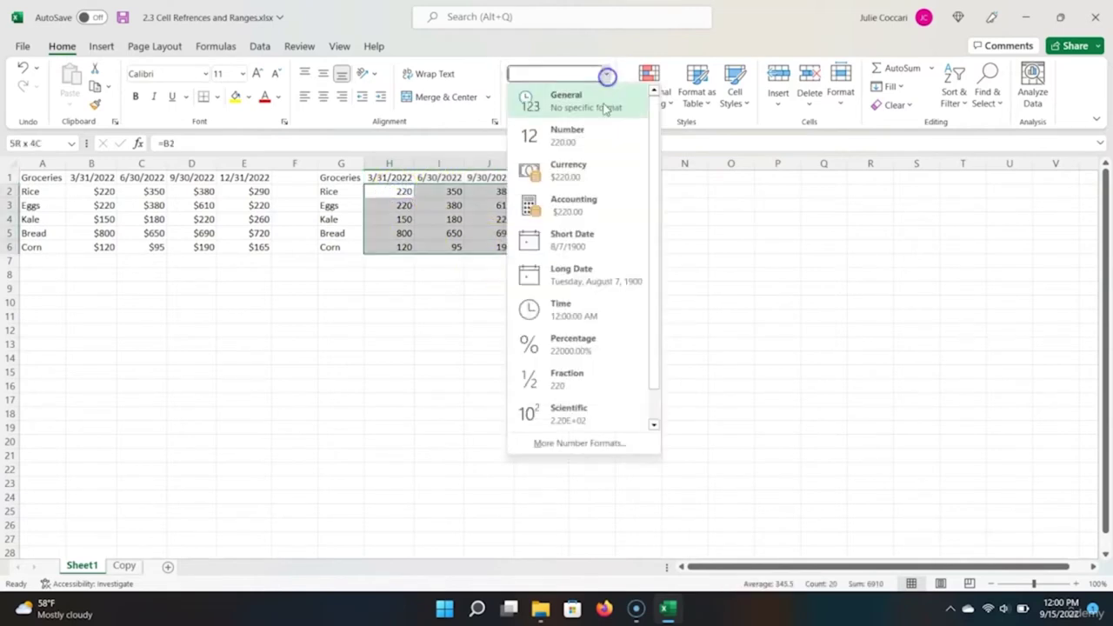
pyautogui.click(581, 176)
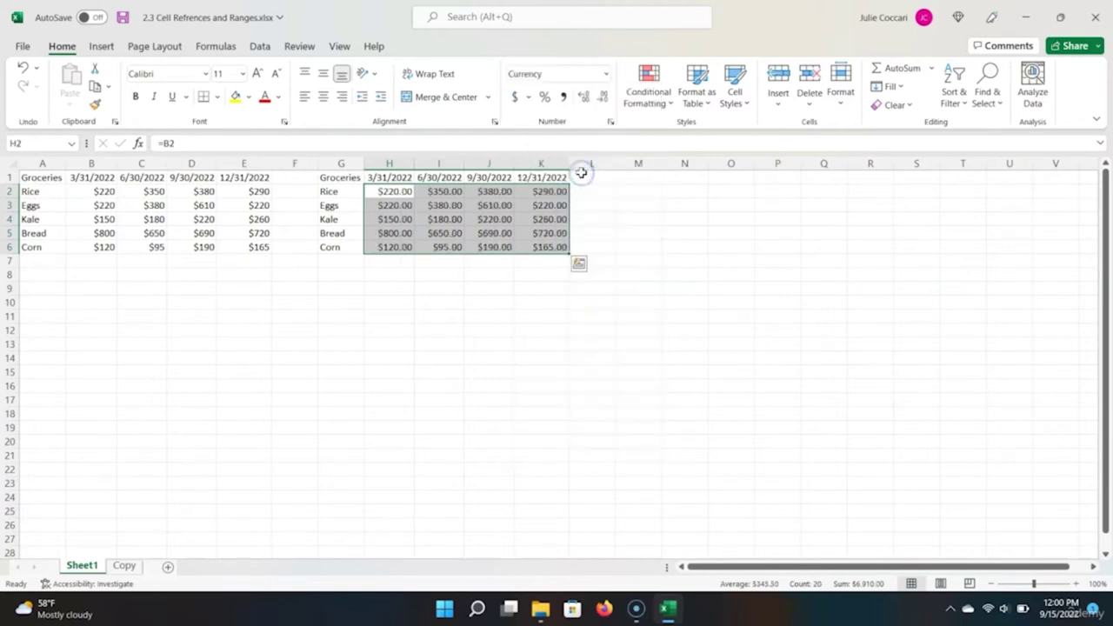
pyautogui.click(602, 98)
pyautogui.click(603, 98)
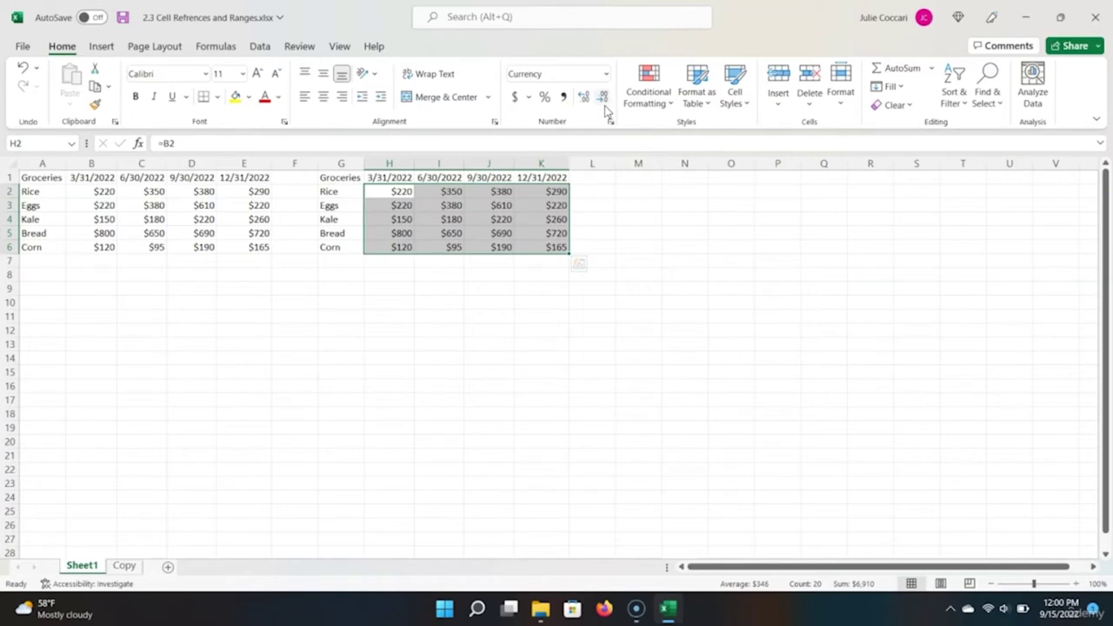
pyautogui.click(604, 18)
pyautogui.click(138, 574)
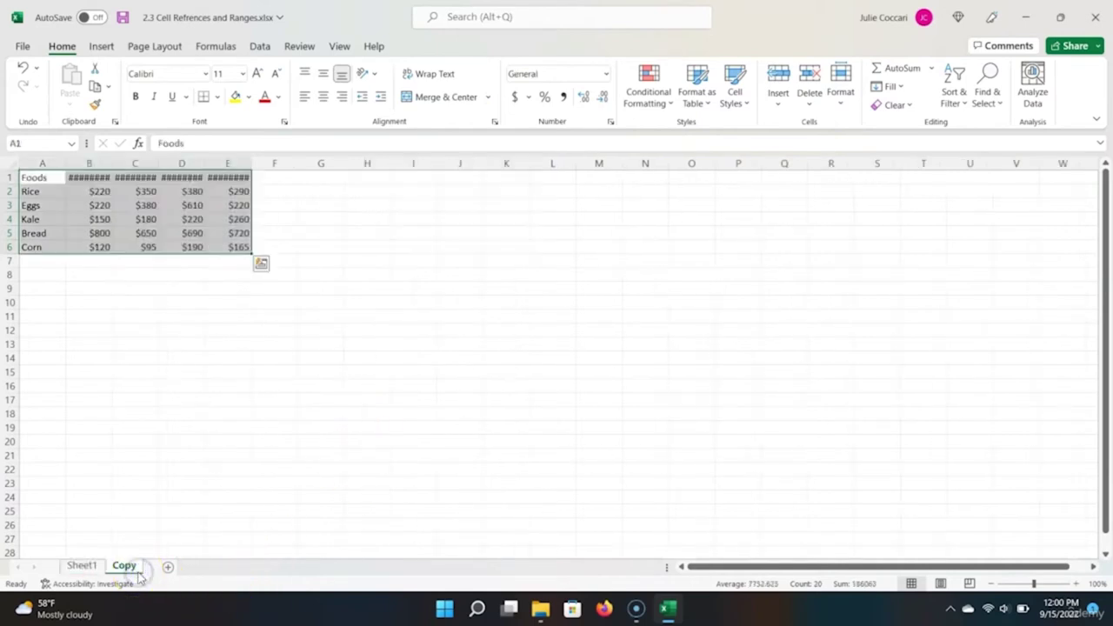
# Step: Undo the paste with Ctrl+Z to remove the Foods table from the Copy sheet
pyautogui.hotkey('ctrl', 'z')
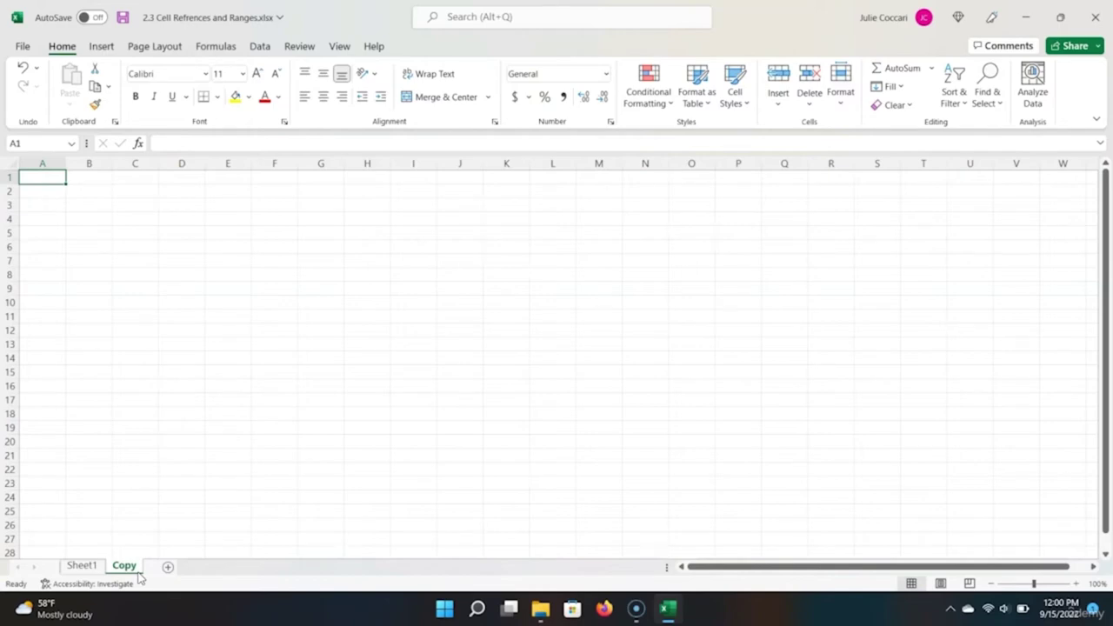
# Step: Link A1 to Sheet1!A1 and fill that formula down to A6 and across to column E
pyautogui.write('=')
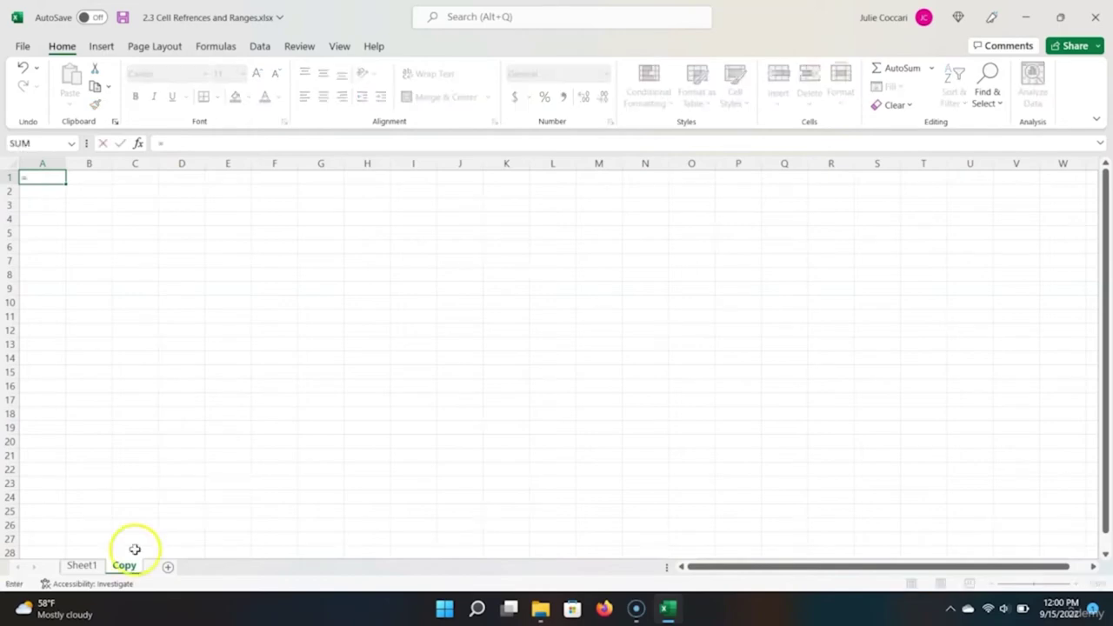
pyautogui.click(100, 567)
pyautogui.click(46, 176)
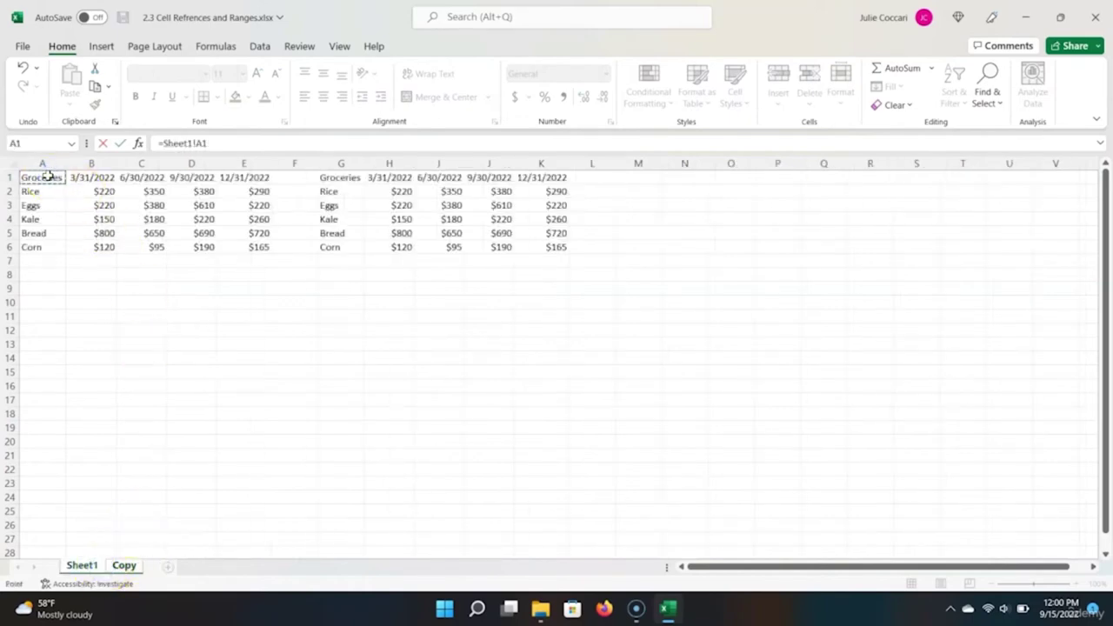
pyautogui.press('Return')
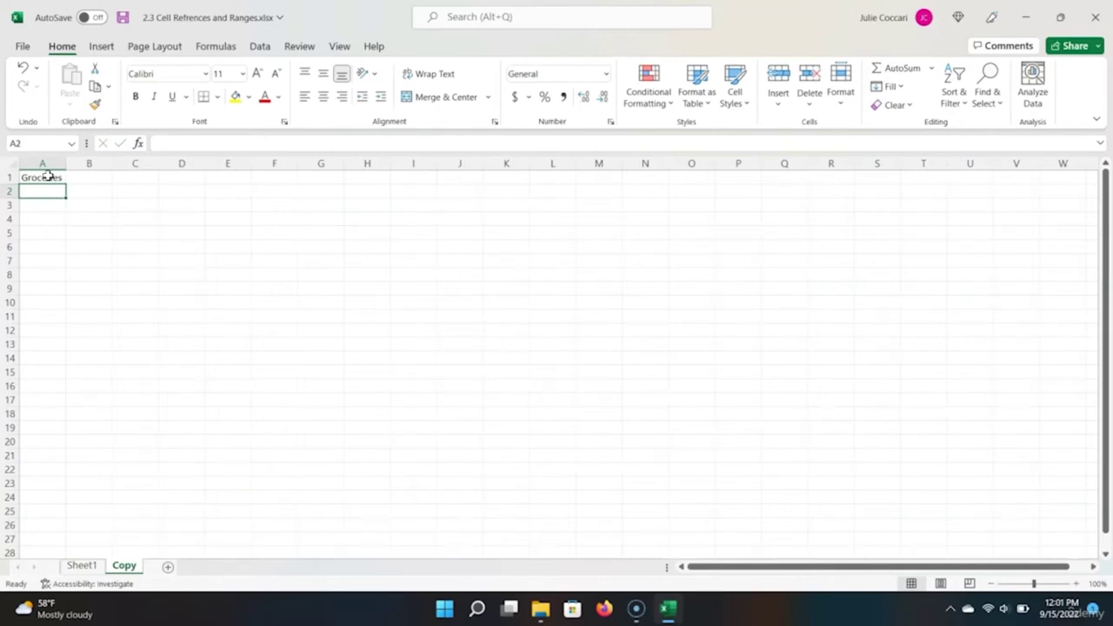
pyautogui.click(48, 175)
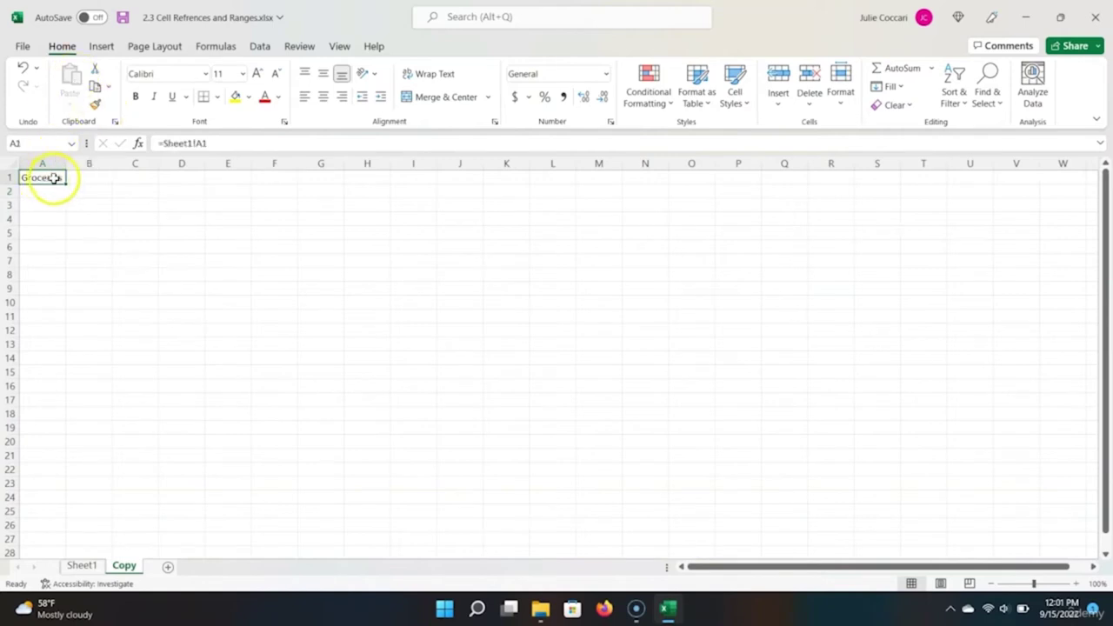
pyautogui.moveTo(64, 181); pyautogui.dragTo(62, 254)
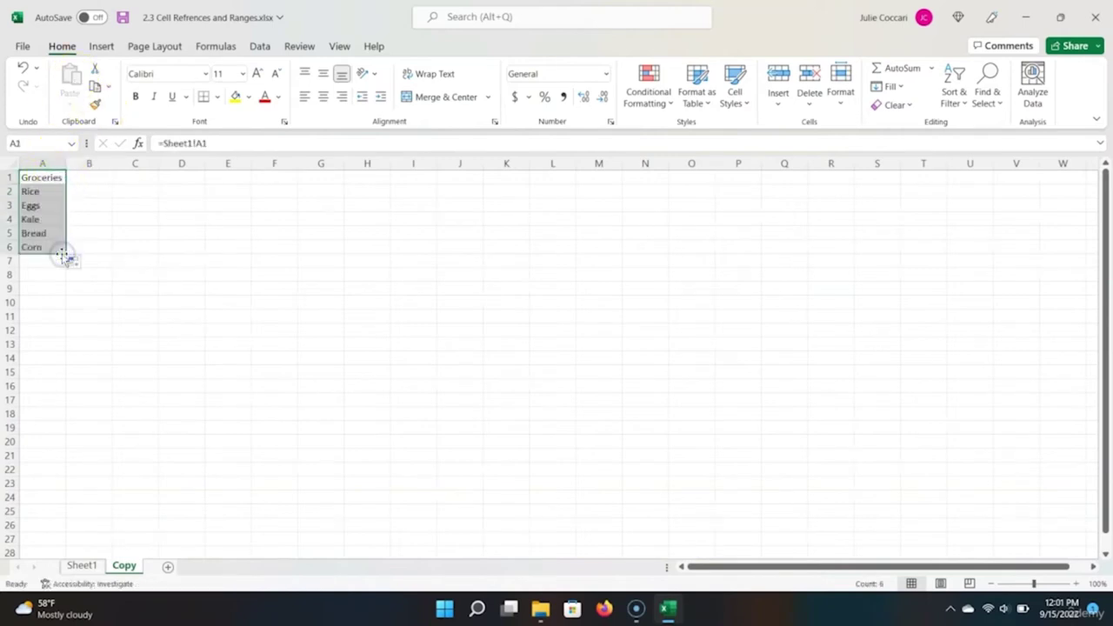
pyautogui.moveTo(63, 254); pyautogui.dragTo(247, 260)
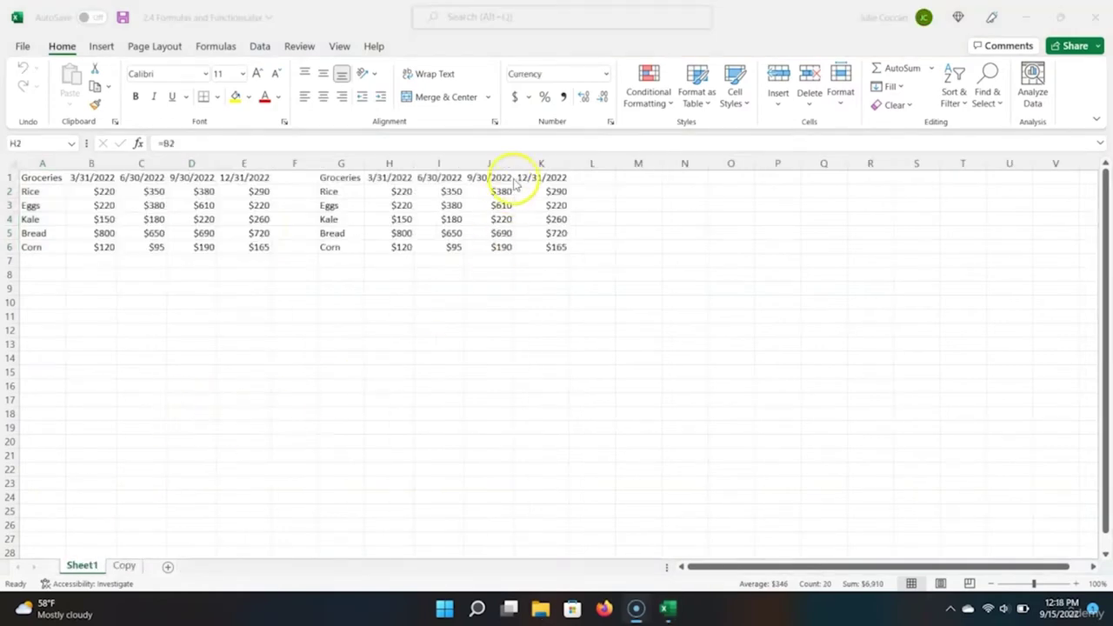
# Step: Clear the duplicate table in G1:K6 on Sheet1
pyautogui.click(328, 178)
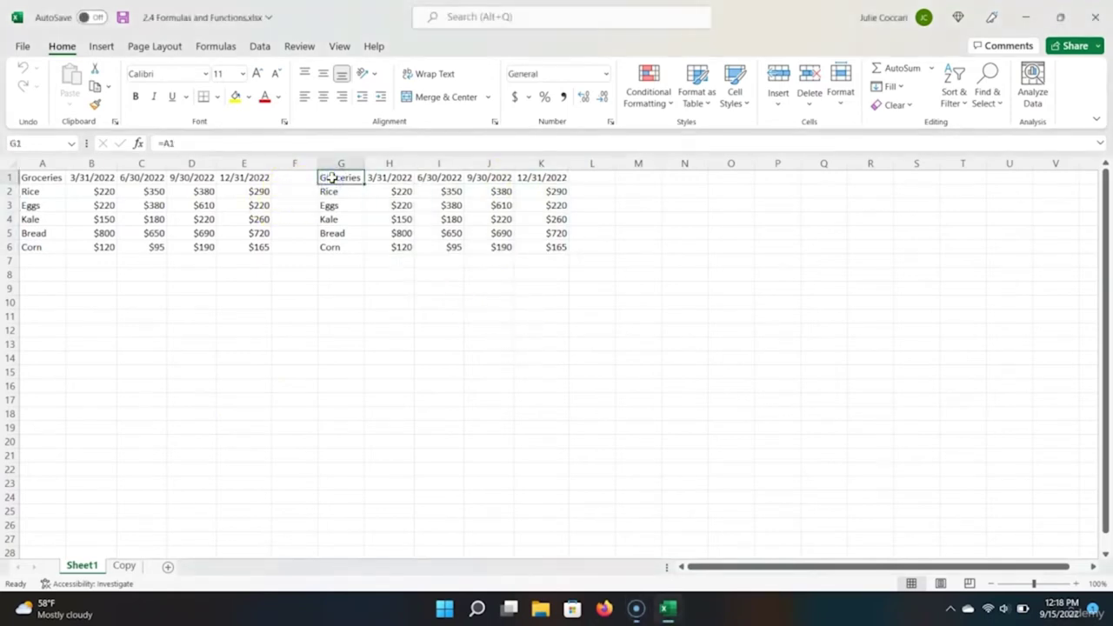
pyautogui.hotkey('ctrl', 'shift', 'Right')
pyautogui.hotkey('ctrl', 'shift', 'Down')
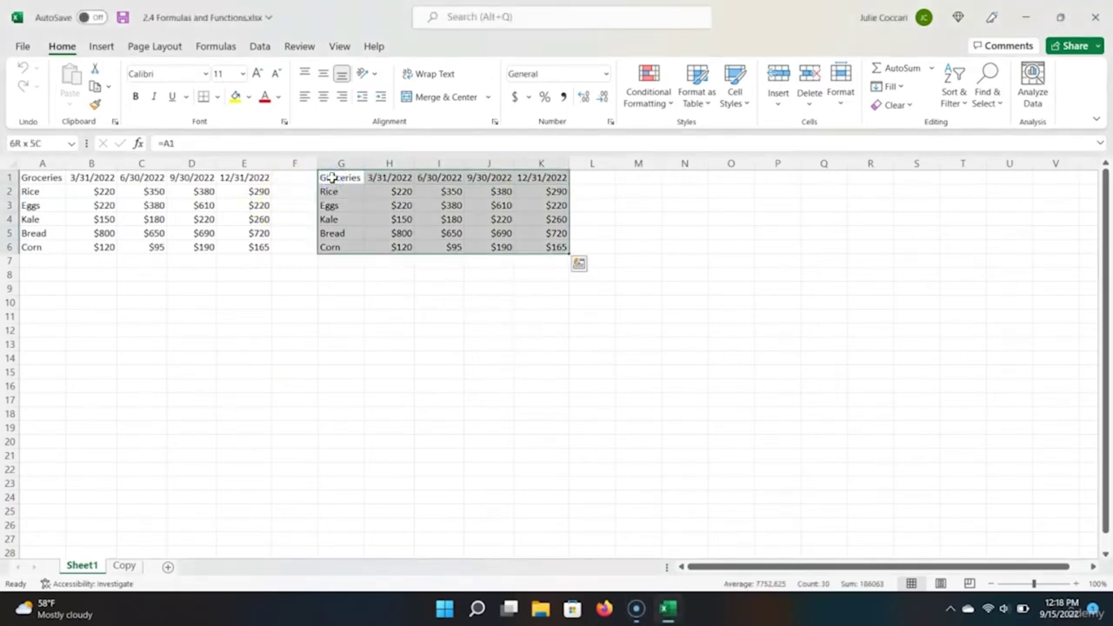
pyautogui.press('Delete')
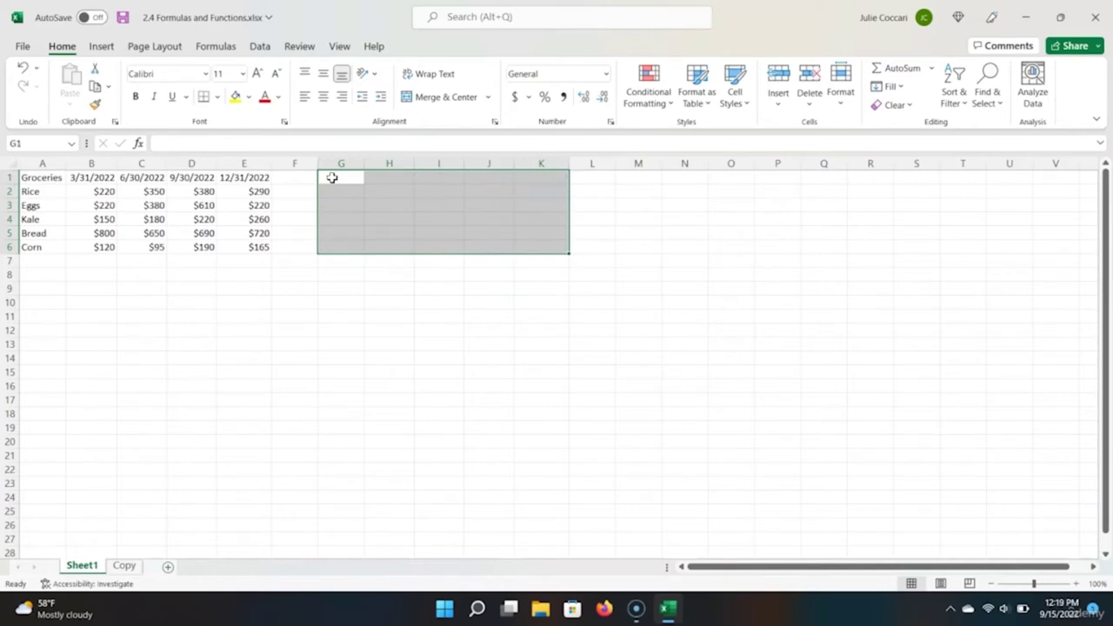
# Step: Delete the Copy sheet from the workbook
pyautogui.rightClick(125, 566)
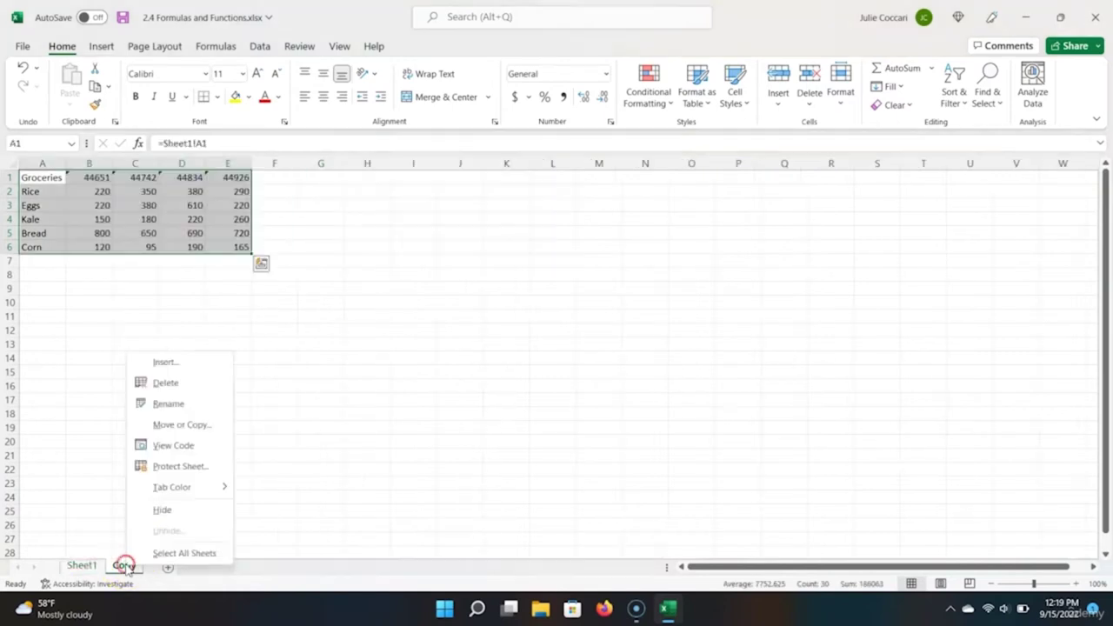
pyautogui.click(169, 384)
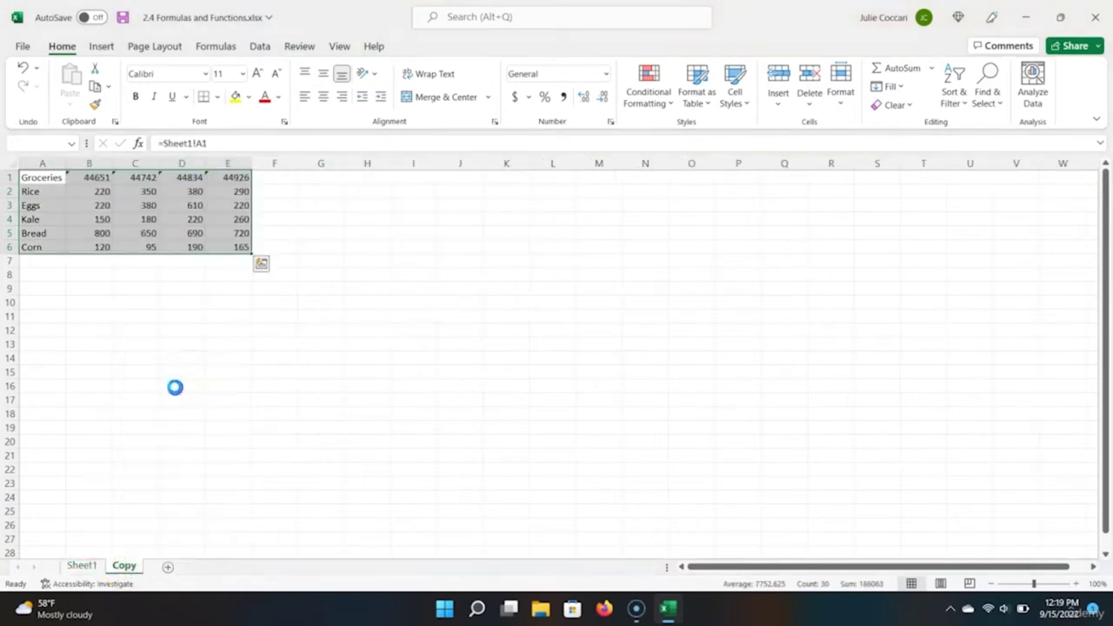
pyautogui.click(530, 345)
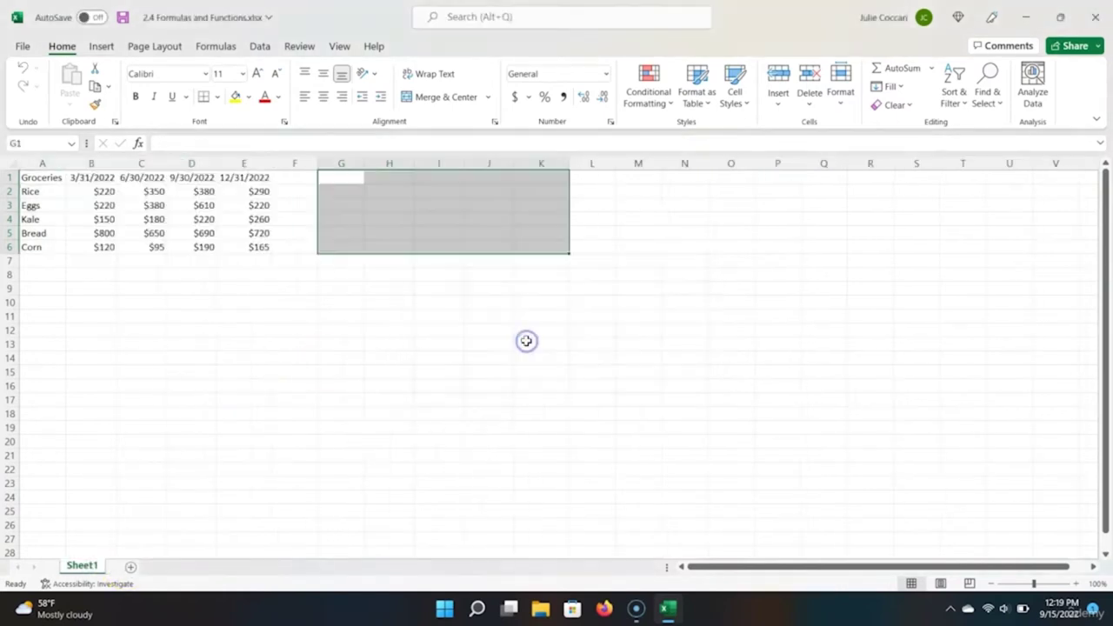
pyautogui.click(331, 258)
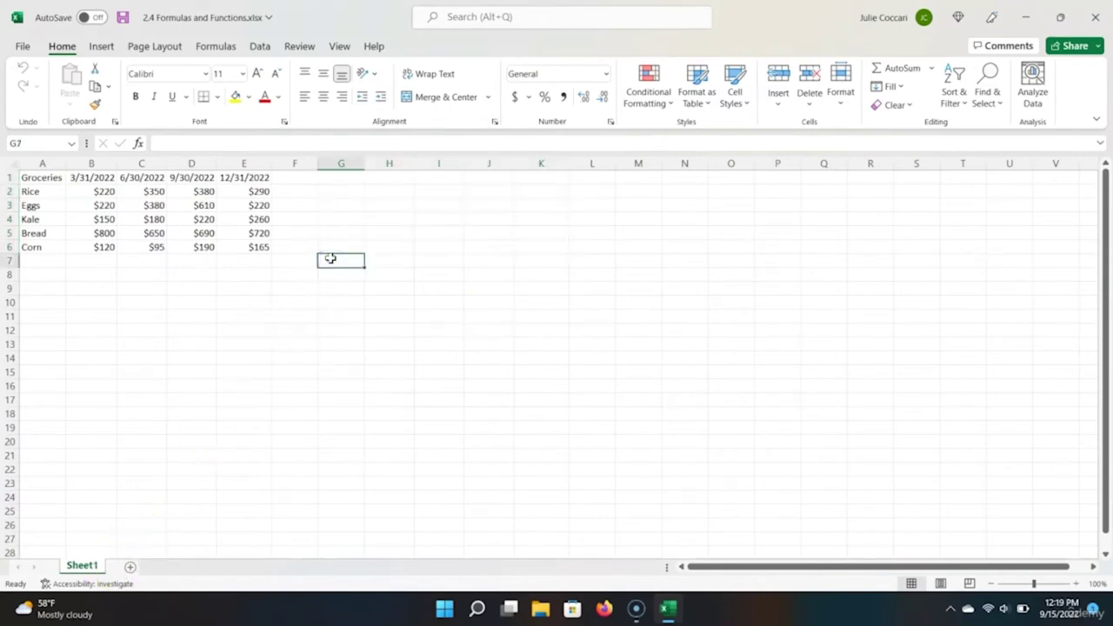
pyautogui.press('Up')
pyautogui.press('Left')
# Step: Enter the header 'Total Sales' in F1
pyautogui.hotkey('ctrl', 'Up')
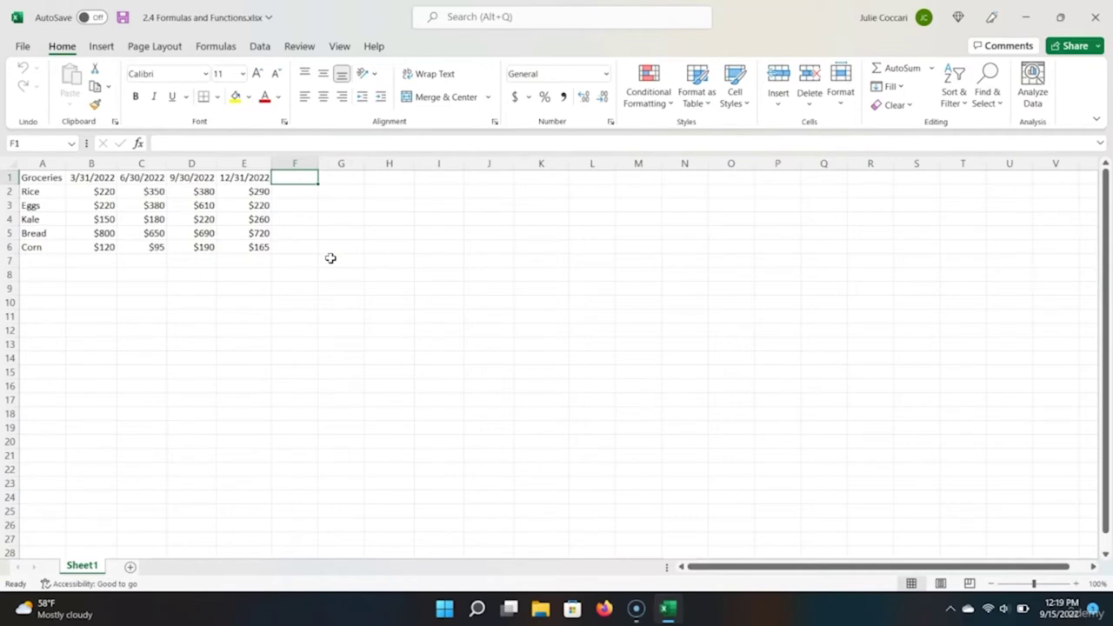
pyautogui.write('Total Sales')
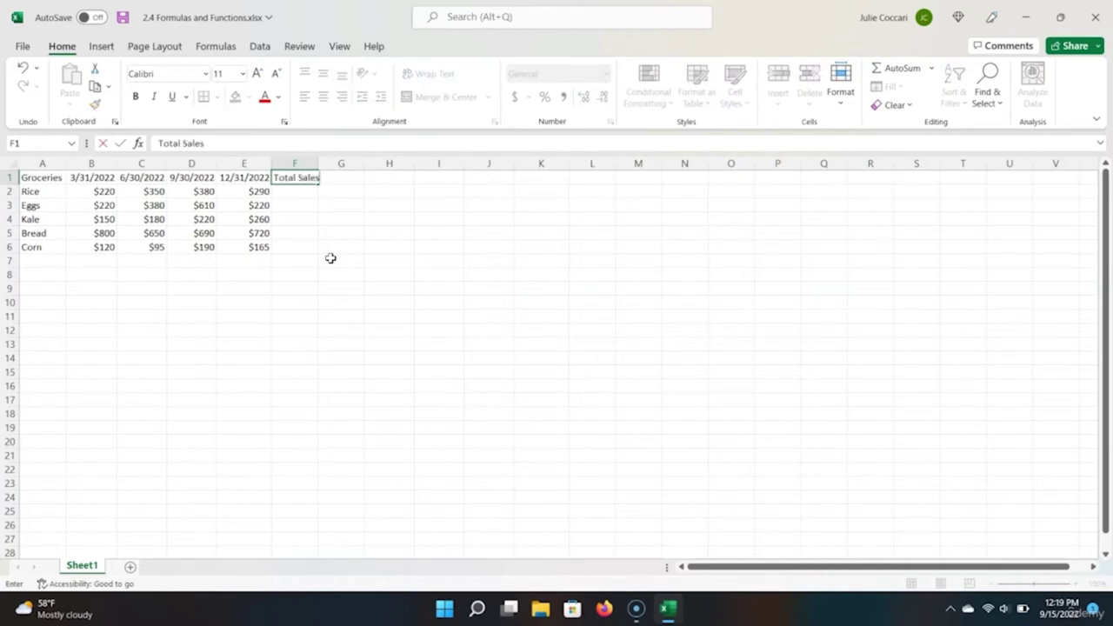
pyautogui.press('Return')
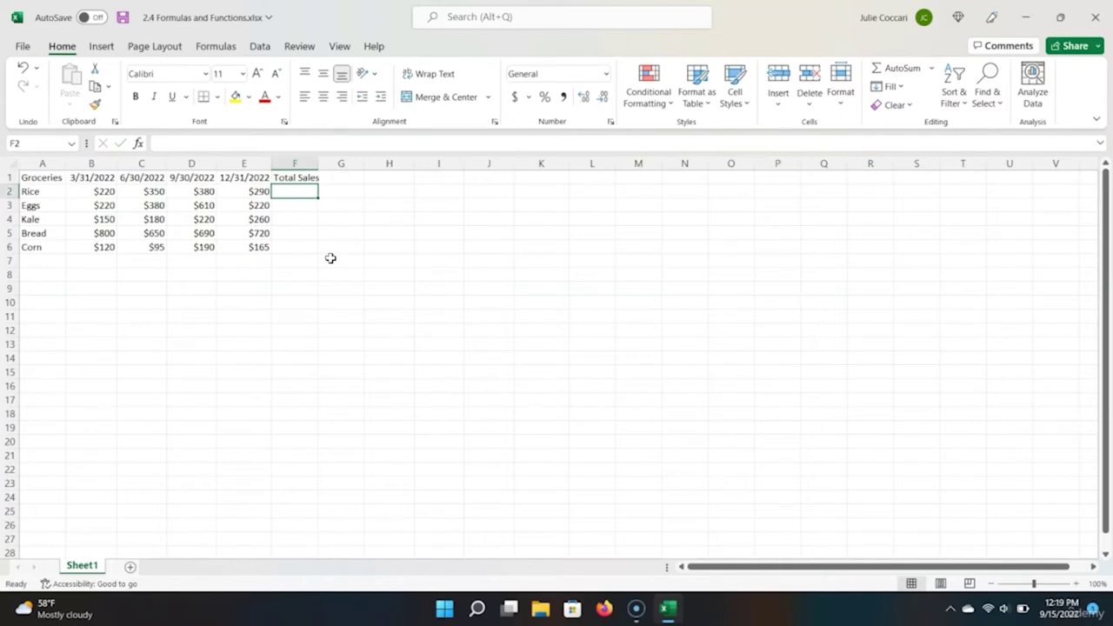
# Step: Total Rice's quarters in F2 with =B2+C2+D2+E2, giving $1,240
pyautogui.write('=')
pyautogui.press('Left')
pyautogui.press('Left')
pyautogui.press('Left')
pyautogui.press('Left')
pyautogui.write('+')
pyautogui.press('Left')
pyautogui.press('Left')
pyautogui.press('Left')
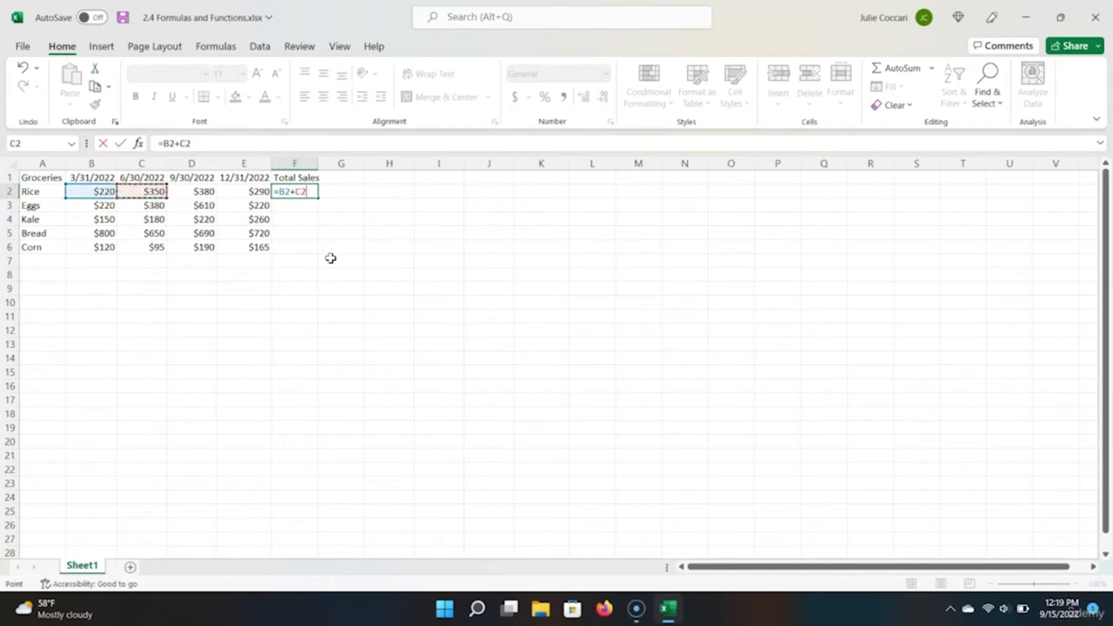
pyautogui.write('+')
pyautogui.press('Left')
pyautogui.press('Left')
pyautogui.write('+')
pyautogui.press('Left')
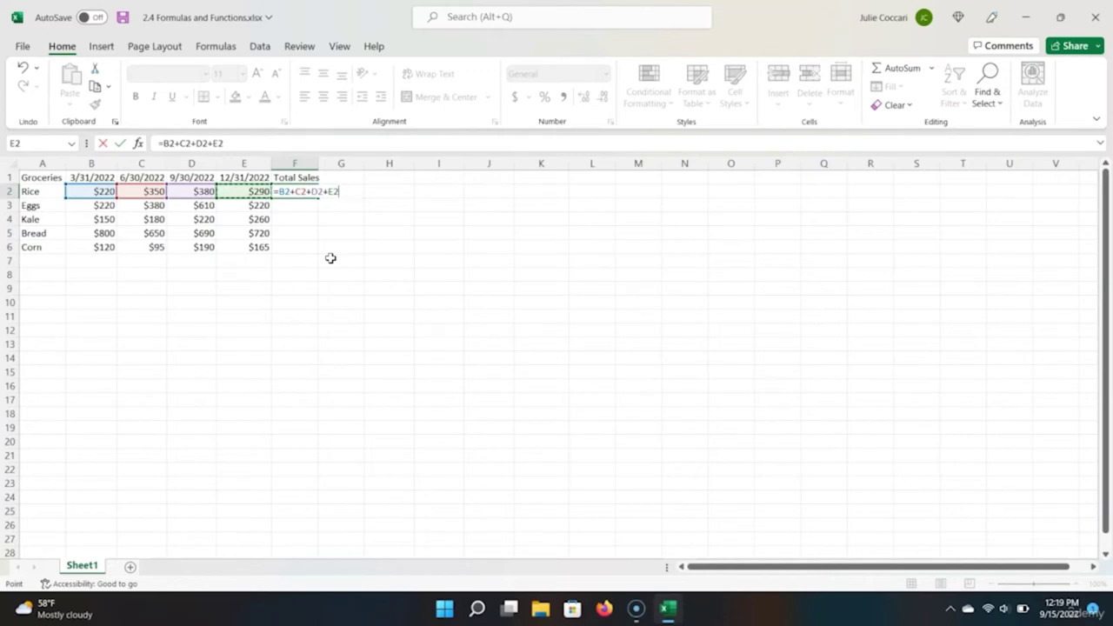
pyautogui.press('Return')
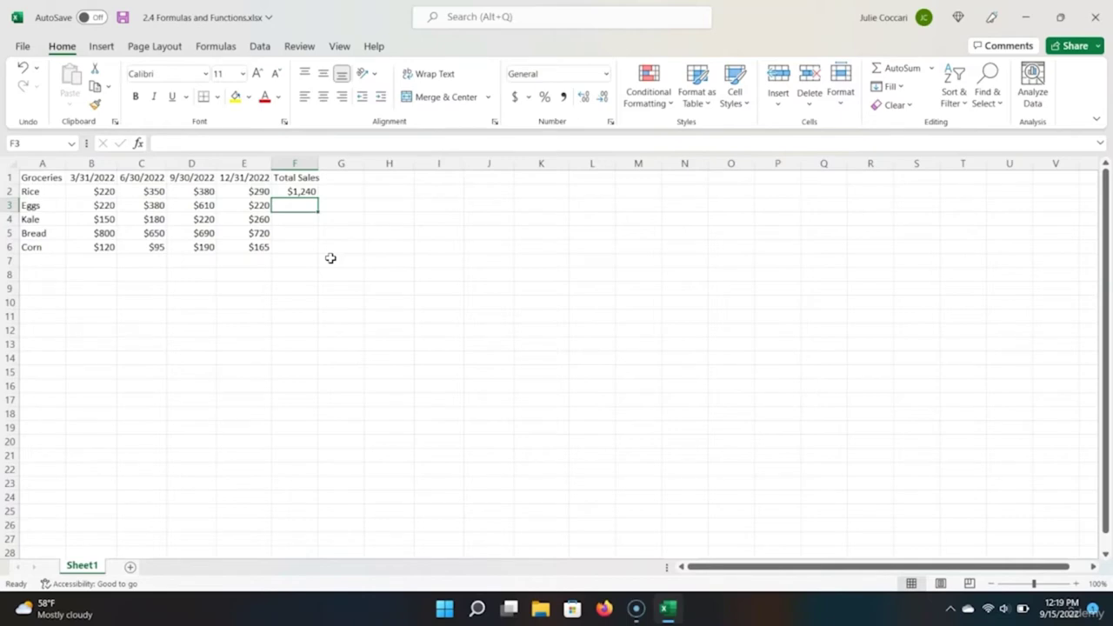
pyautogui.press('Up')
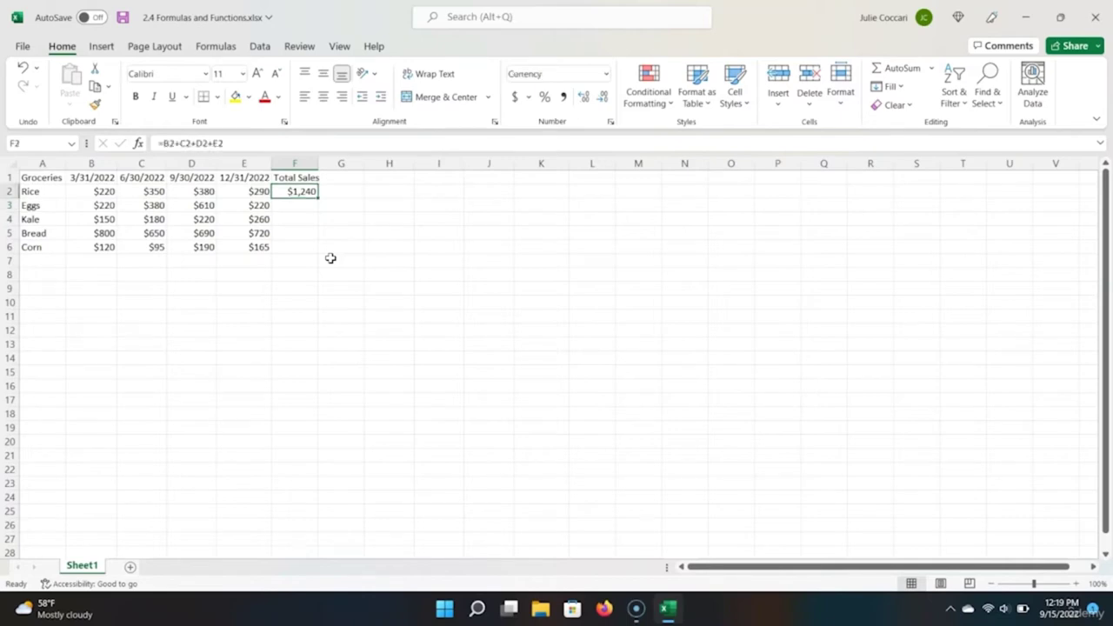
# Step: List operator notes in H2:I4: - subtraction, * multiplication, / division
pyautogui.press('Right')
pyautogui.press('Right')
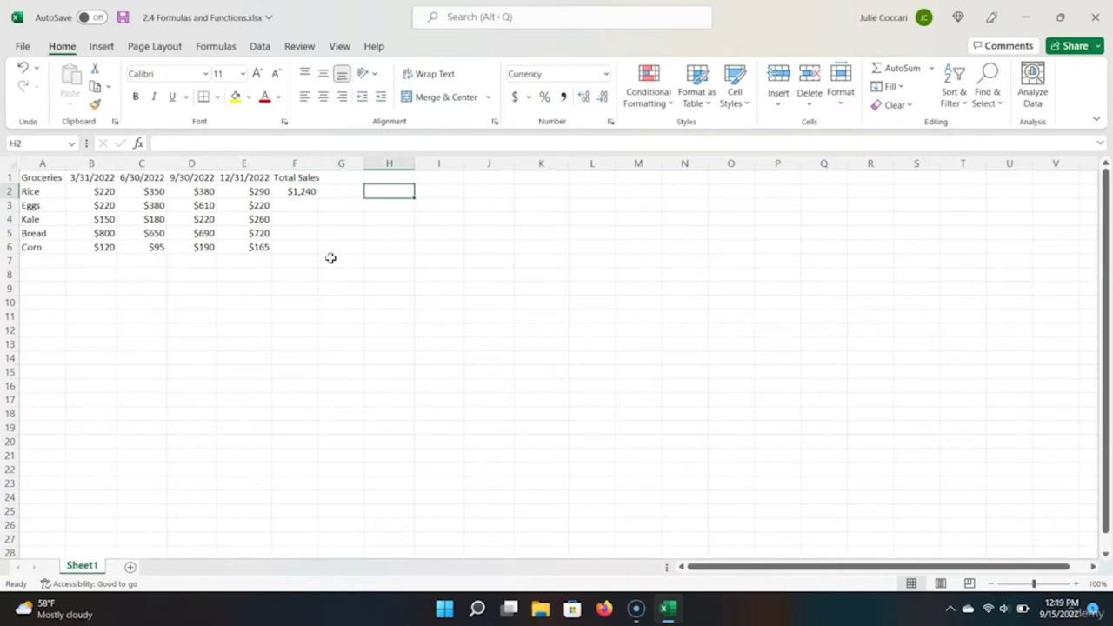
pyautogui.write('-')
pyautogui.press('Tab')
pyautogui.write('subtraction')
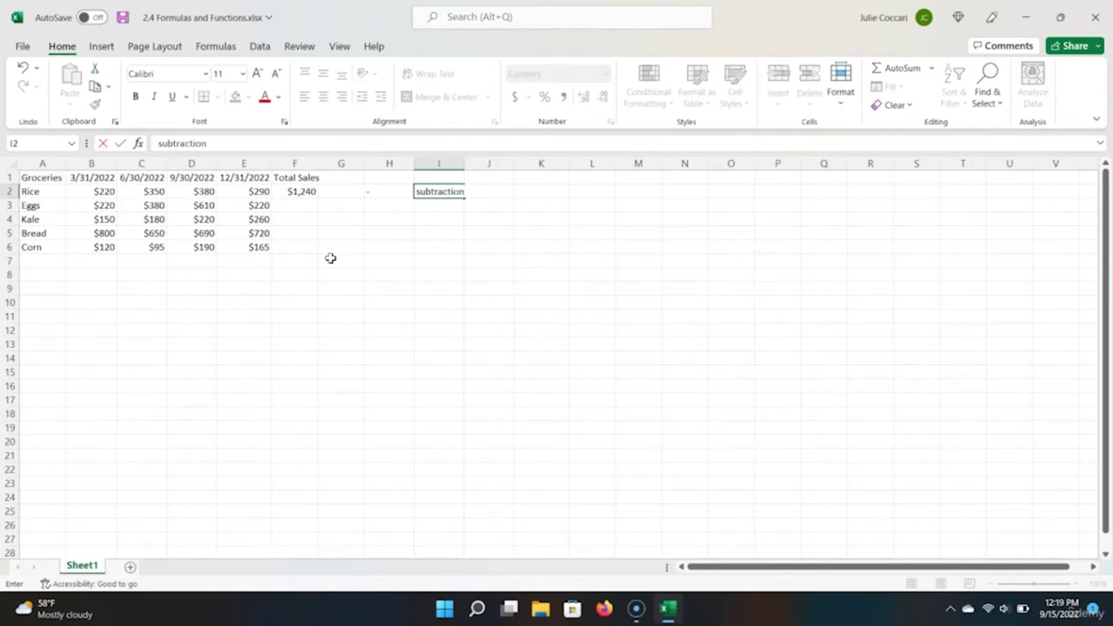
pyautogui.press('Return')
pyautogui.write('*')
pyautogui.press('Tab')
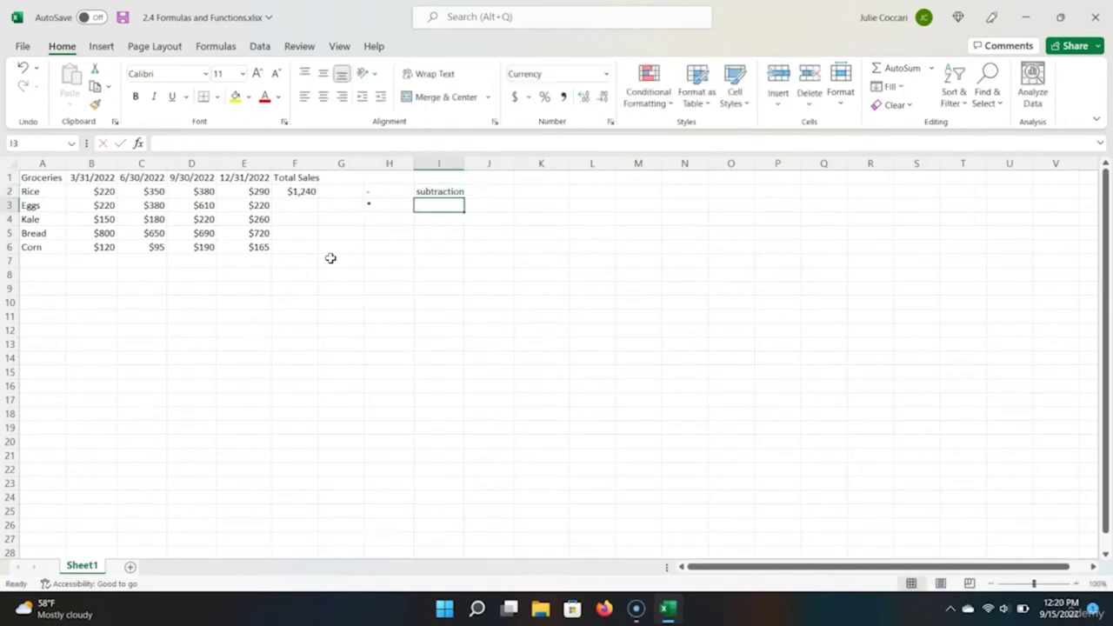
pyautogui.write('multiplication')
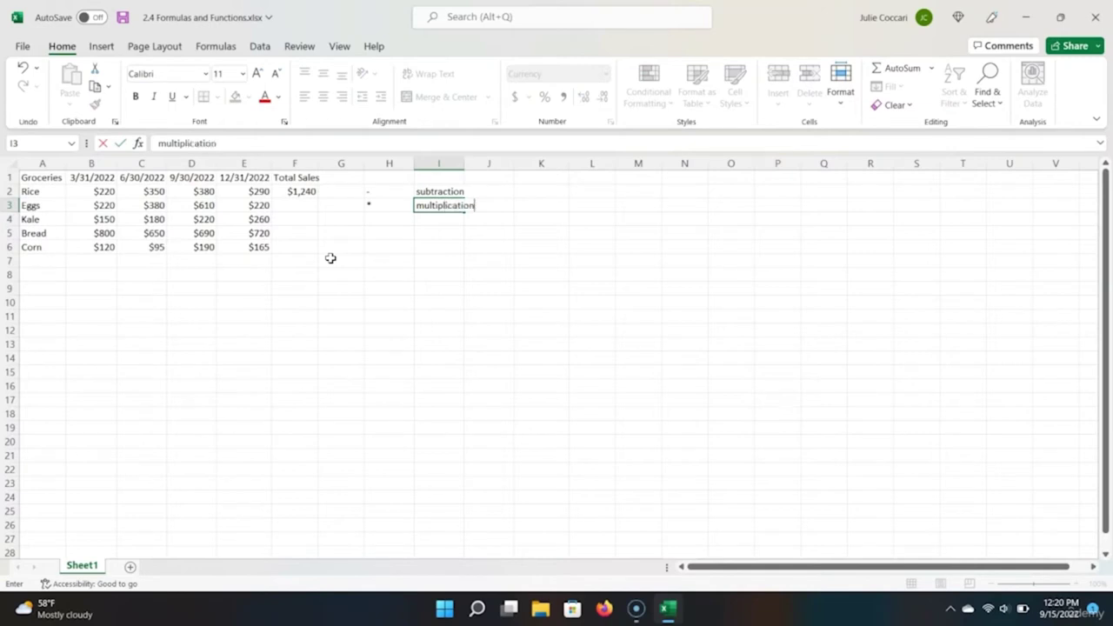
pyautogui.press('Return')
pyautogui.write('/')
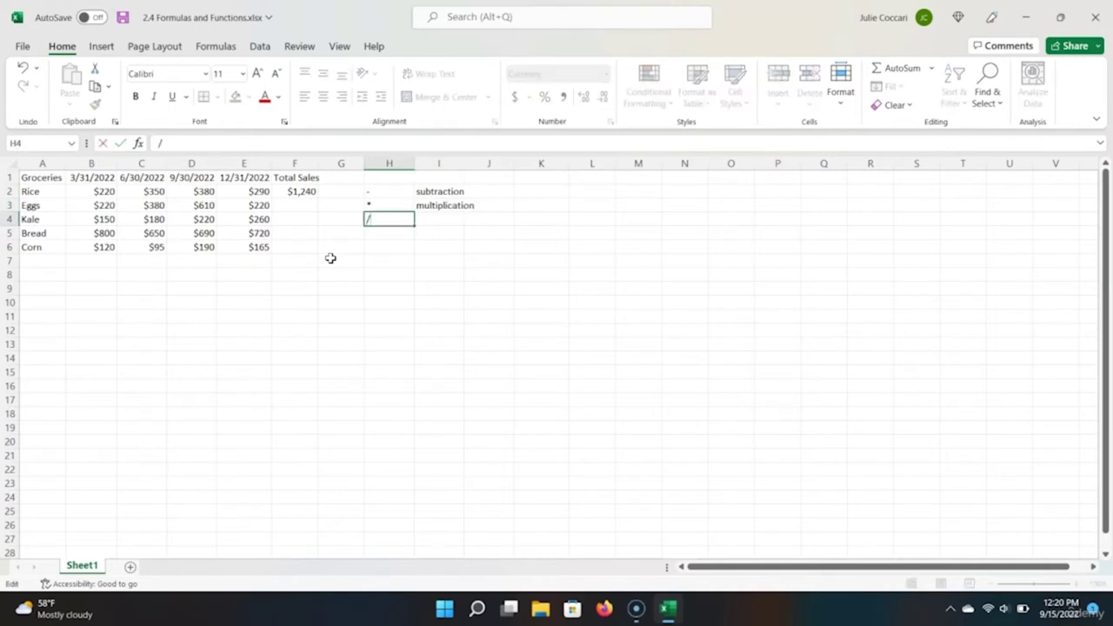
pyautogui.press('Tab')
pyautogui.write('division')
pyautogui.press('Return')
# Step: Delete the operator notes in H2:I4 and return to F2
pyautogui.press('Up')
pyautogui.hotkey('shift', 'Up')
pyautogui.hotkey('shift', 'Up')
pyautogui.hotkey('shift', 'Right')
pyautogui.hotkey('shift', 'Right')
pyautogui.hotkey('shift', 'Left')
pyautogui.press('Delete')
pyautogui.press('Left')
pyautogui.press('Left')
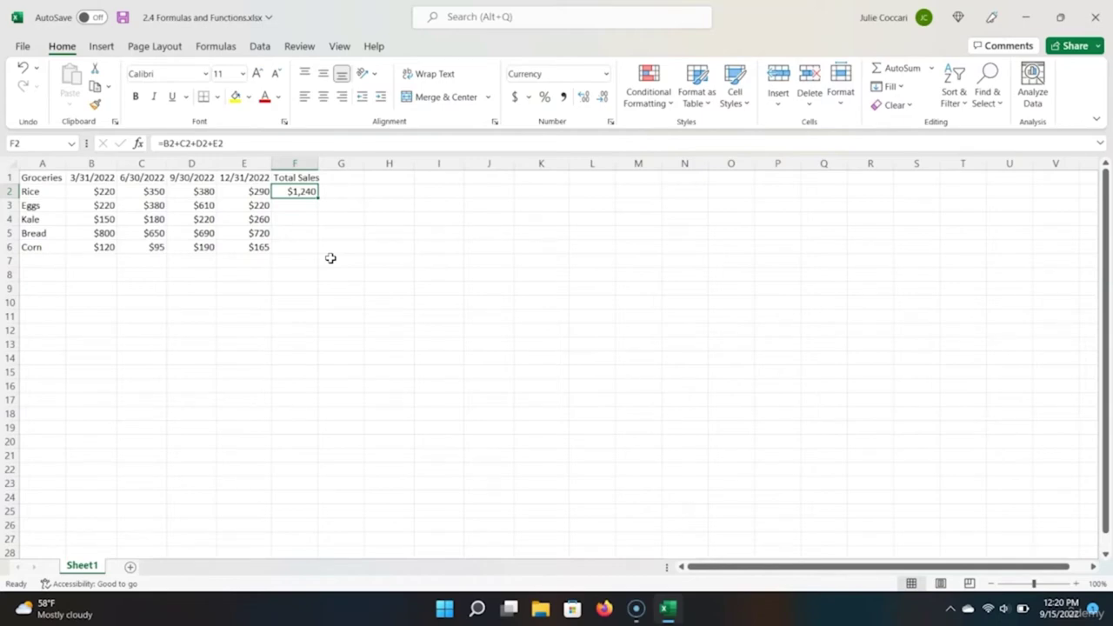
# Step: Replace the F2 formula with =SUM(B2:E2)
pyautogui.write('=')
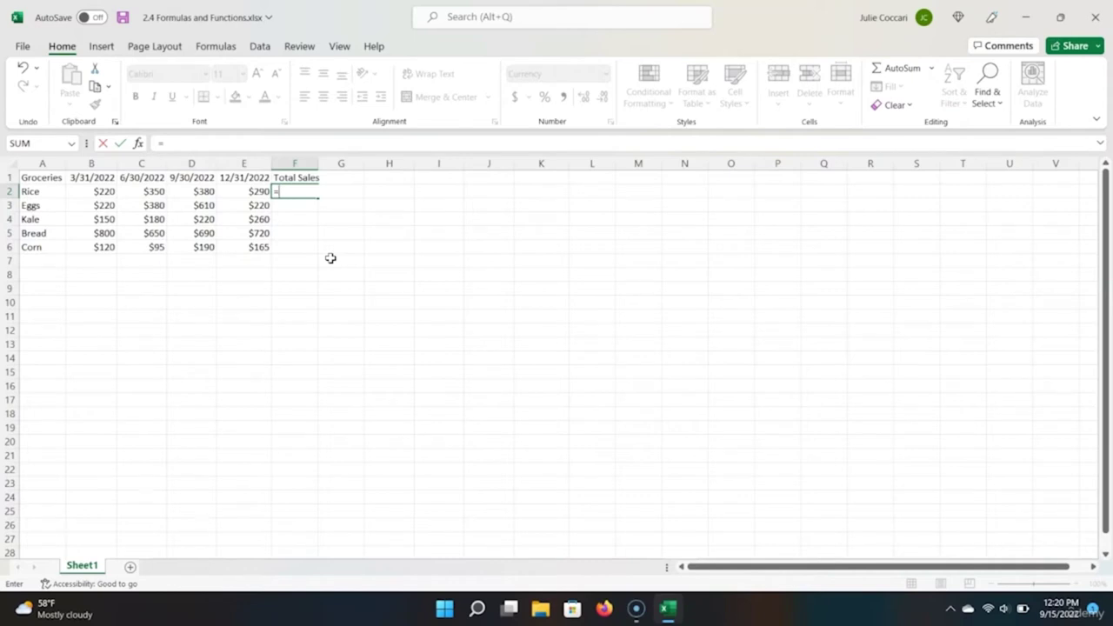
pyautogui.write('sum(')
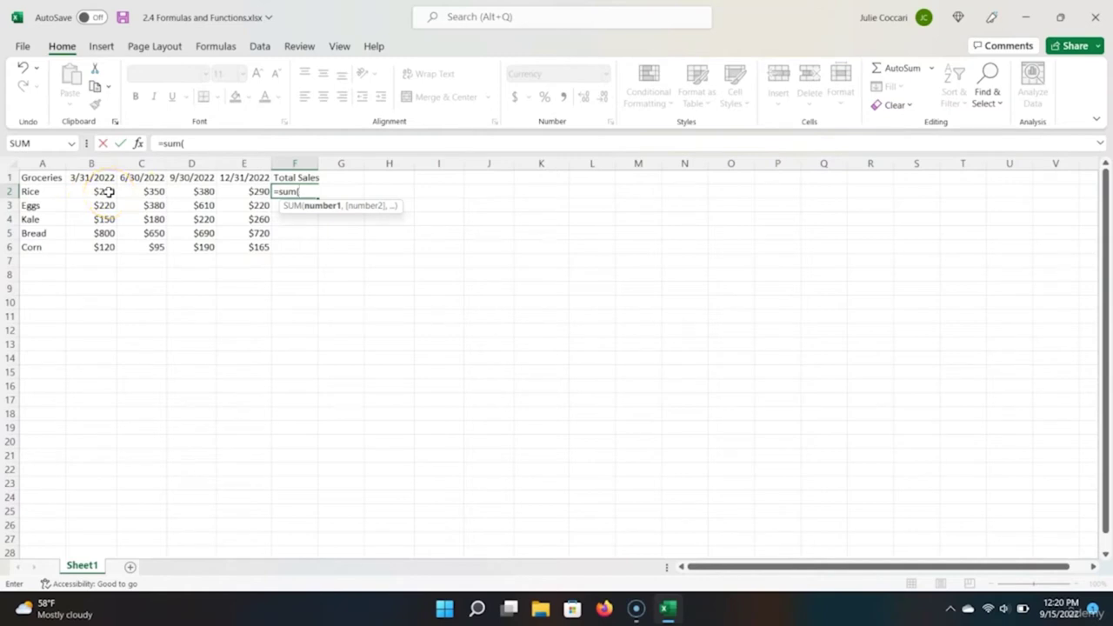
pyautogui.press('Left')
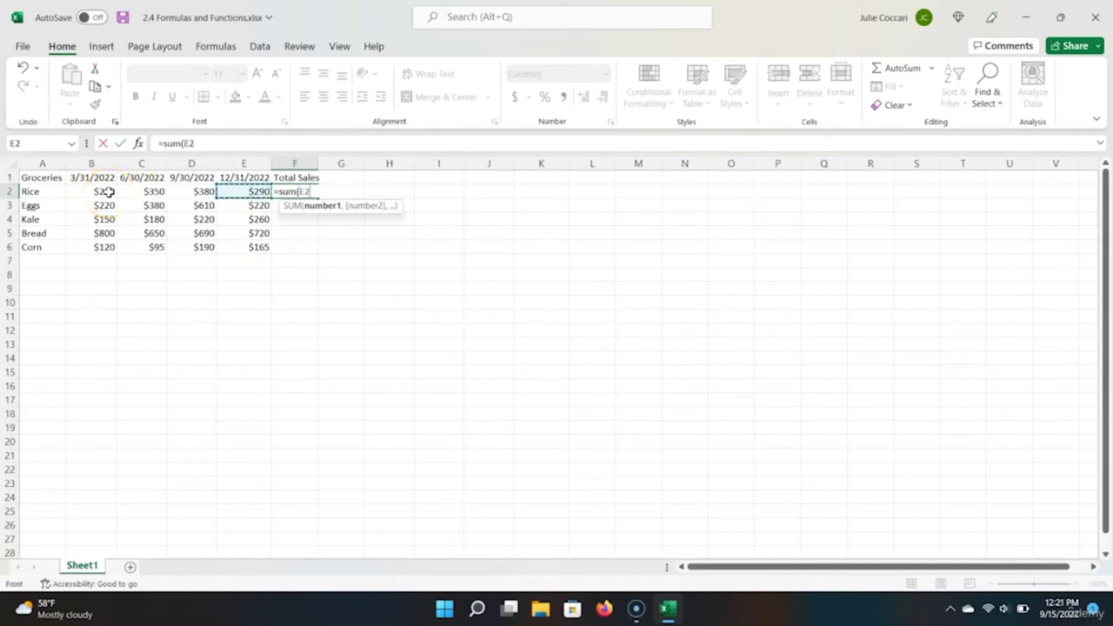
pyautogui.hotkey('shift', 'Left')
pyautogui.hotkey('shift', 'Left')
pyautogui.hotkey('shift', 'Left')
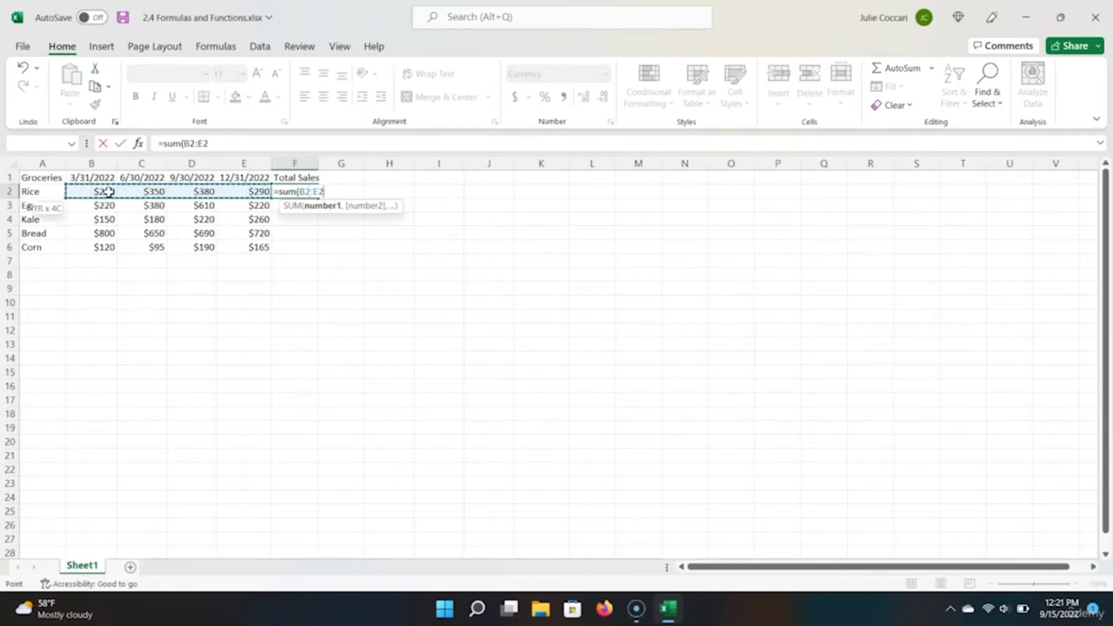
pyautogui.write(')')
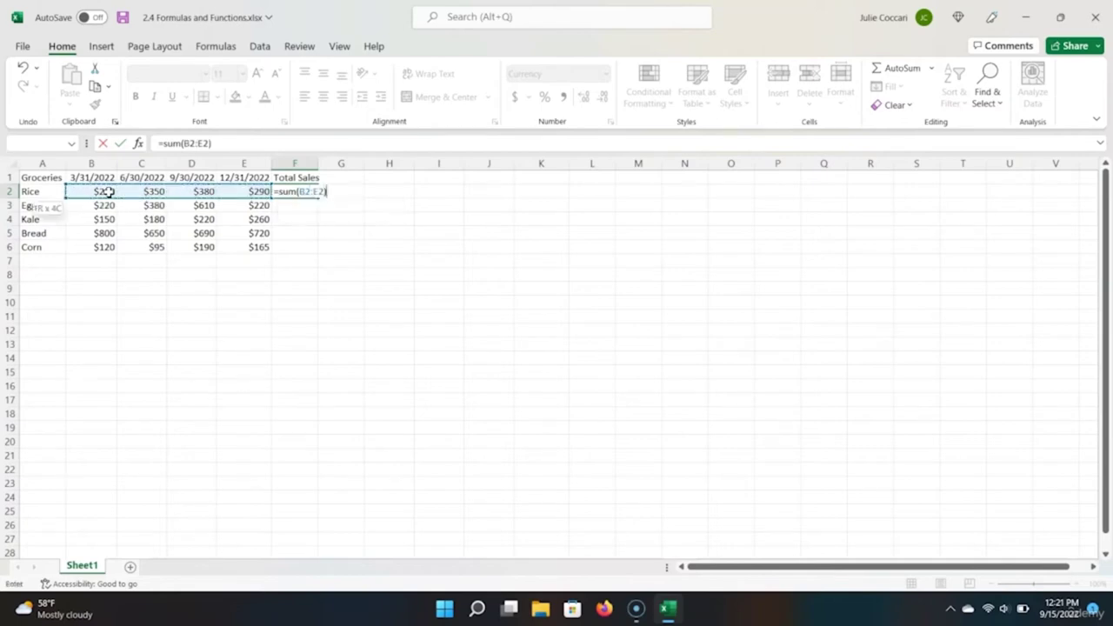
pyautogui.press('Return')
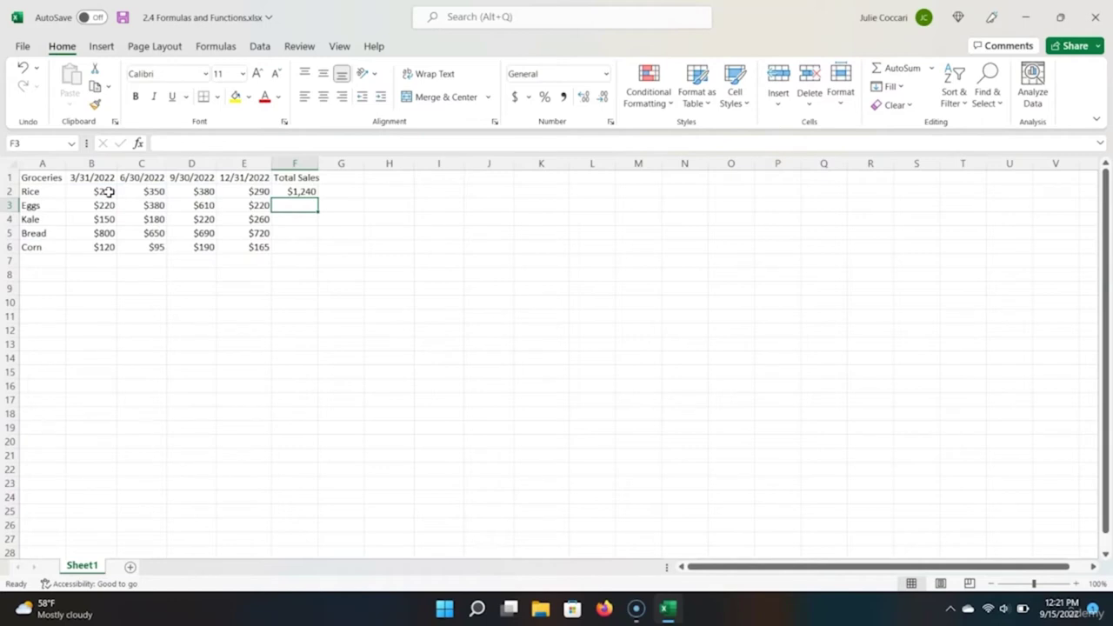
pyautogui.press('Up')
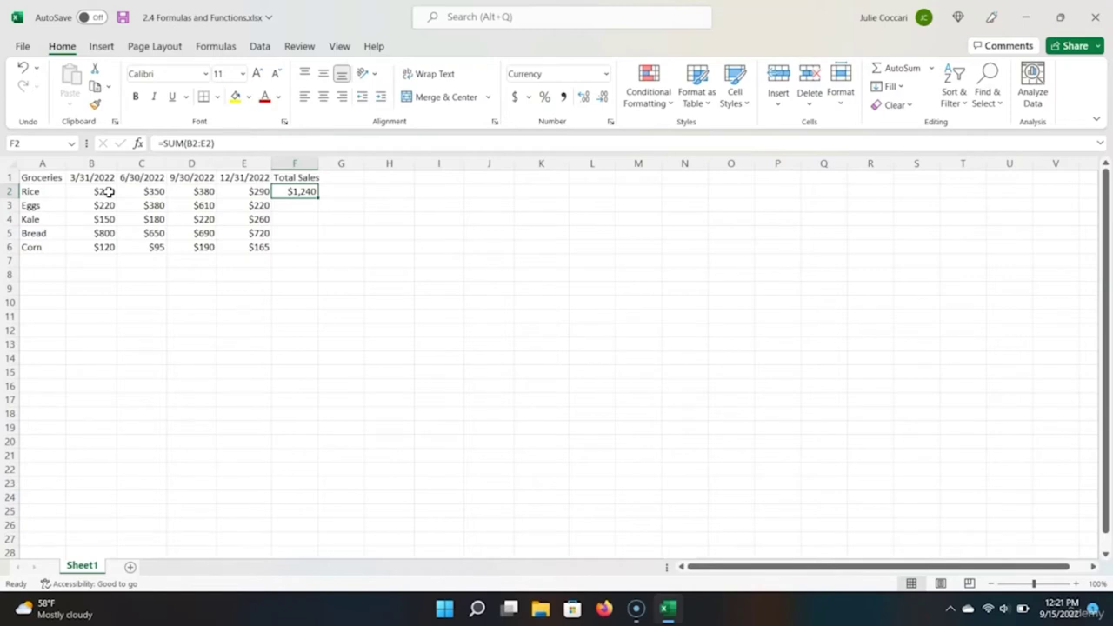
# Step: Delete F2 and recreate Rice's SUM total with AutoSum (Alt+=)
pyautogui.press('Delete')
pyautogui.press('alt')
pyautogui.press('Escape')
pyautogui.hotkey('alt', '=')
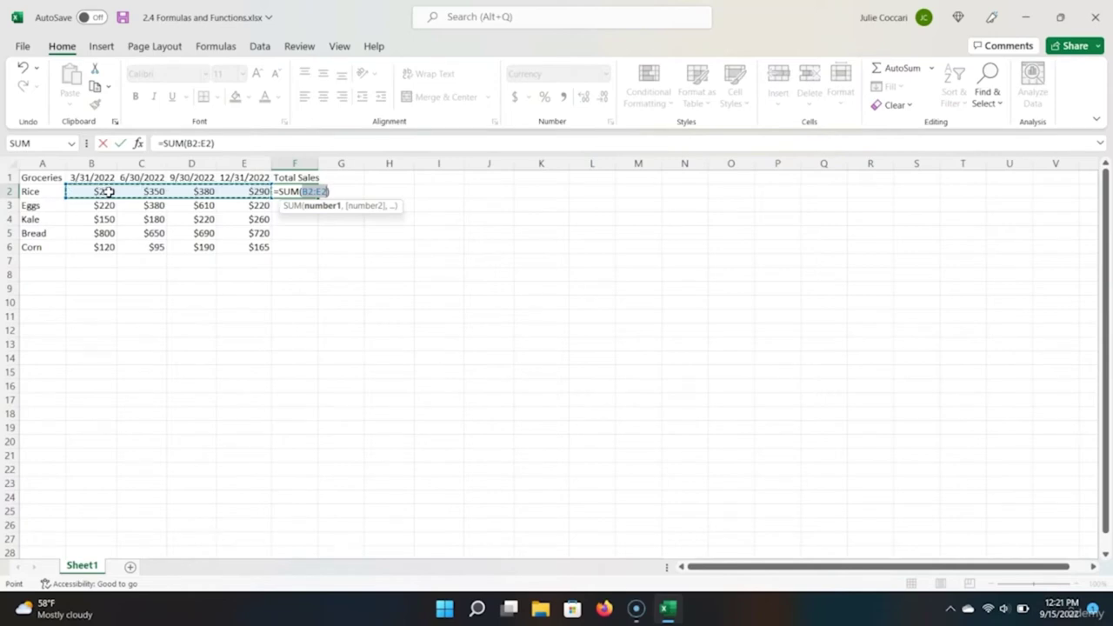
pyautogui.press('Return')
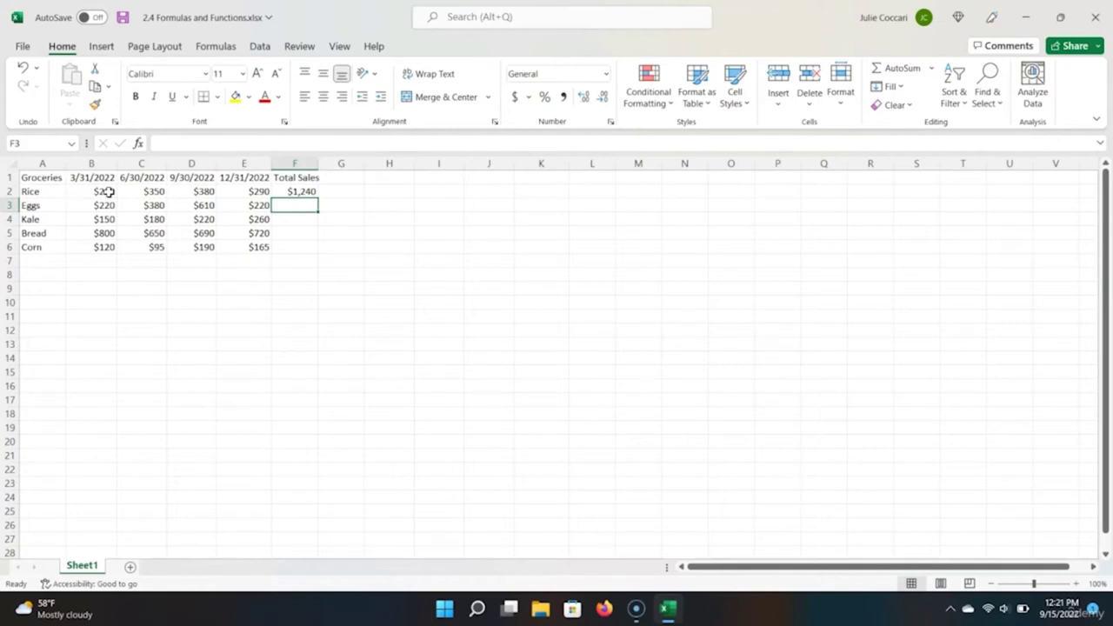
pyautogui.click(300, 191)
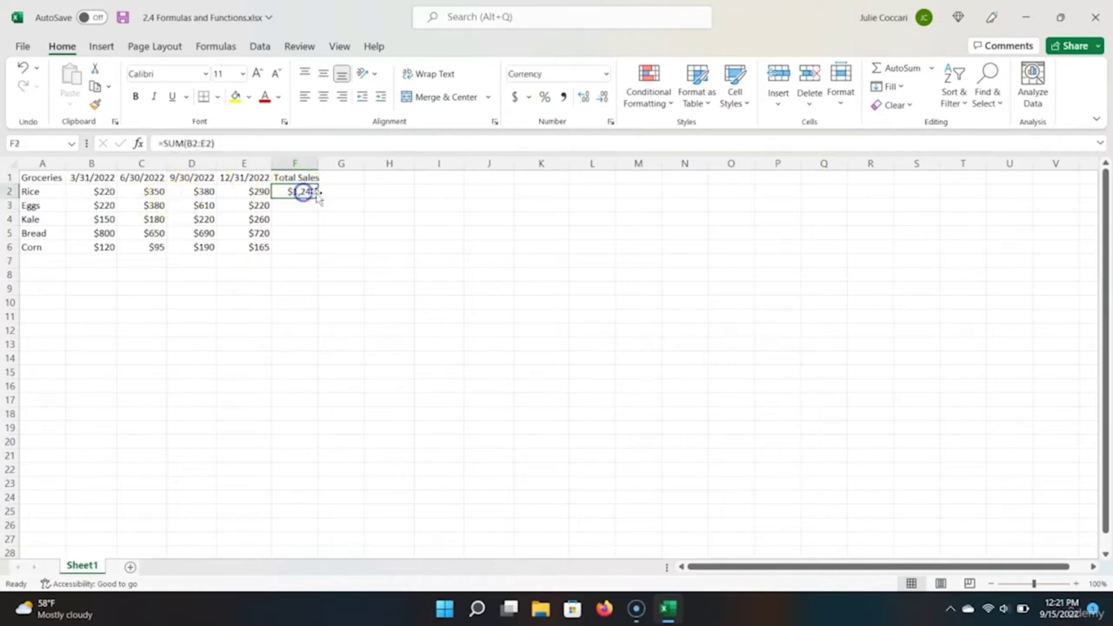
# Step: Fill the F2 SUM down to F6 ($1,430, $810, $2,860, $570) and check F3's formula
pyautogui.moveTo(318, 199); pyautogui.dragTo(324, 258)
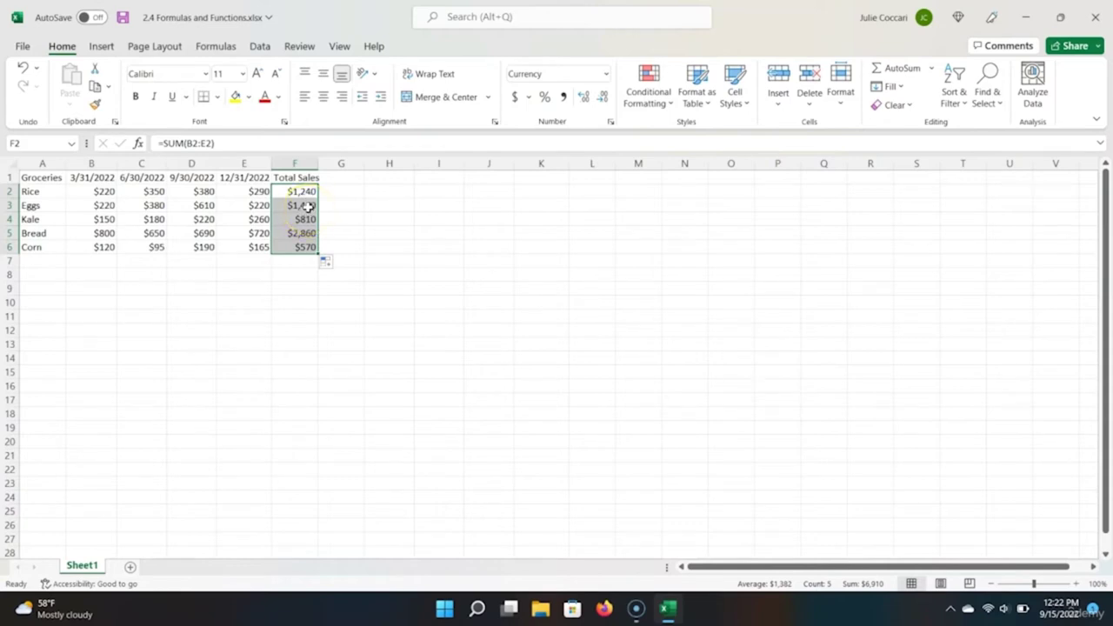
pyautogui.doubleClick(308, 206)
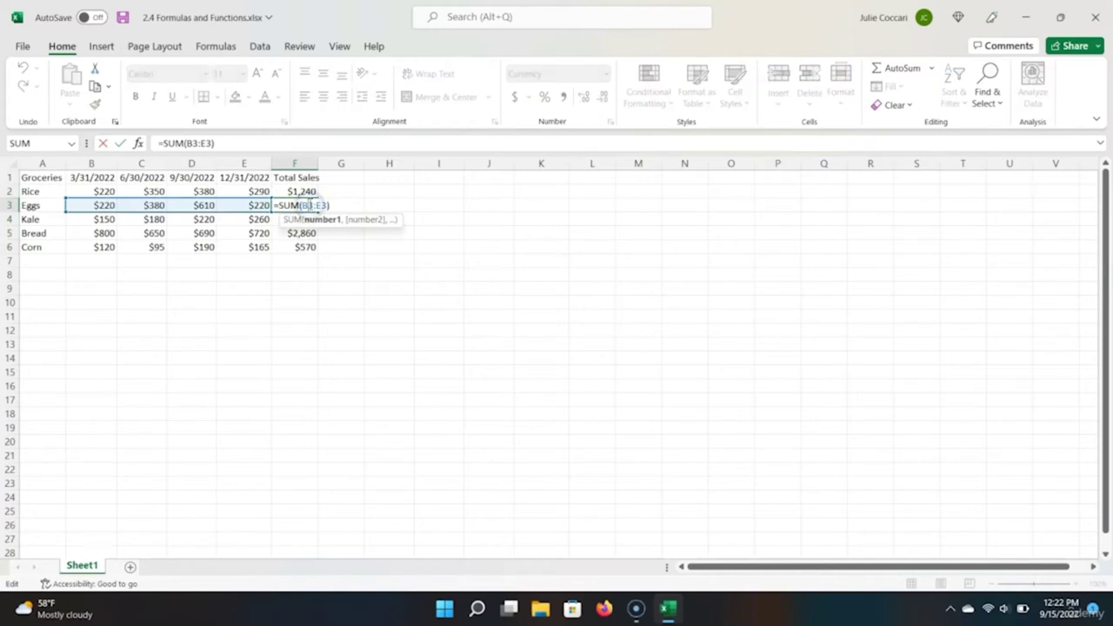
pyautogui.press('Return')
pyautogui.click(308, 204)
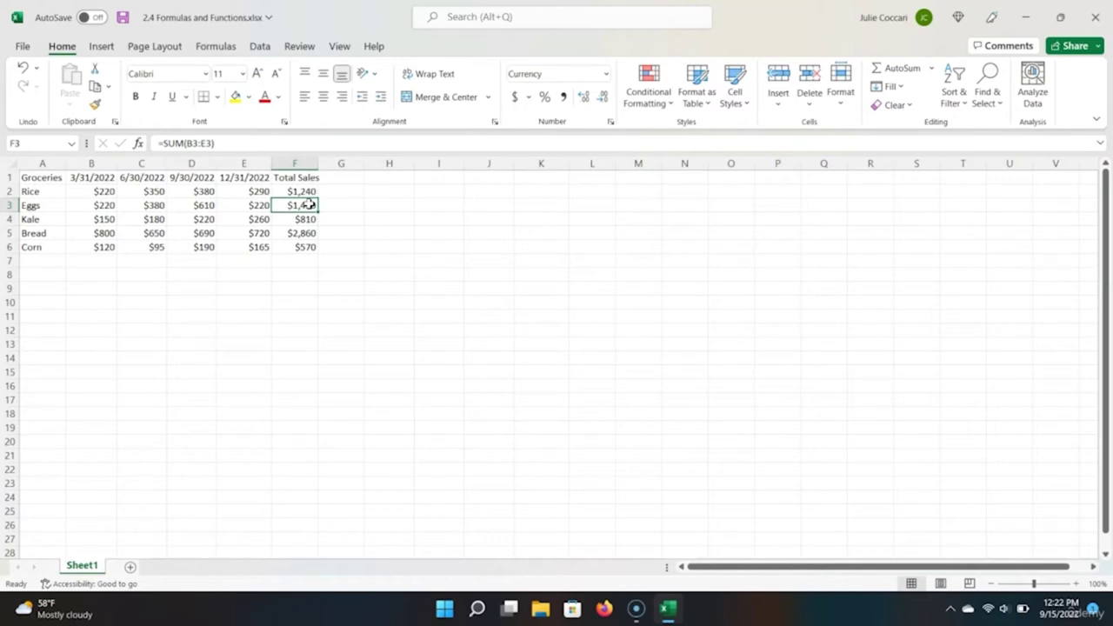
pyautogui.doubleClick(309, 205)
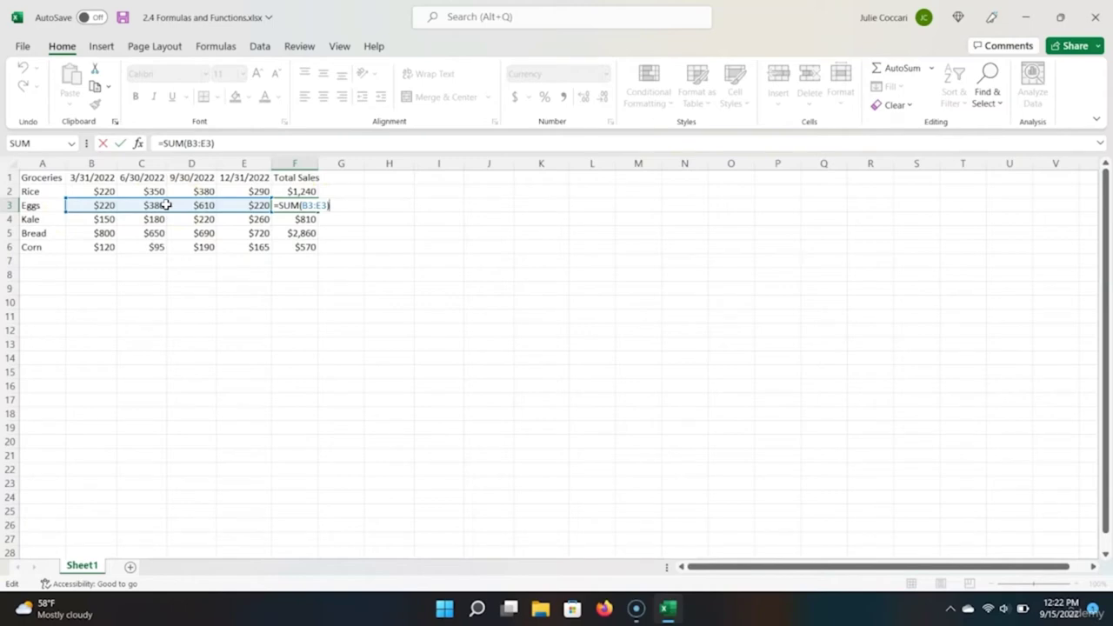
pyautogui.press('Return')
pyautogui.press('Down')
pyautogui.press('Down')
pyautogui.press('Down')
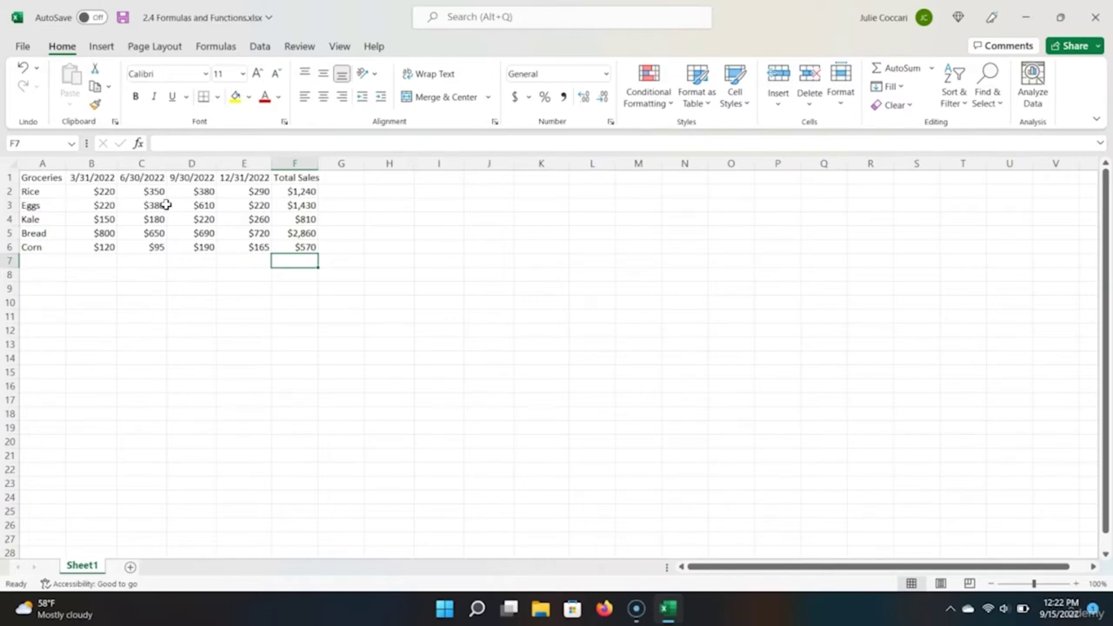
# Step: Label E8 'Summary Table' and E9 'Total Sales'
pyautogui.press('Left')
pyautogui.press('Down')
pyautogui.write('Su')
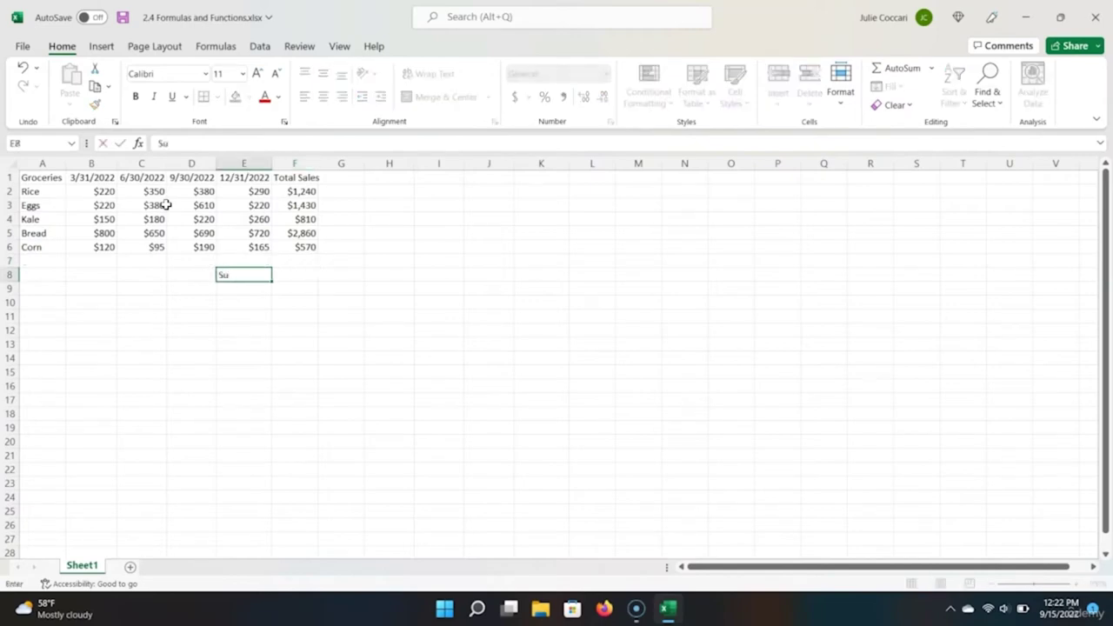
pyautogui.write('mmary Table')
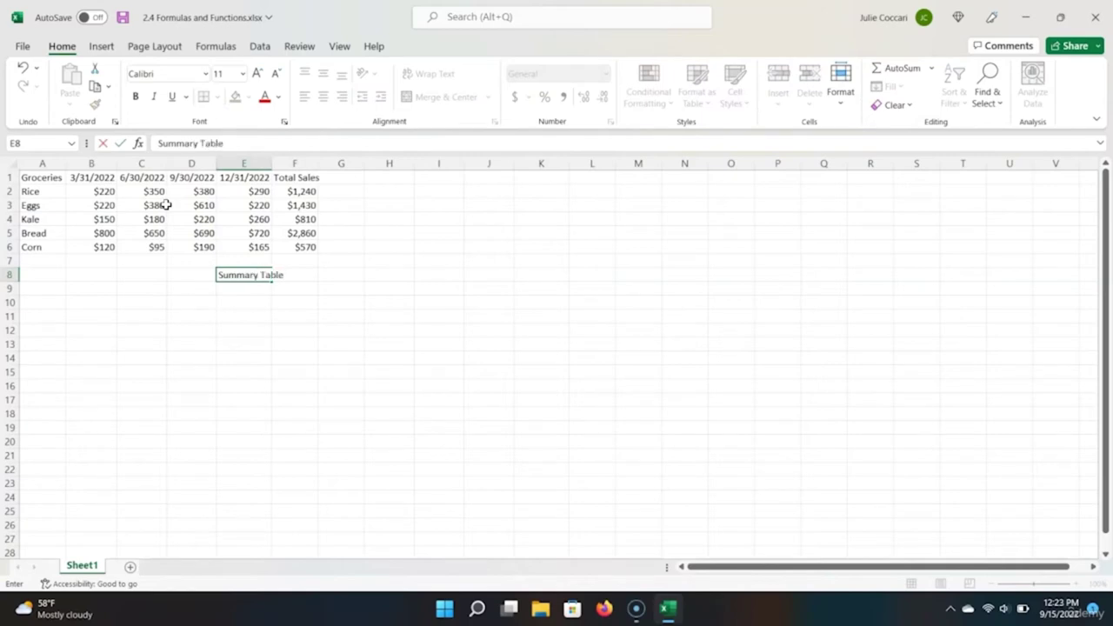
pyautogui.press('Return')
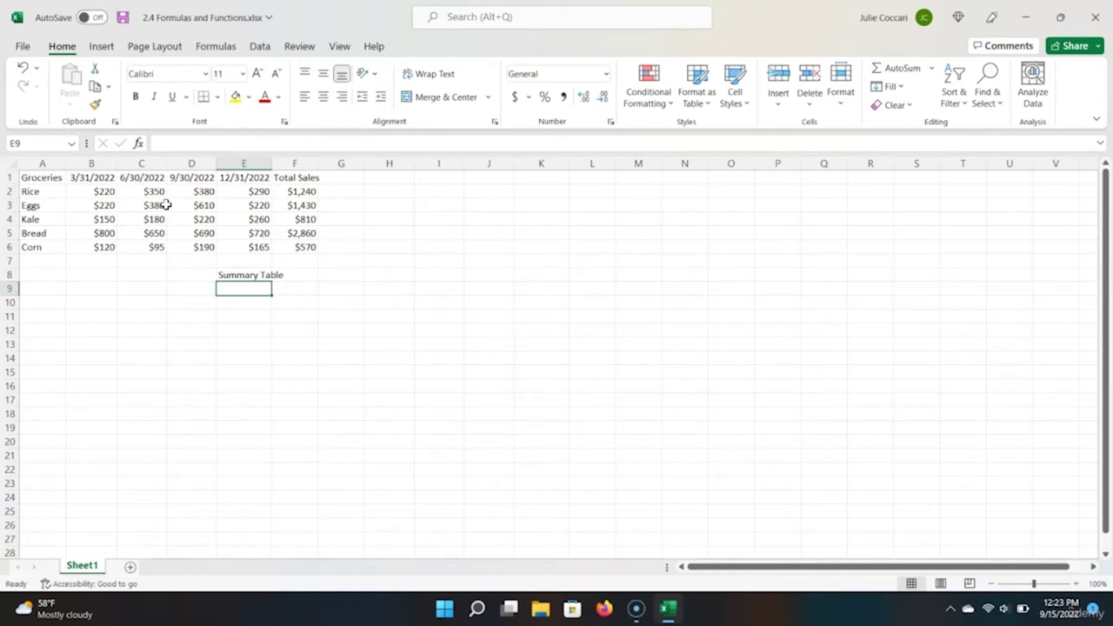
pyautogui.write('Total $ales')
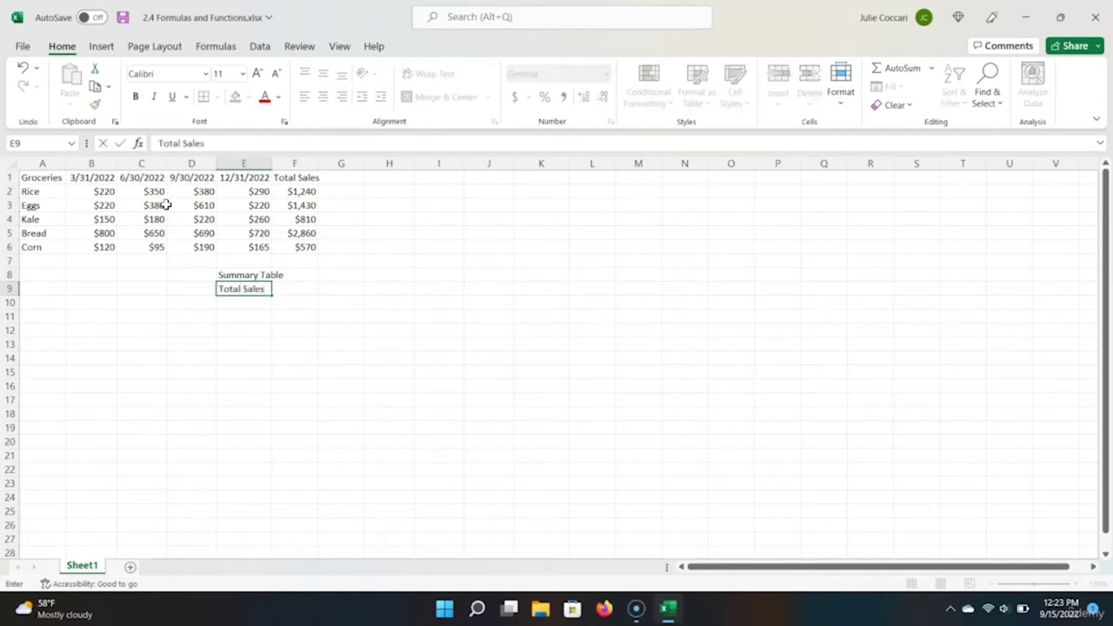
pyautogui.press('Tab')
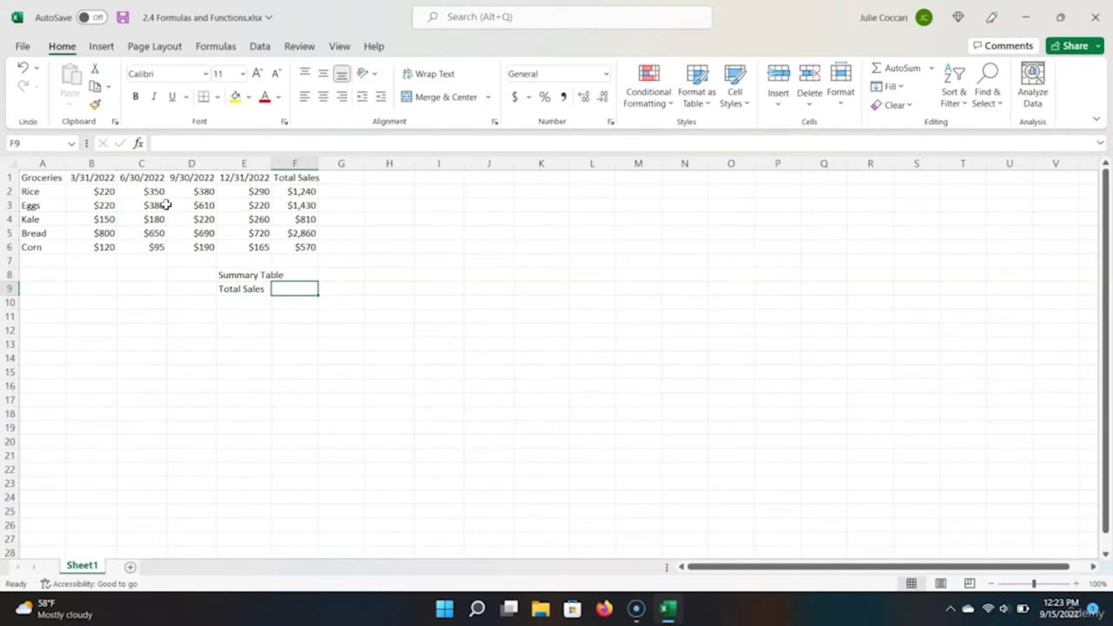
# Step: Enter a first grand-total SUM in F9 over the quarterly values B2:E6
pyautogui.write('=sum')
pyautogui.press('Tab')
pyautogui.press('Up')
pyautogui.press('Left')
pyautogui.press('Up')
pyautogui.press('Up')
pyautogui.hotkey('shift', 'Up')
pyautogui.hotkey('shift', 'Up')
pyautogui.hotkey('shift', 'Up')
pyautogui.hotkey('shift', 'Up')
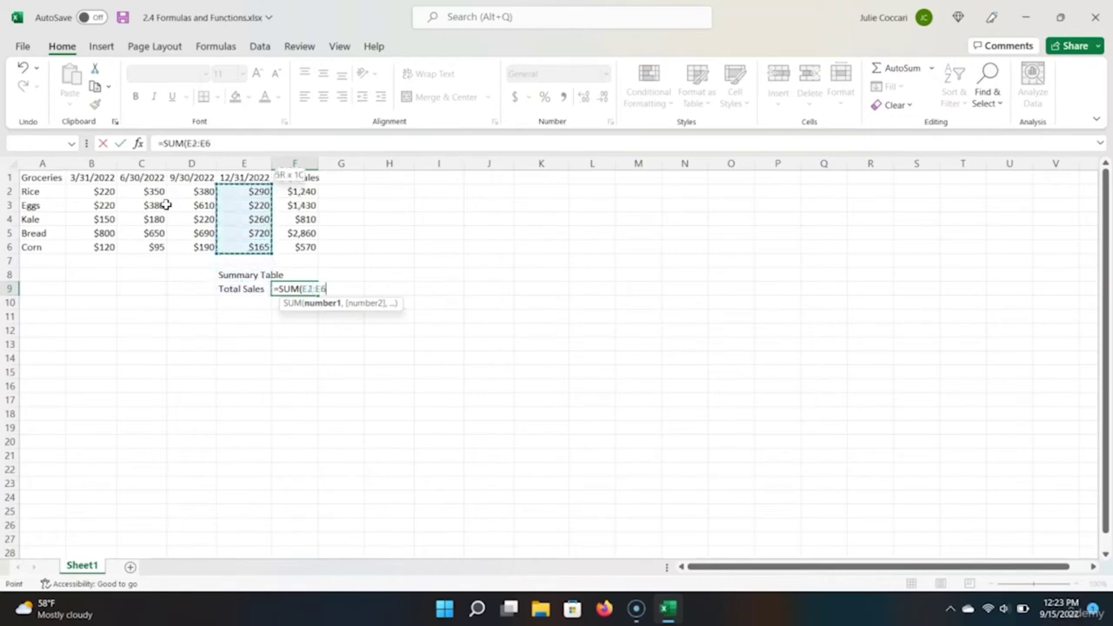
pyautogui.hotkey('shift', 'Left')
pyautogui.hotkey('shift', 'Left')
pyautogui.hotkey('shift', 'Left')
pyautogui.press('Return')
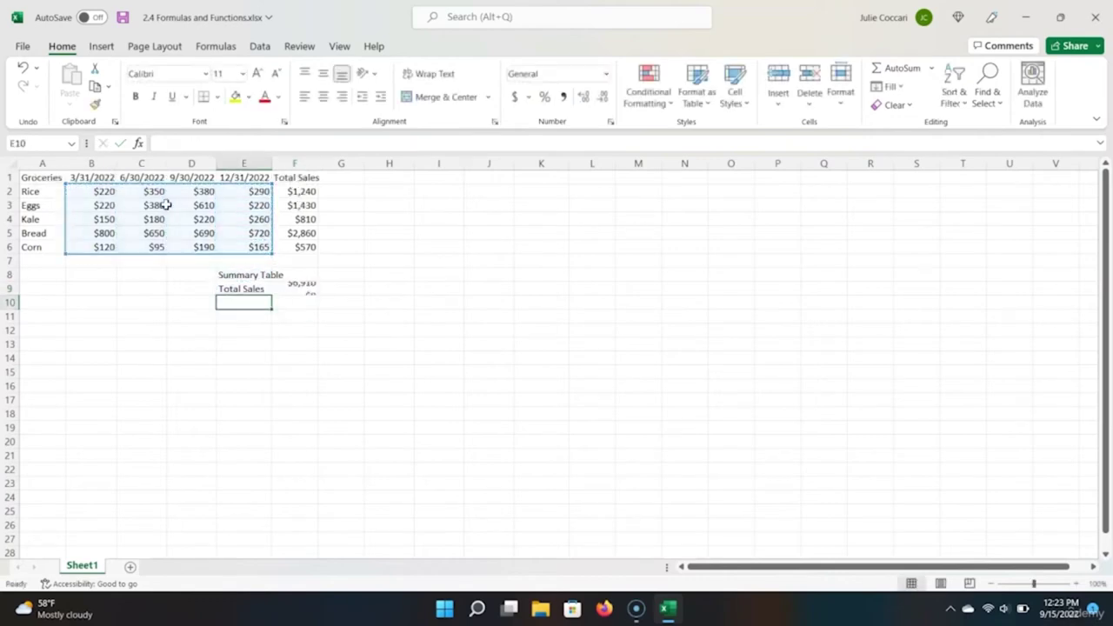
# Step: Re-enter the F9 grand total as =SUM(F2:F6), showing $6,910
pyautogui.press('Up')
pyautogui.press('Right')
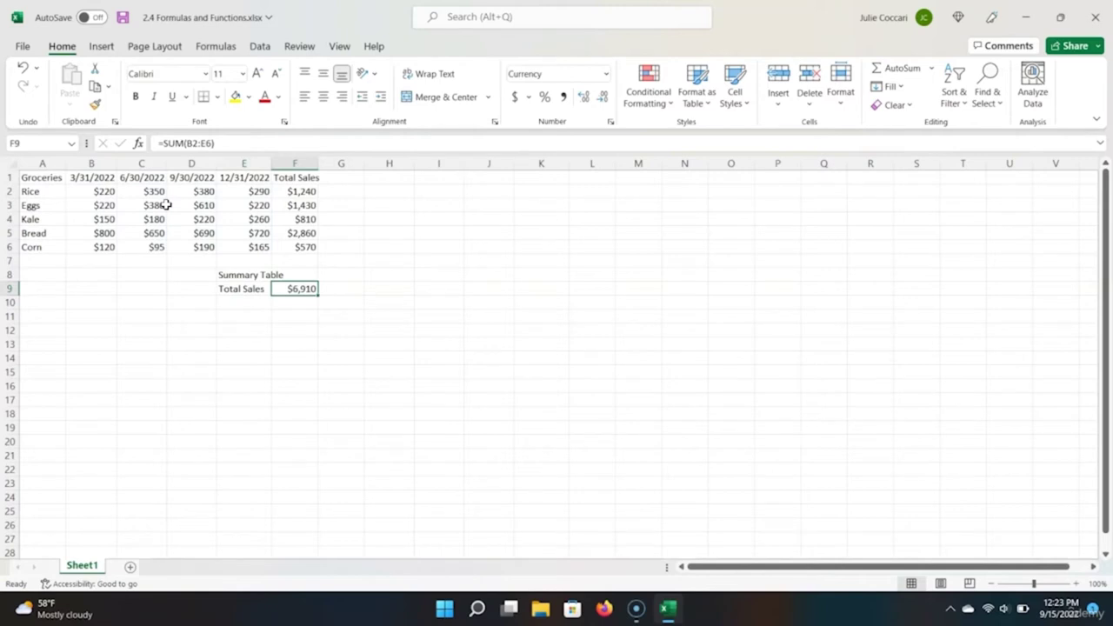
pyautogui.write('=SUM(')
pyautogui.press('Up')
pyautogui.press('Up')
pyautogui.press('Up')
pyautogui.hotkey('shift', 'Up')
pyautogui.hotkey('shift', 'Up')
pyautogui.hotkey('shift', 'Up')
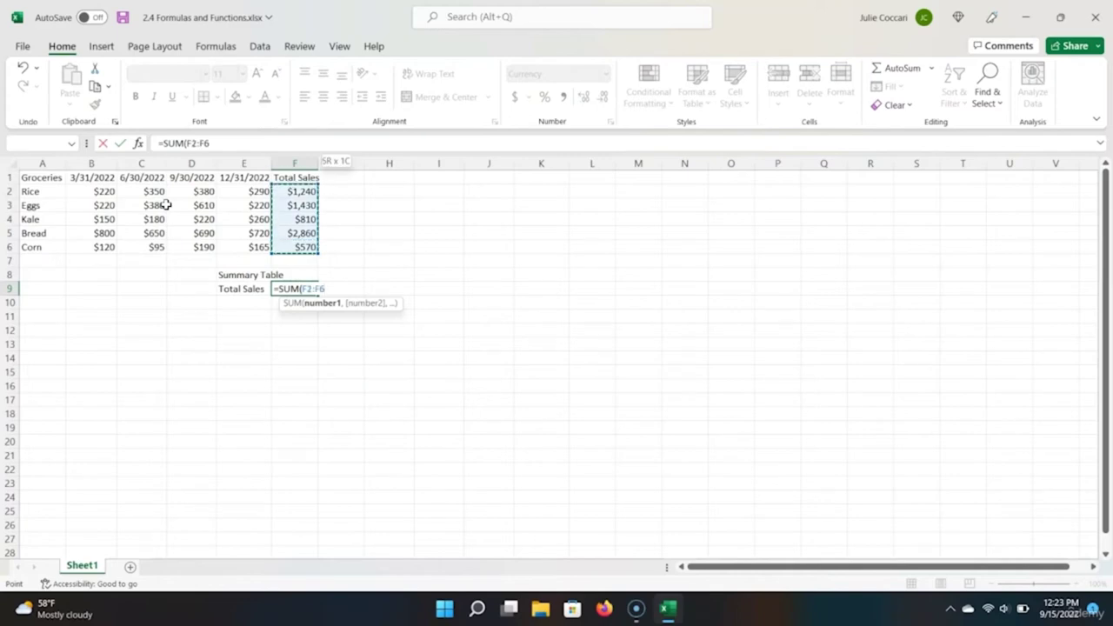
pyautogui.write(')')
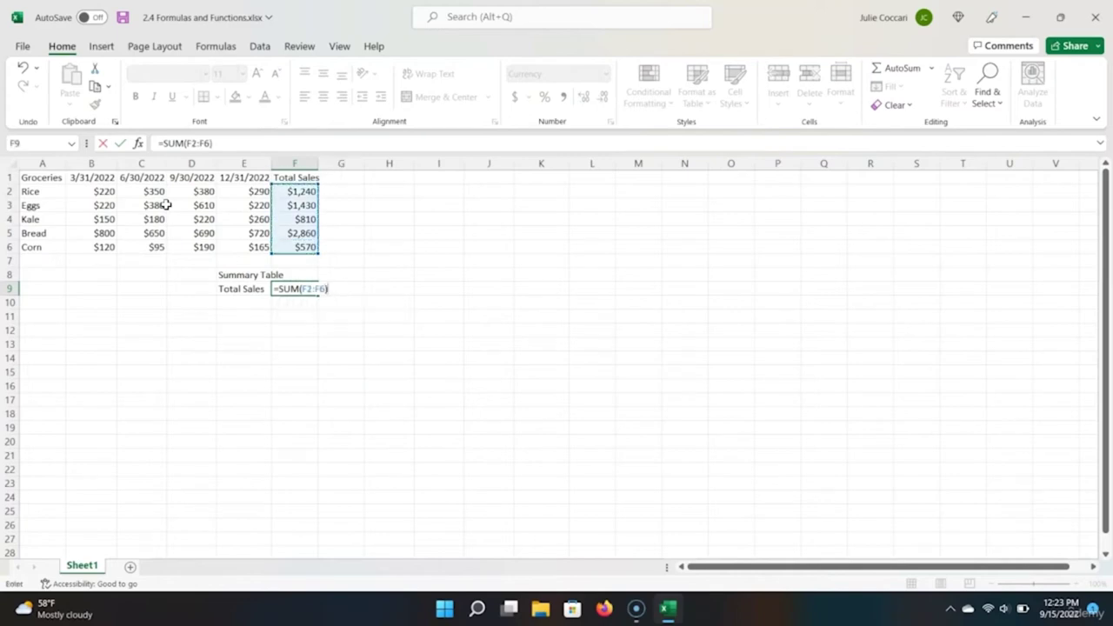
pyautogui.press('Return')
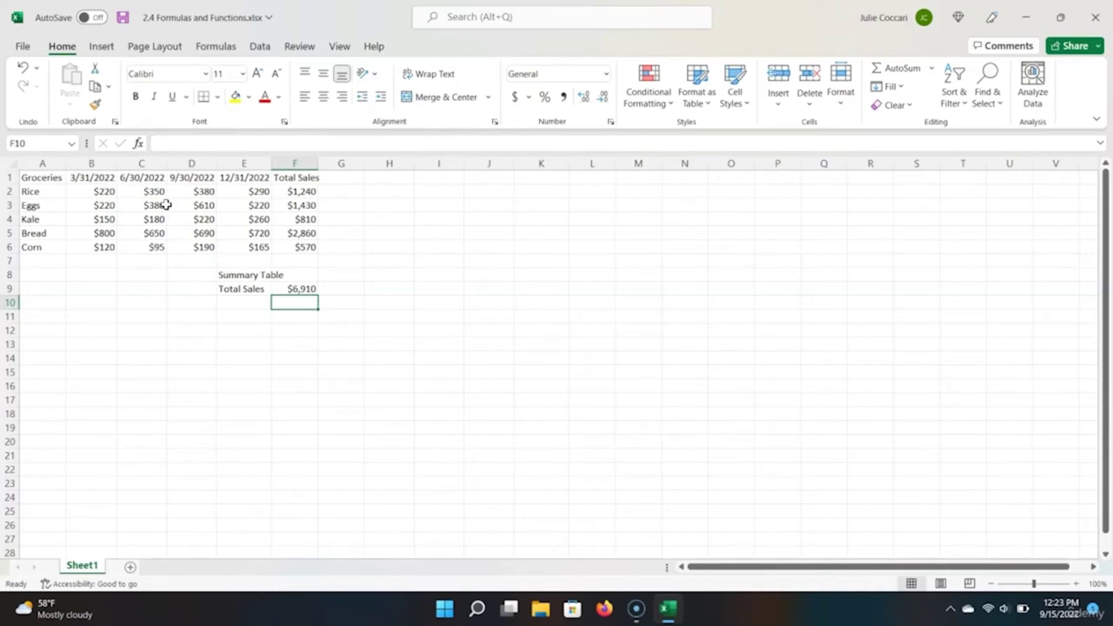
# Step: Type 'Percentage of Sales' into G1 as the new column header
pyautogui.press('Up')
pyautogui.press('Up')
pyautogui.press('Up')
pyautogui.press('Up')
pyautogui.press('Up')
pyautogui.press('Up')
pyautogui.press('Right')
pyautogui.write('Percentage of Sales')
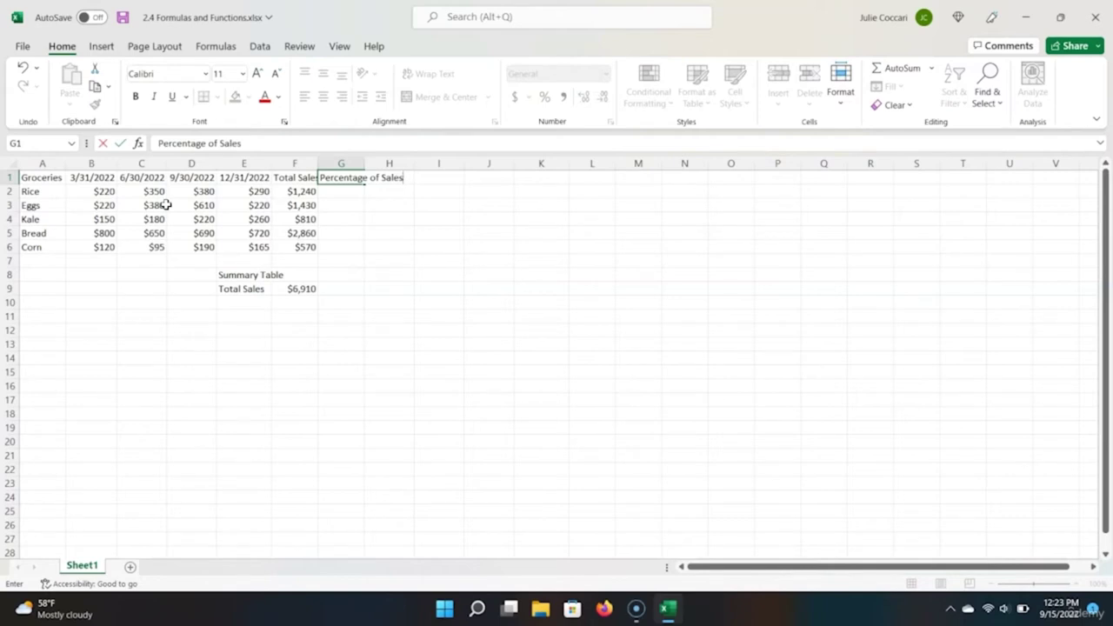
pyautogui.press('Return')
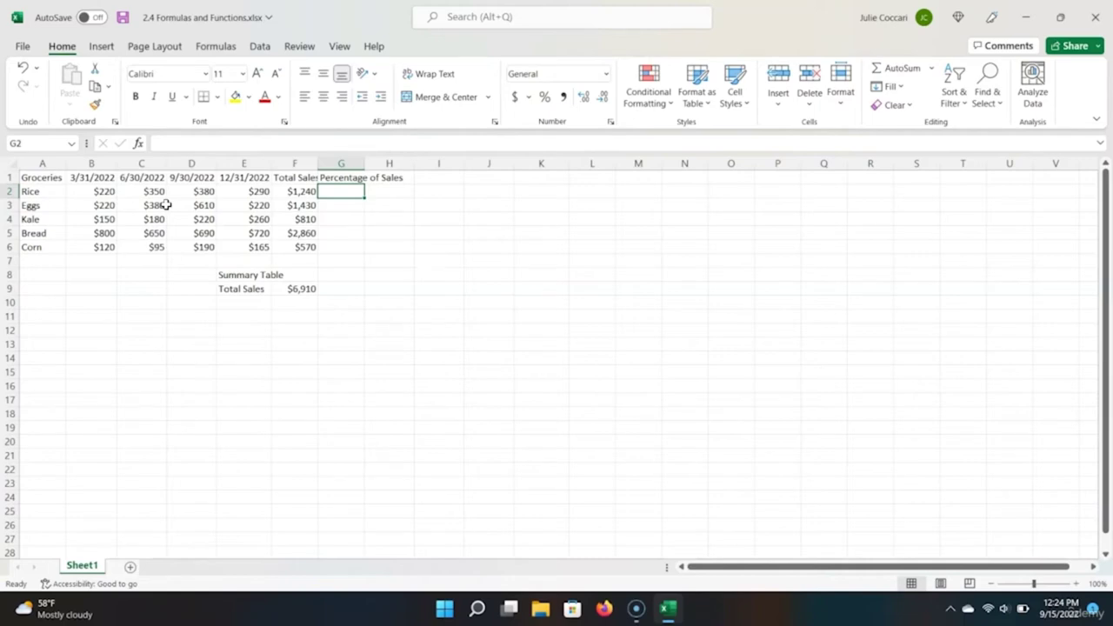
# Step: Enter =F2/F9 in G2 to get Rice's share of total sales, 0.17945
pyautogui.write('=')
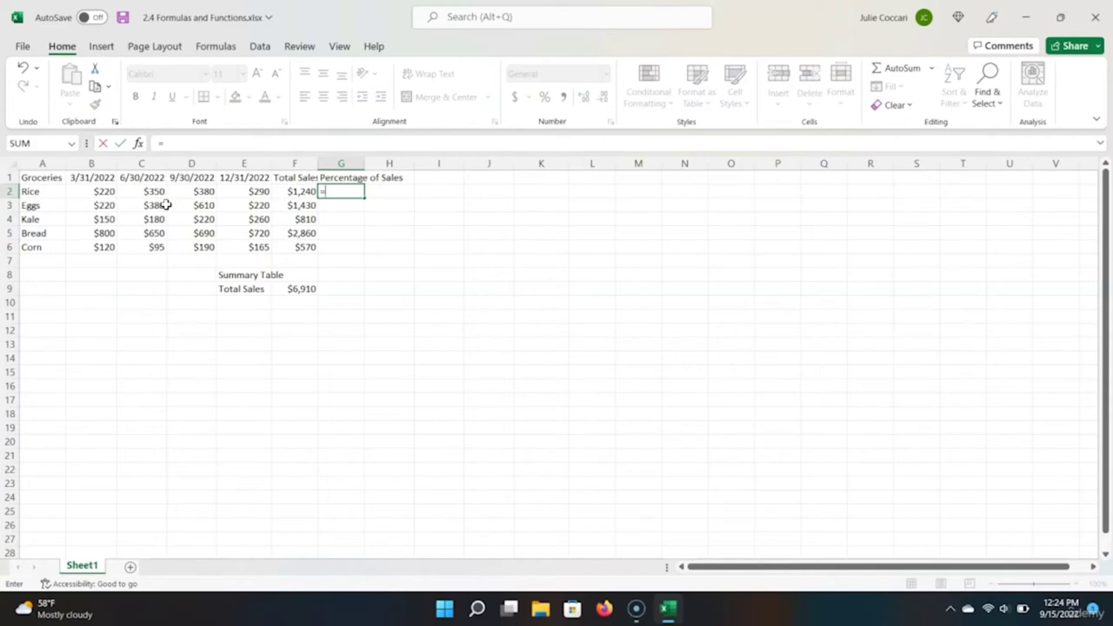
pyautogui.press('Left')
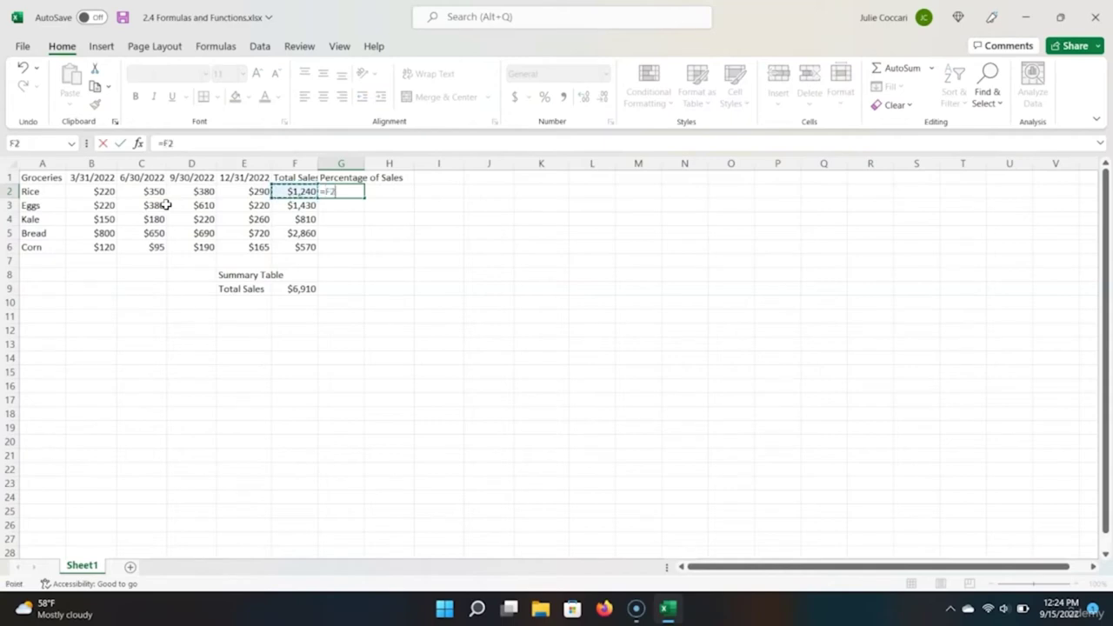
pyautogui.write('/')
pyautogui.click(279, 289)
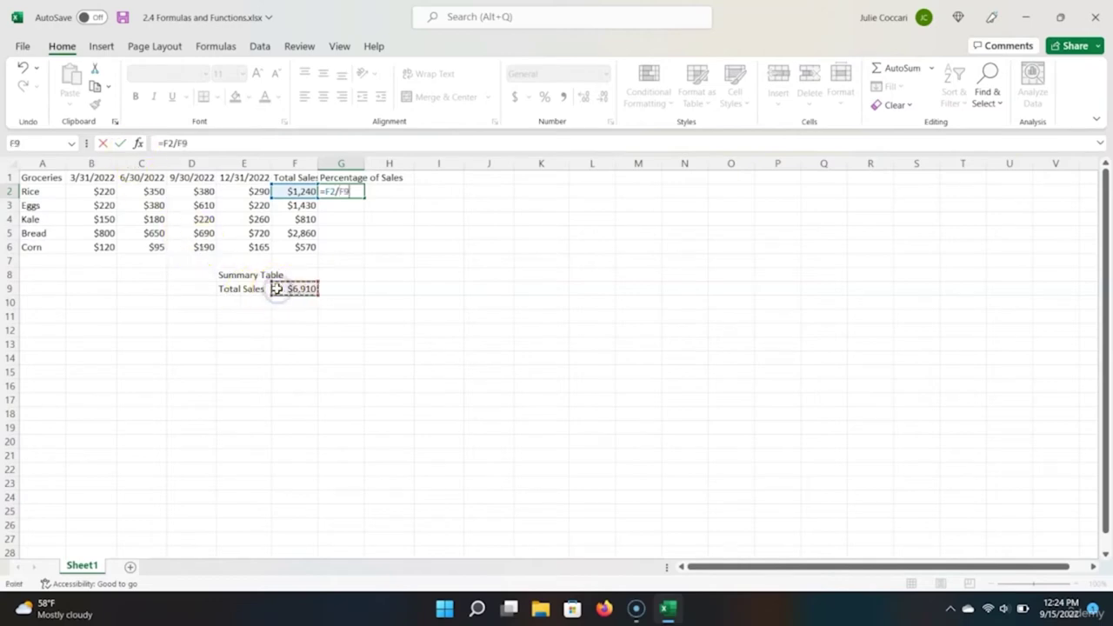
pyautogui.press('Return')
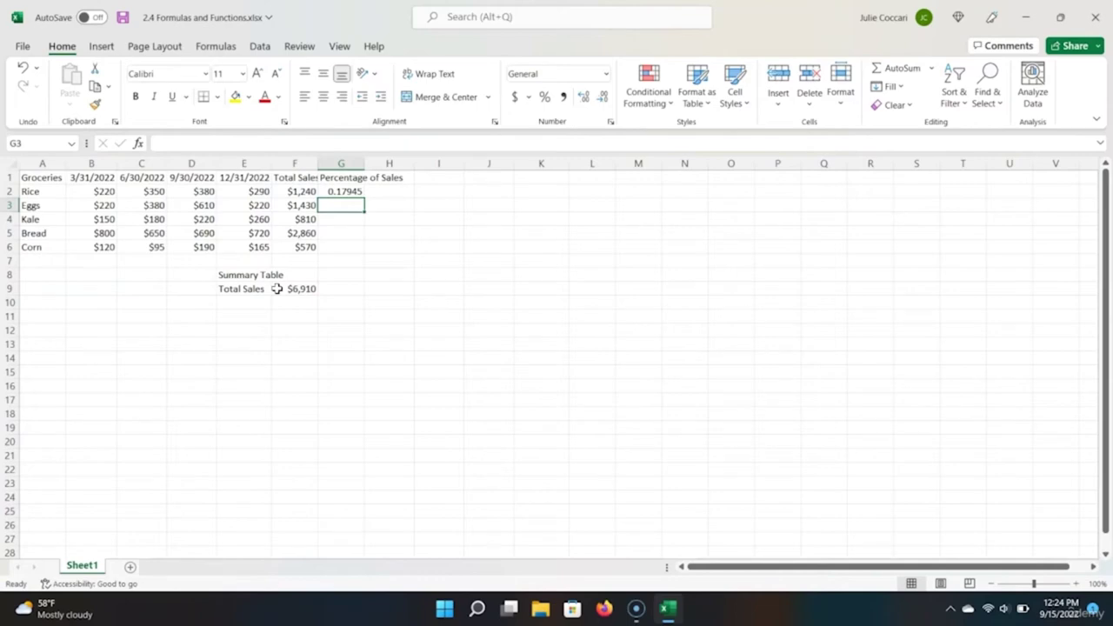
pyautogui.press('Up')
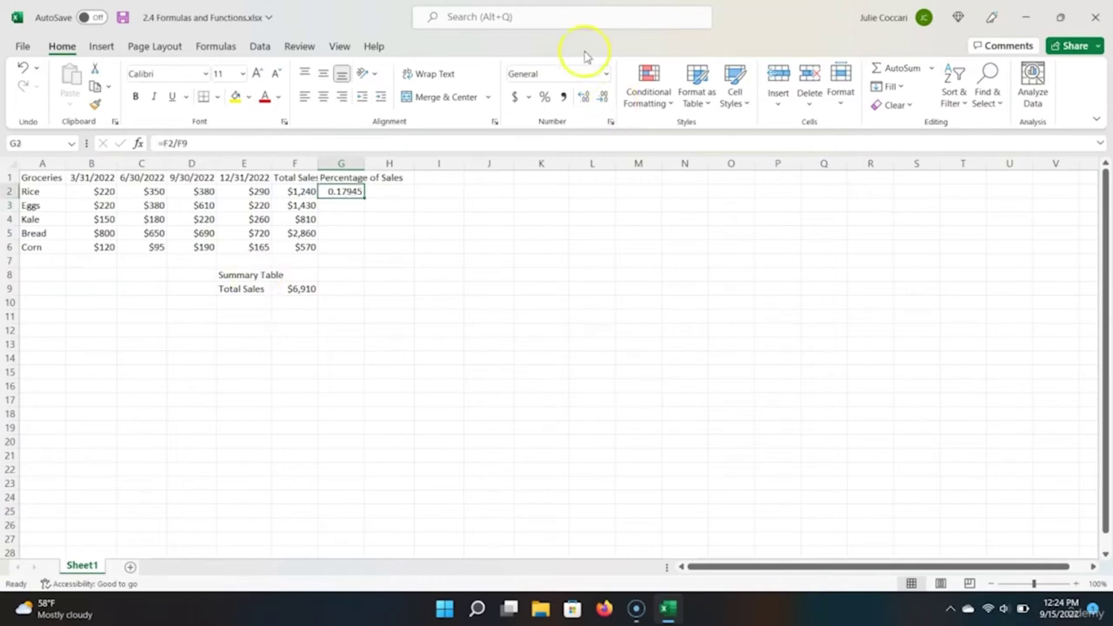
pyautogui.click(606, 73)
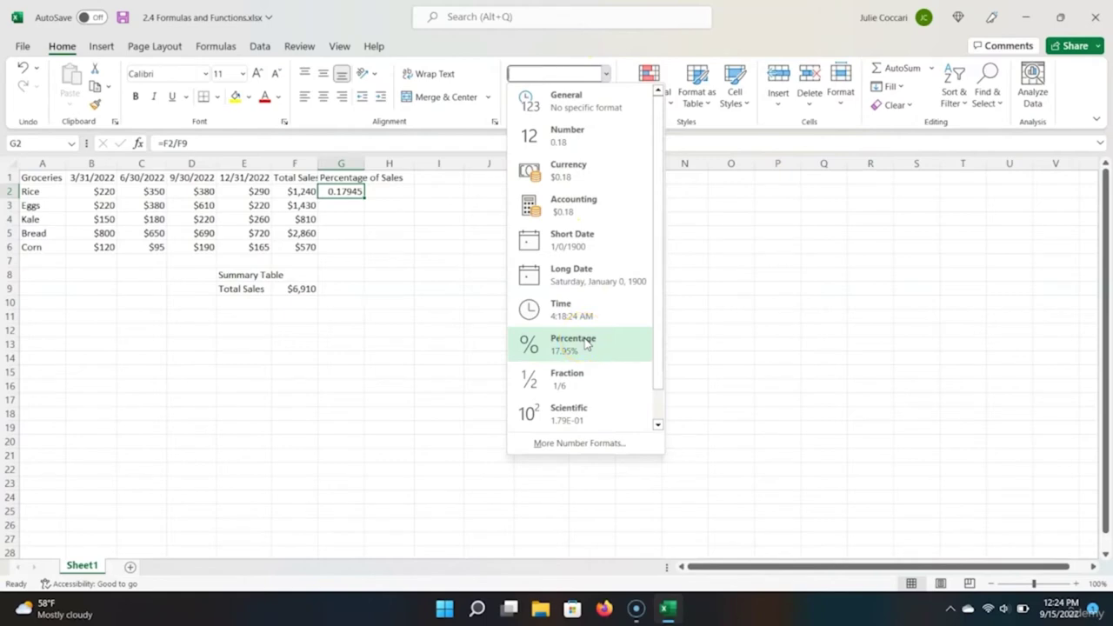
# Step: Format G2 as Percentage so Rice's share reads 17.95%
pyautogui.click(586, 343)
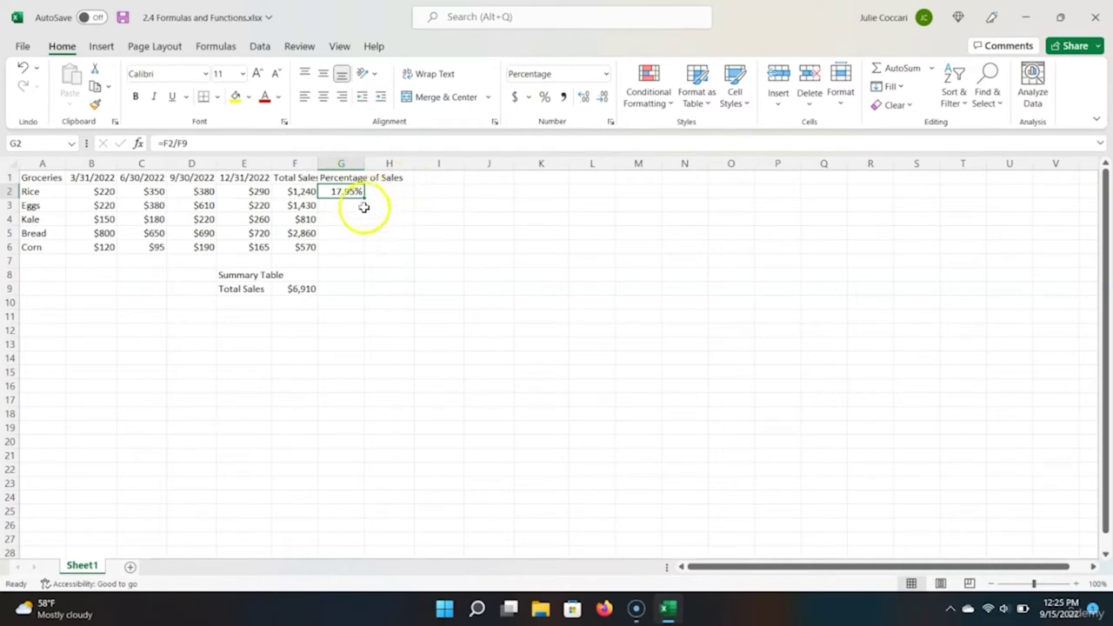
# Step: Fill the share formula down to G6 and compare Eggs' =F3/F10 with Rice's =F2/F9
pyautogui.moveTo(364, 196); pyautogui.dragTo(356, 250)
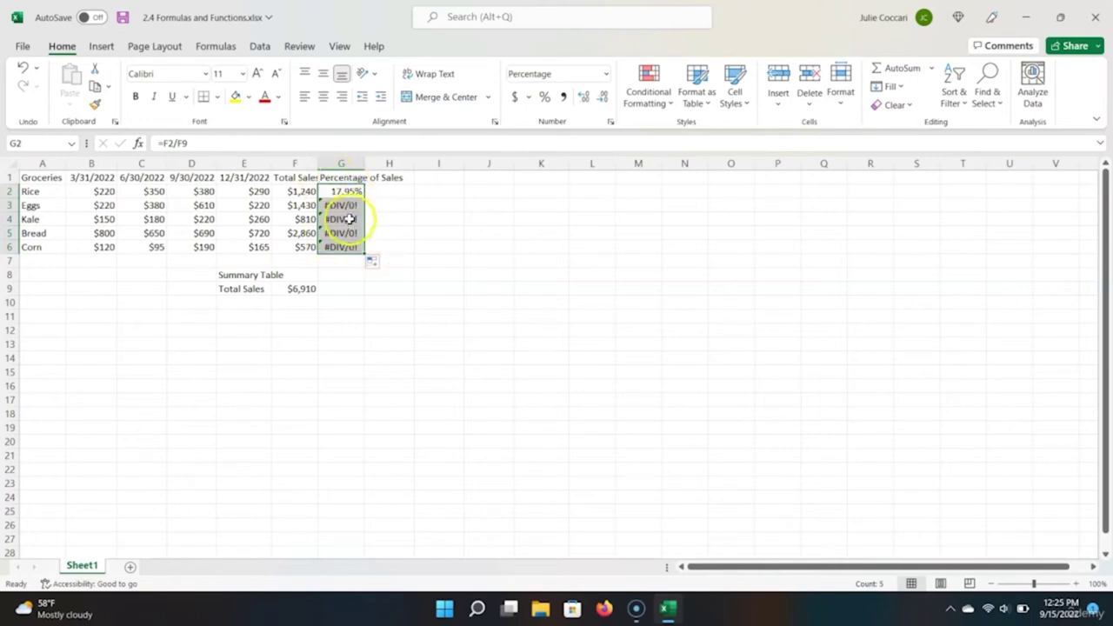
pyautogui.click(348, 207)
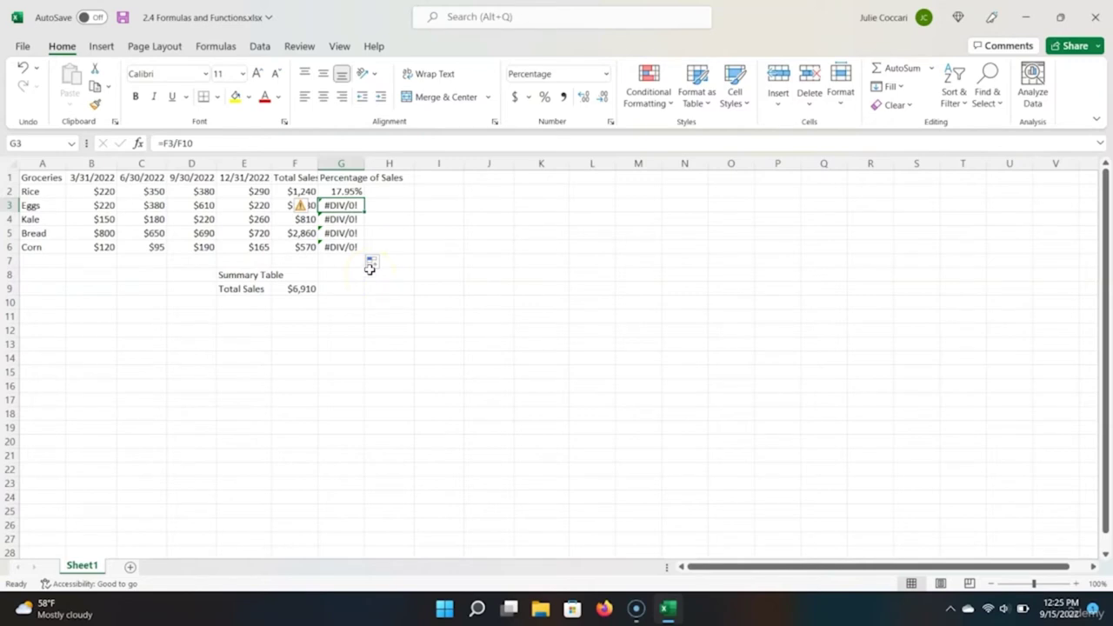
pyautogui.click(346, 200)
pyautogui.click(342, 193)
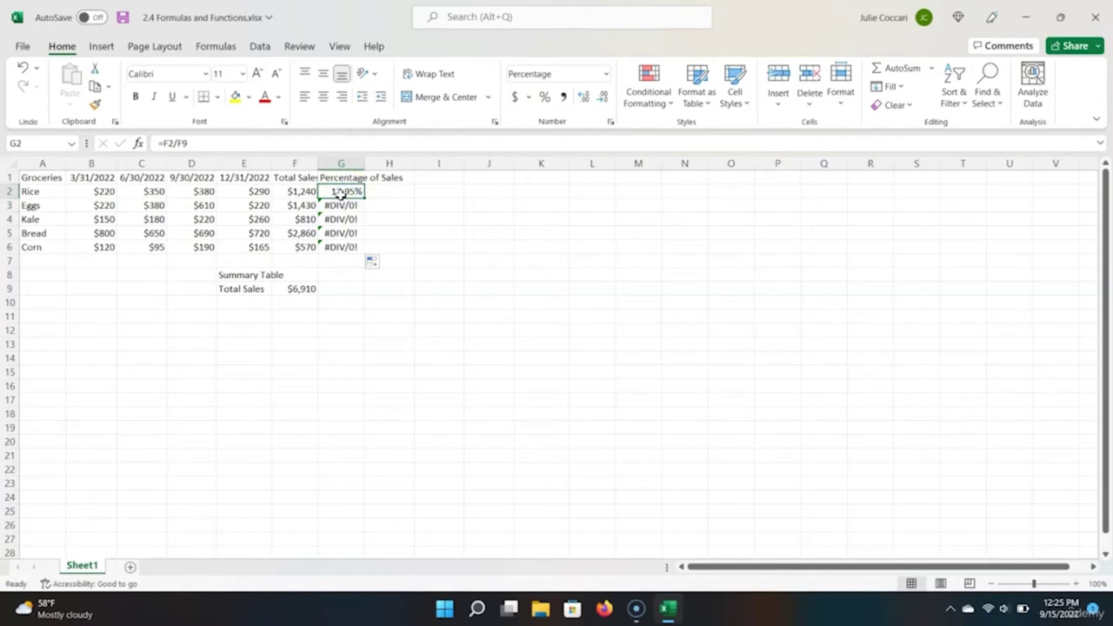
pyautogui.click(341, 200)
pyautogui.click(345, 204)
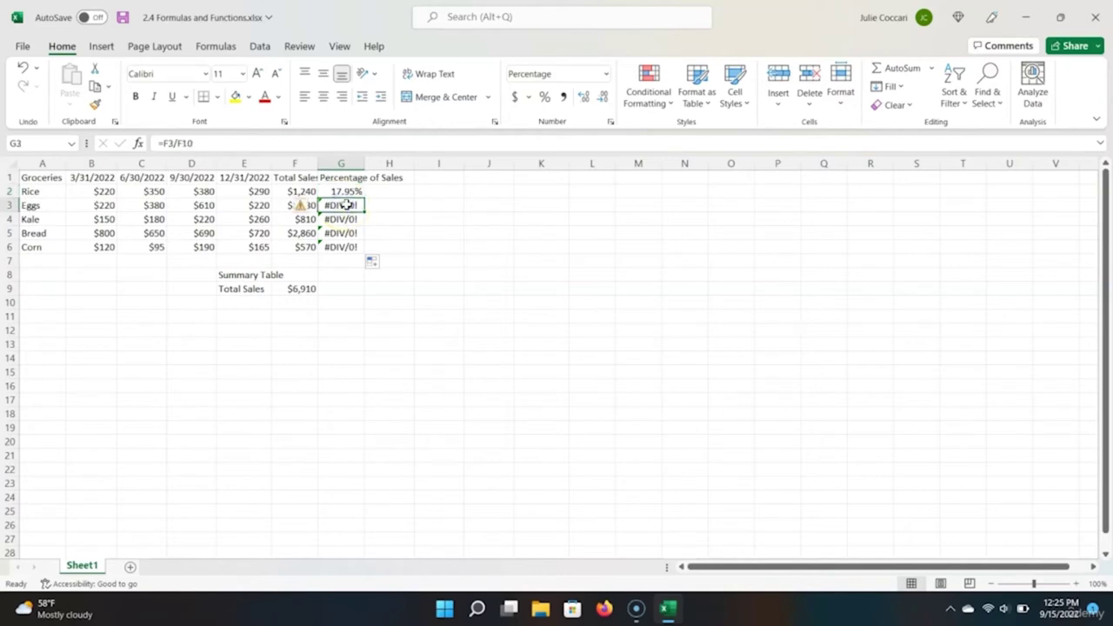
pyautogui.doubleClick(346, 204)
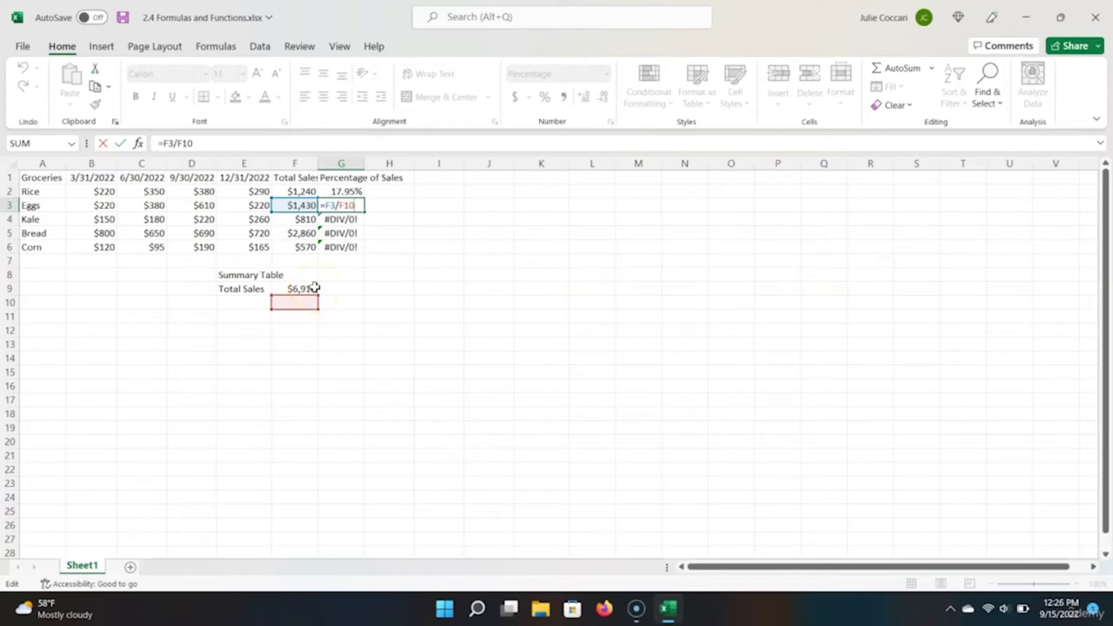
# Step: Change G2 to =F2/$F$9 and refill G3:G6, giving shares from 17.95% to 8.25%
pyautogui.click(302, 302)
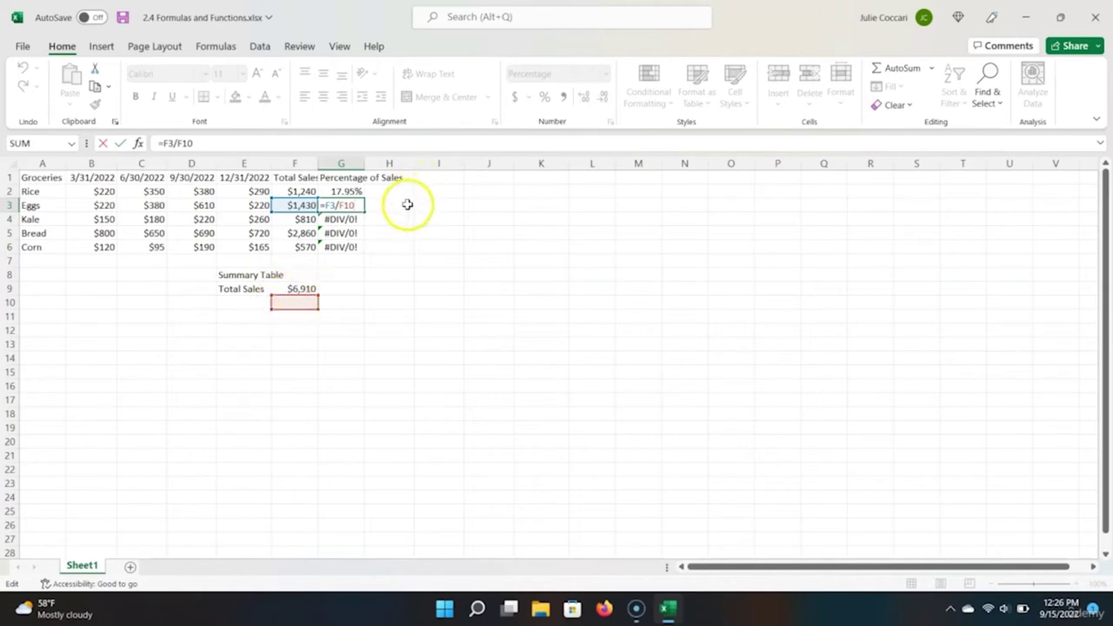
pyautogui.click(348, 191)
pyautogui.doubleClick(348, 192)
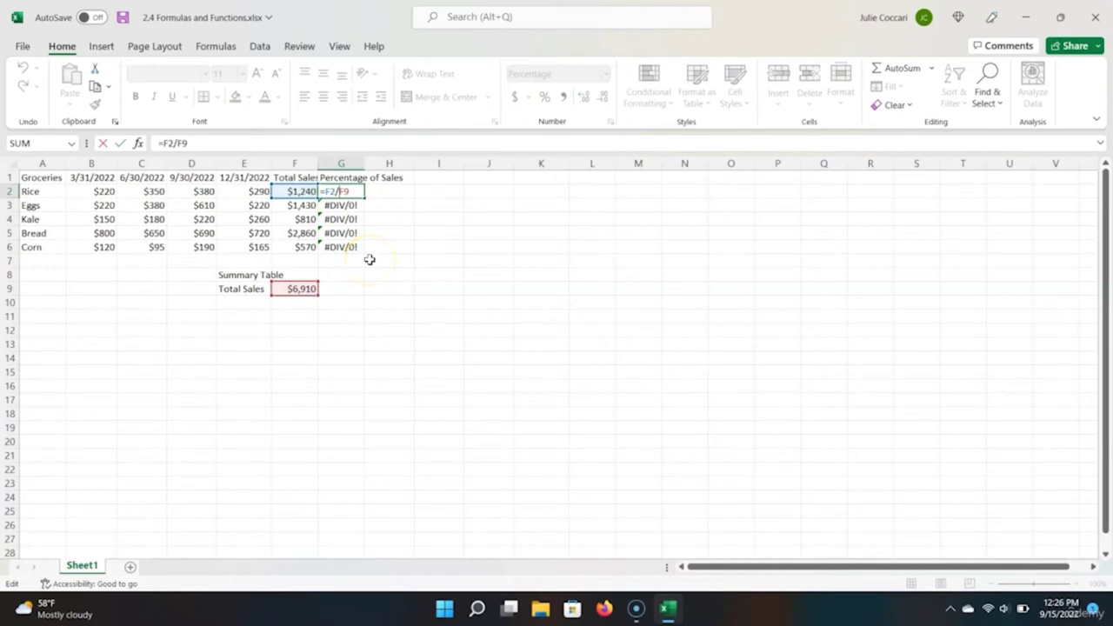
pyautogui.write('$F')
pyautogui.write('$')
pyautogui.hotkey('ctrl', 'Return')
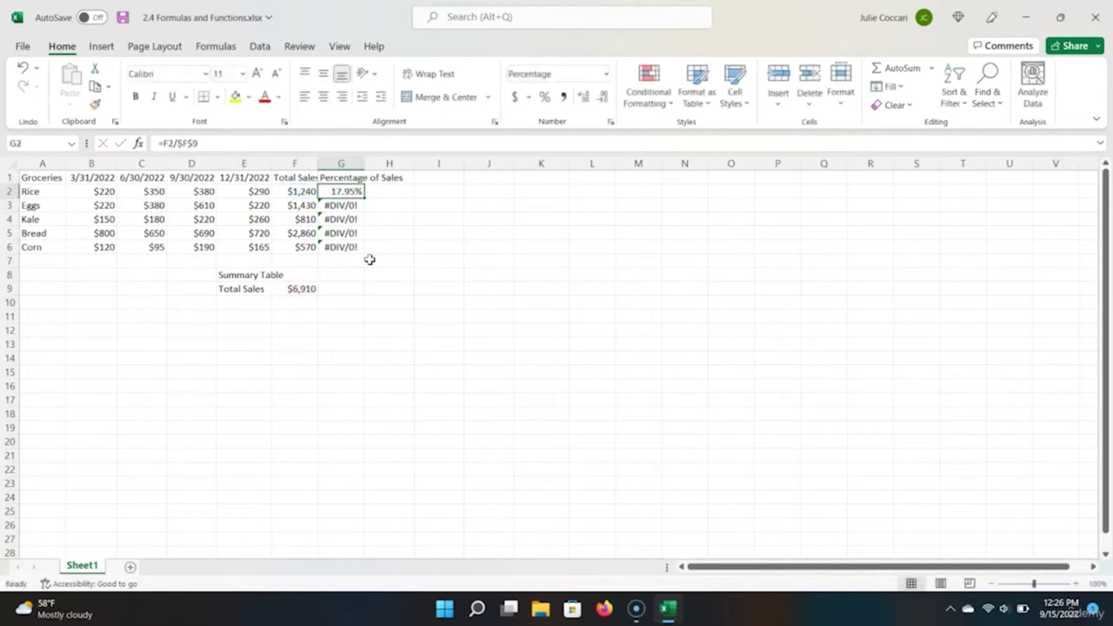
pyautogui.moveTo(365, 198); pyautogui.dragTo(365, 257)
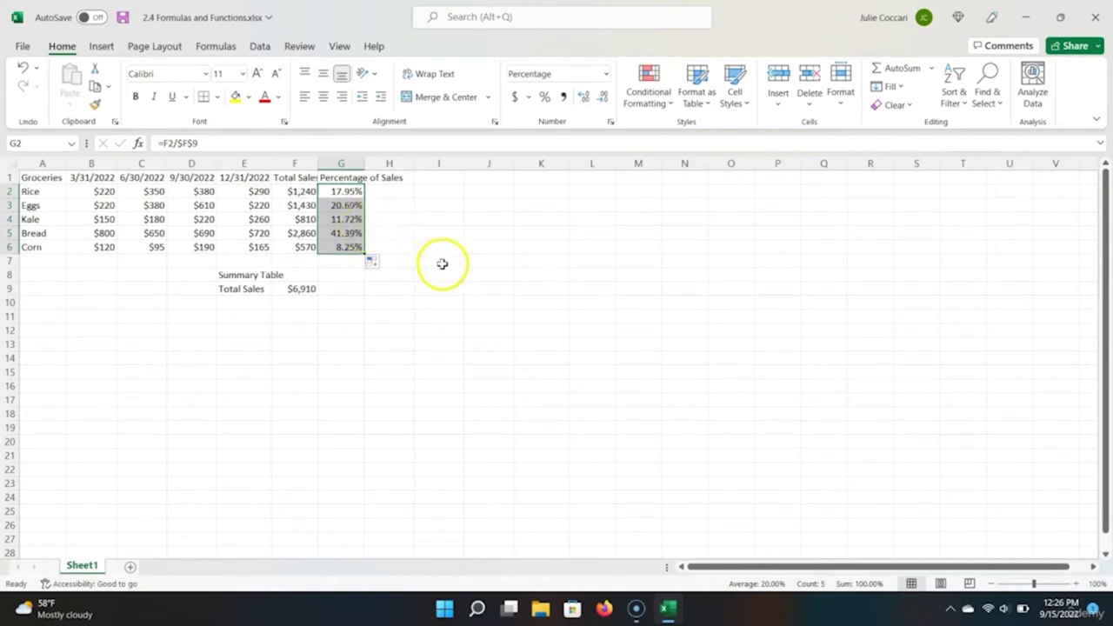
pyautogui.click(349, 204)
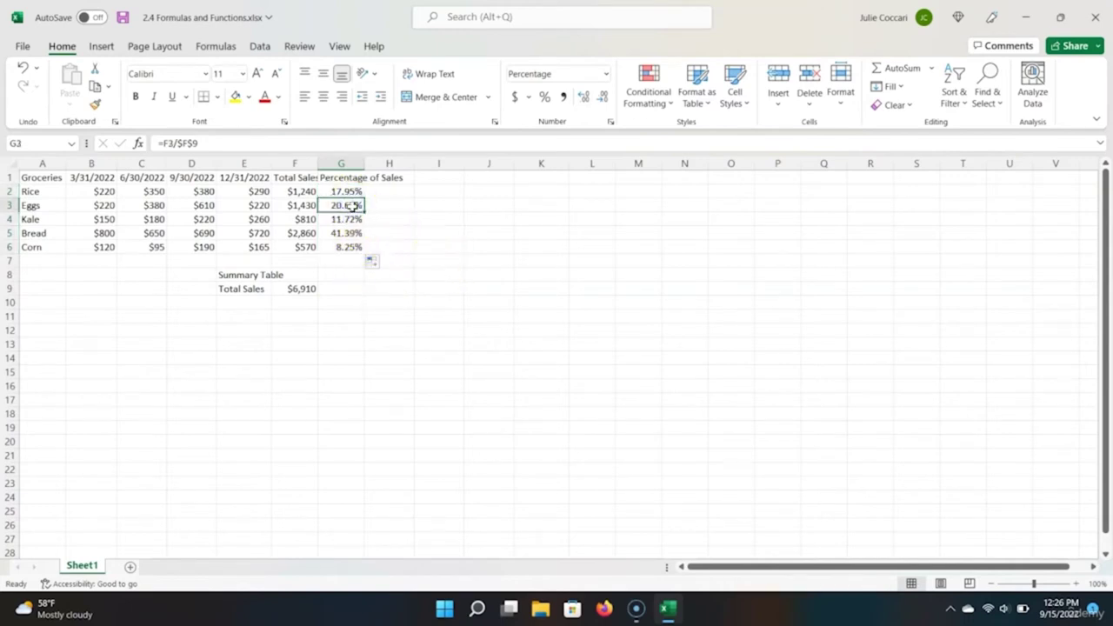
# Step: Confirm the Eggs formula in G3 reads =F3/$F$9, then exit editing
pyautogui.doubleClick(349, 205)
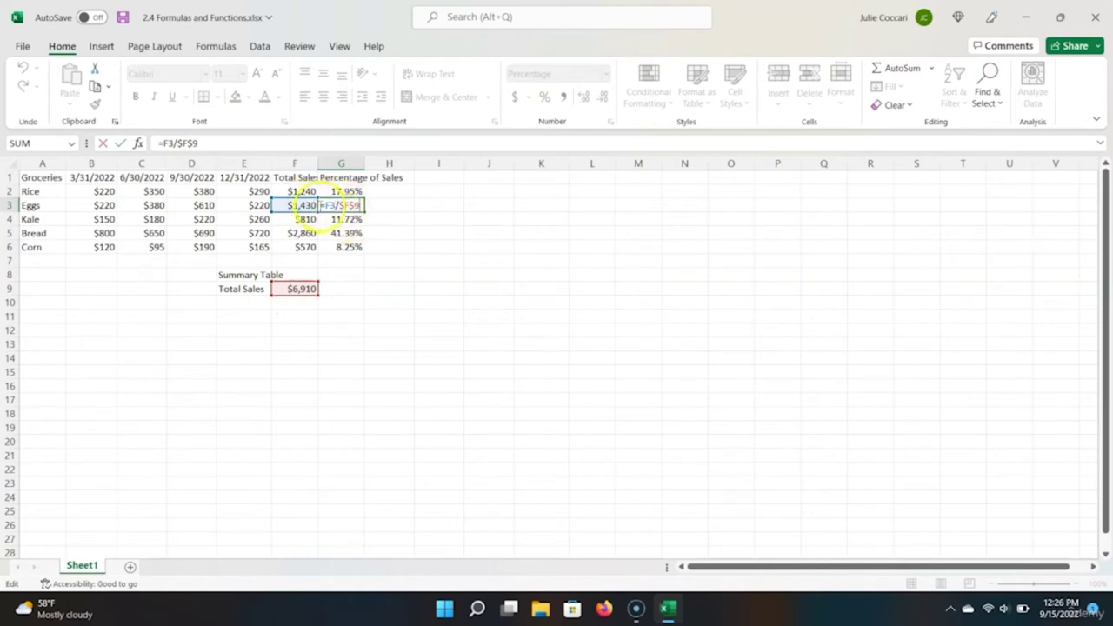
pyautogui.click(333, 207)
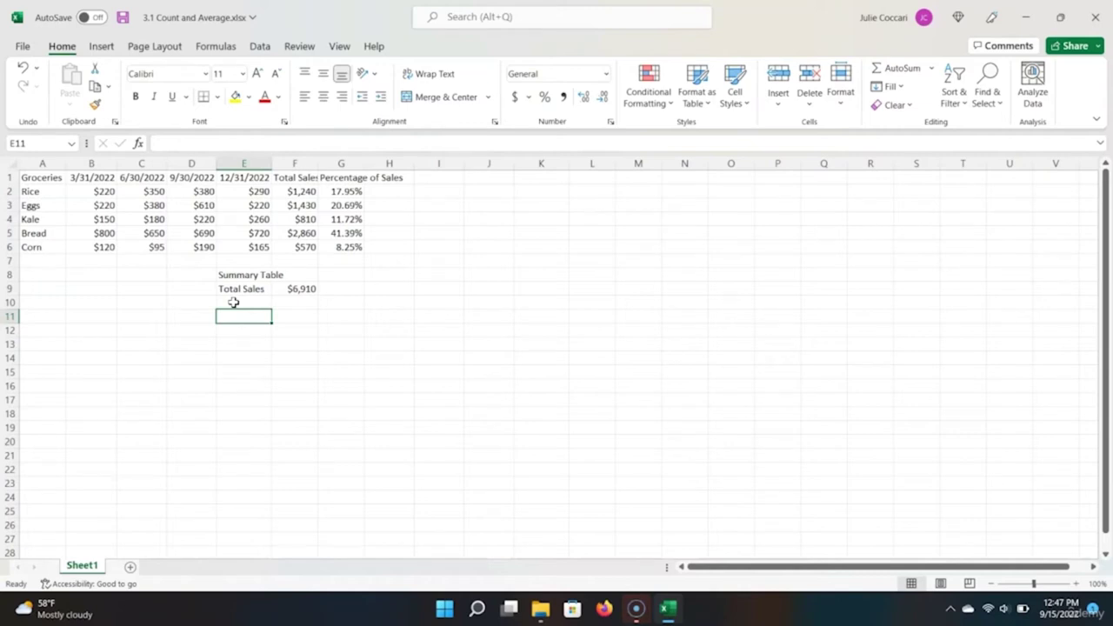
# Step: Label E10 Periods Count and enter =COUNT(B1:E1) in F10, returning 4
pyautogui.click(233, 302)
pyautogui.write('Periods Count')
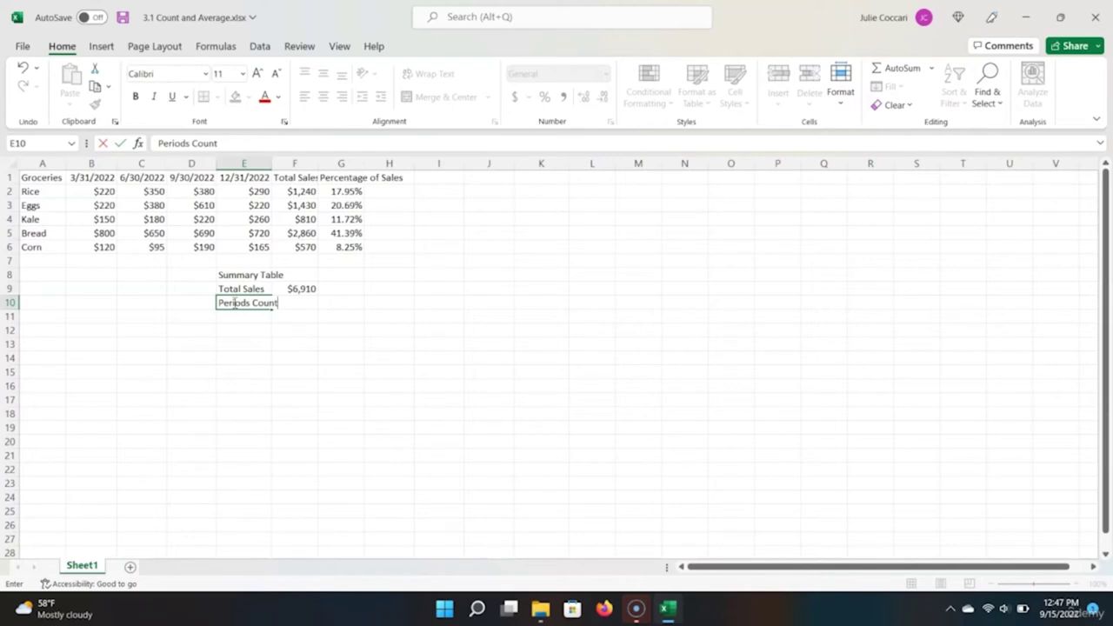
pyautogui.press('Tab')
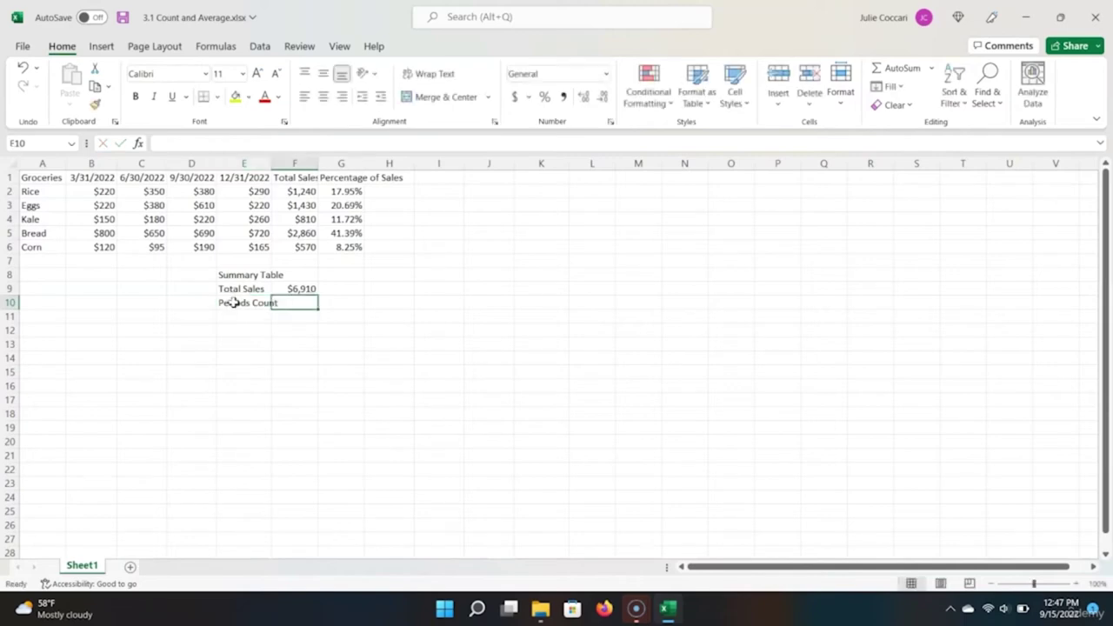
pyautogui.write('=')
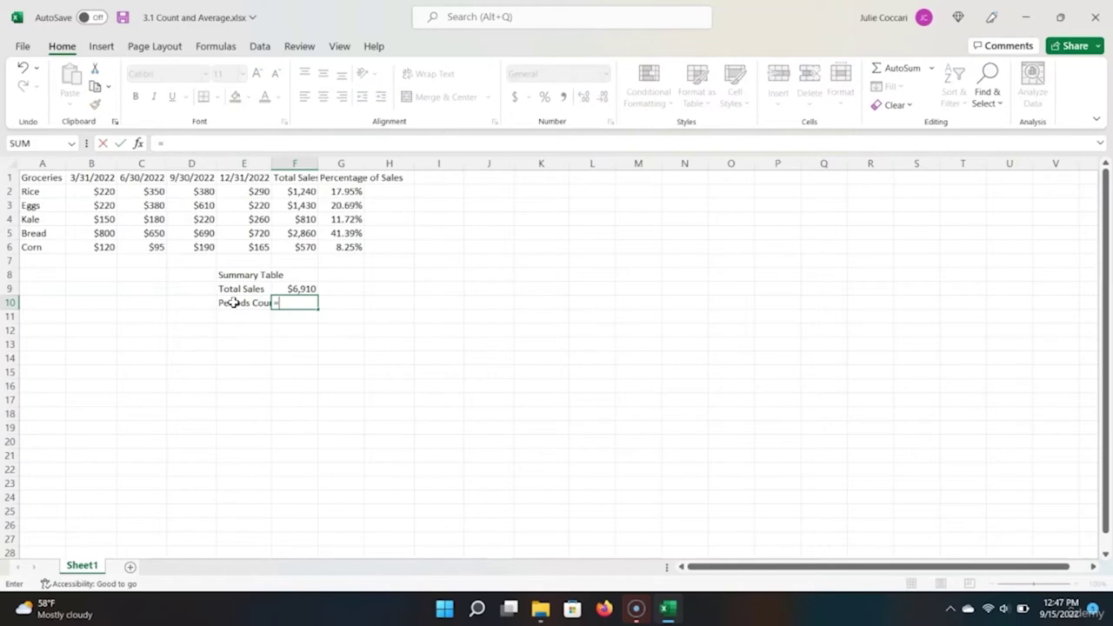
pyautogui.write('count')
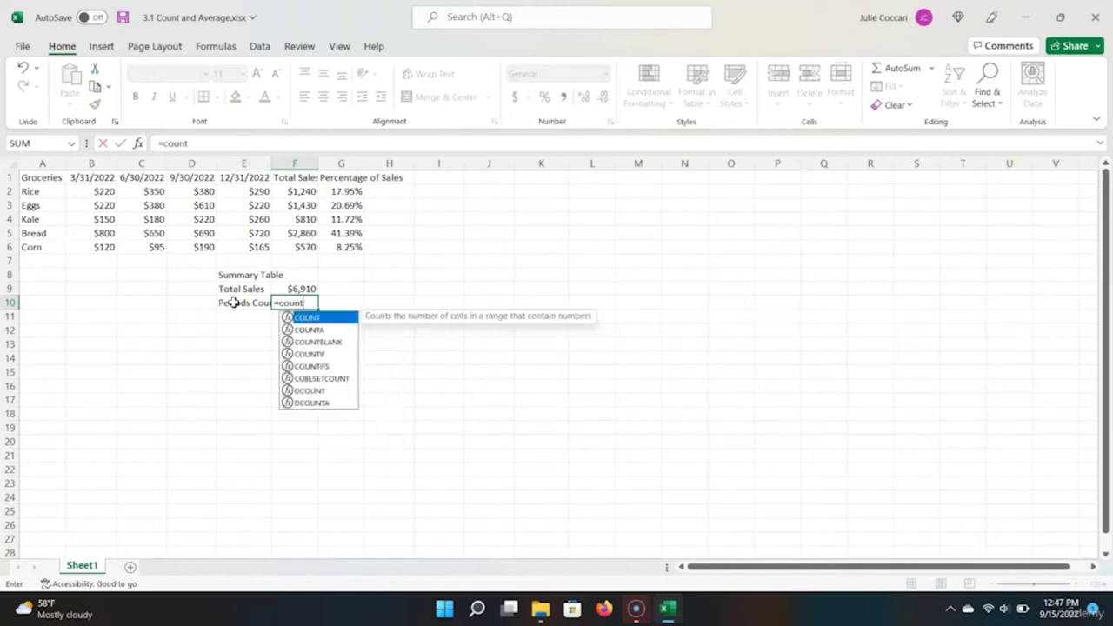
pyautogui.press('Tab')
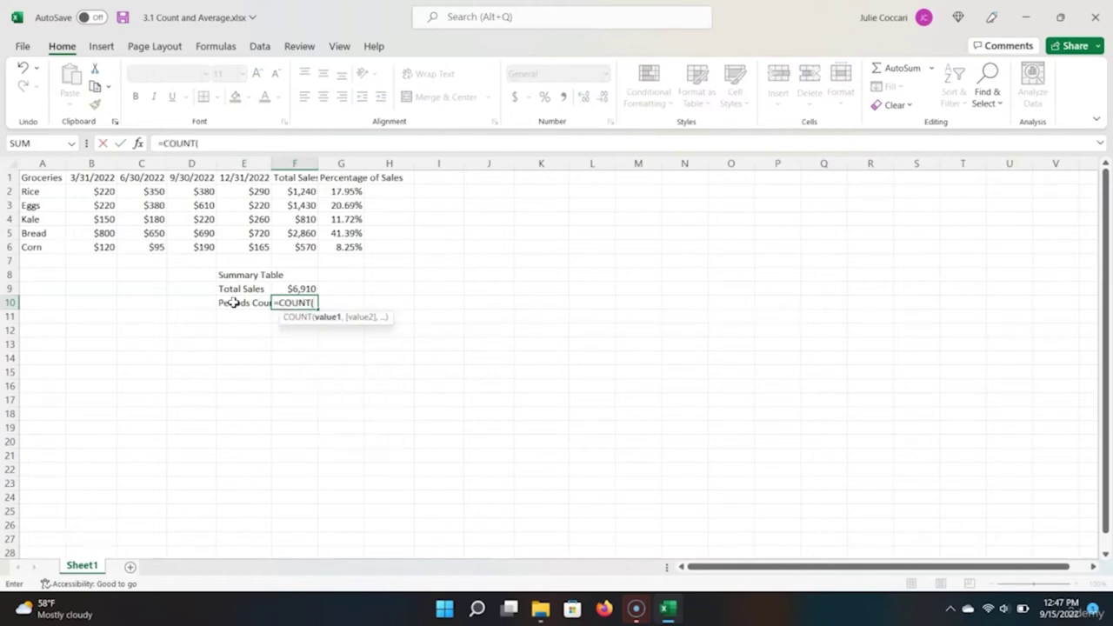
pyautogui.press('Up')
pyautogui.press('Up')
pyautogui.press('Up')
pyautogui.press('Up')
pyautogui.press('Up')
pyautogui.press('Up')
pyautogui.press('Up')
pyautogui.press('Up')
pyautogui.press('Left')
pyautogui.hotkey('shift', 'Left')
pyautogui.hotkey('shift', 'Left')
pyautogui.hotkey('shift', 'Left')
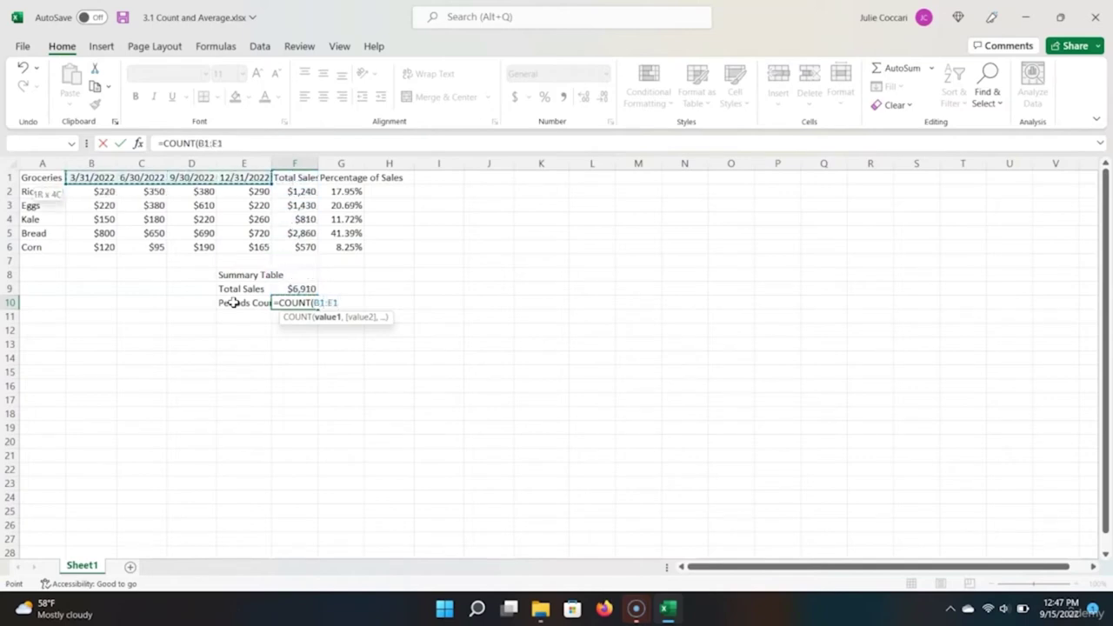
pyautogui.write(')')
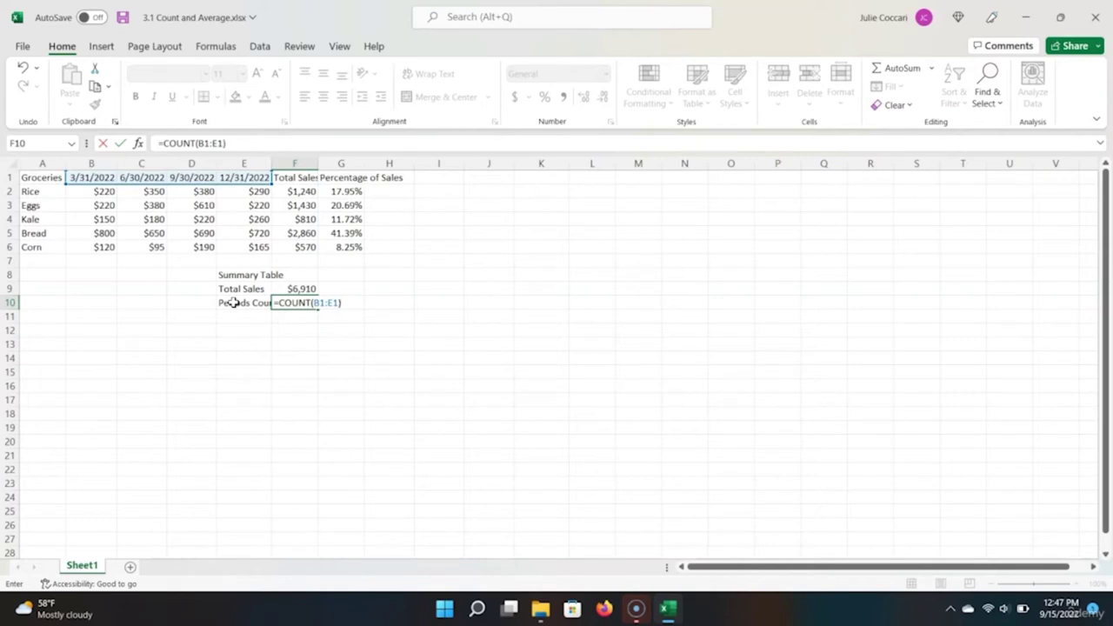
pyautogui.press('Return')
# Step: Clear the Periods Count label and its result from E10:F10
pyautogui.click(234, 302)
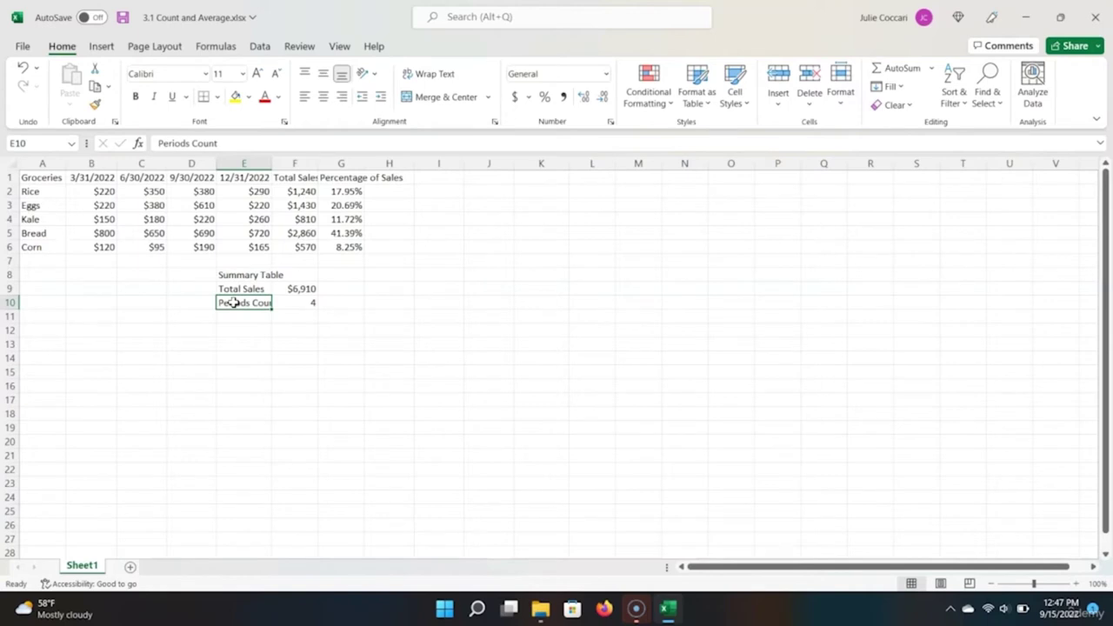
pyautogui.hotkey('shift', 'Right')
pyautogui.press('Delete')
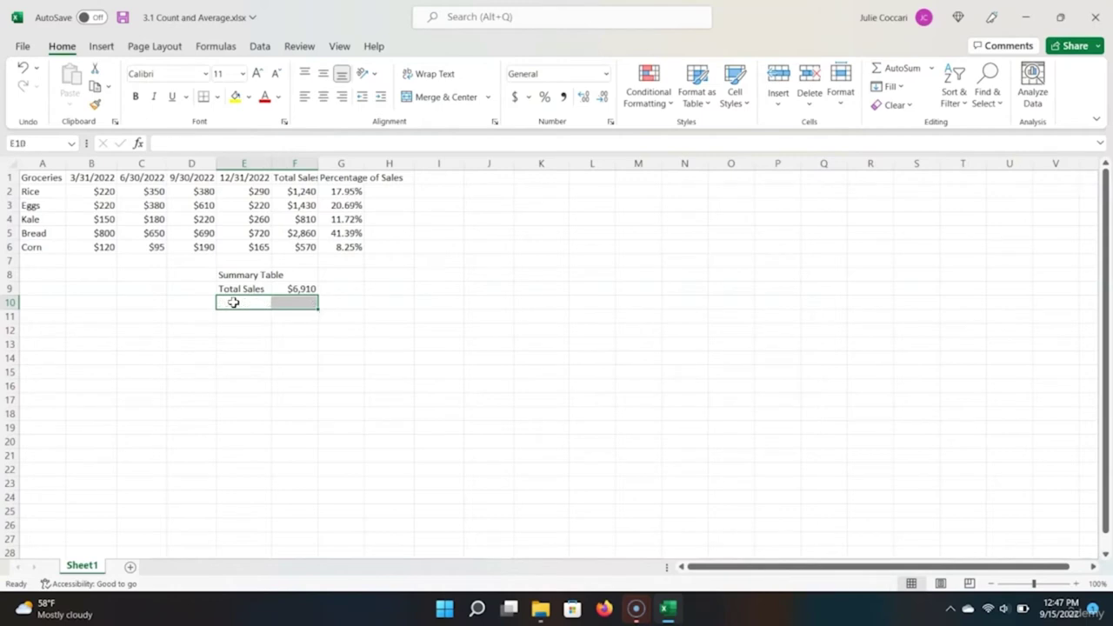
# Step: Type the heading Average Monthly Sales in H1, then select the row 1 headings A1:H1
pyautogui.press('Up')
pyautogui.press('Up')
pyautogui.press('Up')
pyautogui.press('Down')
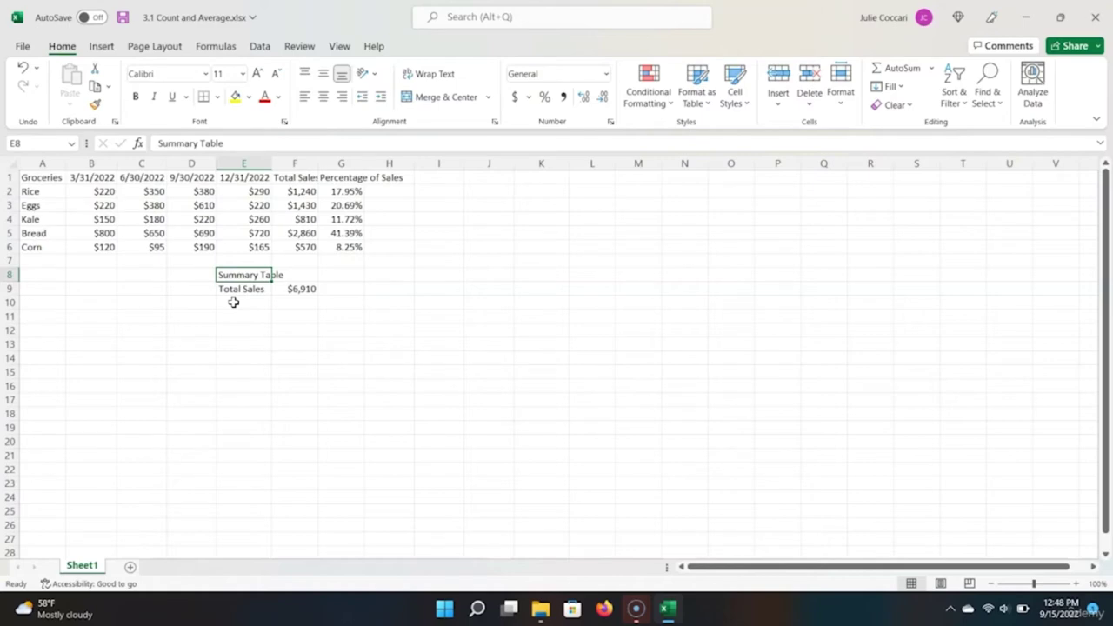
pyautogui.press('Right')
pyautogui.press('Right')
pyautogui.press('Right')
pyautogui.press('Up')
pyautogui.press('Up')
pyautogui.press('Up')
pyautogui.press('Up')
pyautogui.press('Up')
pyautogui.press('Up')
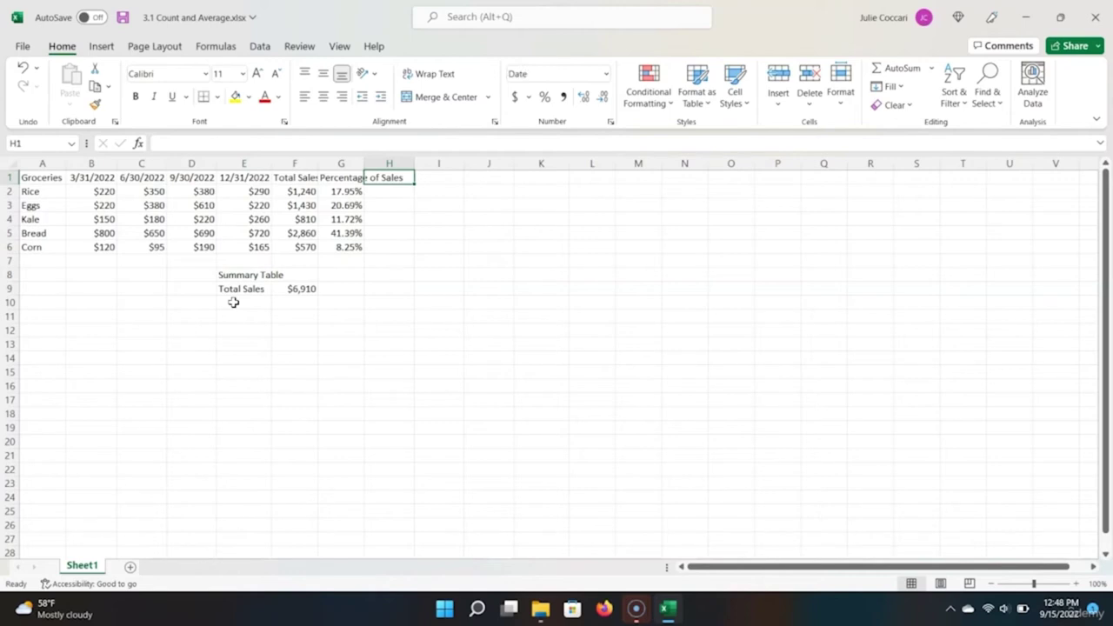
pyautogui.write('Average Monthly Sales')
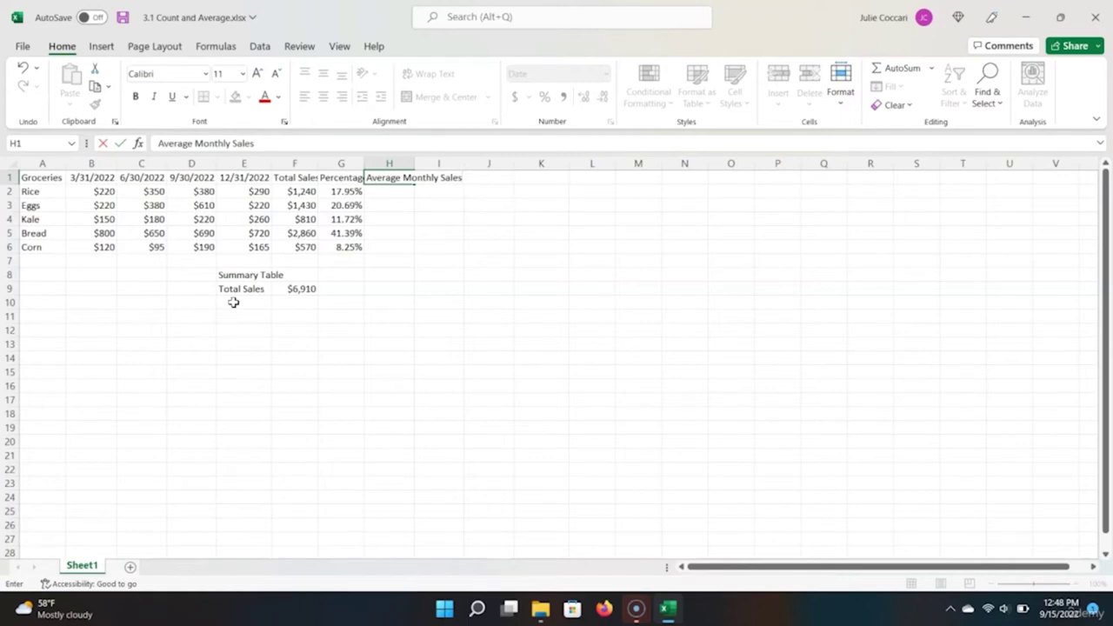
pyautogui.press('Return')
pyautogui.press('Up')
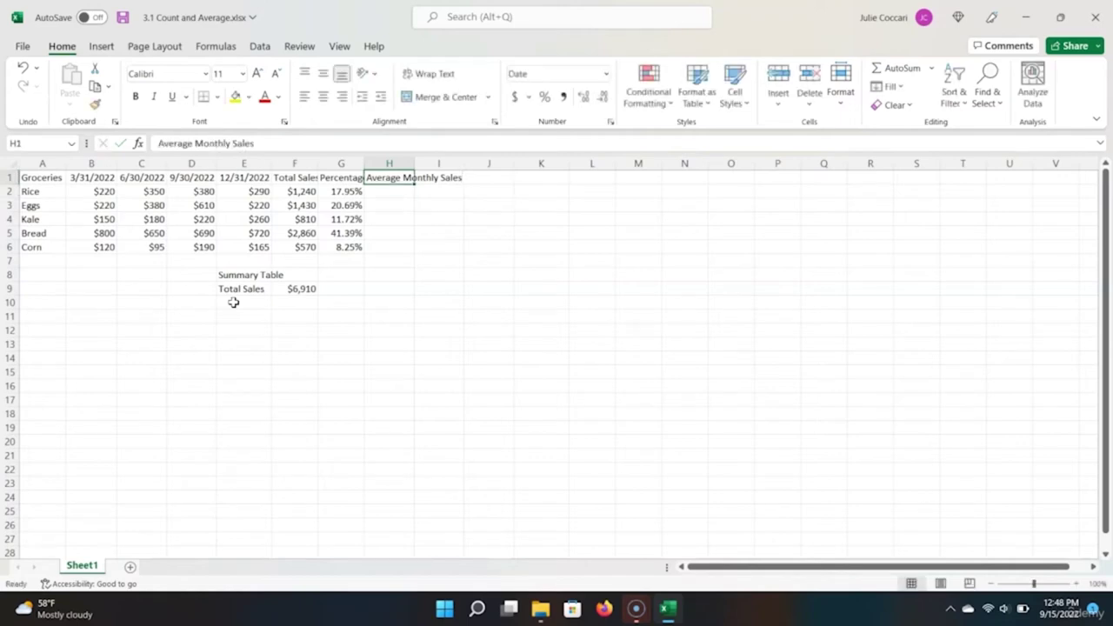
pyautogui.hotkey('shift', 'Left')
pyautogui.hotkey('shift', 'Left')
pyautogui.hotkey('shift', 'Left')
pyautogui.hotkey('shift', 'Left')
pyautogui.hotkey('shift', 'Left')
pyautogui.hotkey('shift', 'Left')
pyautogui.hotkey('shift', 'Left')
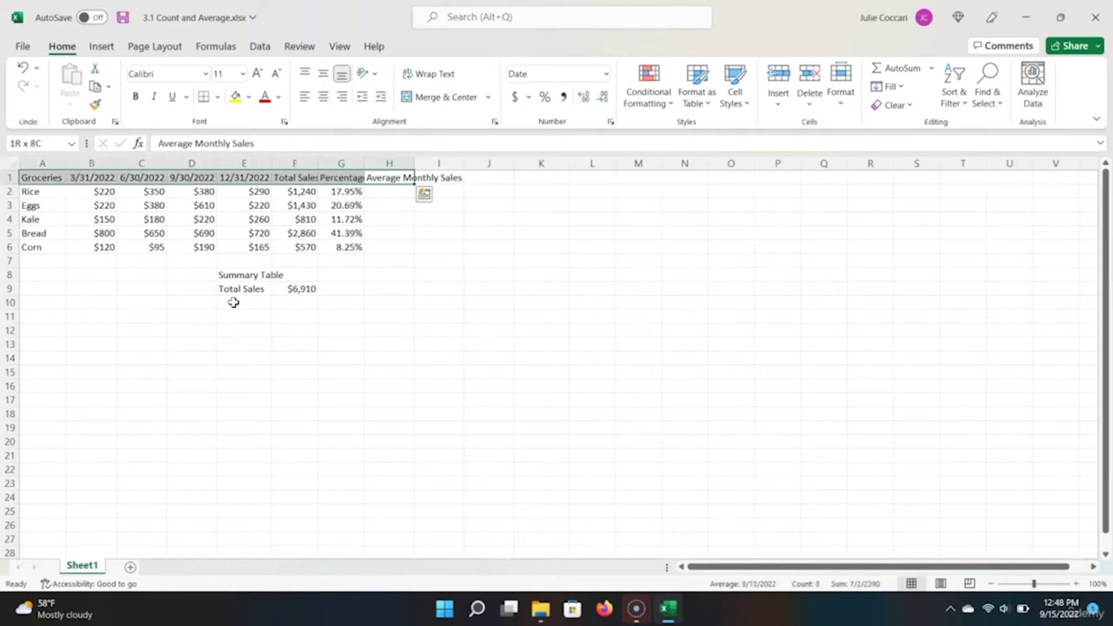
# Step: Apply Wrap Text to headings A1:H1 so titles like Average Monthly Sales fit
pyautogui.click(429, 75)
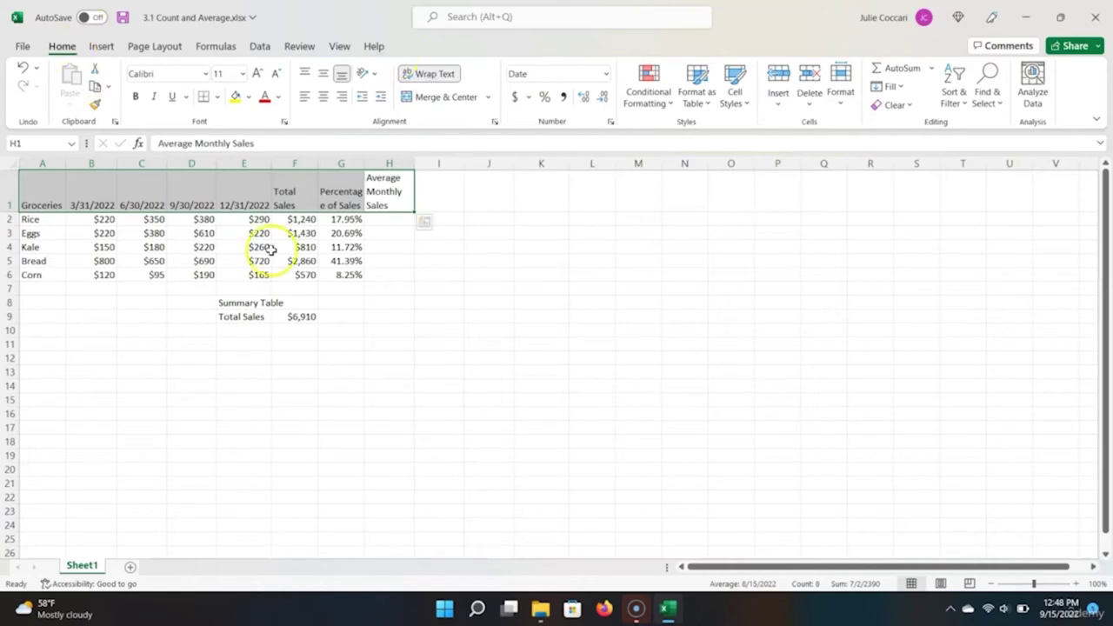
pyautogui.click(302, 223)
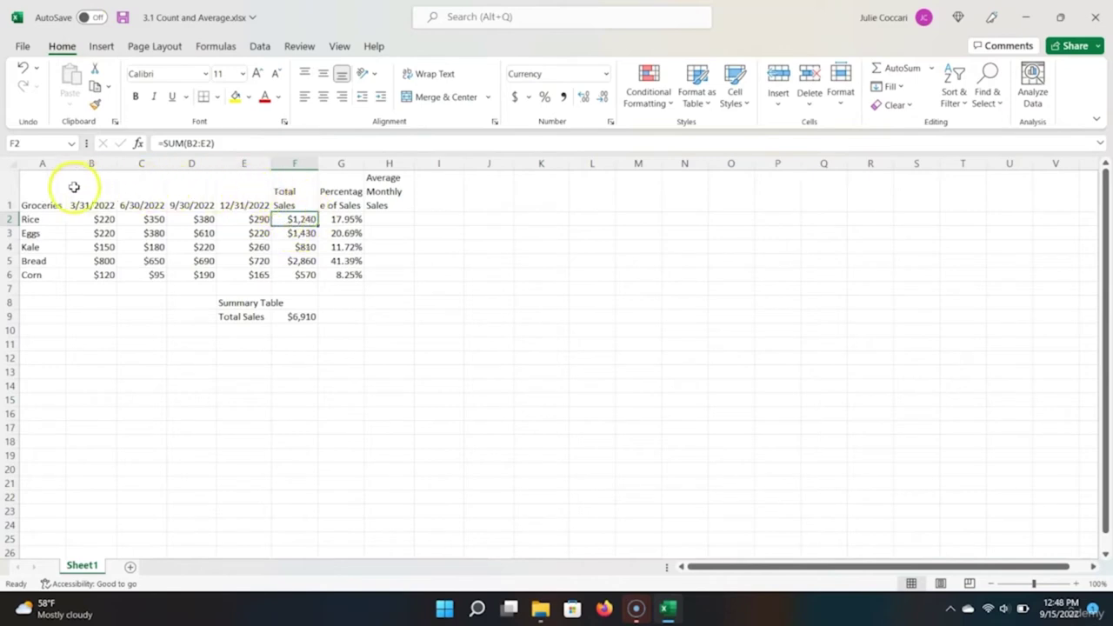
# Step: Enter =F2/COUNT($B$1:$E$1) in H2 for Rice's average monthly sales, $310
pyautogui.click(368, 220)
pyautogui.write('=')
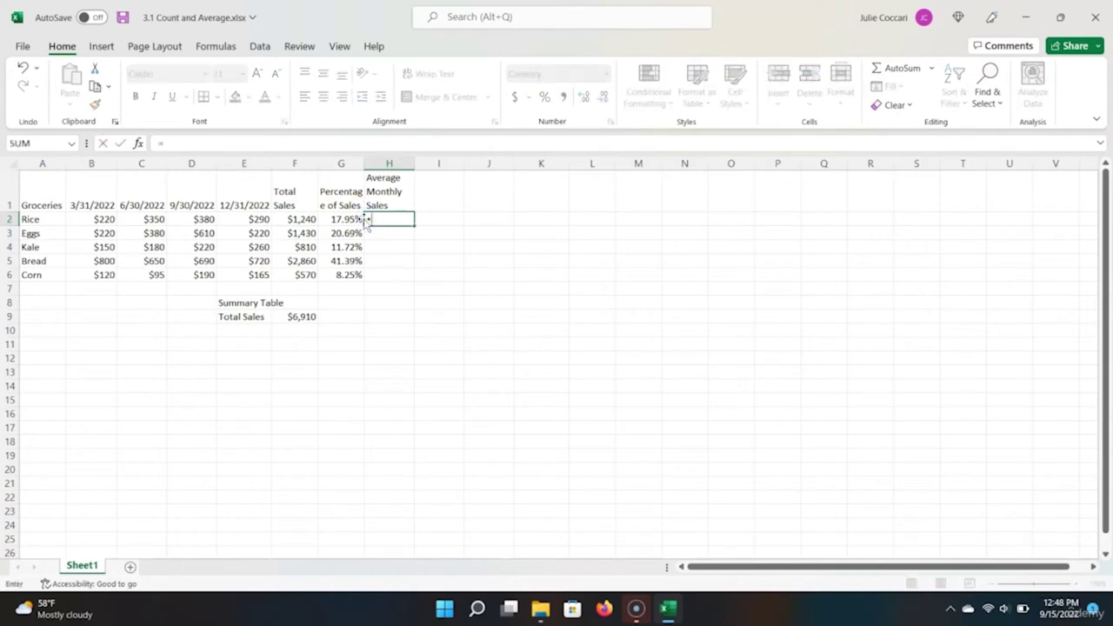
pyautogui.press('Left')
pyautogui.press('Left')
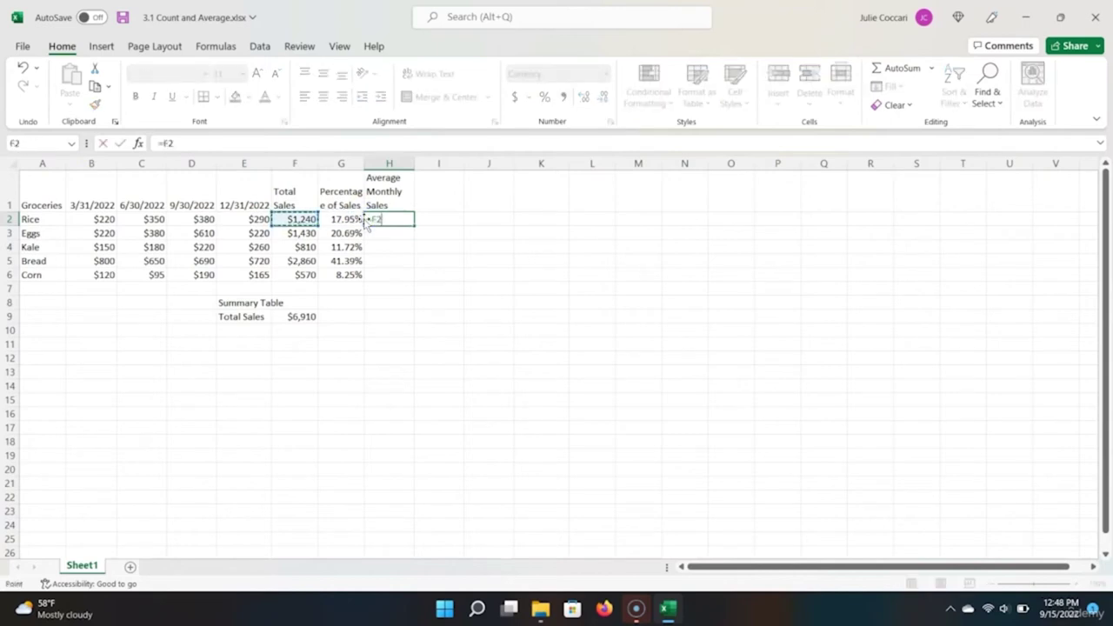
pyautogui.write('/cou')
pyautogui.press('Tab')
pyautogui.press('Up')
pyautogui.press('Left')
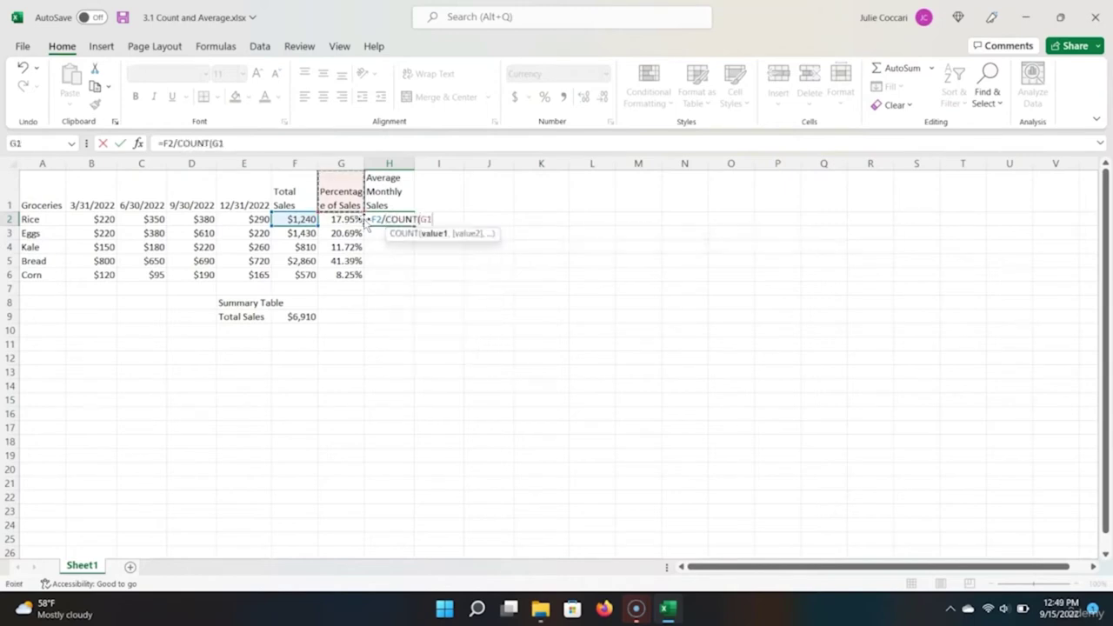
pyautogui.press('Left')
pyautogui.press('Left')
pyautogui.hotkey('shift', 'Left')
pyautogui.hotkey('shift', 'Left')
pyautogui.hotkey('shift', 'Left')
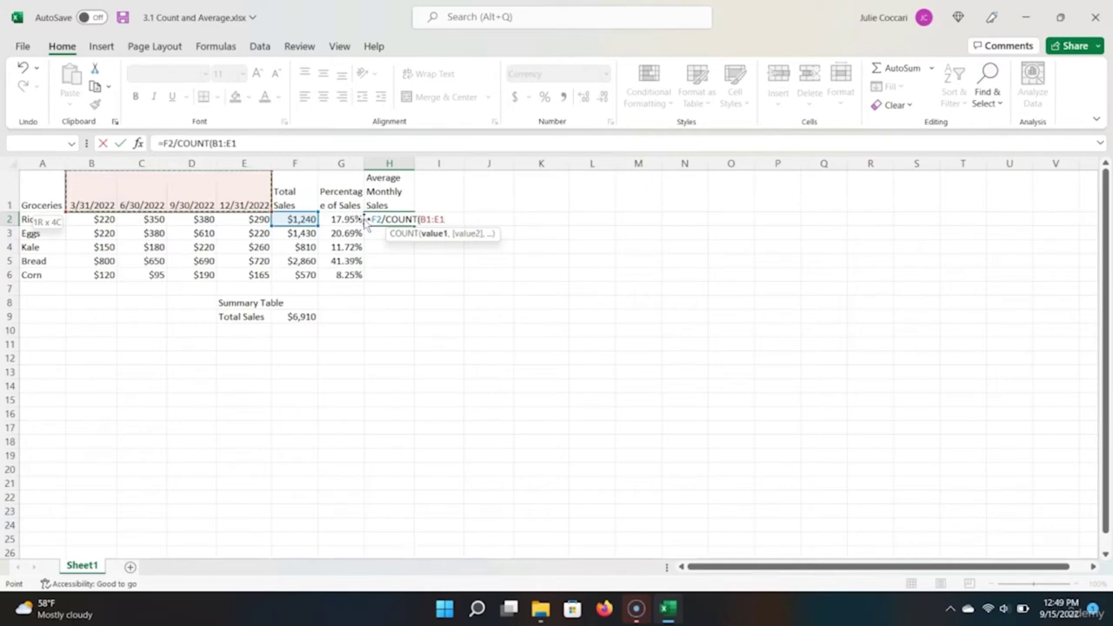
pyautogui.press('F4')
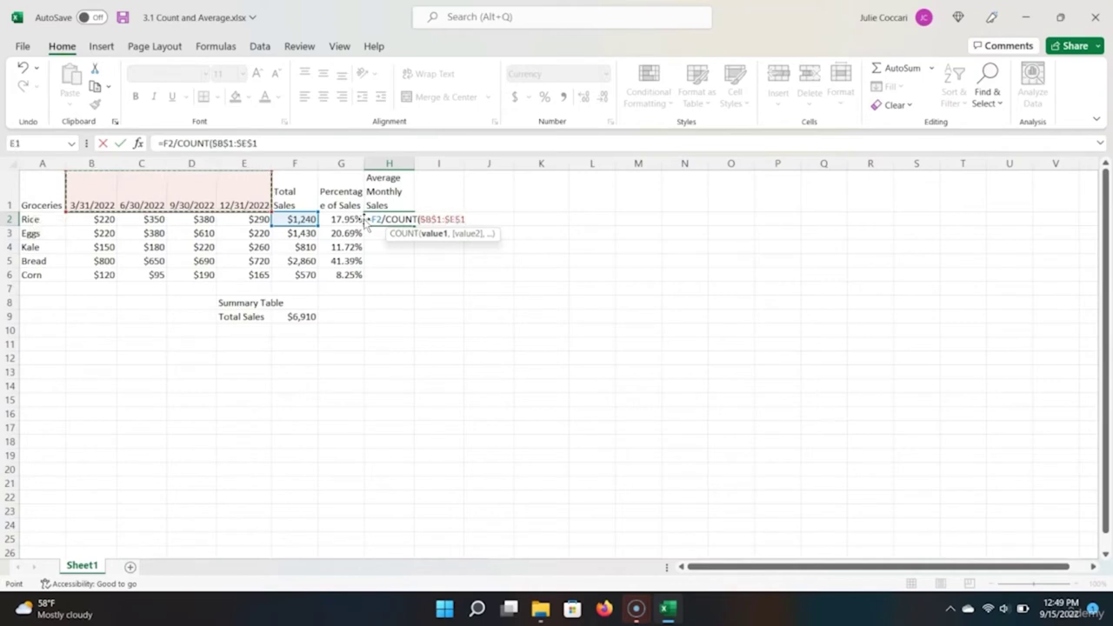
pyautogui.write(')')
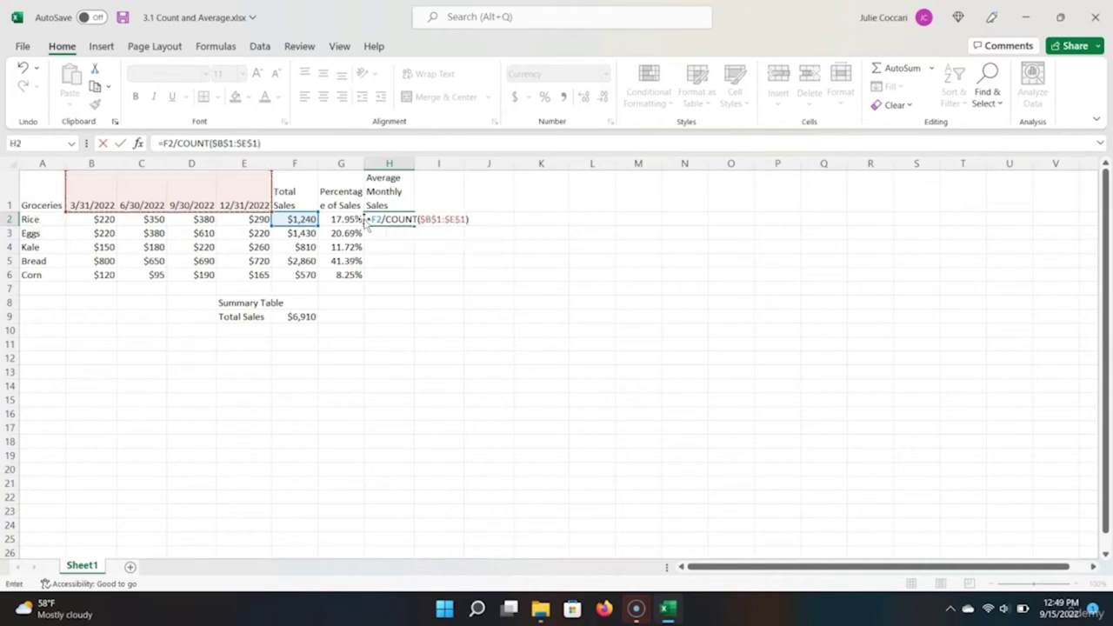
pyautogui.press('Return')
# Step: Fill the average formula down to H6 and review H2's formula
pyautogui.click(405, 219)
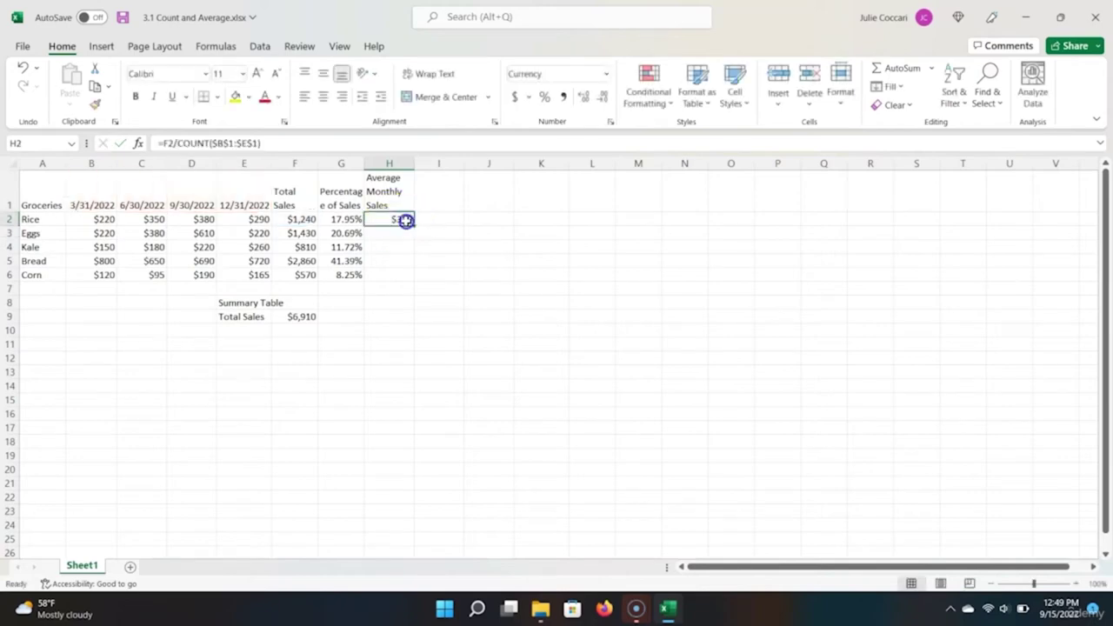
pyautogui.moveTo(414, 221); pyautogui.dragTo(415, 278)
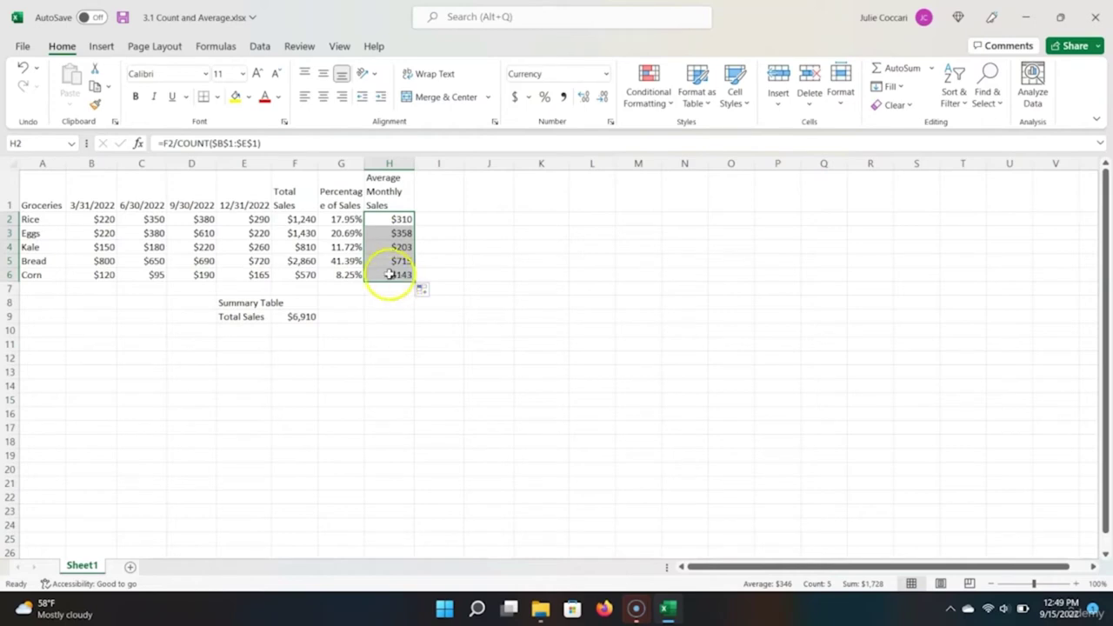
pyautogui.click(400, 218)
pyautogui.doubleClick(401, 219)
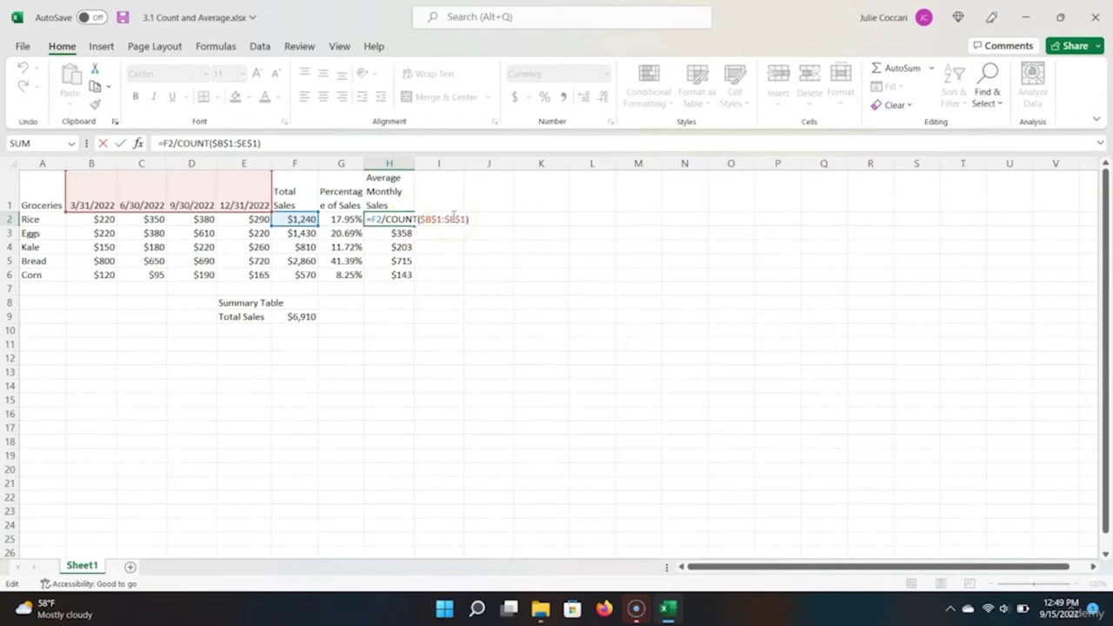
pyautogui.click(410, 232)
pyautogui.click(408, 220)
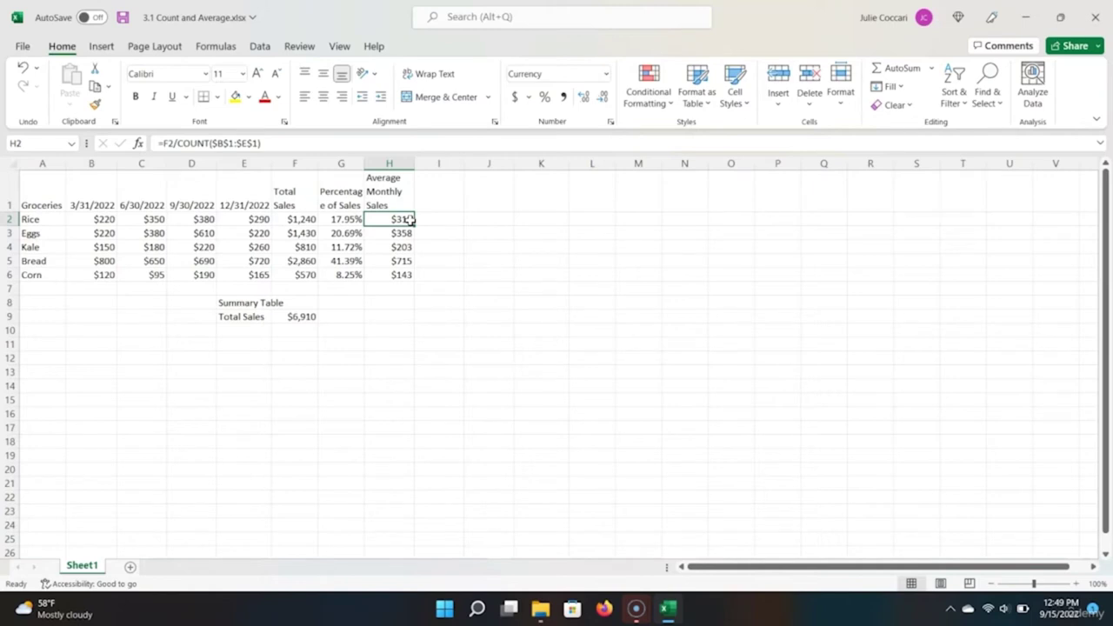
# Step: Replace H2's formula with =AVERAGE(B2:E2) over Rice's quarterly values
pyautogui.write('=aver')
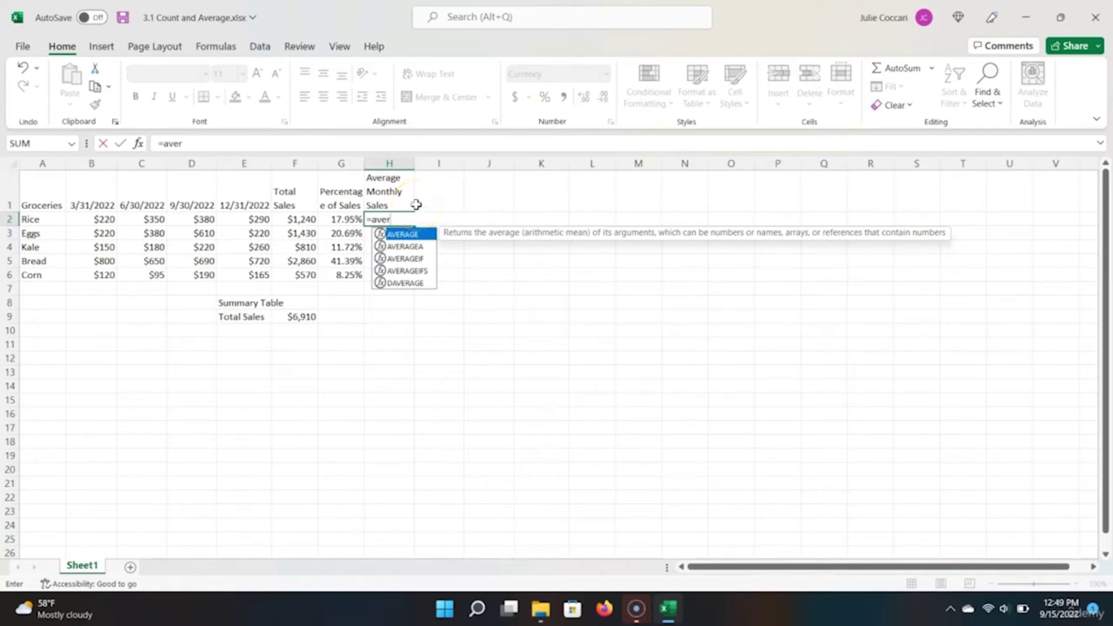
pyautogui.press('Tab')
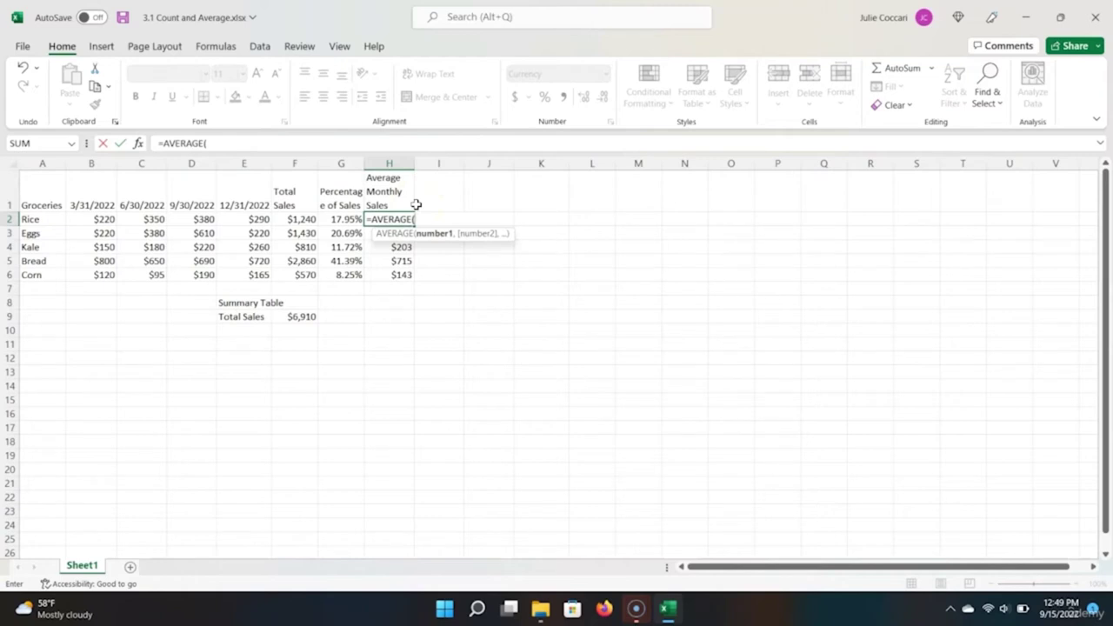
pyautogui.press('Left')
pyautogui.press('Left')
pyautogui.press('Left')
pyautogui.hotkey('shift', 'Left')
pyautogui.hotkey('shift', 'Left')
pyautogui.hotkey('shift', 'Left')
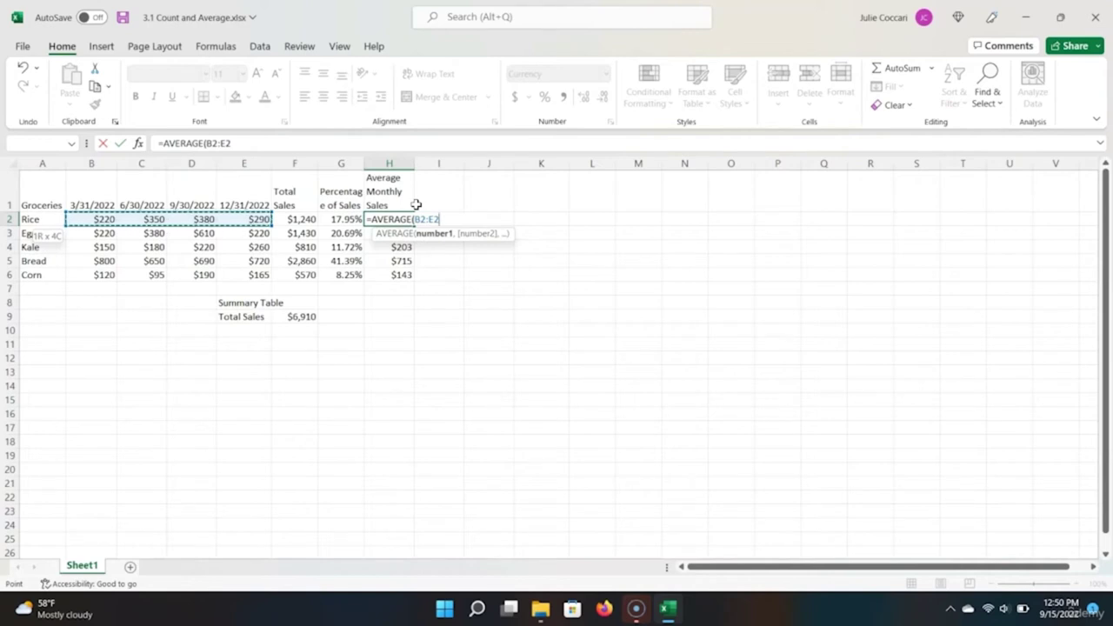
pyautogui.write(')')
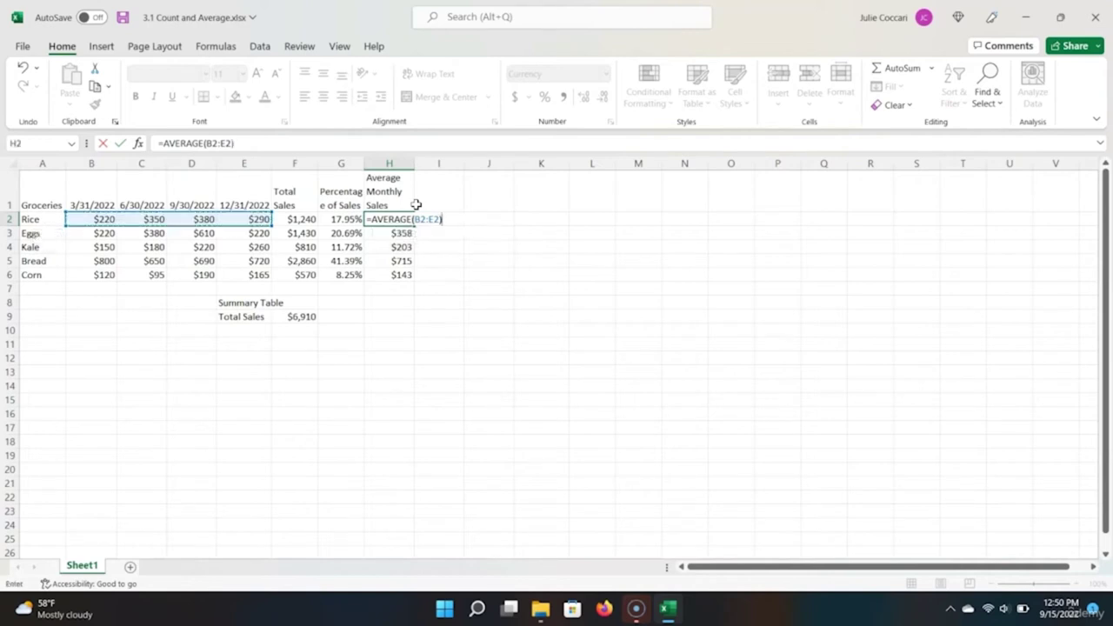
pyautogui.press('Return')
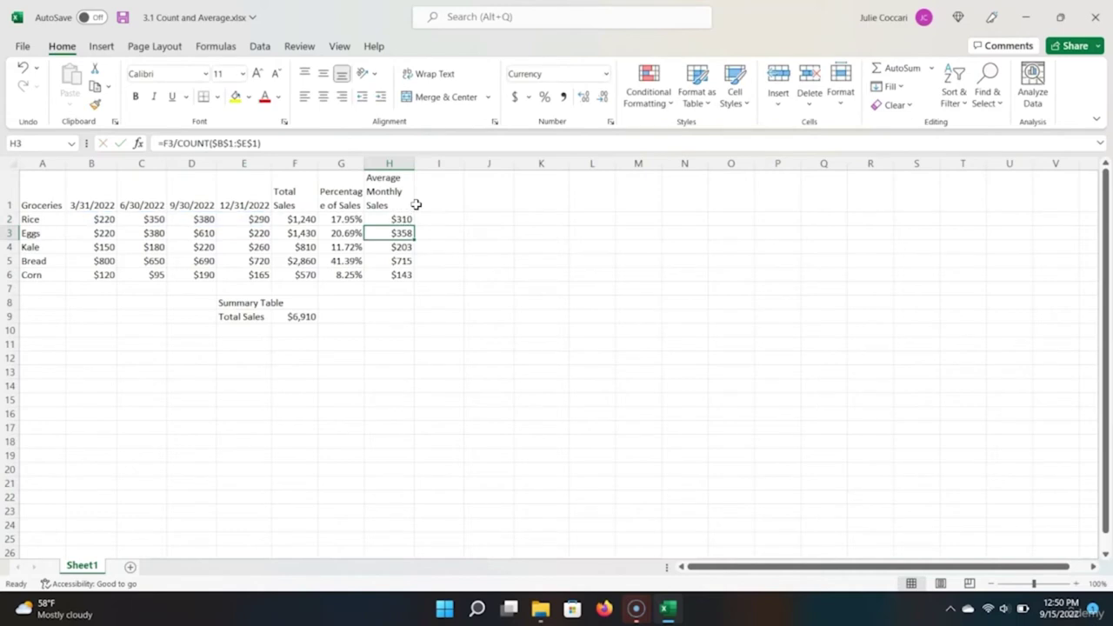
pyautogui.press('Up')
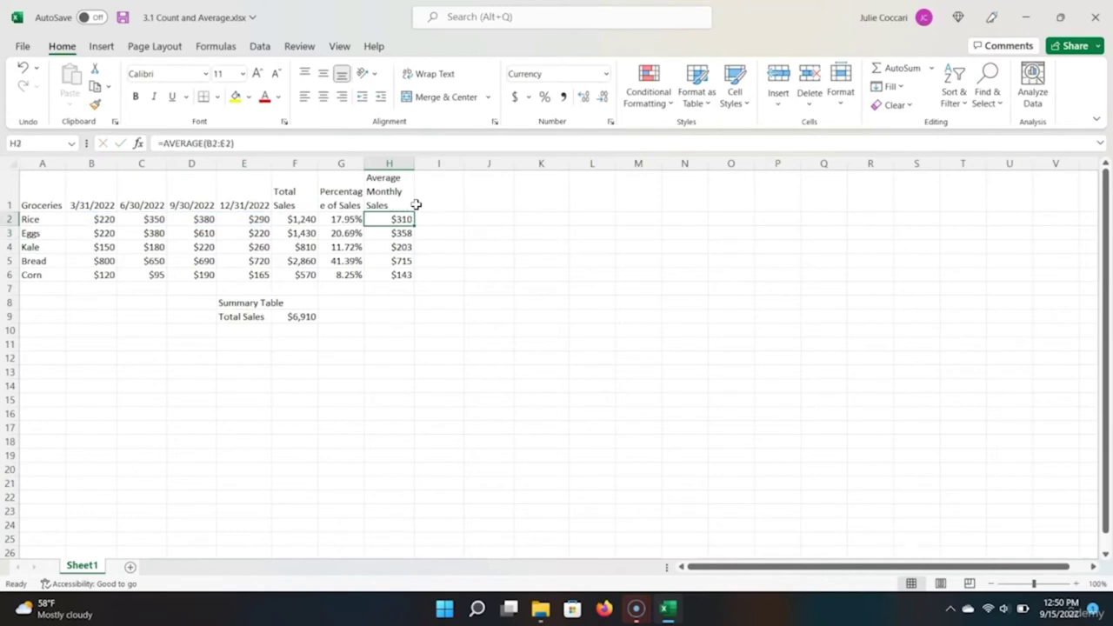
# Step: Copy the AVERAGE formula into H3:H6 and check the copied result in H5
pyautogui.hotkey('ctrl', 'c')
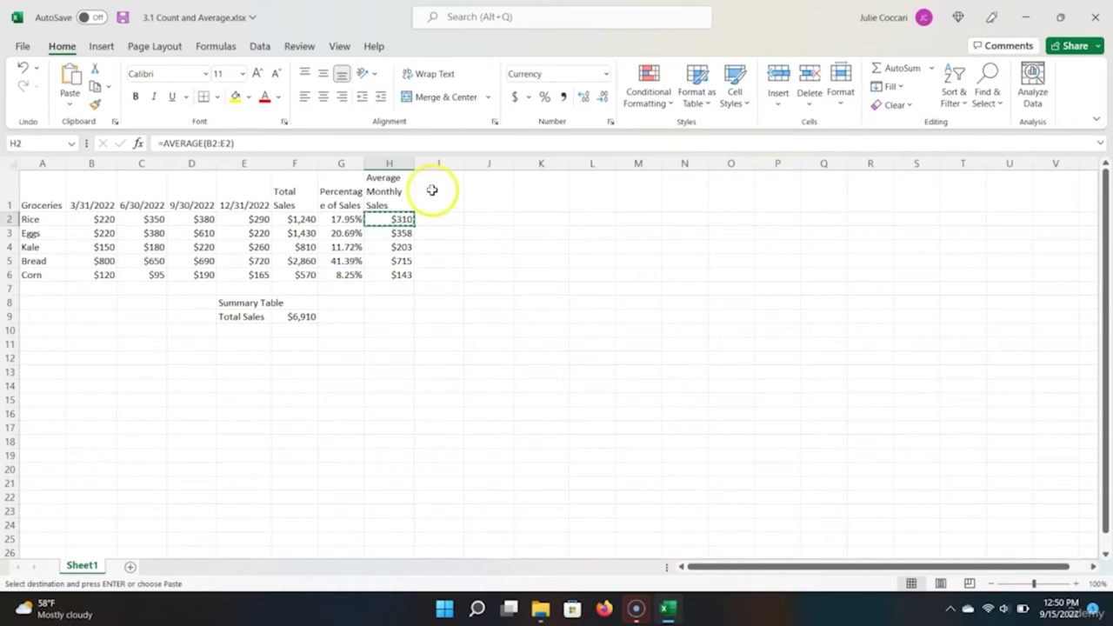
pyautogui.moveTo(415, 225); pyautogui.dragTo(416, 284)
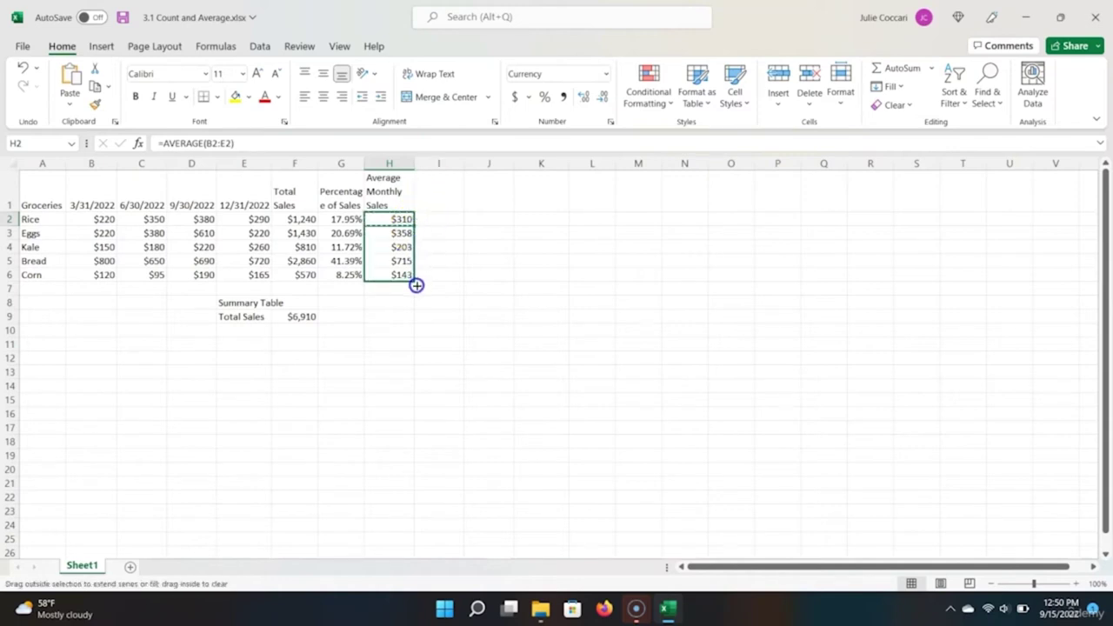
pyautogui.moveTo(416, 285); pyautogui.dragTo(417, 284)
pyautogui.click(408, 259)
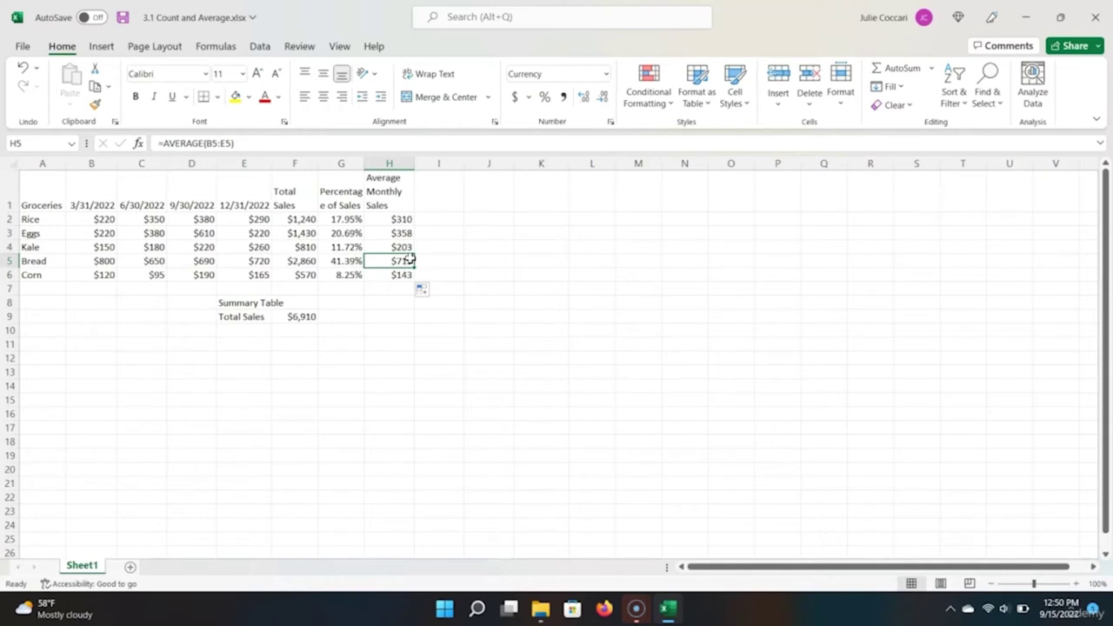
pyautogui.click(409, 259)
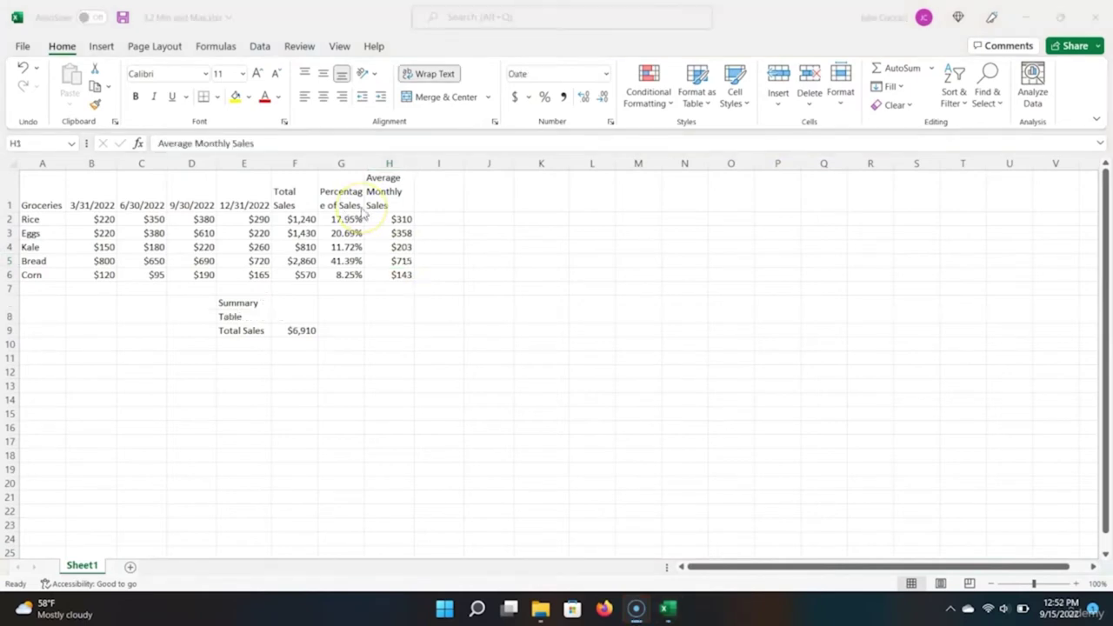
# Step: Enter the heading 'Maximum Monthly Sales' in cell I1
pyautogui.click(393, 194)
pyautogui.click(436, 184)
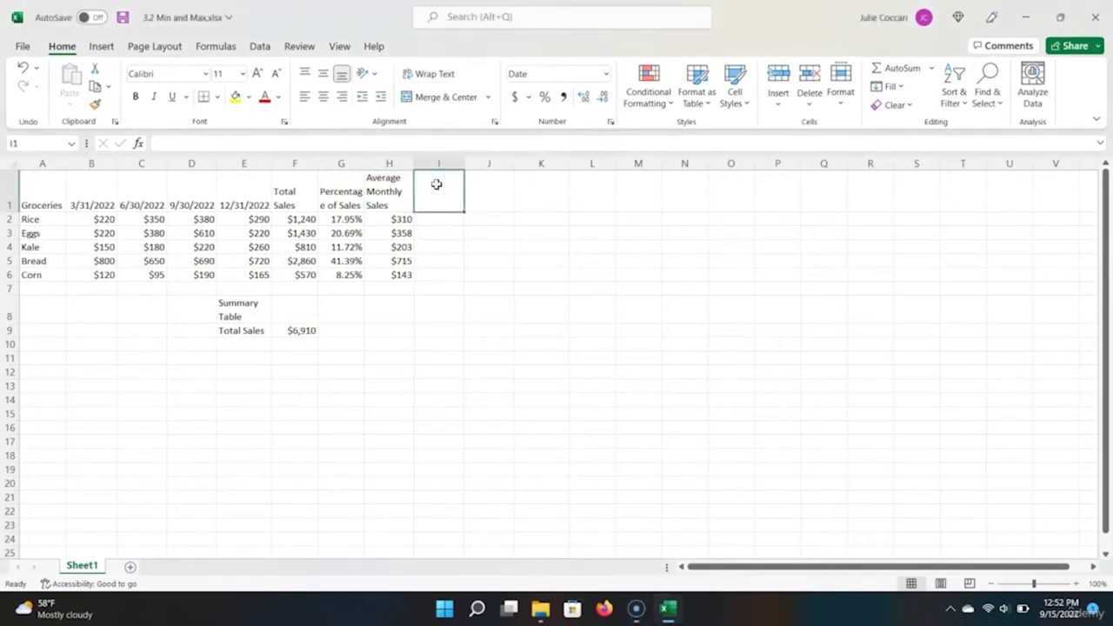
pyautogui.write('Maximum Monthly Sales')
pyautogui.press('Return')
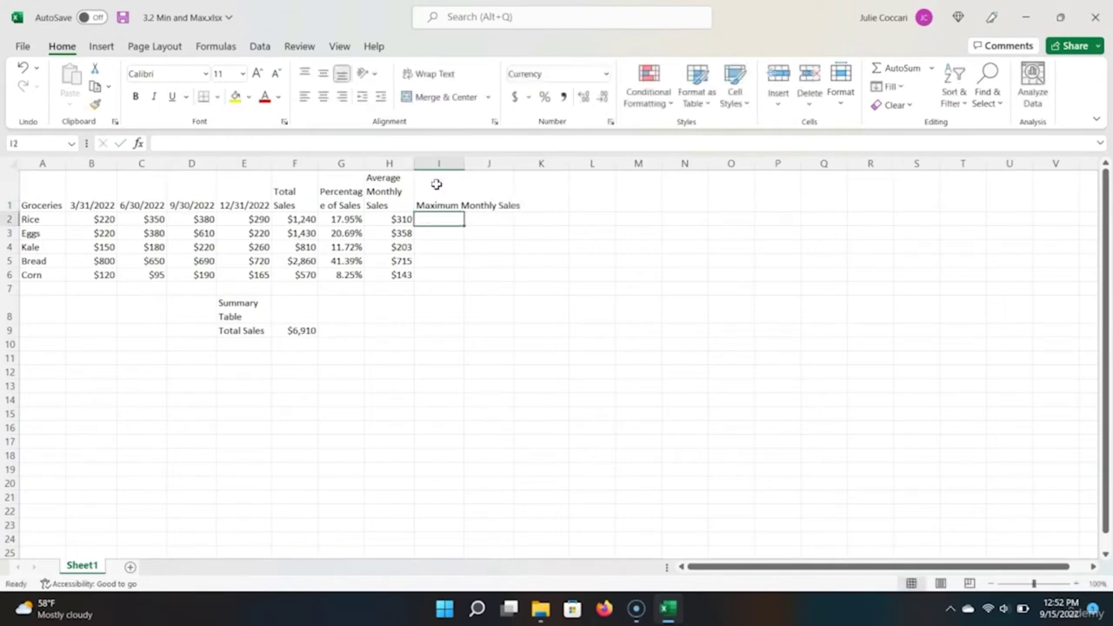
pyautogui.press('Up')
pyautogui.press('Right')
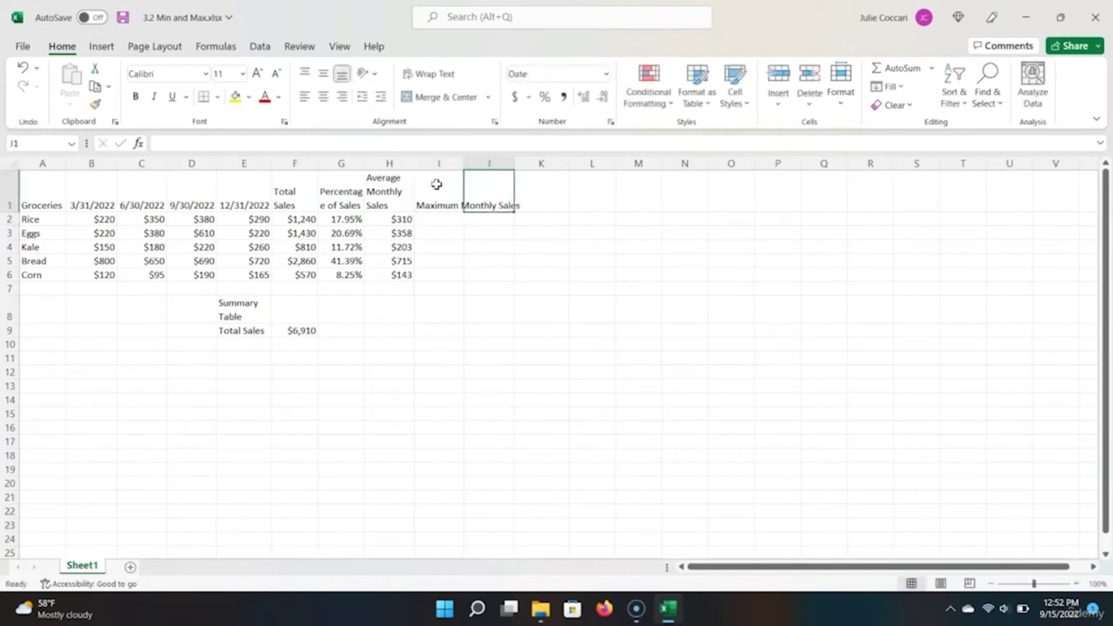
# Step: Enter 'Minimum Monthly Sales' in J1 and wrap text on both headers I1:J1
pyautogui.write('Minimum Monthly Sales')
pyautogui.press('Return')
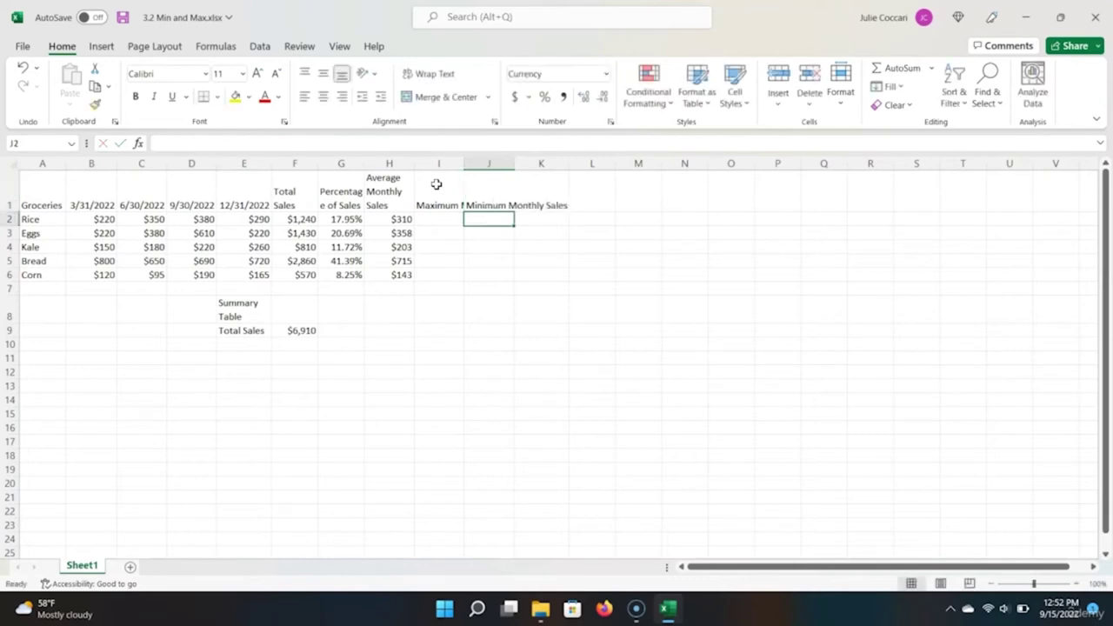
pyautogui.press('Up')
pyautogui.keyDown('shift'); pyautogui.click(437, 184); pyautogui.keyUp('shift')
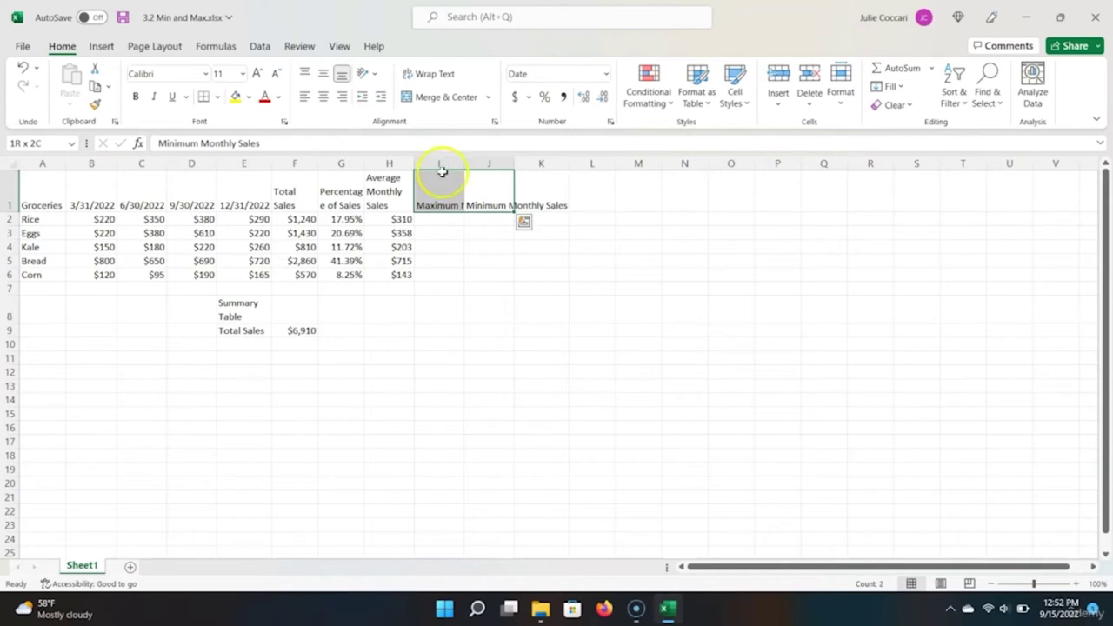
pyautogui.click(439, 75)
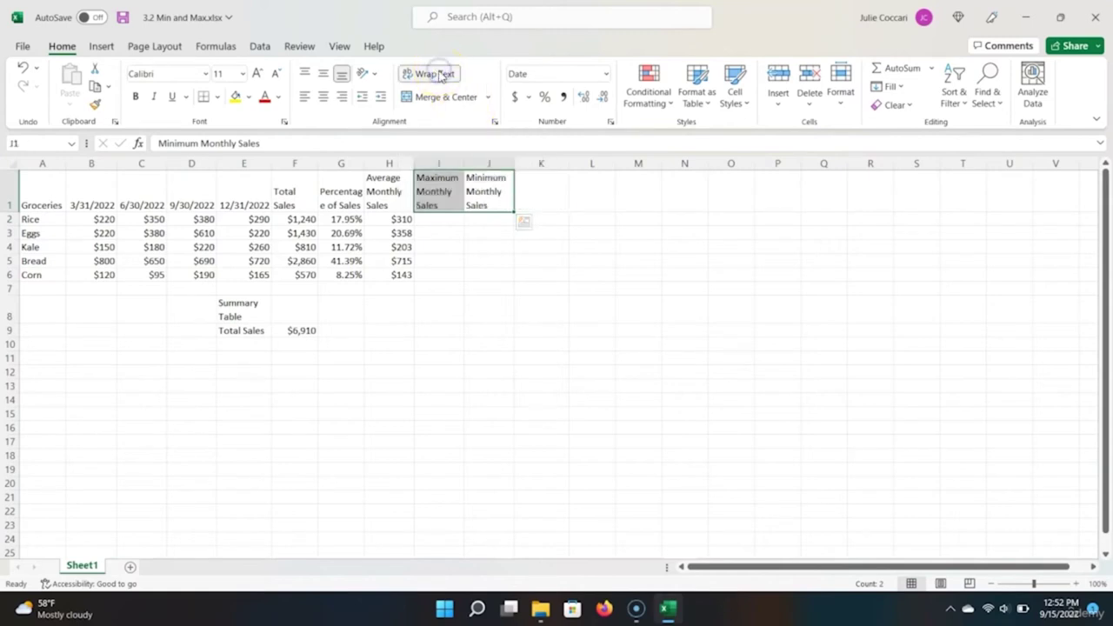
pyautogui.click(440, 222)
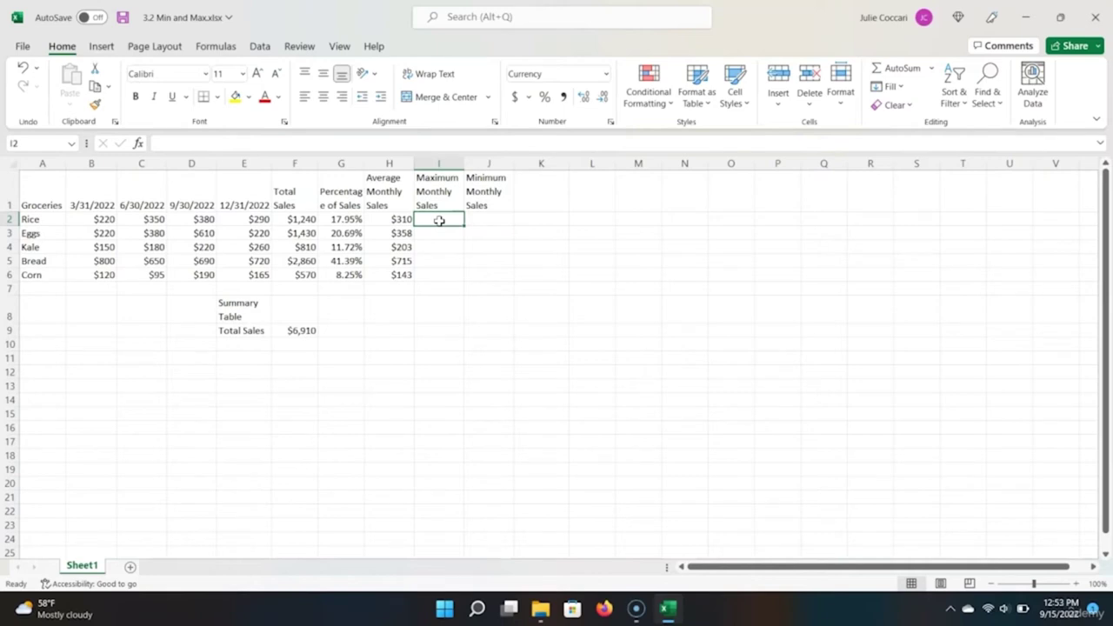
# Step: Enter =MAX(B2:E2) in I2 for Rice's highest quarterly sales
pyautogui.write('=max')
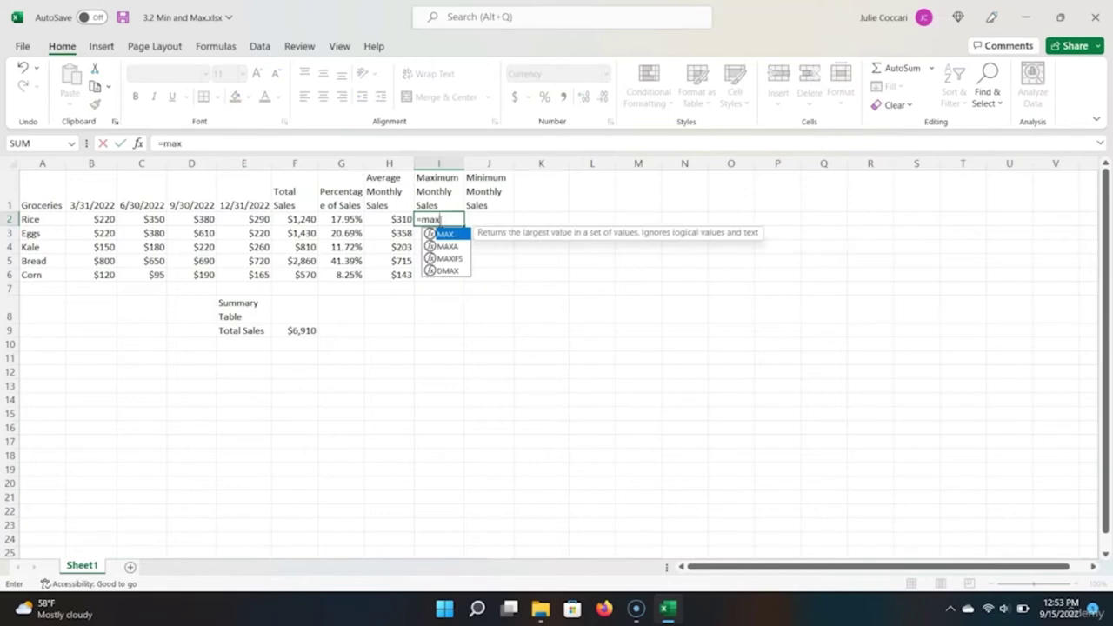
pyautogui.write('(')
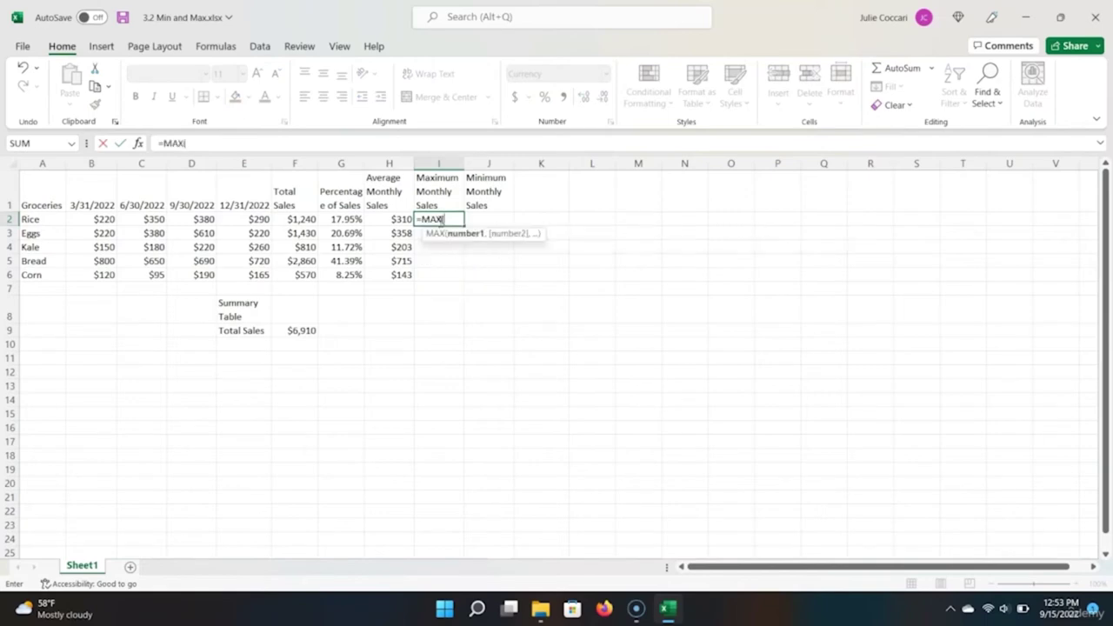
pyautogui.moveTo(252, 219); pyautogui.dragTo(87, 220)
pyautogui.write(')')
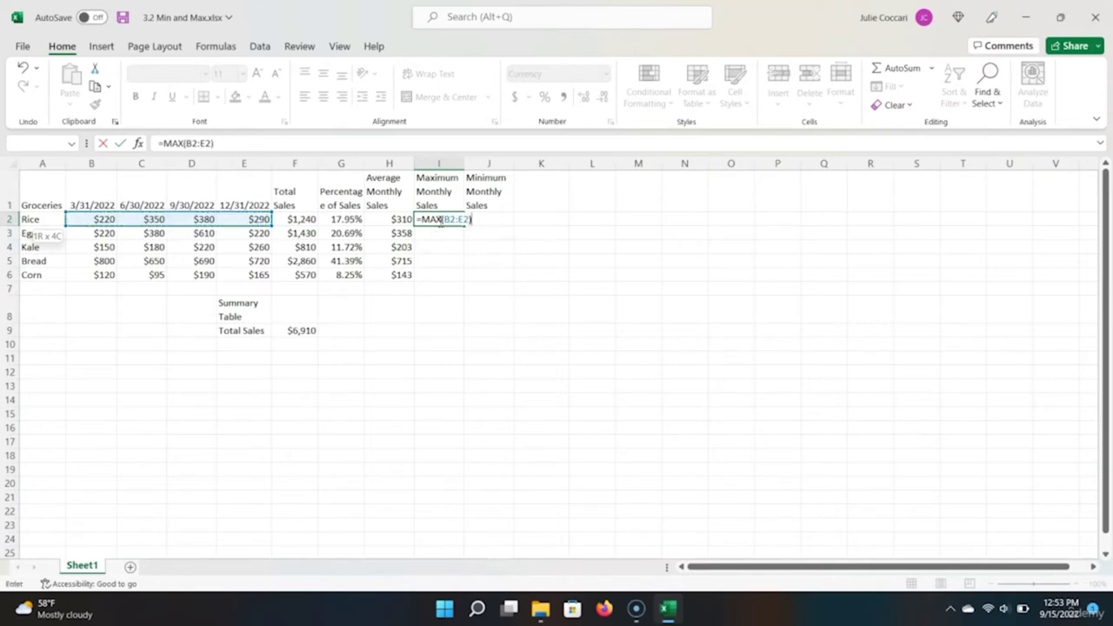
pyautogui.press('Return')
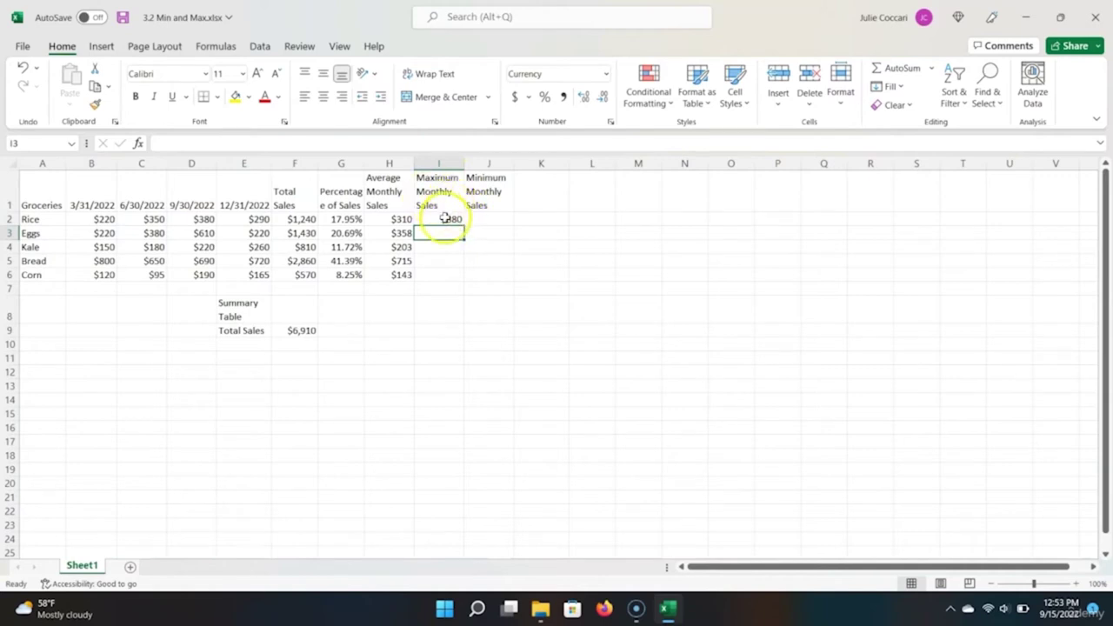
pyautogui.press('Up')
pyautogui.press('Right')
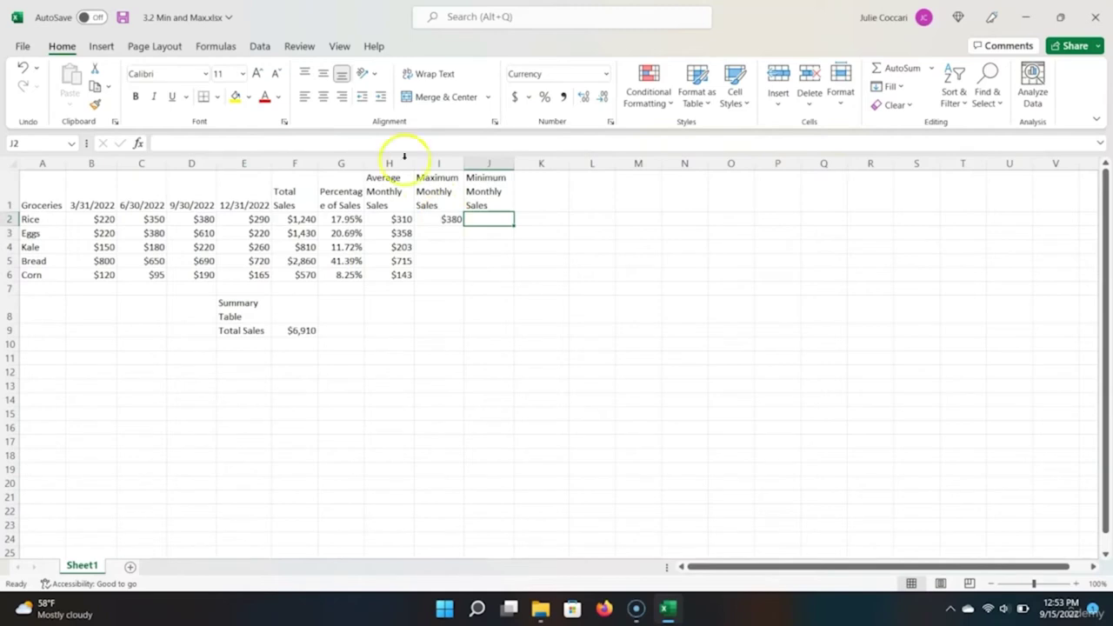
# Step: Enter =MIN(B2:E2) in J2 for Rice's lowest quarterly sales
pyautogui.write('=')
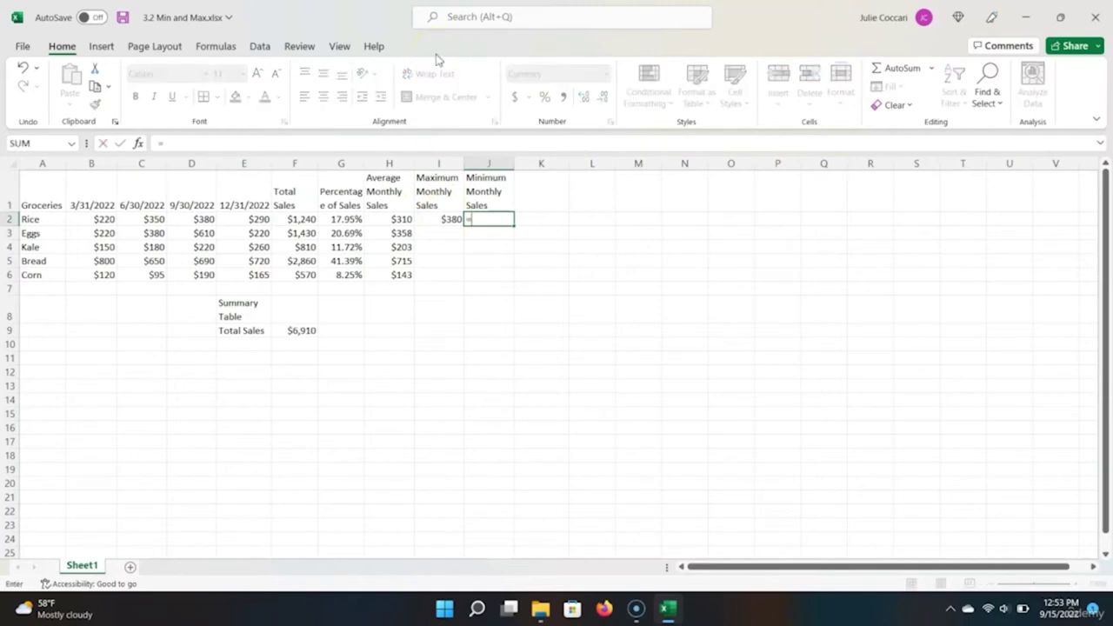
pyautogui.write('min')
pyautogui.press('Tab')
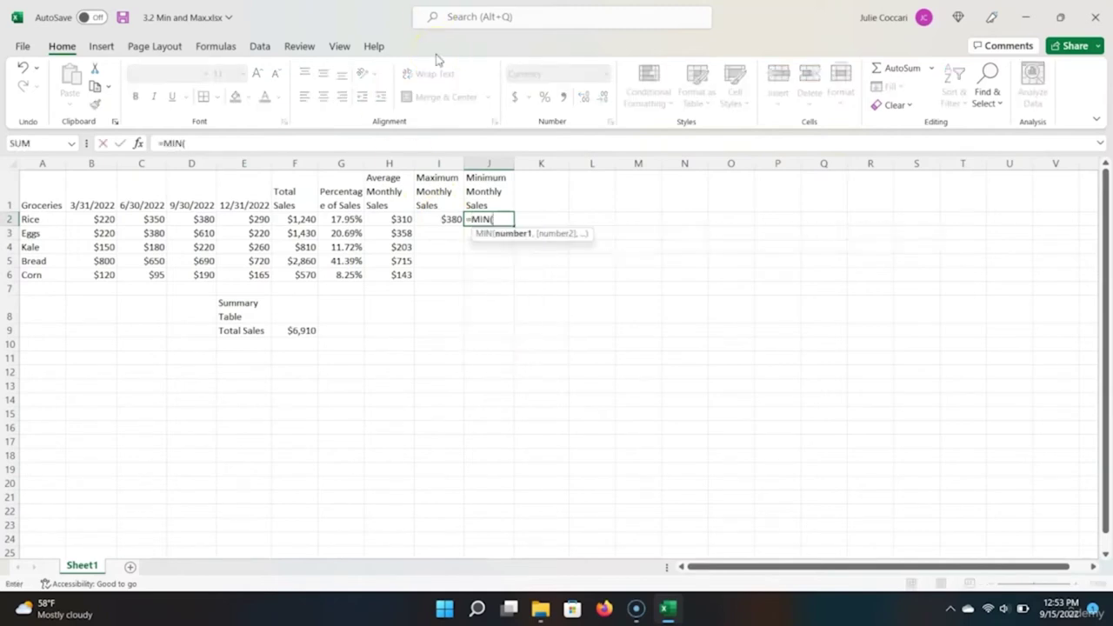
pyautogui.press('Left')
pyautogui.press('Left')
pyautogui.press('Left')
pyautogui.press('Left')
pyautogui.press('Left')
pyautogui.hotkey('shift', 'Left')
pyautogui.hotkey('shift', 'Left')
pyautogui.hotkey('shift', 'Left')
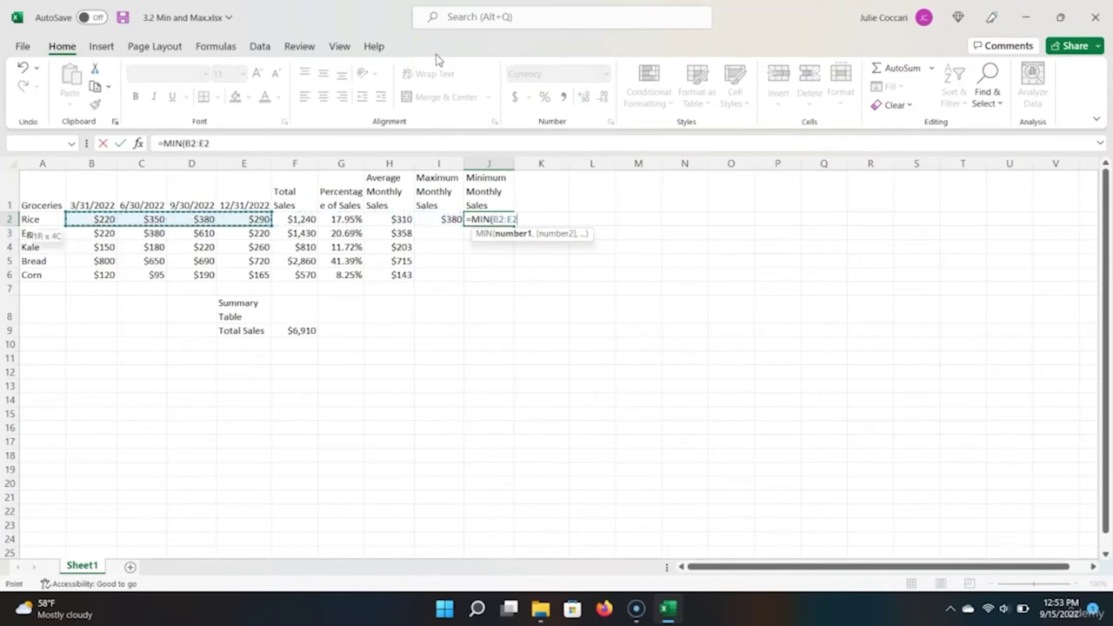
pyautogui.press('Return')
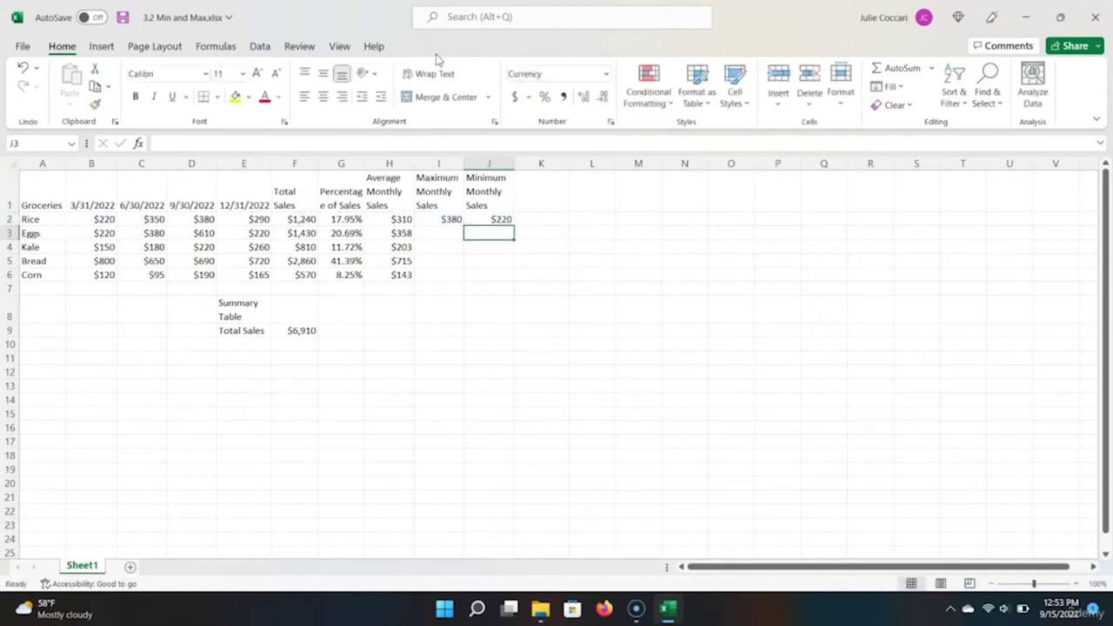
pyautogui.press('Up')
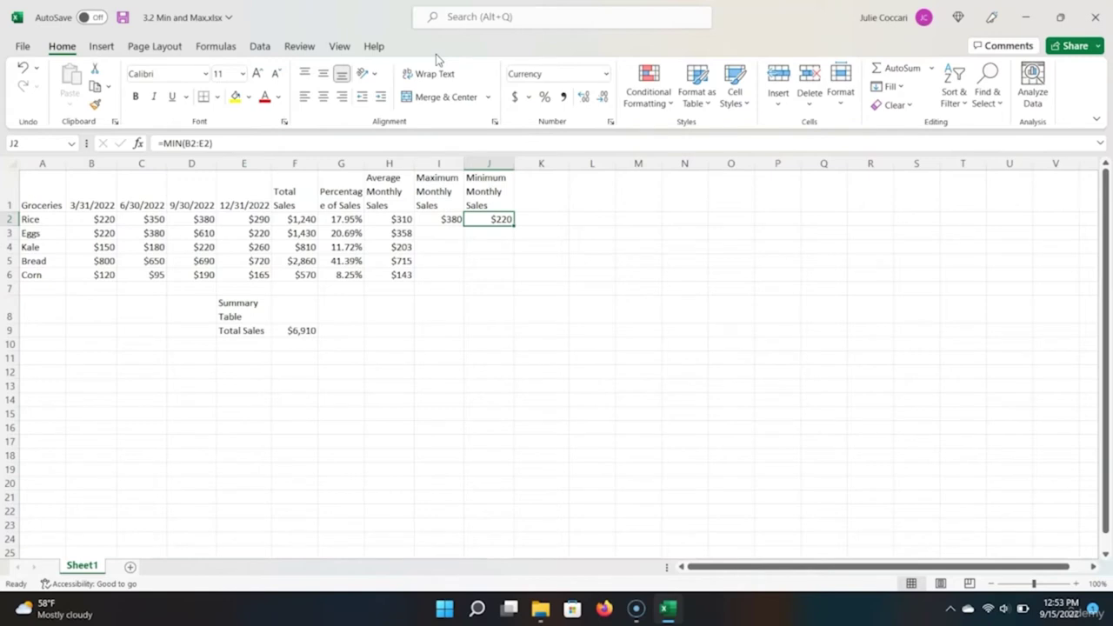
# Step: Copy the MAX and MIN formulas in I2:J2 down to row 6
pyautogui.hotkey('shift', 'Left')
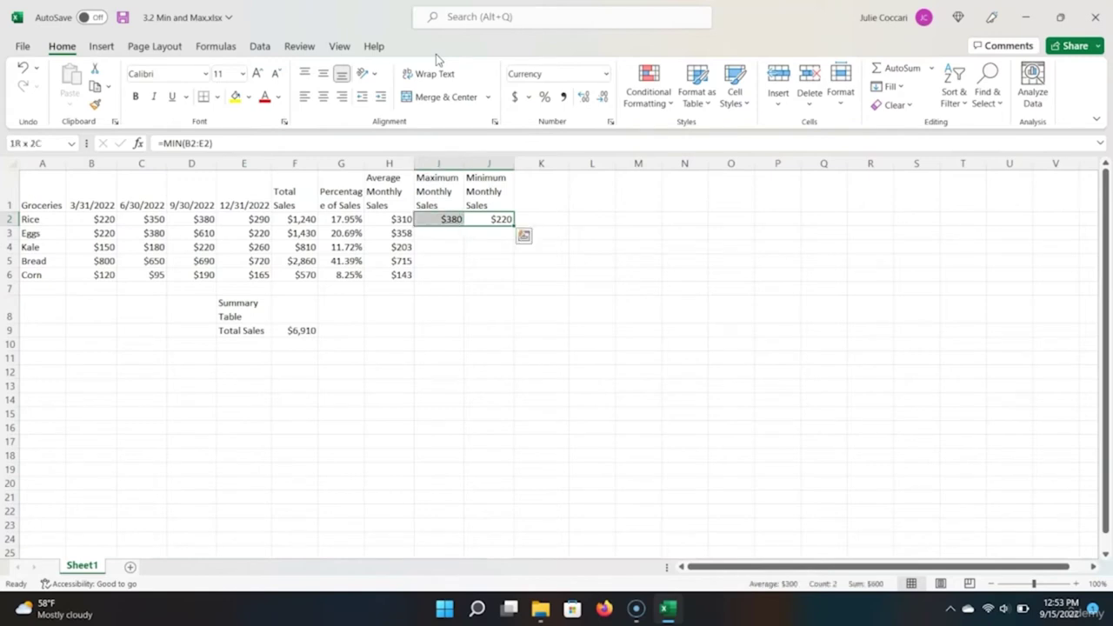
pyautogui.press('Left')
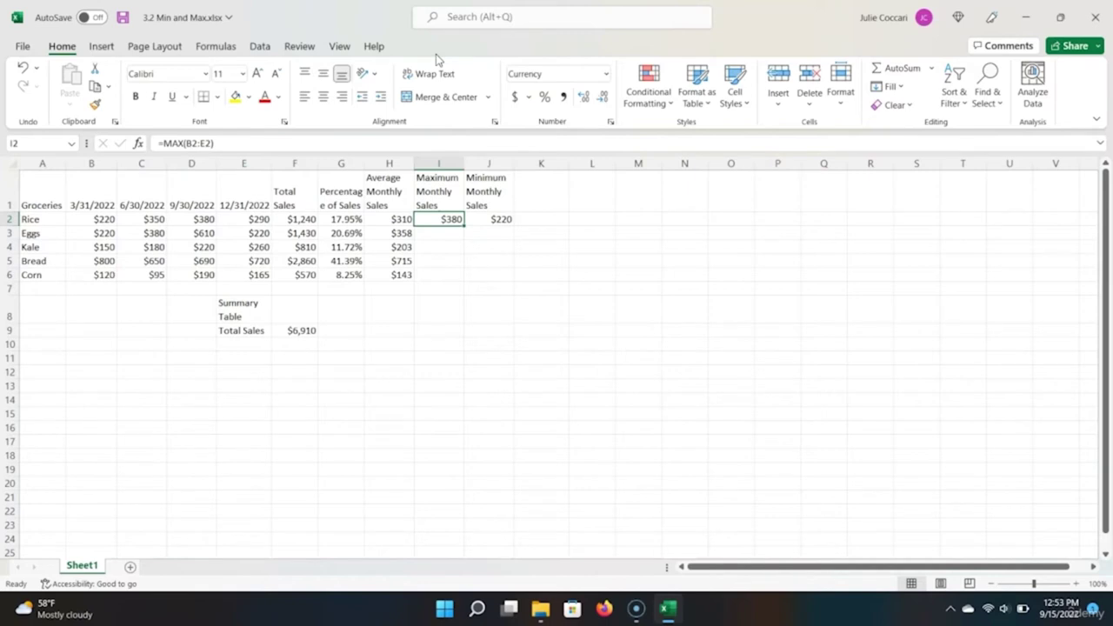
pyautogui.hotkey('shift', 'Right')
pyautogui.moveTo(514, 224); pyautogui.dragTo(513, 285)
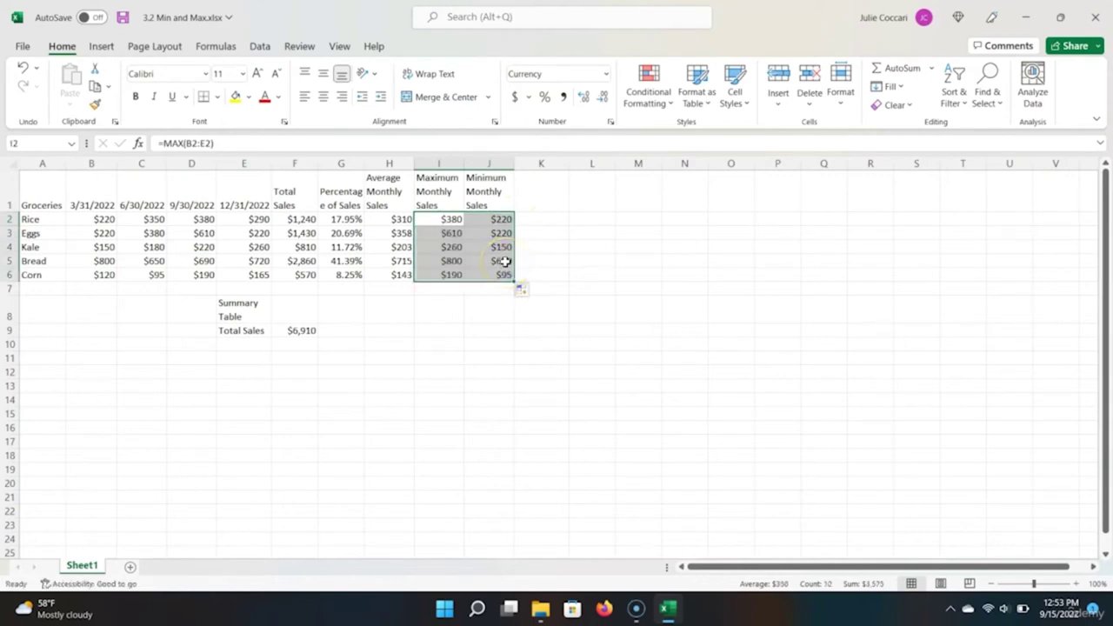
pyautogui.click(505, 261)
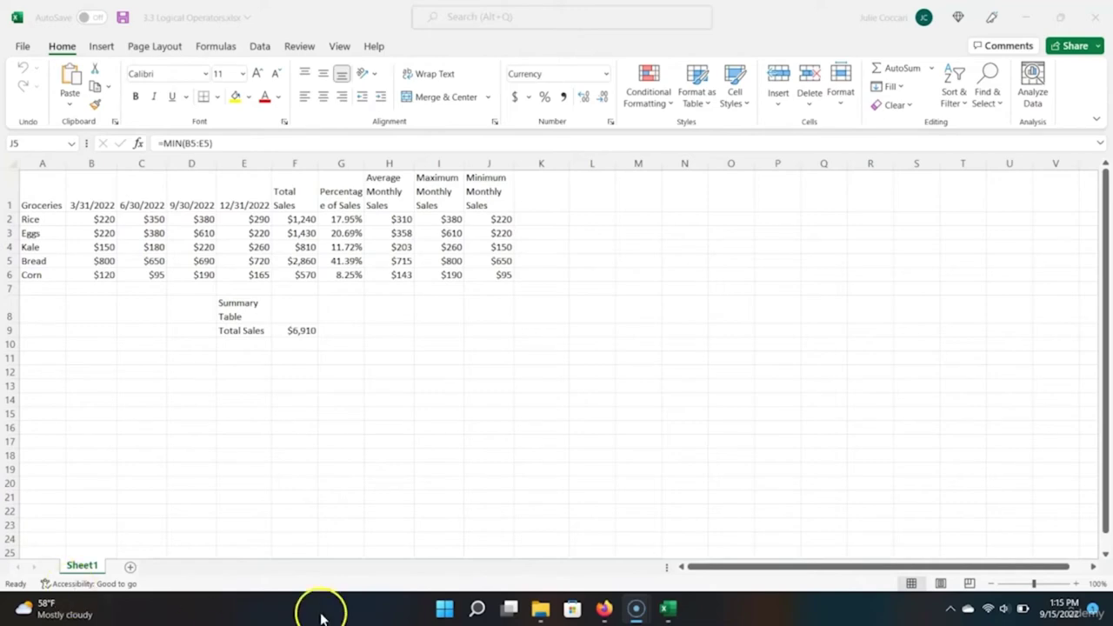
# Step: Switch to Firefox to view the Microsoft support article on calculation operators
pyautogui.click(605, 609)
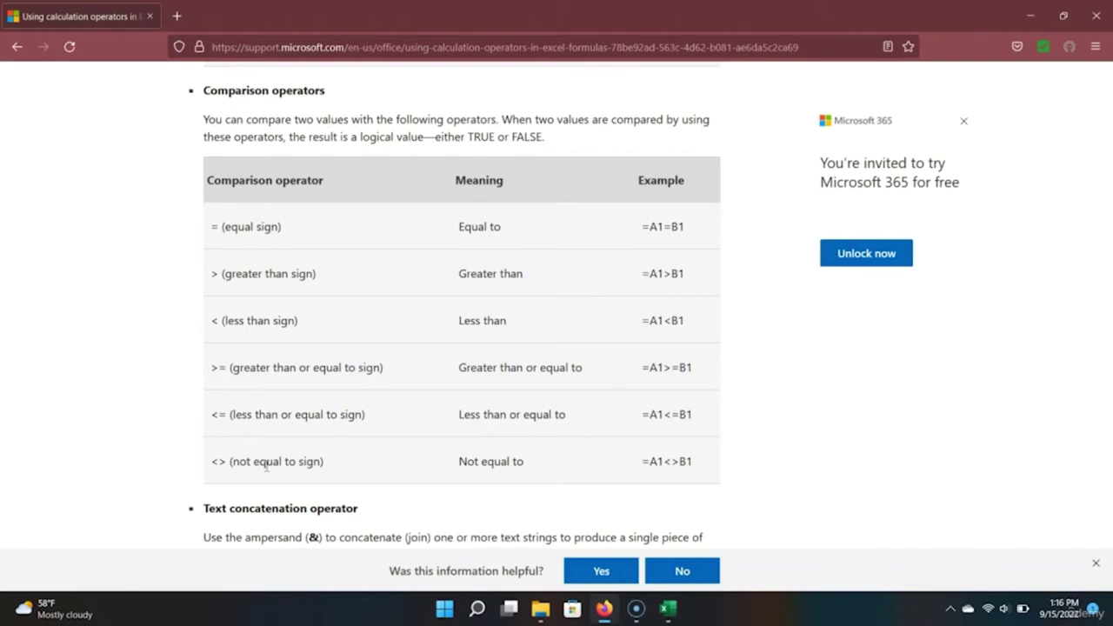
# Step: Return to the Excel grocery workbook after reviewing the comparison operators table
pyautogui.hotkey('alt', 'Tab')
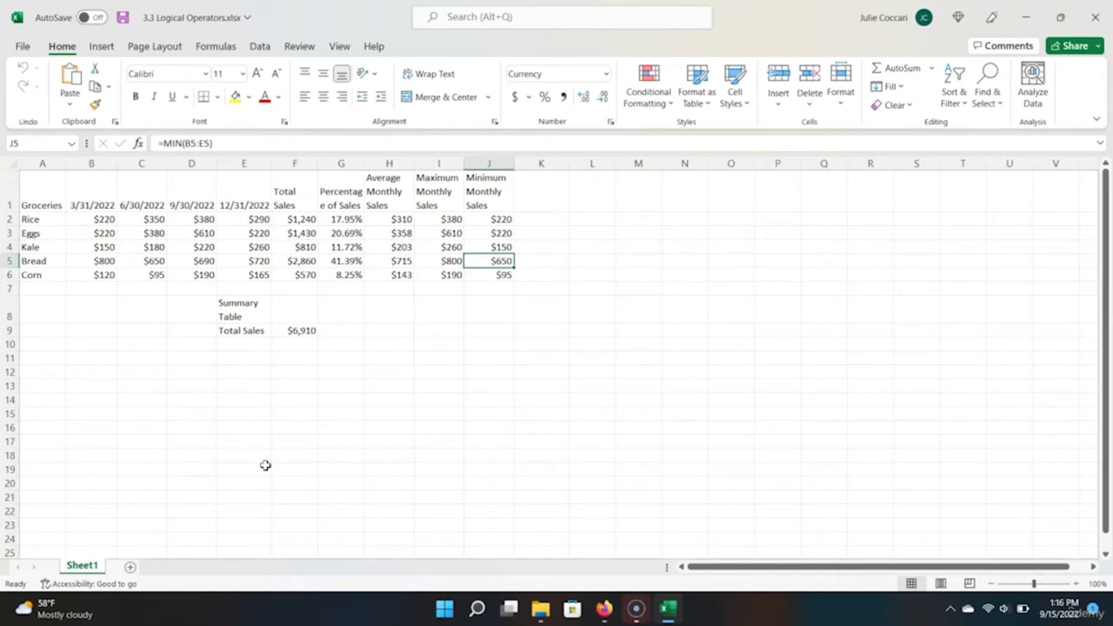
pyautogui.click(561, 193)
pyautogui.write('Bestseller?')
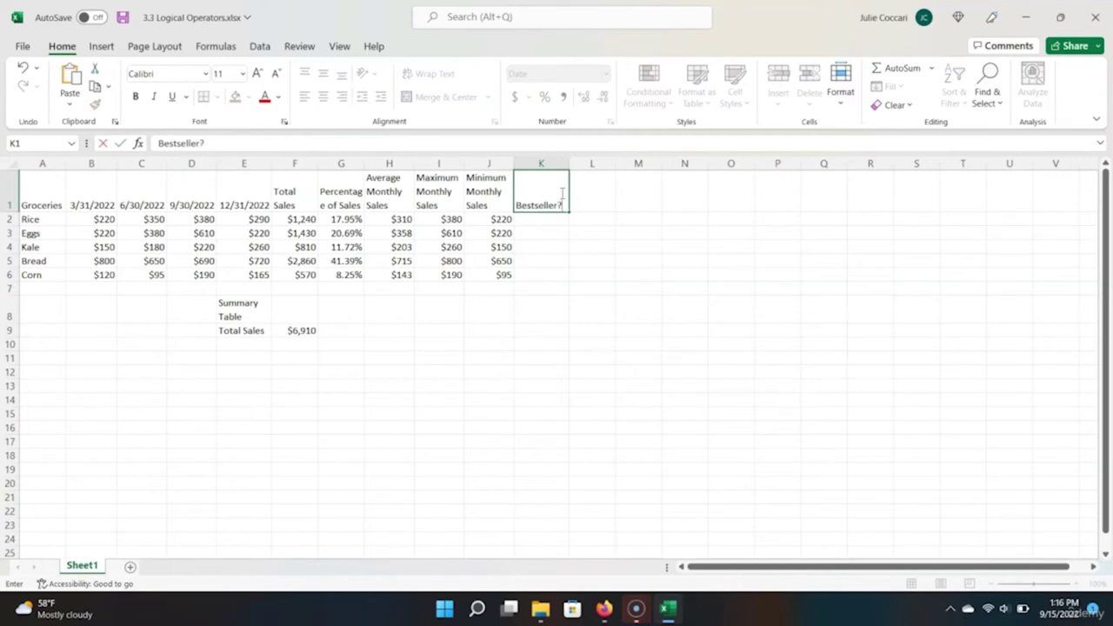
# Step: Confirm the Bestseller? header in K1 and enter =H2>350 in K2
pyautogui.press('Return')
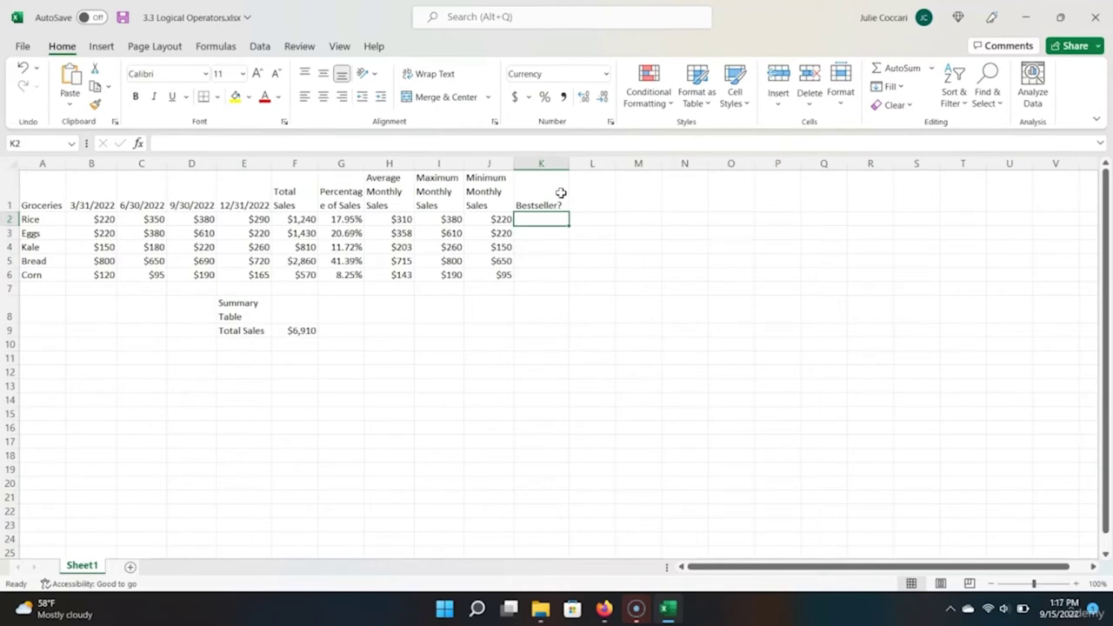
pyautogui.write('=')
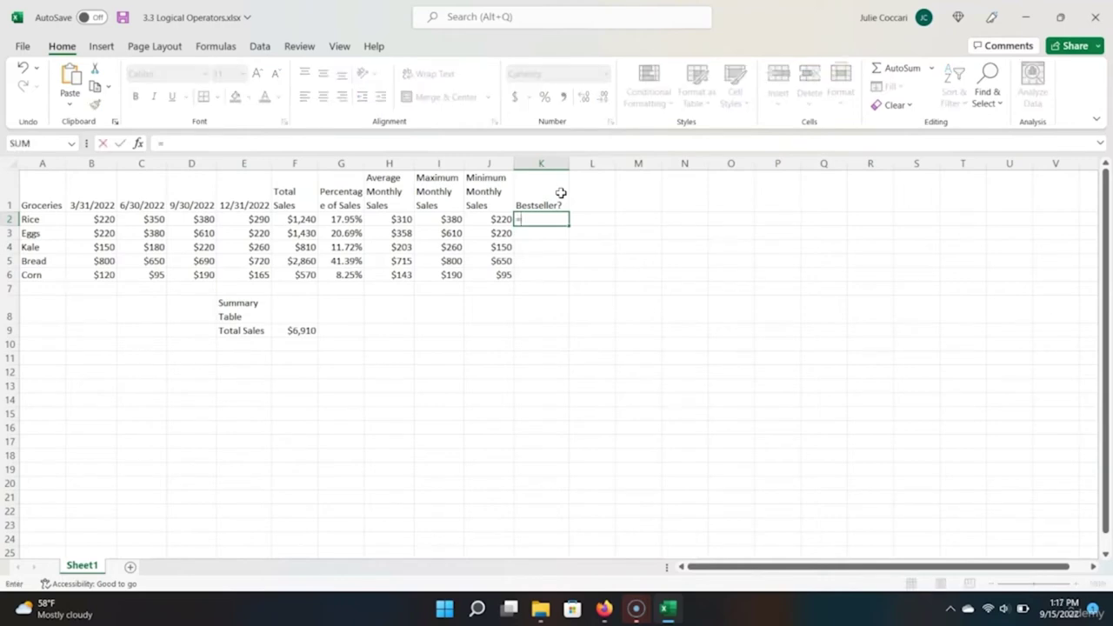
pyautogui.press('Left')
pyautogui.press('Left')
pyautogui.press('Left')
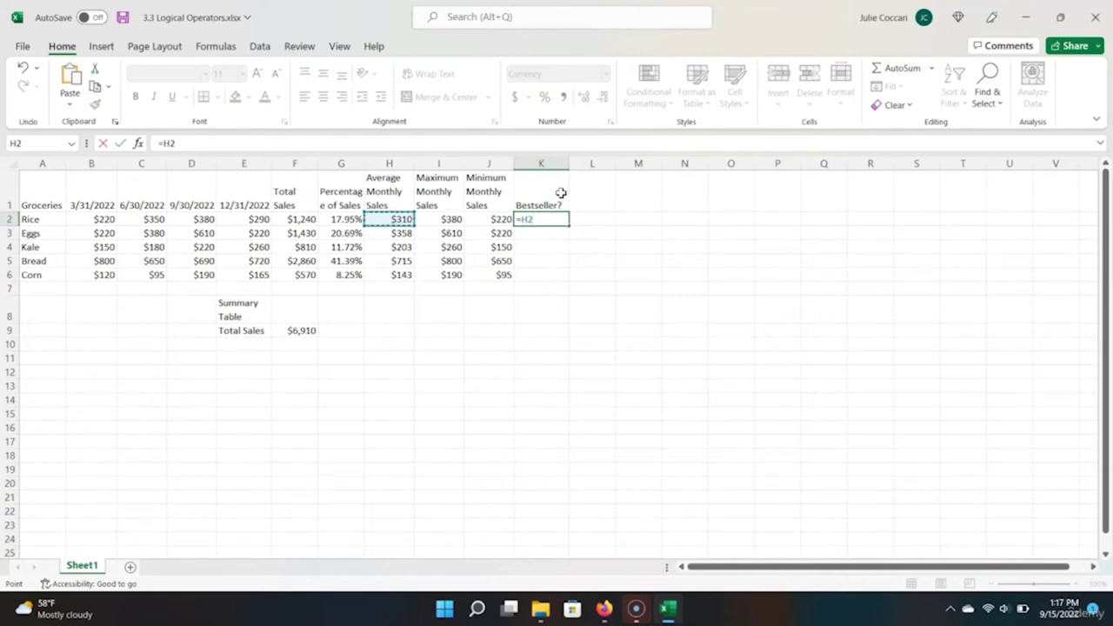
pyautogui.write('>')
pyautogui.write('350')
pyautogui.press('Return')
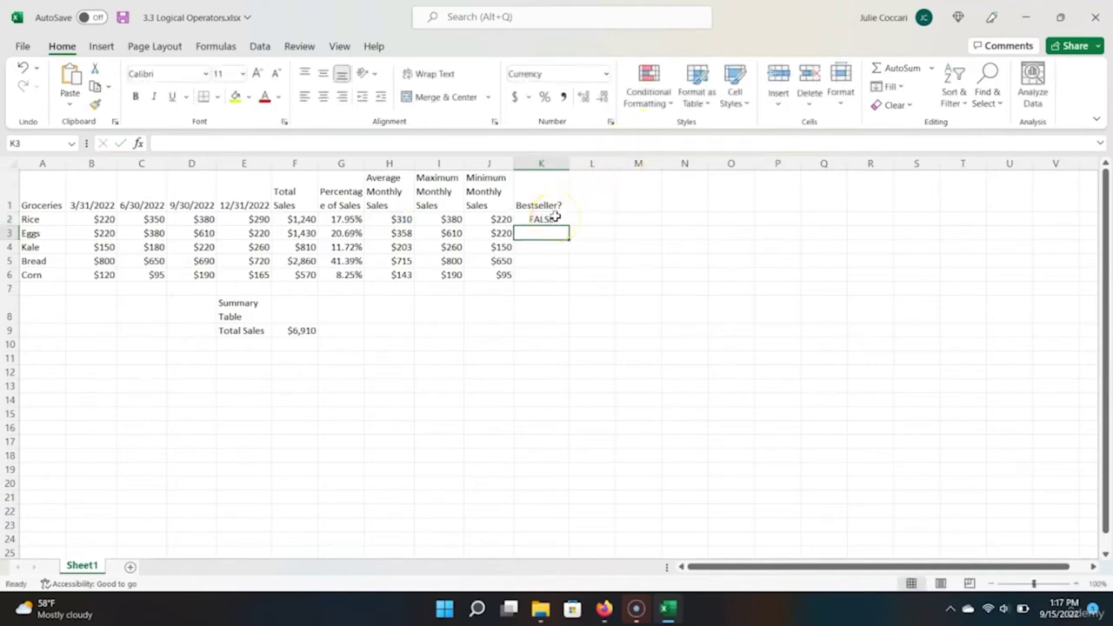
# Step: Copy the =H2>350 comparison down to K6 and check the Eggs and Bread results
pyautogui.click(557, 218)
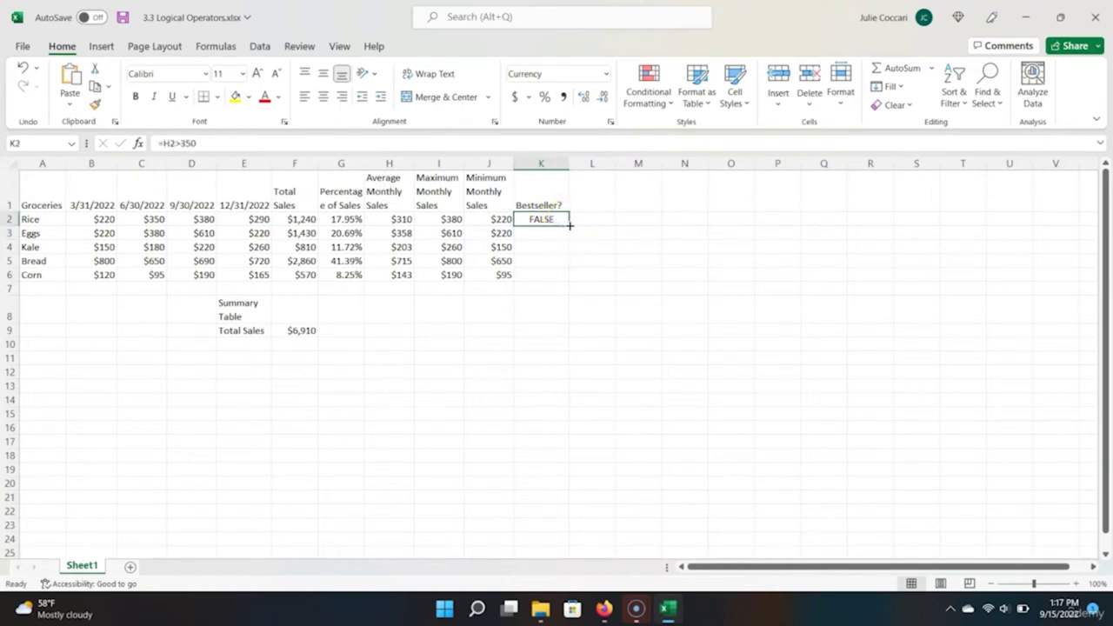
pyautogui.moveTo(570, 225); pyautogui.dragTo(564, 284)
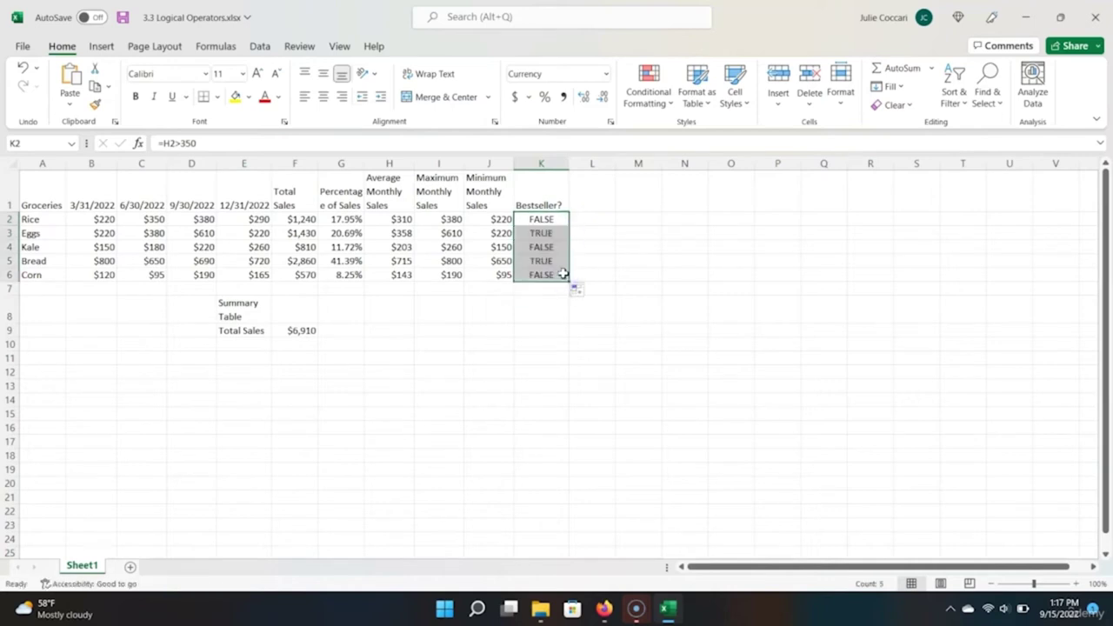
pyautogui.click(552, 233)
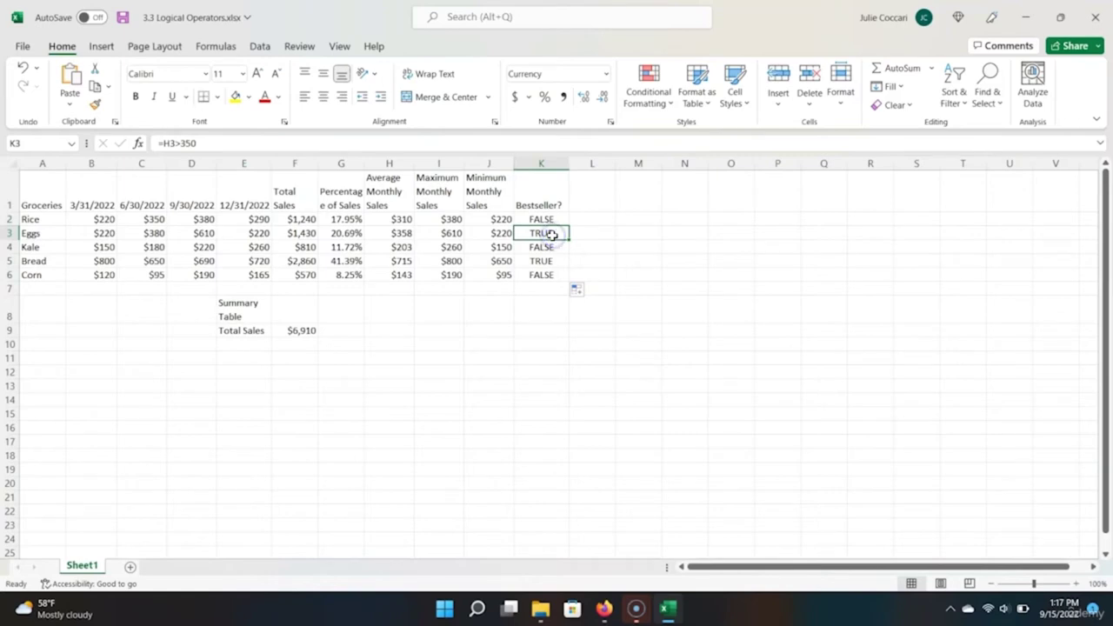
pyautogui.click(547, 261)
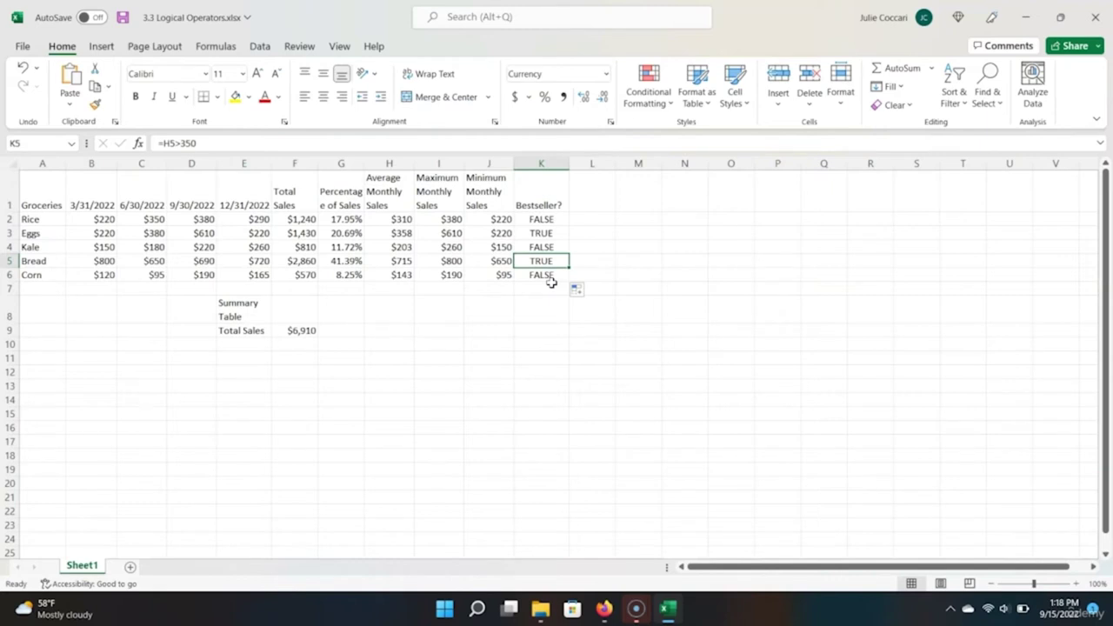
# Step: Add a 'Sales Category' header in L1 and enter =IF(K2,"Bestseller","Secondary") in L2
pyautogui.click(590, 198)
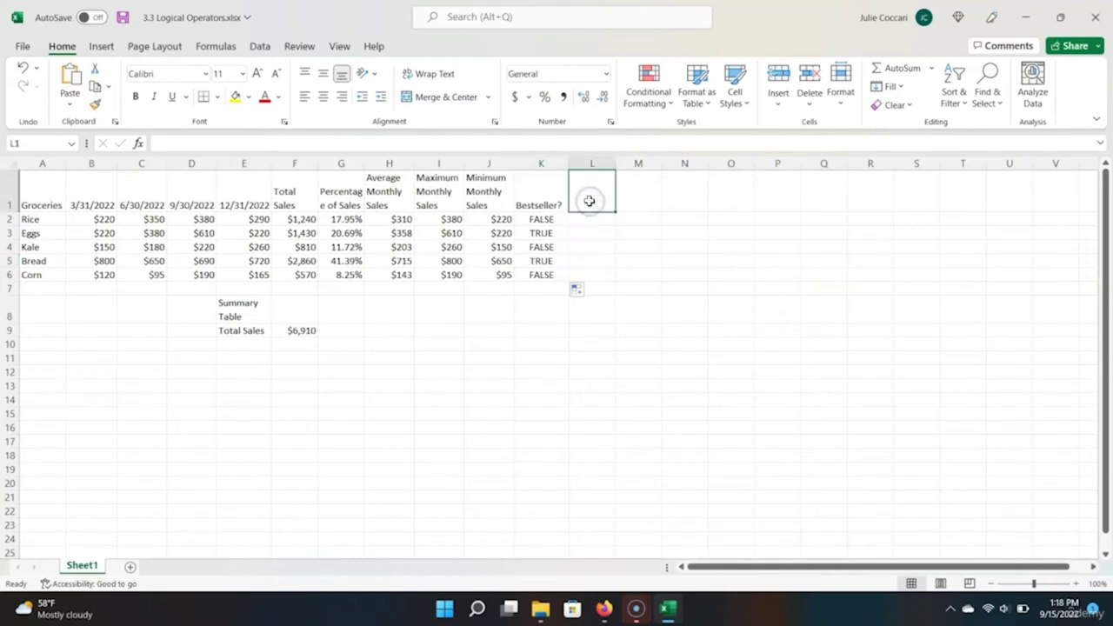
pyautogui.write('Sales Category')
pyautogui.press('Return')
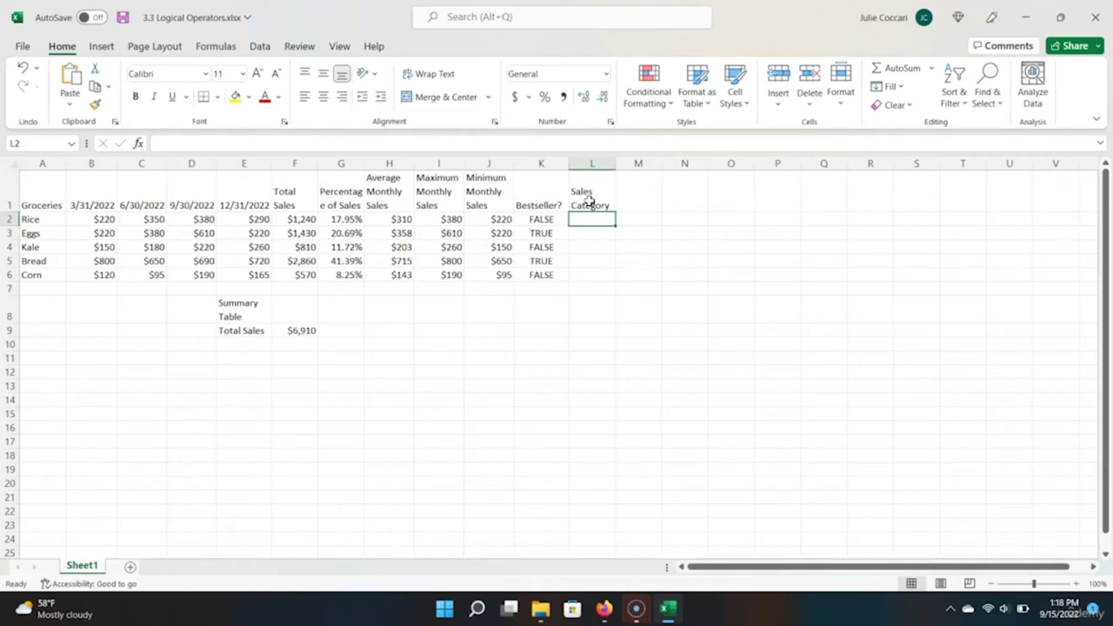
pyautogui.write('=')
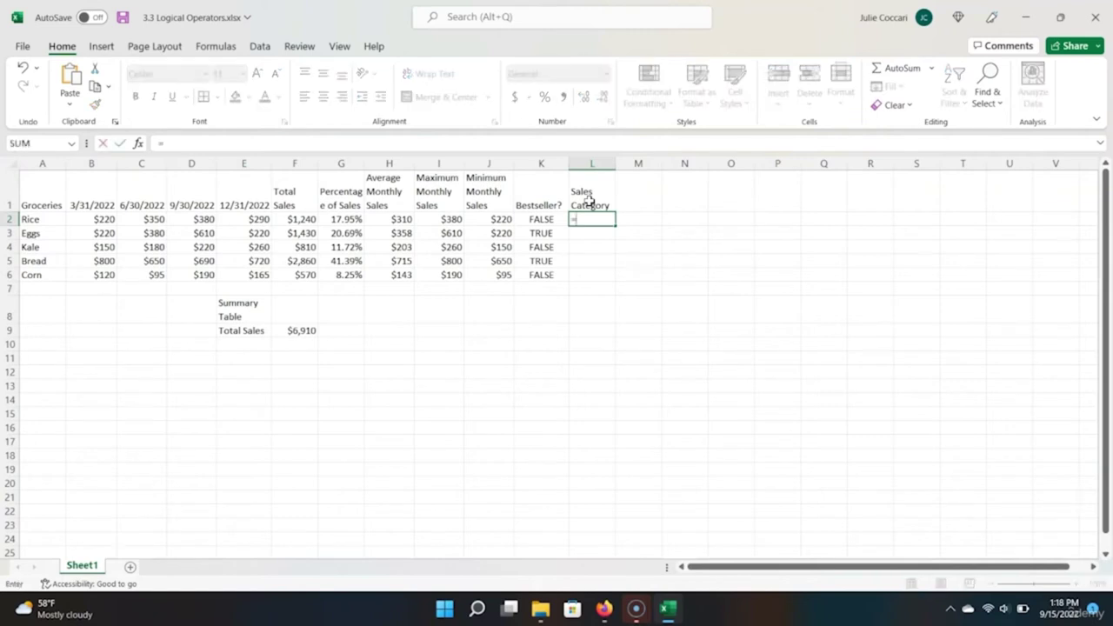
pyautogui.write('IF(')
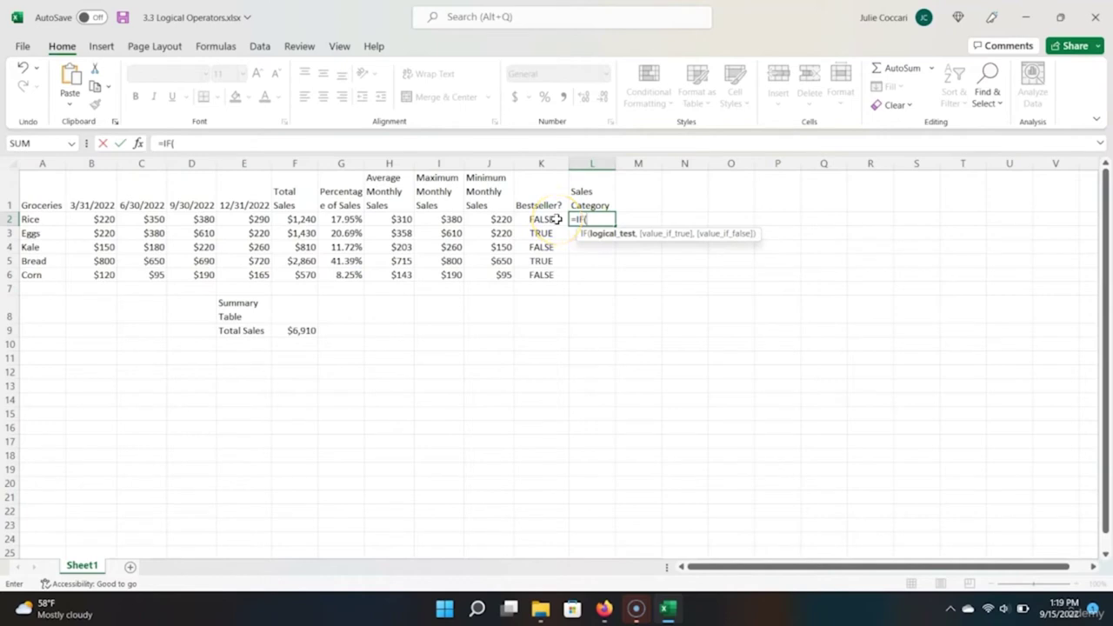
pyautogui.click(556, 219)
pyautogui.write(',')
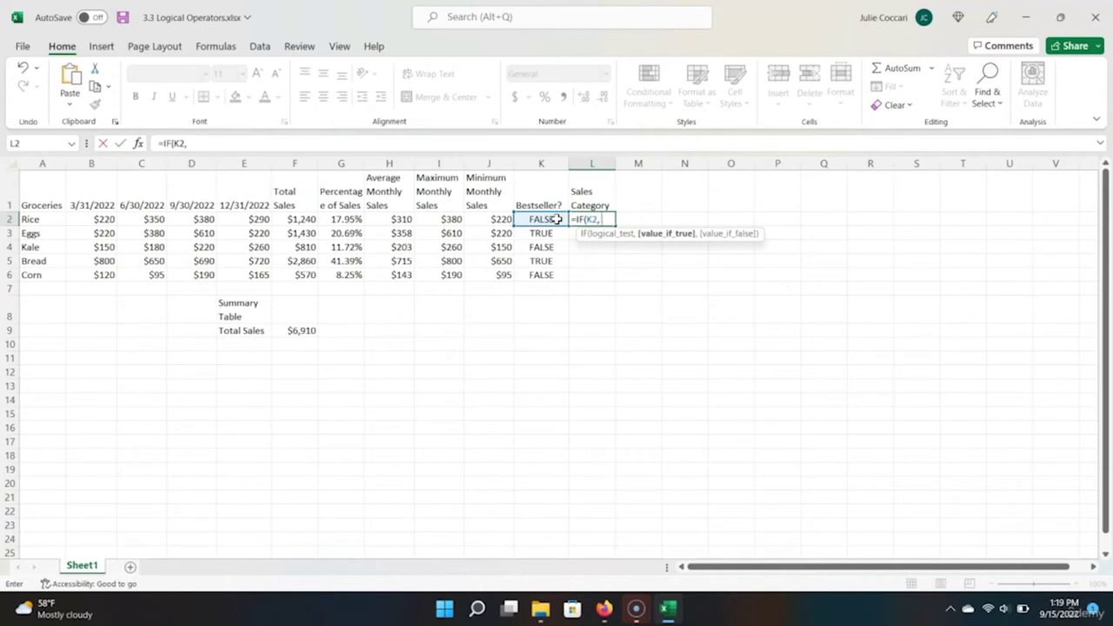
pyautogui.write('"Bestseller", ')
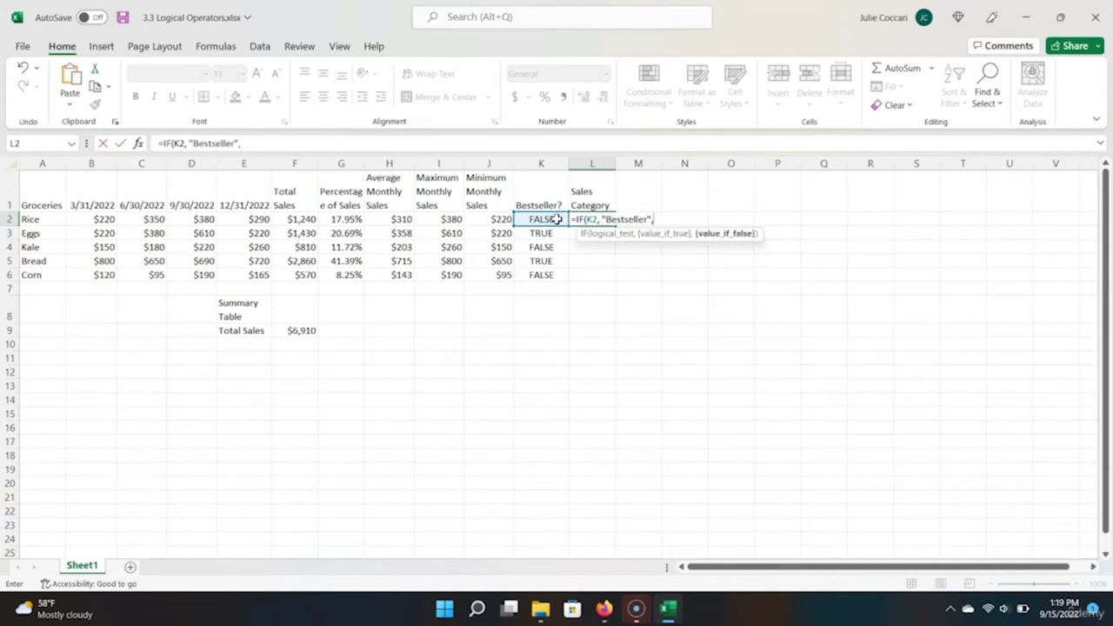
pyautogui.write('"Secondary"')
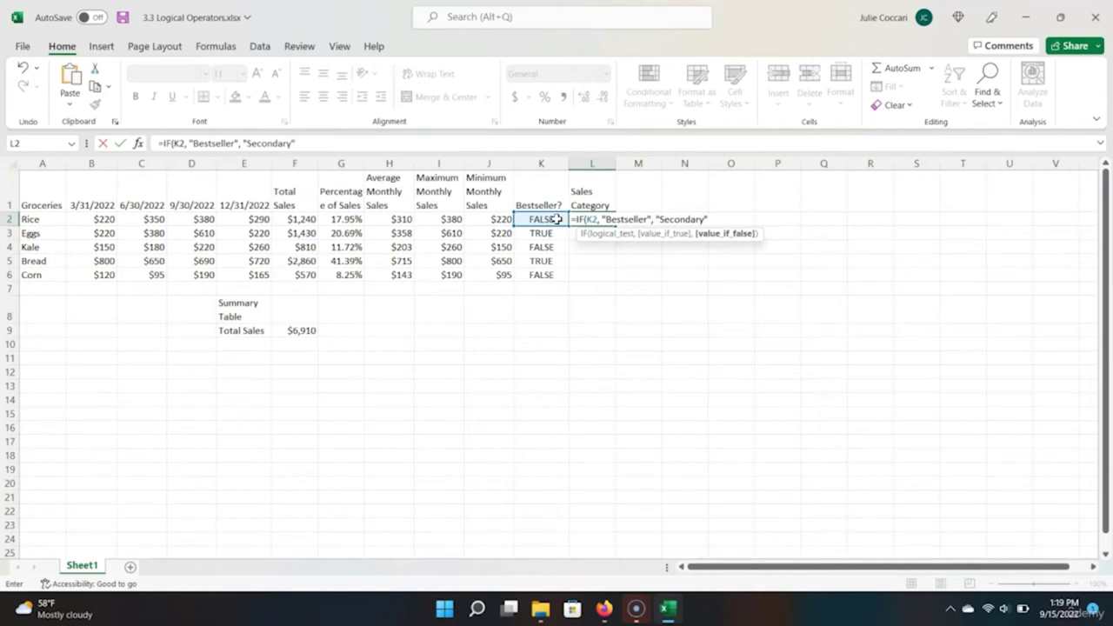
pyautogui.write(')')
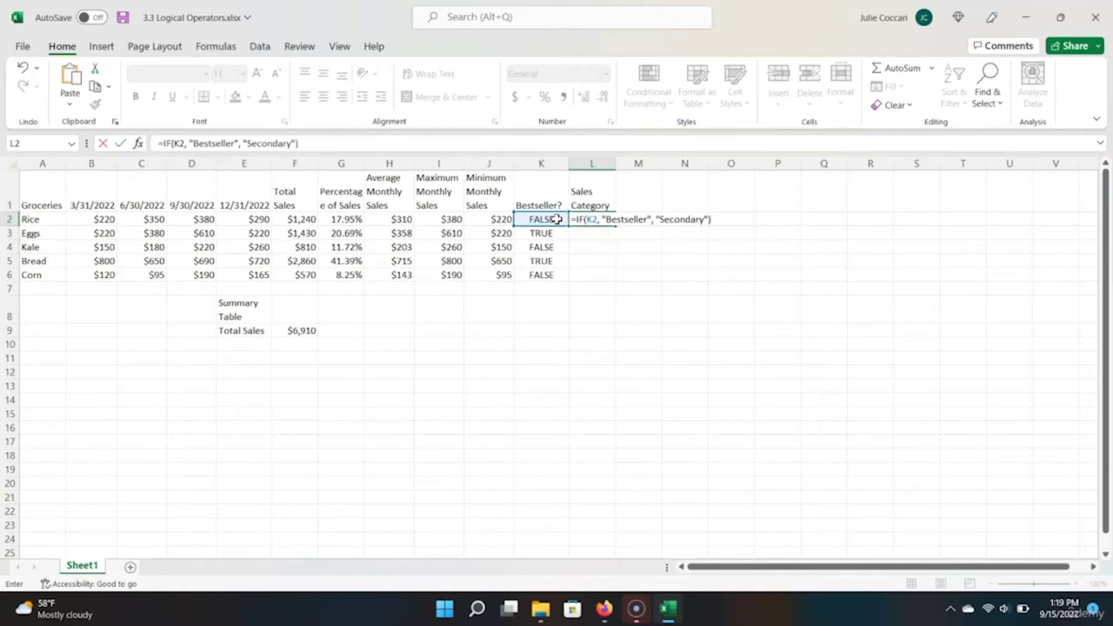
pyautogui.hotkey('ctrl', 'Return')
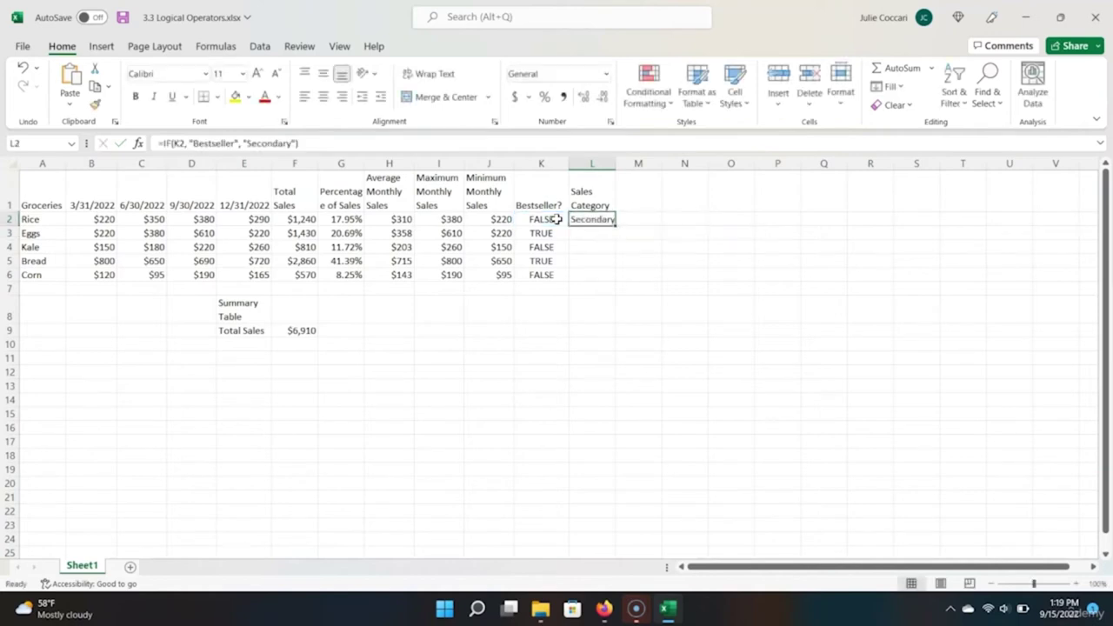
# Step: Fill the Sales Category formula down to L6 and check the Eggs row
pyautogui.hotkey('ctrl', 'c')
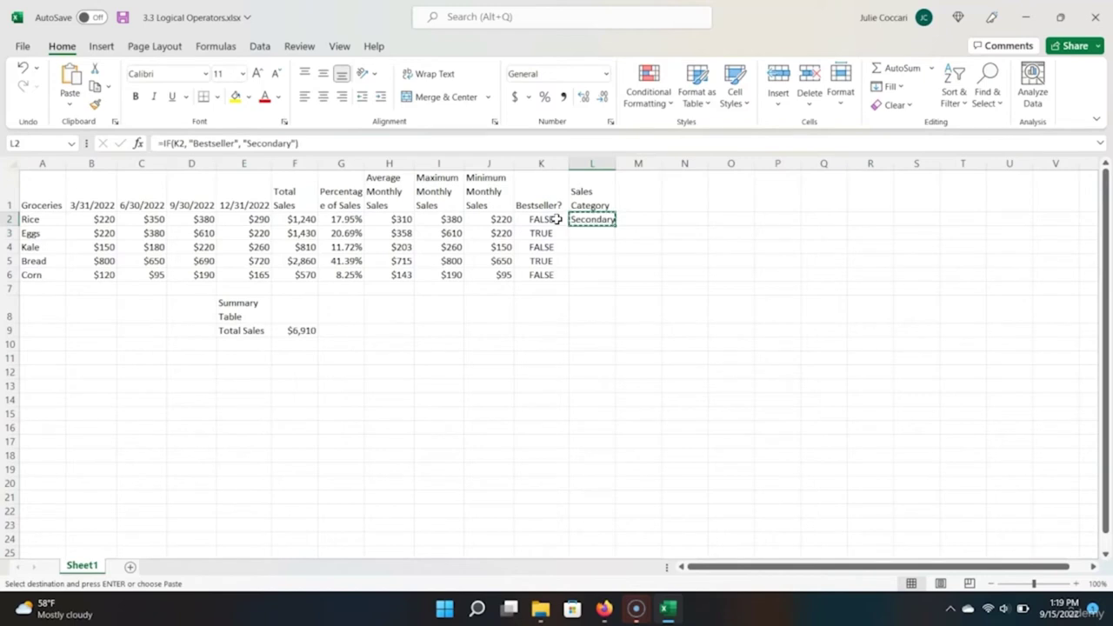
pyautogui.moveTo(616, 226); pyautogui.dragTo(606, 280)
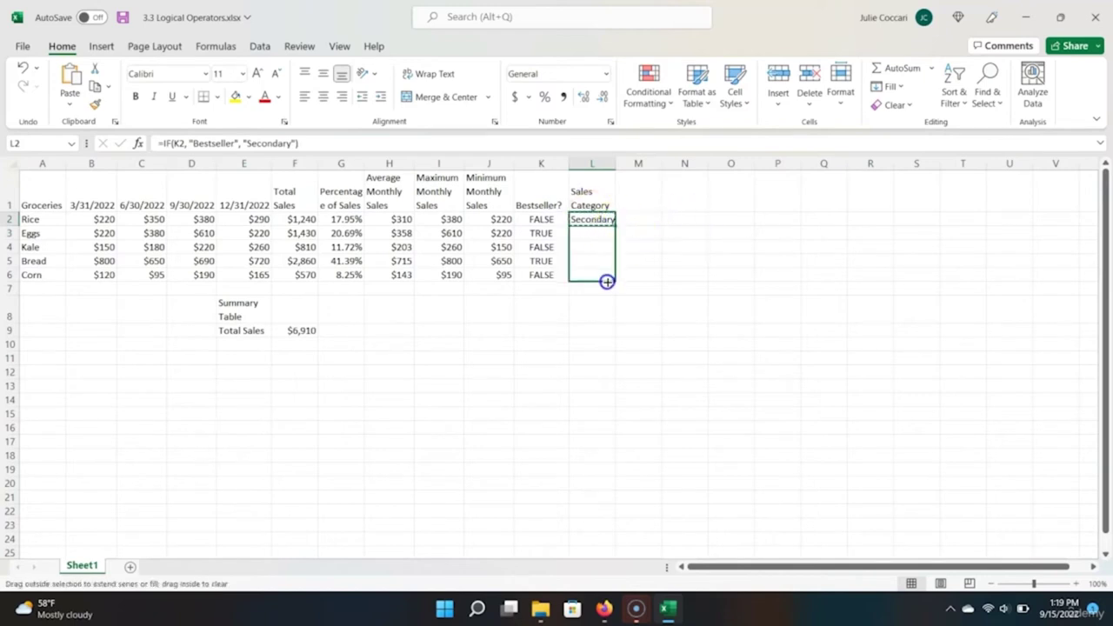
pyautogui.click(598, 232)
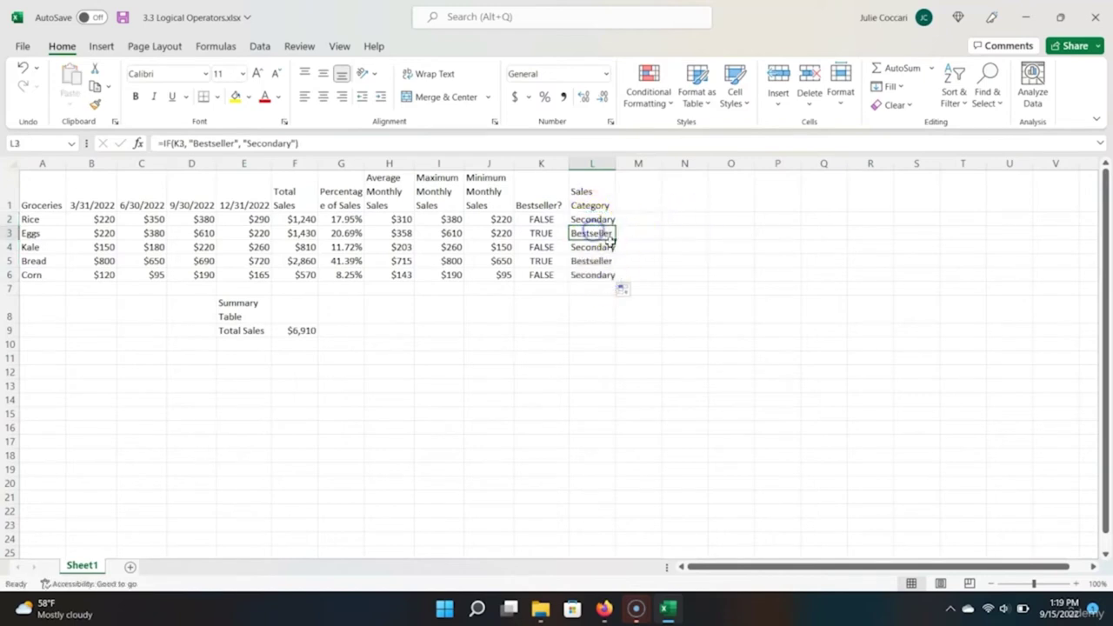
pyautogui.click(558, 233)
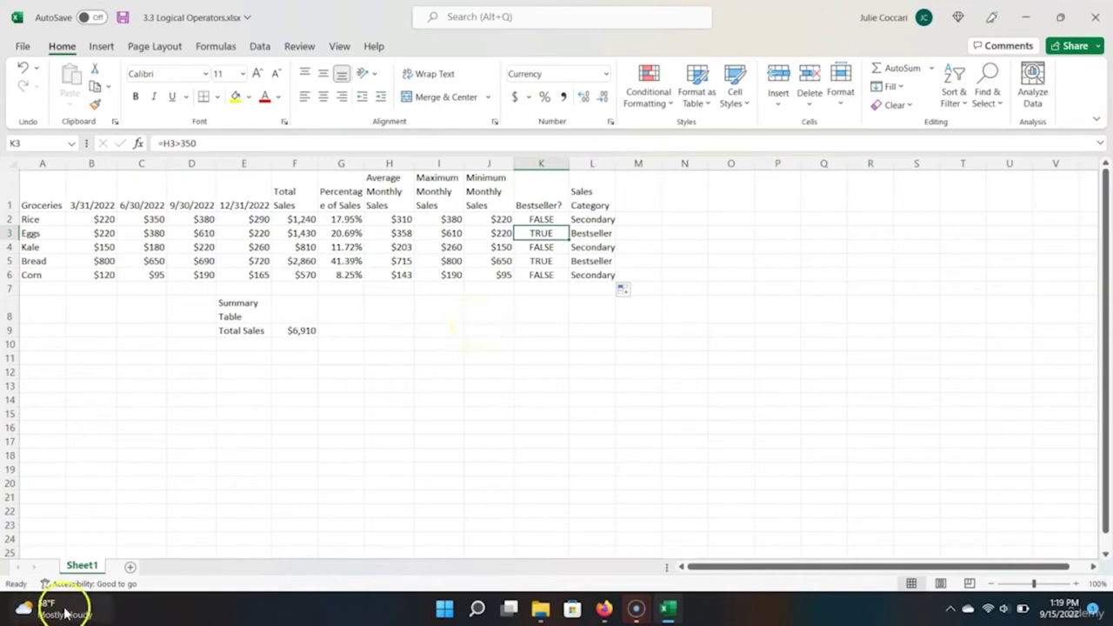
pyautogui.click(55, 559)
pyautogui.press('super')
pyautogui.press('super')
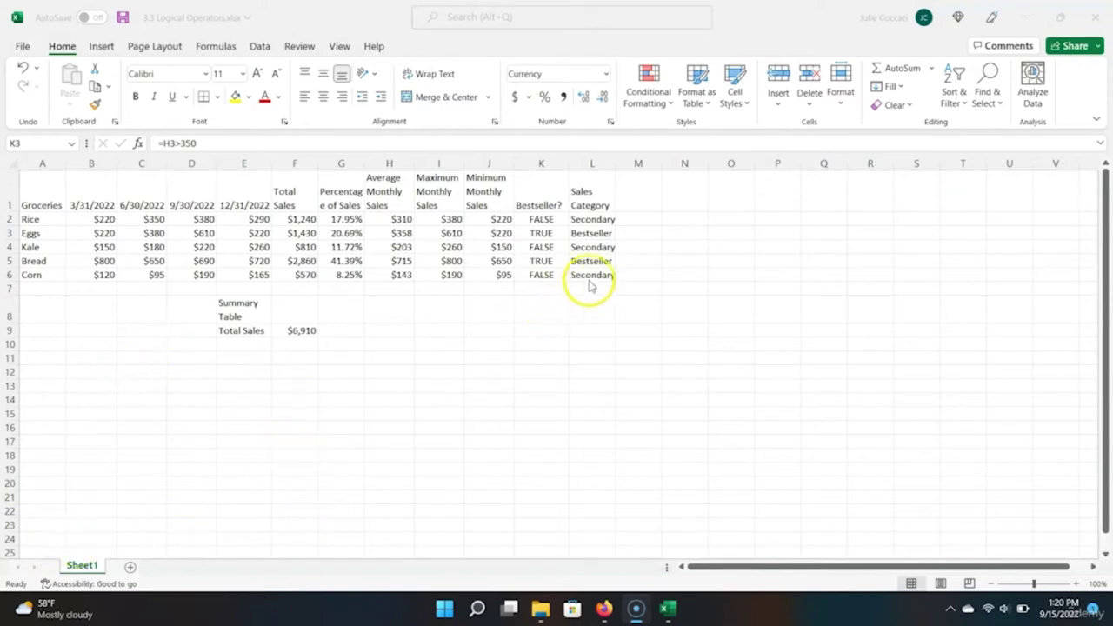
pyautogui.click(645, 210)
pyautogui.click(644, 218)
pyautogui.write('=')
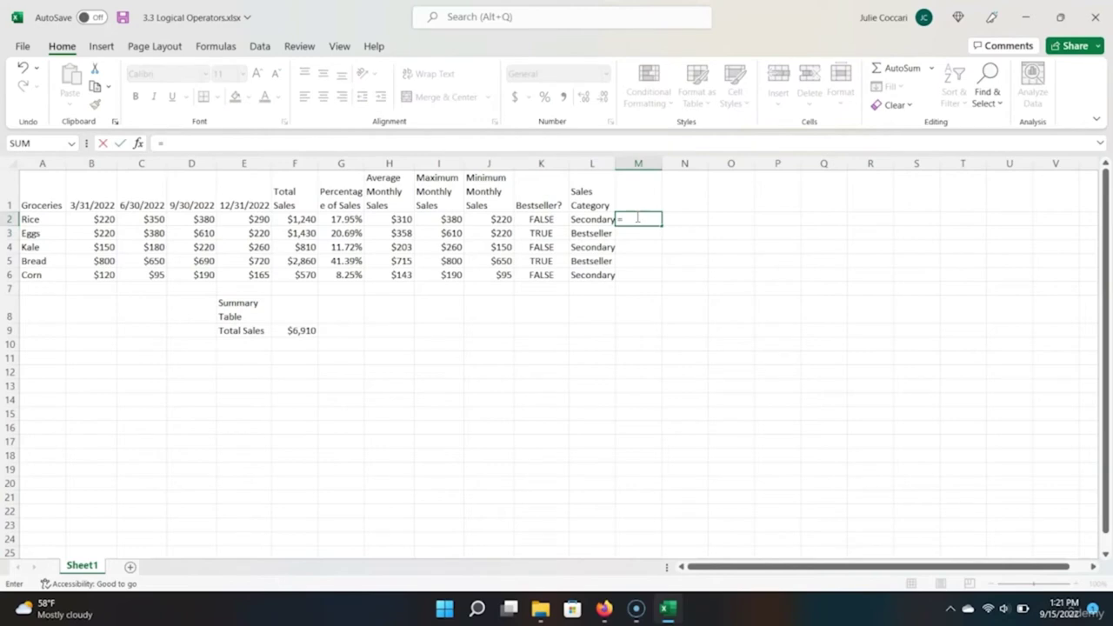
pyautogui.write('or')
pyautogui.press('Tab')
pyautogui.press('BackSpace')
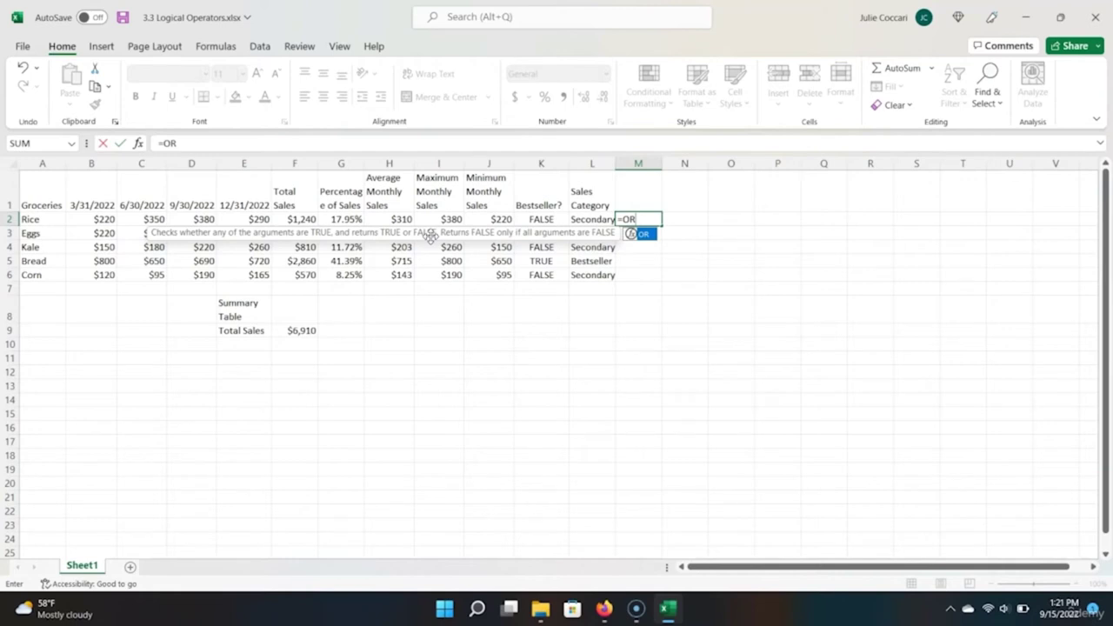
pyautogui.press('BackSpace')
pyautogui.press('BackSpace')
pyautogui.write('and')
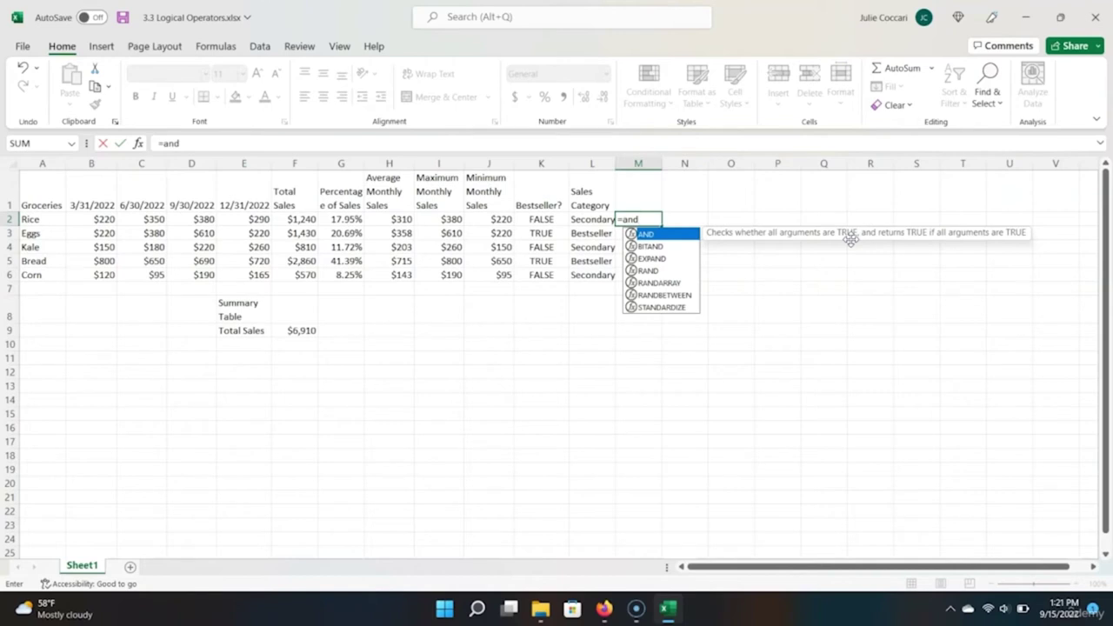
pyautogui.press('Escape')
pyautogui.press('Escape')
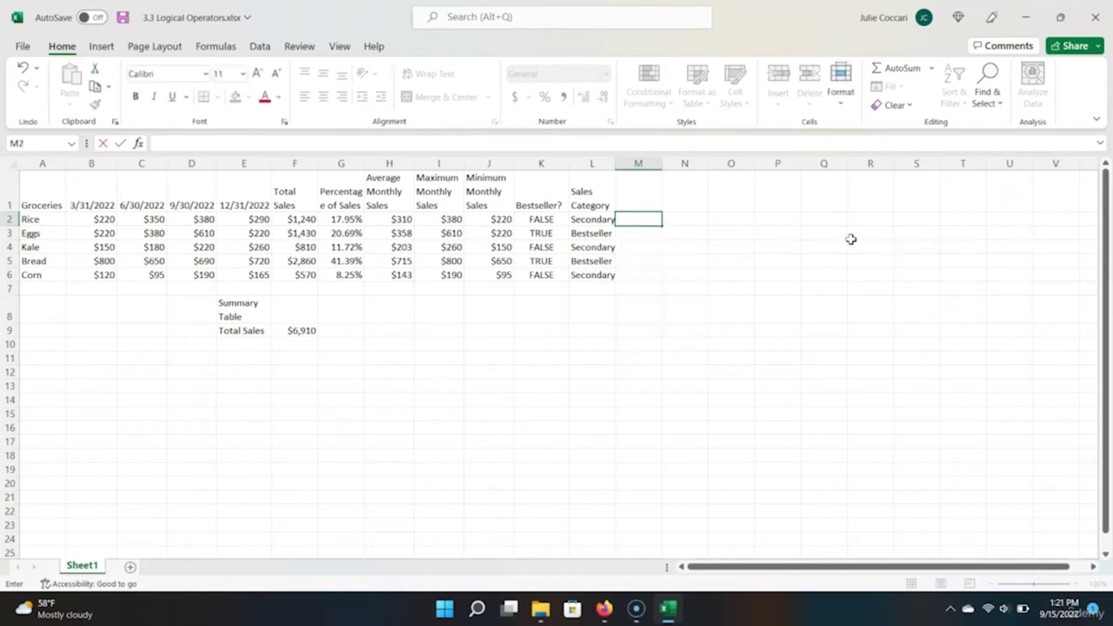
pyautogui.press('Return')
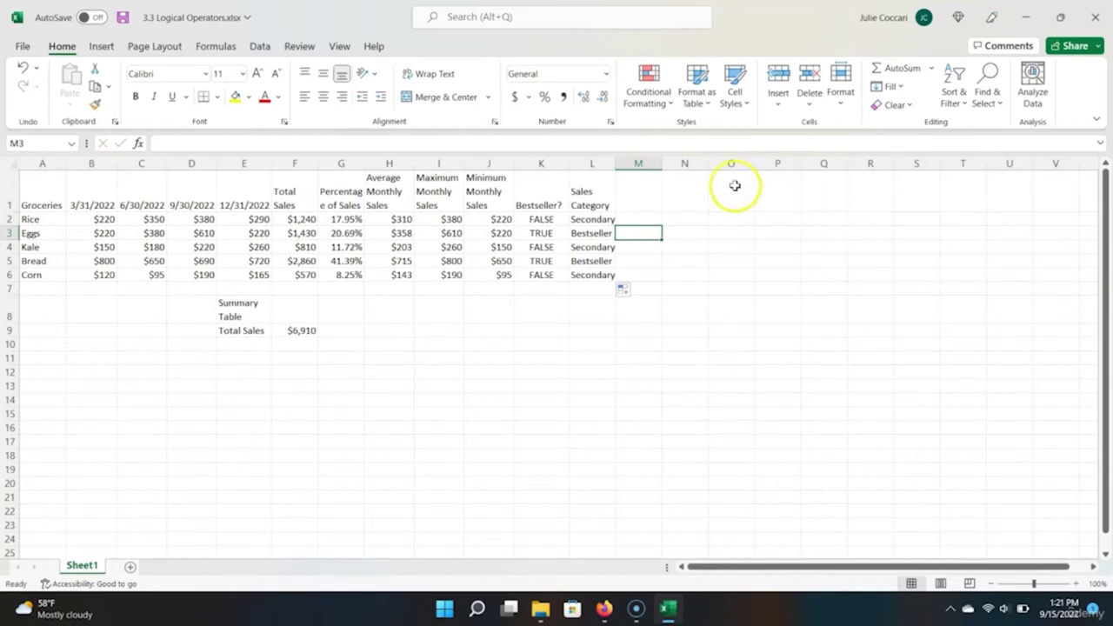
pyautogui.click(545, 220)
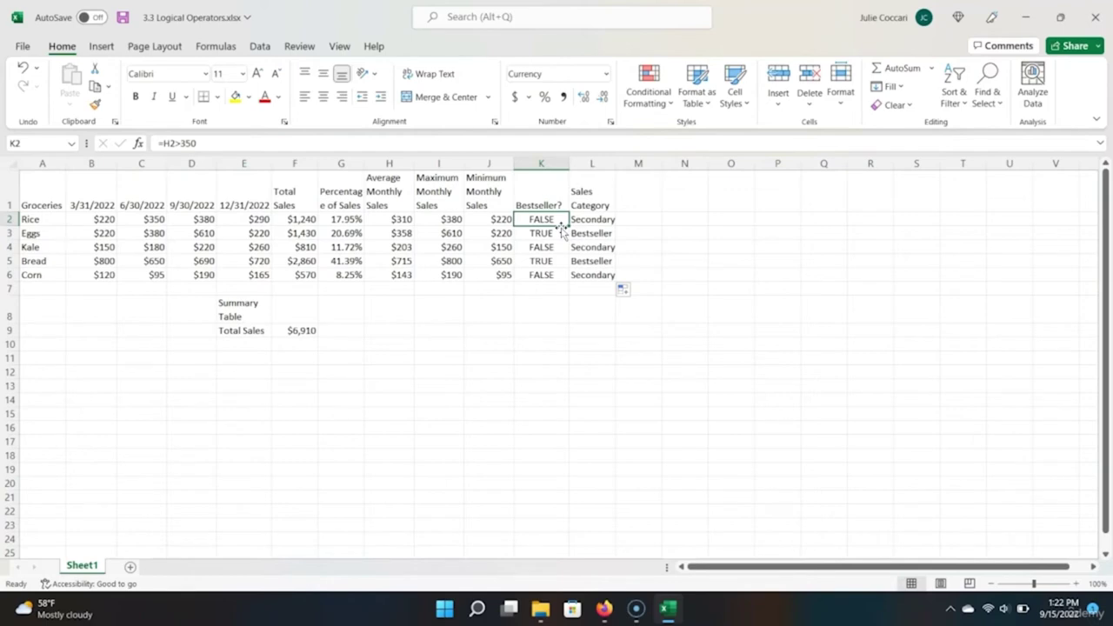
# Step: Enter =OR(H2>350,G2>0.25) in K2 as Rice's Bestseller? test
pyautogui.write('=')
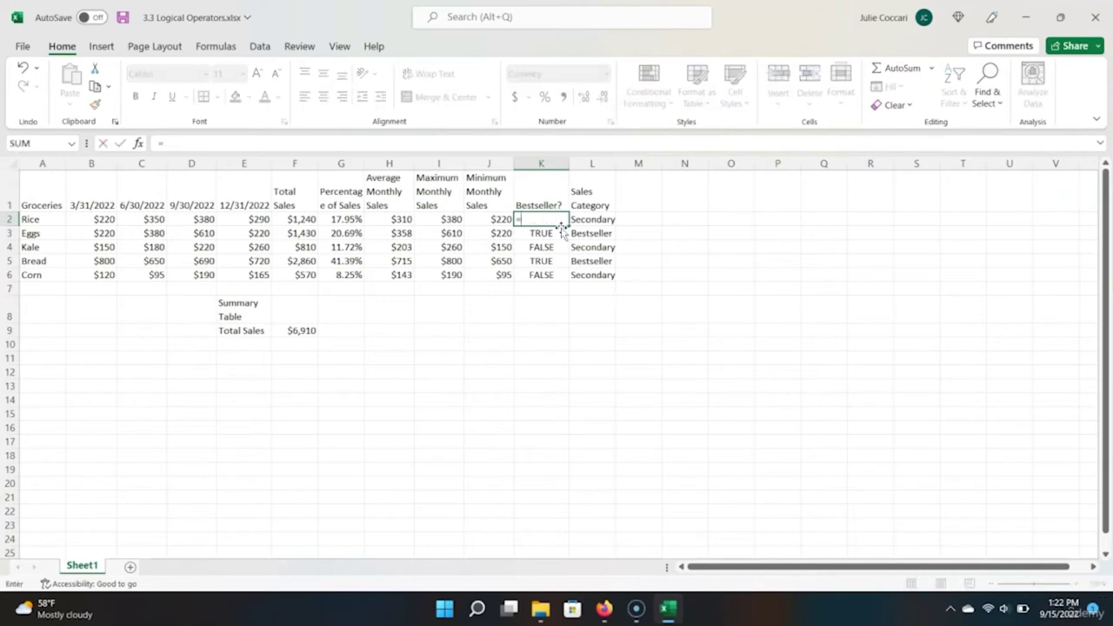
pyautogui.write('OR(')
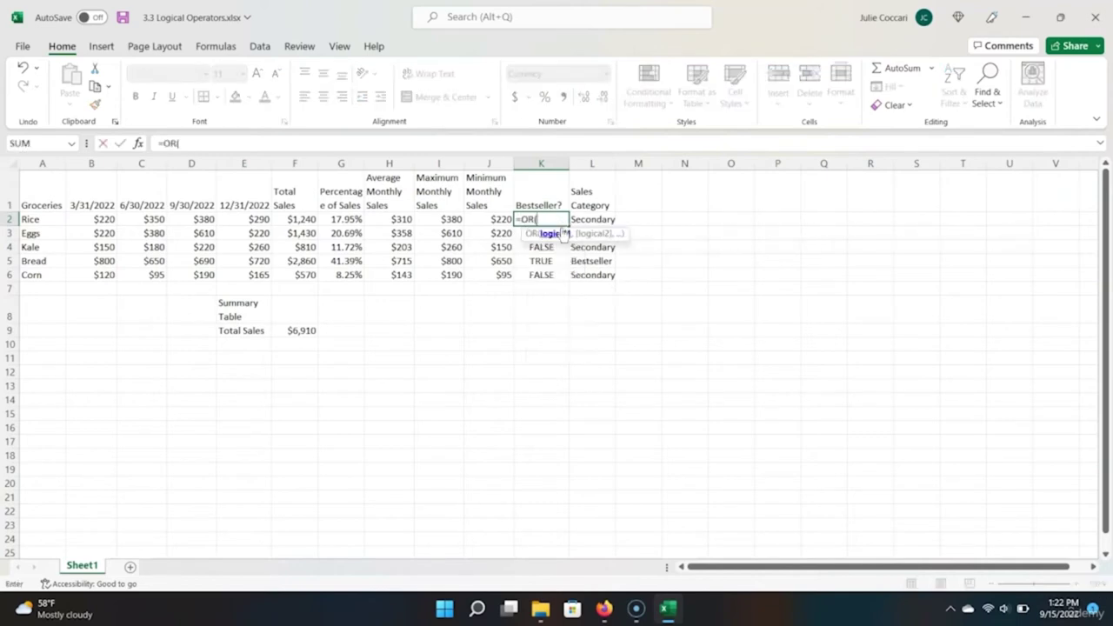
pyautogui.press('Left')
pyautogui.press('Left')
pyautogui.press('Left')
pyautogui.write('>350')
pyautogui.write(',')
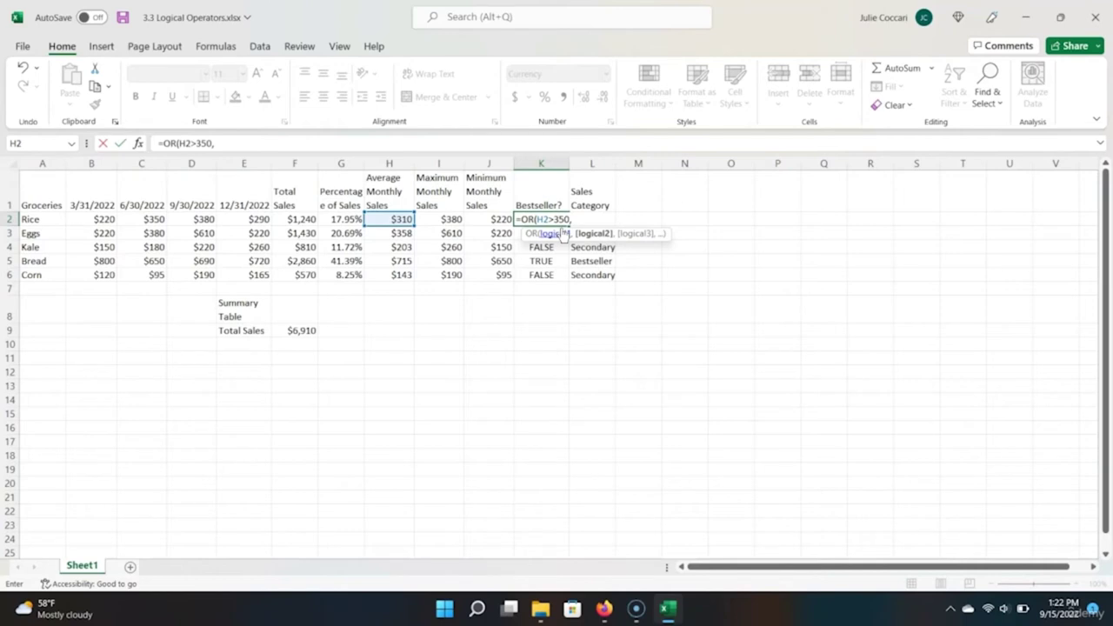
pyautogui.press('Left')
pyautogui.press('Left')
pyautogui.press('Left')
pyautogui.press('Left')
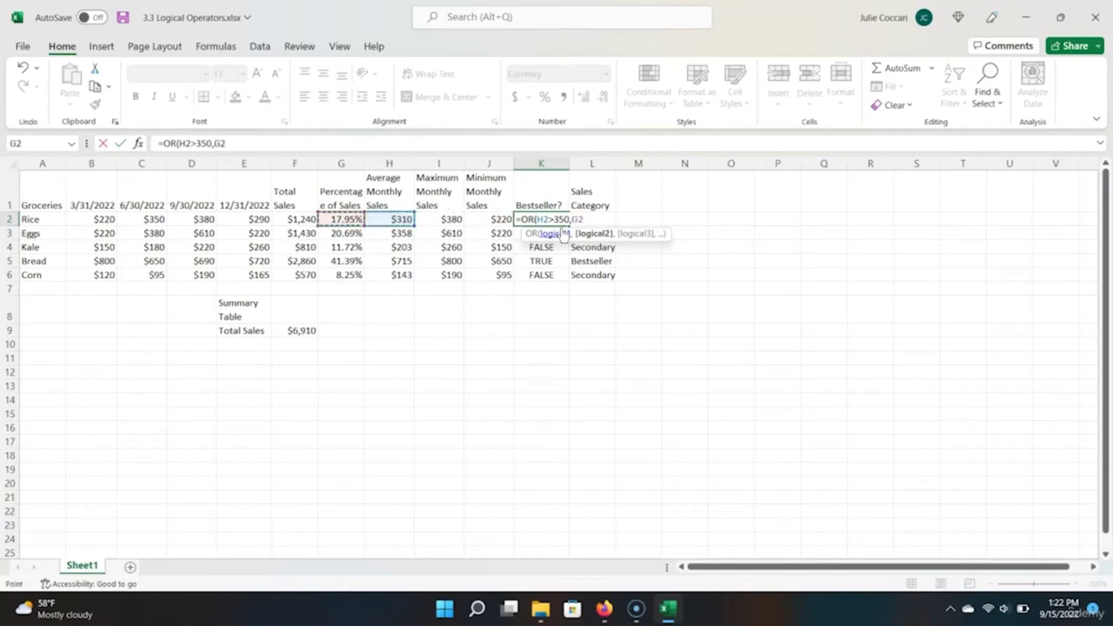
pyautogui.write('>')
pyautogui.write('2')
pyautogui.press('BackSpace')
pyautogui.write('.25)')
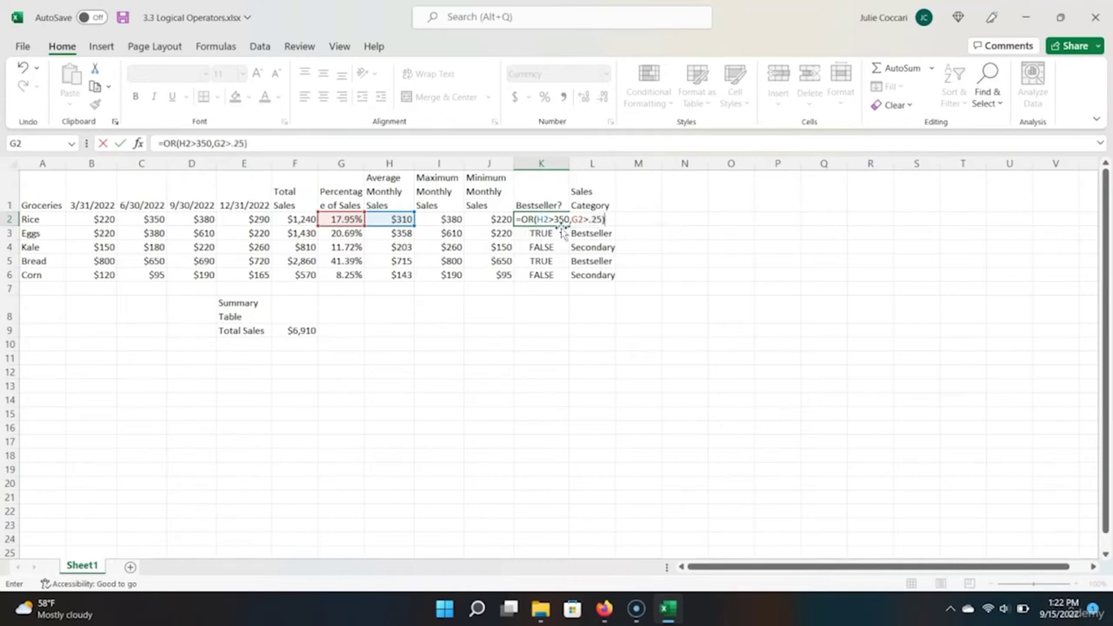
pyautogui.press('Return')
# Step: Paste the OR formula into K2:K6 and step through the results
pyautogui.click(557, 220)
pyautogui.hotkey('ctrl', 'c')
pyautogui.hotkey('shift', 'Down')
pyautogui.hotkey('shift', 'Down')
pyautogui.hotkey('shift', 'Down')
pyautogui.hotkey('ctrl', 'v')
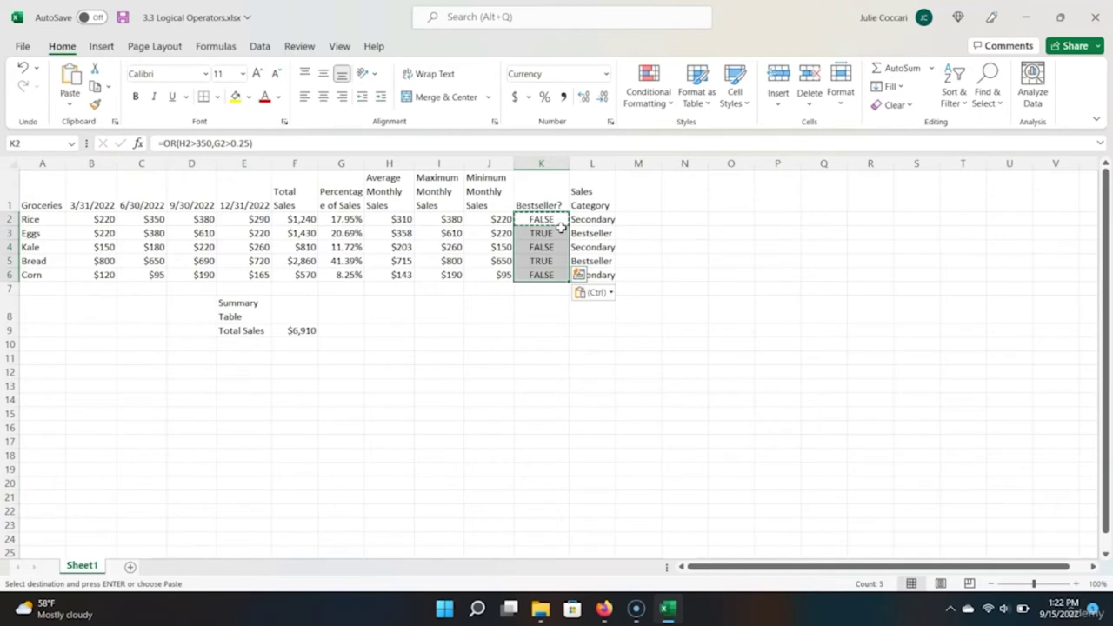
pyautogui.press('Down')
pyautogui.press('Down')
pyautogui.press('Down')
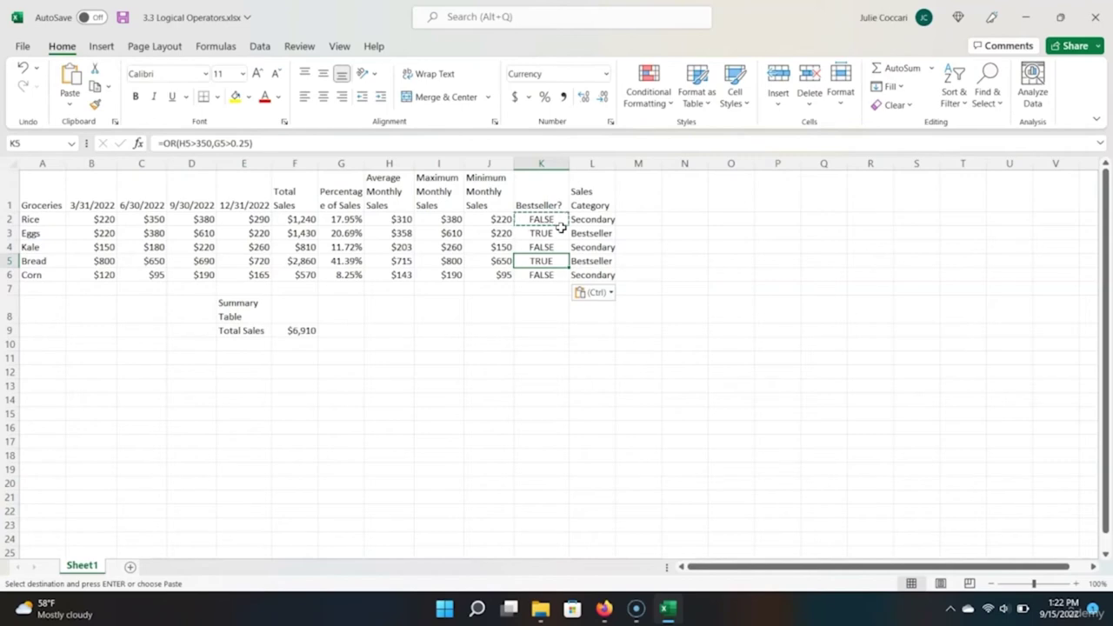
pyautogui.press('Up')
pyautogui.press('Up')
pyautogui.press('Up')
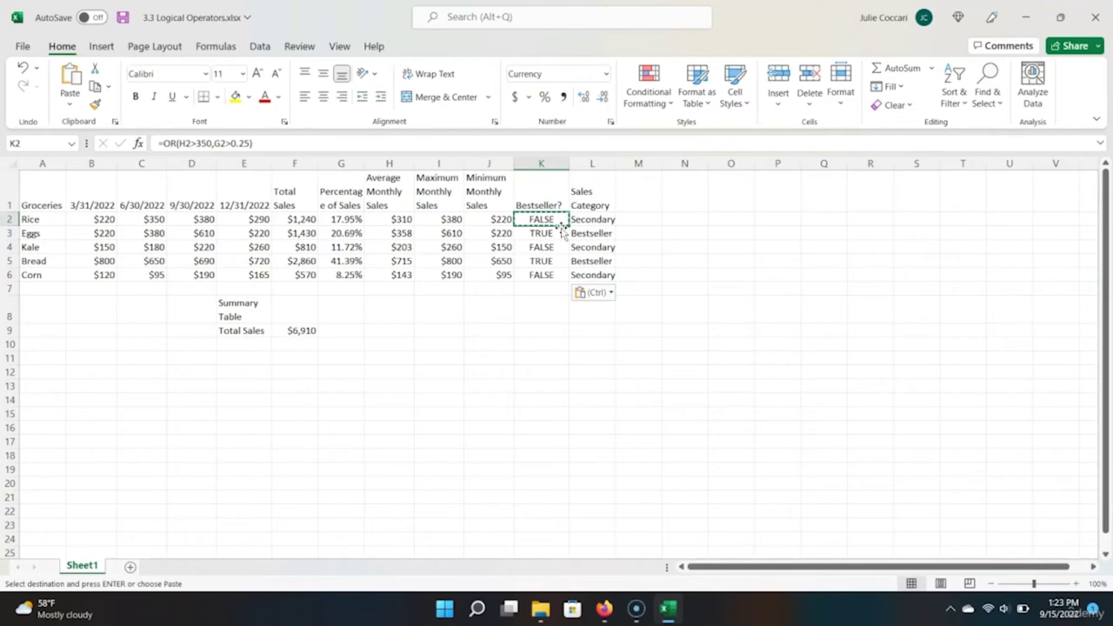
# Step: Enter =AND(H2>350,G2>.25) in K2 as Rice's Bestseller? test
pyautogui.write('=AND(')
pyautogui.press('Left')
pyautogui.press('Left')
pyautogui.press('Left')
pyautogui.write('>350,')
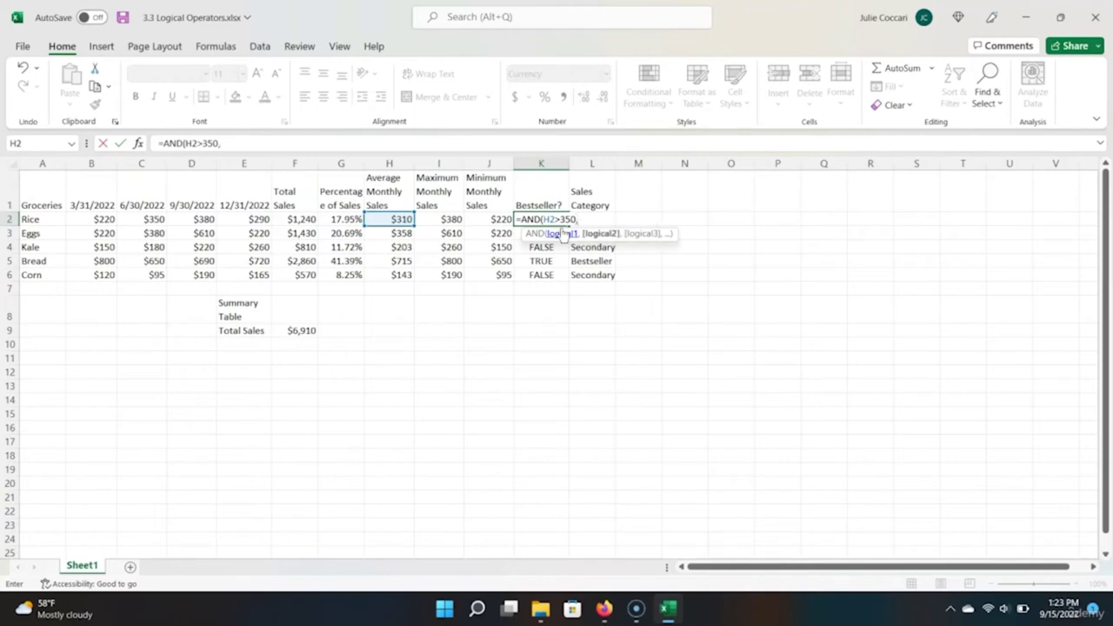
pyautogui.press('Left')
pyautogui.press('Left')
pyautogui.press('Left')
pyautogui.press('Left')
pyautogui.write('>')
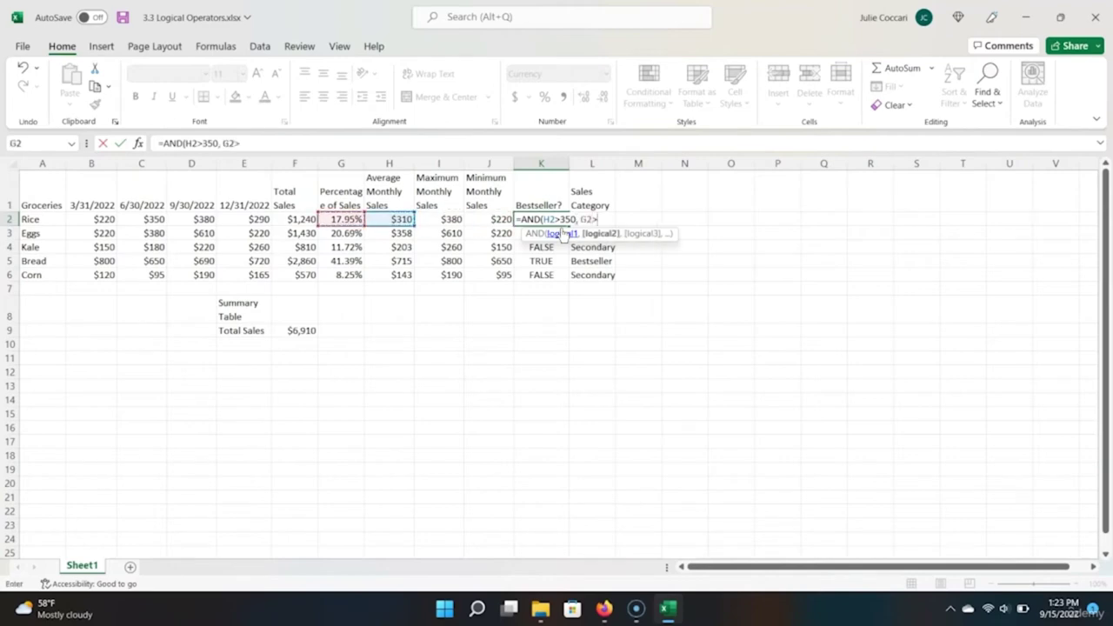
pyautogui.write('.25')
pyautogui.press('Return')
# Step: Fill the AND formula down to K6, confirming only Bread is TRUE, then edit K2
pyautogui.press('Up')
pyautogui.hotkey('ctrl', 'c')
pyautogui.moveTo(568, 225); pyautogui.dragTo(565, 280)
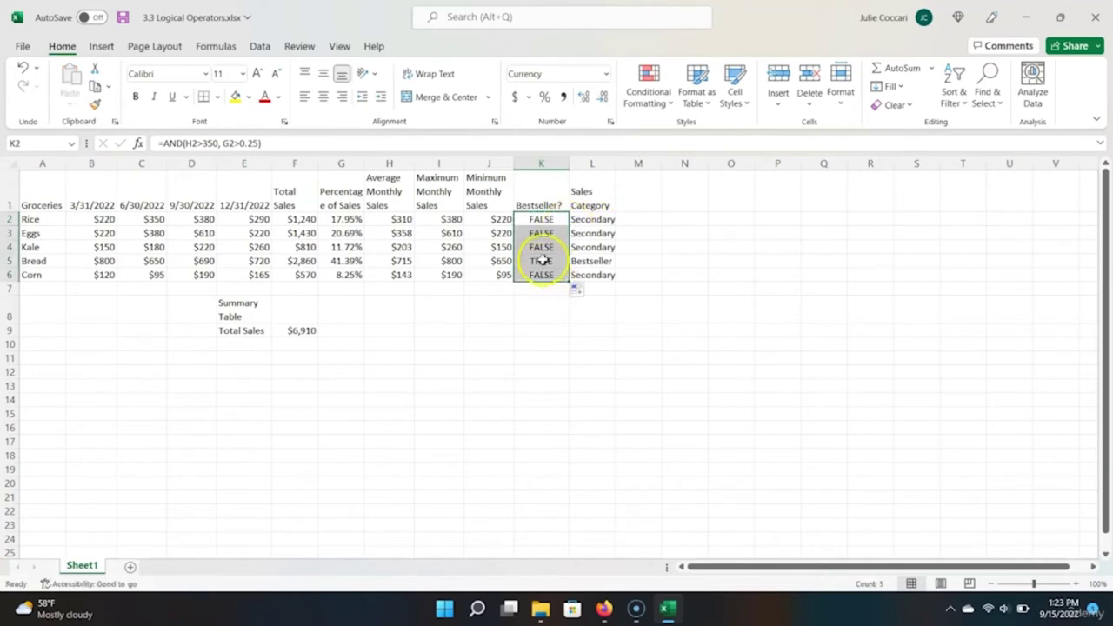
pyautogui.click(549, 260)
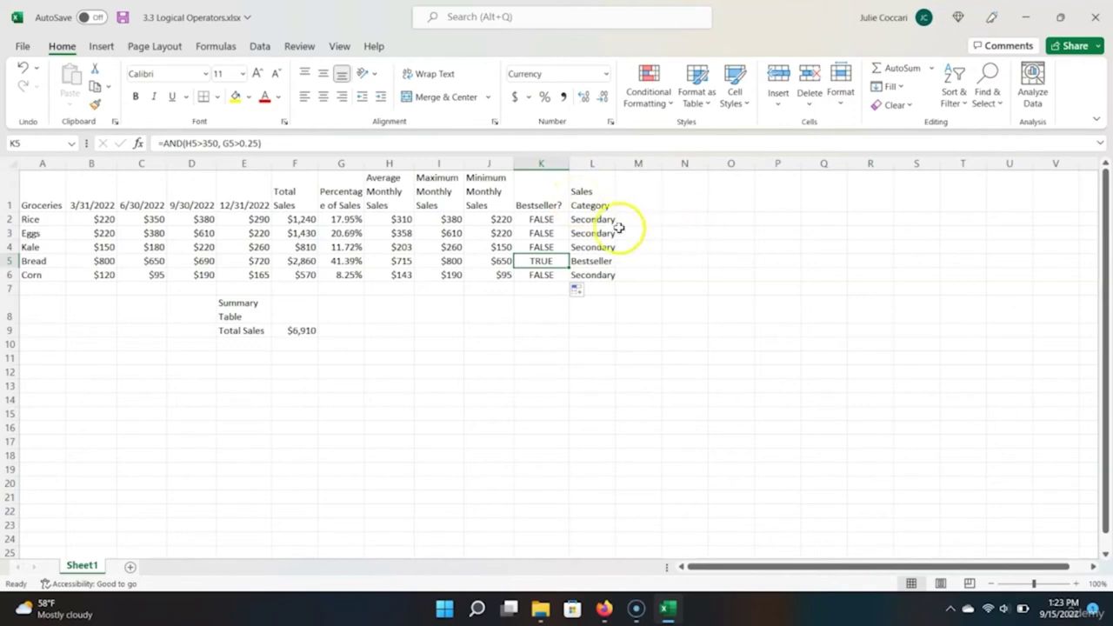
pyautogui.click(557, 219)
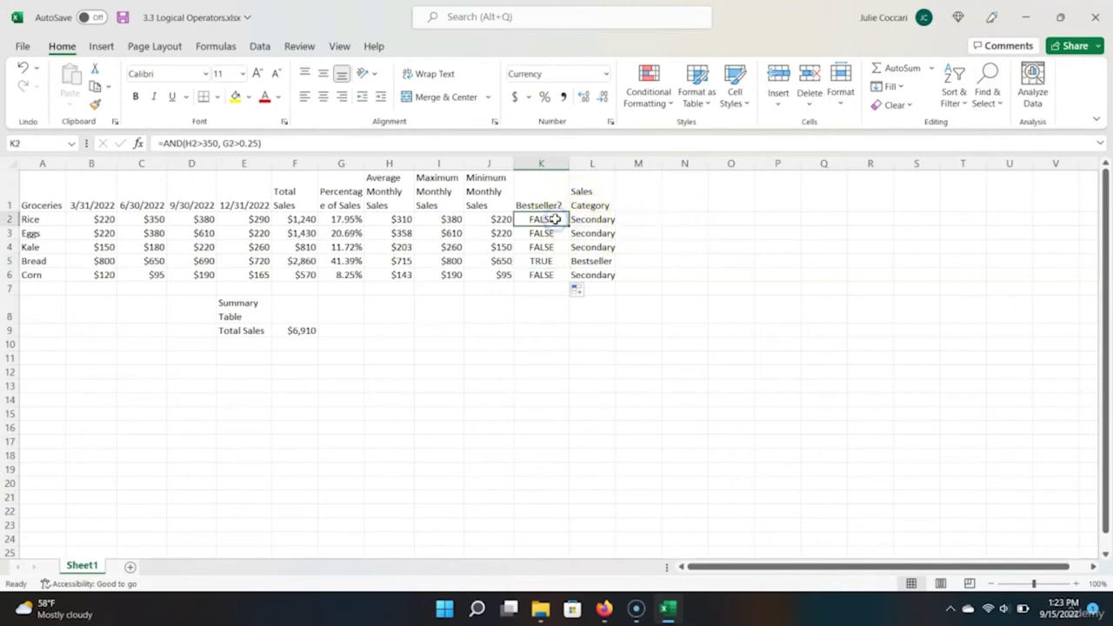
pyautogui.doubleClick(556, 219)
# Step: Replace the K2 test in L2's IF formula with AND(H2>350, G2>0.25)
pyautogui.click(625, 218)
pyautogui.moveTo(625, 219); pyautogui.dragTo(524, 220)
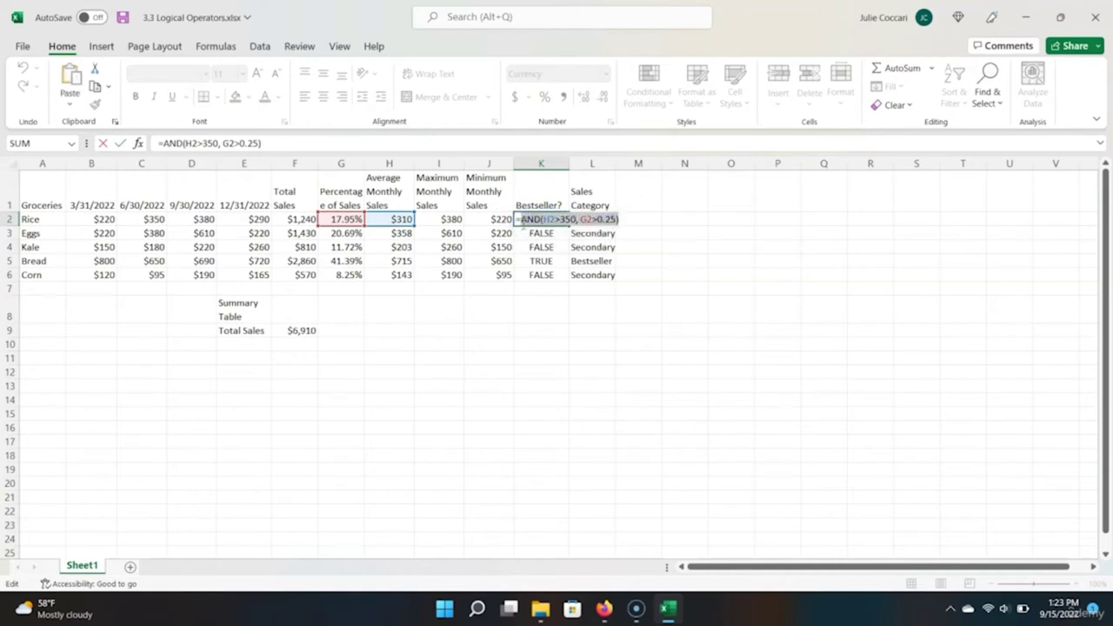
pyautogui.click(592, 247)
pyautogui.press('Escape')
pyautogui.click(594, 220)
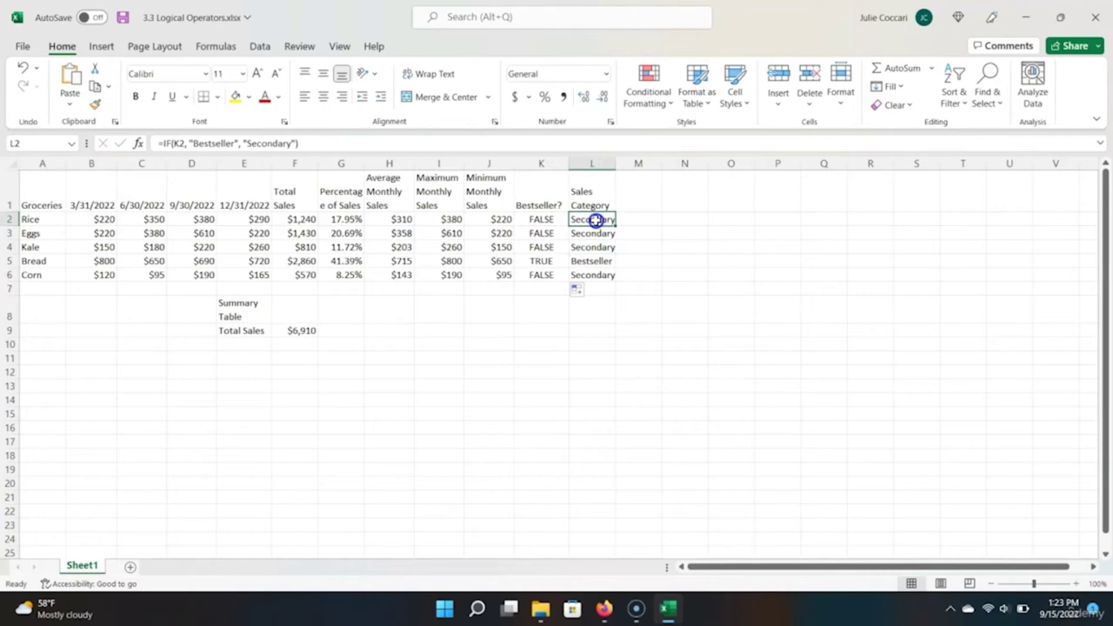
pyautogui.doubleClick(595, 220)
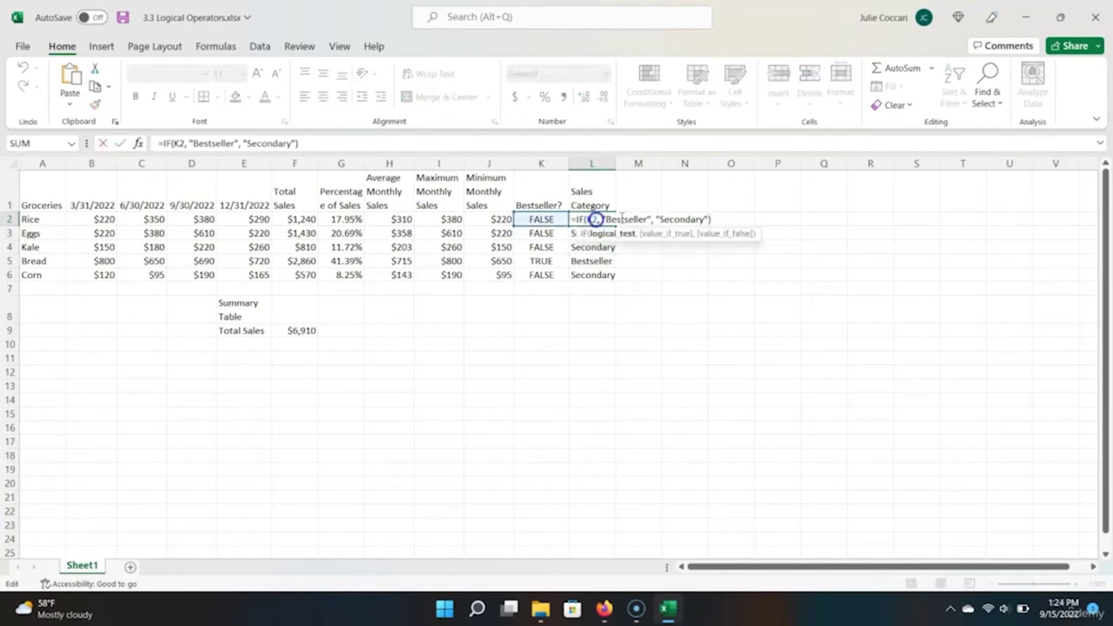
pyautogui.press('BackSpace')
pyautogui.press('BackSpace')
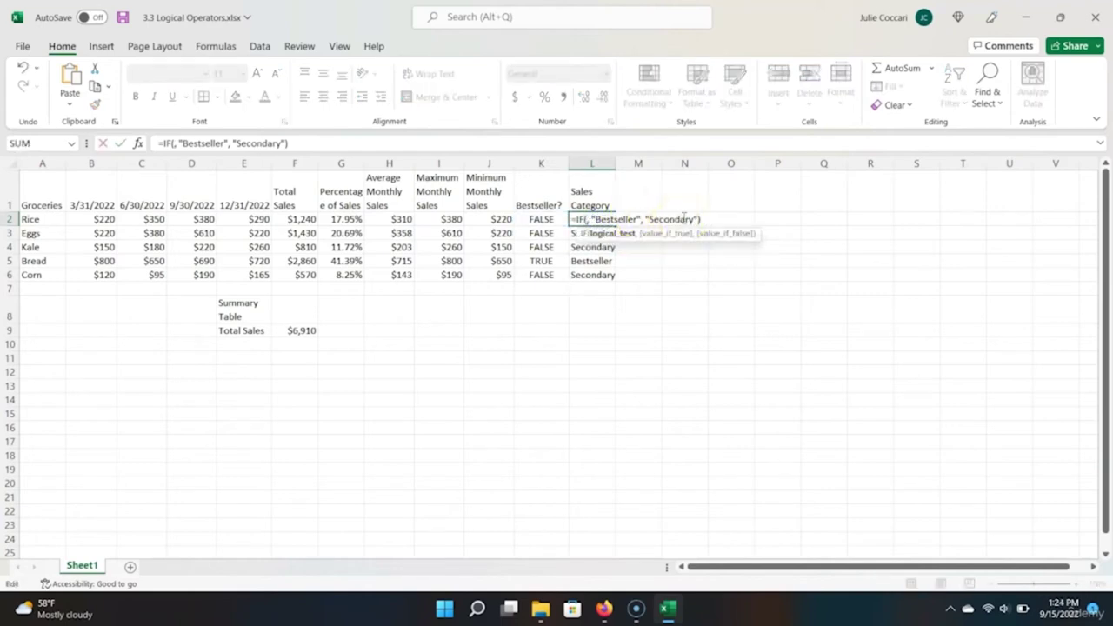
pyautogui.write('AND(H2>350, G2>0.25)')
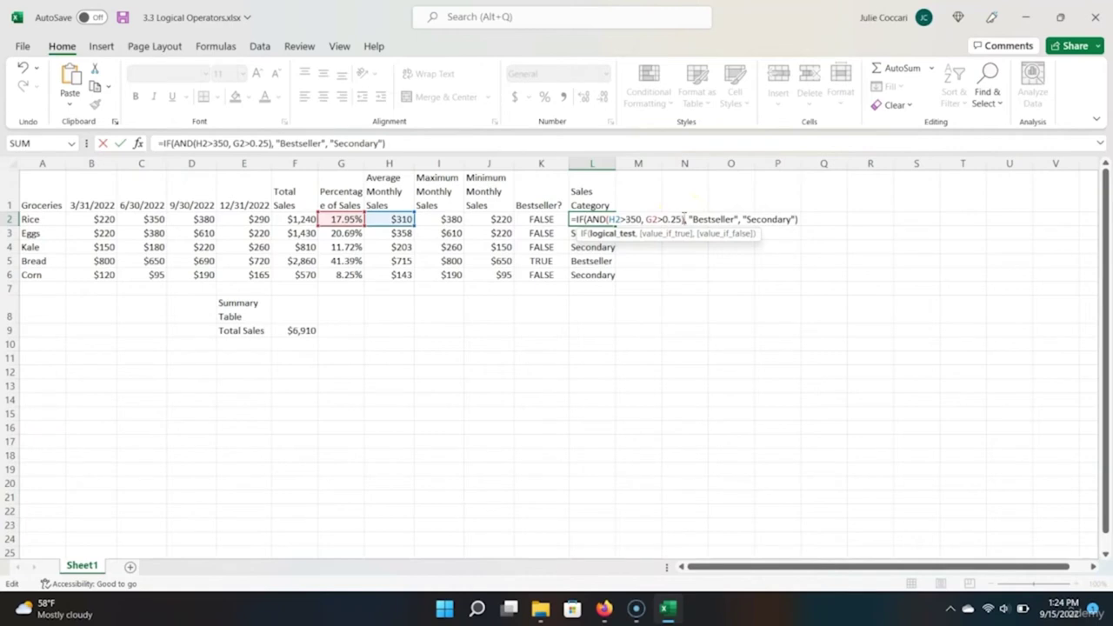
pyautogui.hotkey('ctrl', 'Return')
# Step: Fill the nested IF formula from L2 down through L6
pyautogui.hotkey('ctrl', 'c')
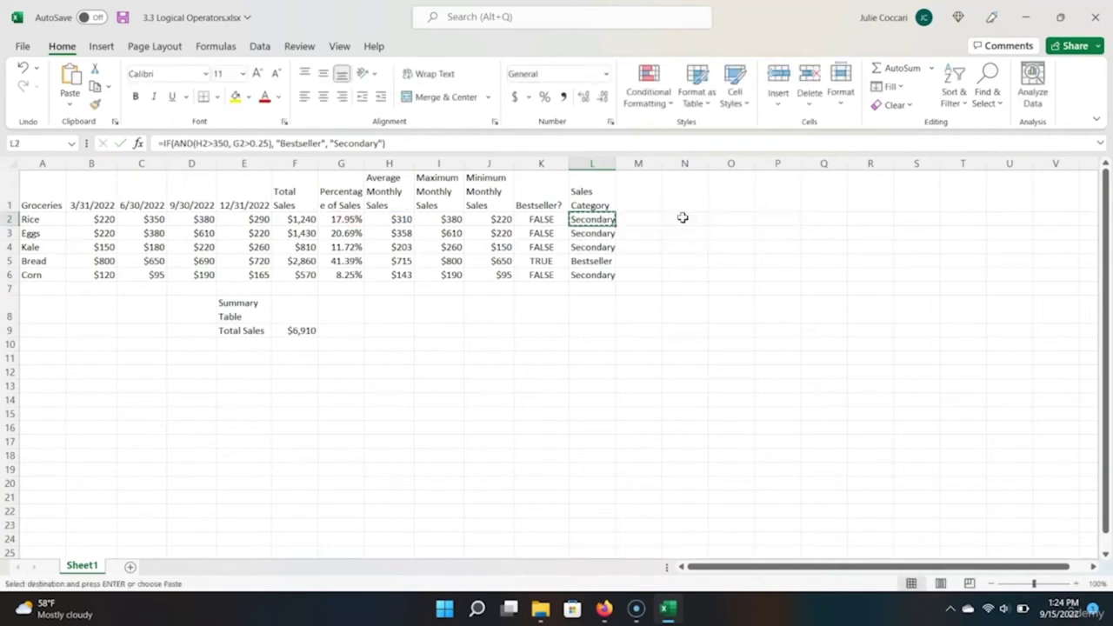
pyautogui.moveTo(616, 225); pyautogui.dragTo(618, 280)
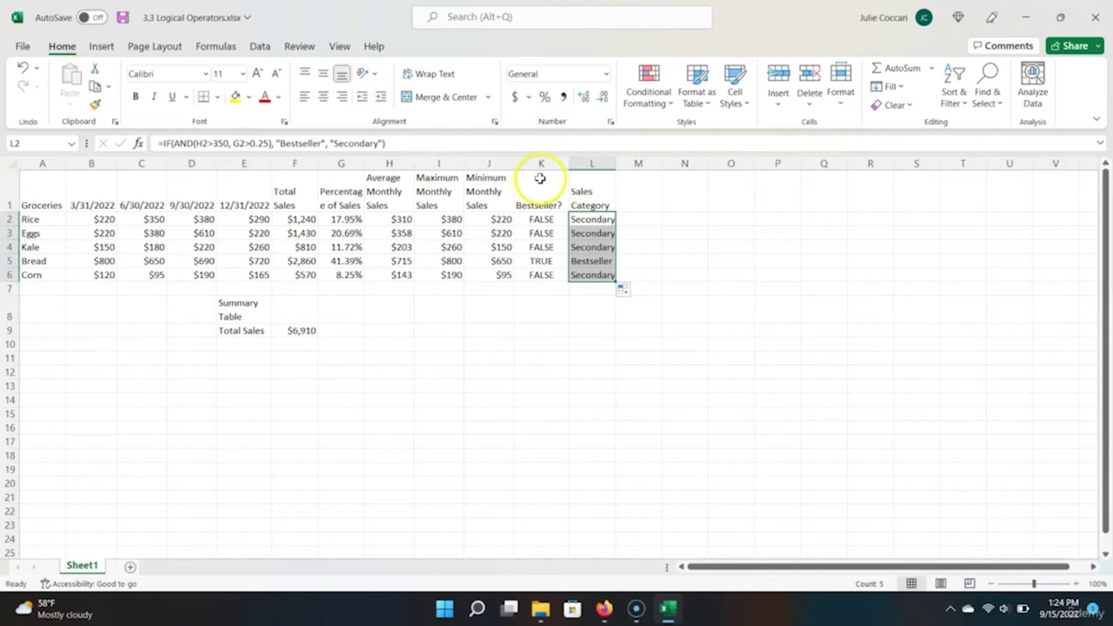
pyautogui.click(605, 218)
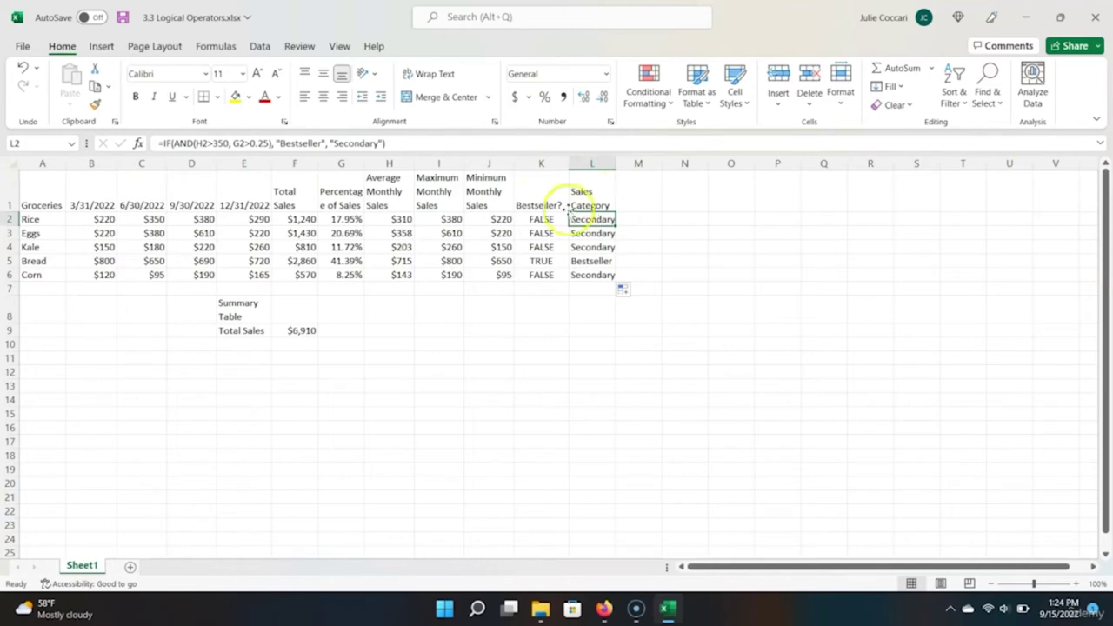
pyautogui.click(539, 163)
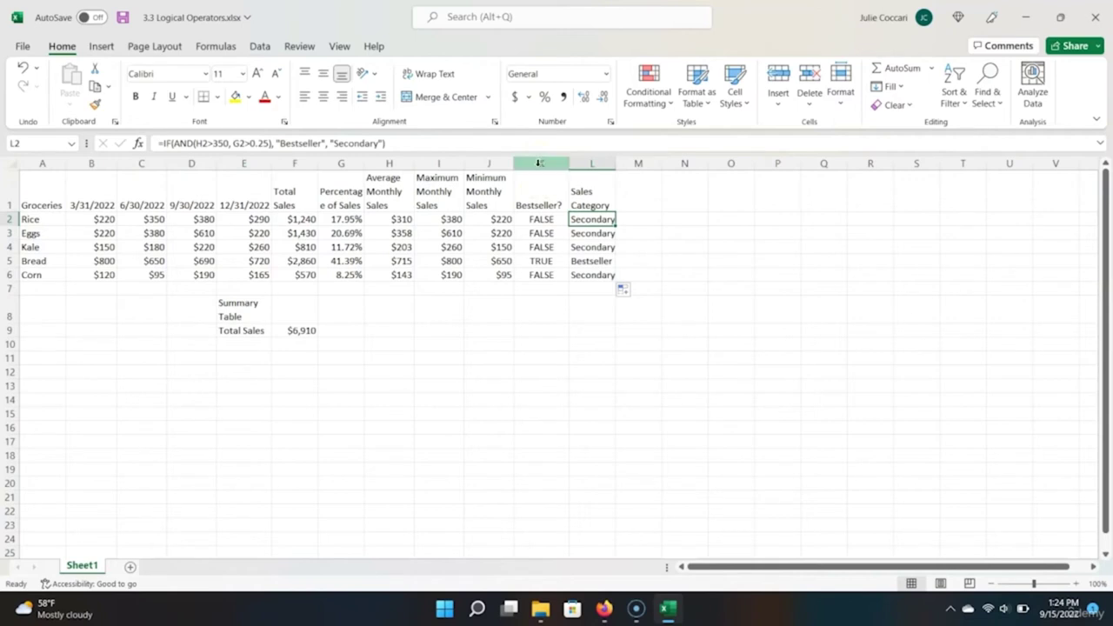
# Step: Delete column K (Bestseller?) so Sales Category shifts into column K
pyautogui.click(539, 163)
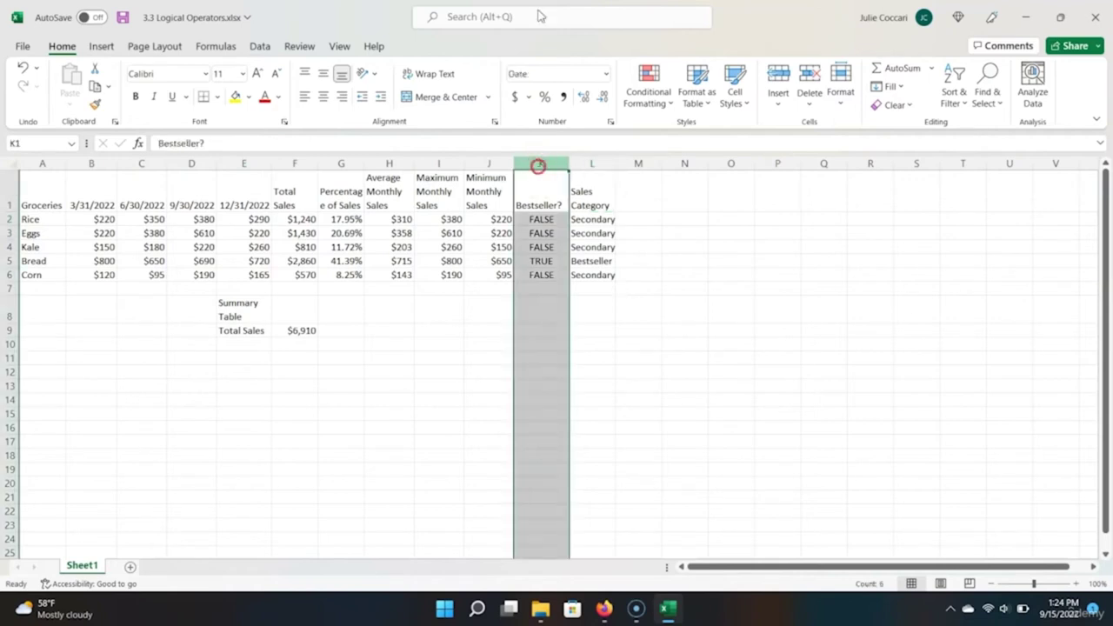
pyautogui.rightClick(539, 165)
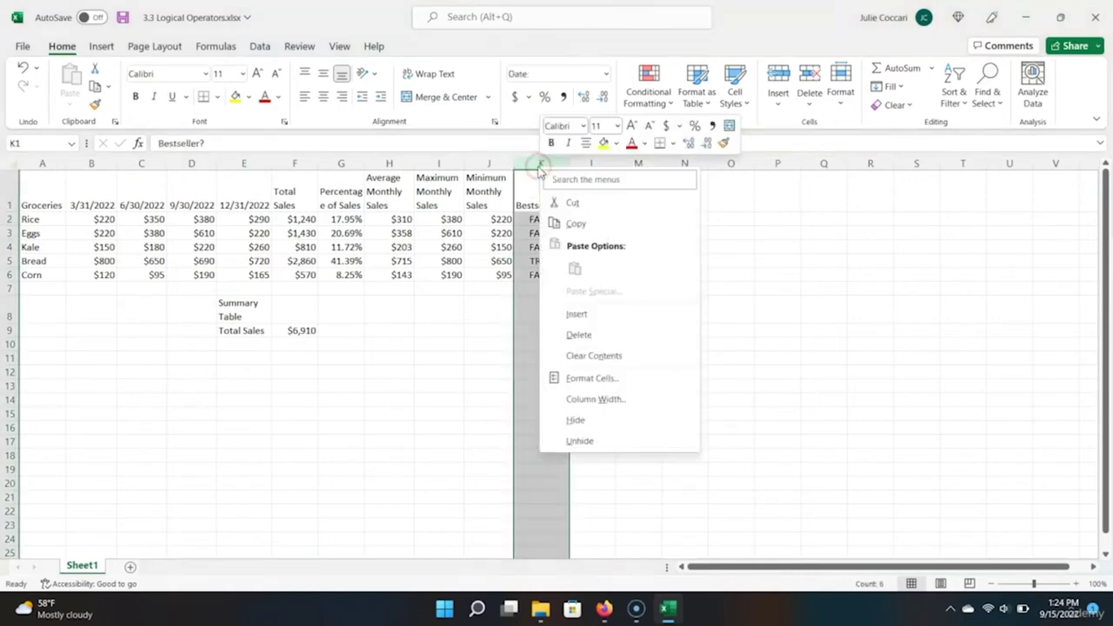
pyautogui.click(579, 335)
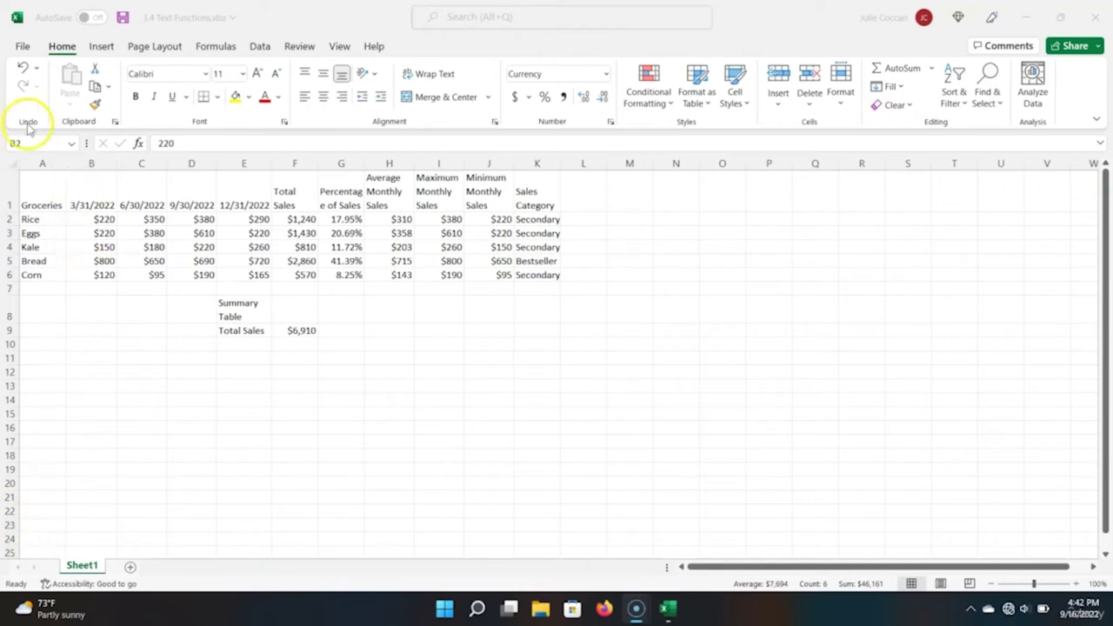
# Step: Insert a blank column at column B beside Groceries
pyautogui.click(90, 161)
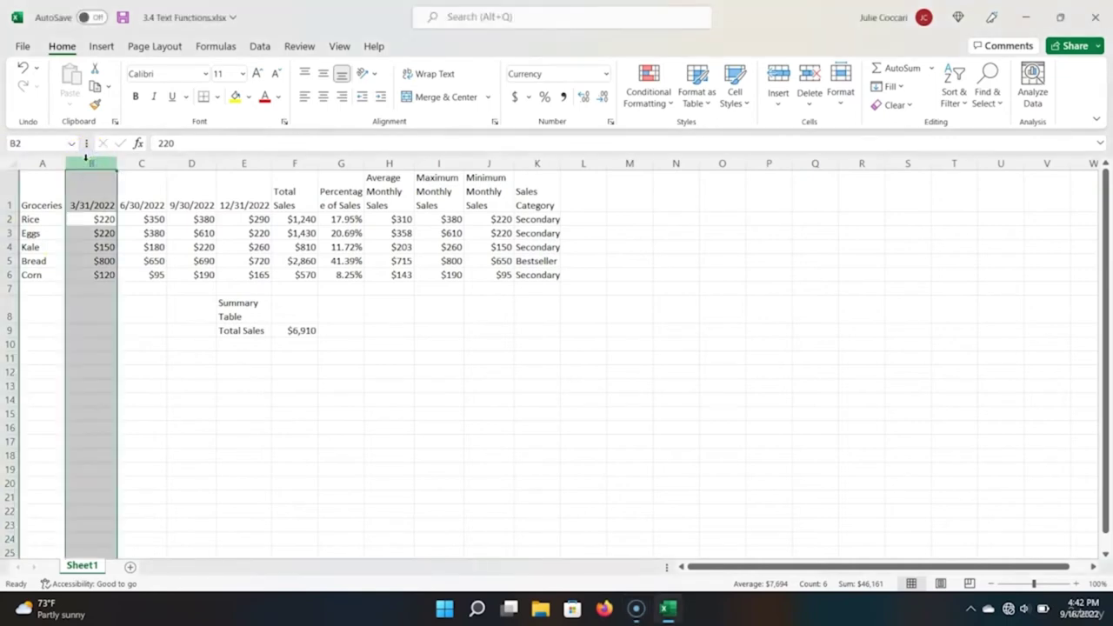
pyautogui.rightClick(88, 161)
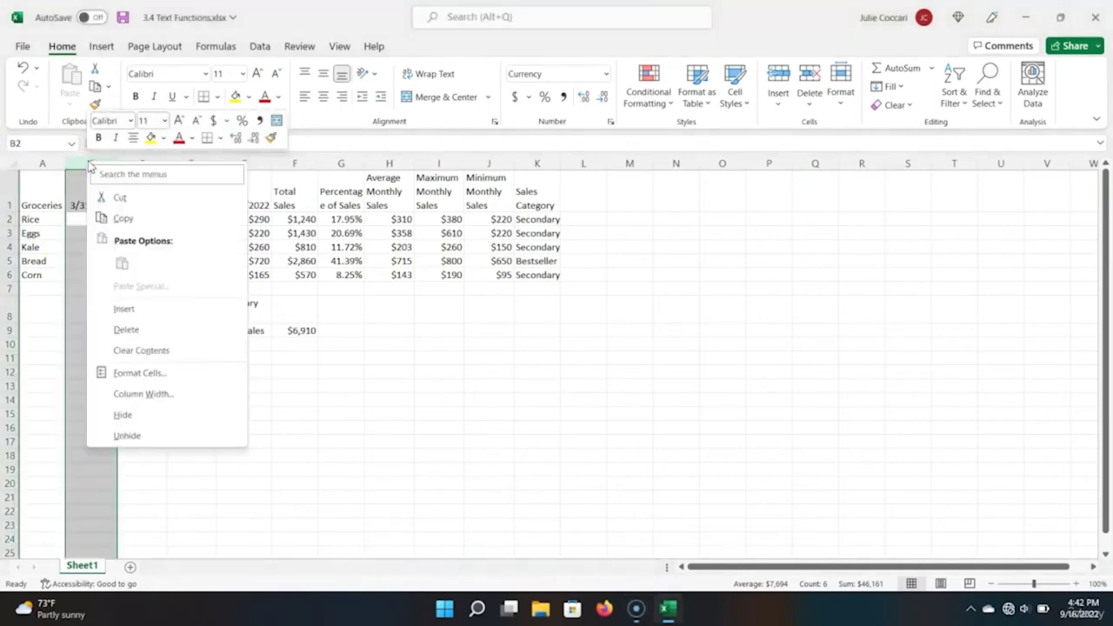
pyautogui.click(141, 309)
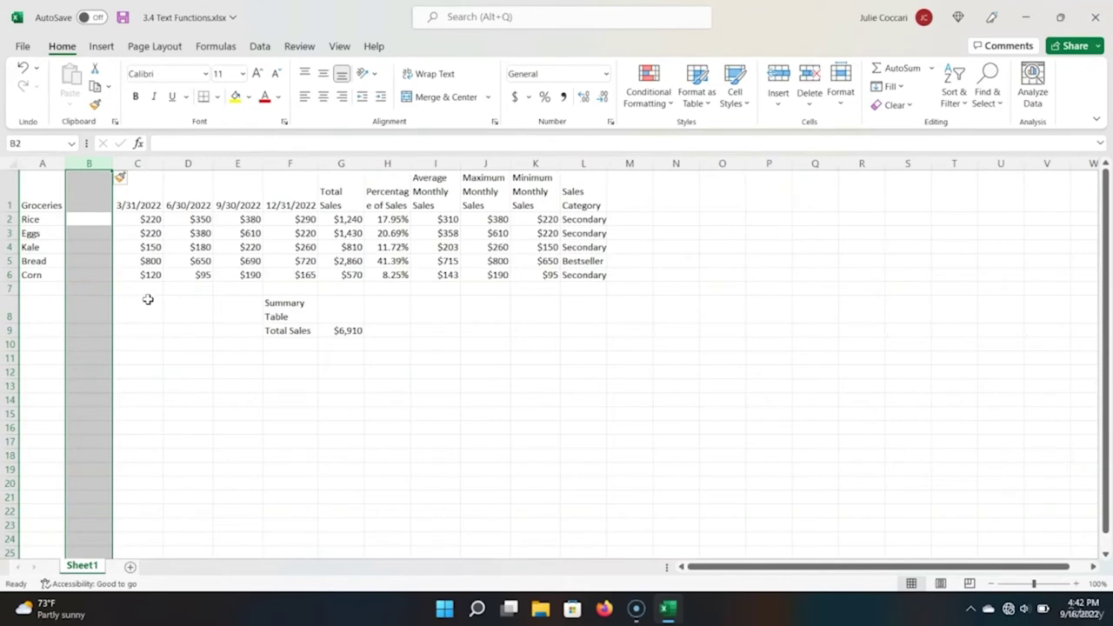
# Step: Enter =LOWER(A2) in B2 and fill it down to B6: rice, eggs, kale, bread, corn
pyautogui.click(89, 221)
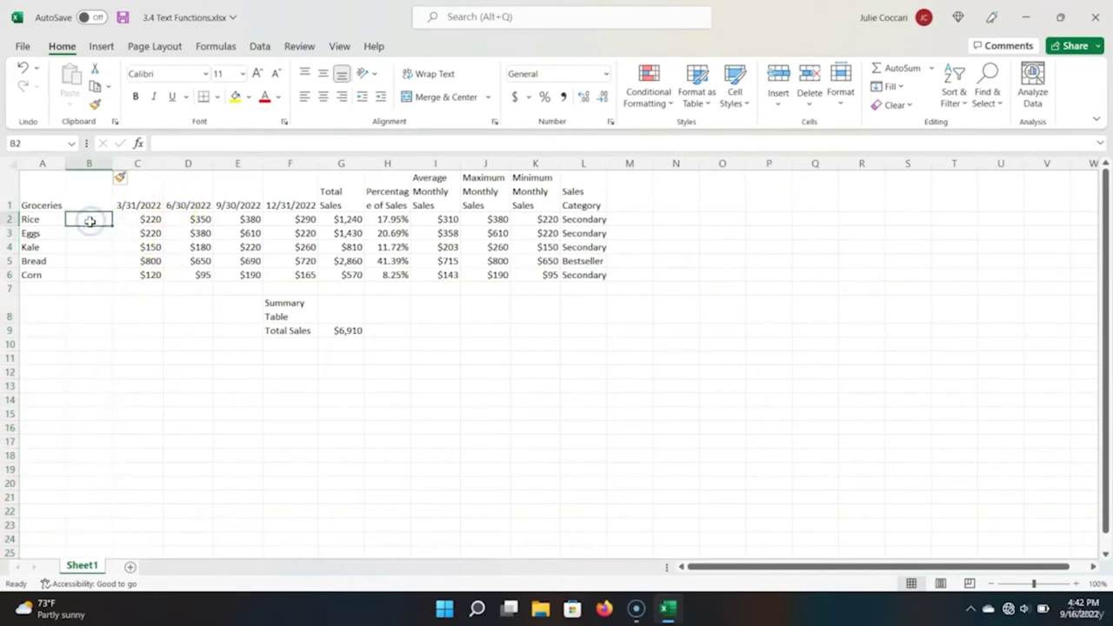
pyautogui.write('=lower')
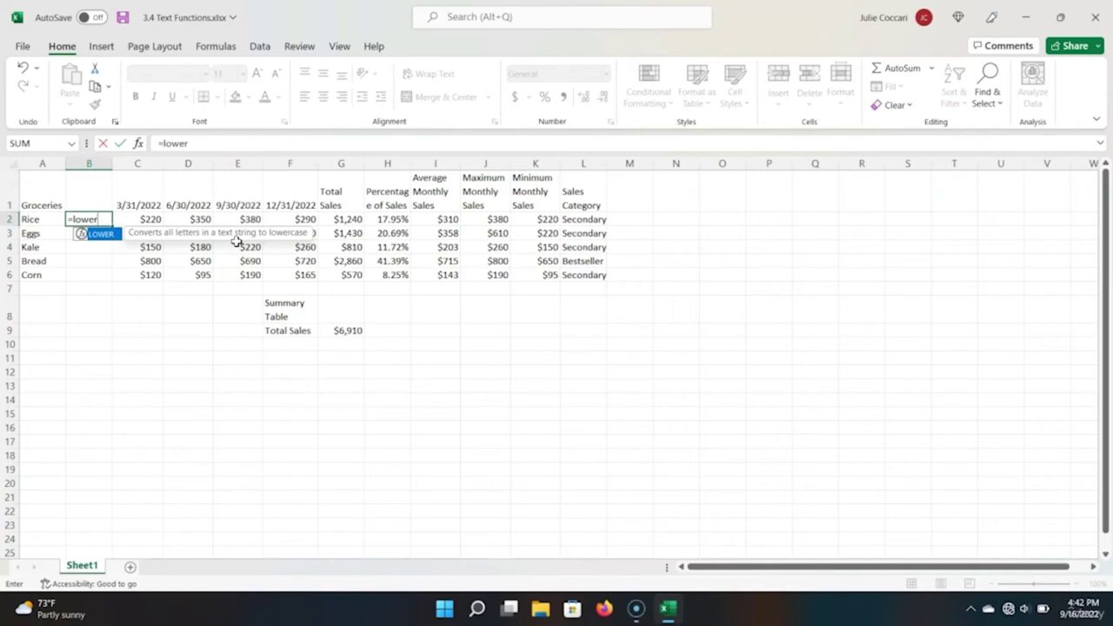
pyautogui.write('(')
pyautogui.press('Left')
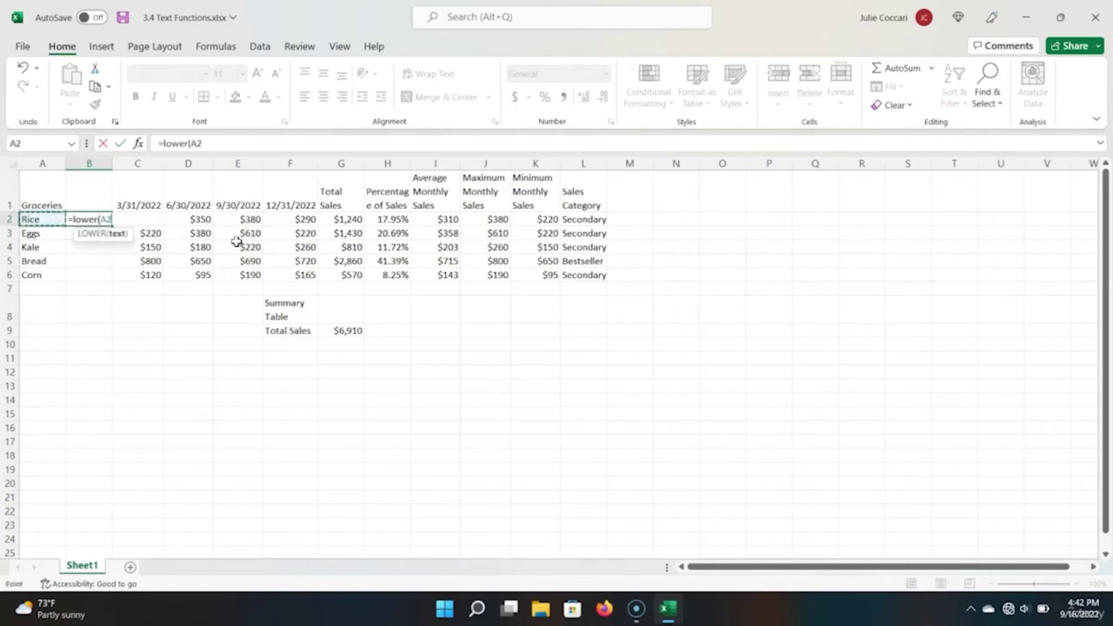
pyautogui.write(')')
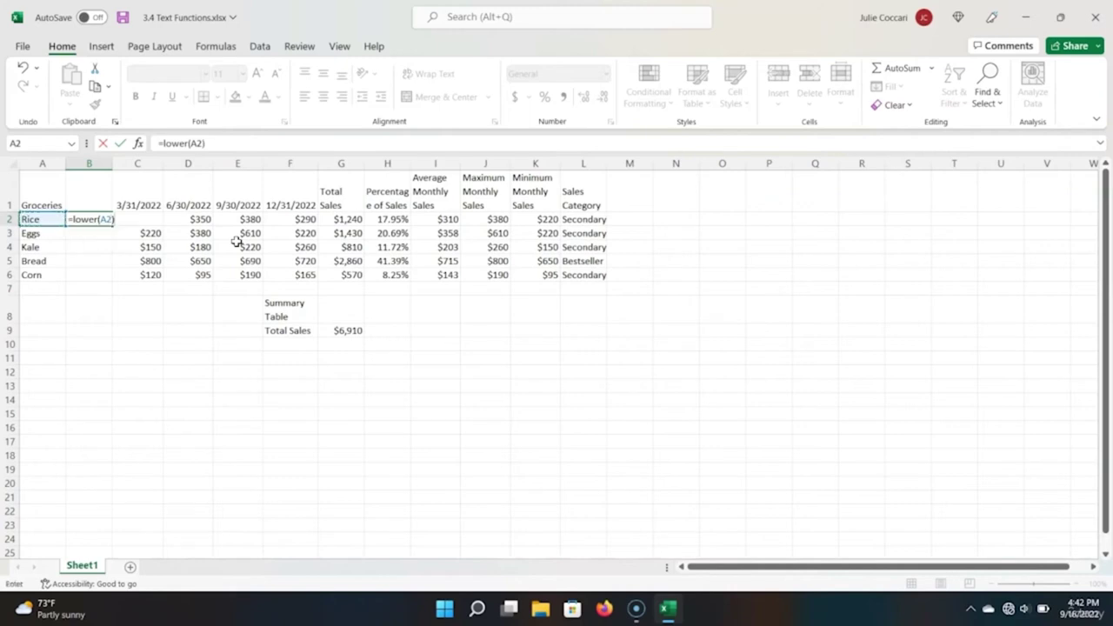
pyautogui.press('Return')
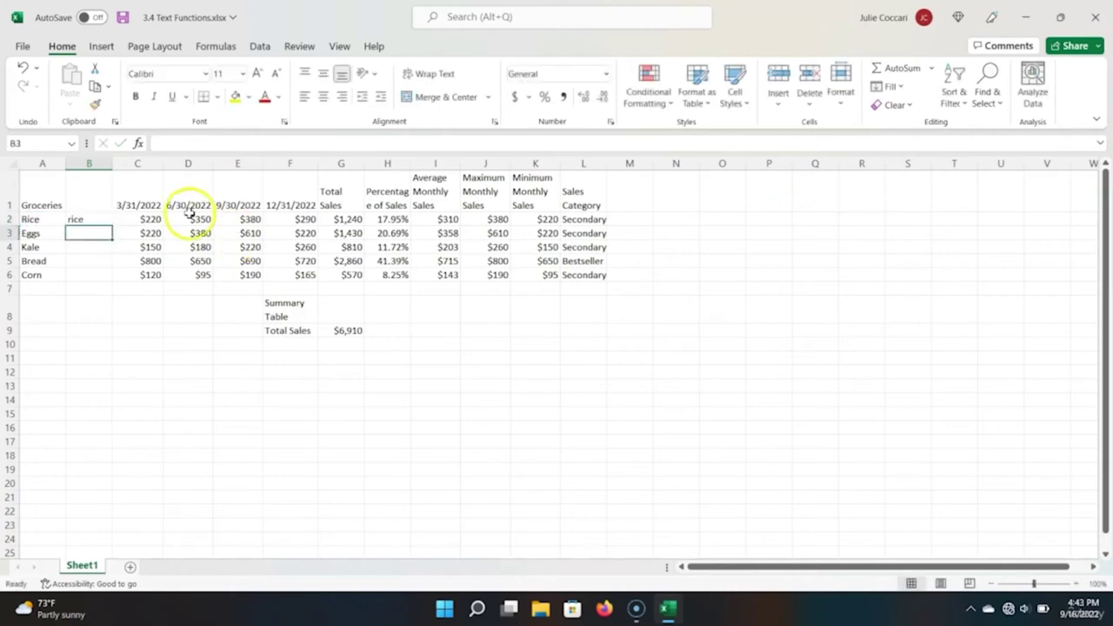
pyautogui.click(104, 219)
pyautogui.moveTo(112, 224); pyautogui.dragTo(111, 278)
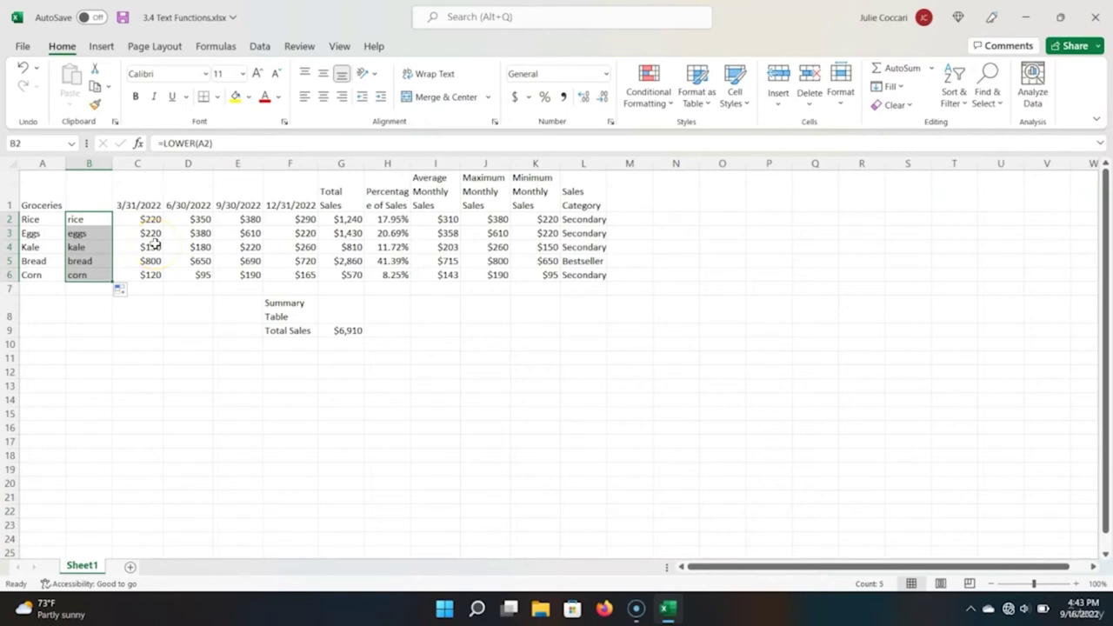
# Step: Copy the lowercase formulas in B2:B6 and paste them over the grocery names at A2
pyautogui.hotkey('ctrl', 'c')
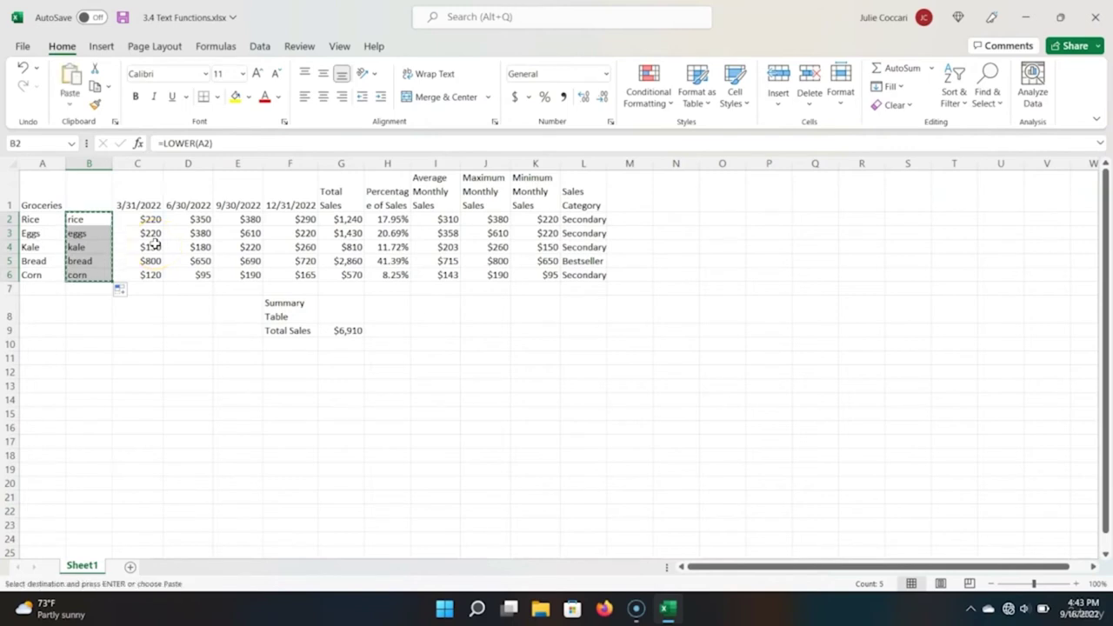
pyautogui.press('Left')
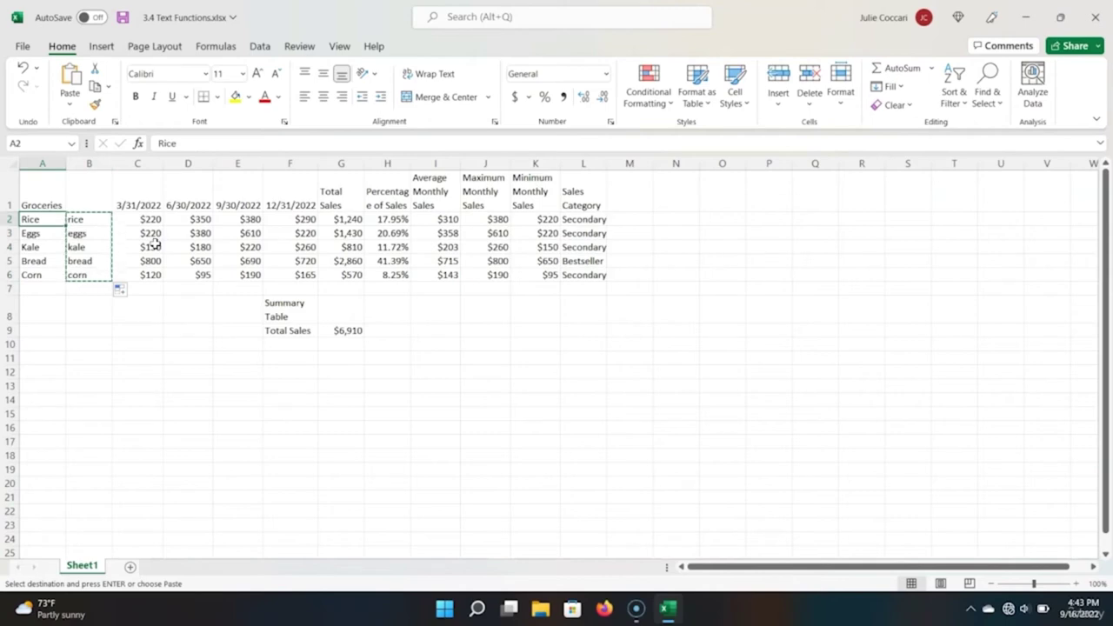
pyautogui.hotkey('ctrl', 'v')
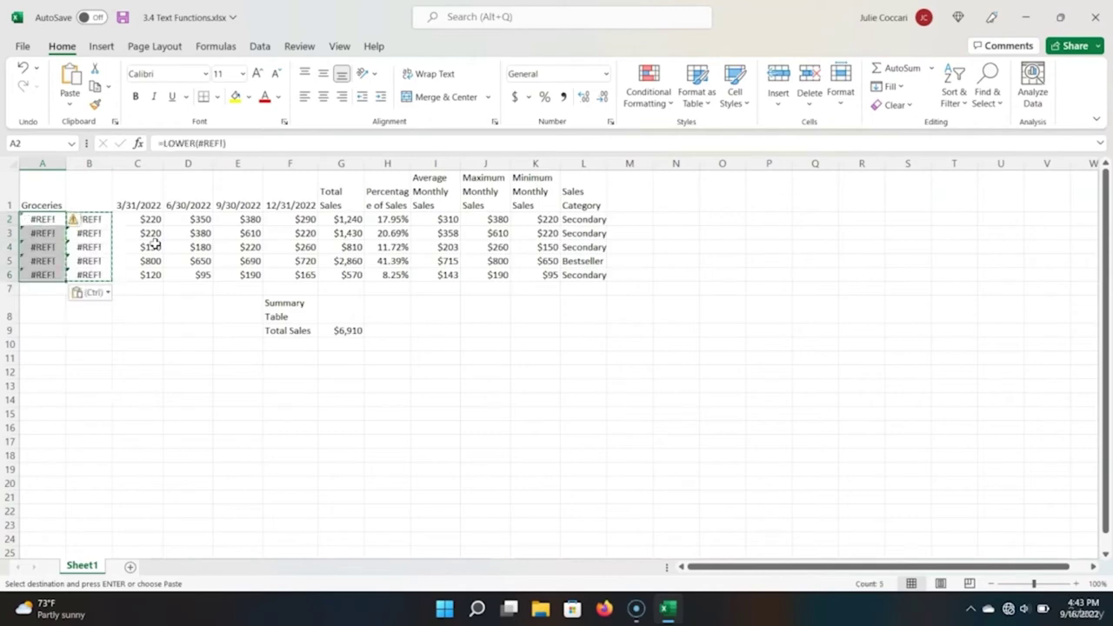
pyautogui.hotkey('shift', 'Up')
pyautogui.hotkey('shift', 'Up')
pyautogui.hotkey('shift', 'Up')
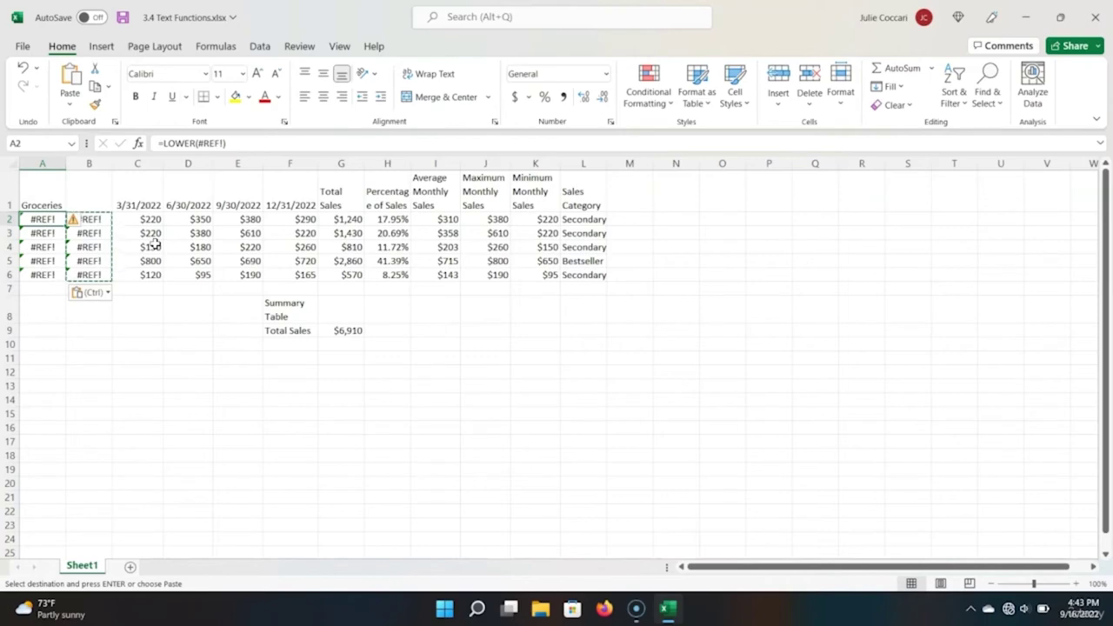
# Step: Undo the formula paste, restoring Rice through Corn in A2:A6, and return to A2
pyautogui.press('Right')
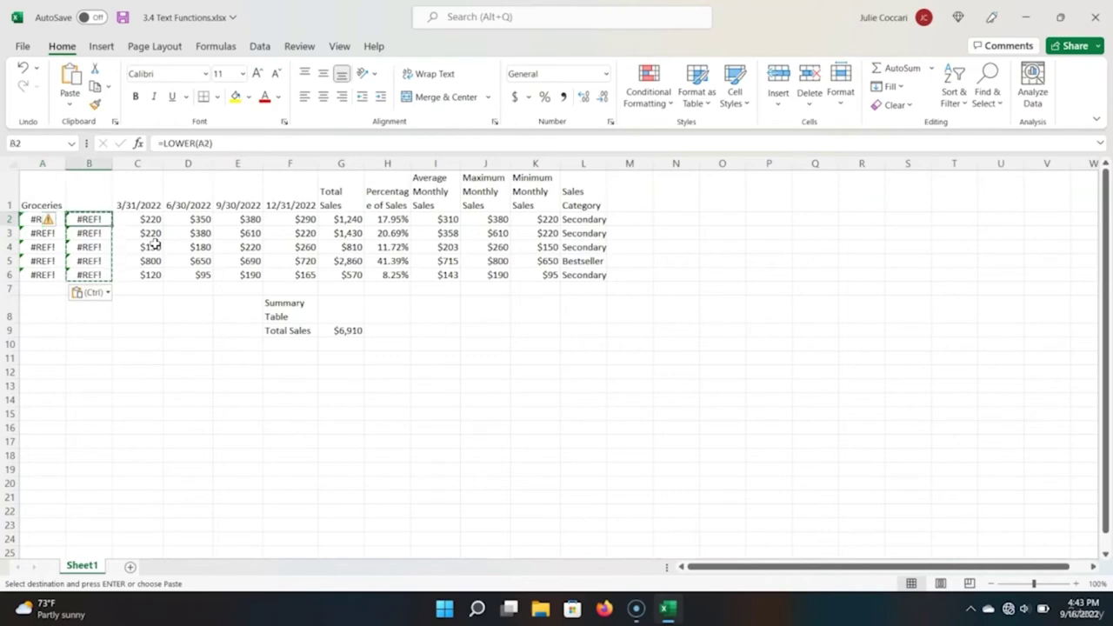
pyautogui.press('F2')
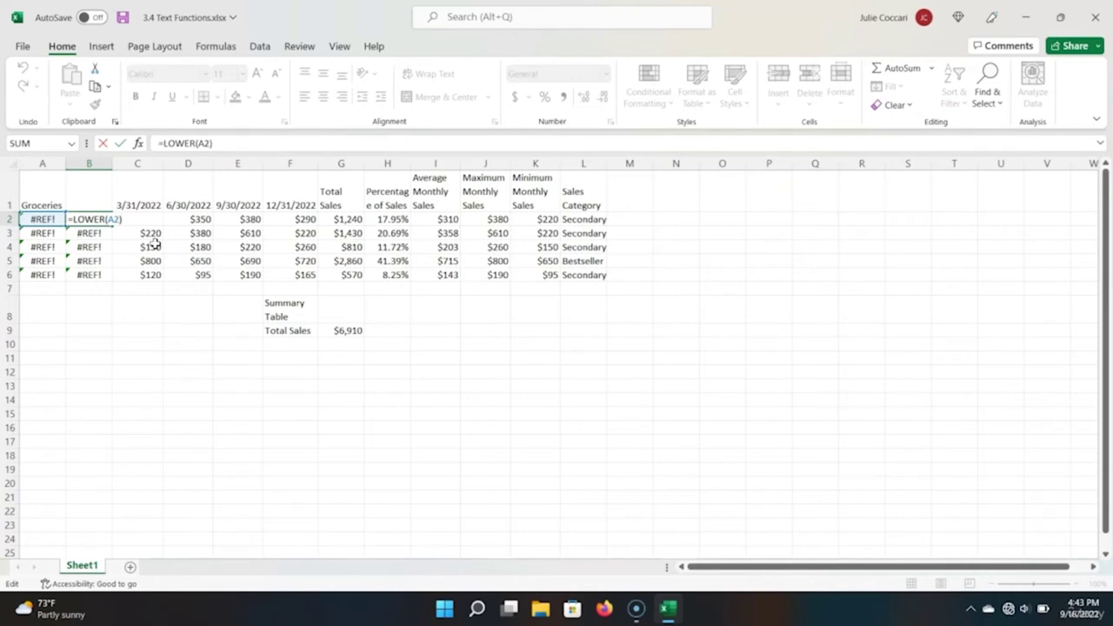
pyautogui.press('Return')
pyautogui.hotkey('ctrl', 'z')
pyautogui.hotkey('ctrl', 'z')
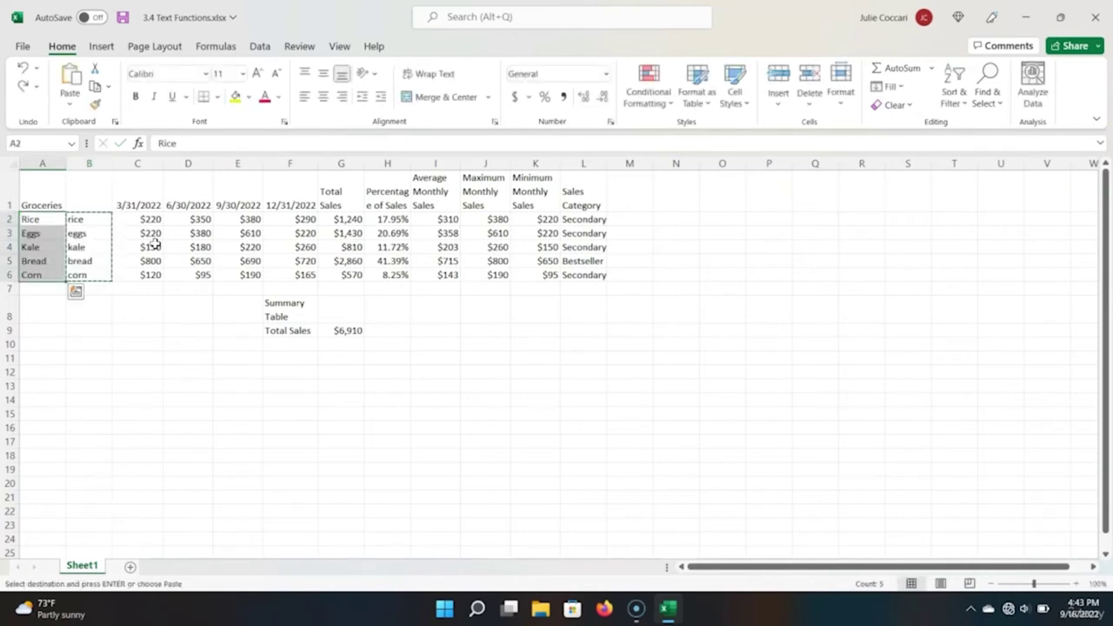
pyautogui.press('Right')
pyautogui.hotkey('ctrl', 'shift', 'Down')
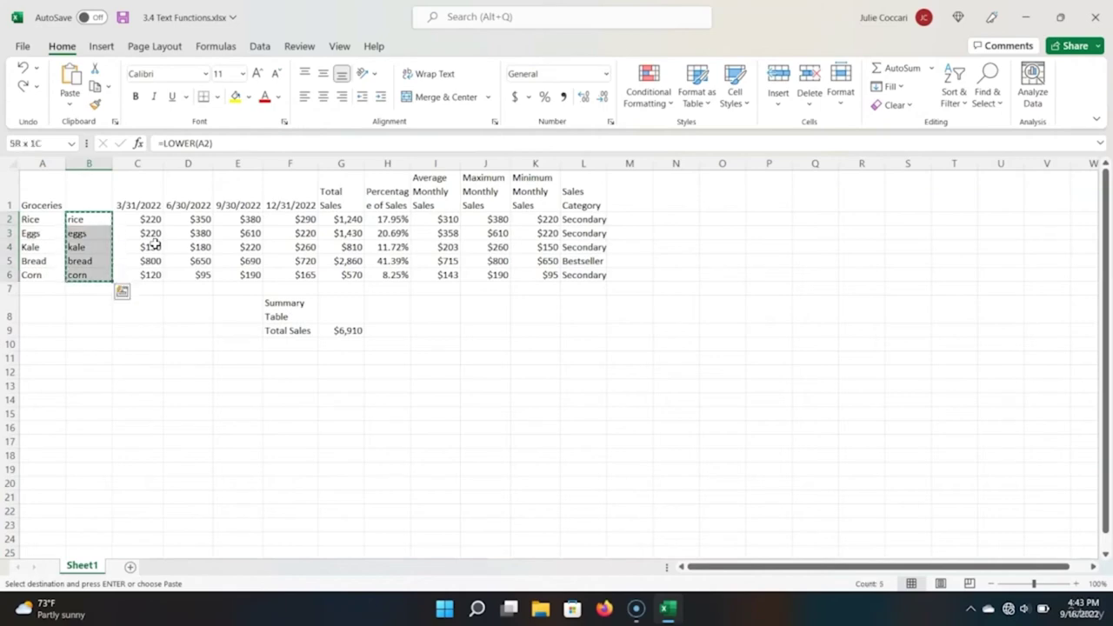
pyautogui.press('Left')
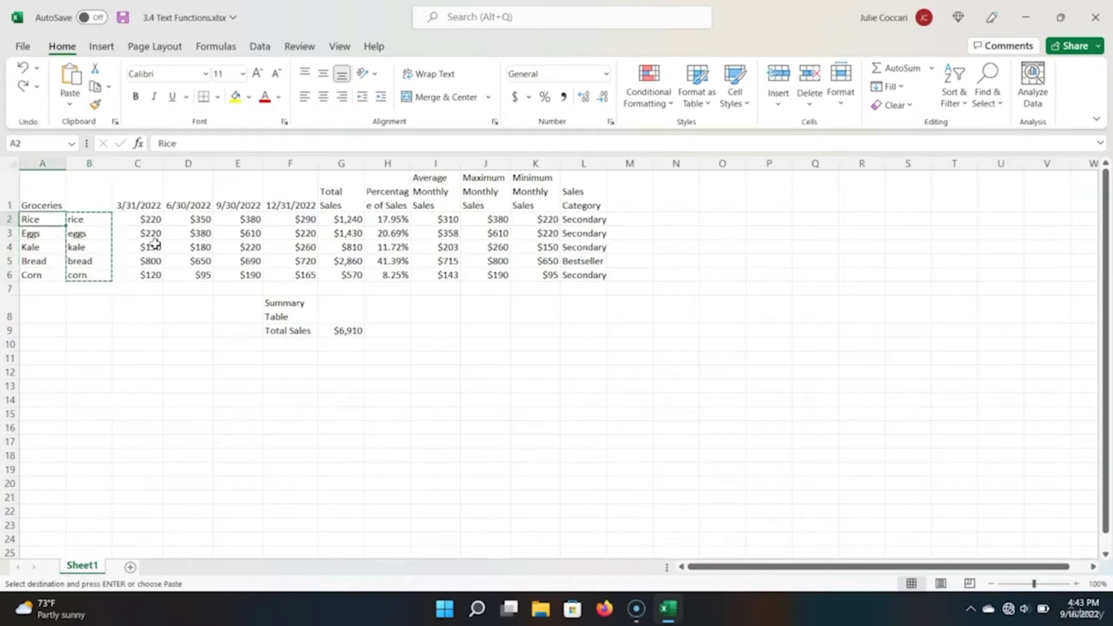
# Step: Paste the lowercase names over A2:A6 as plain values with Paste Values
pyautogui.click(76, 106)
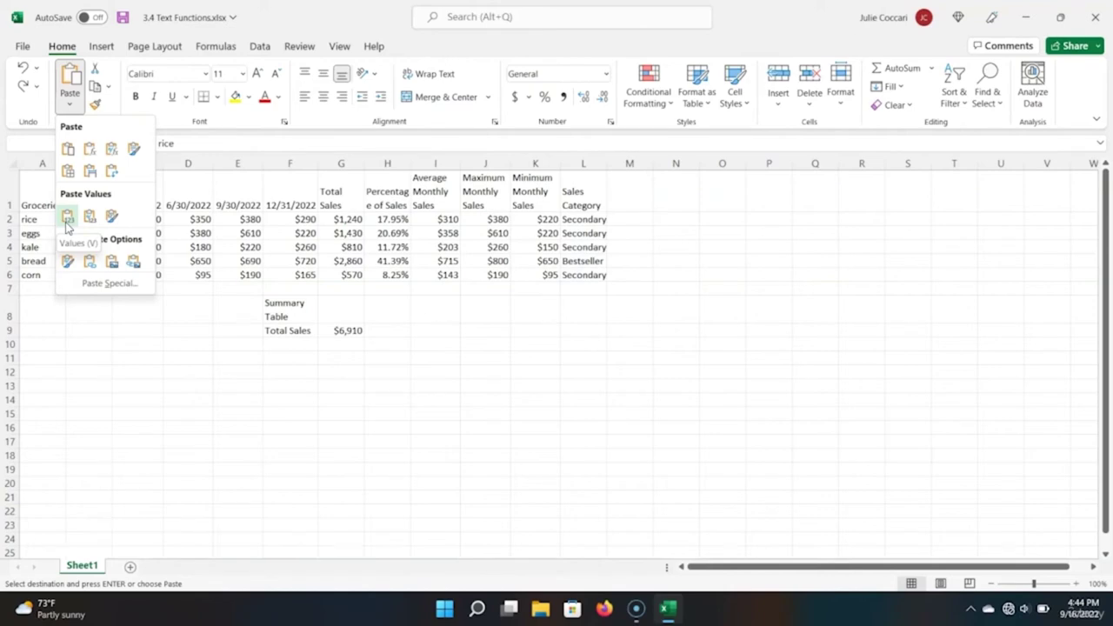
pyautogui.click(68, 222)
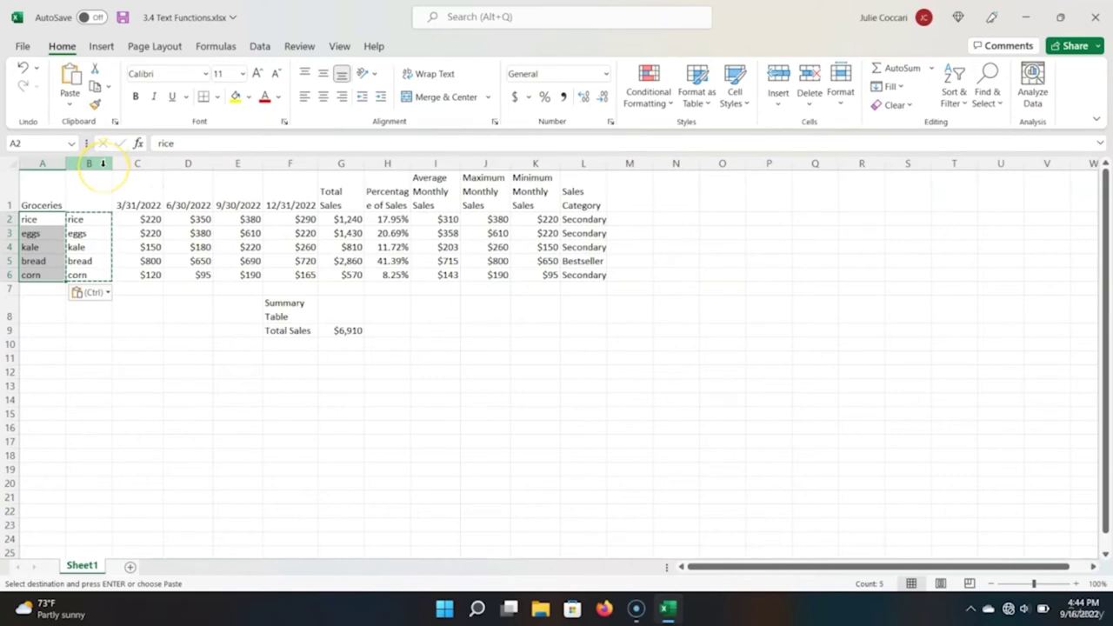
pyautogui.click(103, 166)
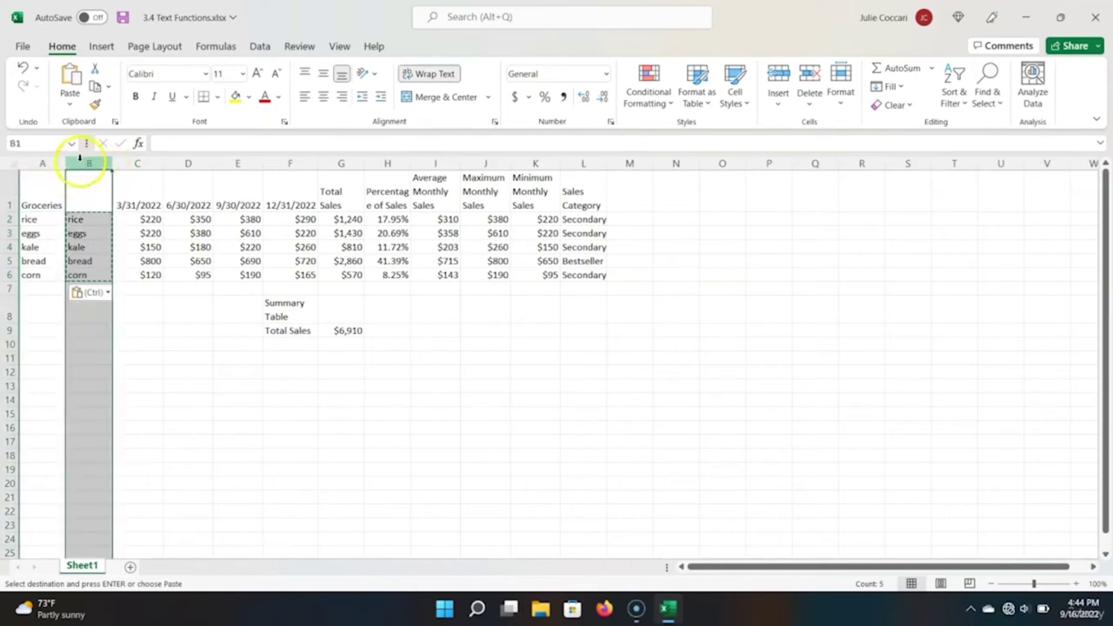
# Step: Delete helper column B, which holds the LOWER formulas
pyautogui.rightClick(87, 163)
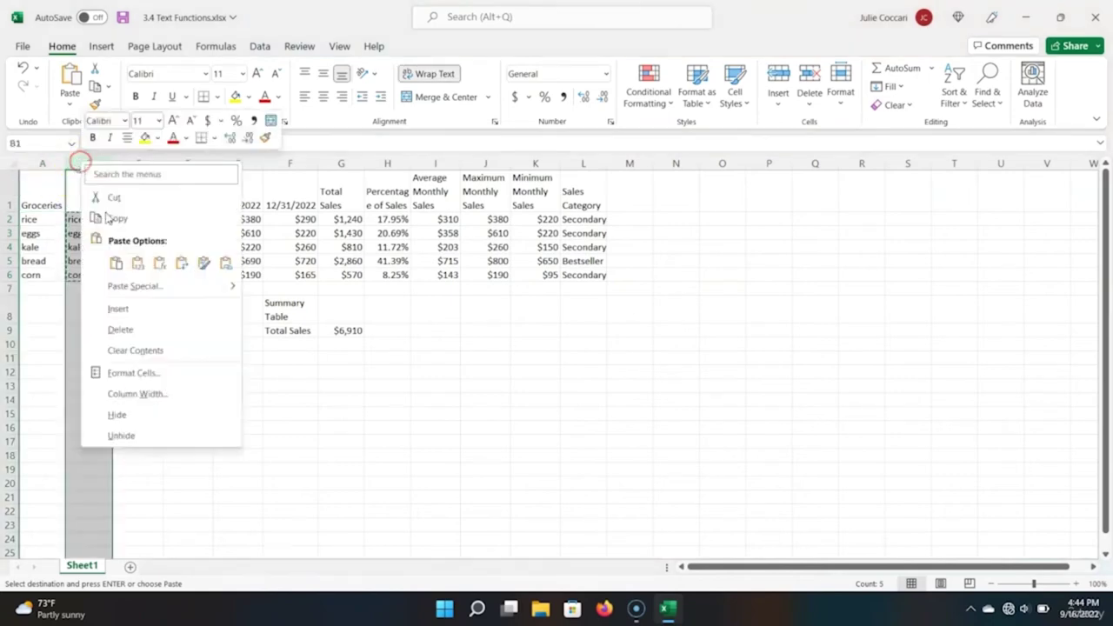
pyautogui.click(158, 330)
pyautogui.click(94, 247)
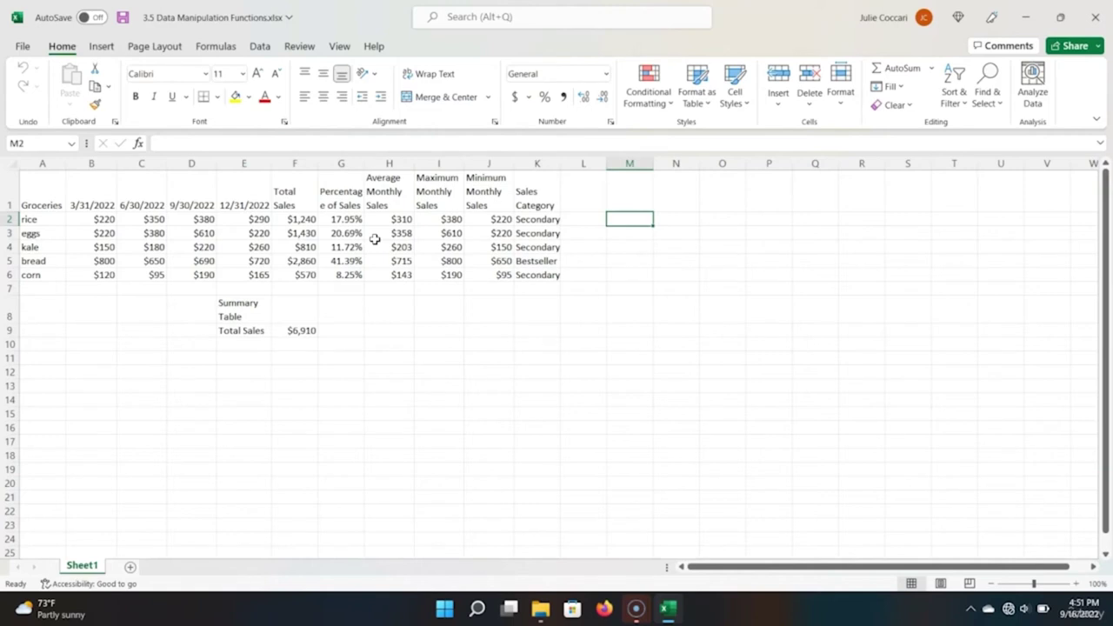
# Step: Enter =TRANSPOSE(A1:K2) in M1 so the headers and rice row spill into M1:N11
pyautogui.press('Right')
pyautogui.press('Right')
pyautogui.press('Right')
pyautogui.press('Right')
pyautogui.press('Right')
pyautogui.press('Right')
pyautogui.press('Left')
pyautogui.press('Left')
pyautogui.press('Left')
pyautogui.press('Left')
pyautogui.press('Up')
pyautogui.press('Left')
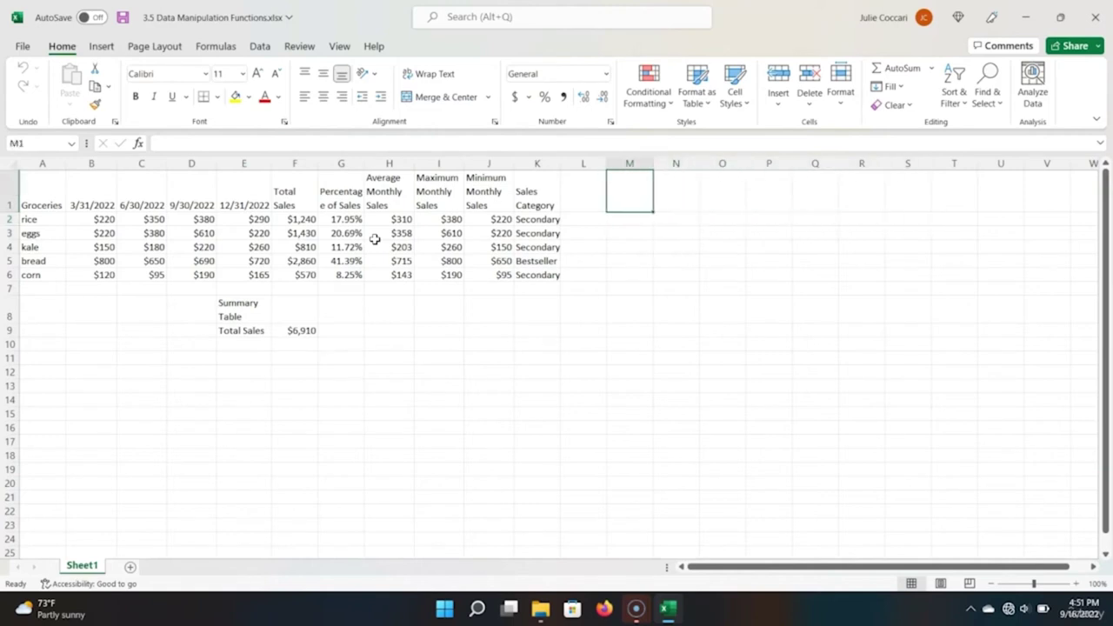
pyautogui.write('=')
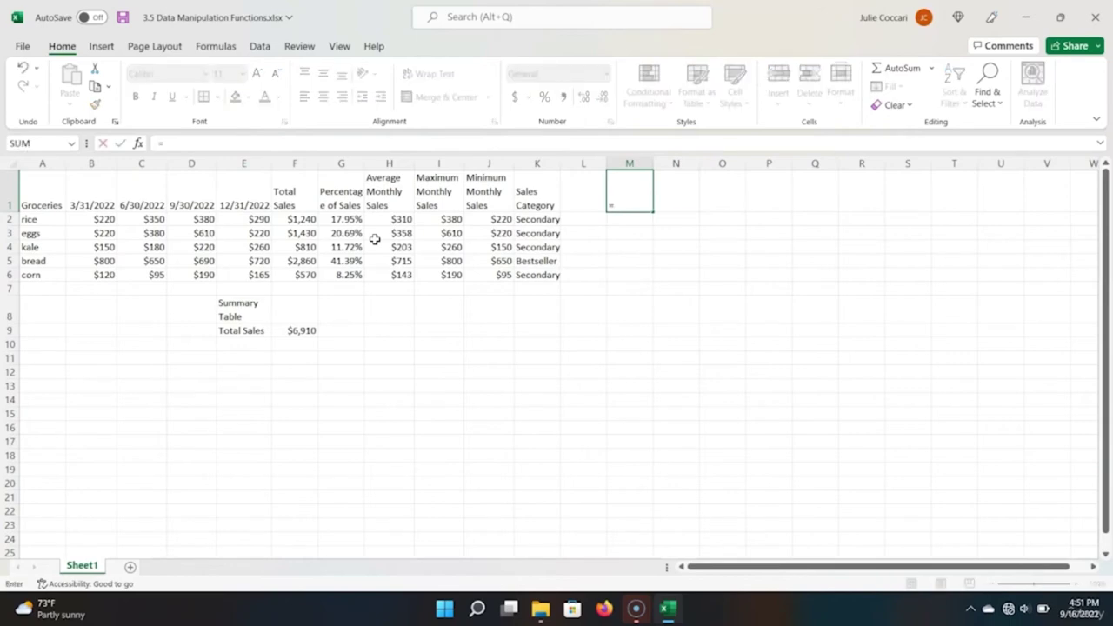
pyautogui.write('trans')
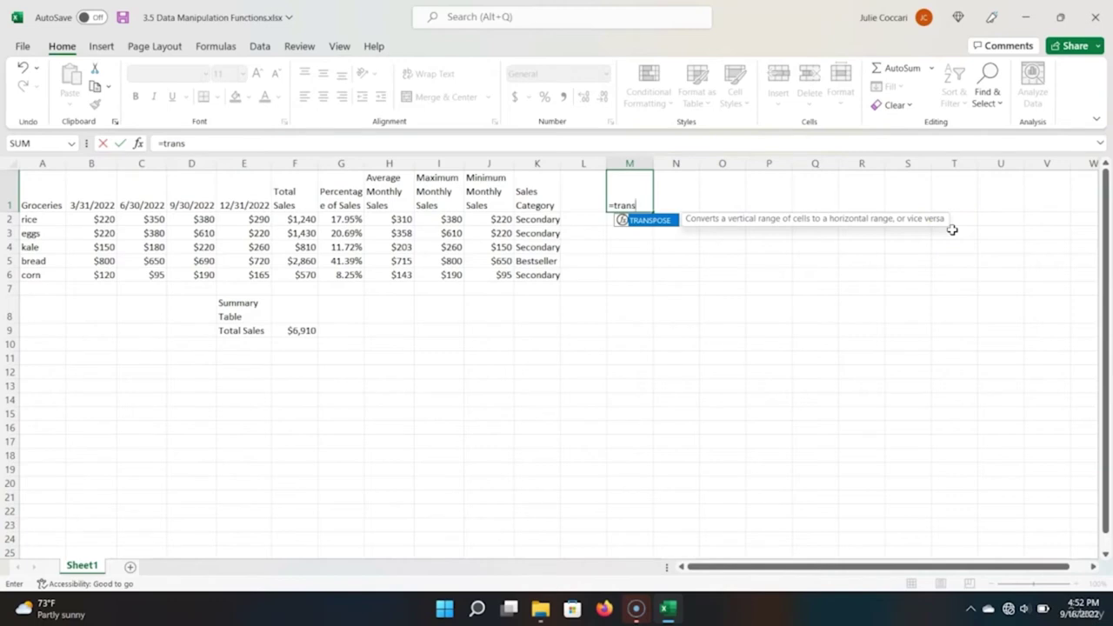
pyautogui.press('Tab')
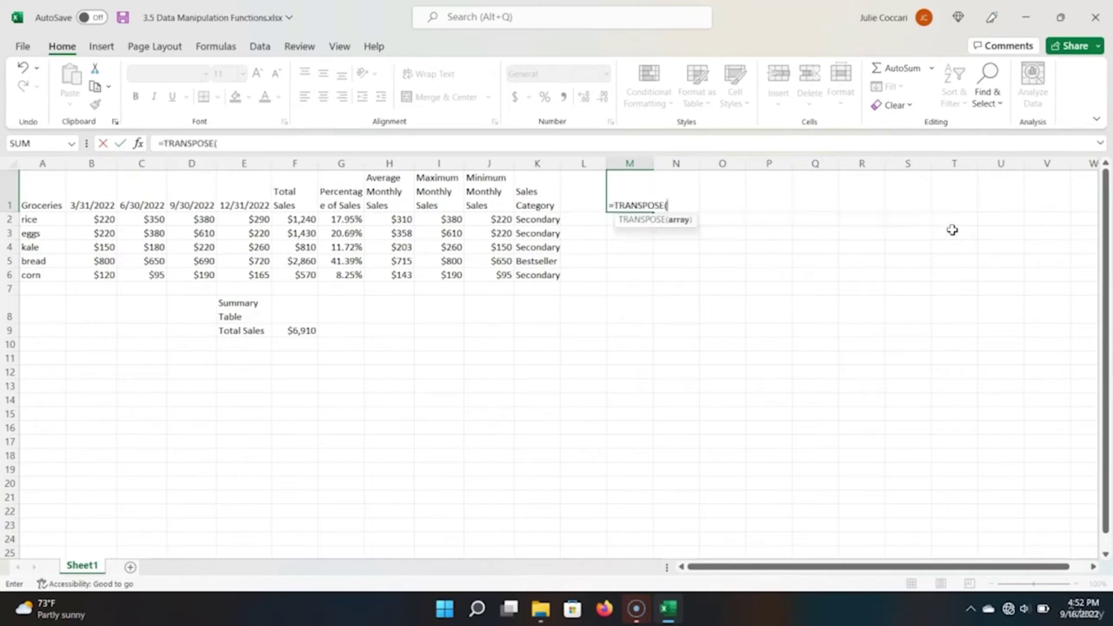
pyautogui.press('Left')
pyautogui.press('Left')
pyautogui.press('Left')
pyautogui.press('Left')
pyautogui.press('Left')
pyautogui.press('Left')
pyautogui.press('Left')
pyautogui.press('Left')
pyautogui.press('Left')
pyautogui.press('Left')
pyautogui.press('Left')
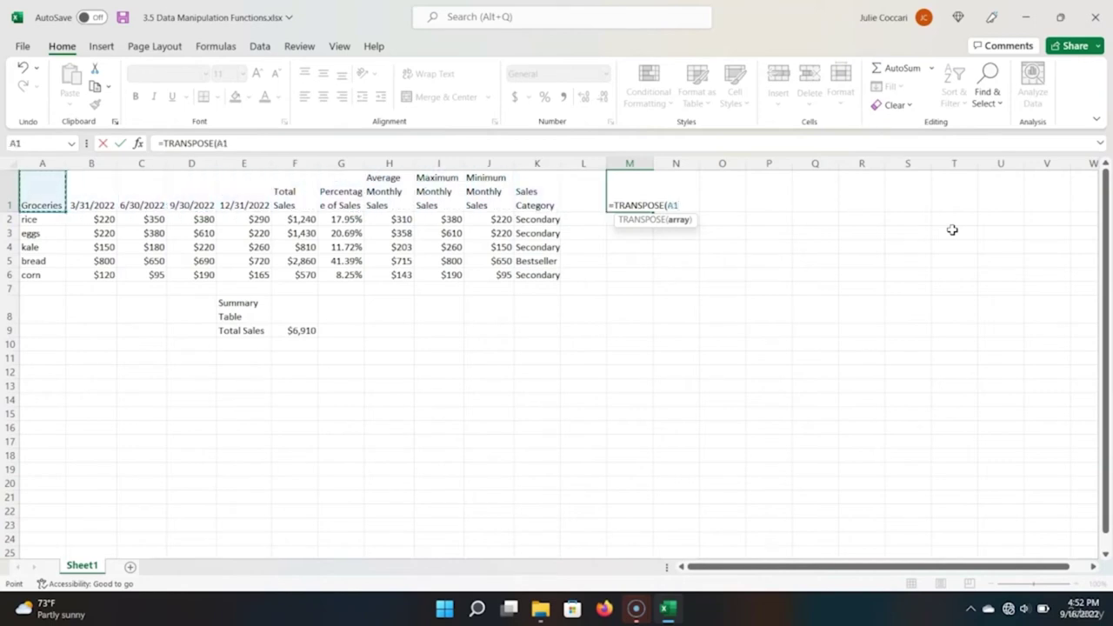
pyautogui.hotkey('shift', 'Right')
pyautogui.hotkey('shift', 'Right')
pyautogui.hotkey('shift', 'Right')
pyautogui.hotkey('shift', 'Right')
pyautogui.hotkey('shift', 'Right')
pyautogui.hotkey('shift', 'Right')
pyautogui.hotkey('shift', 'Right')
pyautogui.hotkey('shift', 'Right')
pyautogui.hotkey('shift', 'Right')
pyautogui.hotkey('shift', 'Right')
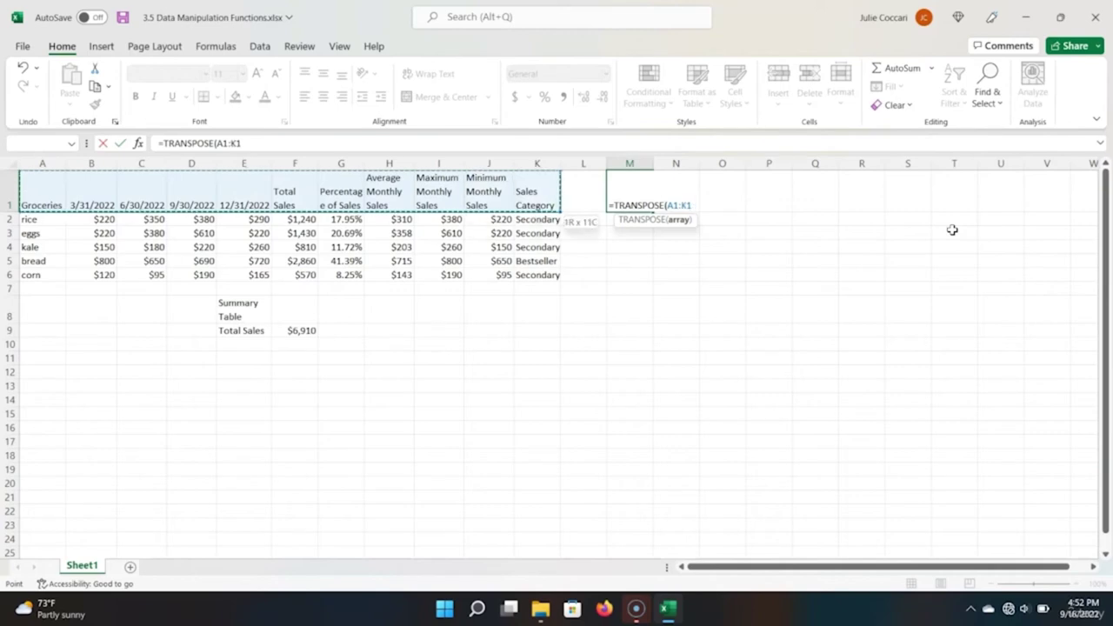
pyautogui.hotkey('shift', 'Down')
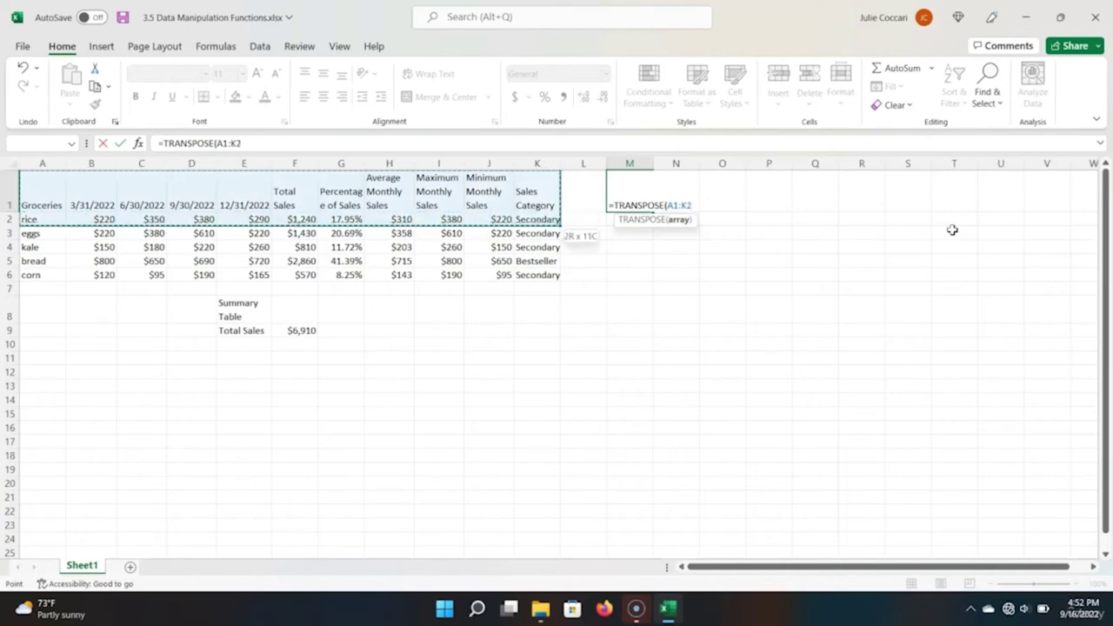
pyautogui.press('Return')
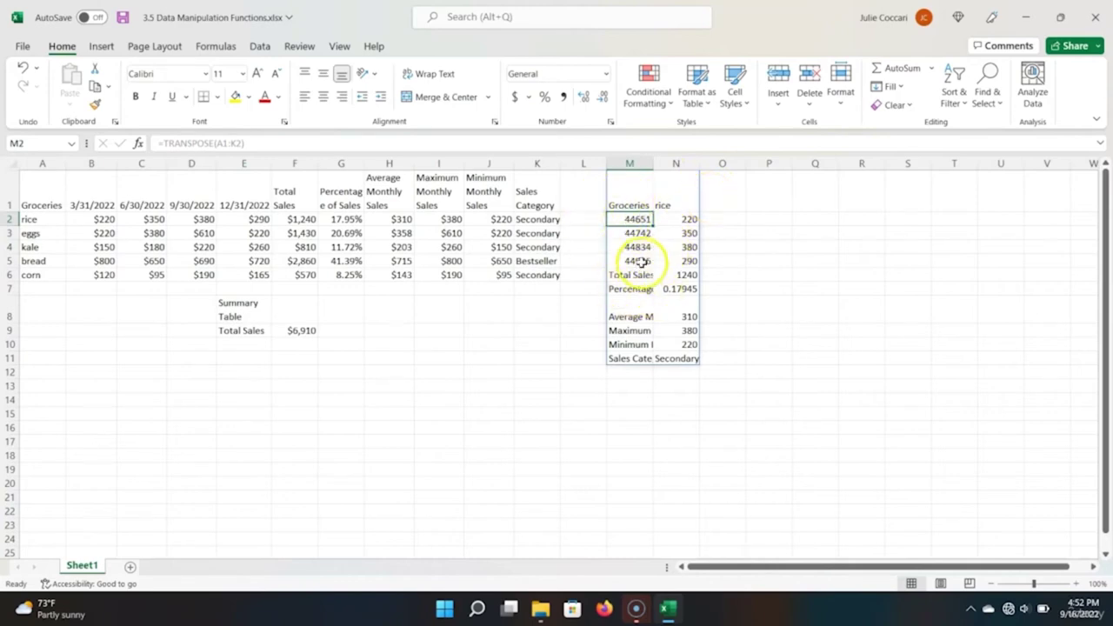
# Step: Format the quarter values in M2:M5 as Short Date
pyautogui.keyDown('shift'); pyautogui.click(638, 260); pyautogui.keyUp('shift')
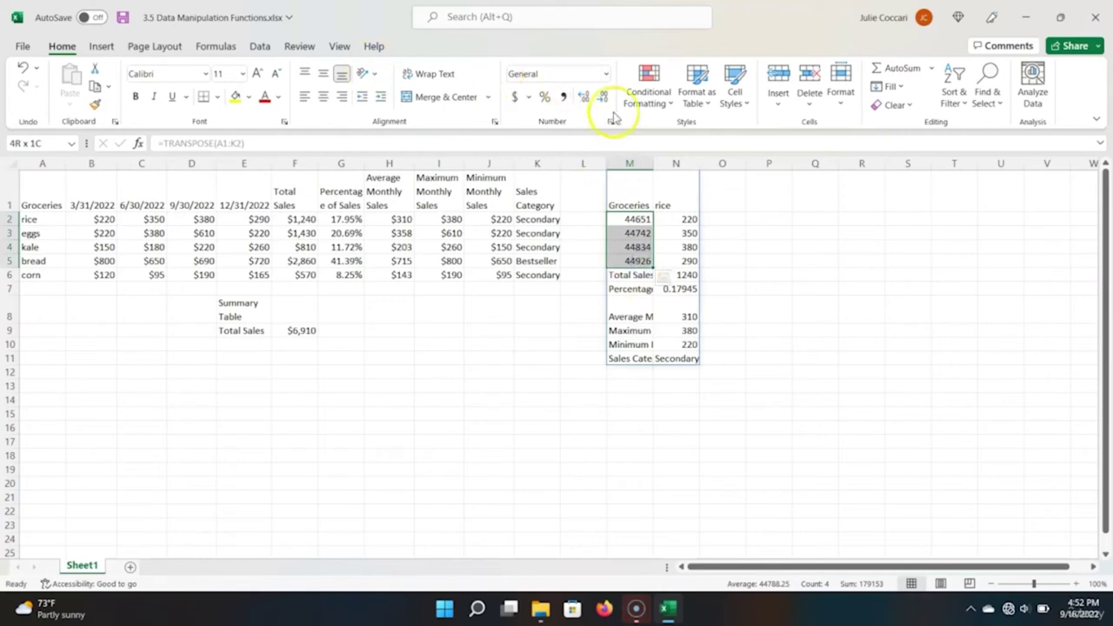
pyautogui.click(605, 74)
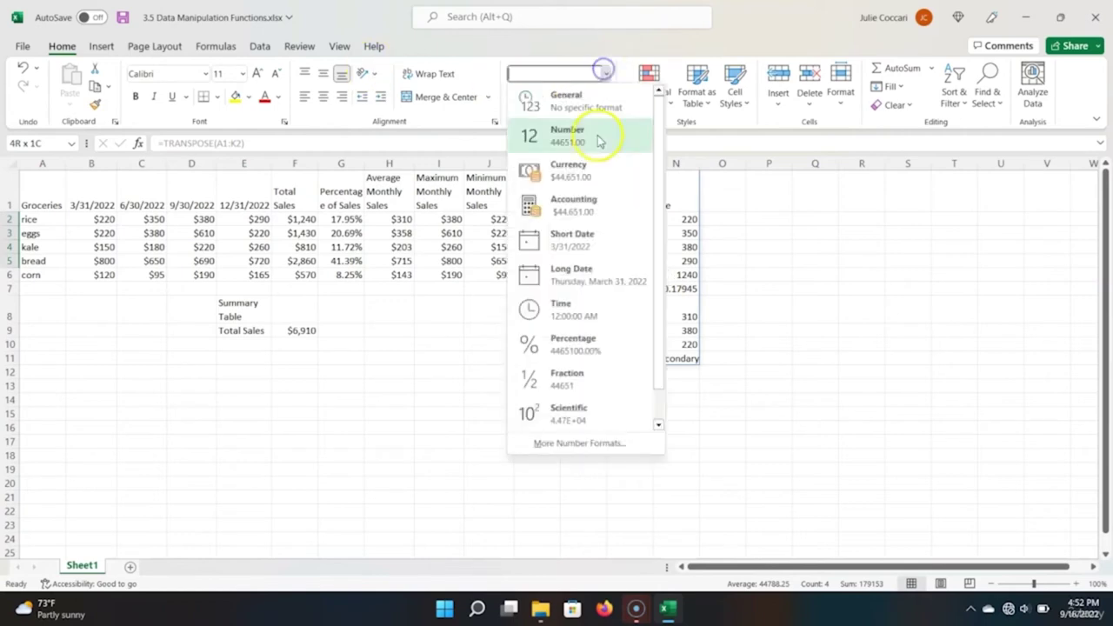
pyautogui.click(594, 235)
# Step: Format the rice values in N2:N10 as Accounting with no decimal places
pyautogui.click(648, 317)
pyautogui.click(692, 221)
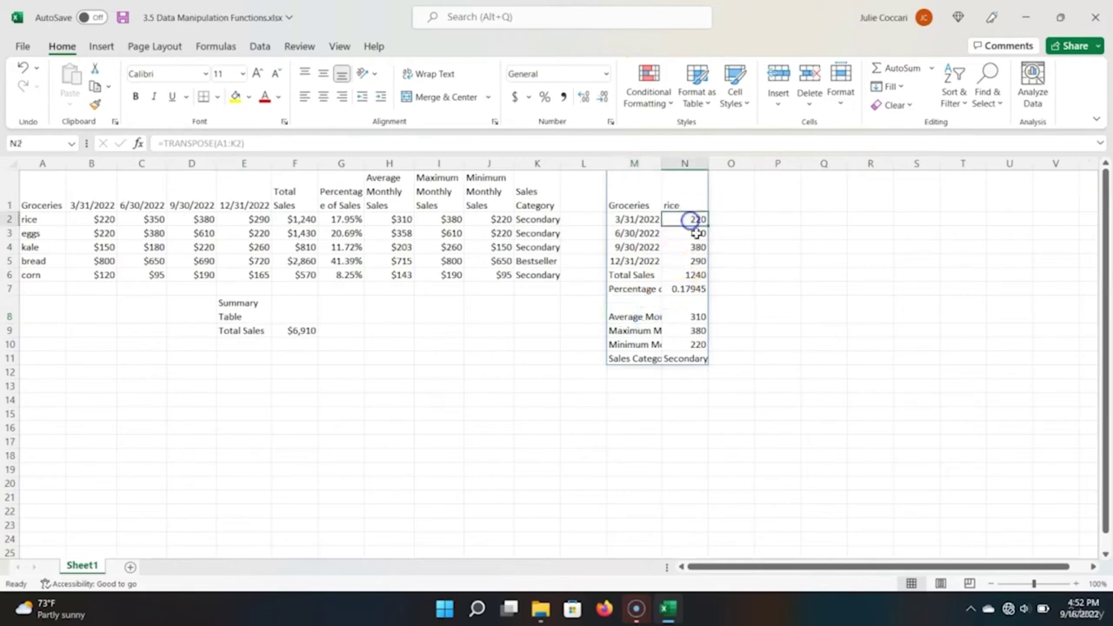
pyautogui.keyDown('shift'); pyautogui.click(691, 344); pyautogui.keyUp('shift')
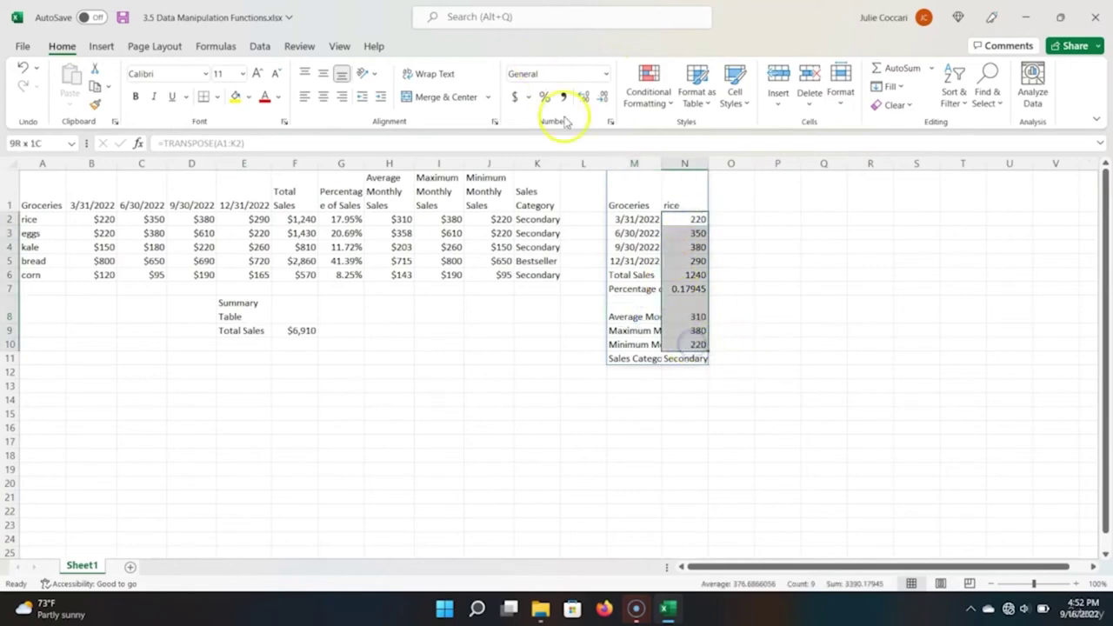
pyautogui.click(516, 97)
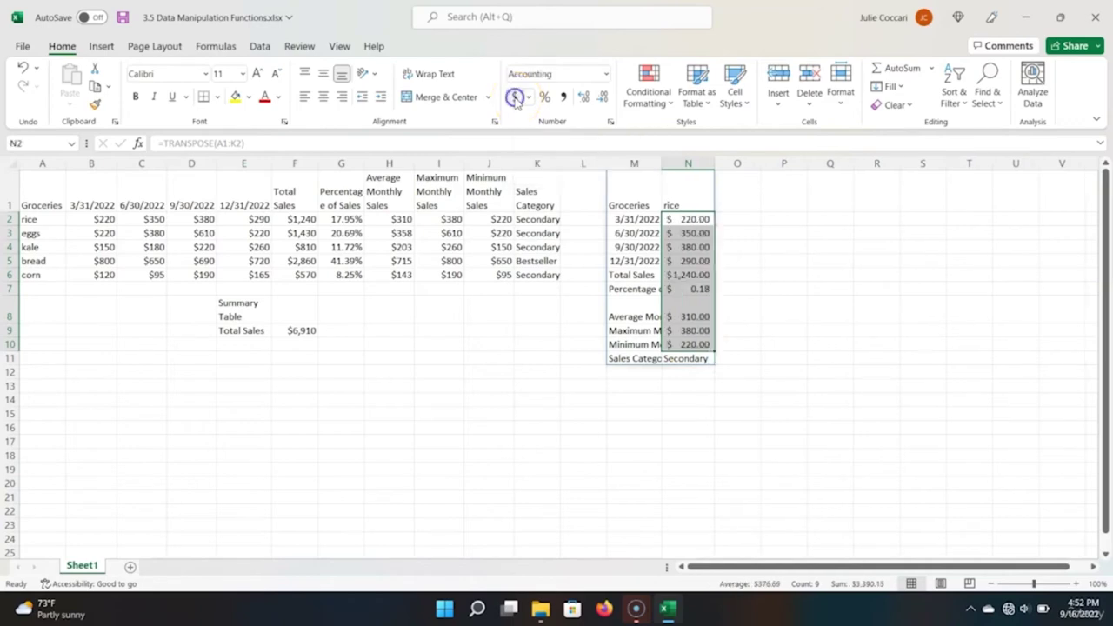
pyautogui.click(602, 101)
pyautogui.click(603, 99)
# Step: Wrap text across the transposed table M1:N11
pyautogui.click(636, 193)
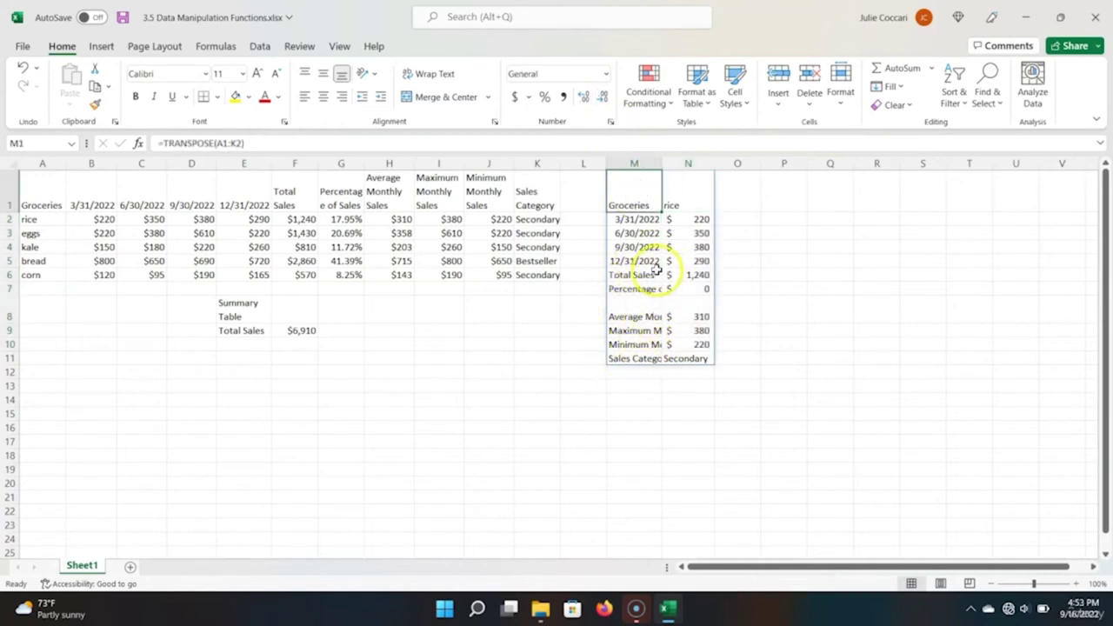
pyautogui.hotkey('shift', 'Right')
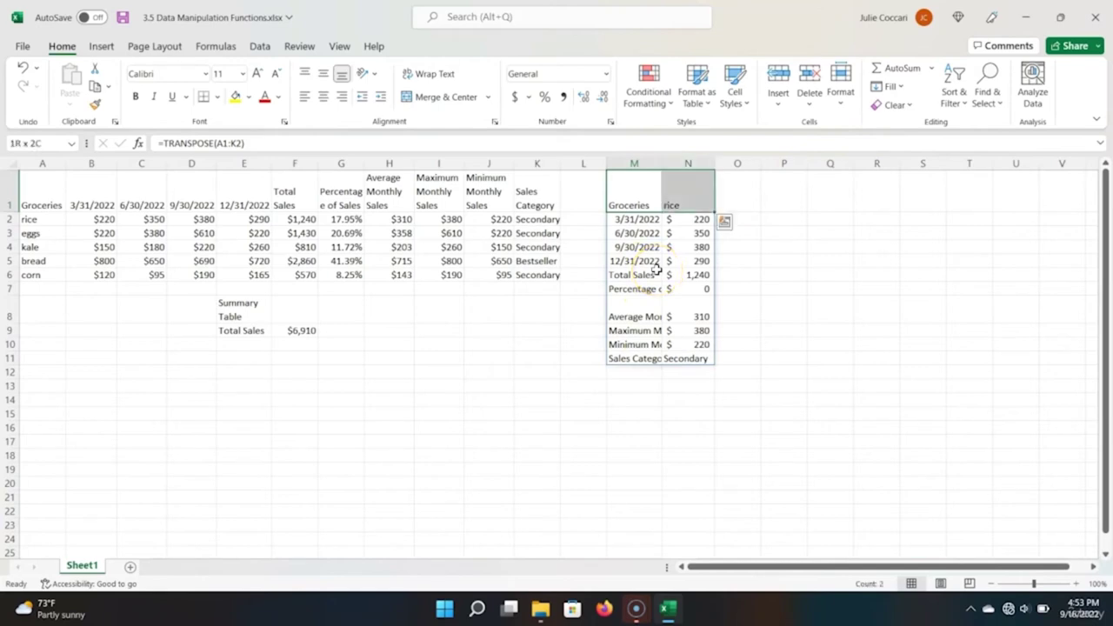
pyautogui.hotkey('ctrl', 'shift', 'Down')
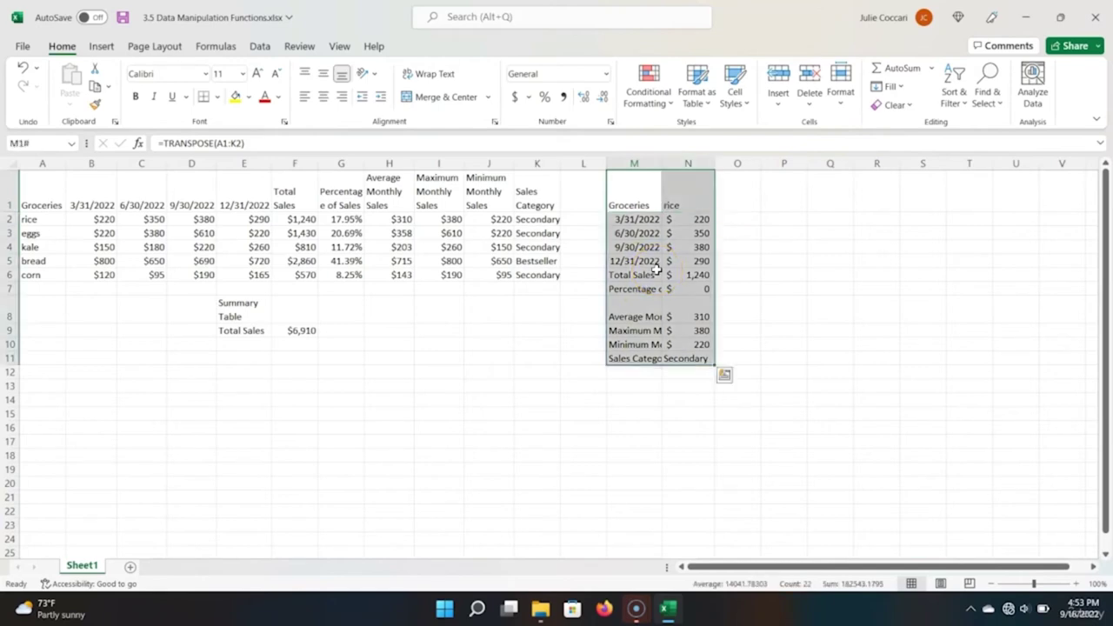
pyautogui.click(421, 74)
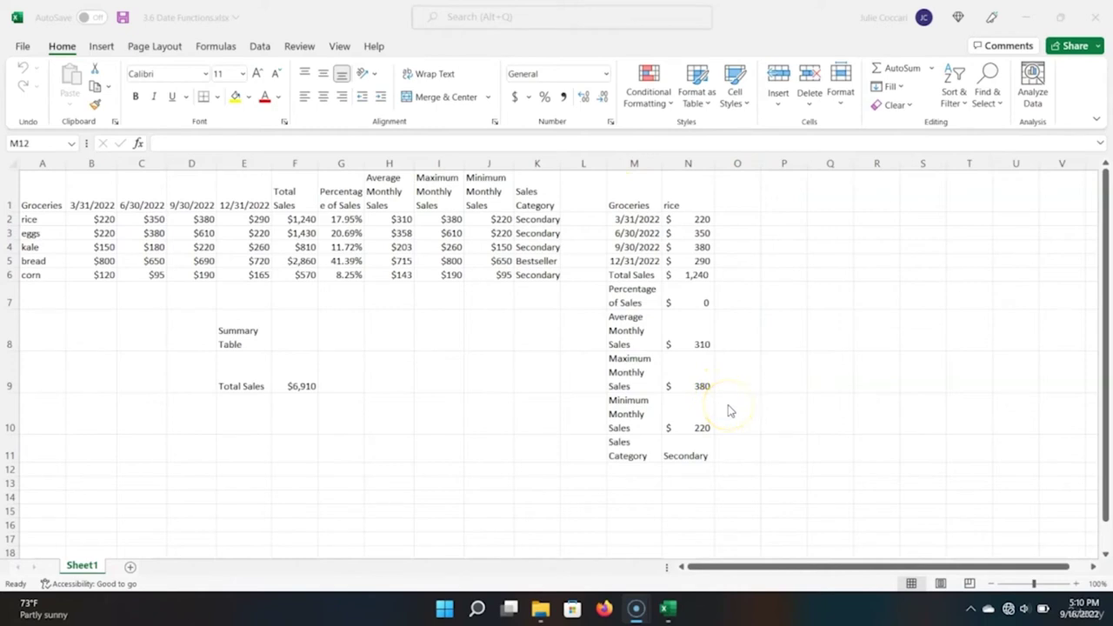
# Step: Label M12 'Time Stamp' and enter =TODAY() in N12, showing 9/16/2022
pyautogui.click(630, 476)
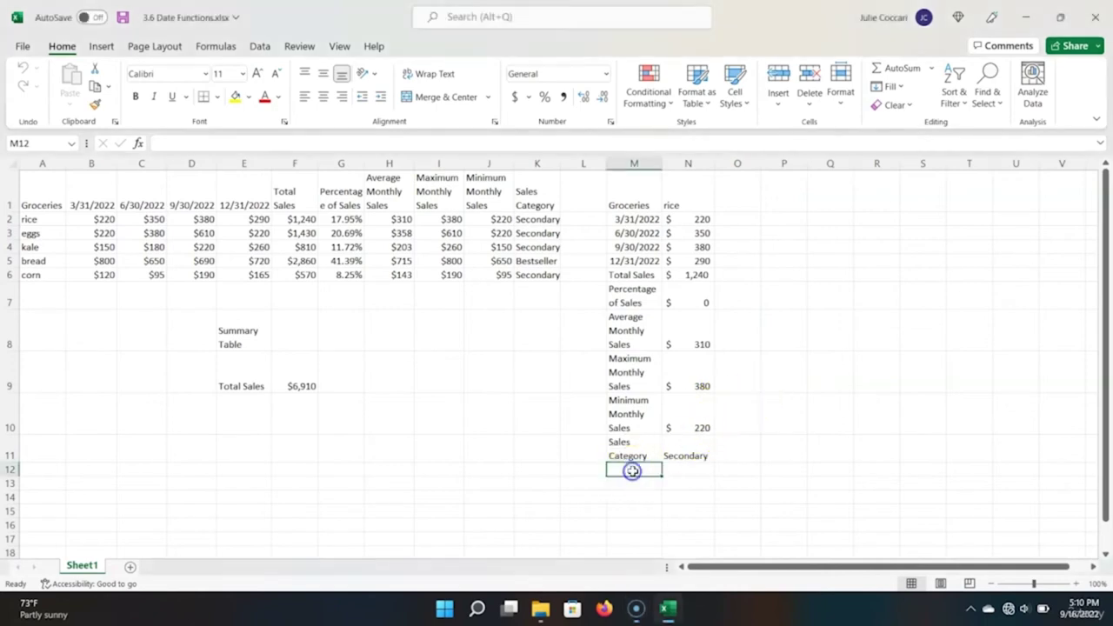
pyautogui.write('Time Stamp')
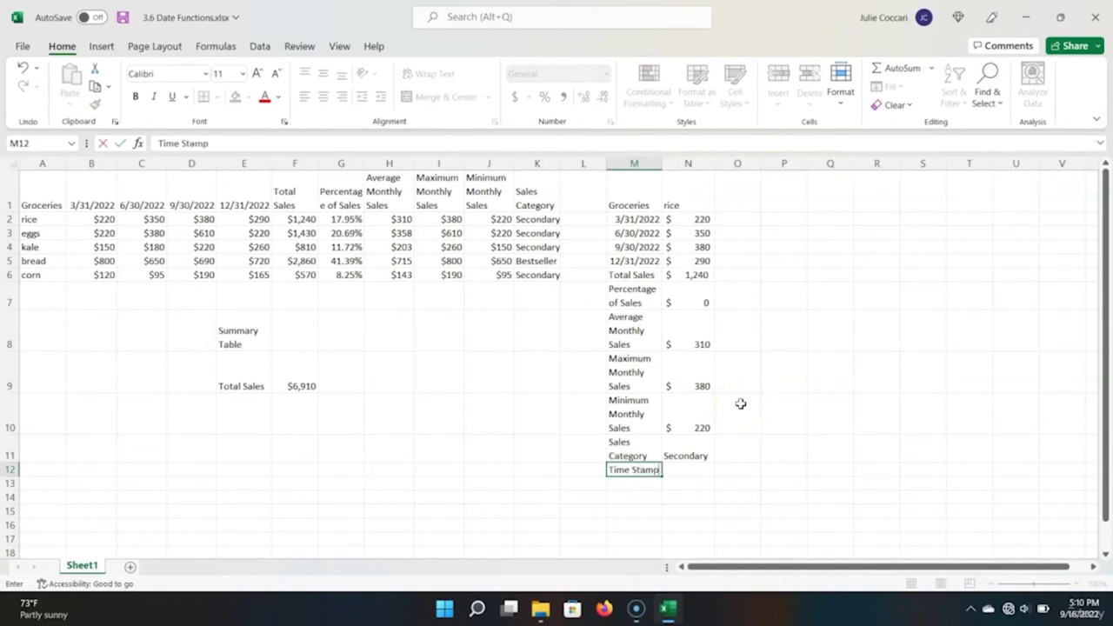
pyautogui.press('Tab')
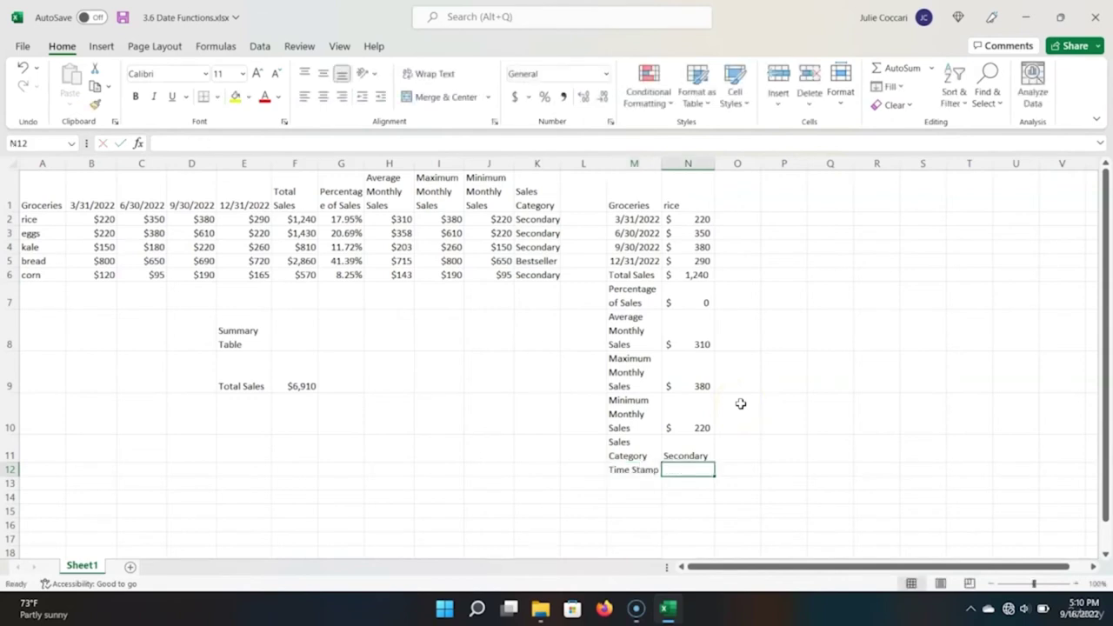
pyautogui.write('=today')
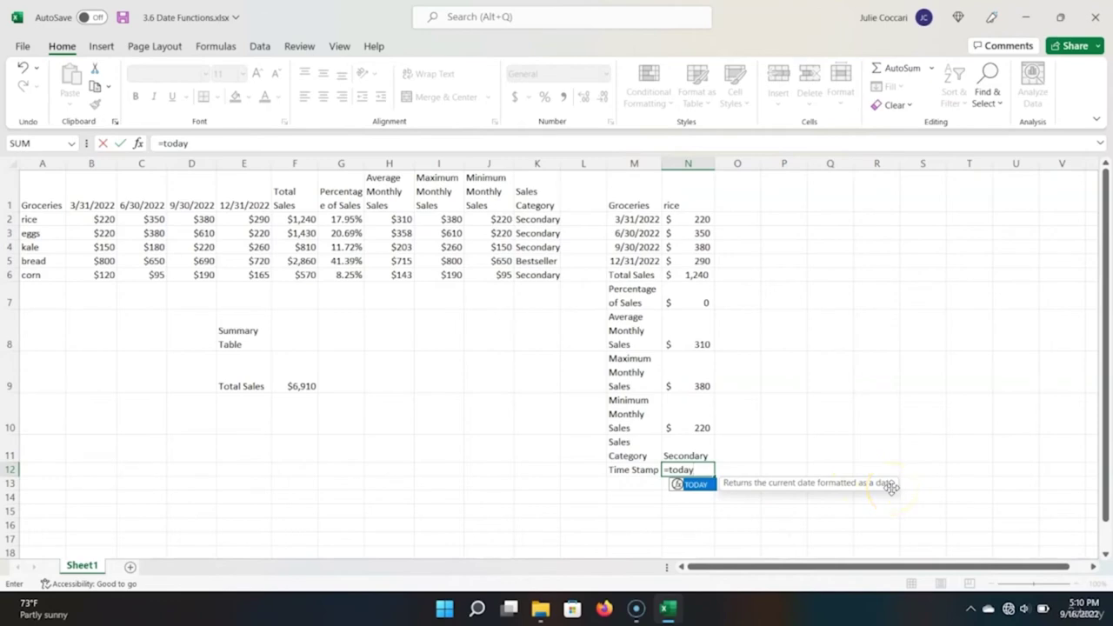
pyautogui.write('(')
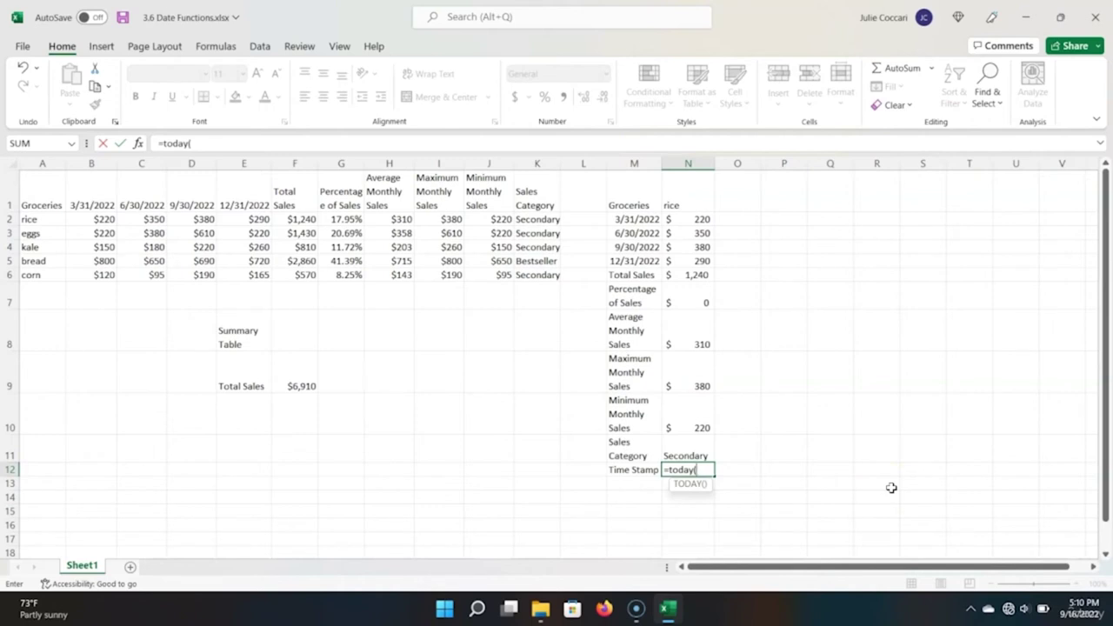
pyautogui.write(')')
pyautogui.press('Return')
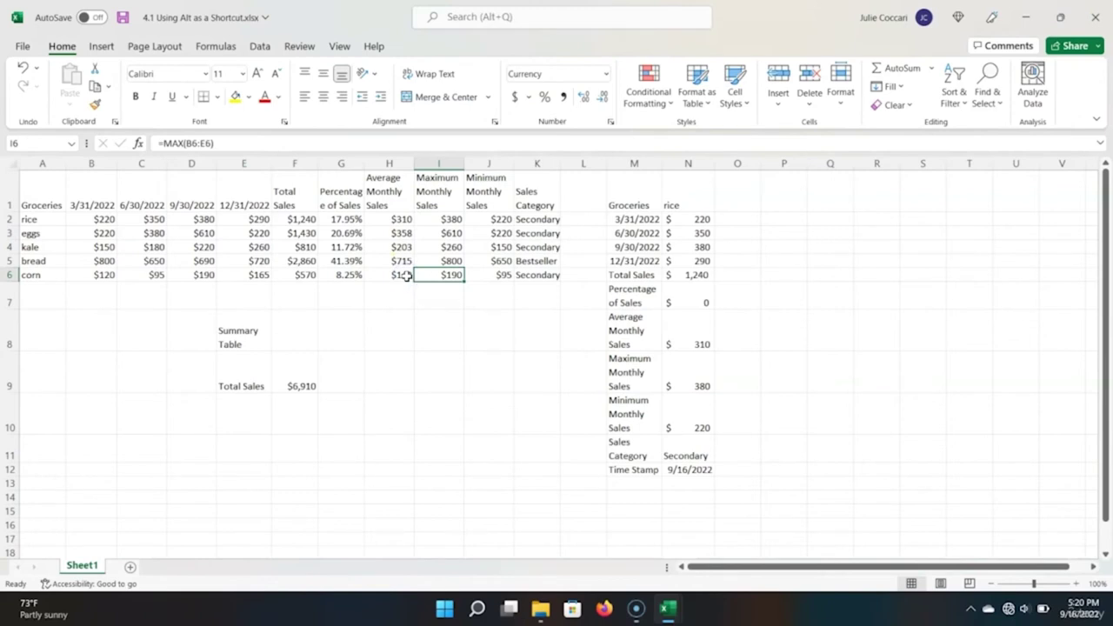
# Step: Switch to the Insert tab using the Alt, N KeyTips, then exit KeyTip mode
pyautogui.press('alt')
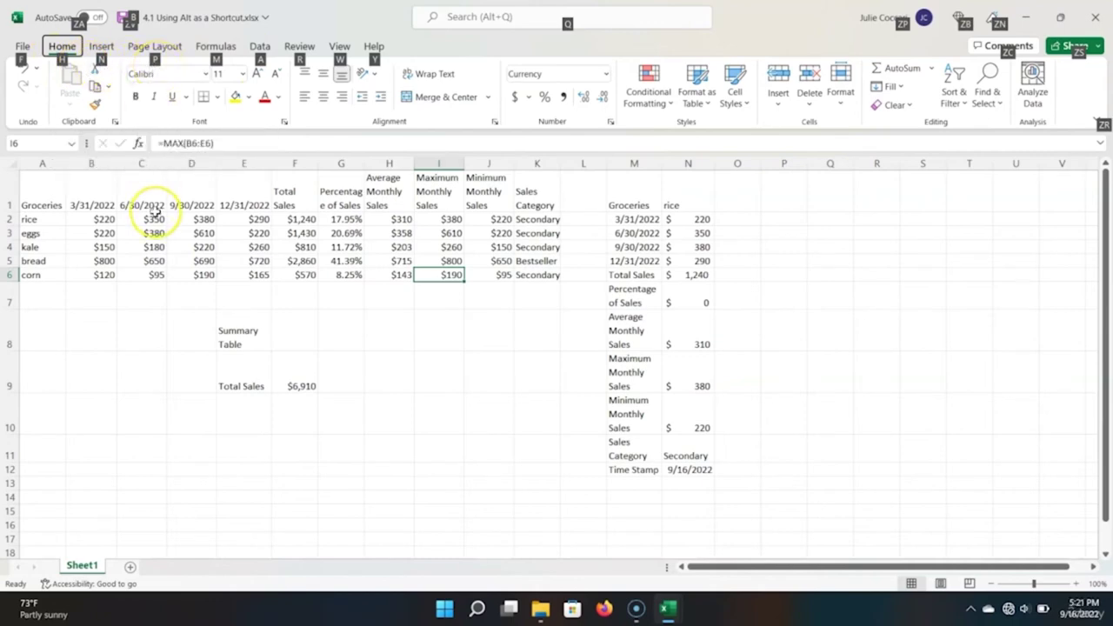
pyautogui.press('n')
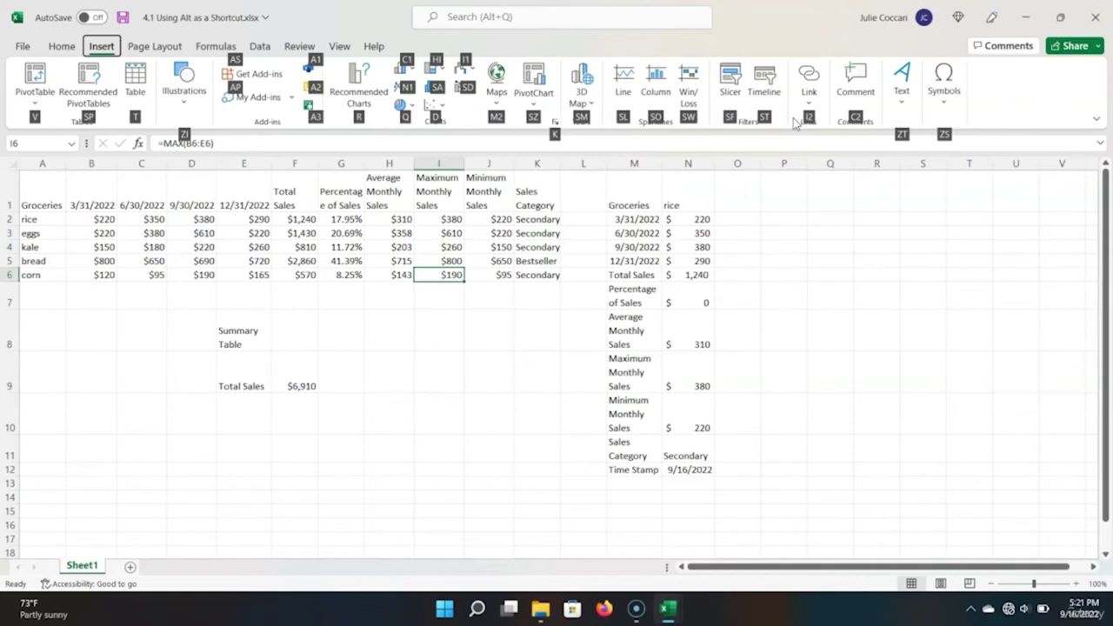
pyautogui.press('Escape')
pyautogui.press('Escape')
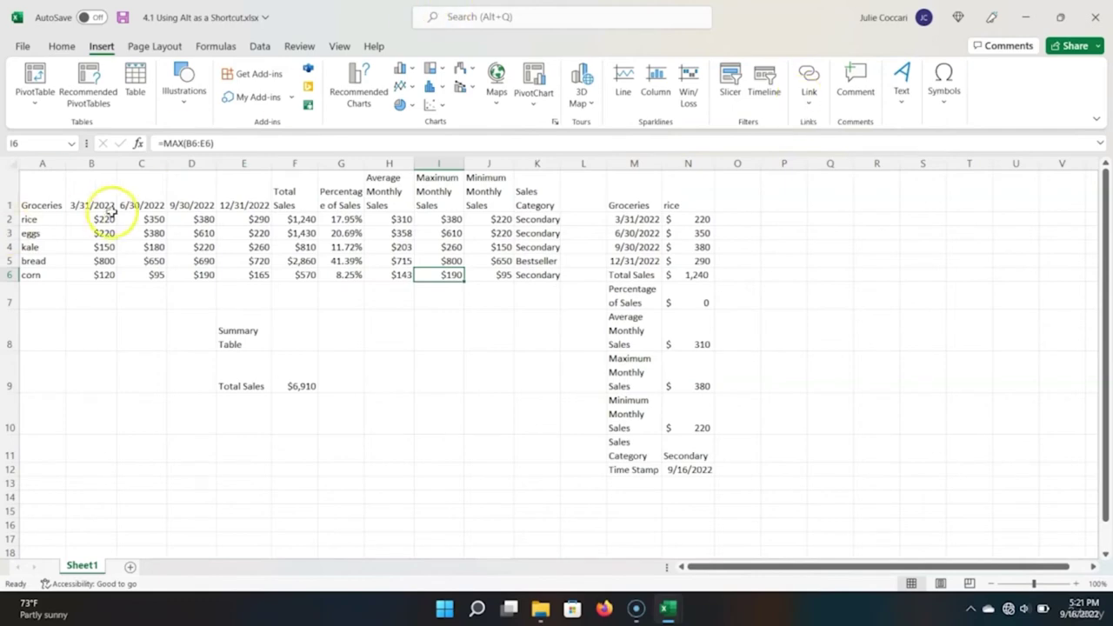
# Step: Center the header labels A1:K1 with the Alt, H, A, C shortcut
pyautogui.click(52, 199)
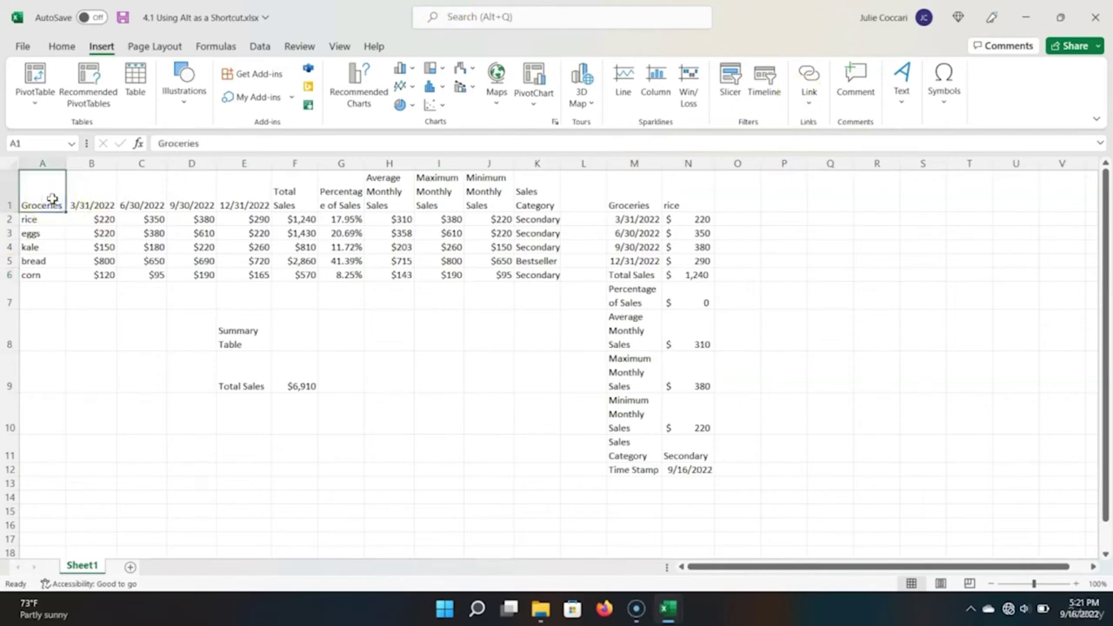
pyautogui.keyDown('shift'); pyautogui.click(541, 192); pyautogui.keyUp('shift')
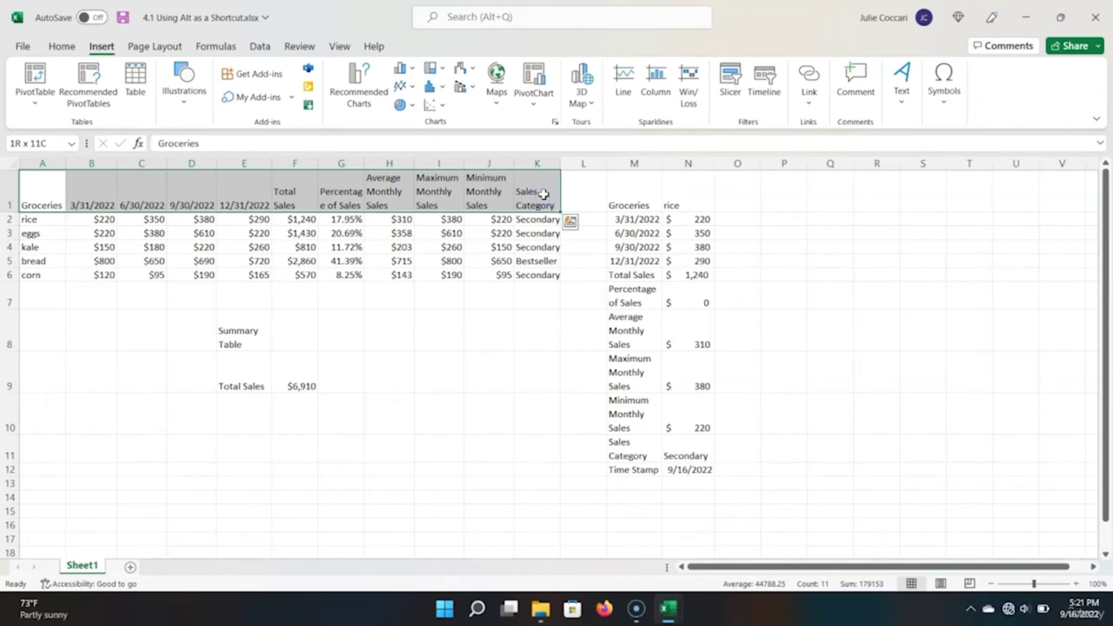
pyautogui.press('alt')
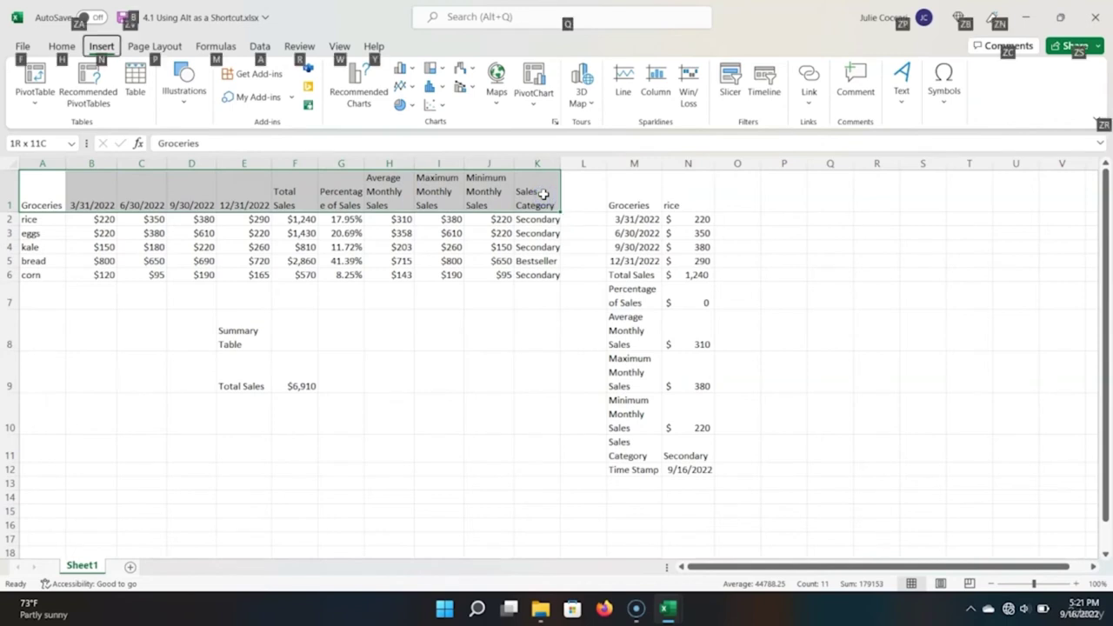
pyautogui.press('h')
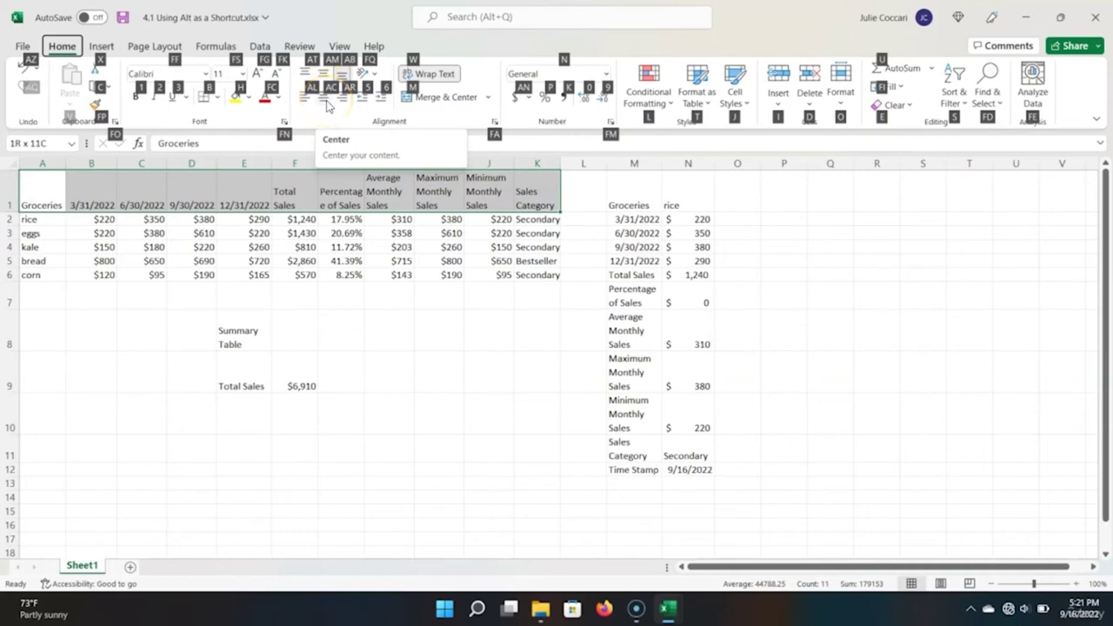
pyautogui.press('a')
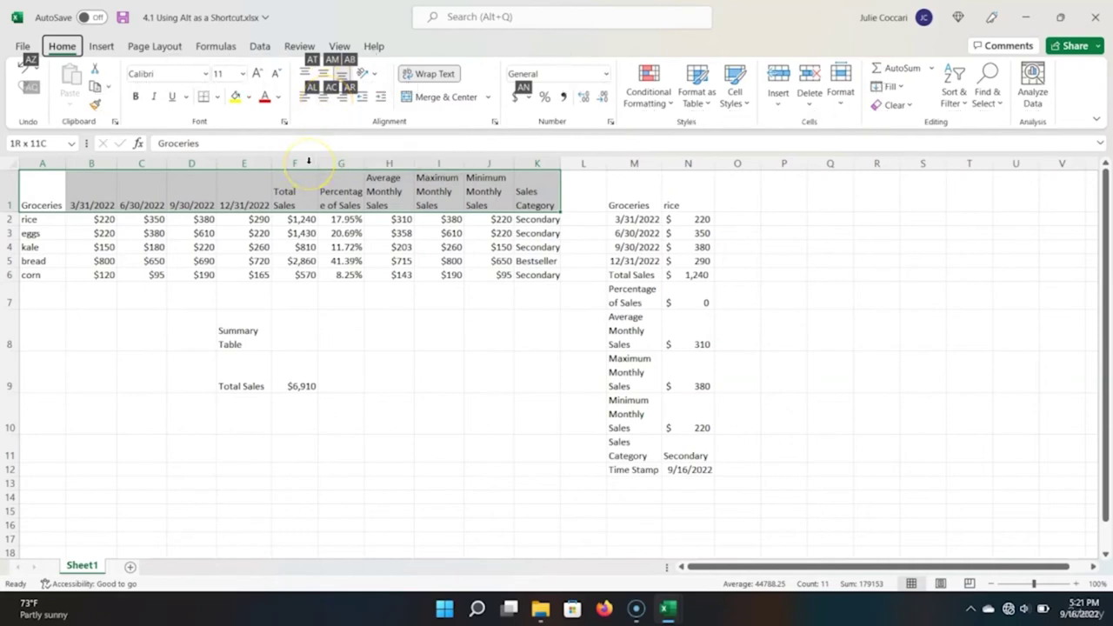
pyautogui.press('c')
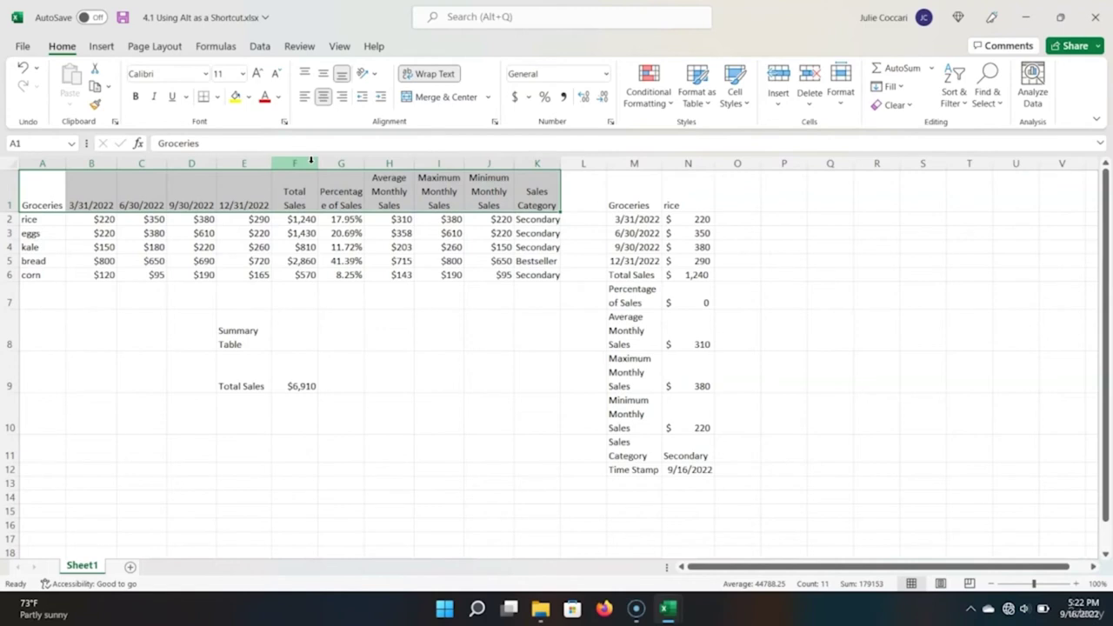
pyautogui.press('alt')
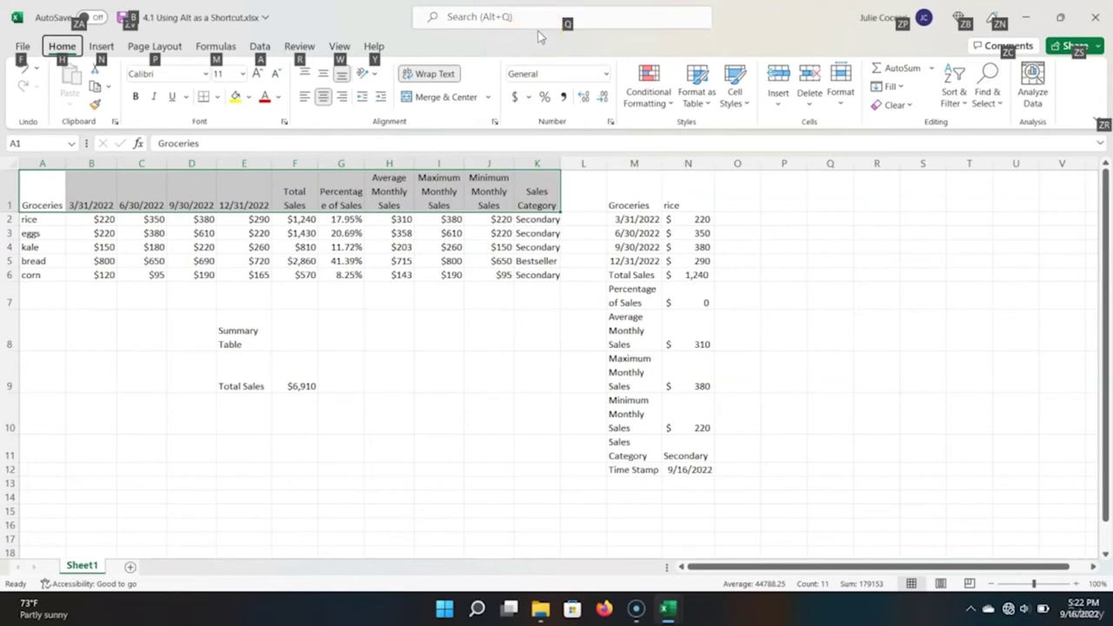
# Step: Bold the header row through a command search for 'bold'
pyautogui.press('q')
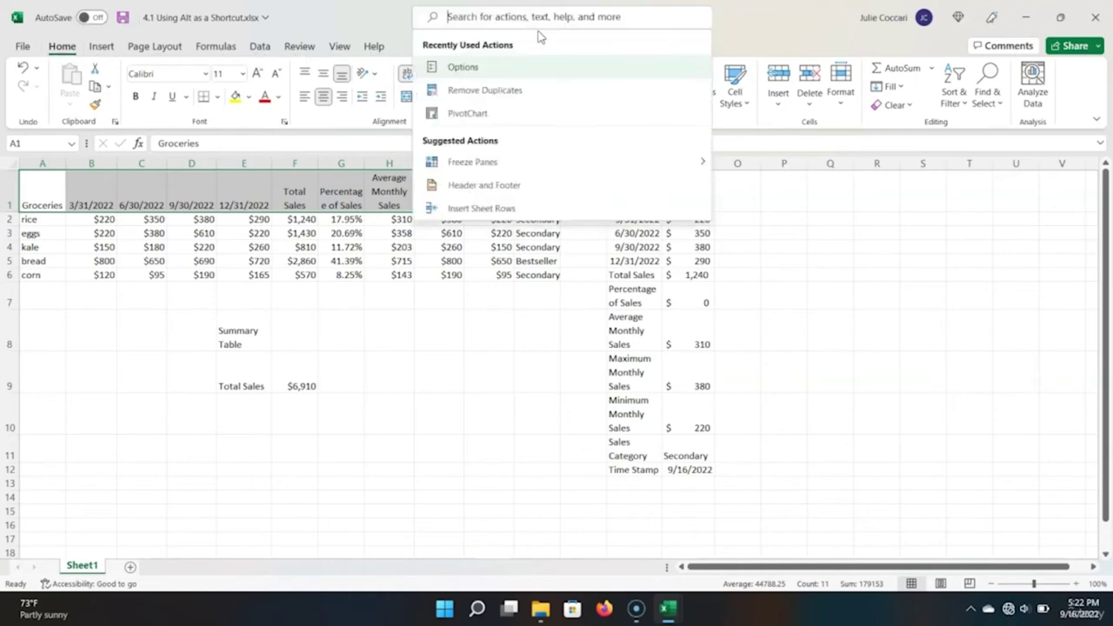
pyautogui.write('bo')
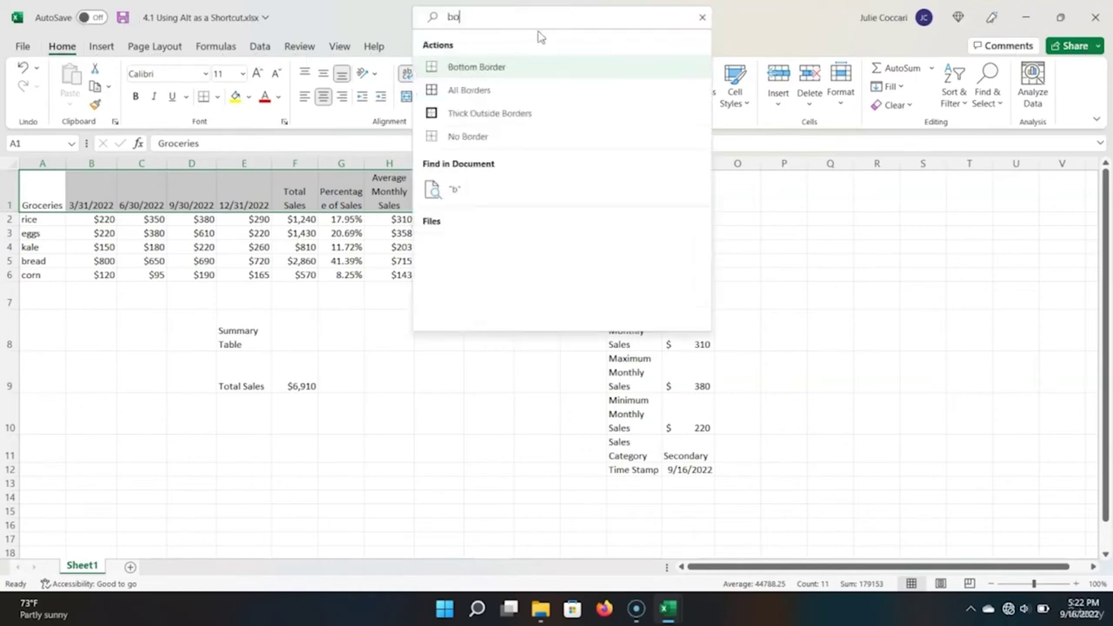
pyautogui.write('ld')
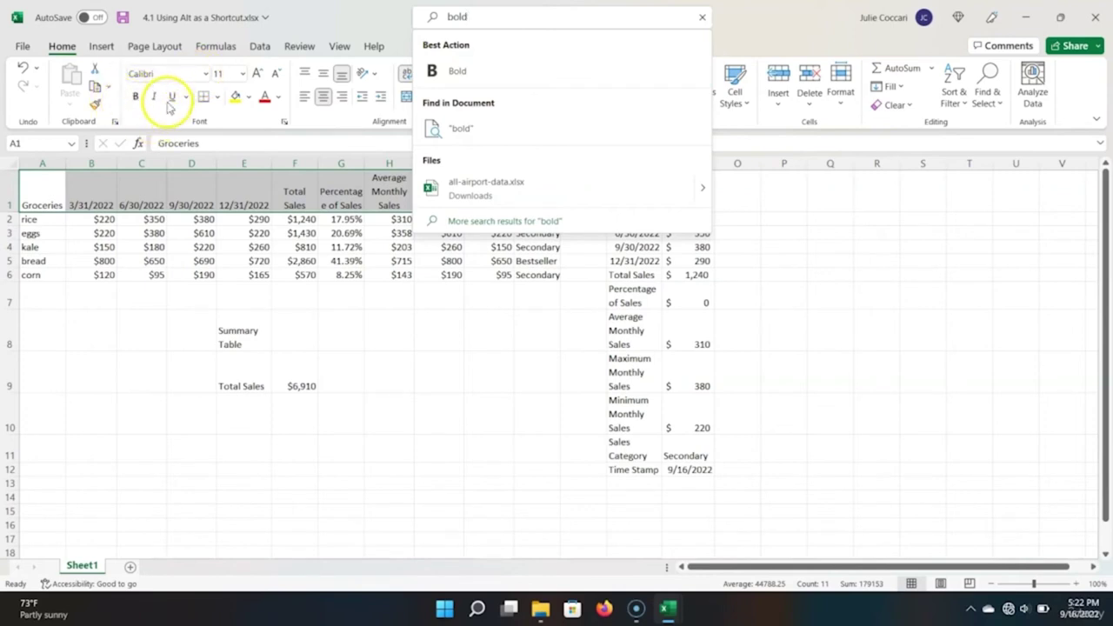
pyautogui.click(501, 84)
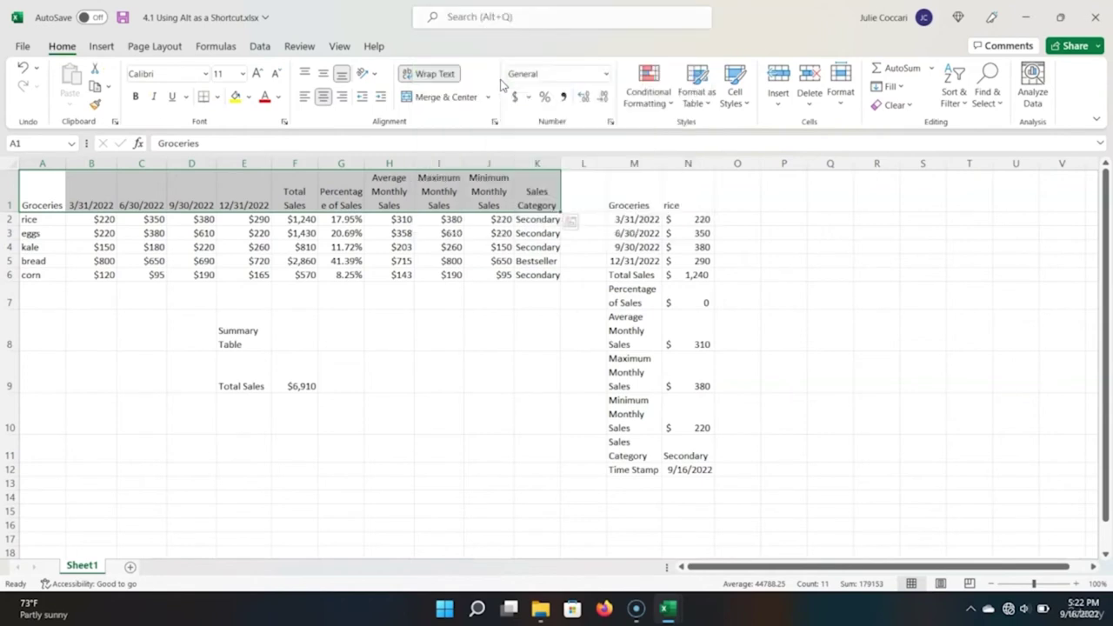
pyautogui.click(463, 232)
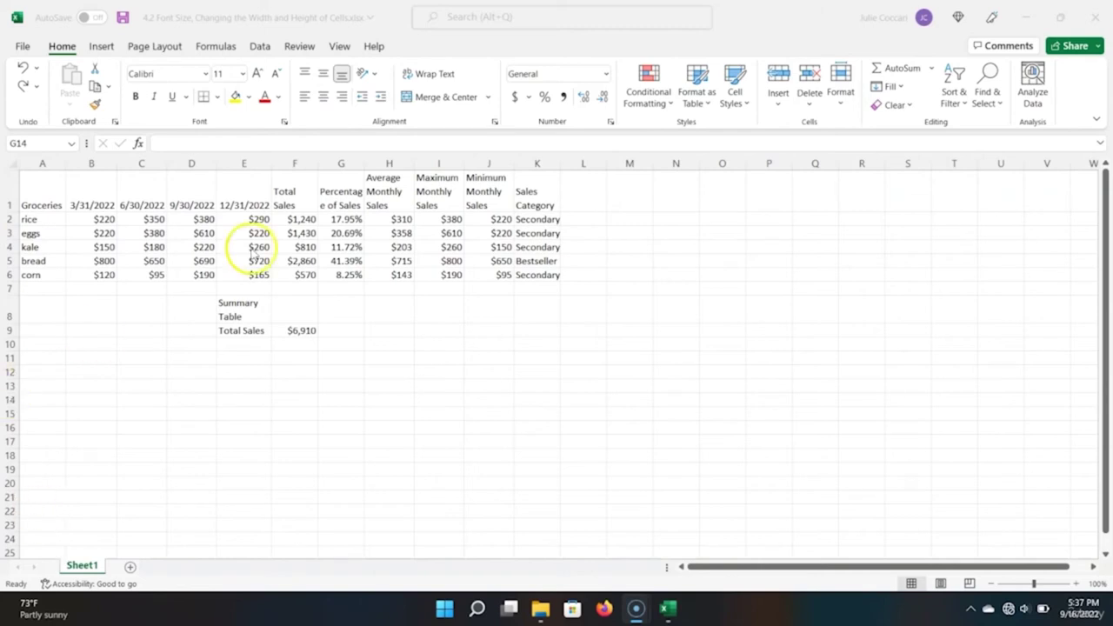
# Step: Set the header row A1:K1, Groceries through Sales Category, to 14 pt
pyautogui.moveTo(39, 189); pyautogui.dragTo(529, 188)
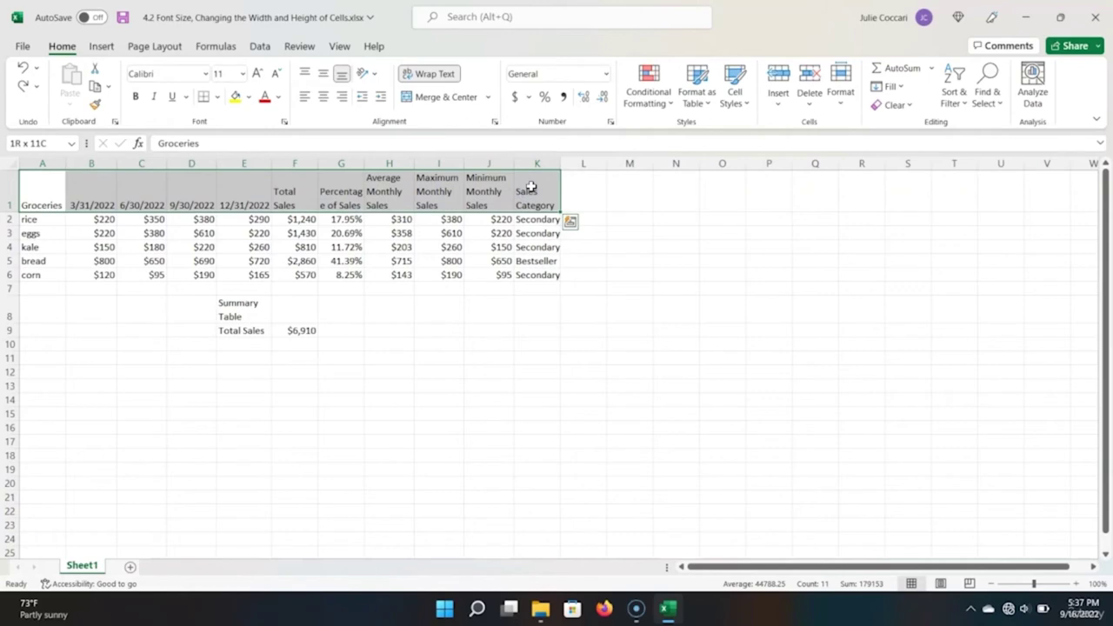
pyautogui.moveTo(511, 159); pyautogui.dragTo(511, 158)
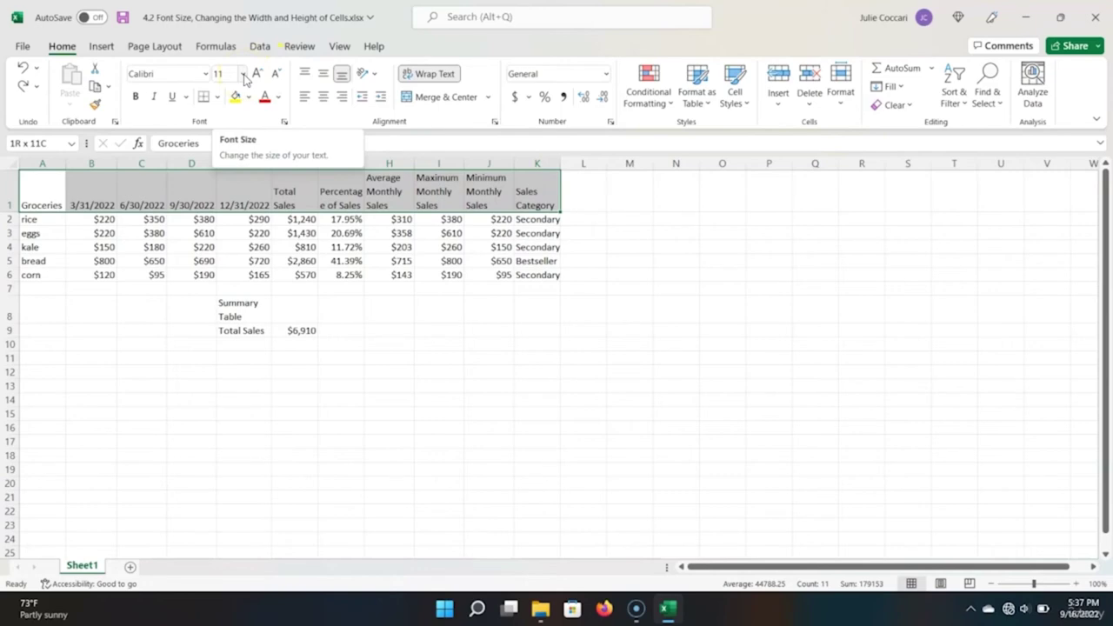
pyautogui.click(243, 75)
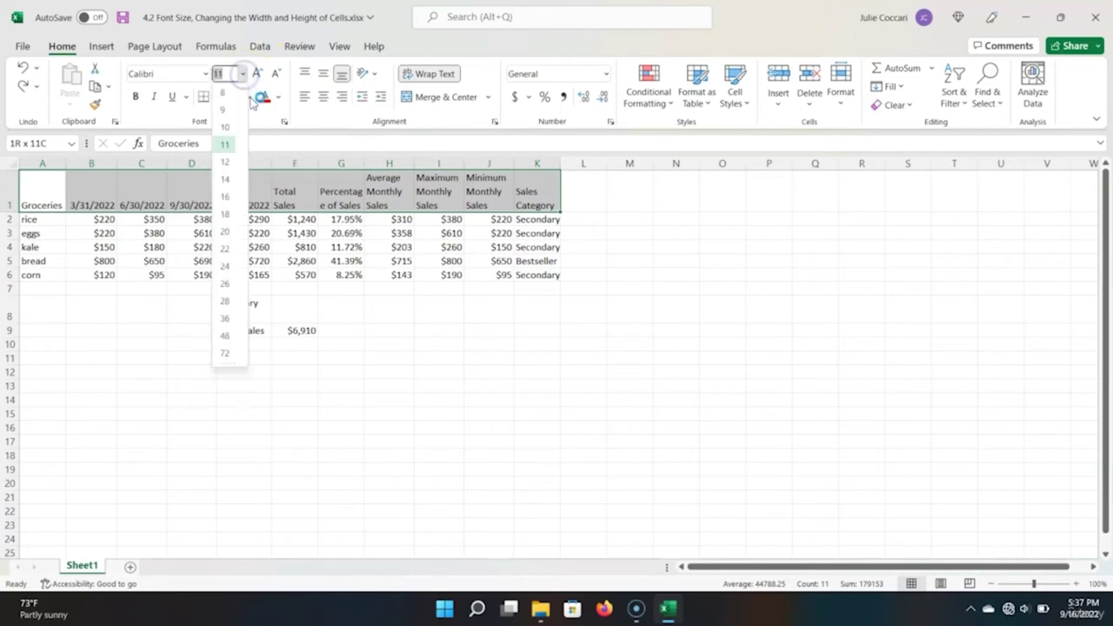
pyautogui.click(233, 182)
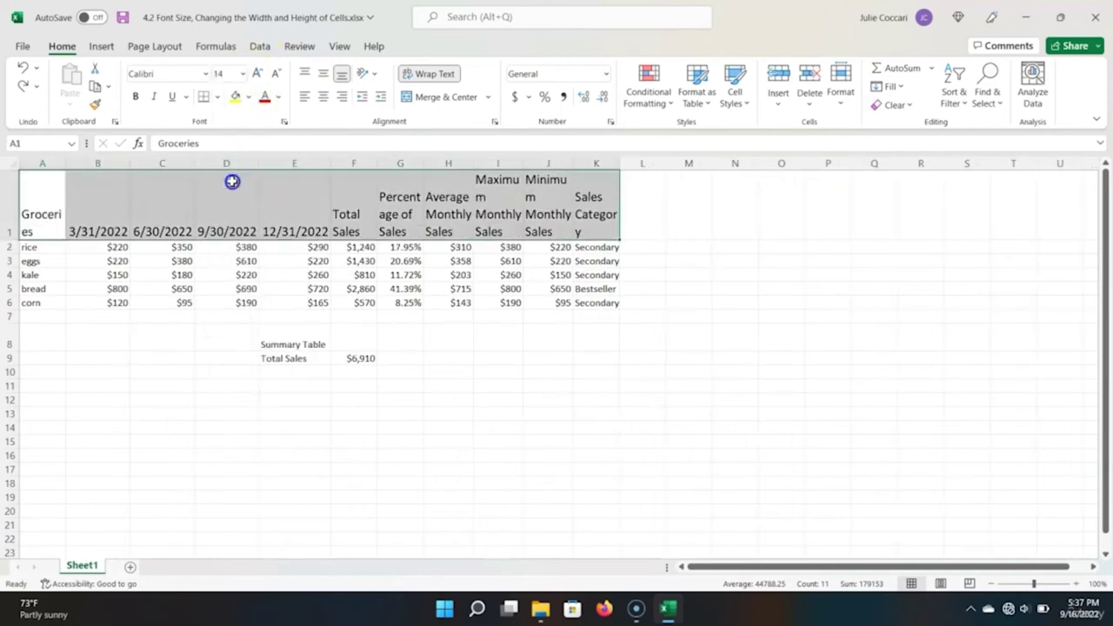
# Step: Set the grocery names in A2:A6, rice through corn, to 12 pt
pyautogui.click(39, 247)
pyautogui.moveTo(39, 248); pyautogui.dragTo(48, 304)
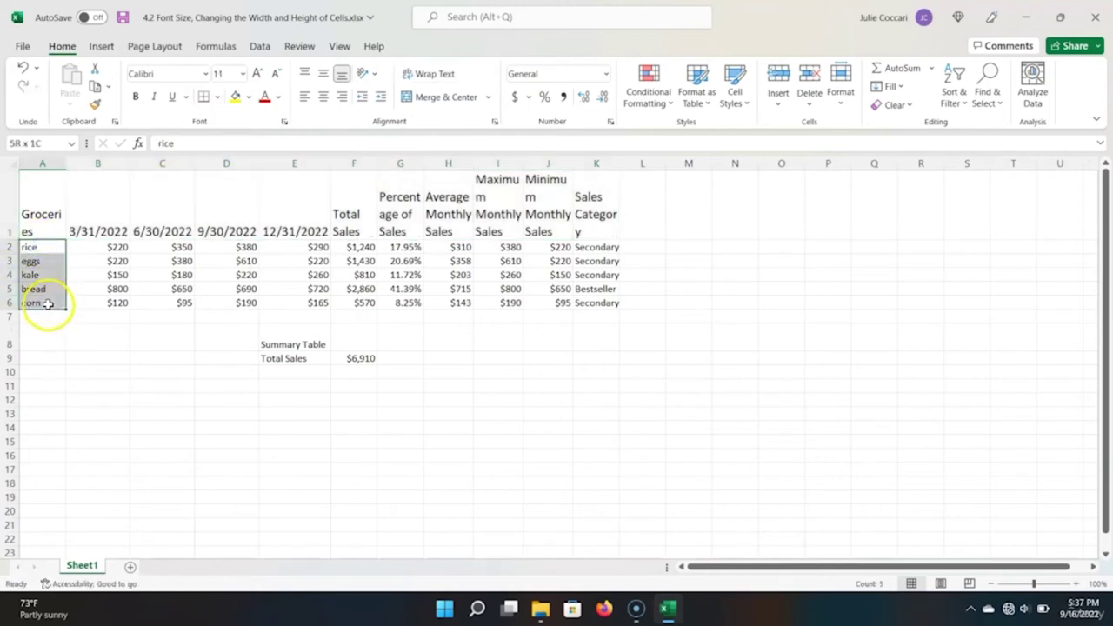
pyautogui.click(241, 75)
pyautogui.click(224, 180)
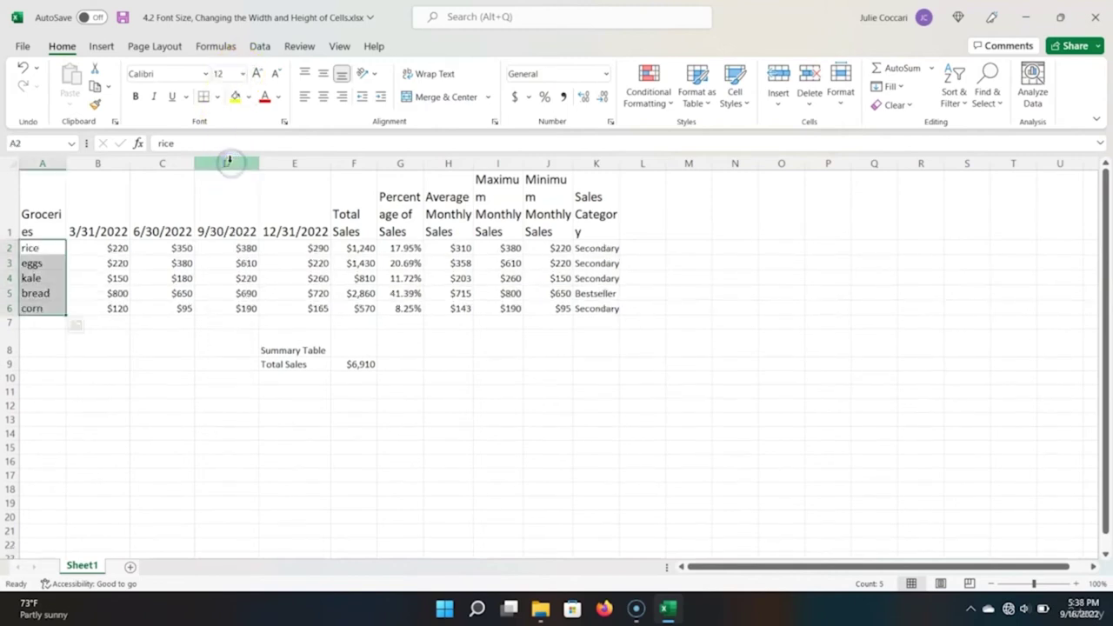
# Step: Set the 9/30/2022 header in D1 to 14 pt using Alt, H, F, S
pyautogui.click(216, 210)
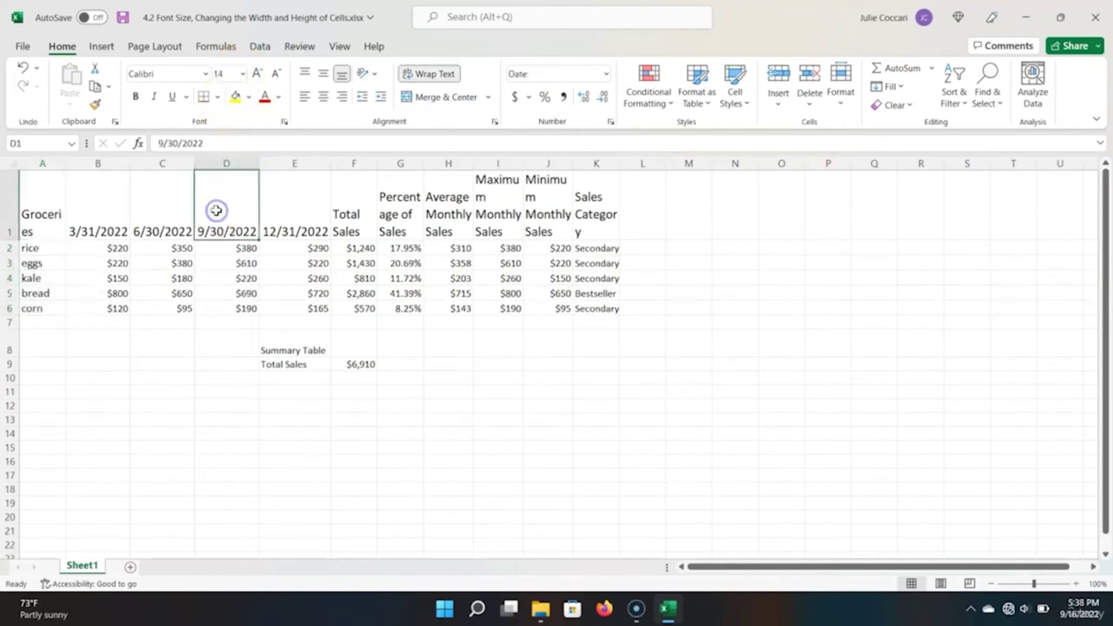
pyautogui.press('alt')
pyautogui.press('h')
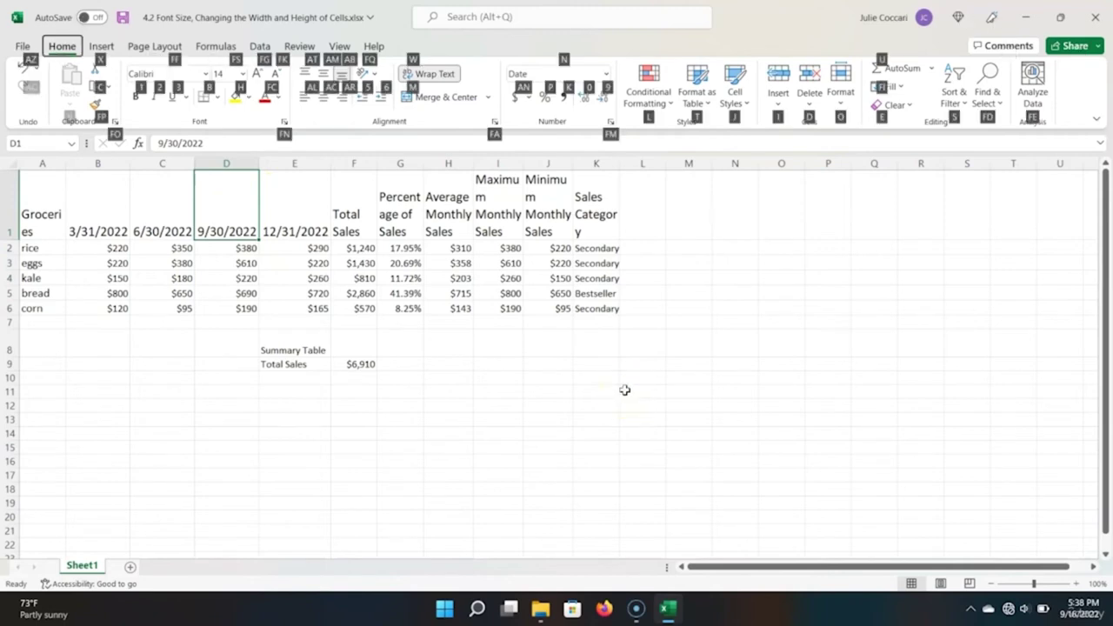
pyautogui.press('f')
pyautogui.press('s')
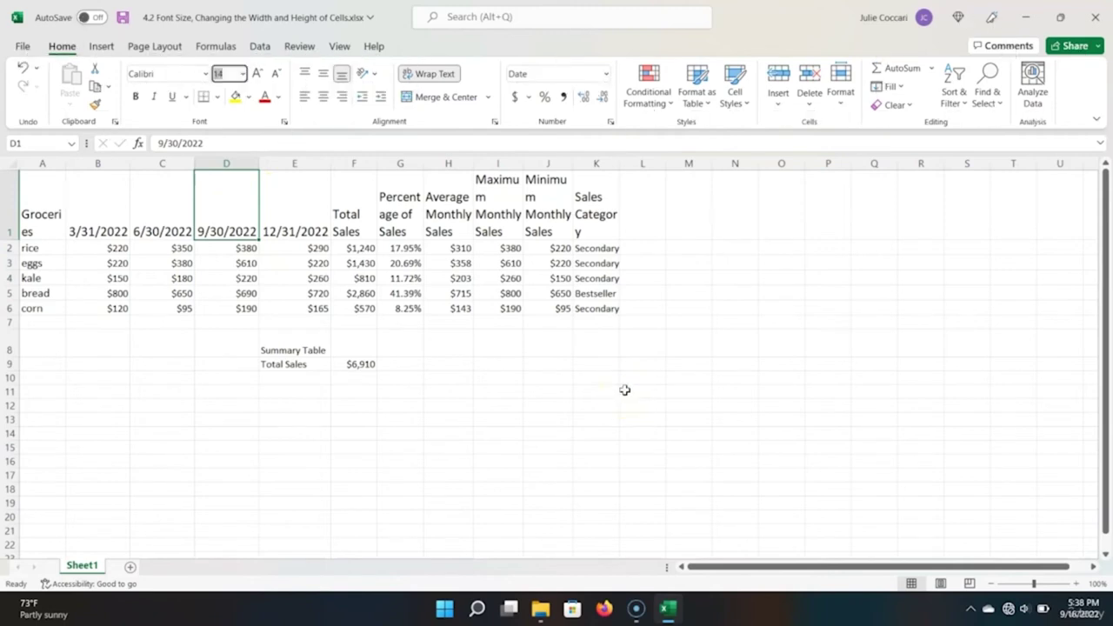
pyautogui.write('145')
pyautogui.press('BackSpace')
pyautogui.press('BackSpace')
pyautogui.write('4')
pyautogui.press('Return')
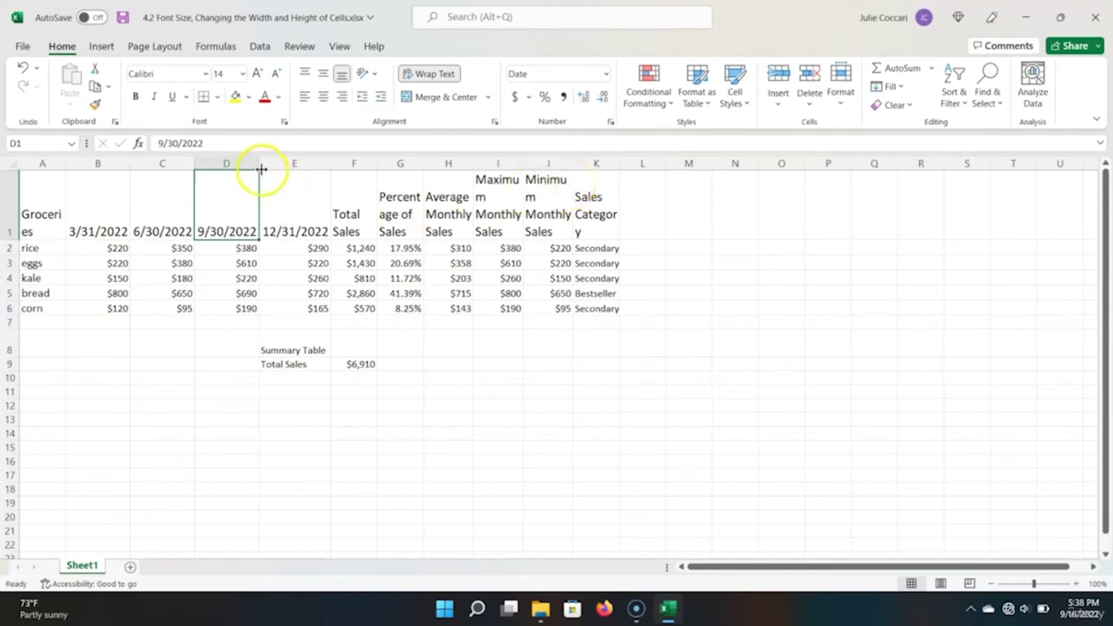
# Step: Widen column D slightly to fit its date, then undo a trial widening of columns A–K
pyautogui.moveTo(259, 166)
pyautogui.mouseDown()
pyautogui.moveTo(296, 166)
pyautogui.moveTo(262, 170)
pyautogui.mouseUp()
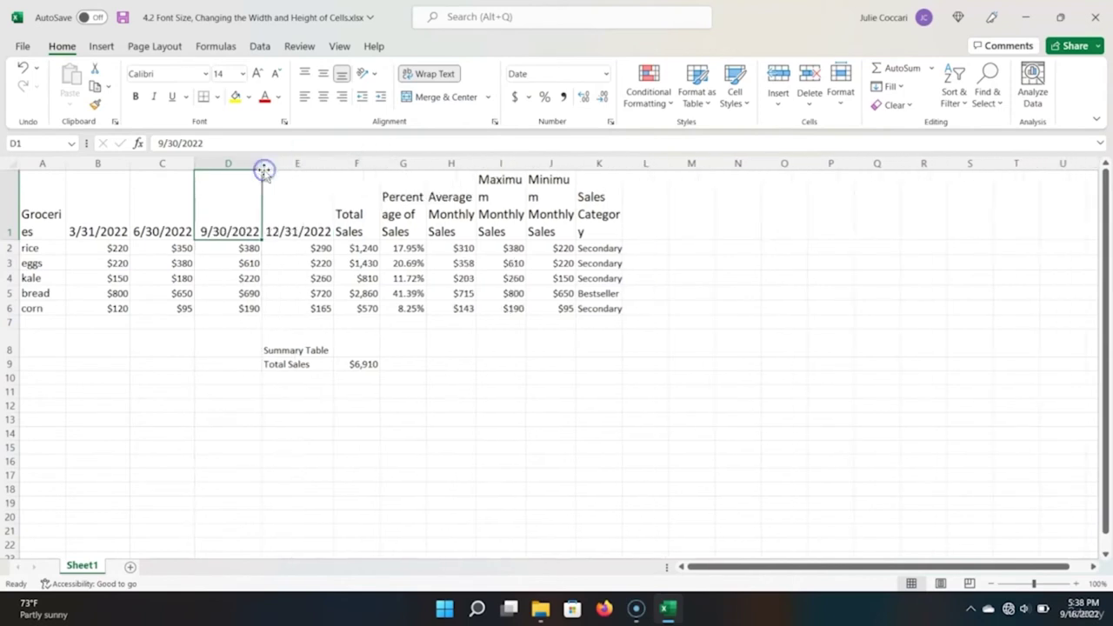
pyautogui.click(255, 167)
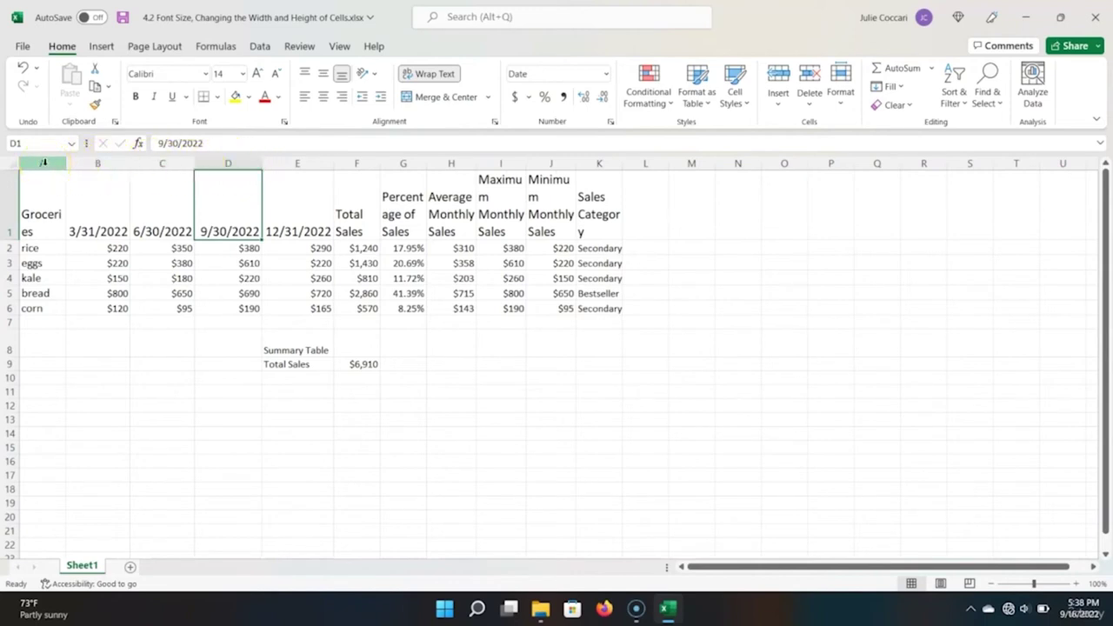
pyautogui.click(44, 163)
pyautogui.keyDown('ctrl'); pyautogui.click(600, 163); pyautogui.keyUp('ctrl')
pyautogui.keyDown('shift'); pyautogui.click(602, 163); pyautogui.keyUp('shift')
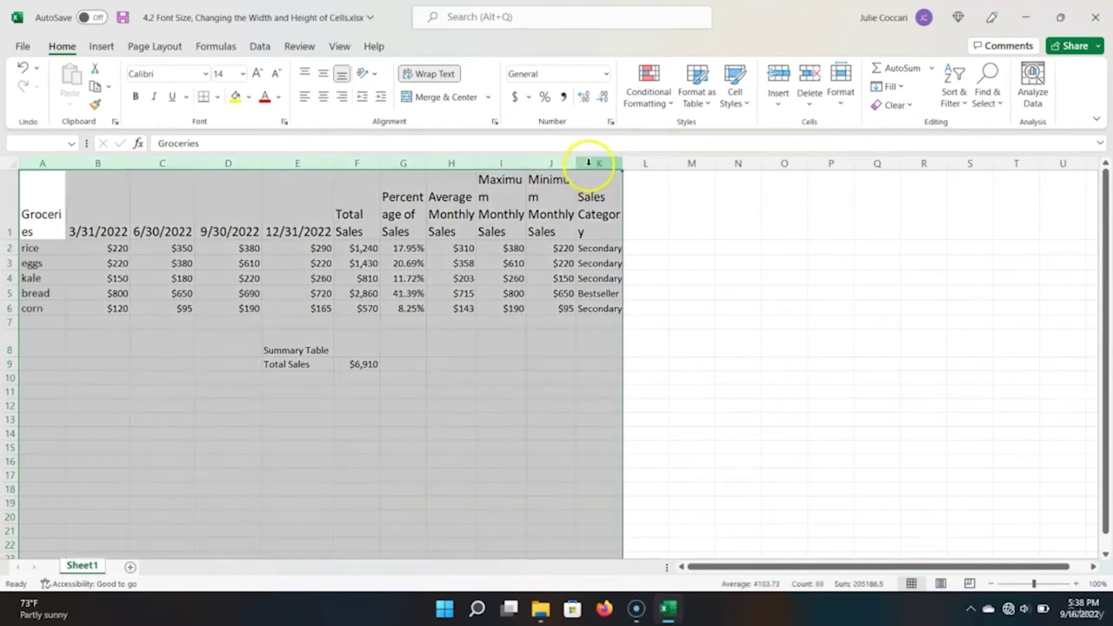
pyautogui.moveTo(623, 163); pyautogui.dragTo(674, 163)
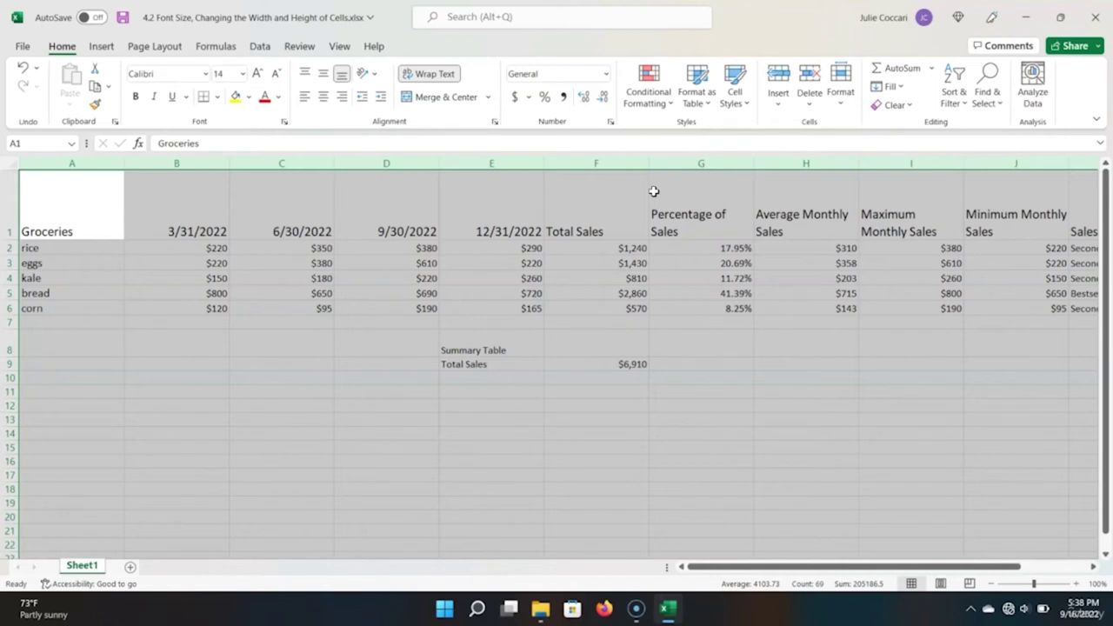
pyautogui.hotkey('alt', 'h')
pyautogui.press('o')
pyautogui.press('i')
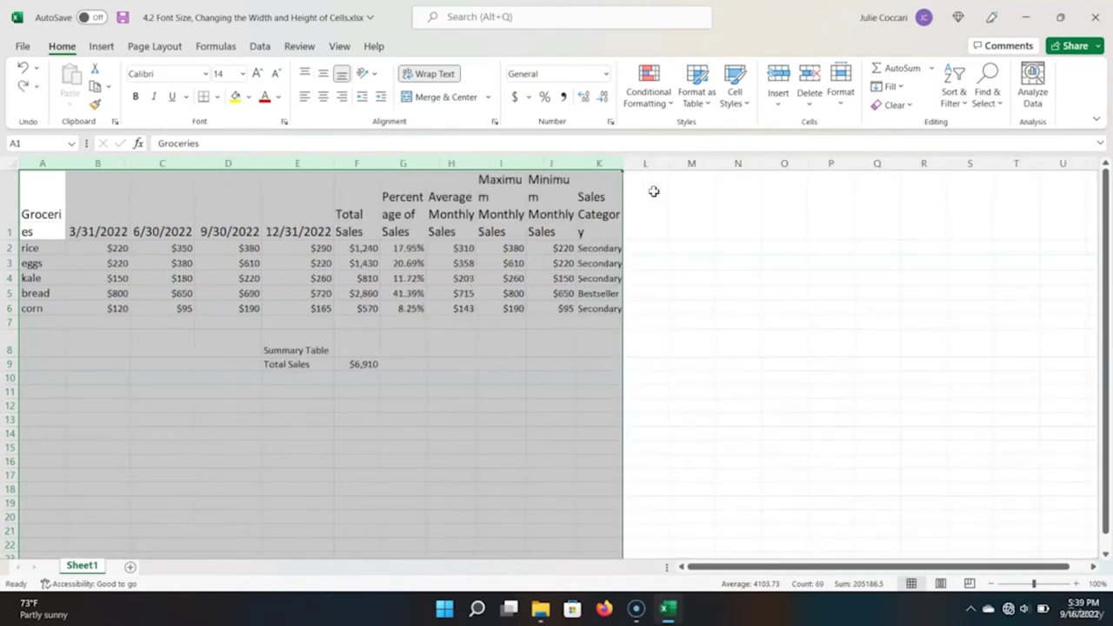
pyautogui.click(499, 275)
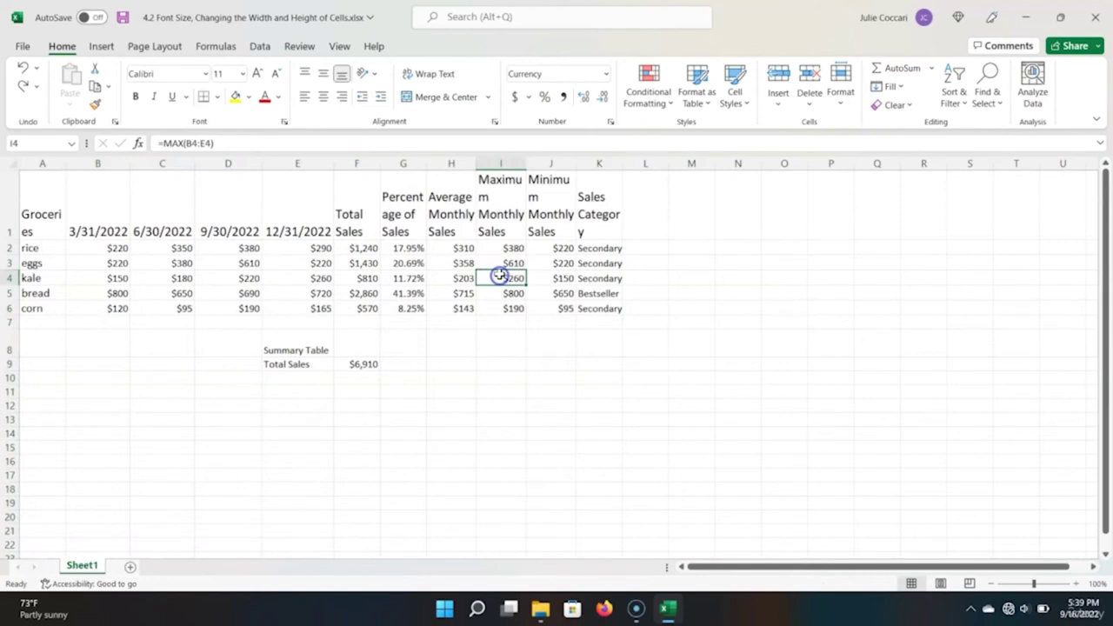
# Step: Return to cell A1 and select columns A through K
pyautogui.press('Up')
pyautogui.press('Up')
pyautogui.press('Up')
pyautogui.press('Left')
pyautogui.press('Home')
pyautogui.click(44, 163)
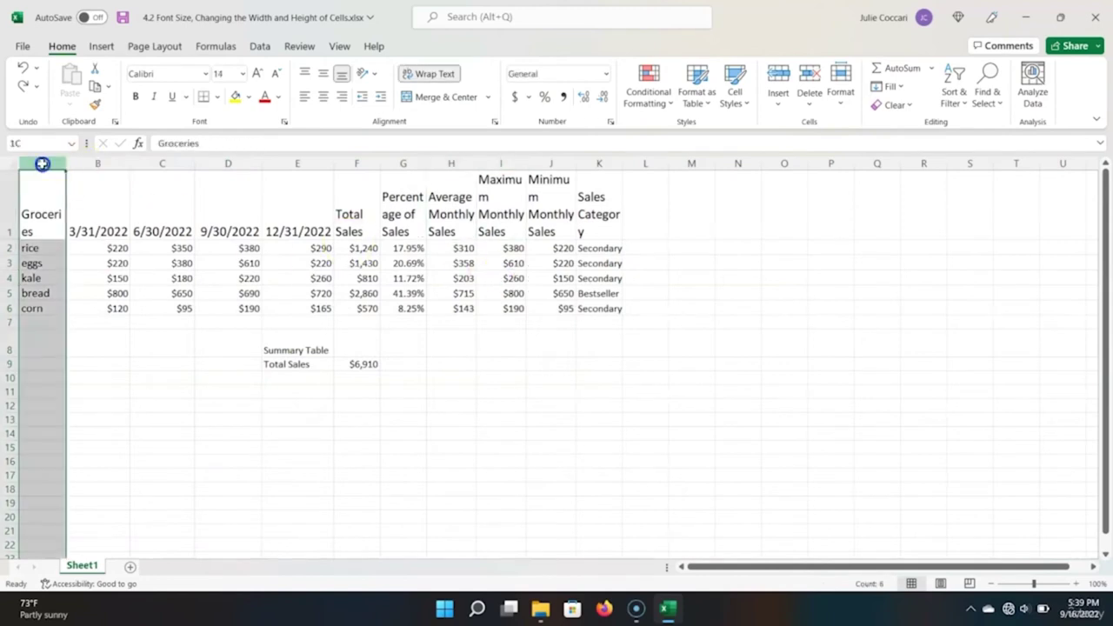
pyautogui.keyDown('shift'); pyautogui.click(609, 163); pyautogui.keyUp('shift')
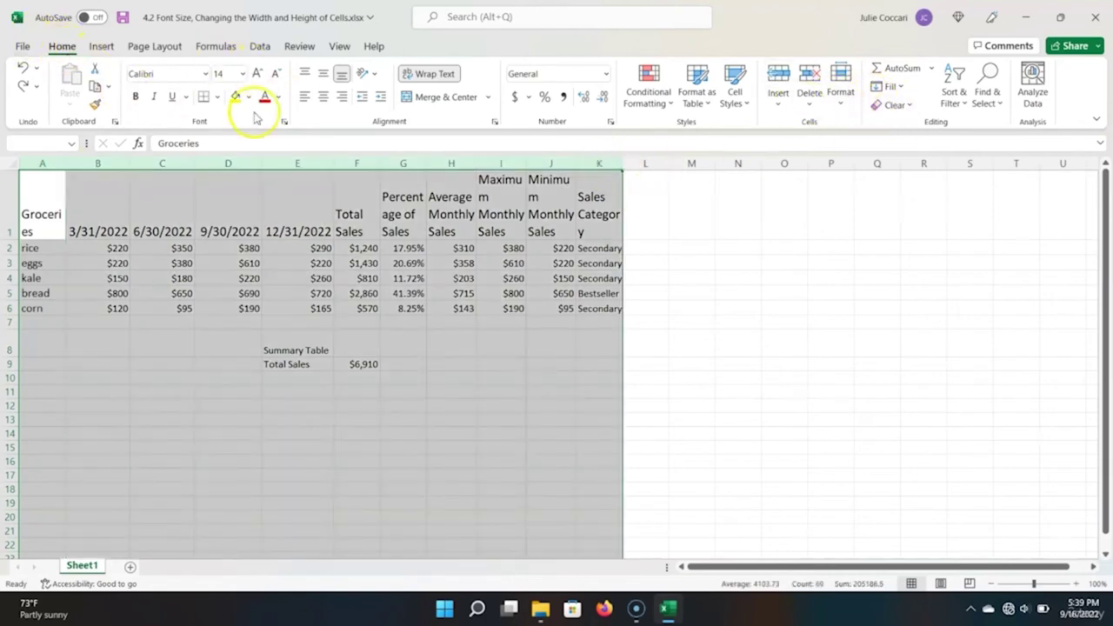
# Step: Set the width of columns A–K to 14 with Format > Column Width
pyautogui.click(840, 87)
pyautogui.click(880, 195)
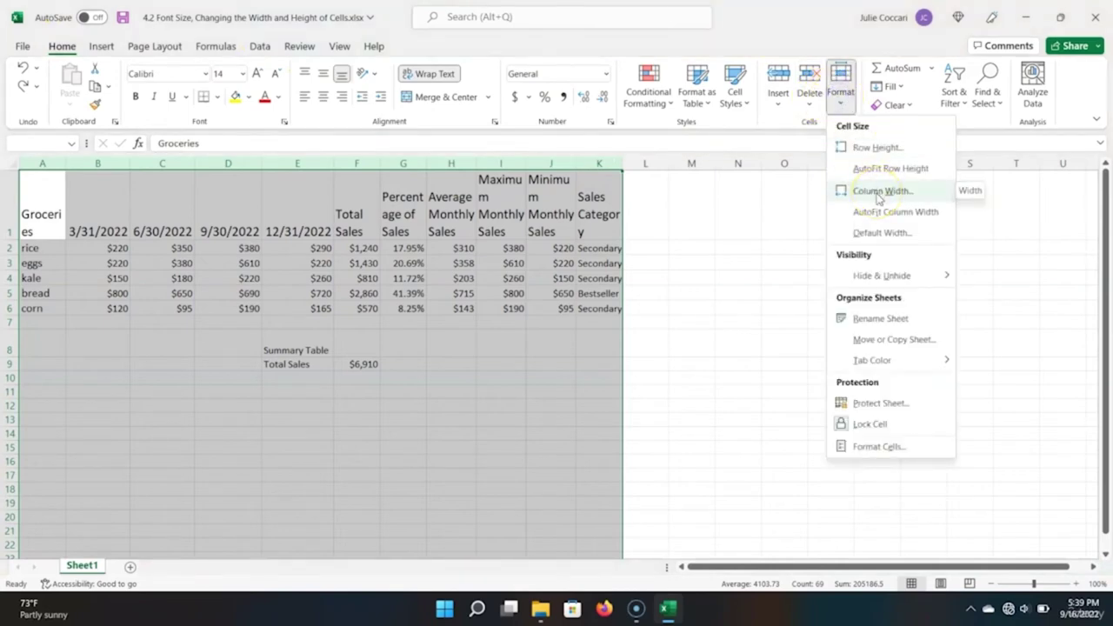
pyautogui.click(880, 191)
pyautogui.press('alt')
pyautogui.press('h')
pyautogui.press('o')
pyautogui.press('w')
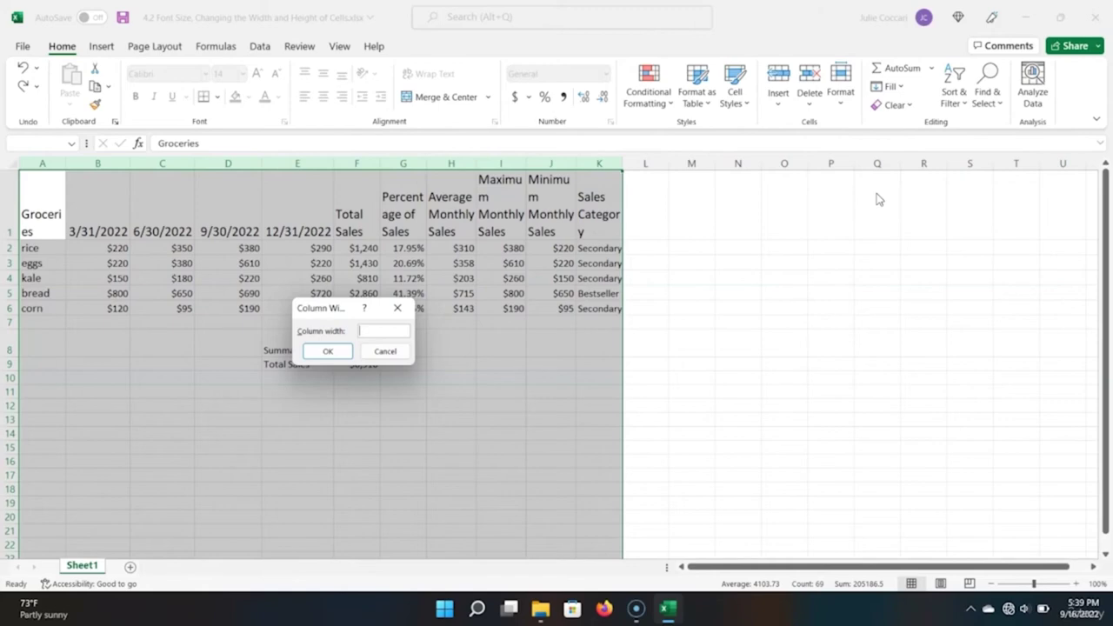
pyautogui.write('14')
pyautogui.press('Return')
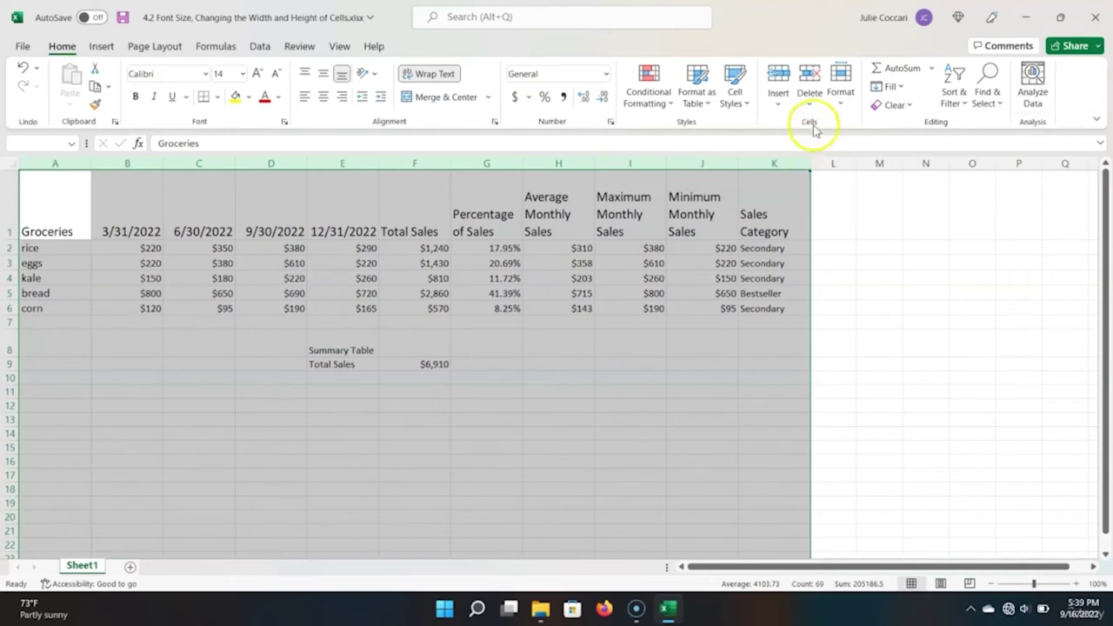
# Step: Apply AutoFit Row Height so row 1 fits its wrapped column titles (Alt, H, O, A)
pyautogui.click(841, 108)
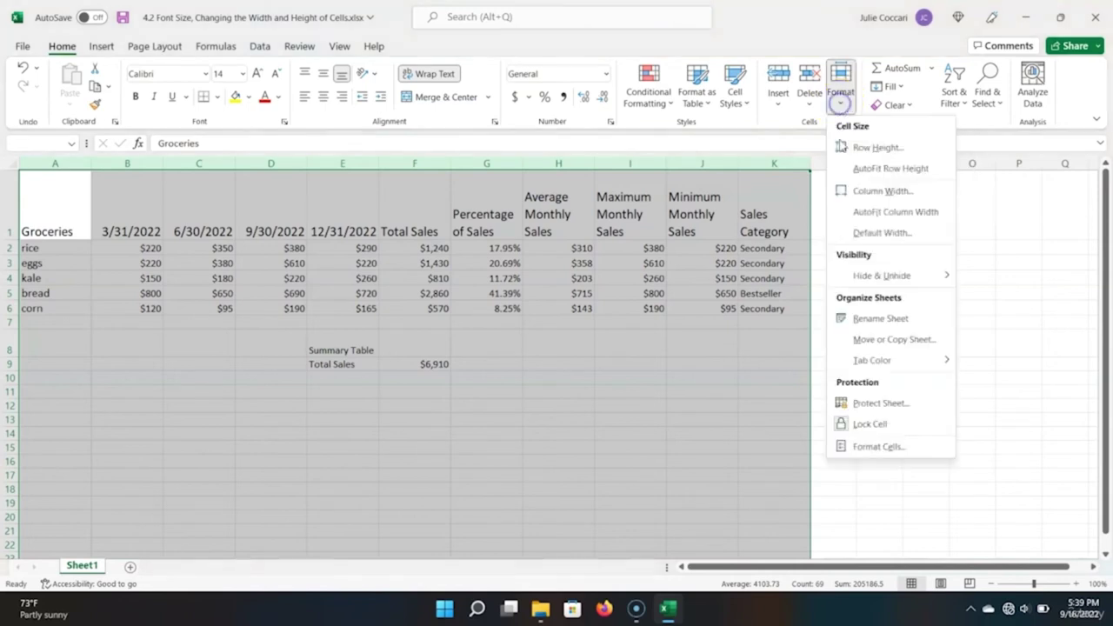
pyautogui.click(878, 174)
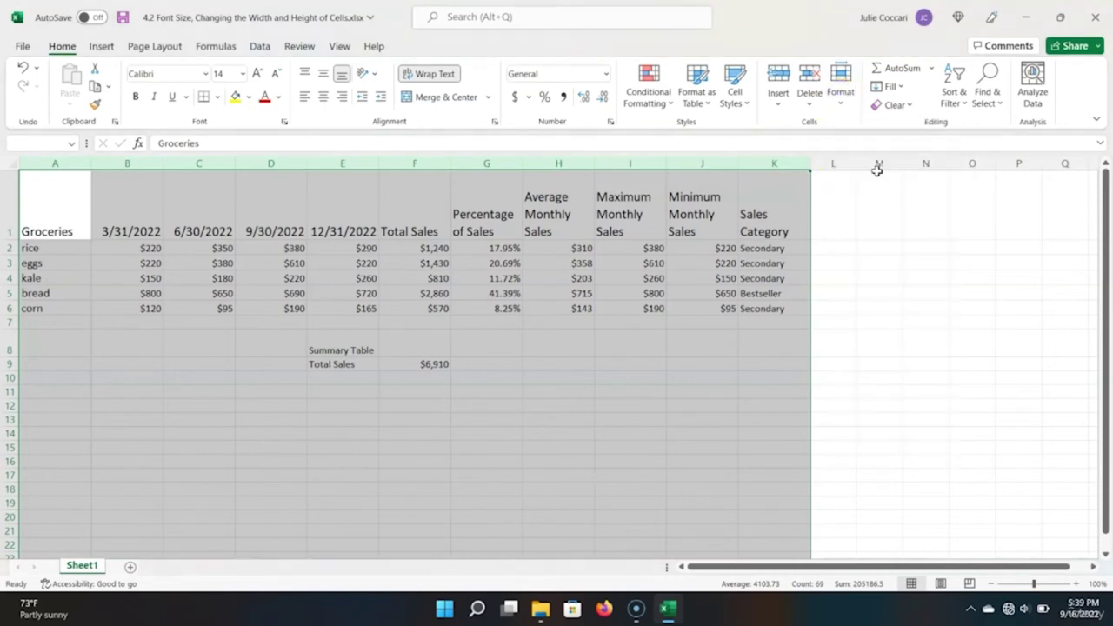
pyautogui.press('alt')
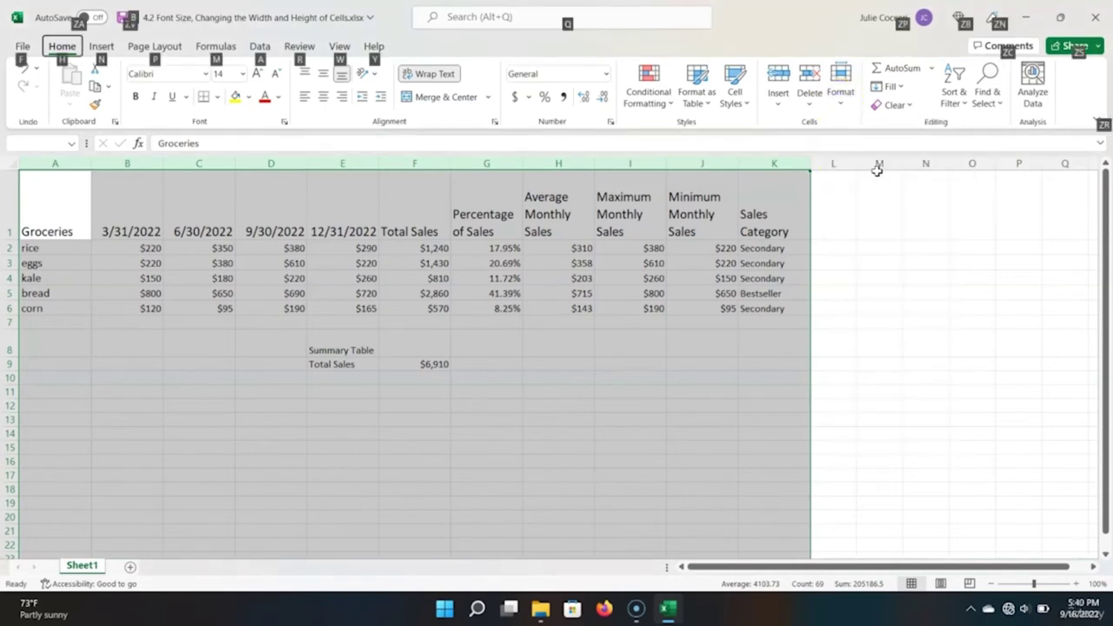
pyautogui.press('h')
pyautogui.press('o')
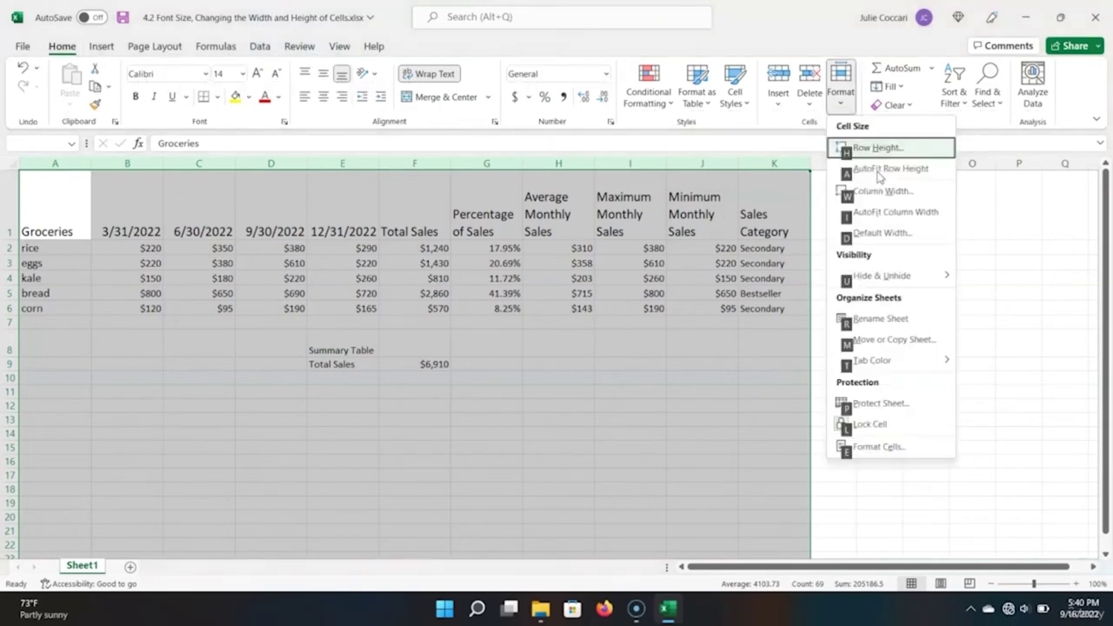
pyautogui.press('a')
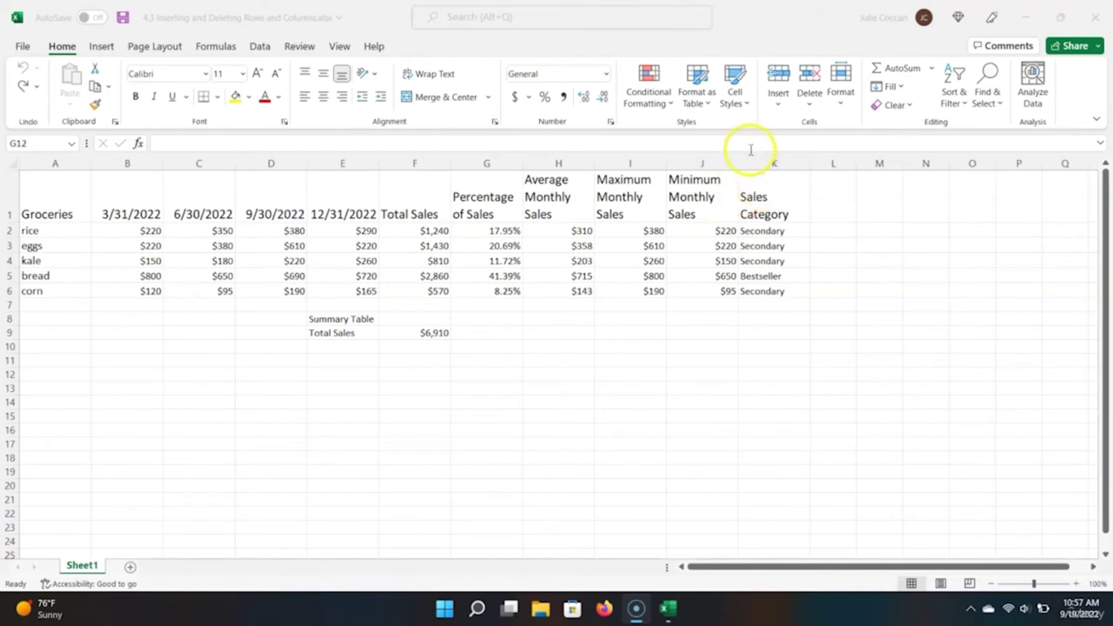
pyautogui.click(717, 195)
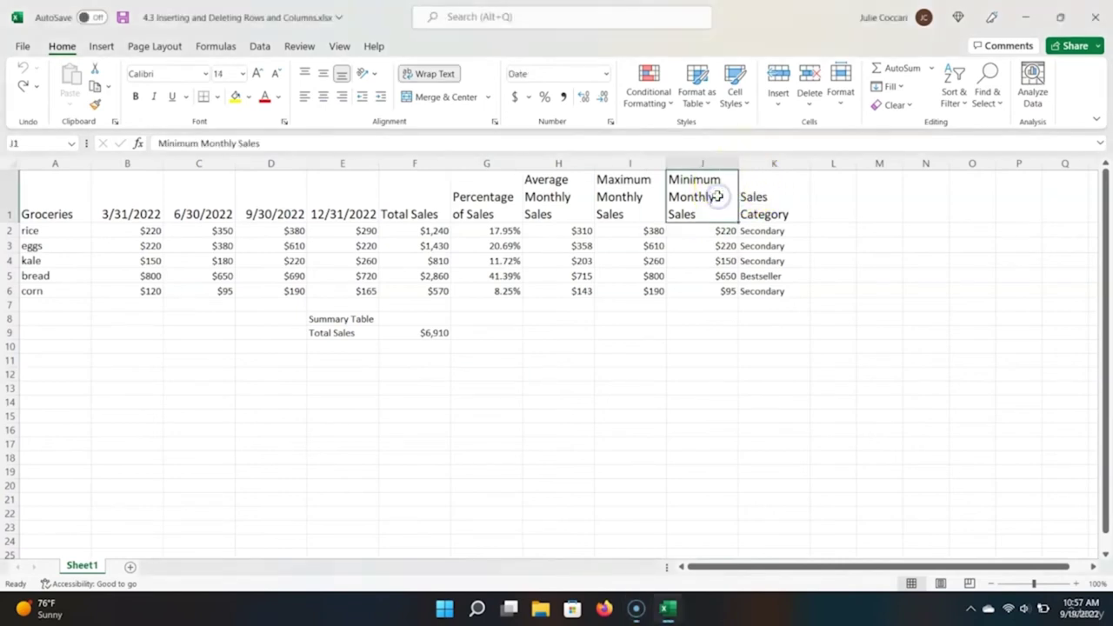
pyautogui.hotkey('shift', 'Down')
pyautogui.hotkey('shift', 'Down')
pyautogui.hotkey('shift', 'Down')
pyautogui.hotkey('shift', 'Down')
pyautogui.hotkey('shift', 'Down')
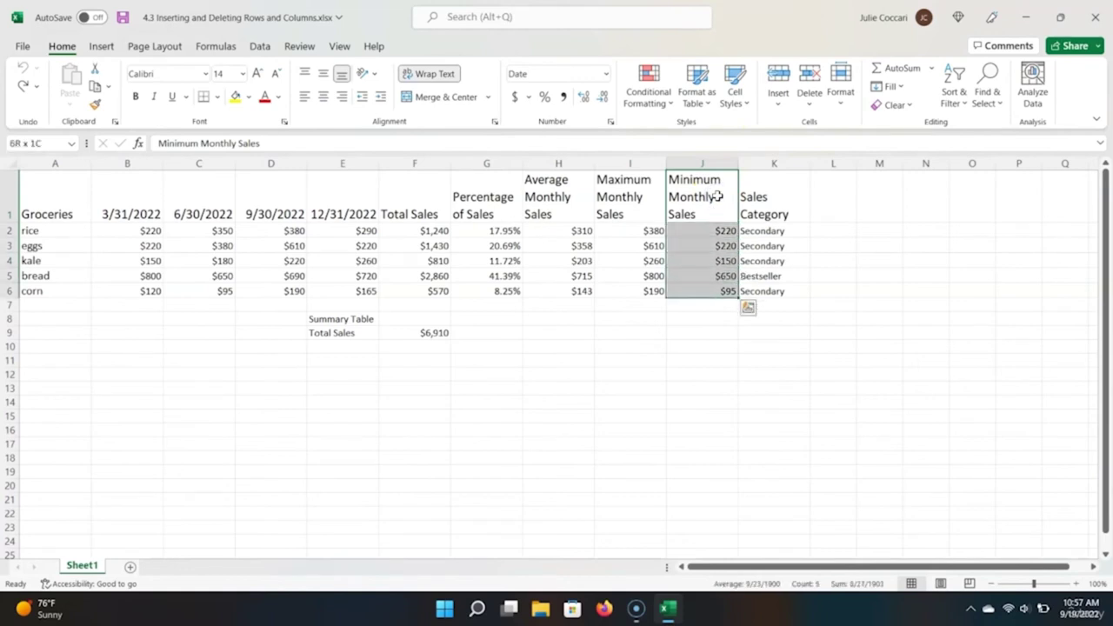
pyautogui.press('Delete')
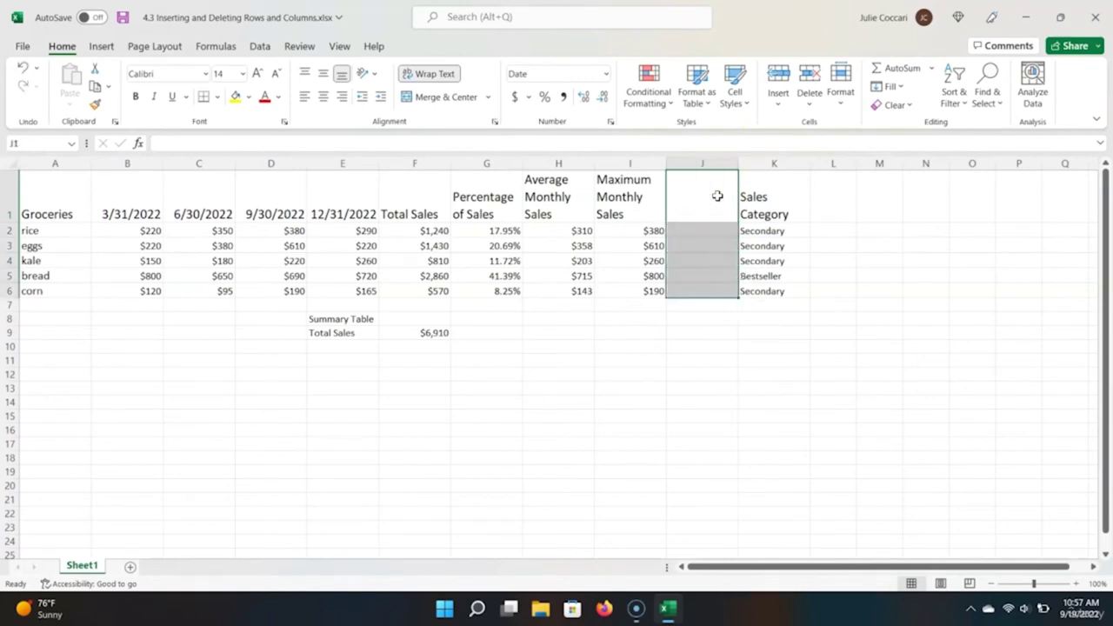
pyautogui.press('Down')
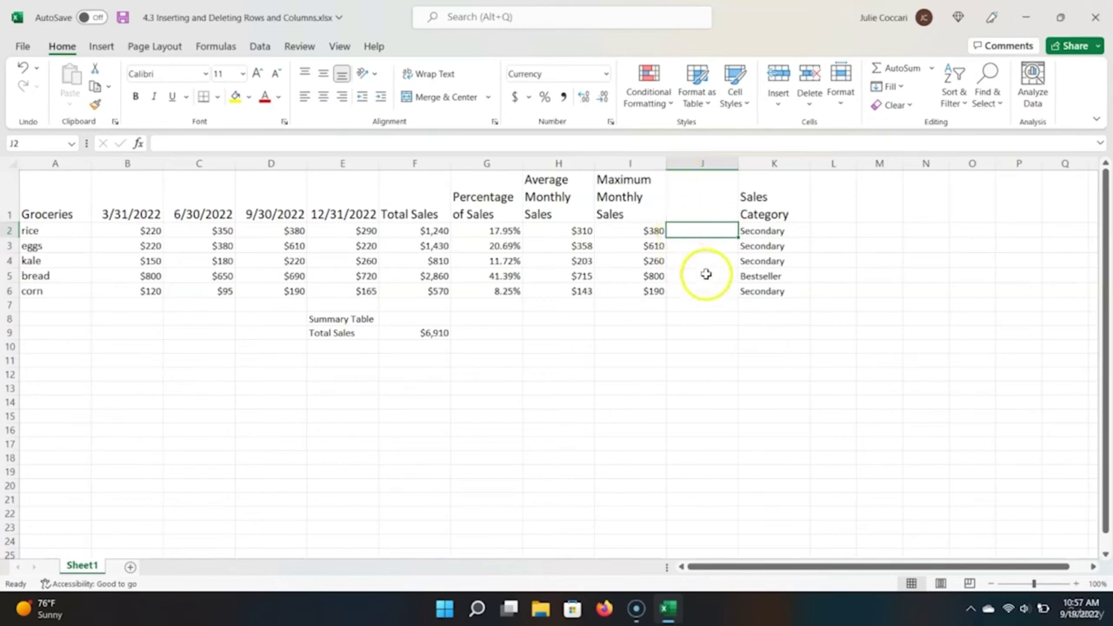
pyautogui.click(791, 235)
pyautogui.press('Up')
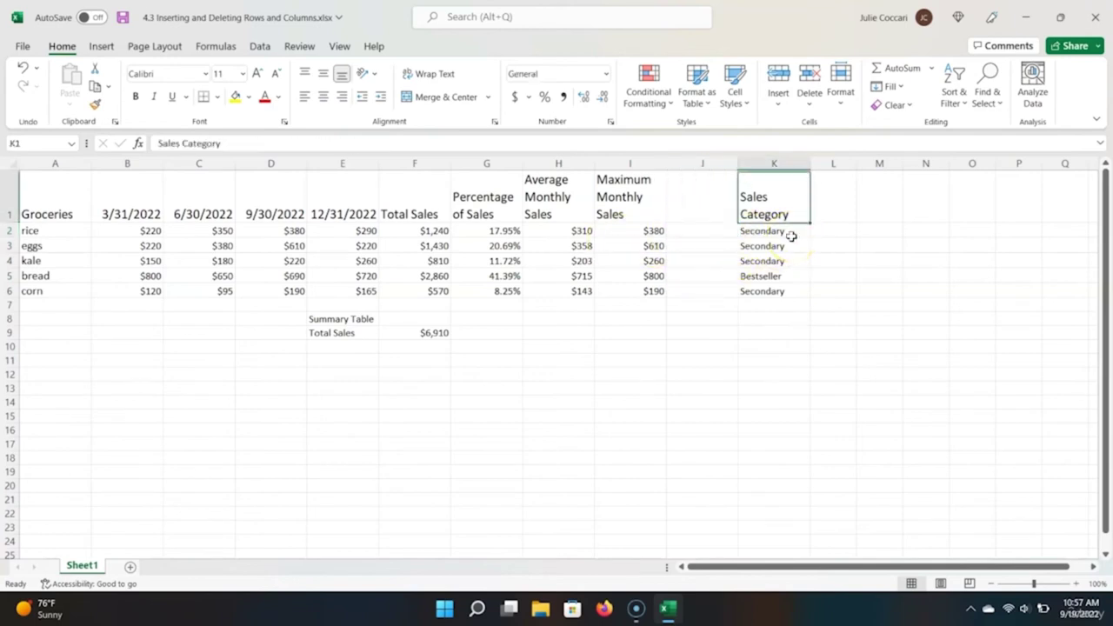
pyautogui.hotkey('ctrl', 'shift', 'Down')
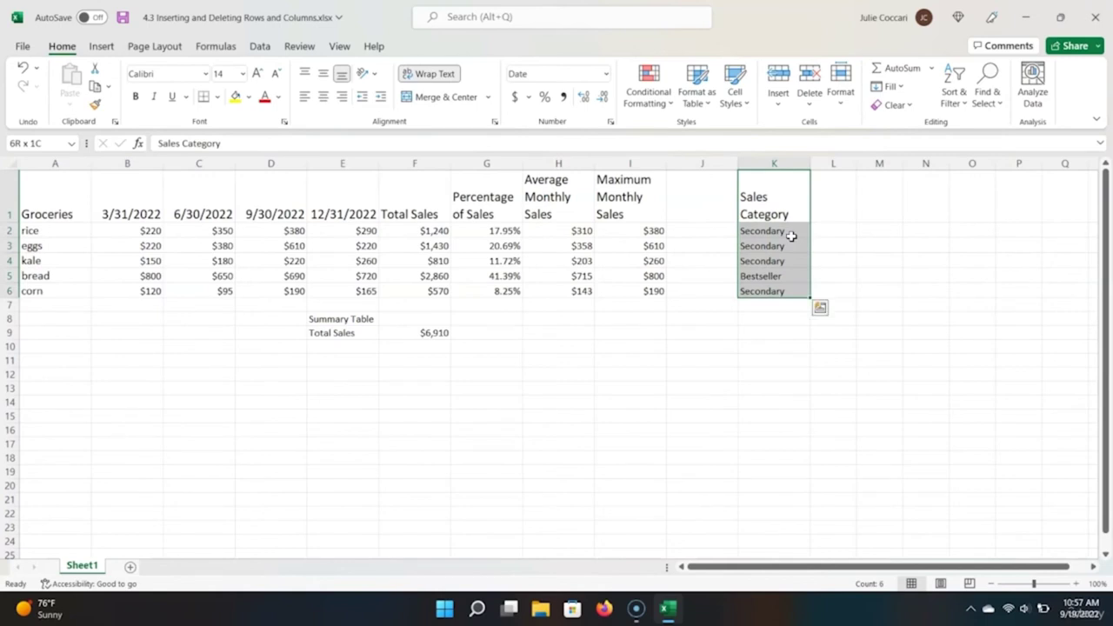
pyautogui.hotkey('ctrl', 'q')
pyautogui.press('Escape')
pyautogui.hotkey('ctrl', 'x')
pyautogui.press('Left')
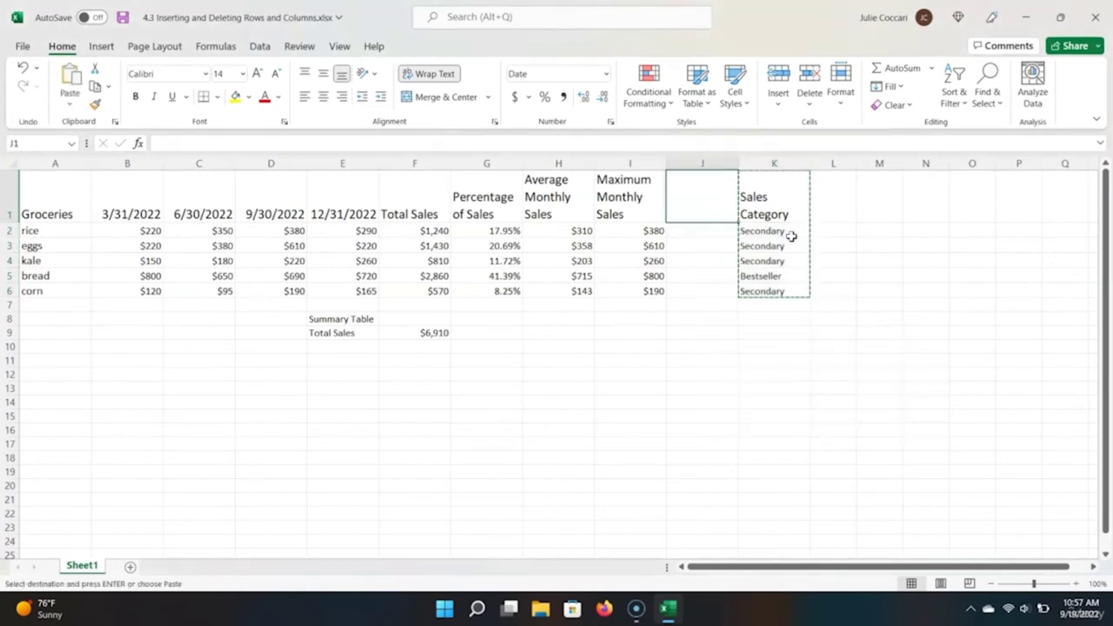
pyautogui.hotkey('ctrl', 'v')
pyautogui.hotkey('ctrl', 'q')
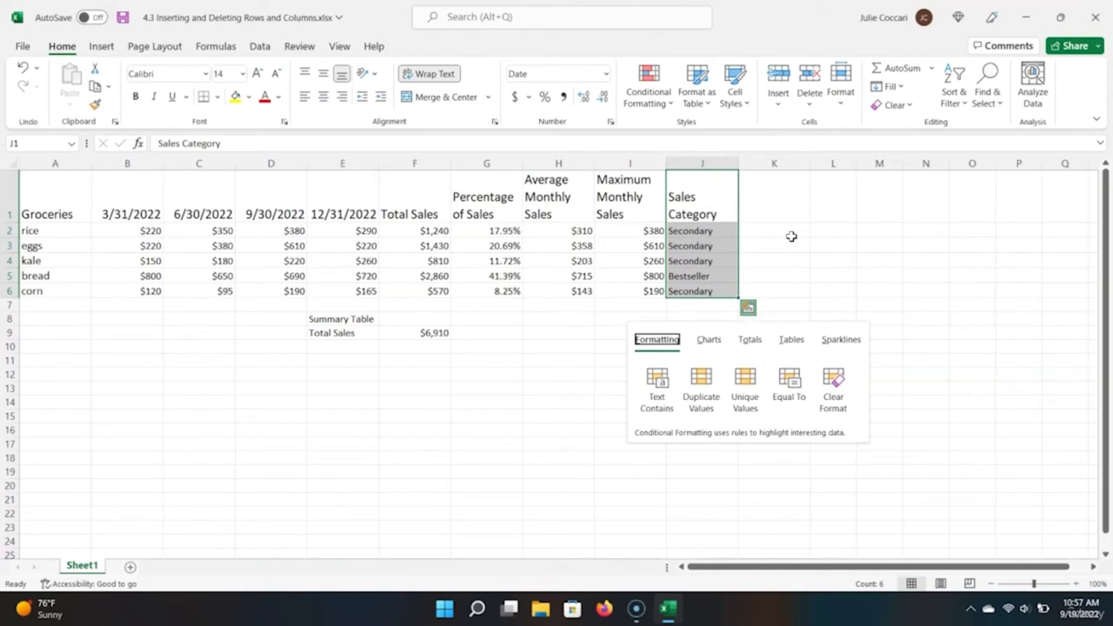
pyautogui.click(794, 235)
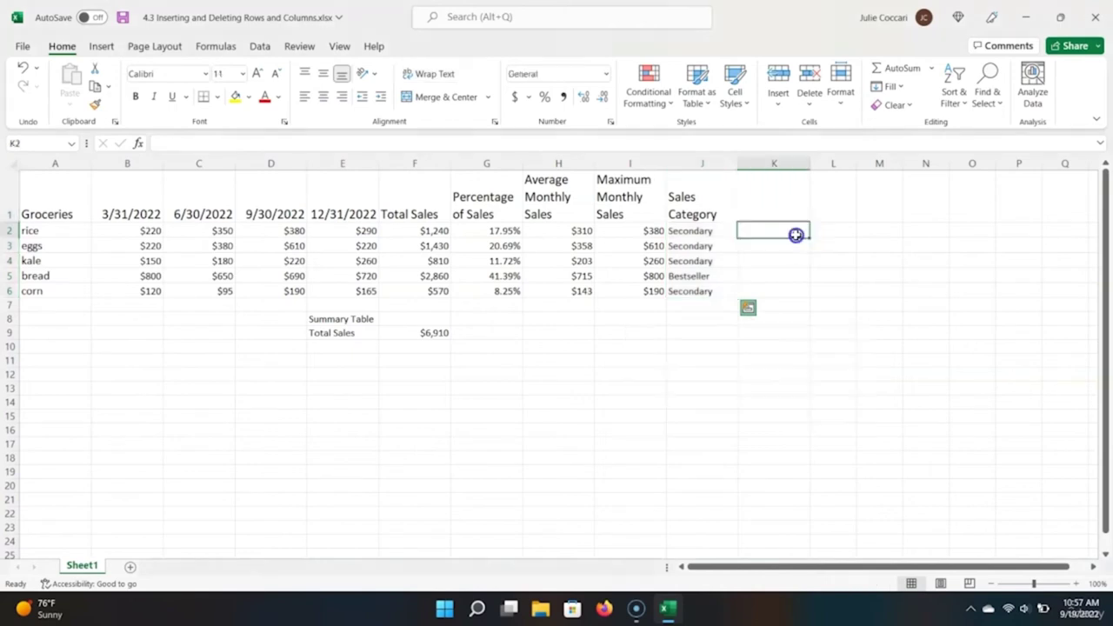
pyautogui.hotkey('ctrl', 'z')
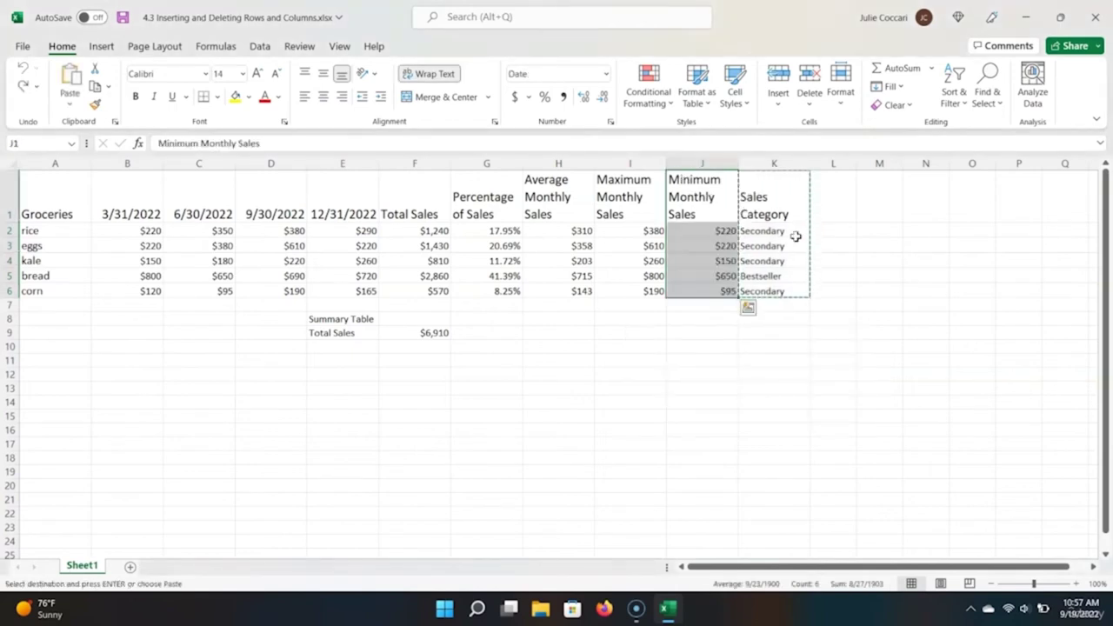
pyautogui.press('Escape')
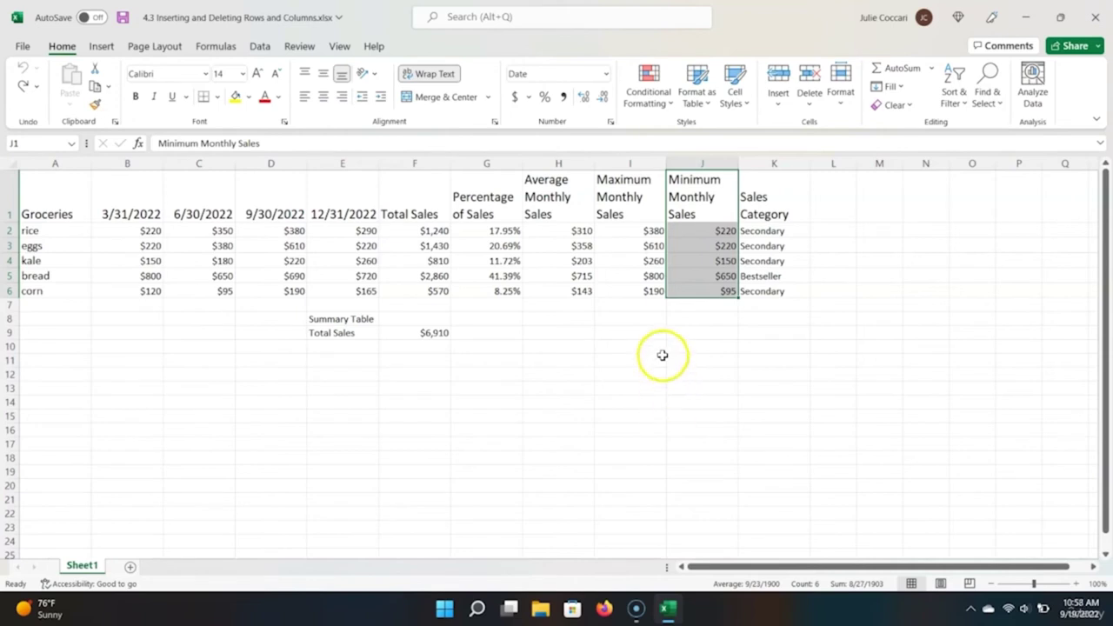
pyautogui.click(685, 160)
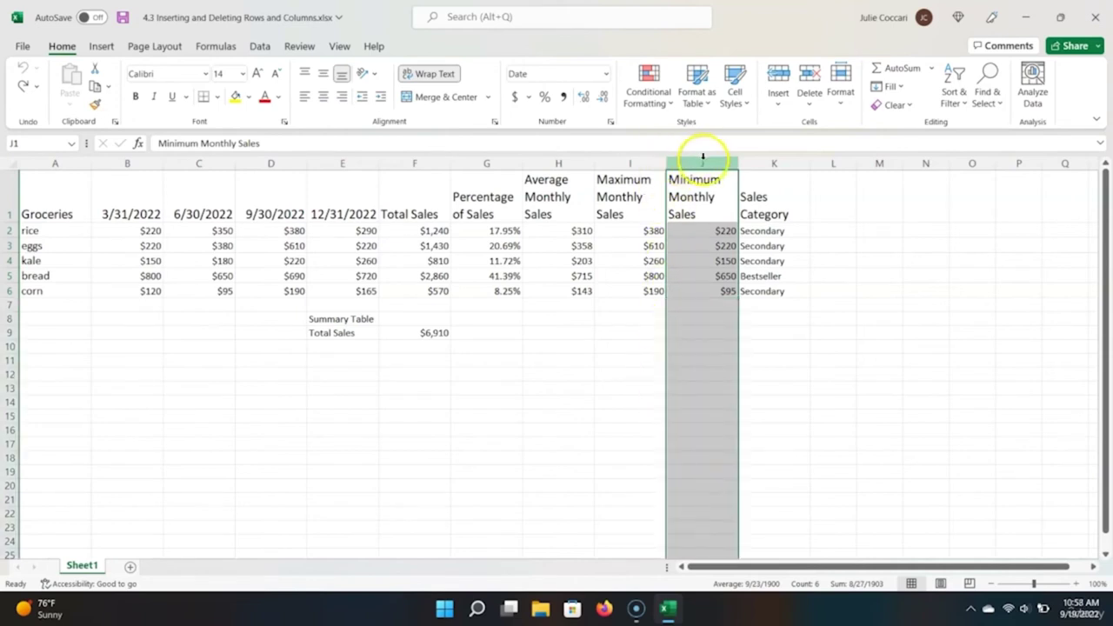
# Step: Delete the Minimum Monthly Sales column J and the kale row 4
pyautogui.rightClick(705, 163)
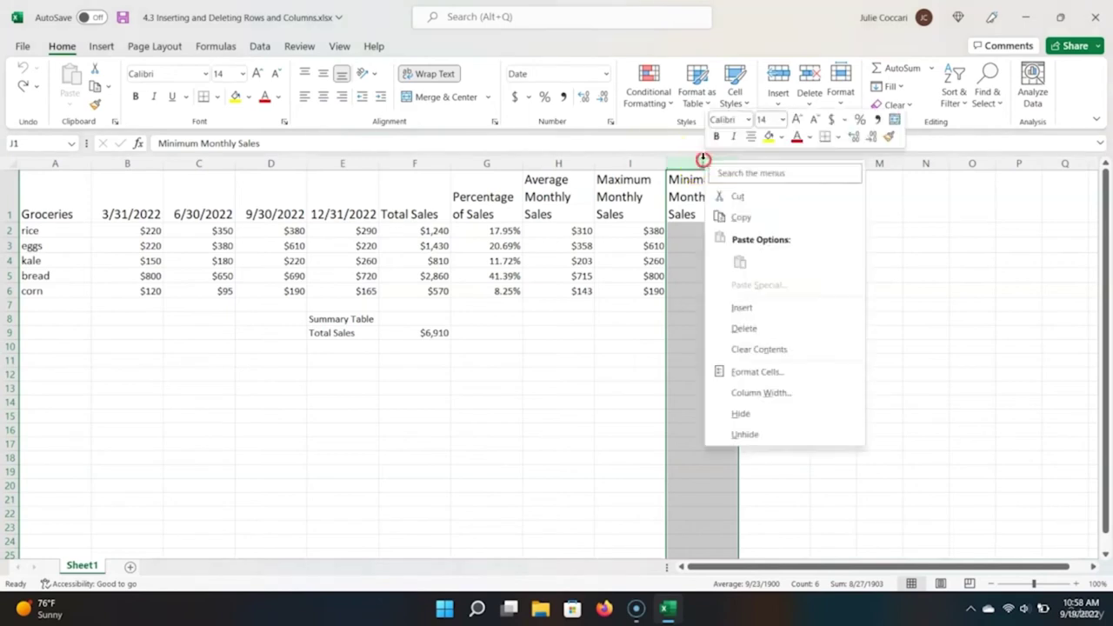
pyautogui.click(770, 327)
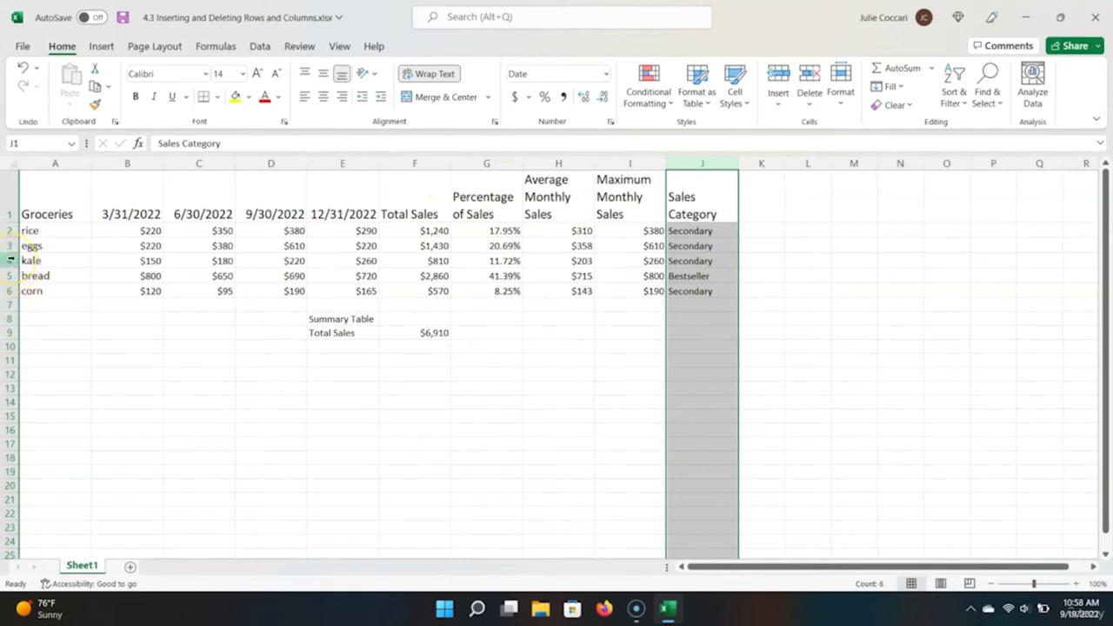
pyautogui.click(11, 260)
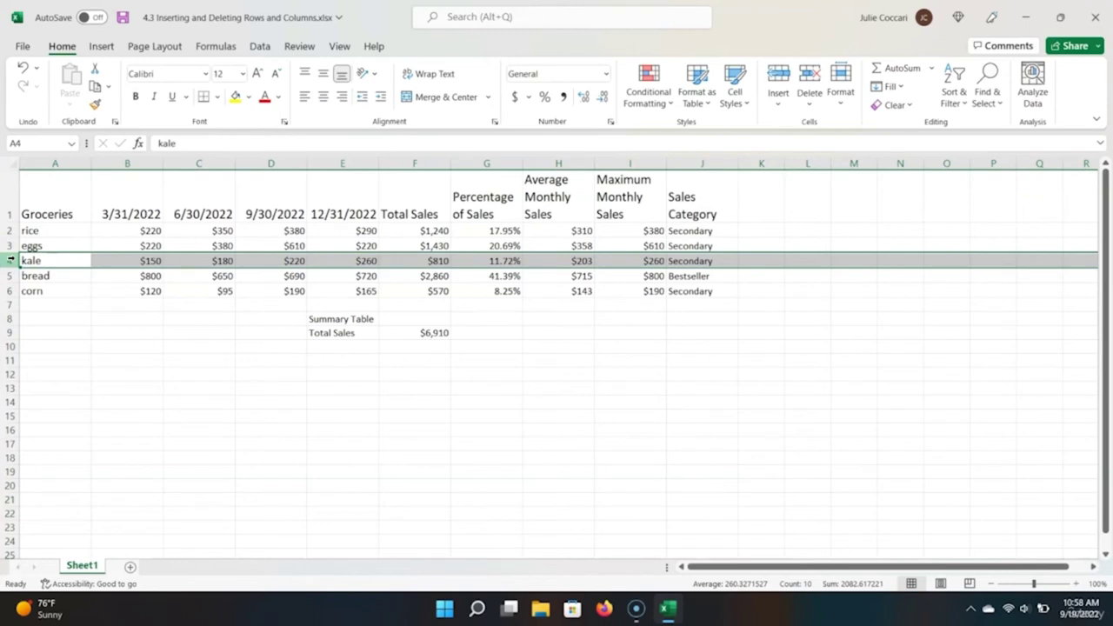
pyautogui.rightClick(11, 260)
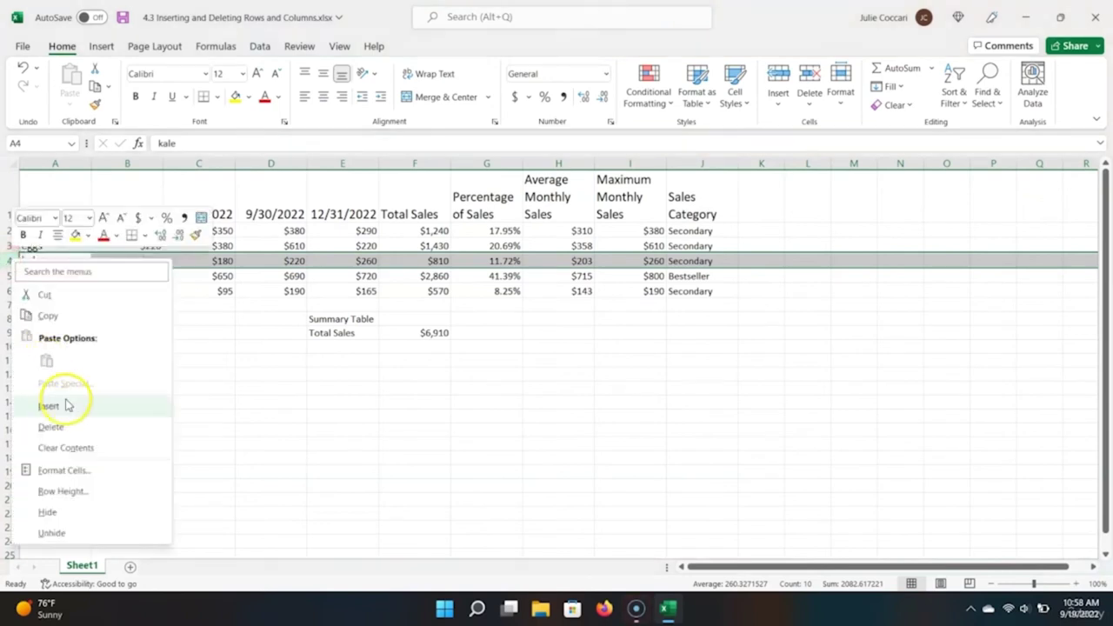
pyautogui.click(85, 428)
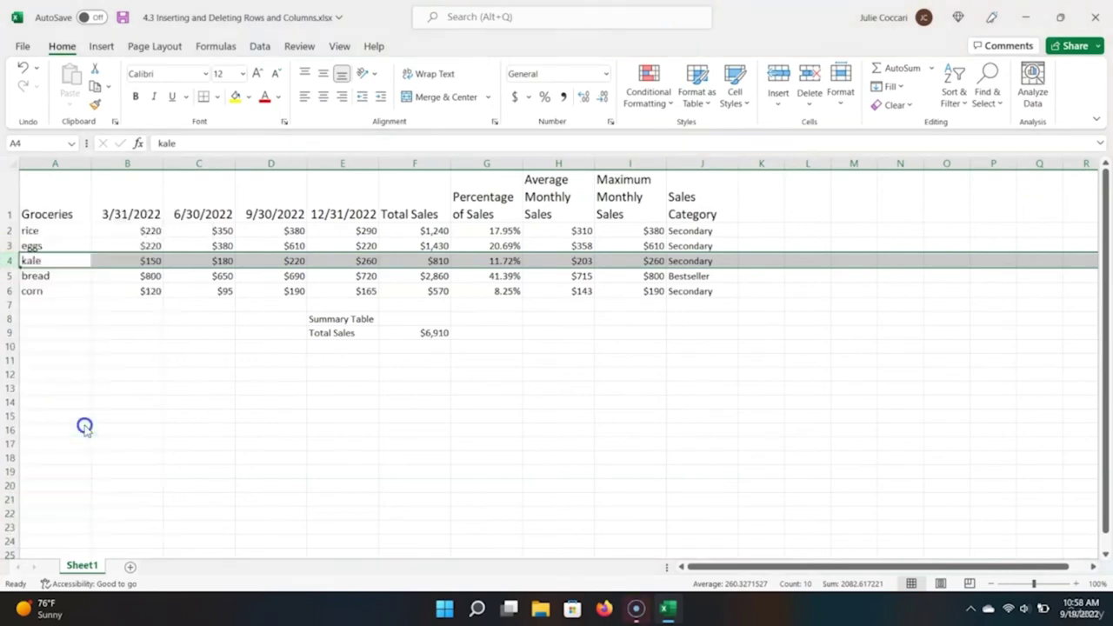
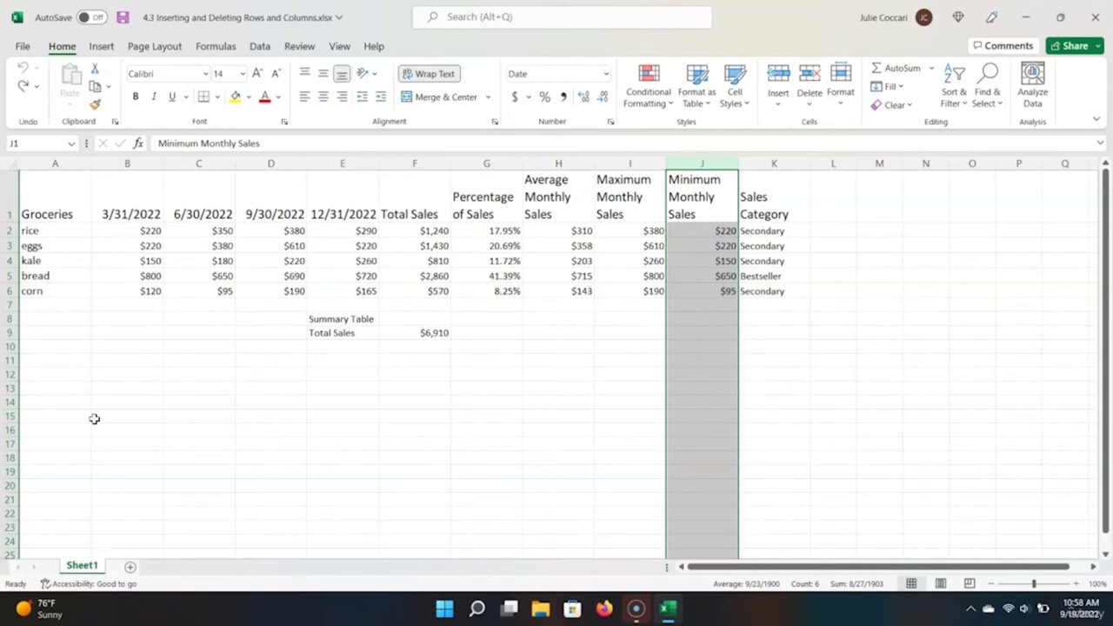
# Step: Delete the Minimum Monthly Sales column and move to the kale entry in A4
pyautogui.hotkey('ctrl', '-')
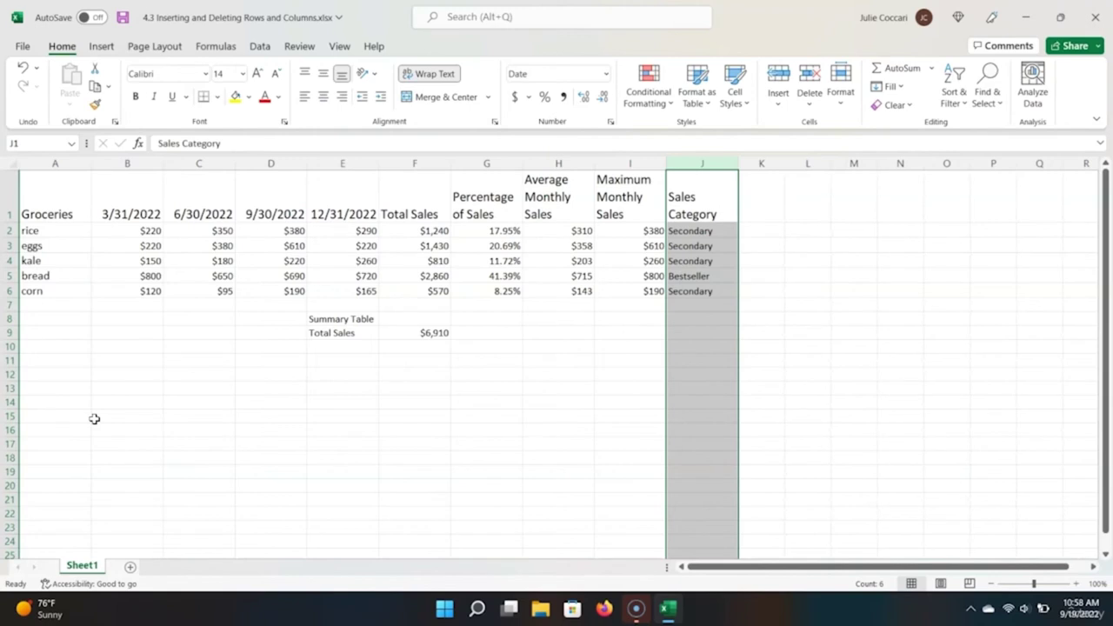
pyautogui.press('Down')
pyautogui.press('Down')
pyautogui.press('Left')
pyautogui.press('Down')
pyautogui.press('Home')
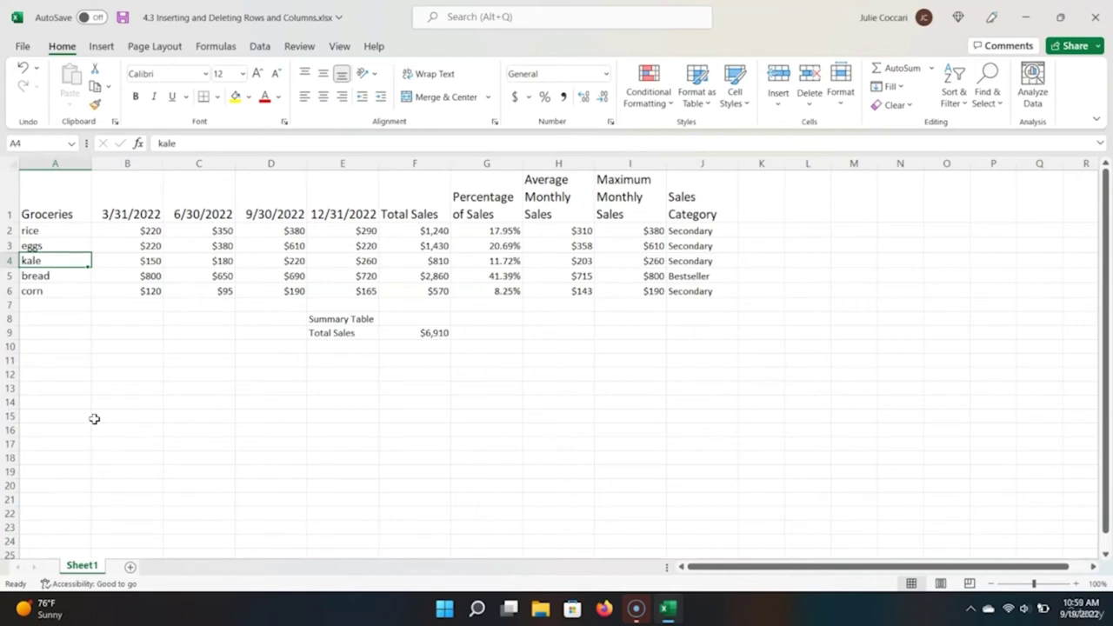
# Step: Delete row 4 holding kale, so Total Sales becomes $6,100
pyautogui.hotkey('shift', 'space')
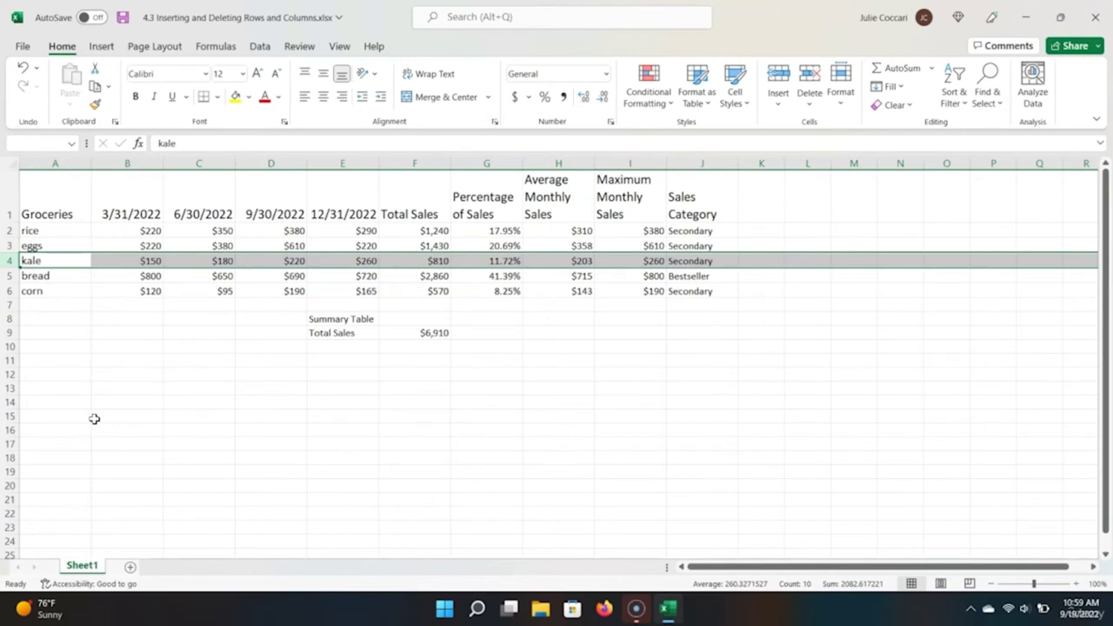
pyautogui.hotkey('ctrl', '-')
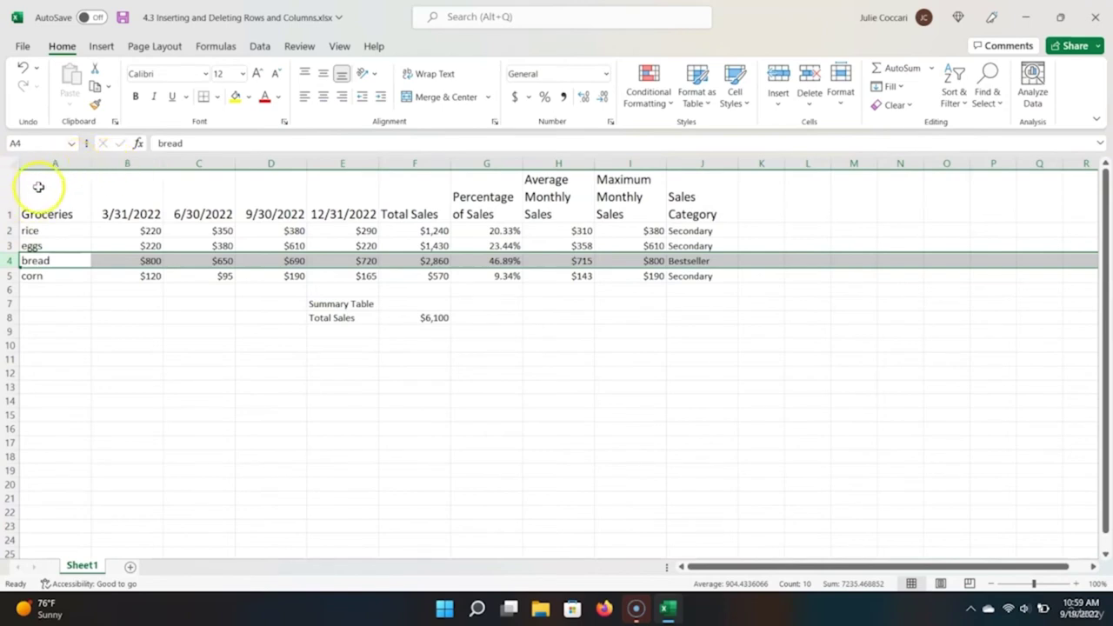
pyautogui.click(56, 159)
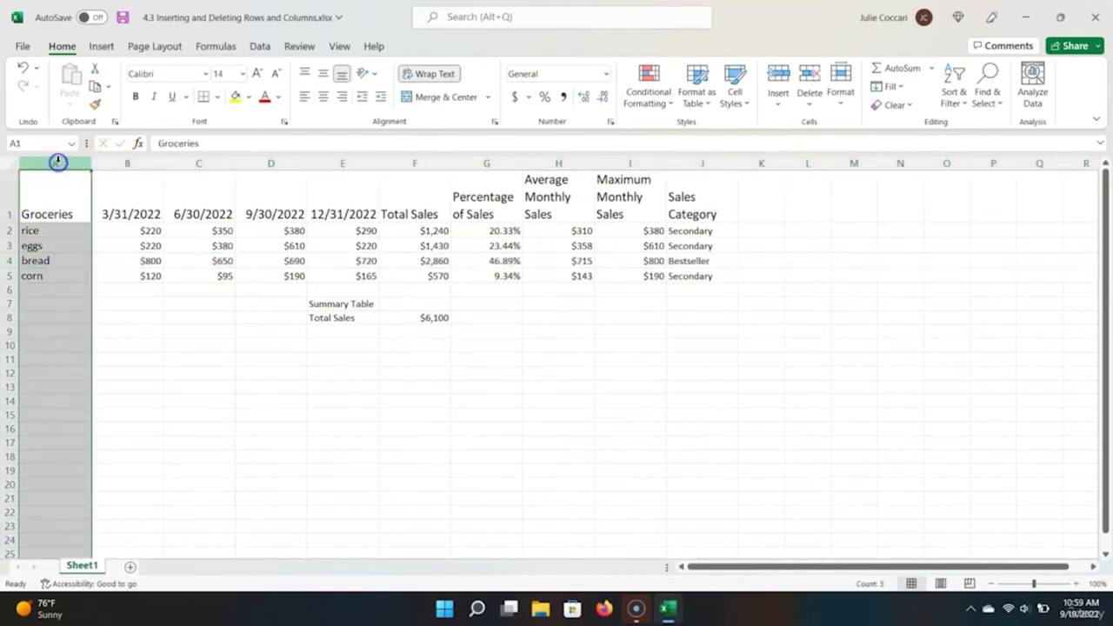
pyautogui.rightClick(57, 159)
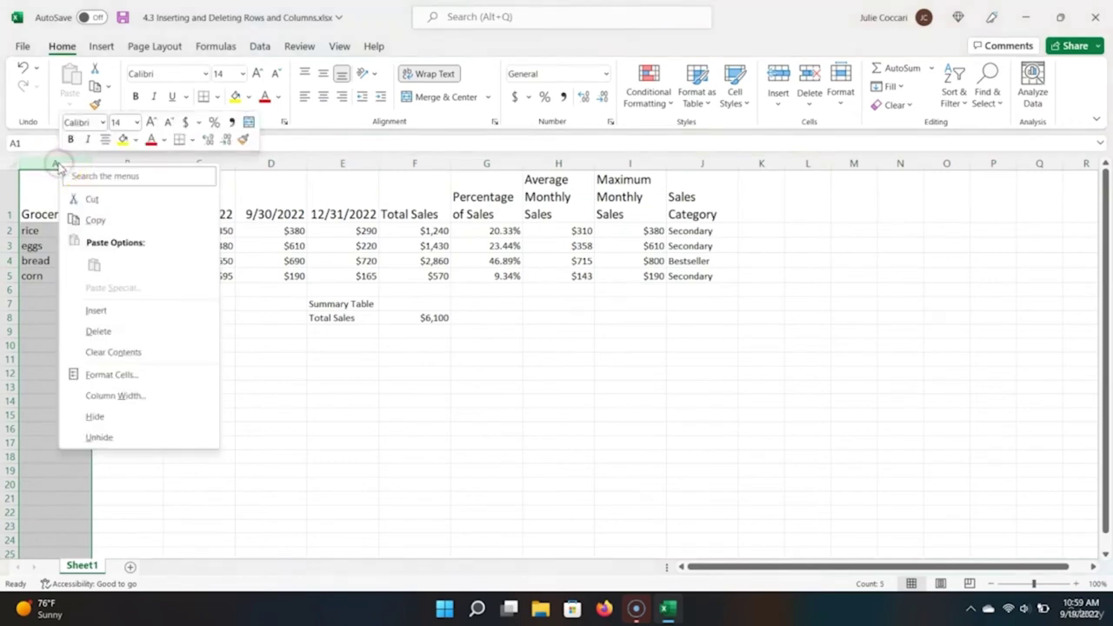
pyautogui.click(139, 311)
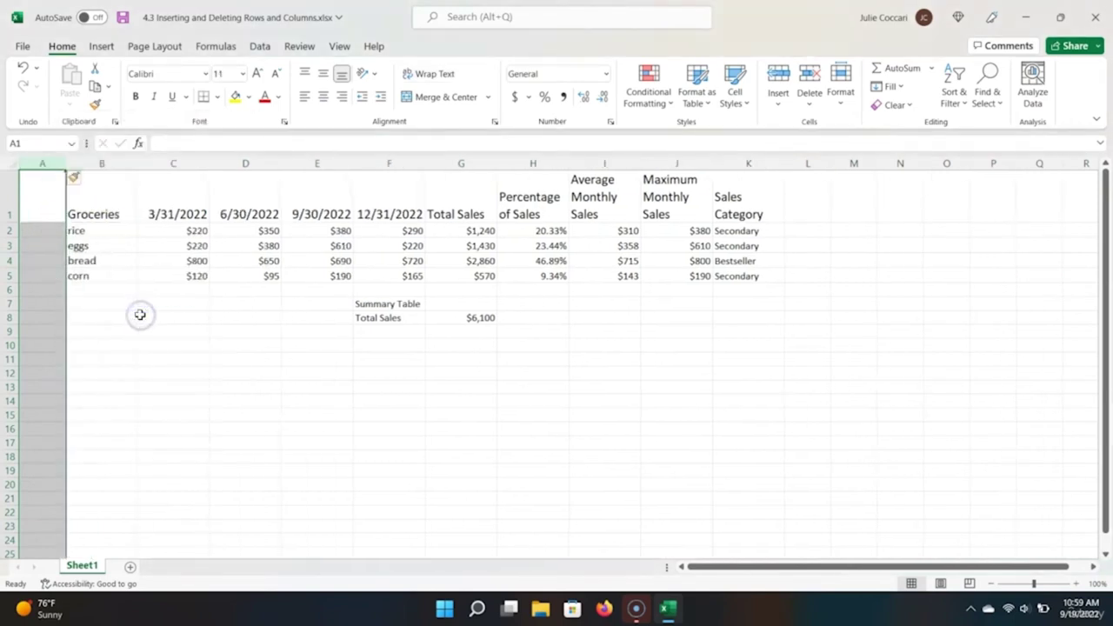
pyautogui.click(11, 192)
pyautogui.rightClick(11, 191)
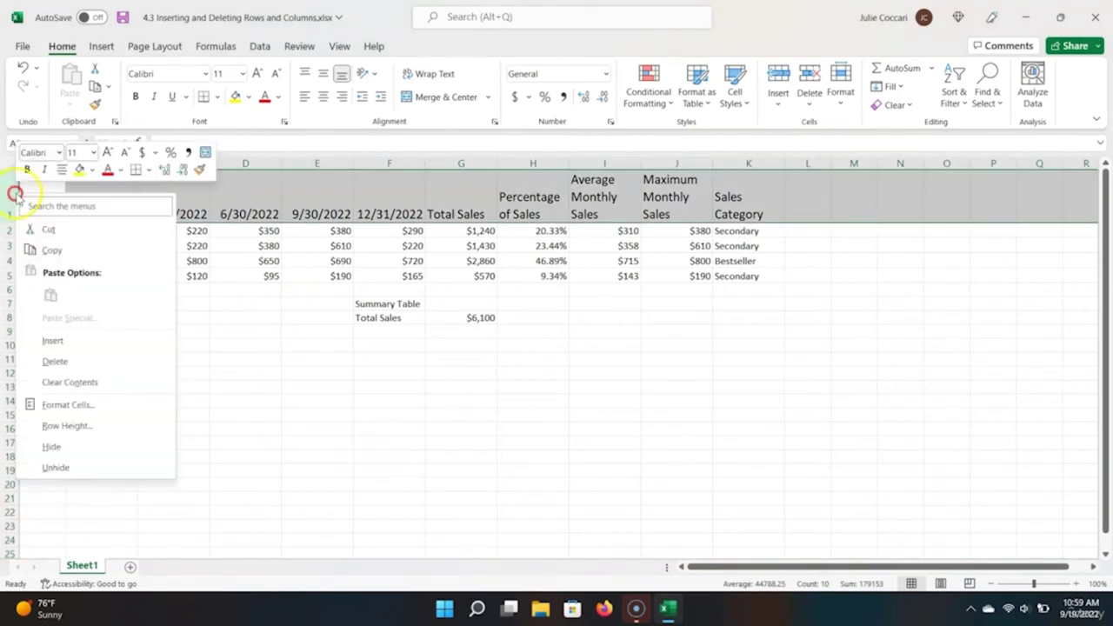
pyautogui.click(69, 341)
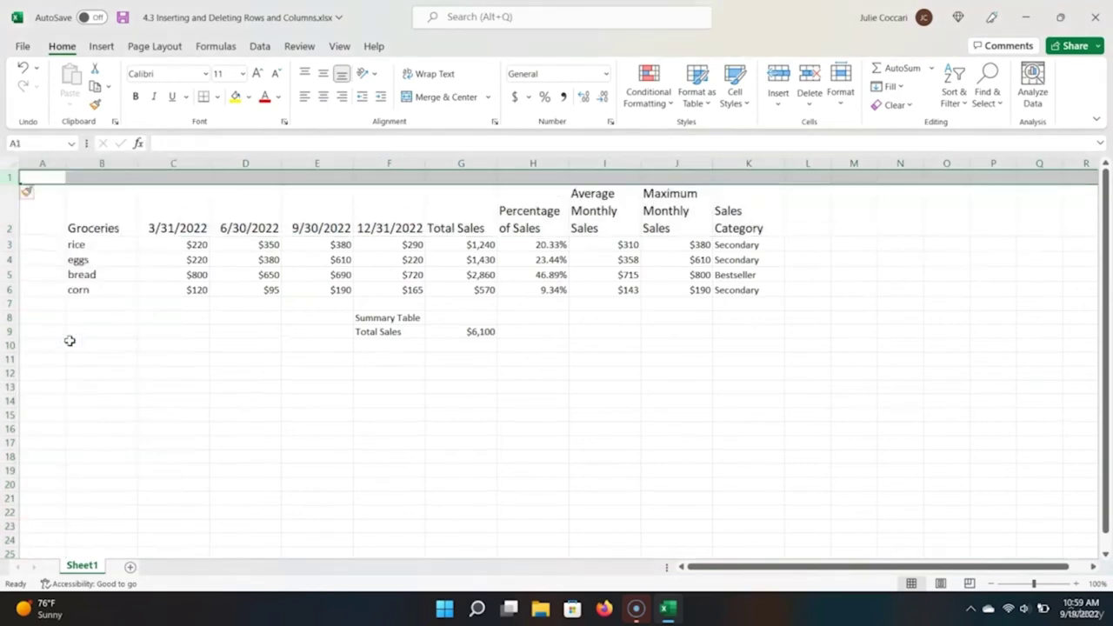
pyautogui.click(219, 292)
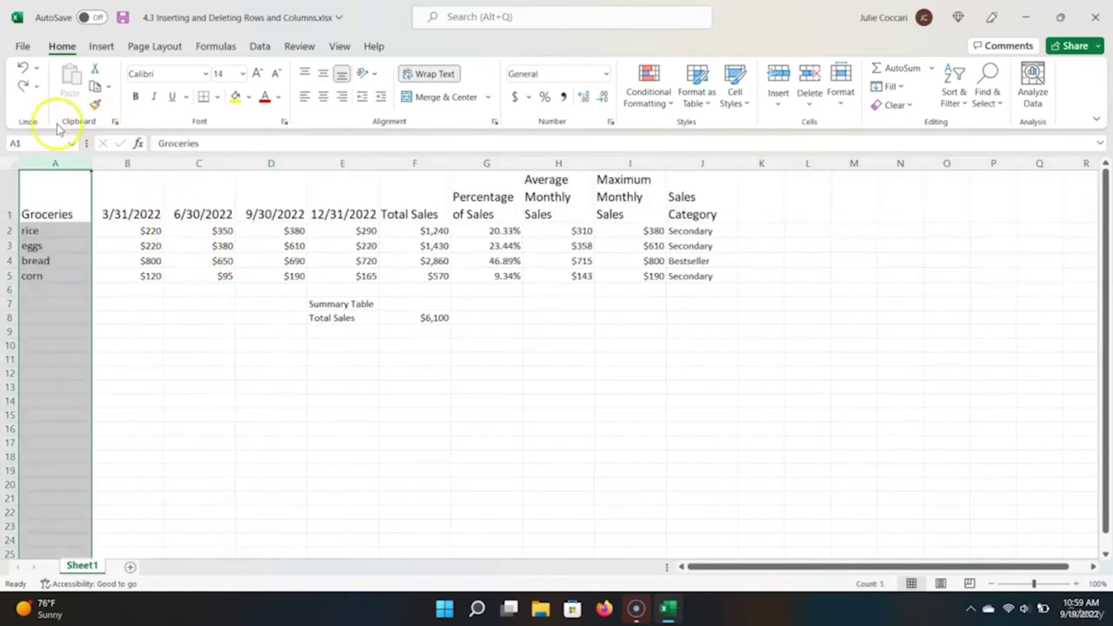
# Step: Insert a blank column A before the Groceries table
pyautogui.click(63, 187)
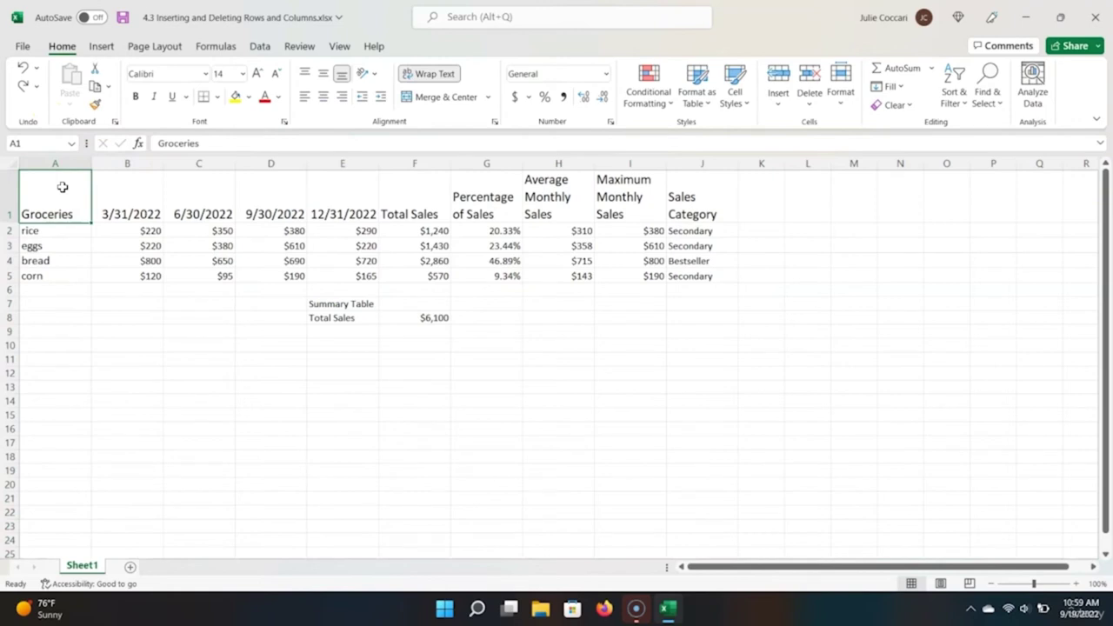
pyautogui.hotkey('ctrl', 'space')
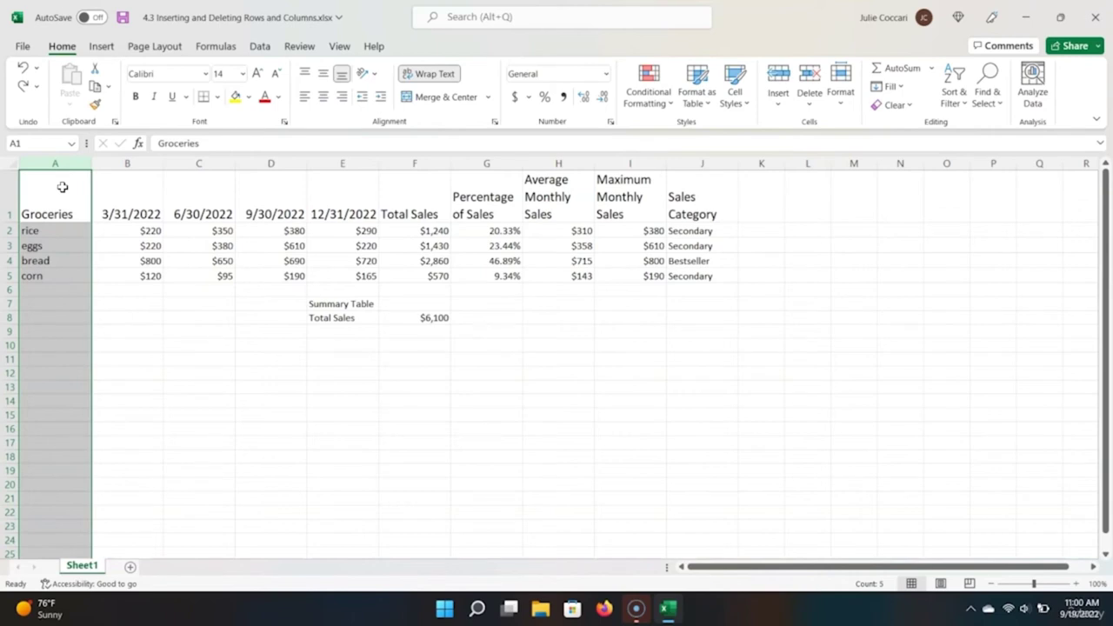
pyautogui.hotkey('ctrl', 'shift', '+')
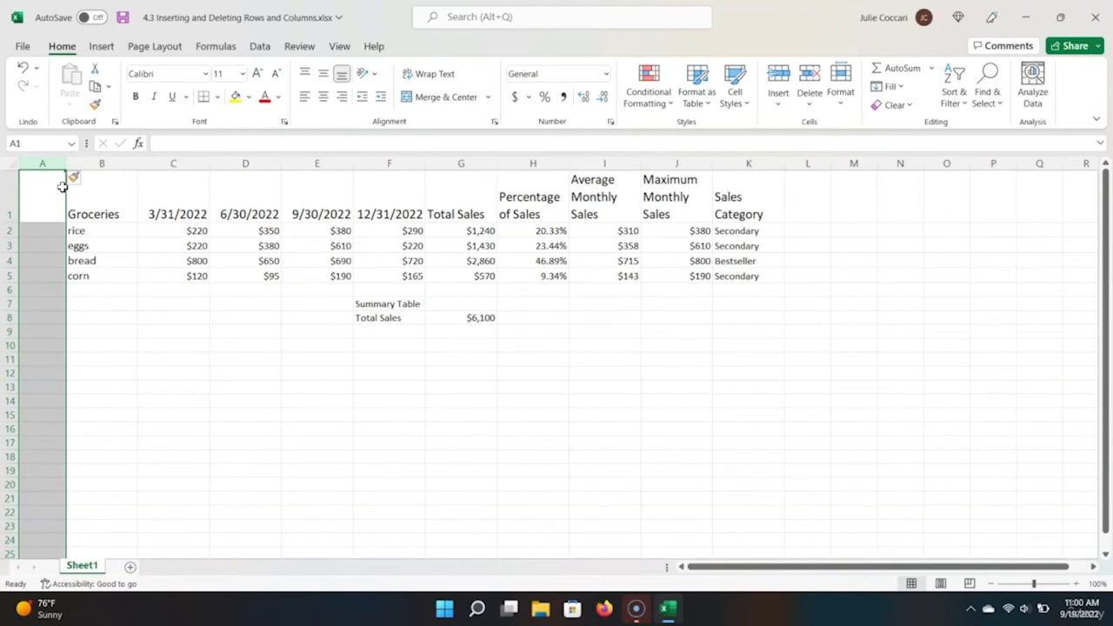
# Step: Insert a blank row above the headers so the table starts at B2
pyautogui.click(63, 186)
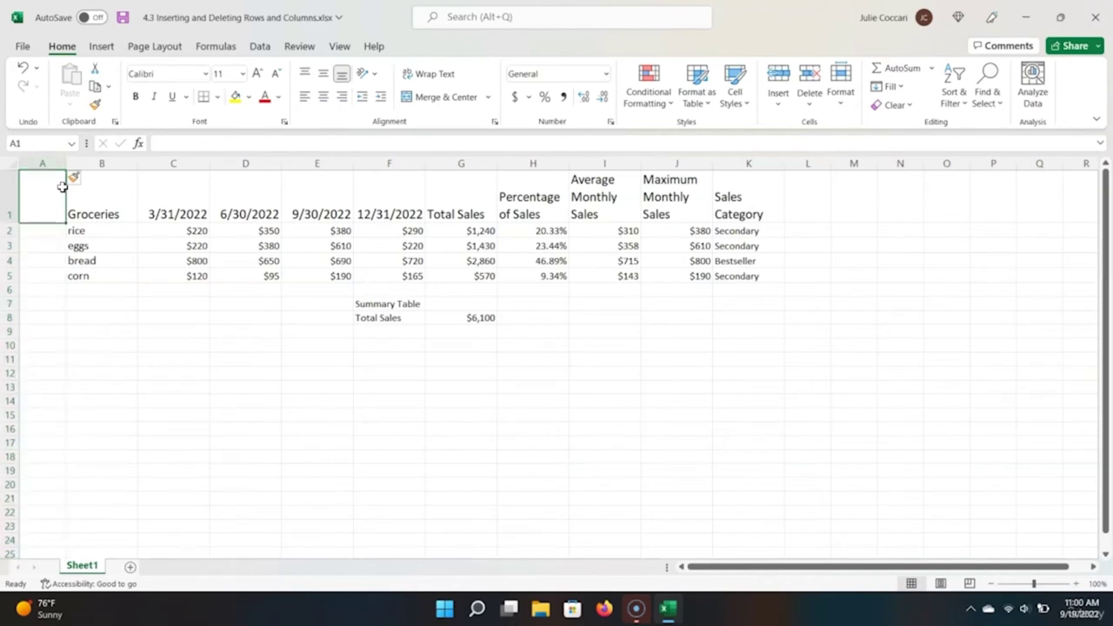
pyautogui.hotkey('shift', 'space')
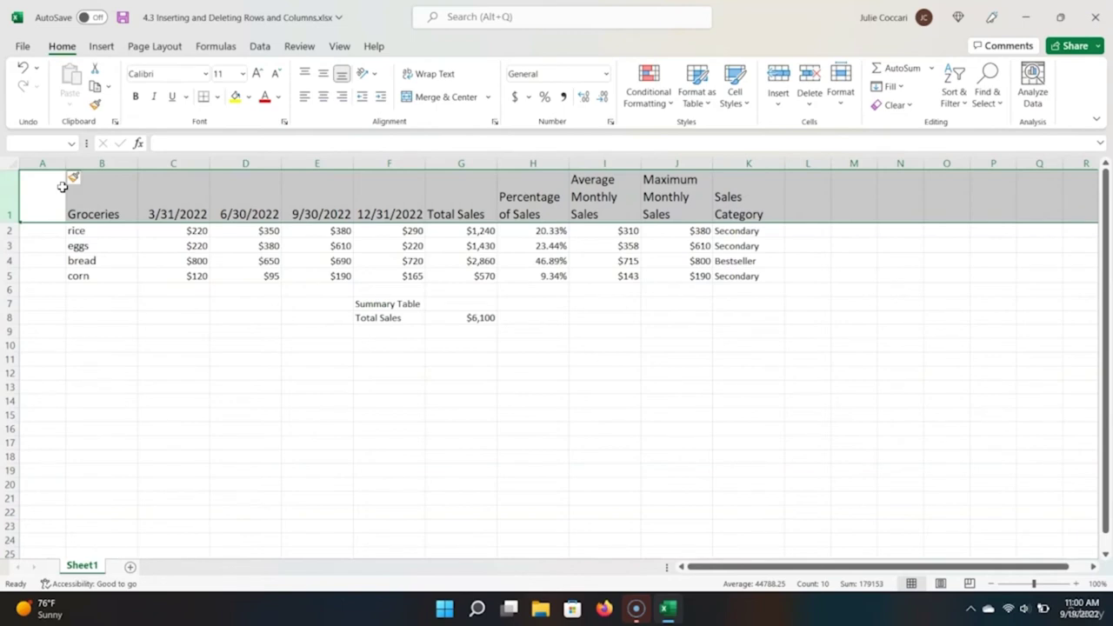
pyautogui.hotkey('ctrl', 'shift', '+')
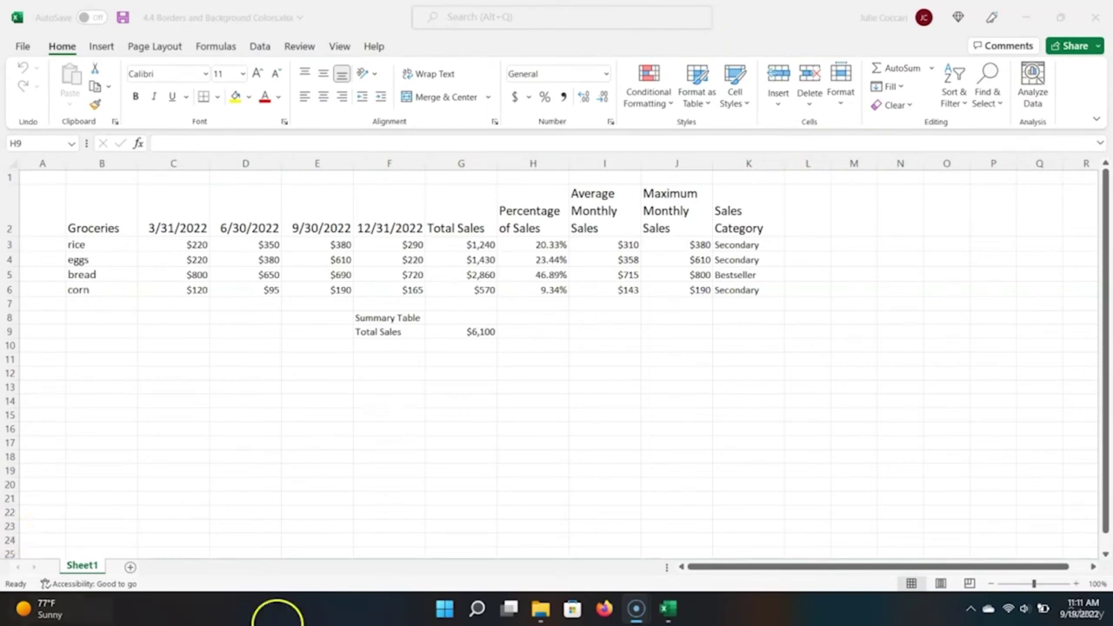
# Step: Apply Outside Borders to the whole grocery table B2:K6
pyautogui.click(87, 201)
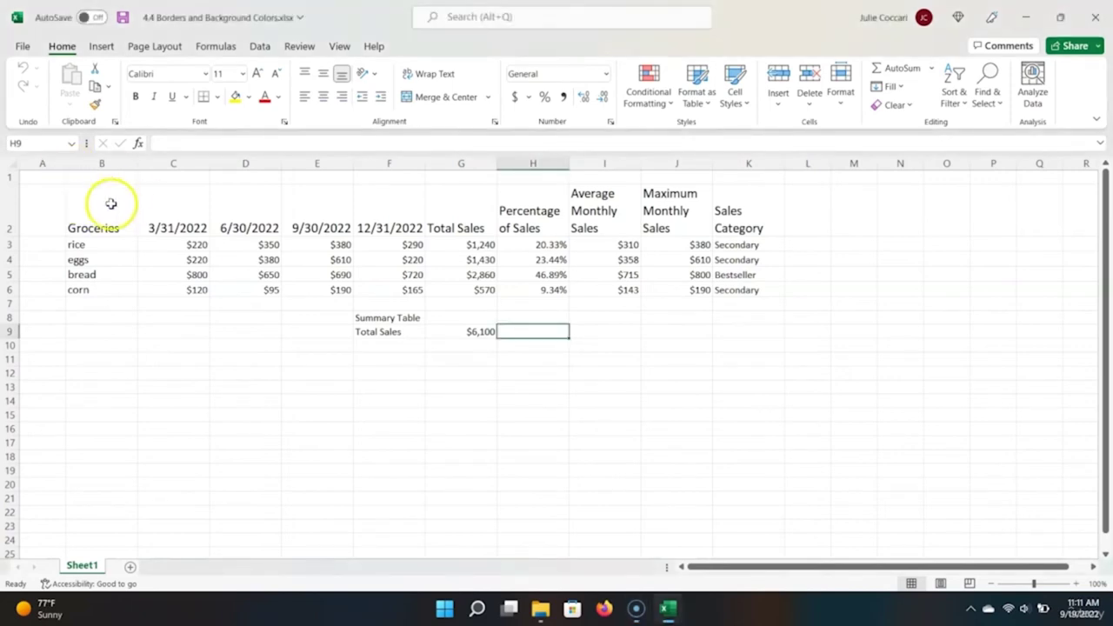
pyautogui.click(110, 203)
pyautogui.hotkey('ctrl', 'shift', 'Right')
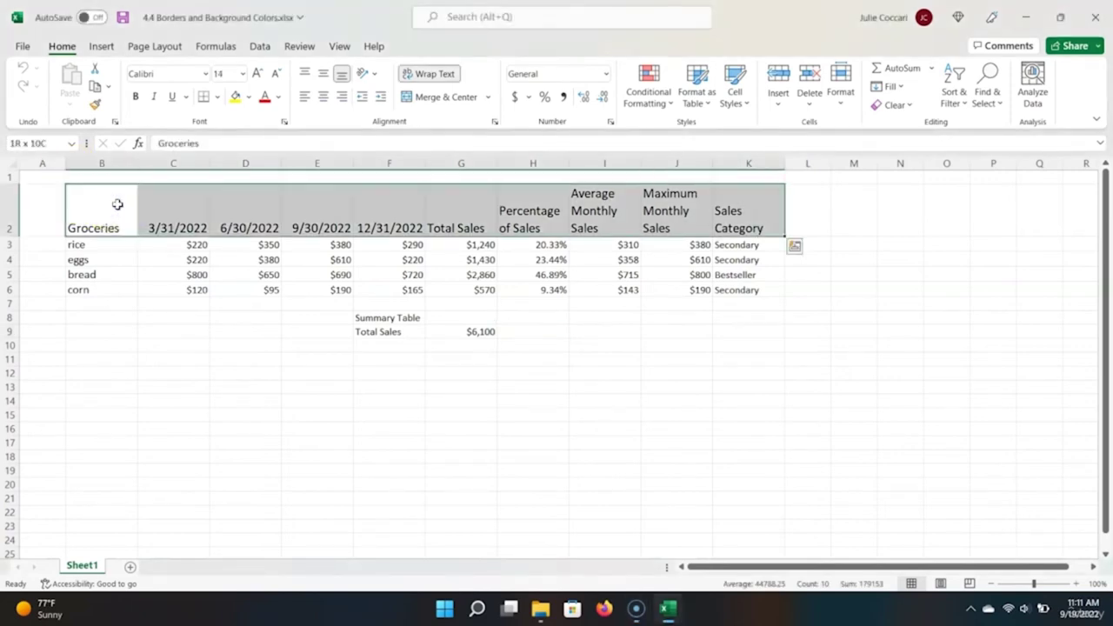
pyautogui.hotkey('ctrl', 'shift', 'Down')
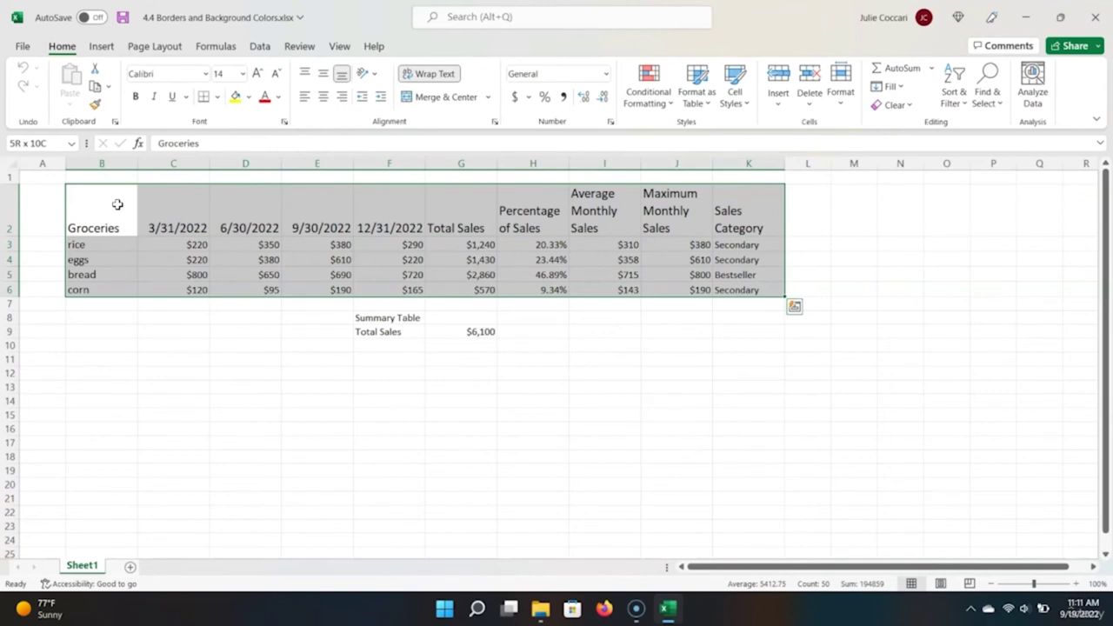
pyautogui.press('Up')
pyautogui.press('Down')
pyautogui.press('Right')
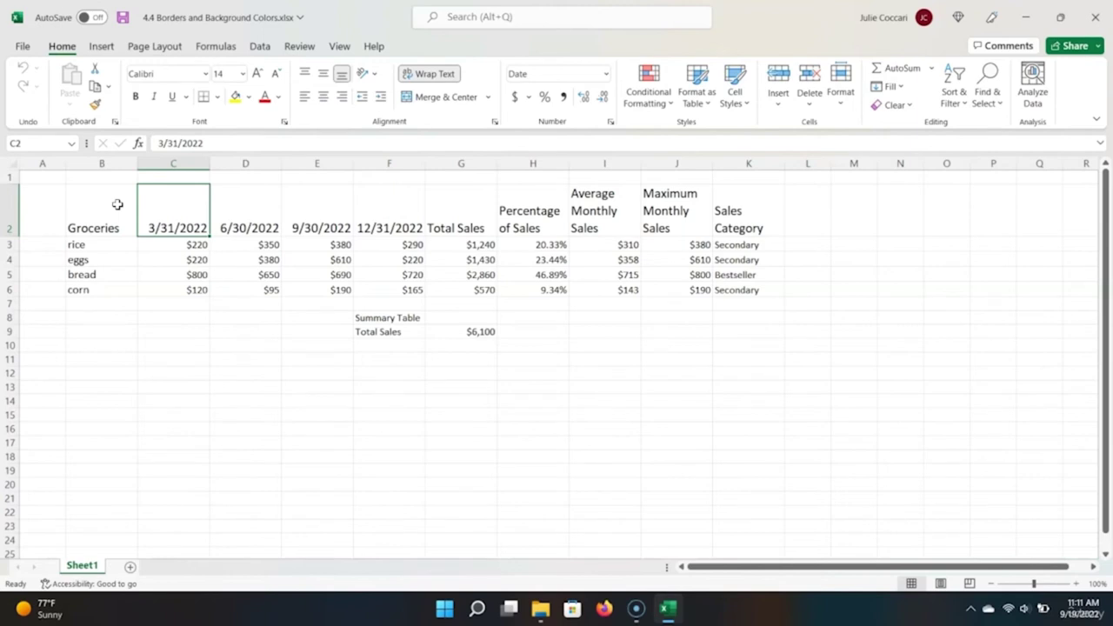
pyautogui.hotkey('ctrl', 'a')
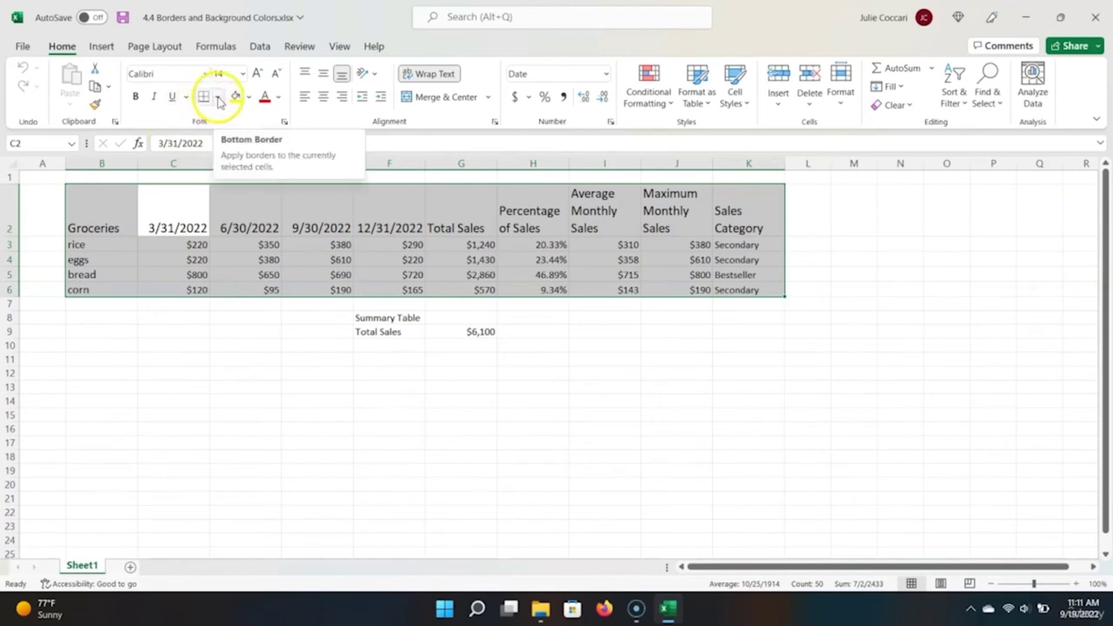
pyautogui.click(219, 97)
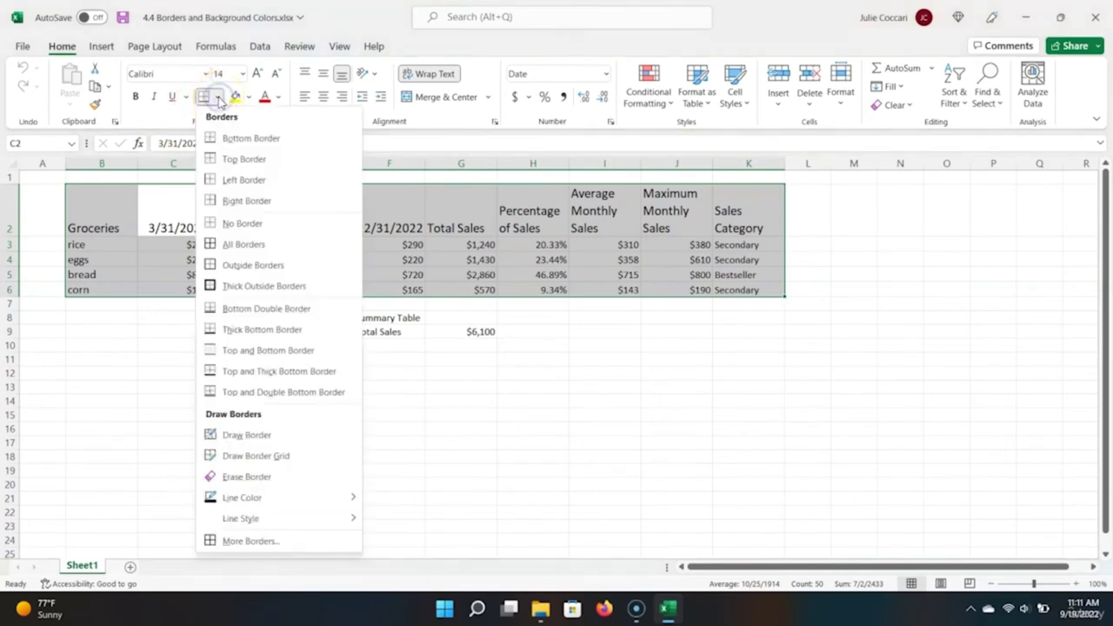
pyautogui.click(268, 265)
pyautogui.click(237, 315)
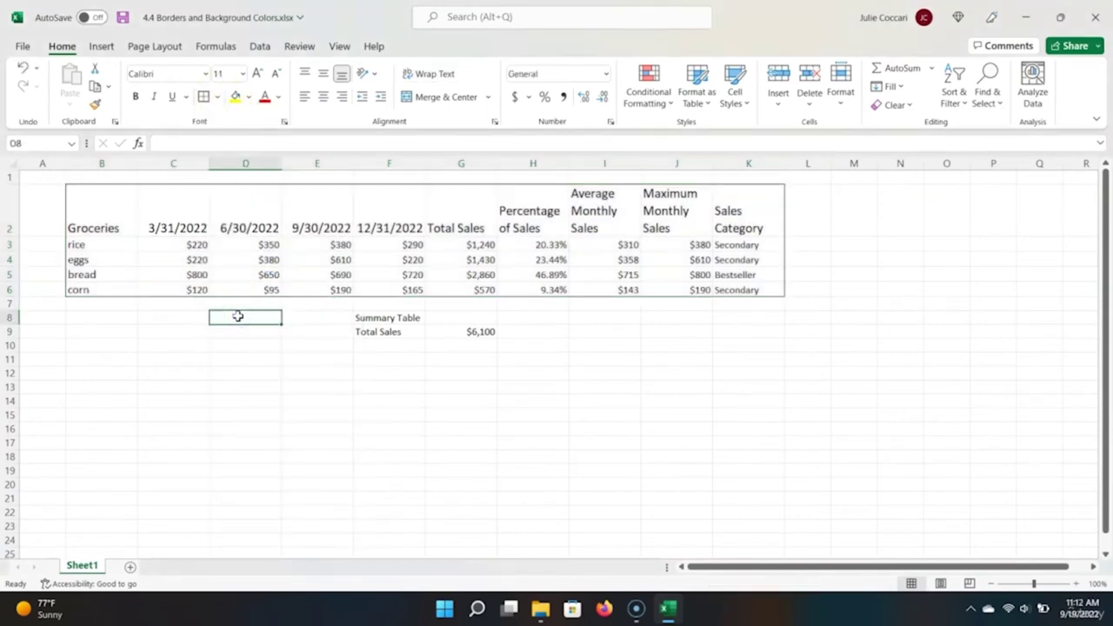
pyautogui.click(248, 315)
# Step: Apply Outside Borders to the Total Sales label and its $6,100 value
pyautogui.click(417, 332)
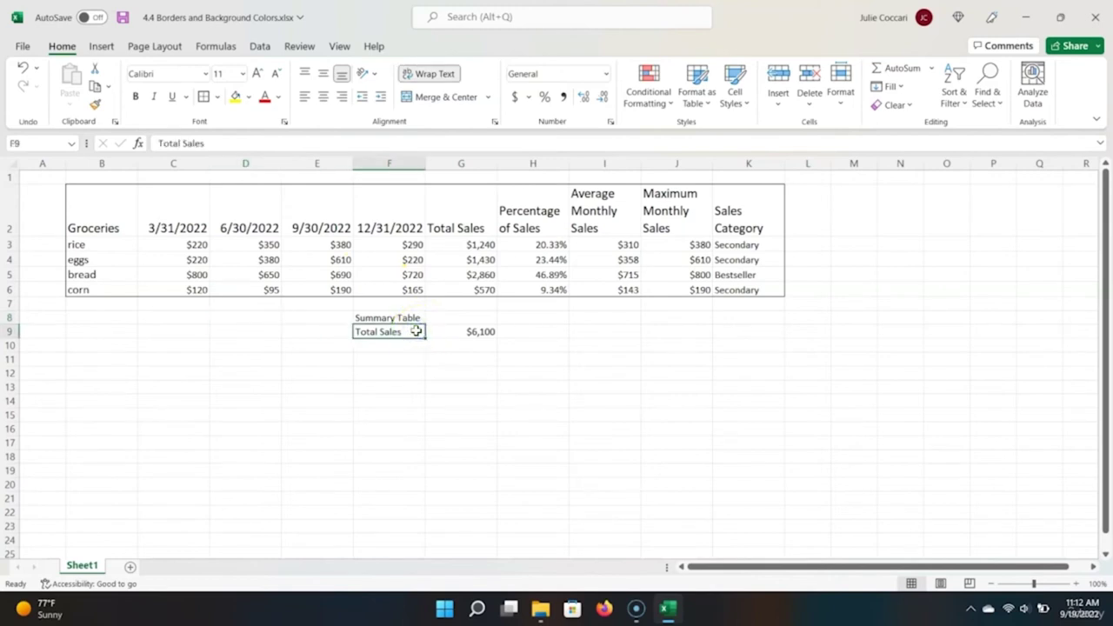
pyautogui.hotkey('shift', 'Right')
pyautogui.hotkey('shift', 'Right')
pyautogui.hotkey('shift', 'Left')
pyautogui.press('alt')
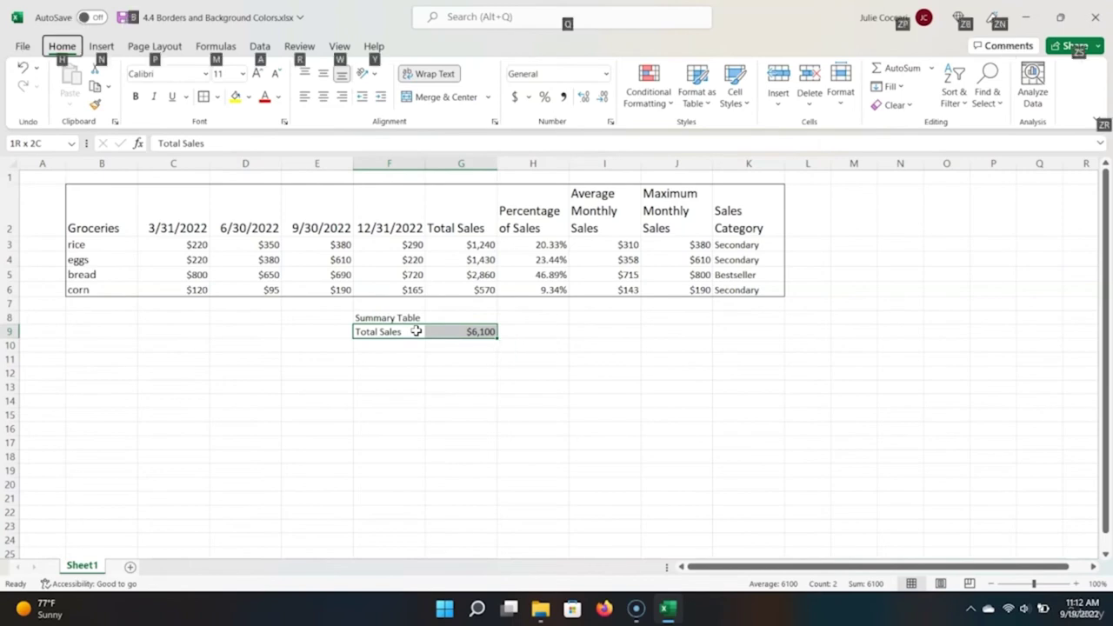
pyautogui.press('h')
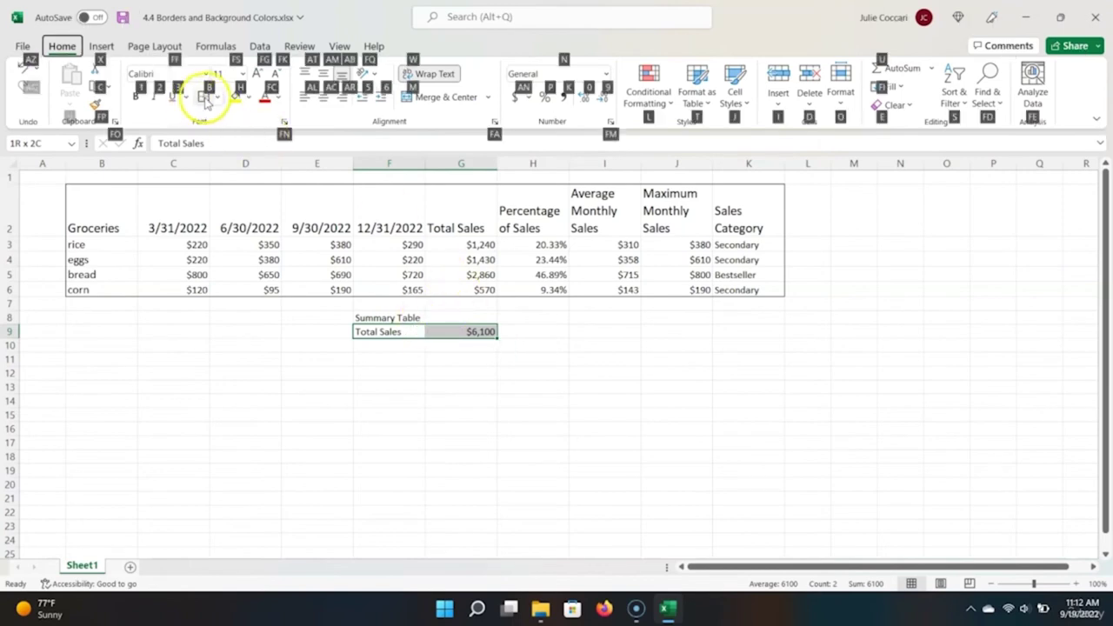
pyautogui.press('b')
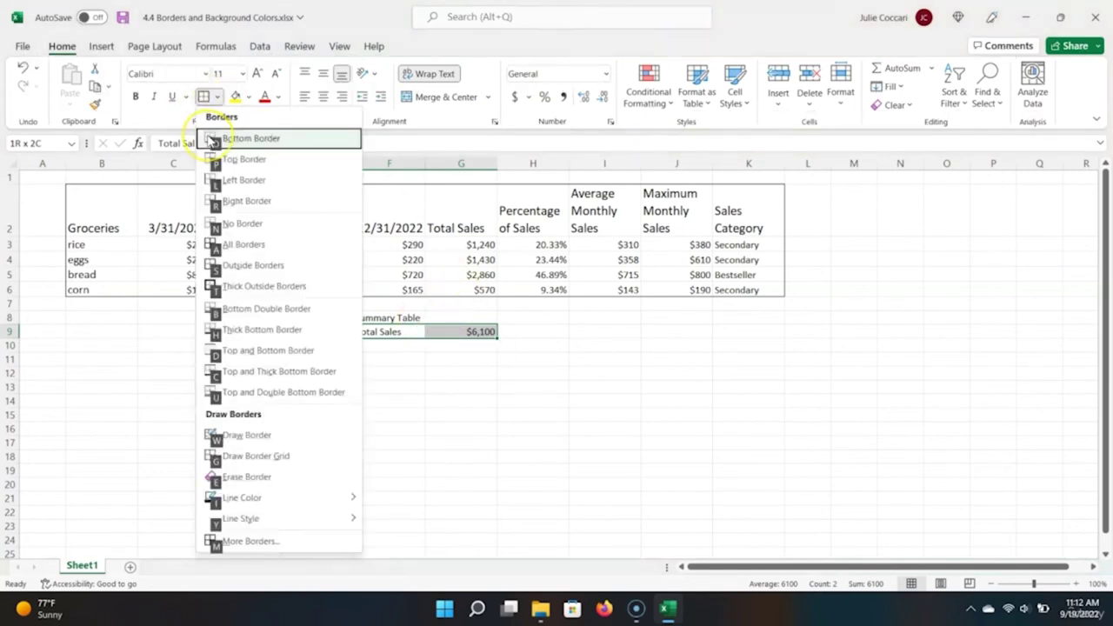
pyautogui.click(271, 264)
pyautogui.click(336, 398)
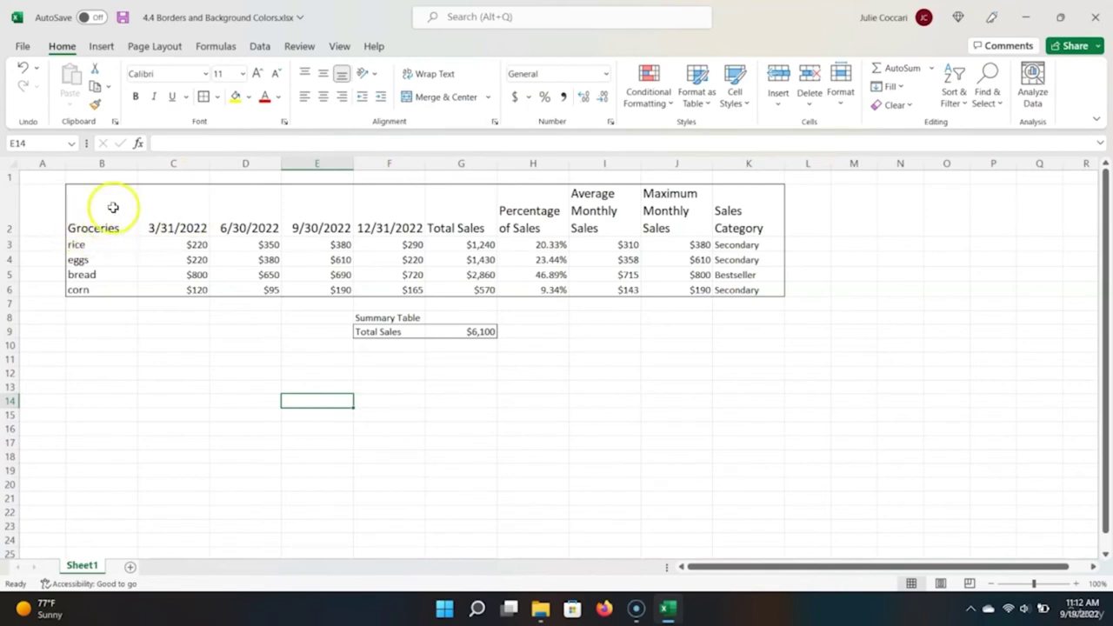
# Step: Add a line under the header row B2:K2 via the Alt, H, B border keytips
pyautogui.click(108, 209)
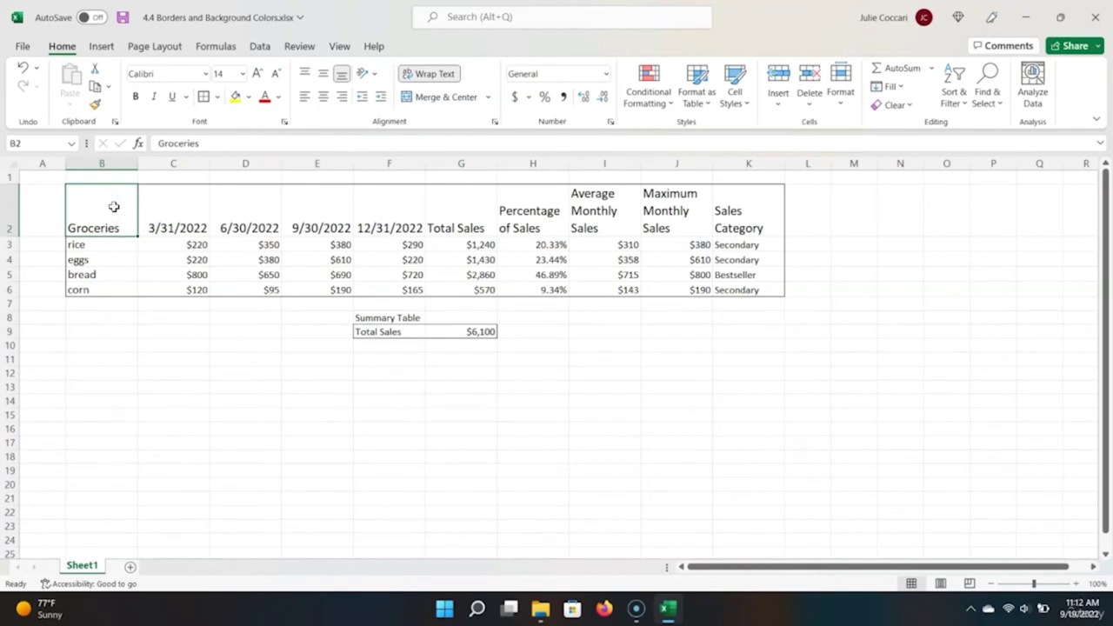
pyautogui.hotkey('ctrl', 'shift', 'Right')
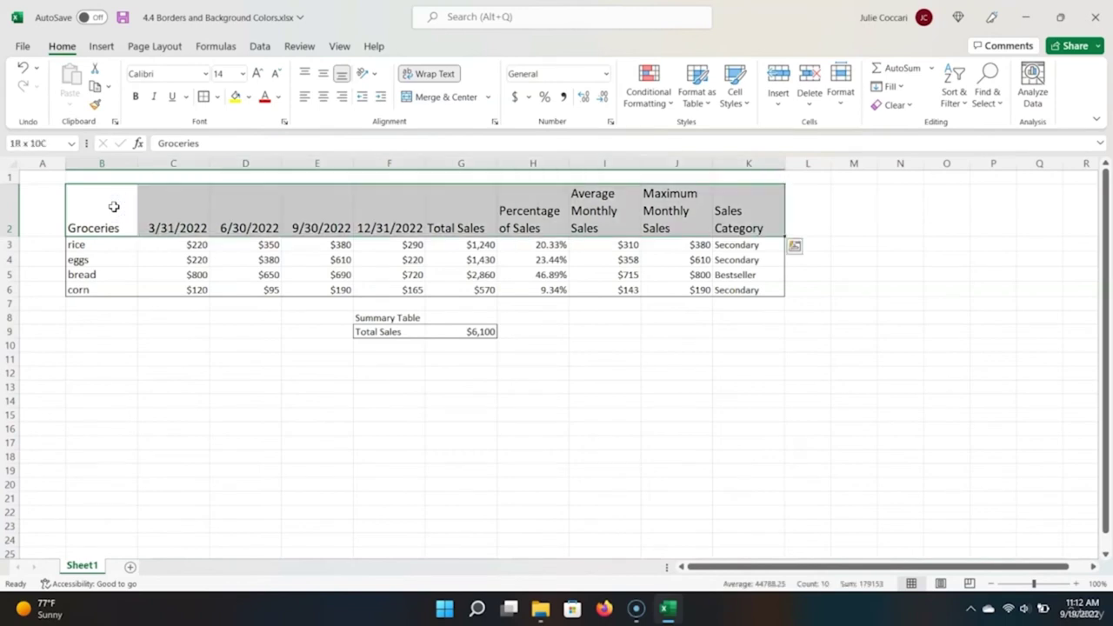
pyautogui.press('alt')
pyautogui.press('h')
pyautogui.press('b')
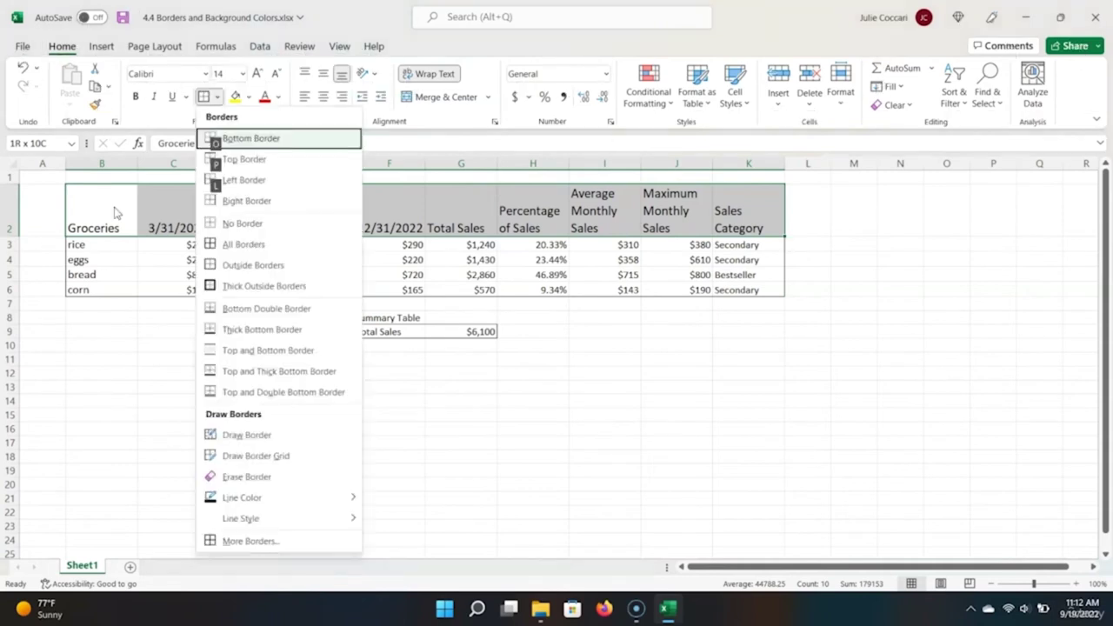
pyautogui.press('o')
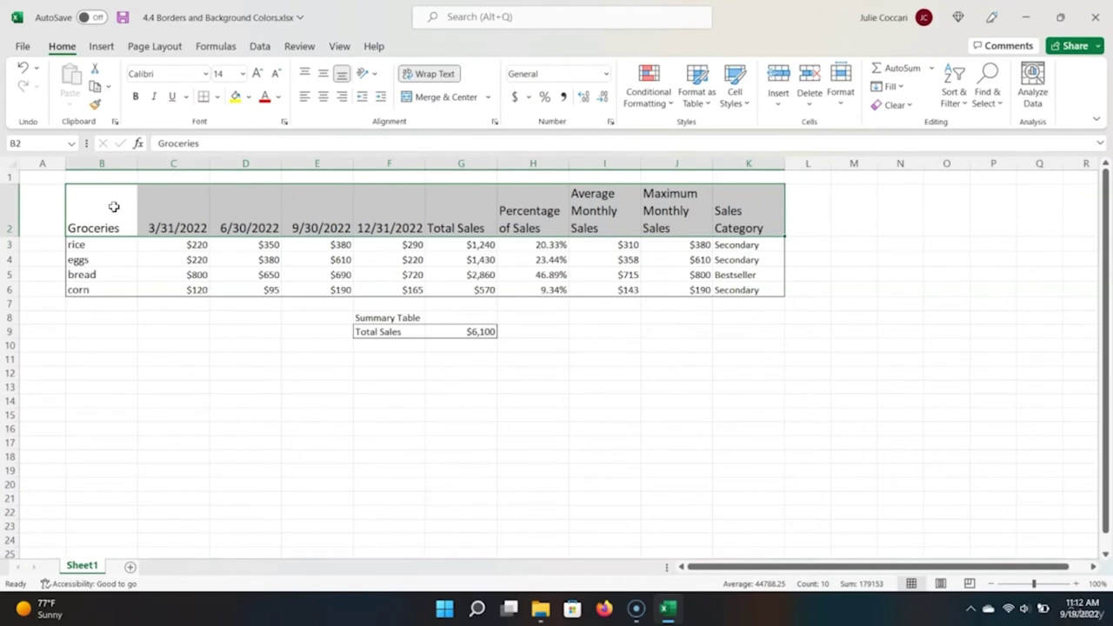
# Step: Add a right border to the Groceries column cells
pyautogui.click(113, 206)
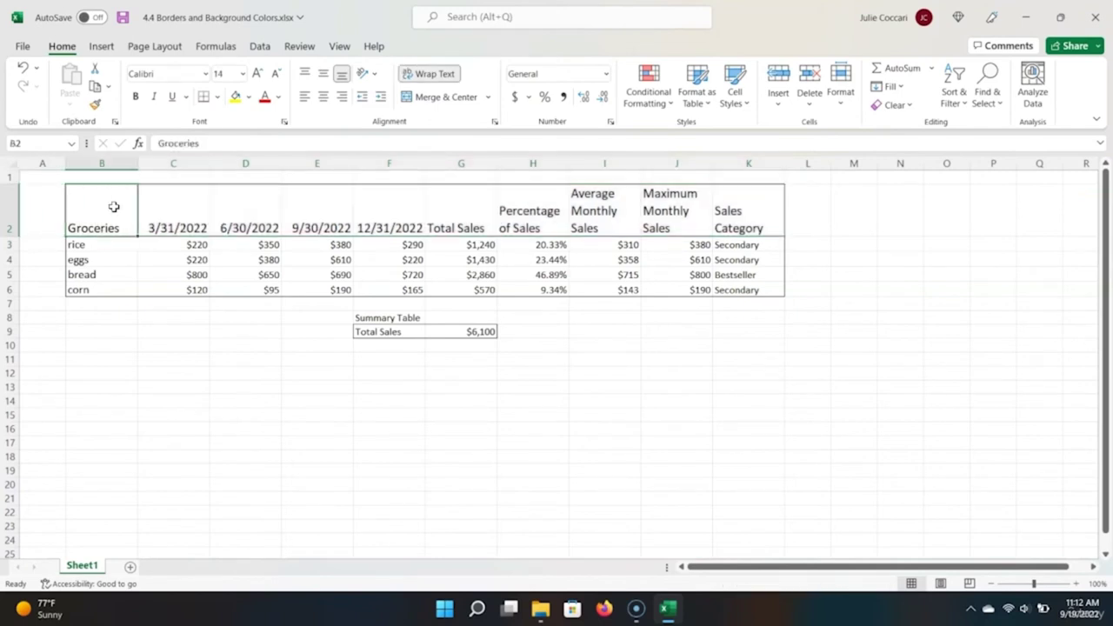
pyautogui.hotkey('shift', 'Down')
pyautogui.hotkey('shift', 'Down')
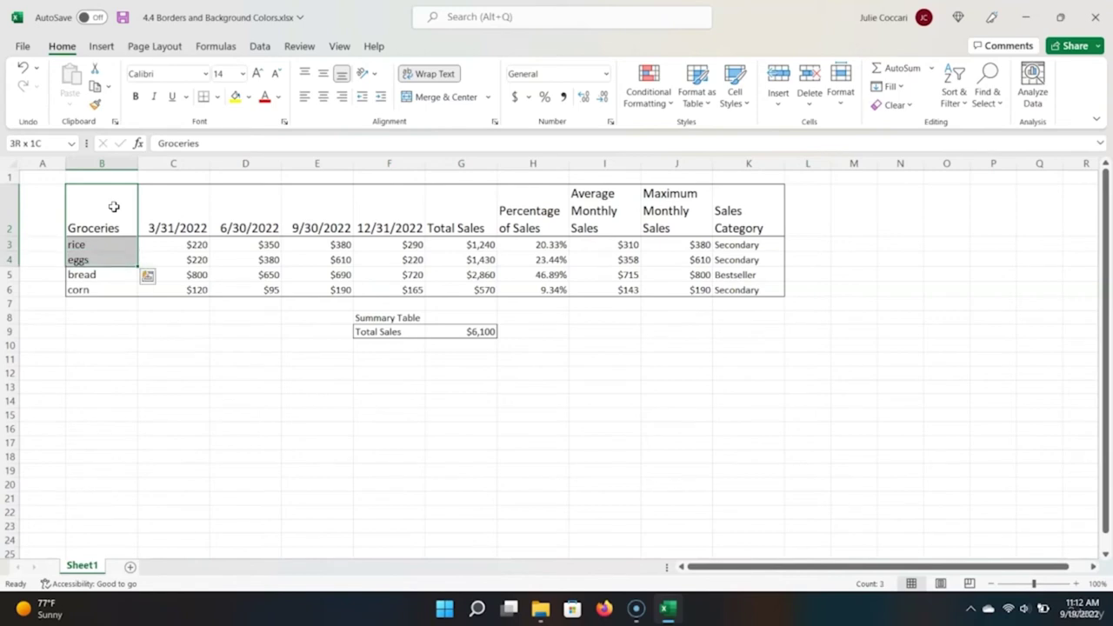
pyautogui.hotkey('shift', 'Down')
pyautogui.hotkey('shift', 'Down')
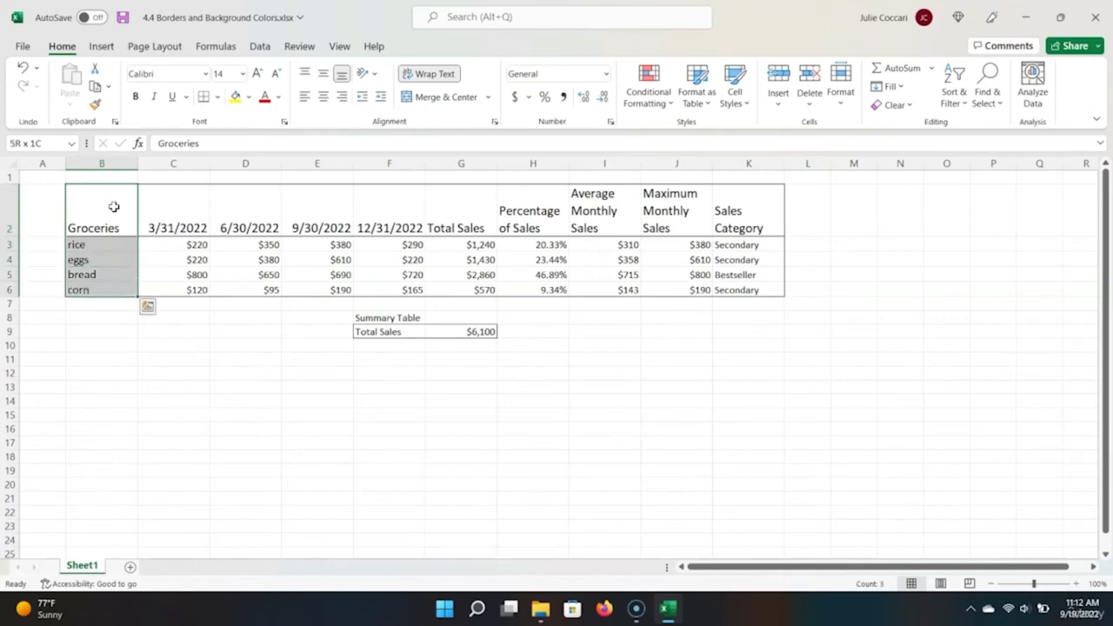
pyautogui.press('alt')
pyautogui.press('h')
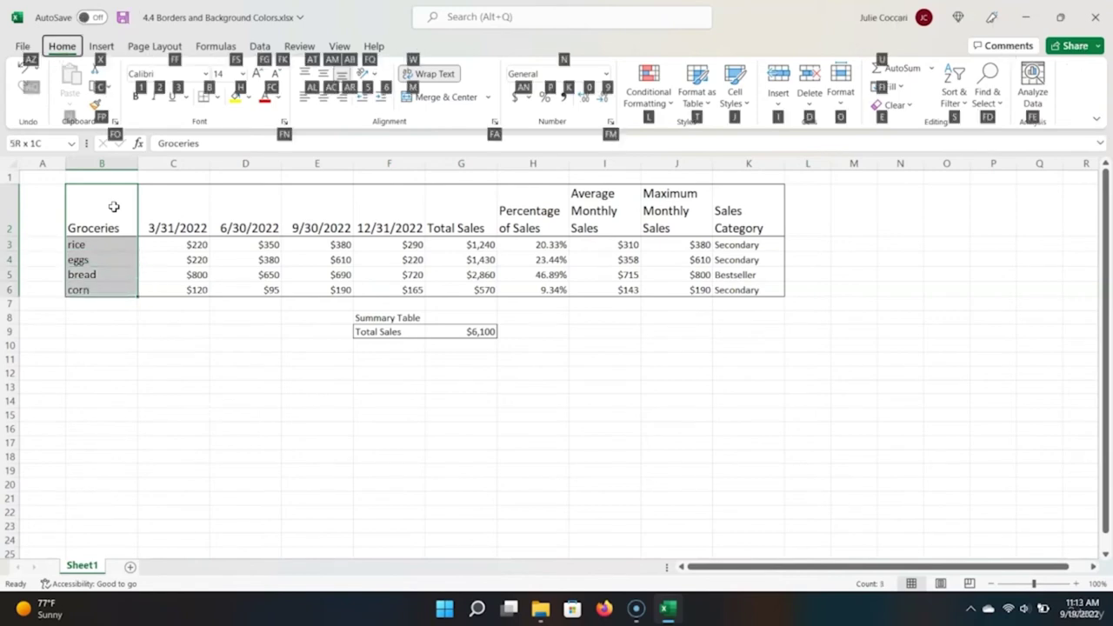
pyautogui.press('b')
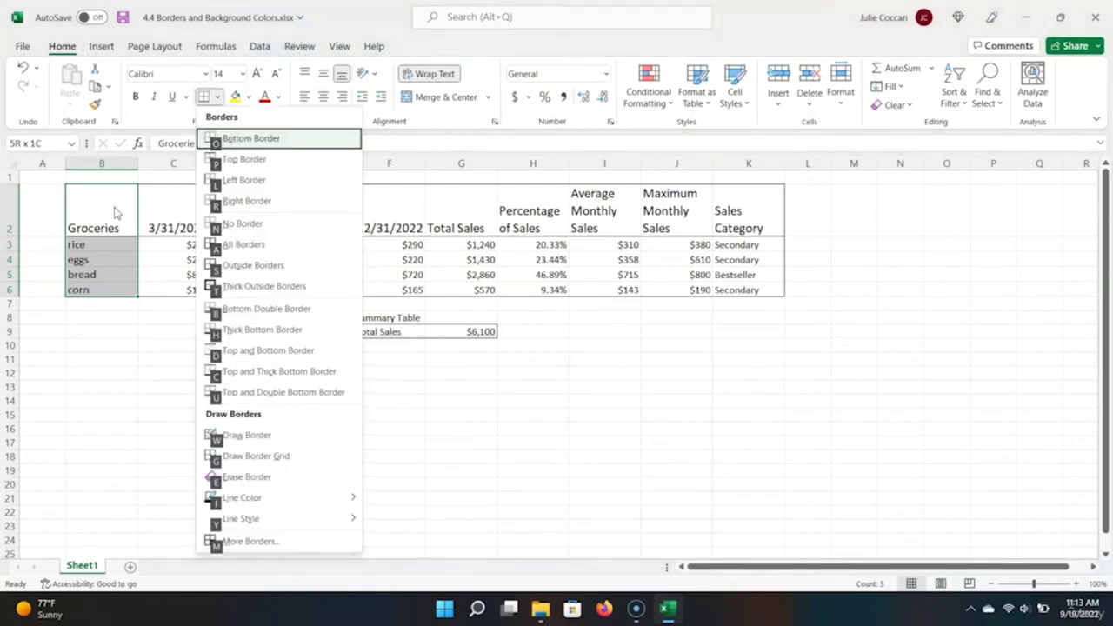
pyautogui.press('a')
pyautogui.press('Down')
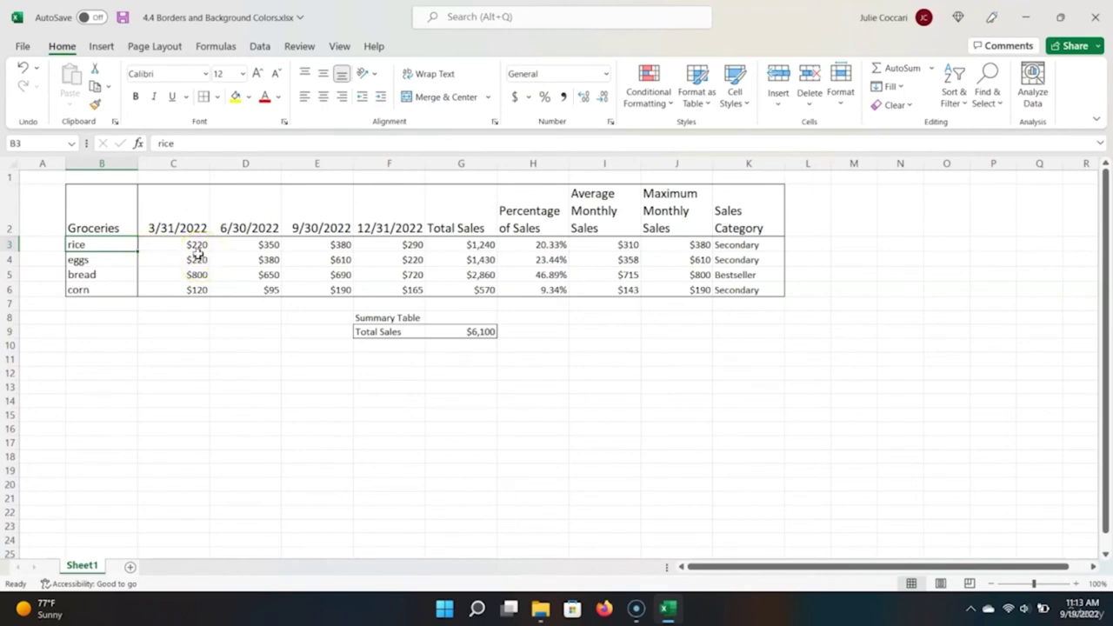
# Step: Check the border options without changes and reselect header row B2:K2
pyautogui.click(219, 98)
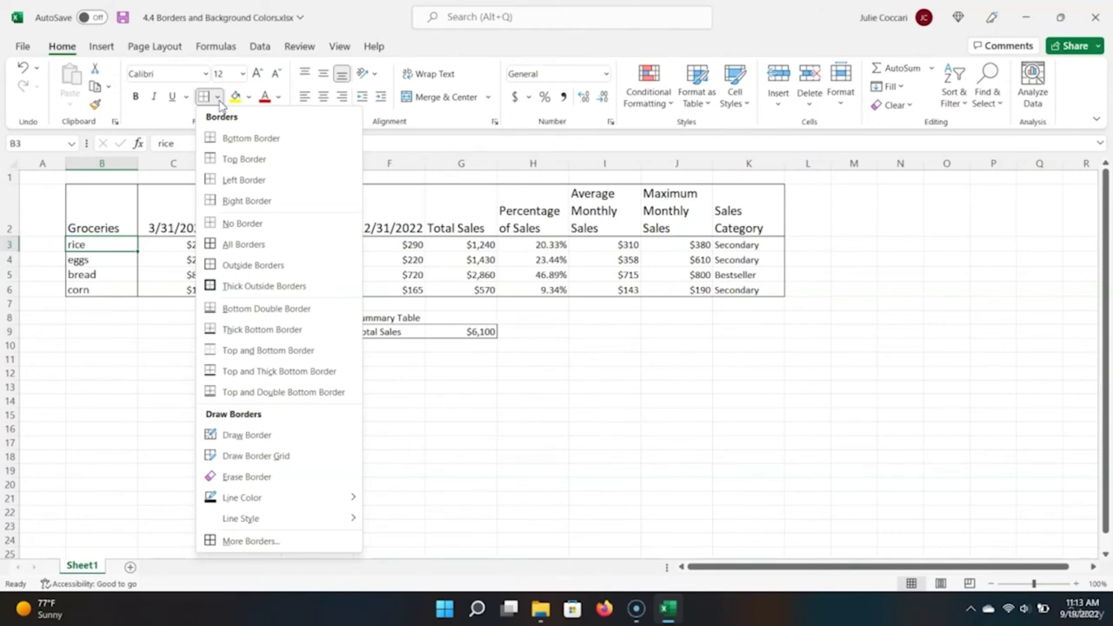
pyautogui.click(380, 235)
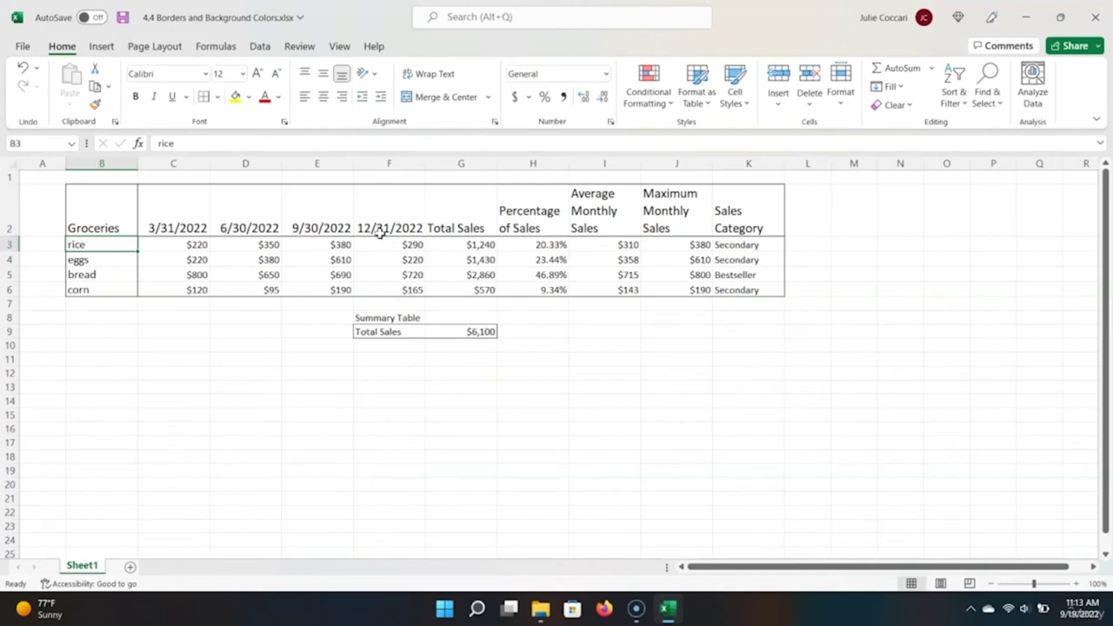
pyautogui.click(109, 204)
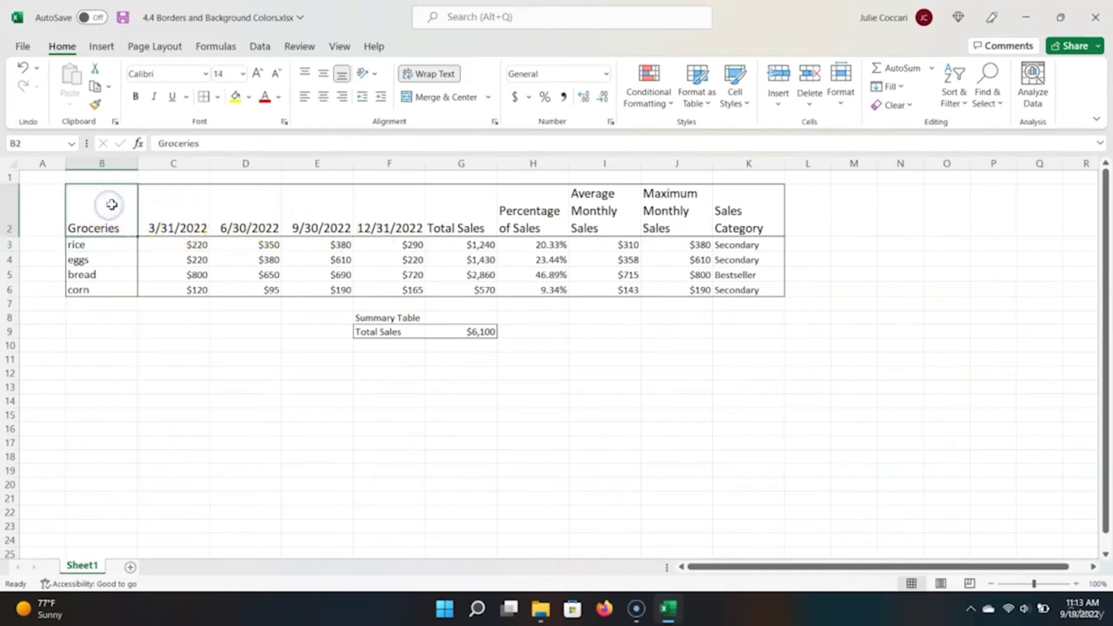
pyautogui.hotkey('ctrl', 'shift', 'Right')
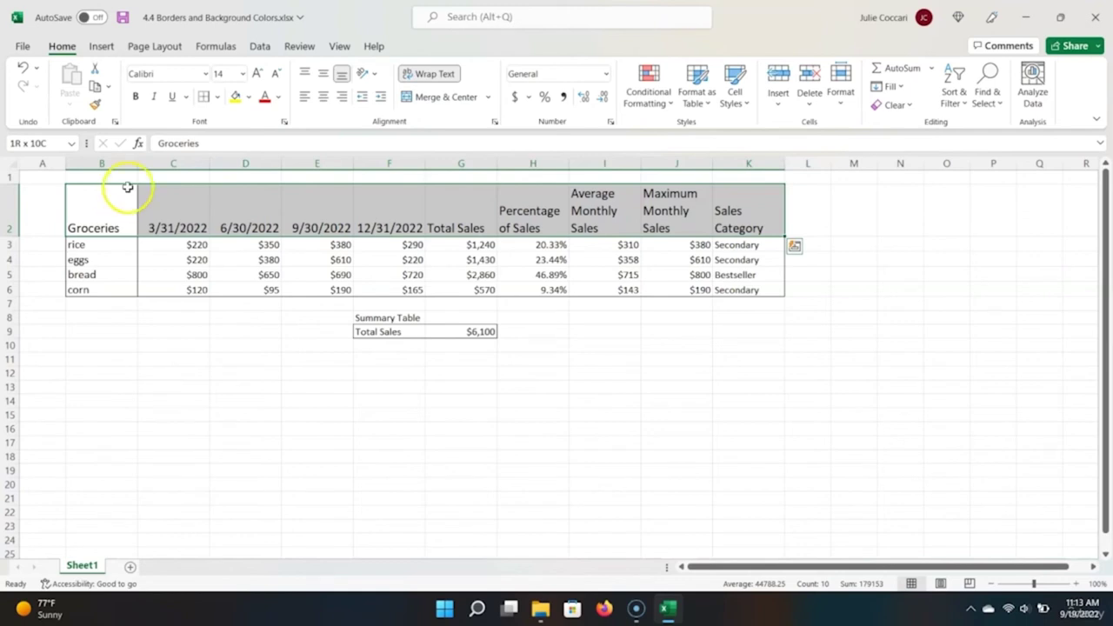
# Step: Fill the header row B2:K2 with light gold
pyautogui.click(248, 96)
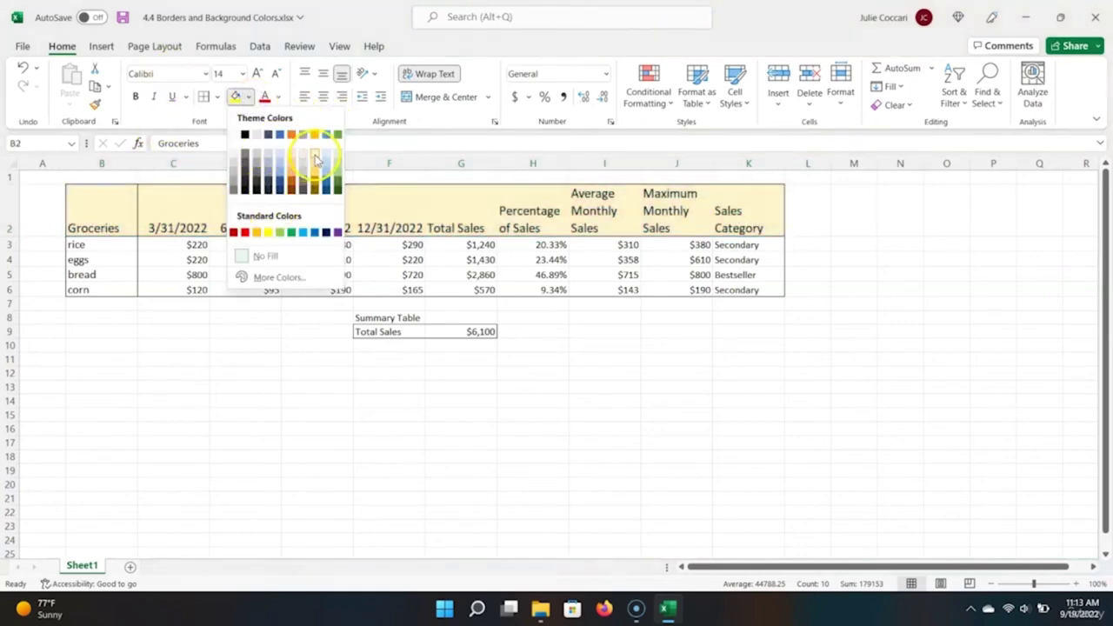
pyautogui.click(315, 158)
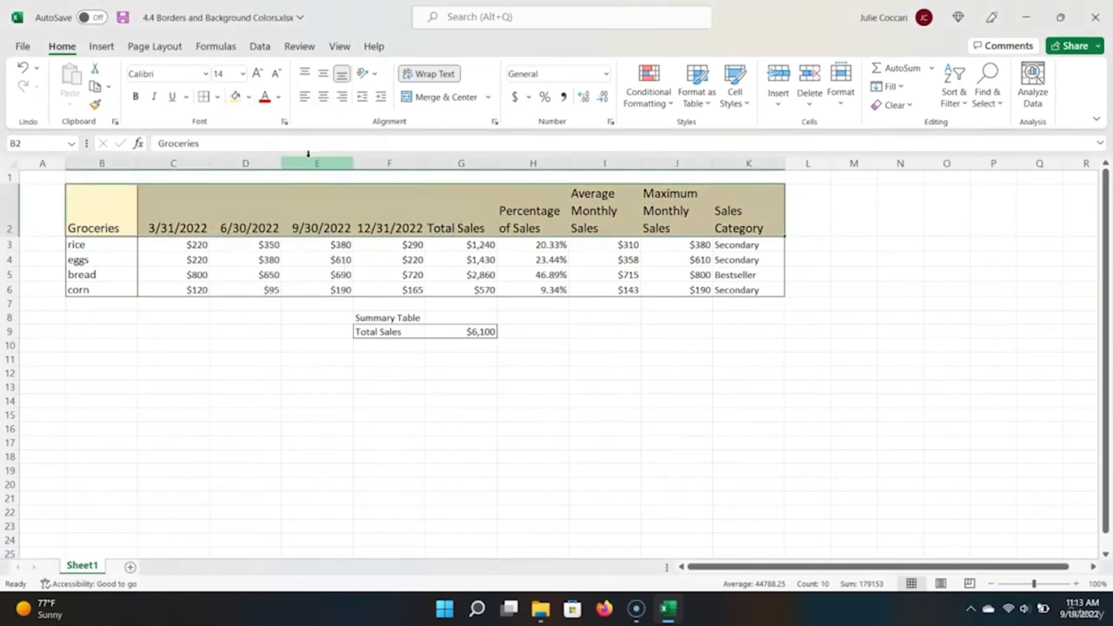
pyautogui.click(113, 225)
pyautogui.click(110, 259)
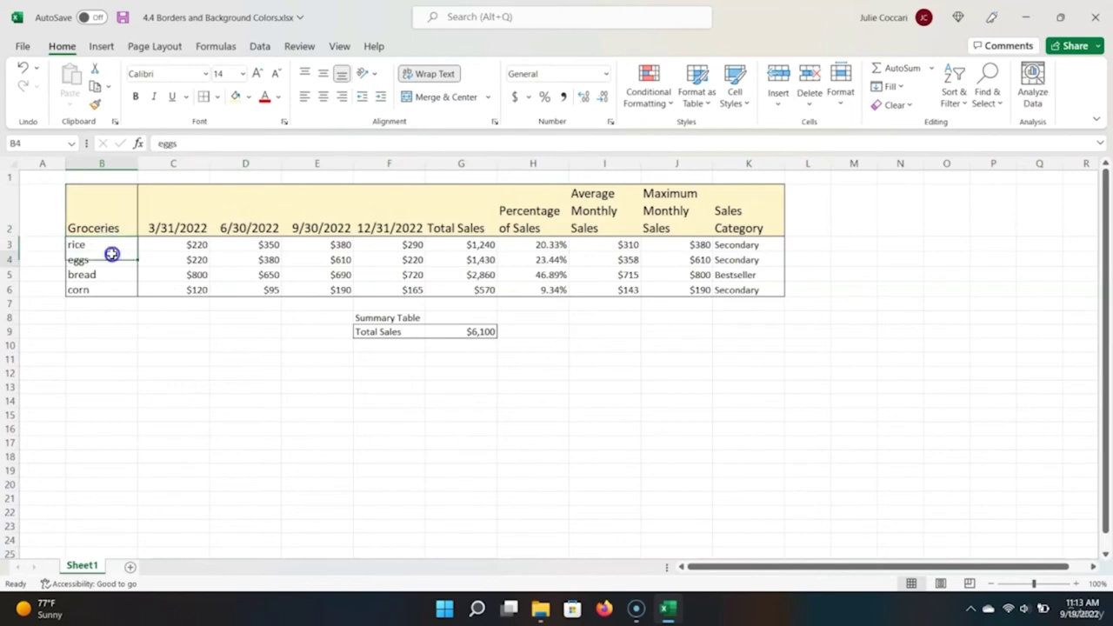
# Step: Fill the grocery names rice through corn (B3:B6) with light green
pyautogui.click(112, 247)
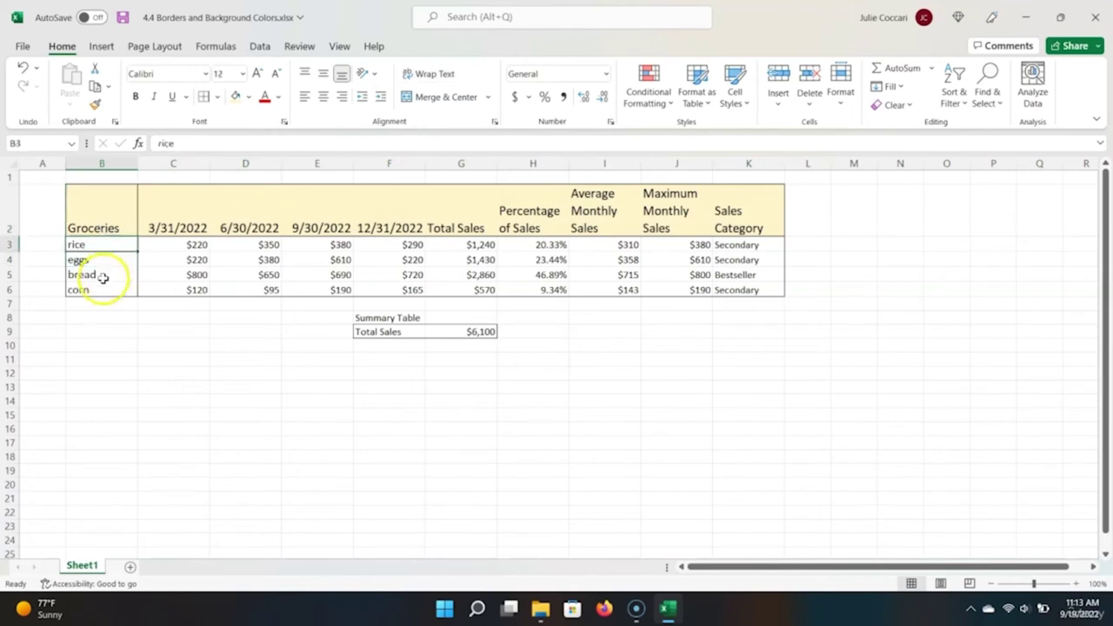
pyautogui.keyDown('shift'); pyautogui.click(101, 289); pyautogui.keyUp('shift')
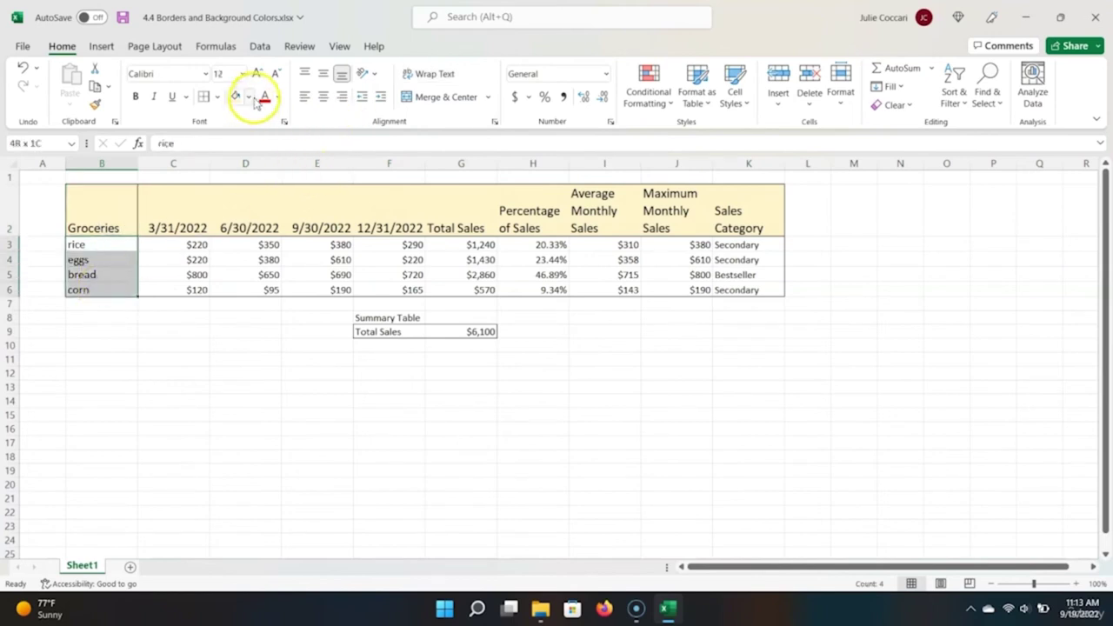
pyautogui.click(249, 97)
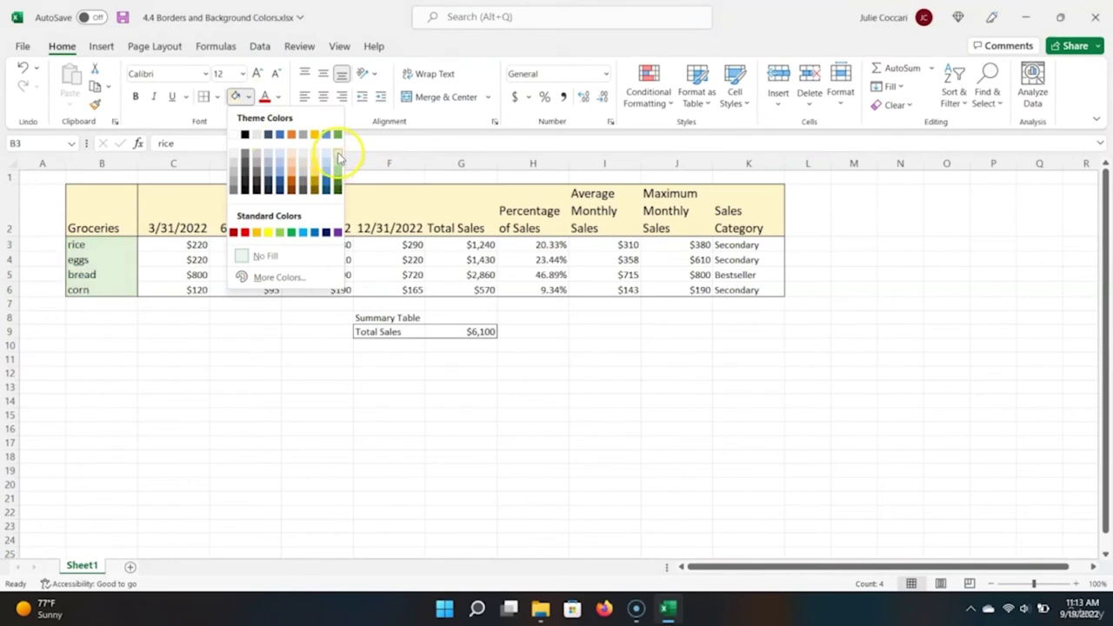
pyautogui.click(338, 152)
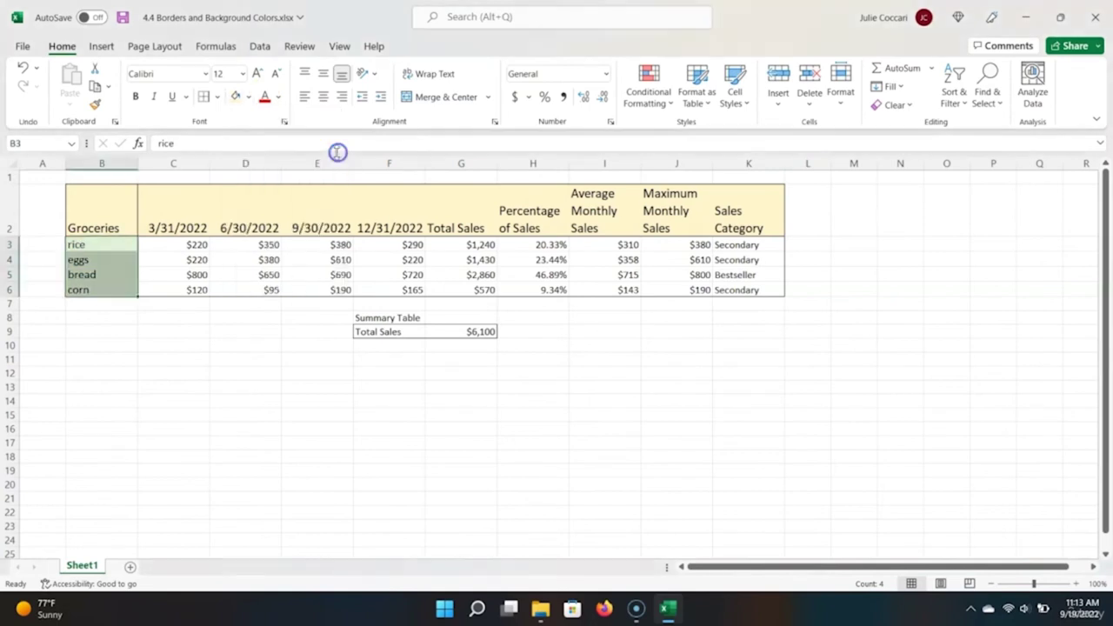
pyautogui.click(198, 365)
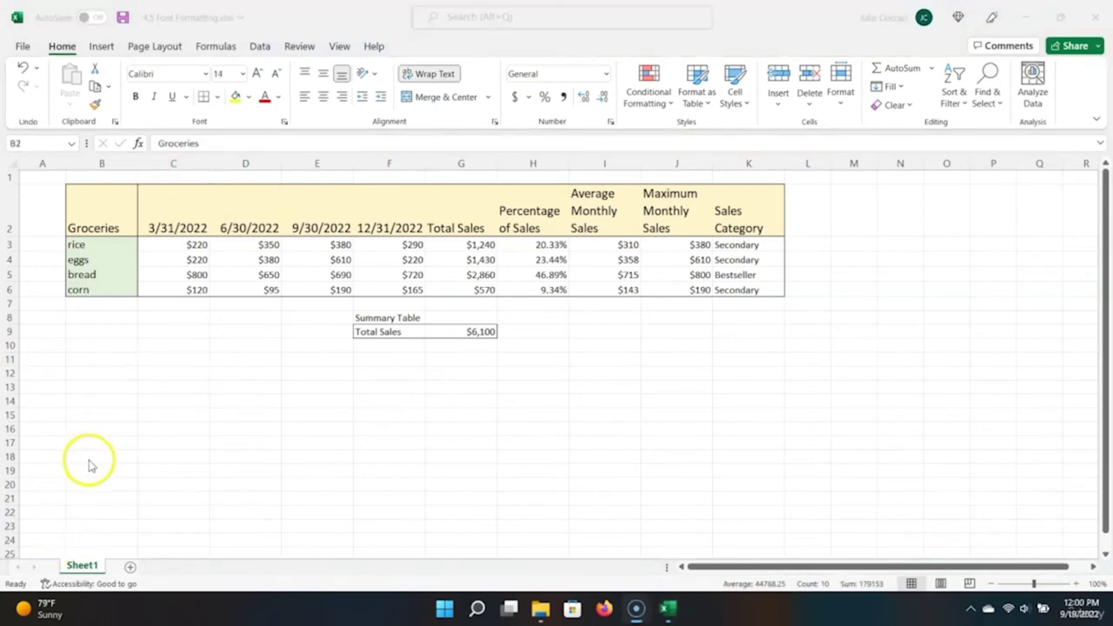
# Step: Make the header row B2:K2 bold
pyautogui.hotkey('ctrl', 'shift', 'Right')
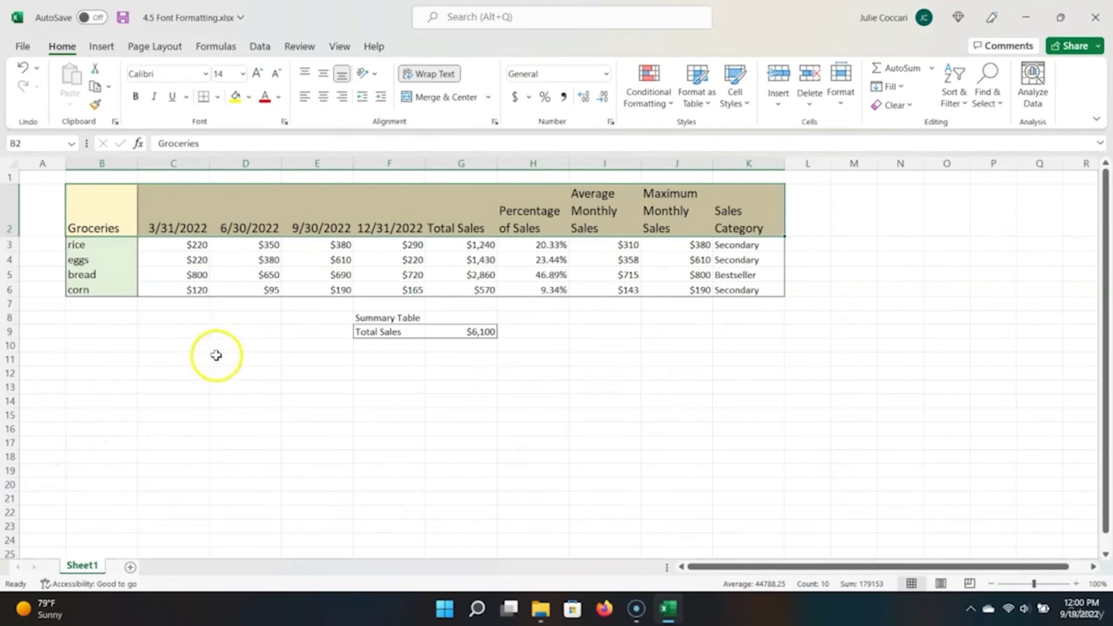
pyautogui.click(103, 217)
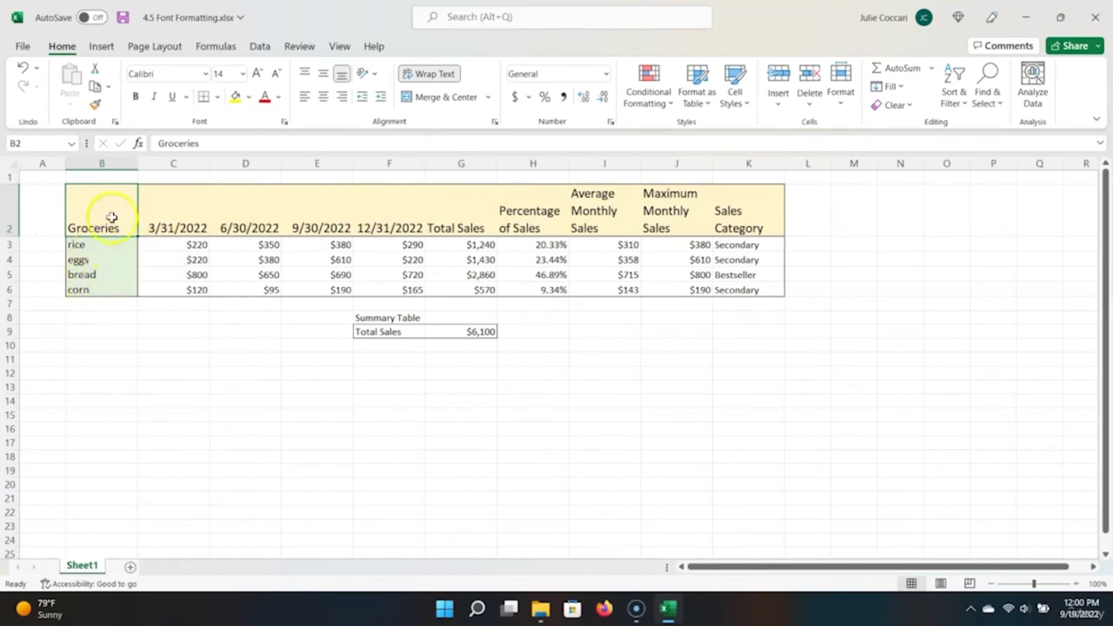
pyautogui.press('capslock')
pyautogui.press('capslock')
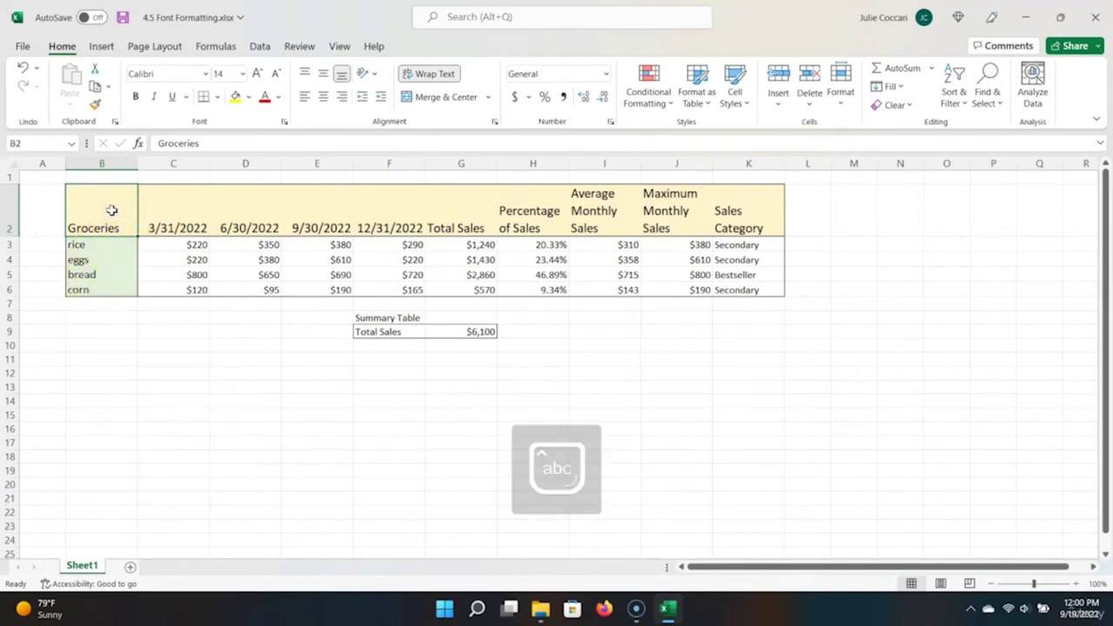
pyautogui.hotkey('ctrl', 'shift', 'Right')
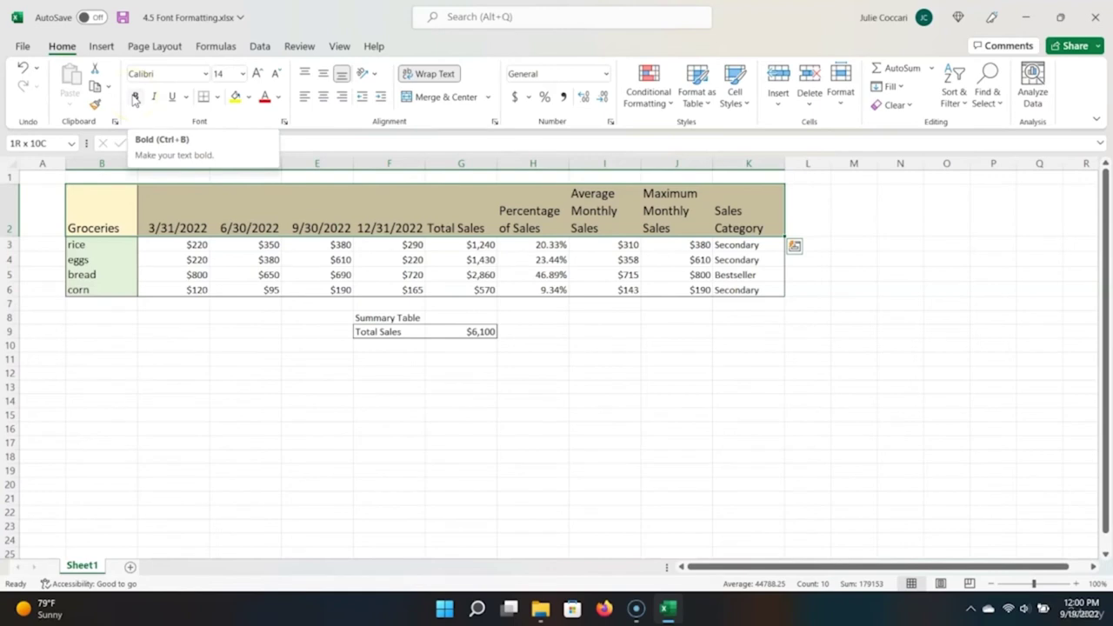
pyautogui.click(134, 97)
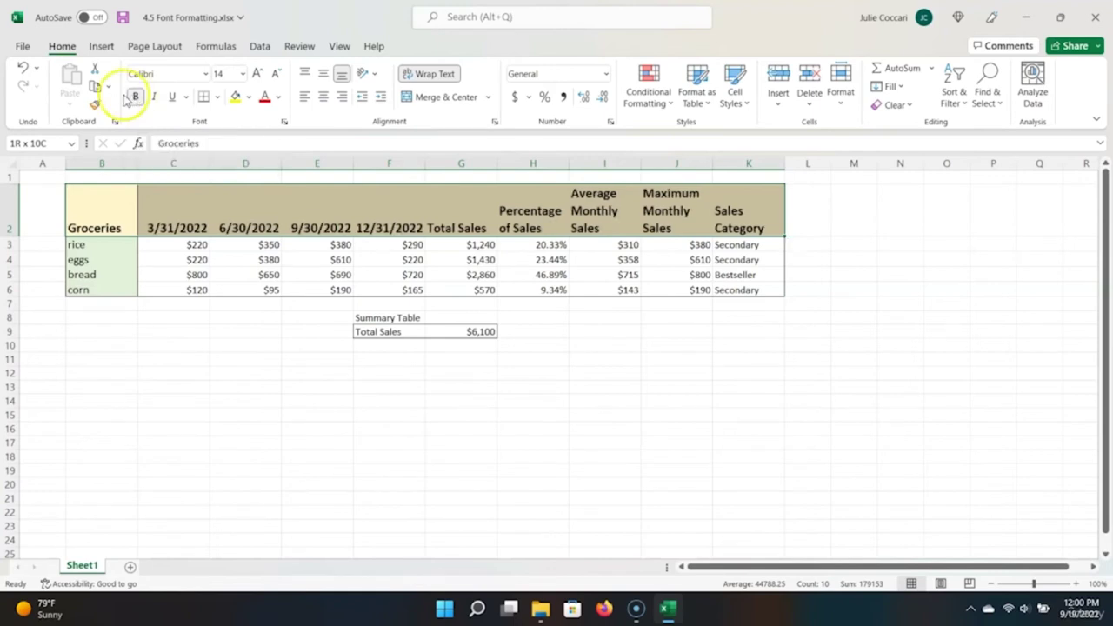
# Step: Italicize the grocery names rice, eggs, bread and corn
pyautogui.click(111, 245)
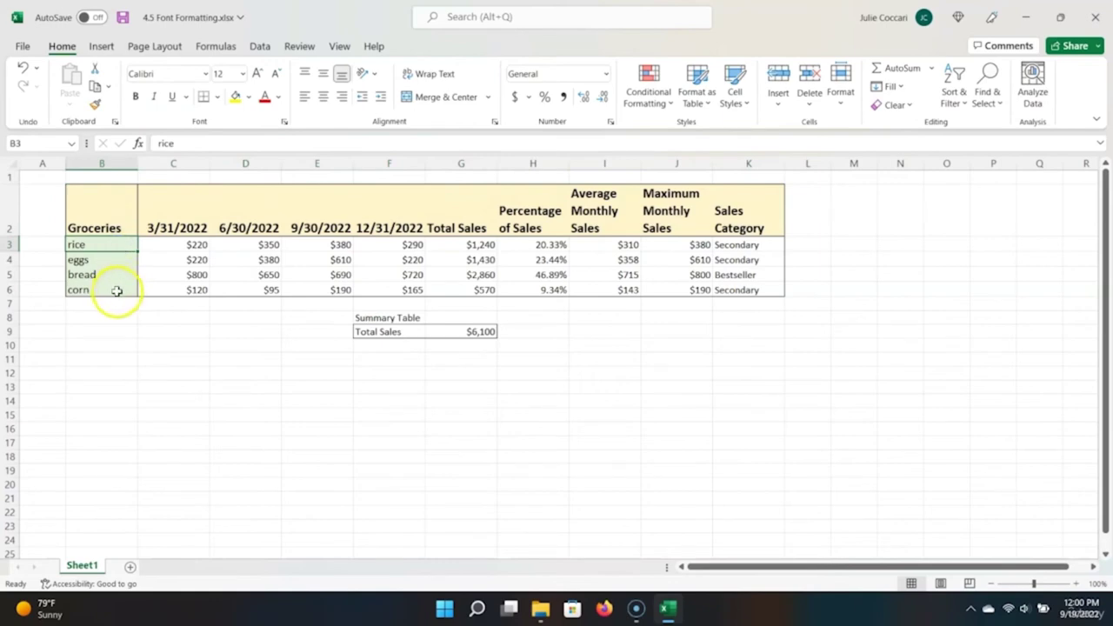
pyautogui.moveTo(123, 274); pyautogui.dragTo(113, 291)
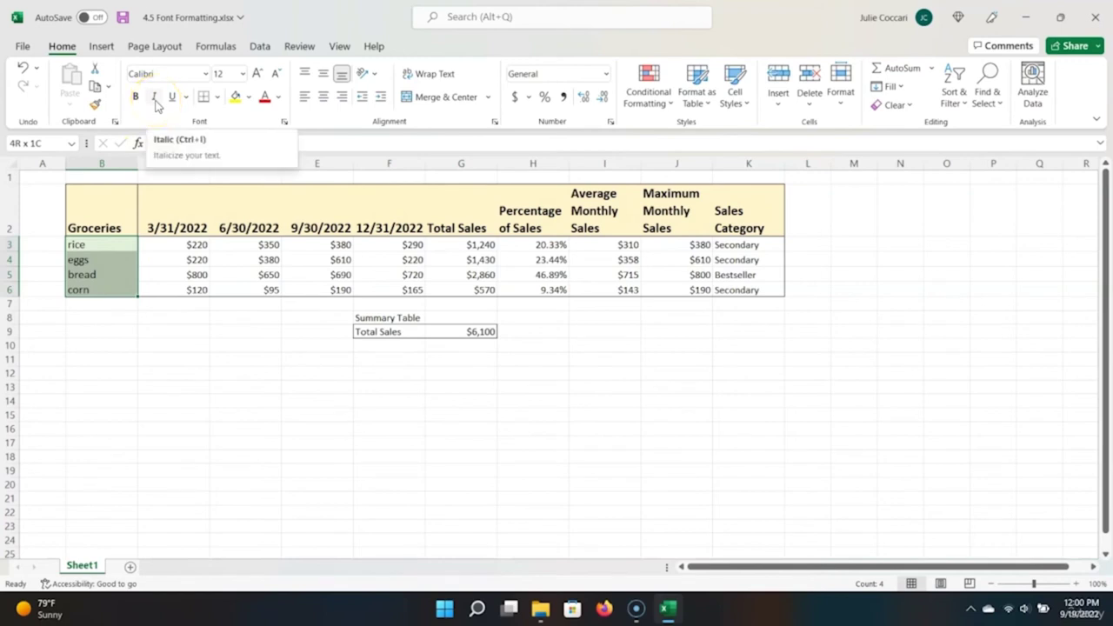
pyautogui.click(154, 98)
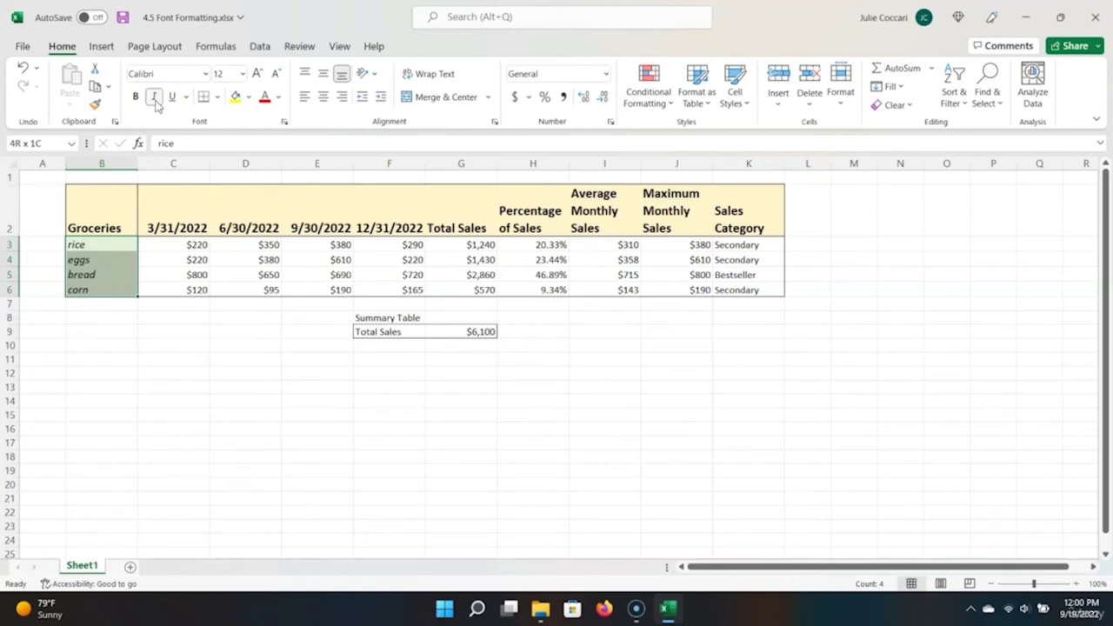
pyautogui.click(108, 179)
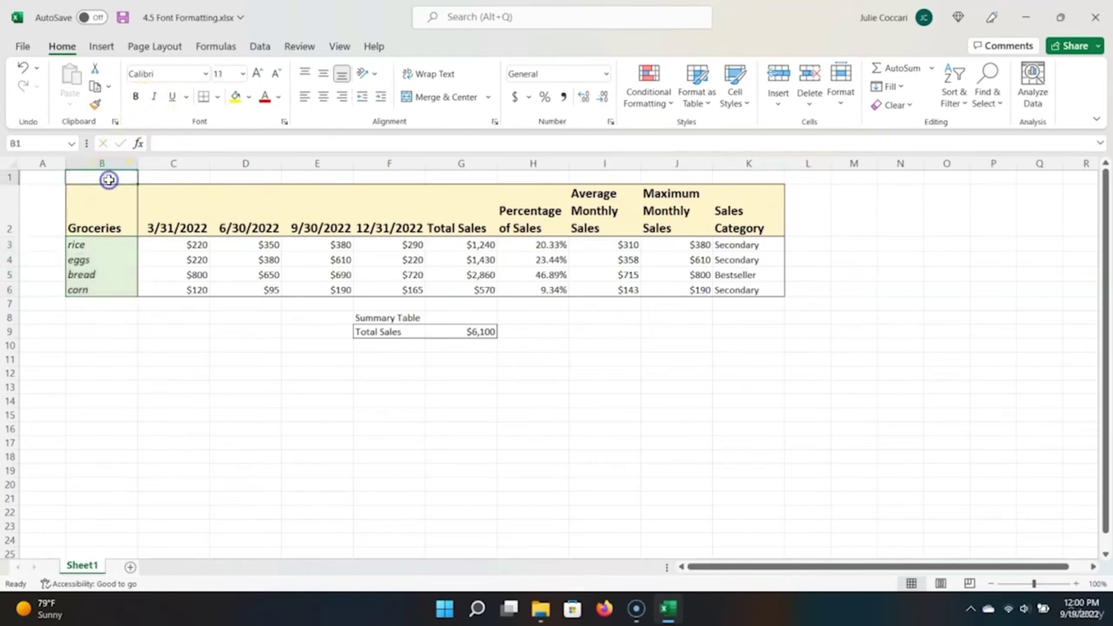
# Step: Enter the underlined title 'Grocery Store Sales by Quarter' in B1 and underline the Summary Table label
pyautogui.write('Grocery Store Sales by Quarter')
pyautogui.hotkey('ctrl', 'Return')
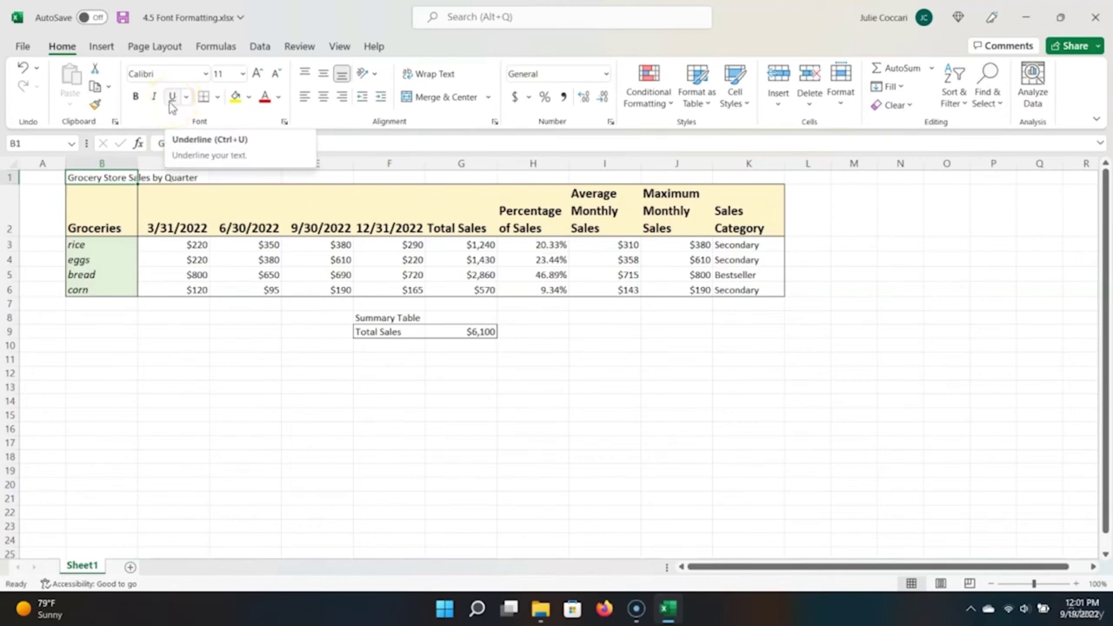
pyautogui.click(171, 98)
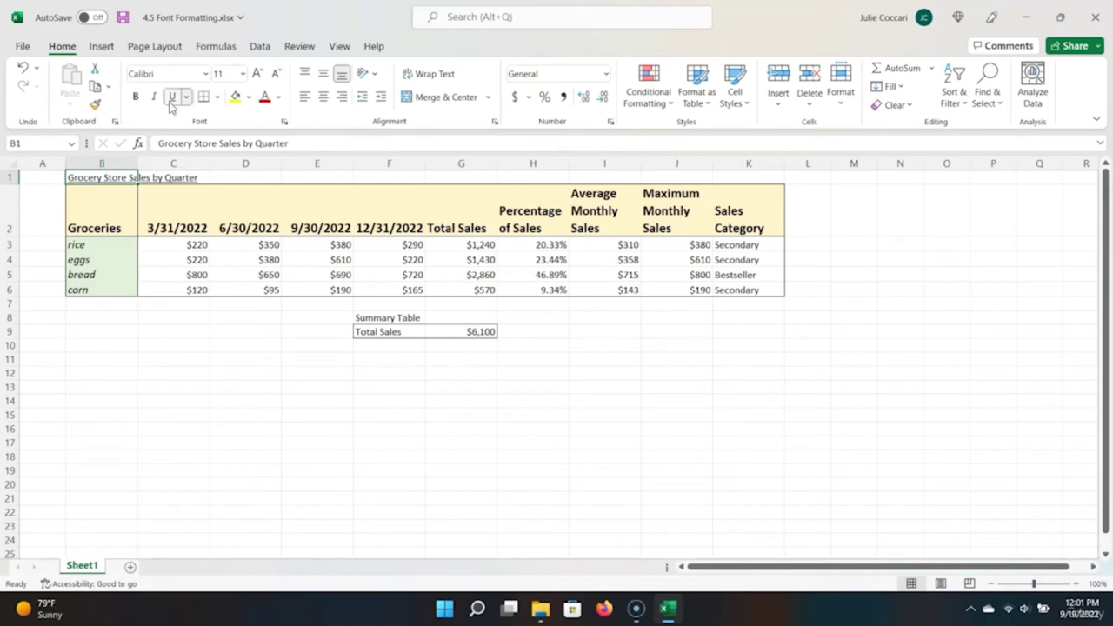
pyautogui.click(412, 318)
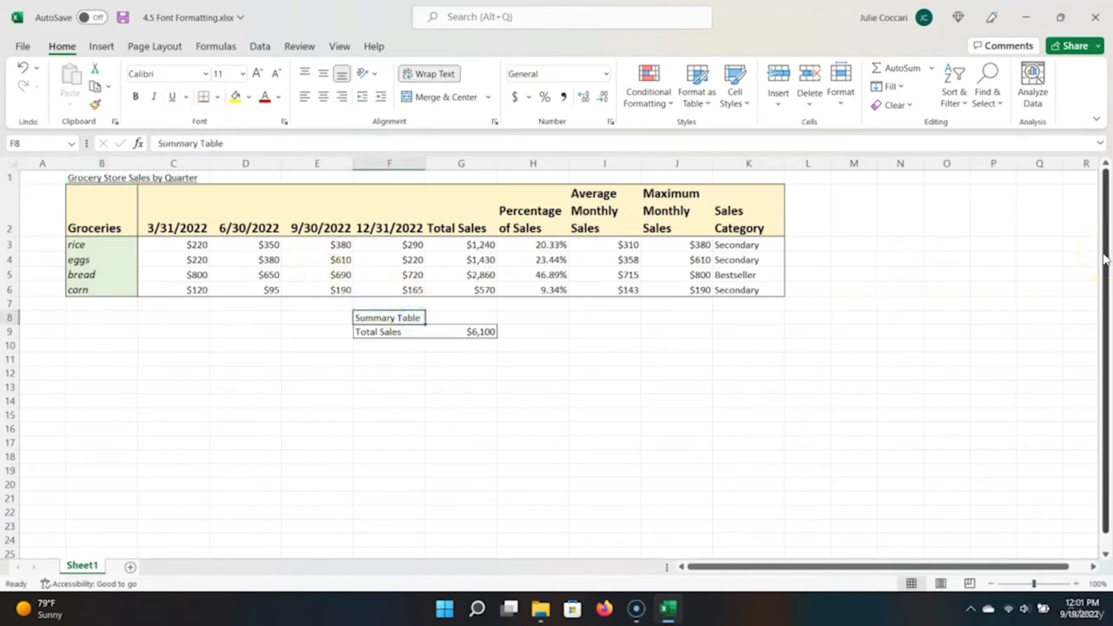
pyautogui.hotkey('ctrl', 'u')
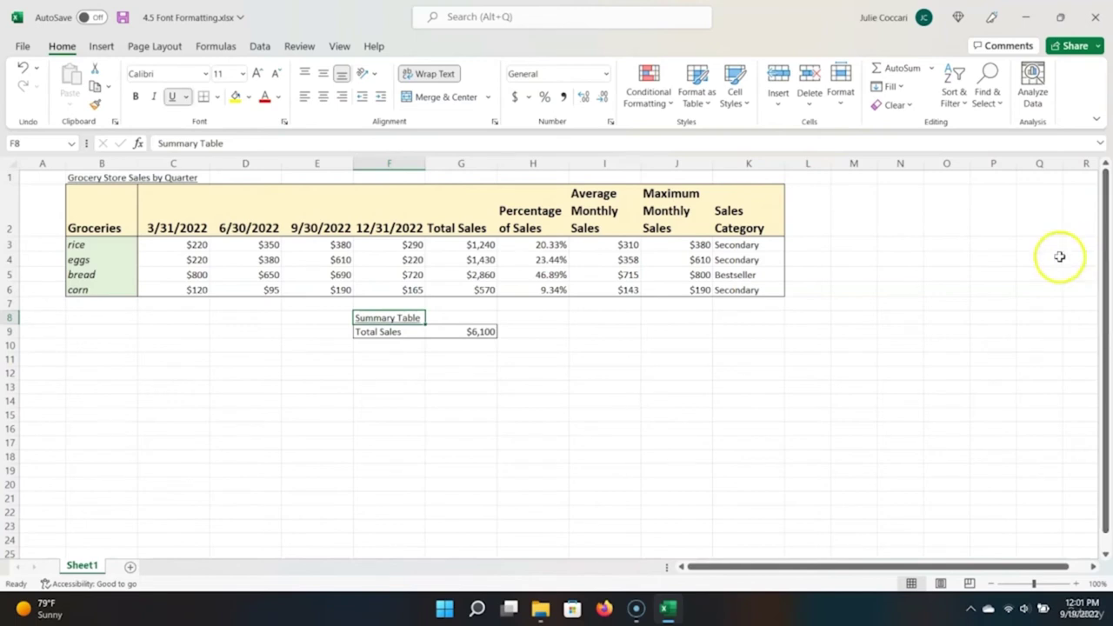
# Step: Set the B1 title's font size to 20
pyautogui.click(106, 177)
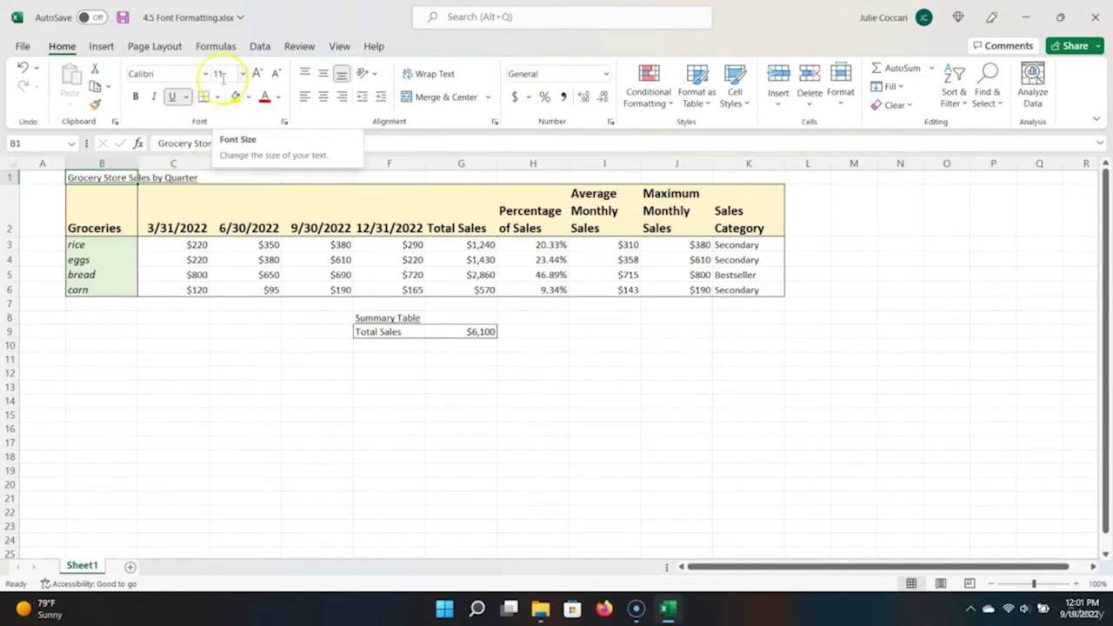
pyautogui.click(110, 177)
pyautogui.click(220, 74)
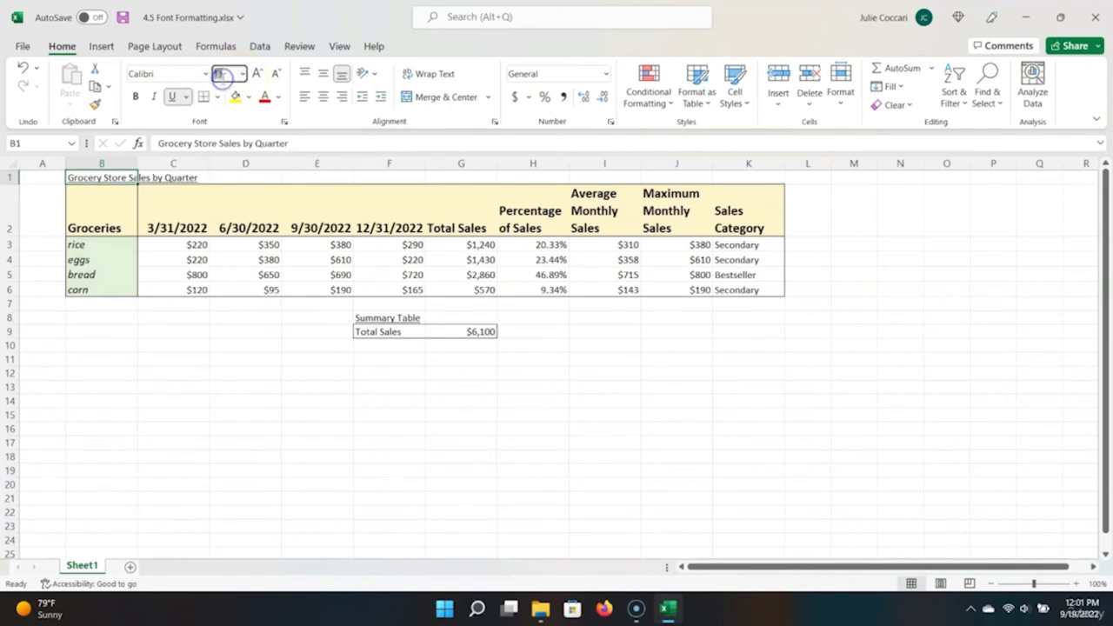
pyautogui.write('14')
pyautogui.click(242, 73)
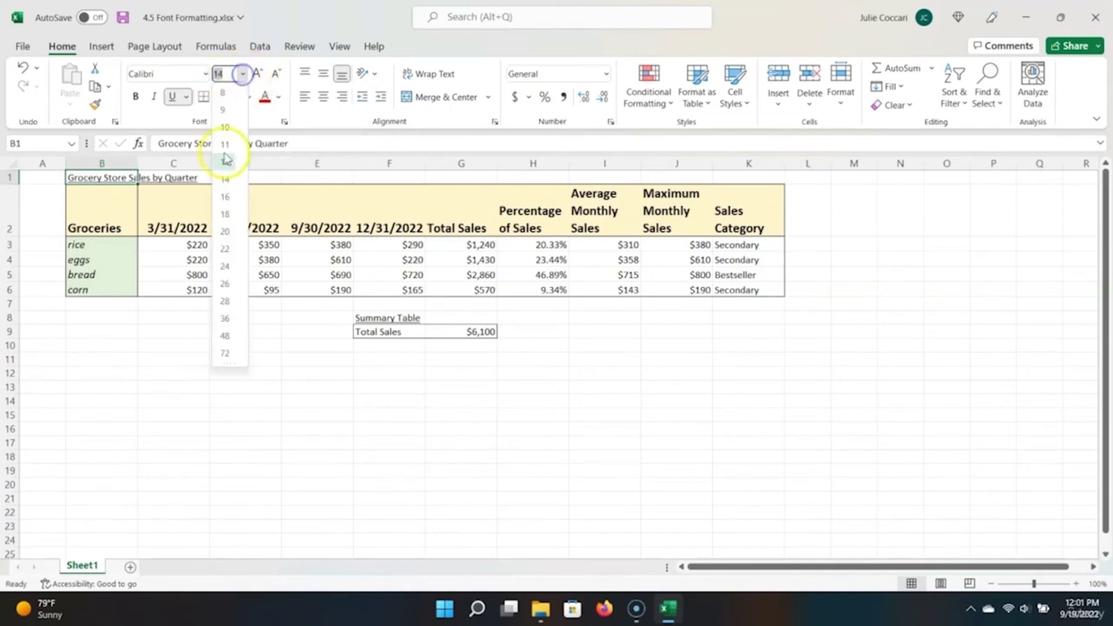
pyautogui.click(225, 232)
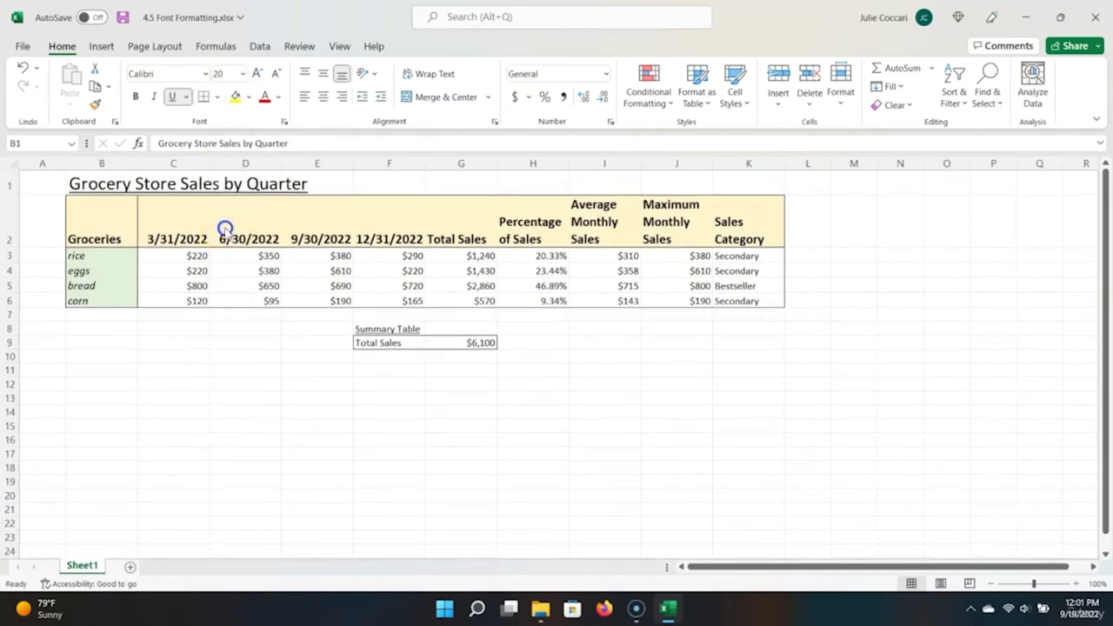
pyautogui.click(385, 329)
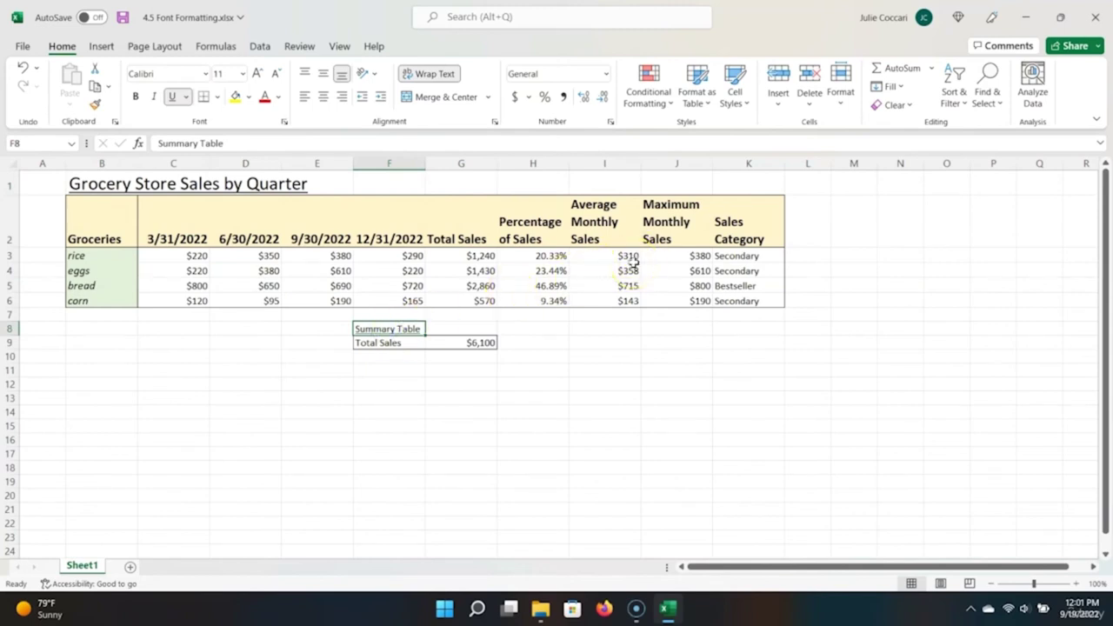
# Step: Set the Summary Table label in F8 to font size 14, then select B1:K1
pyautogui.press('alt')
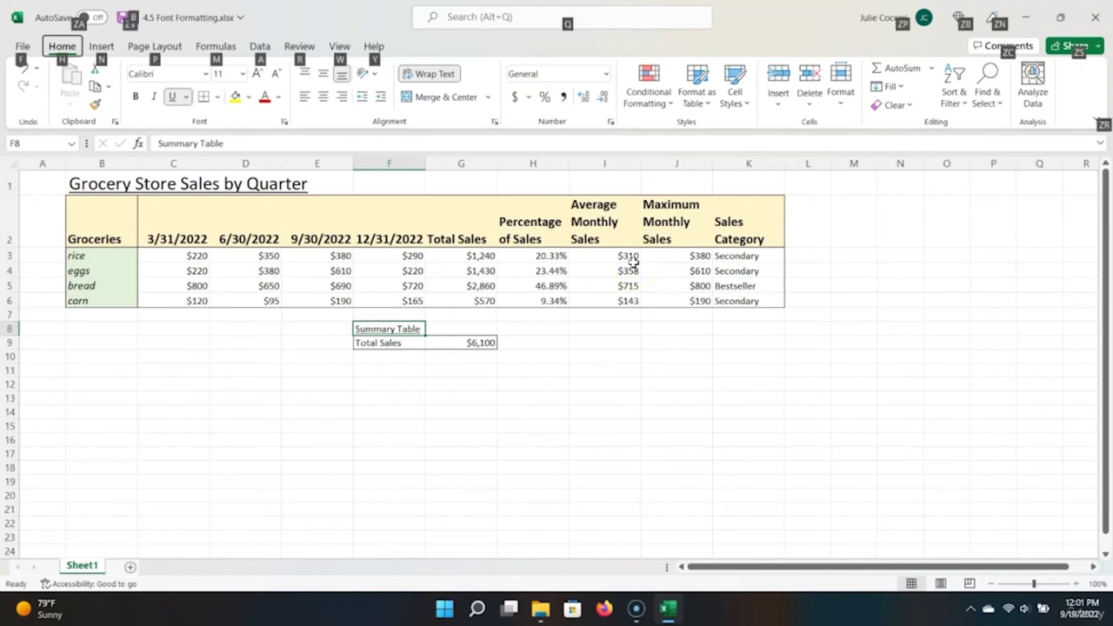
pyautogui.press('f')
pyautogui.press('s')
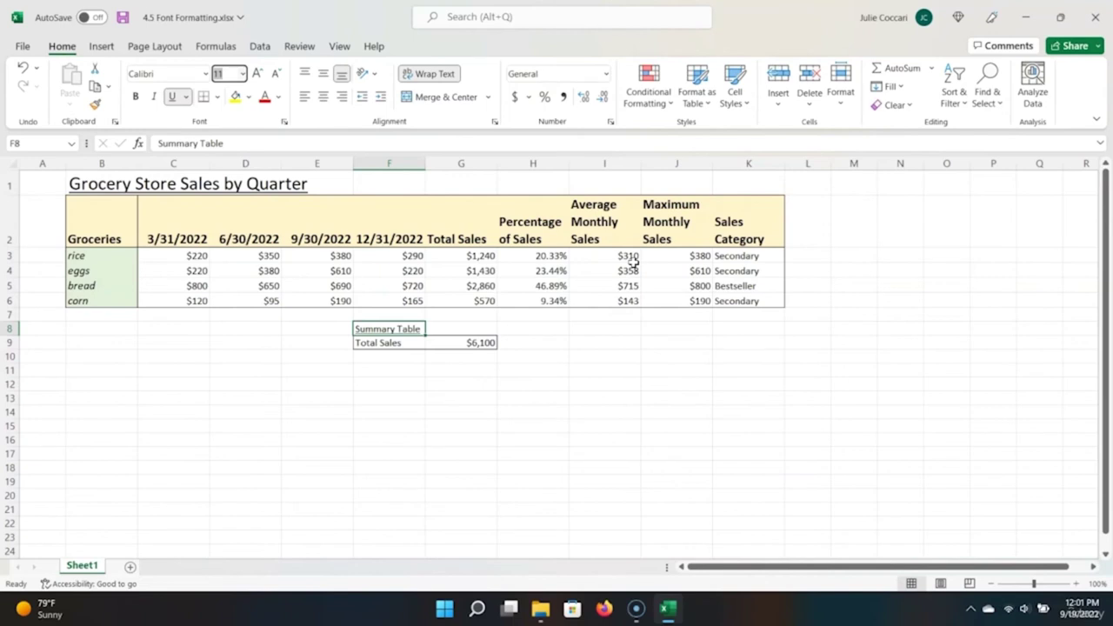
pyautogui.write('14')
pyautogui.press('Return')
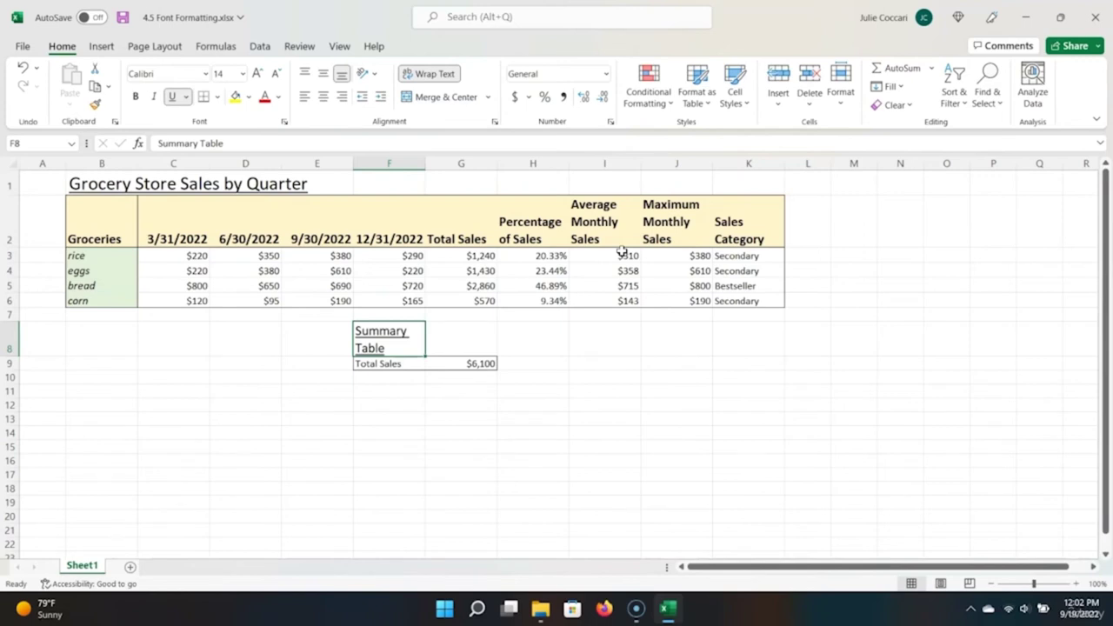
pyautogui.click(103, 183)
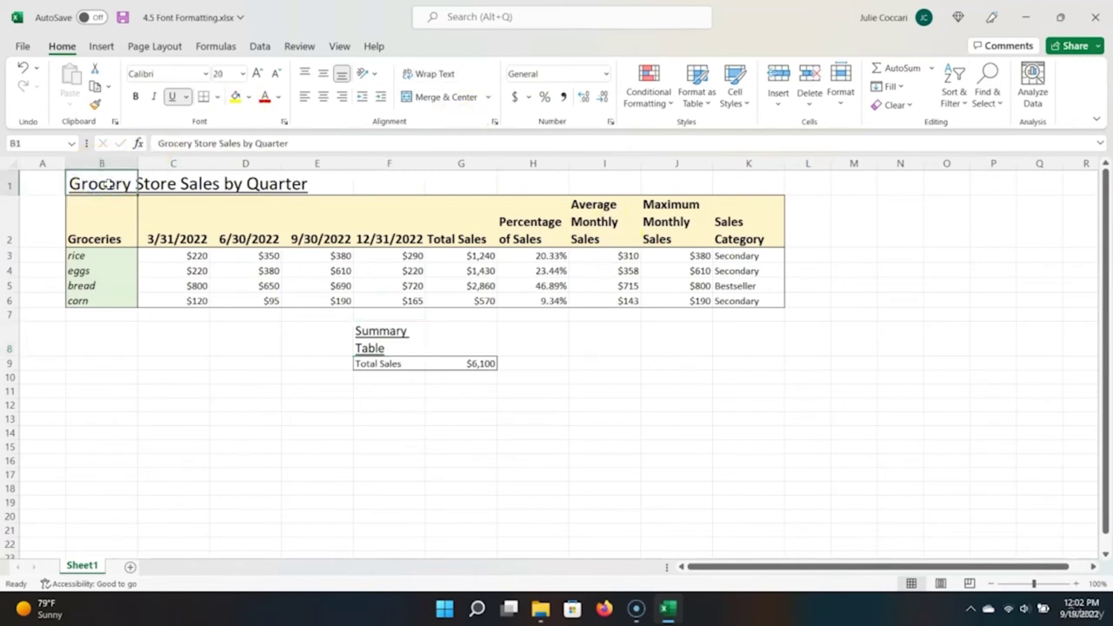
pyautogui.keyDown('shift'); pyautogui.click(763, 187); pyautogui.keyUp('shift')
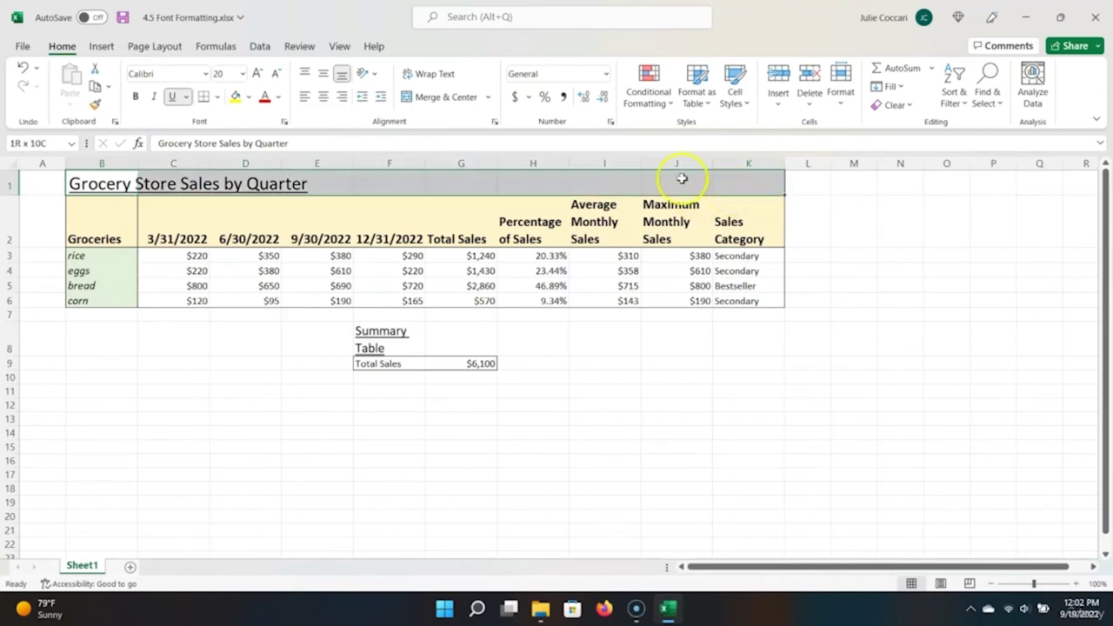
# Step: Merge and center the title across B1:K1 and the Summary Table label across F8:G8
pyautogui.click(450, 101)
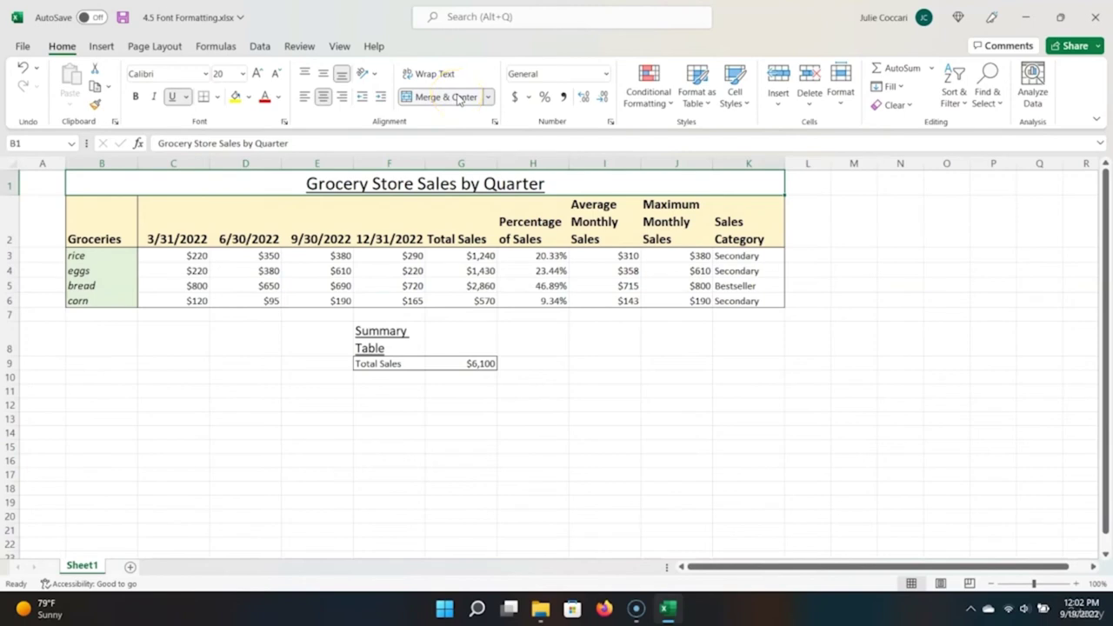
pyautogui.click(449, 101)
pyautogui.moveTo(405, 331); pyautogui.dragTo(463, 331)
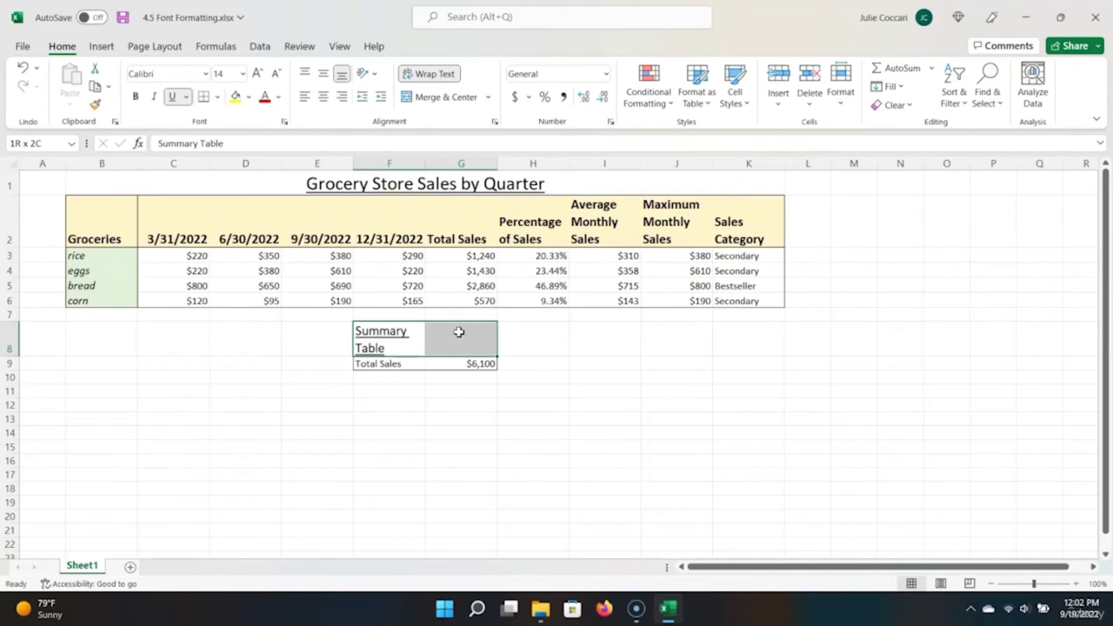
pyautogui.press('alt')
pyautogui.press('h')
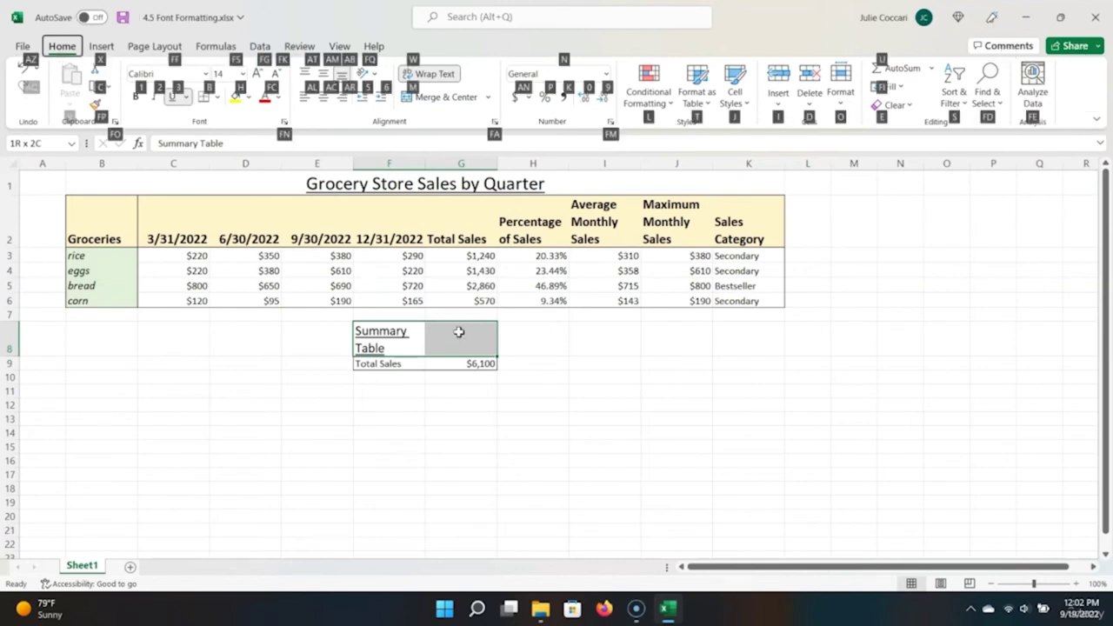
pyautogui.press('m')
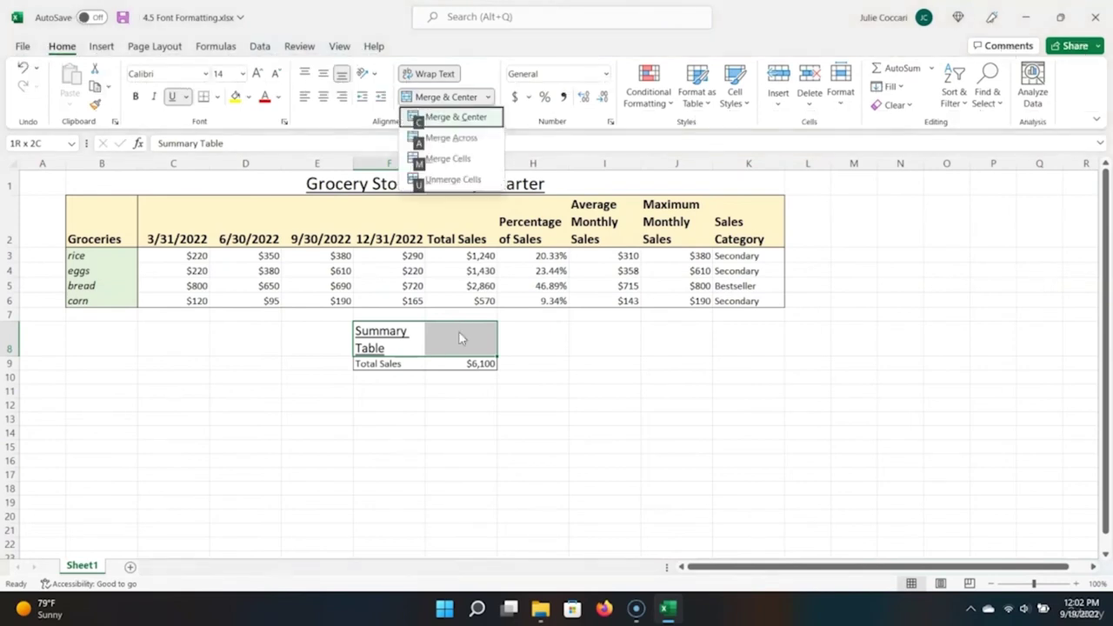
pyautogui.press('c')
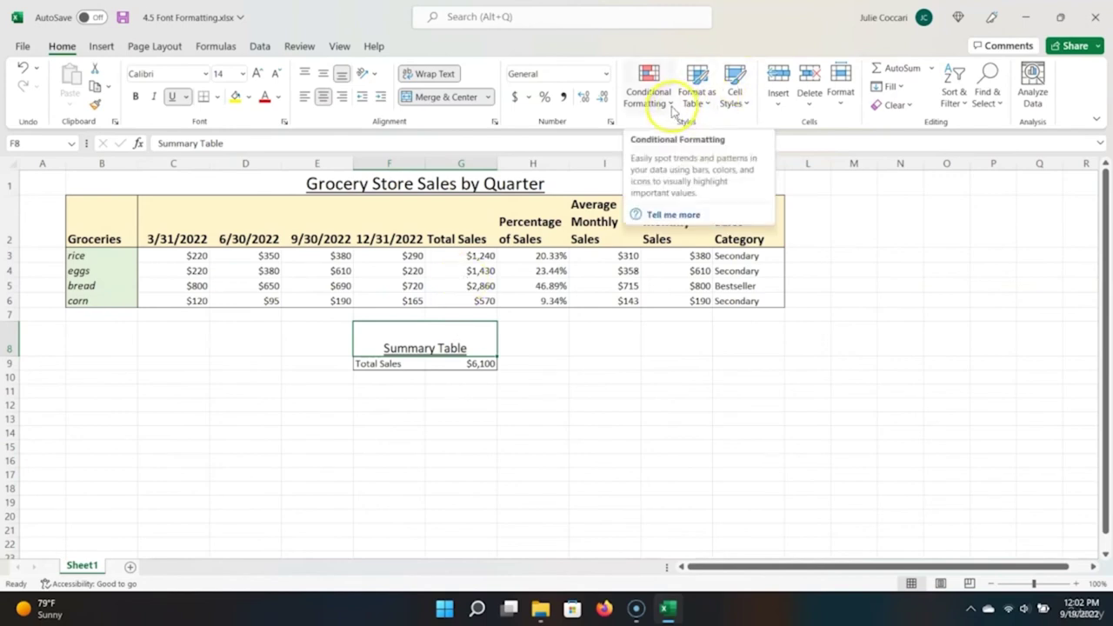
# Step: Center the whole sales table's contents and the Total Sales row F9:G9
pyautogui.click(112, 226)
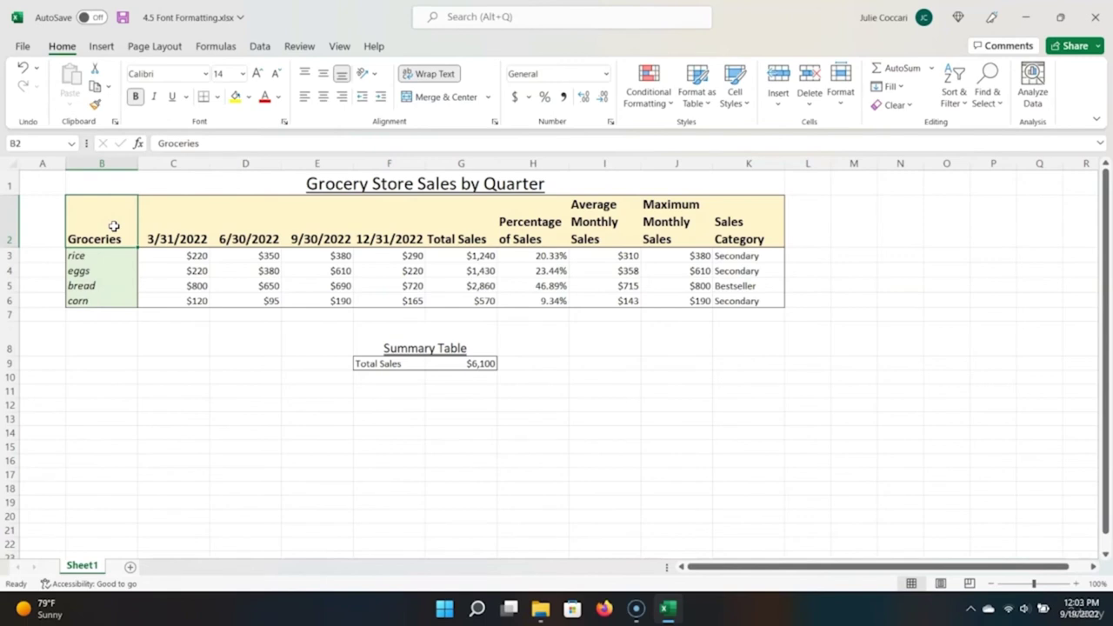
pyautogui.hotkey('ctrl', 'a')
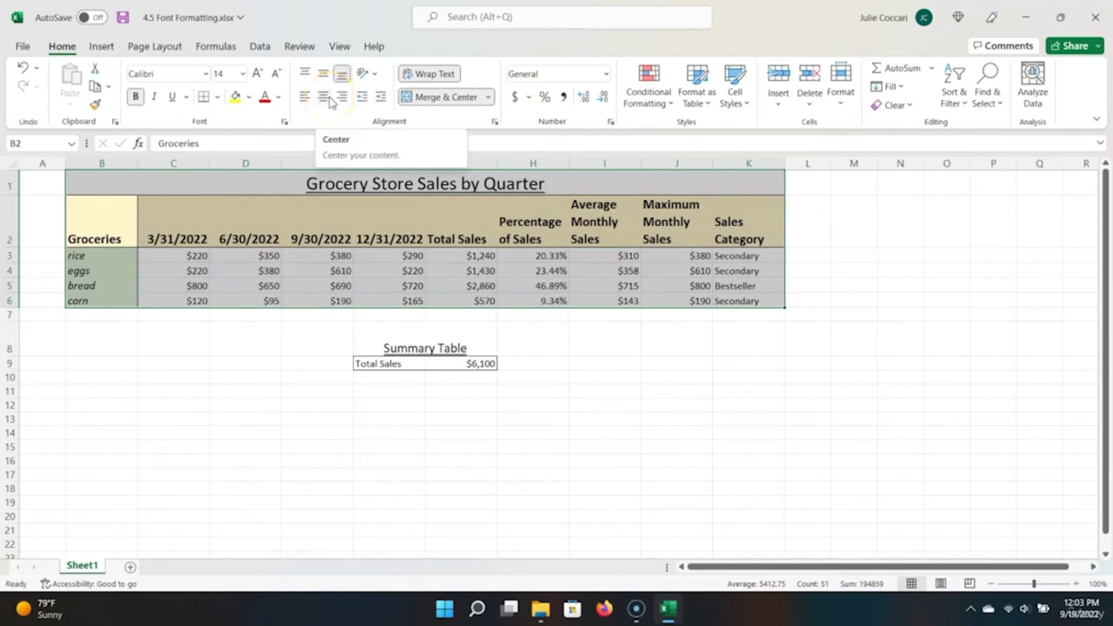
pyautogui.click(329, 102)
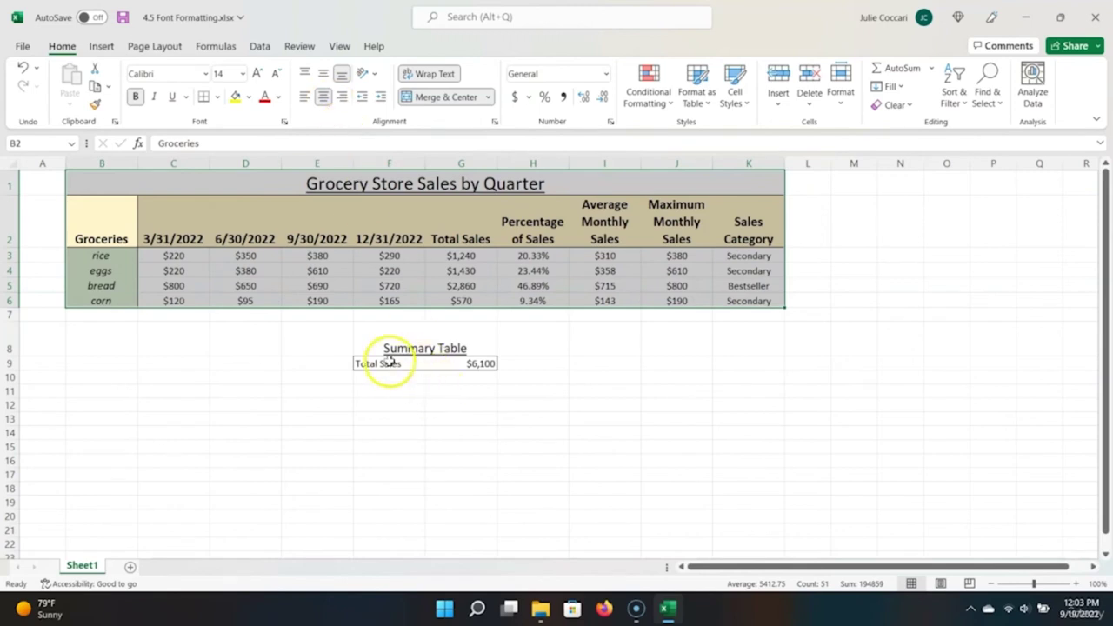
pyautogui.moveTo(387, 364); pyautogui.dragTo(455, 364)
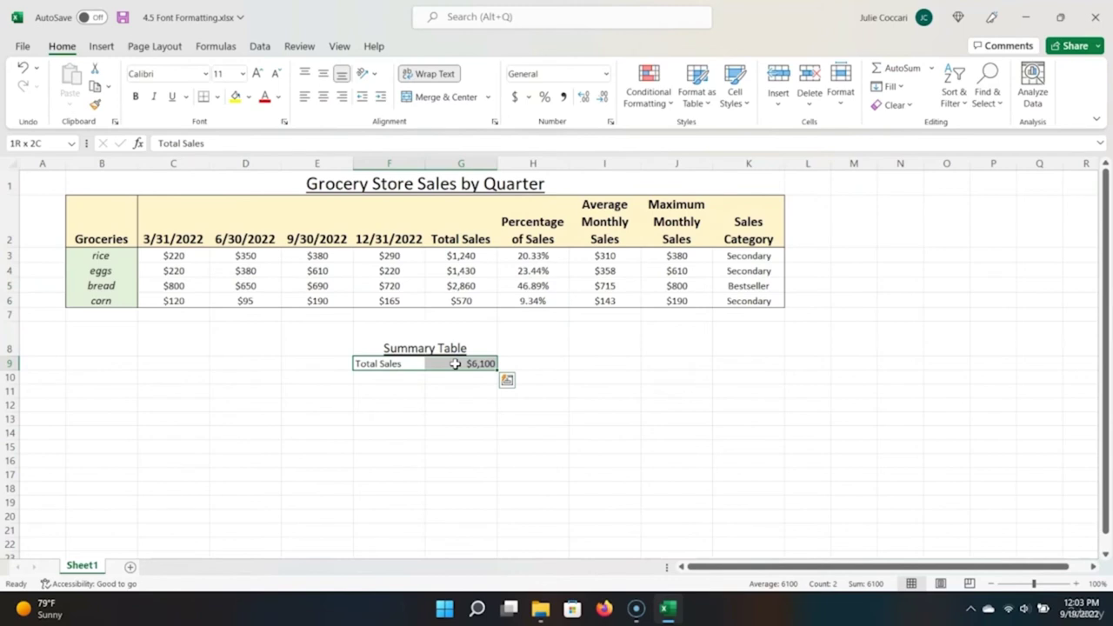
pyautogui.press('alt')
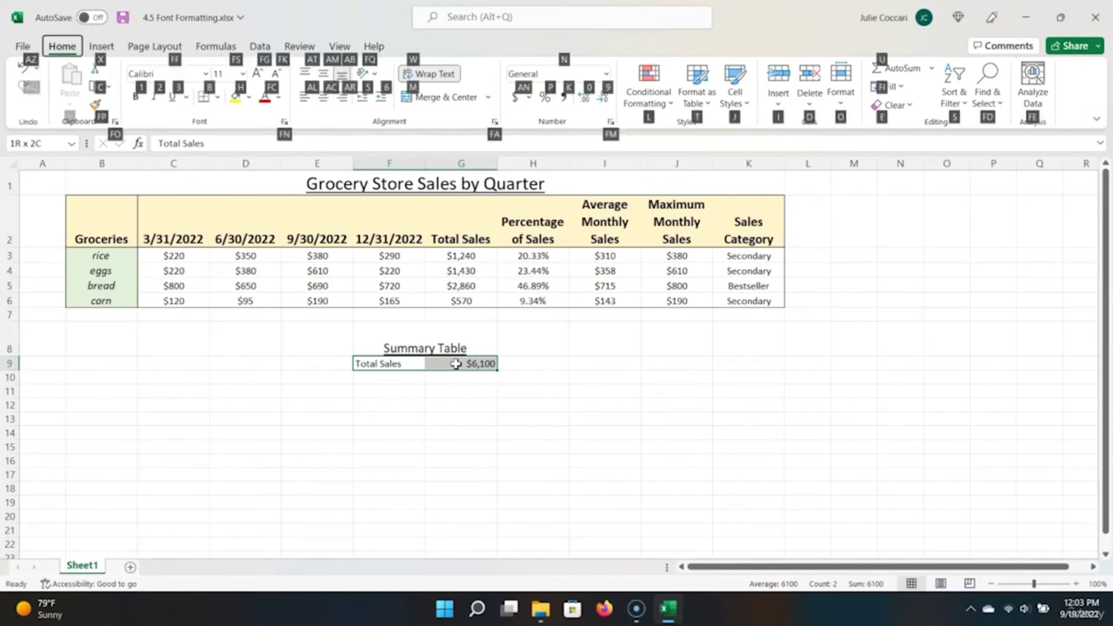
pyautogui.press('a')
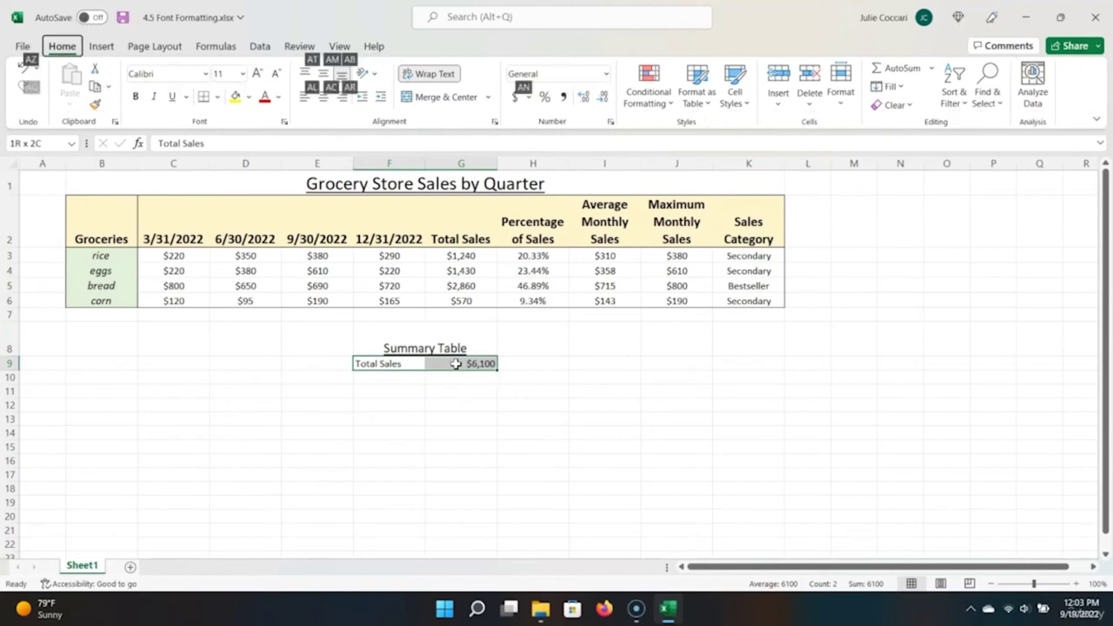
pyautogui.press('c')
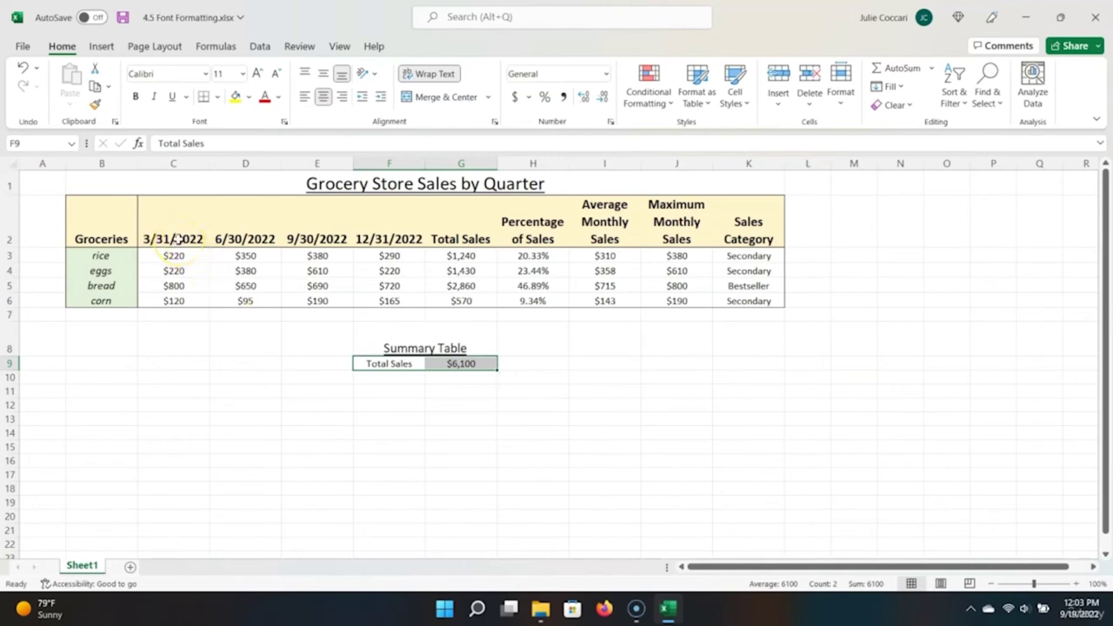
# Step: Middle-align the header row B2:K2 vertically
pyautogui.moveTo(87, 211); pyautogui.dragTo(740, 215)
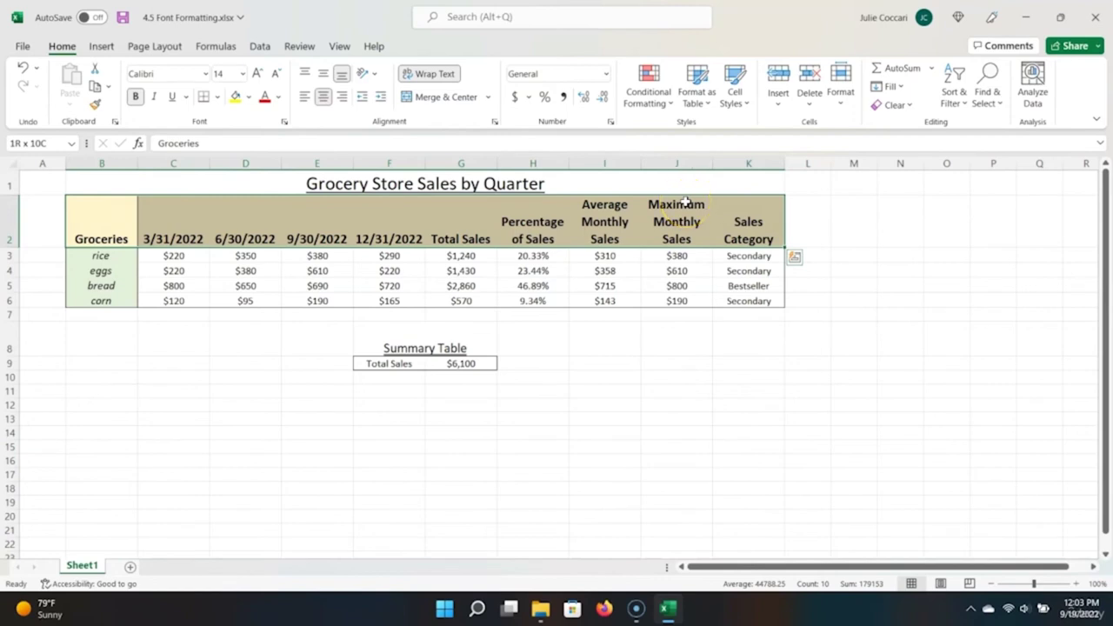
pyautogui.press('alt')
pyautogui.press('h')
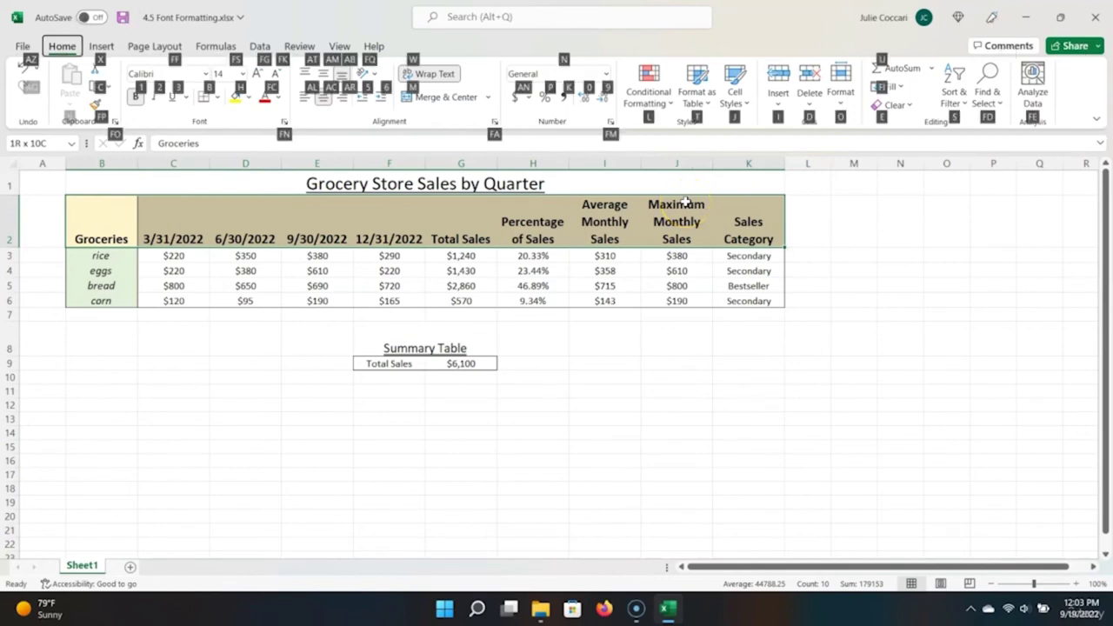
pyautogui.press('a')
pyautogui.press('m')
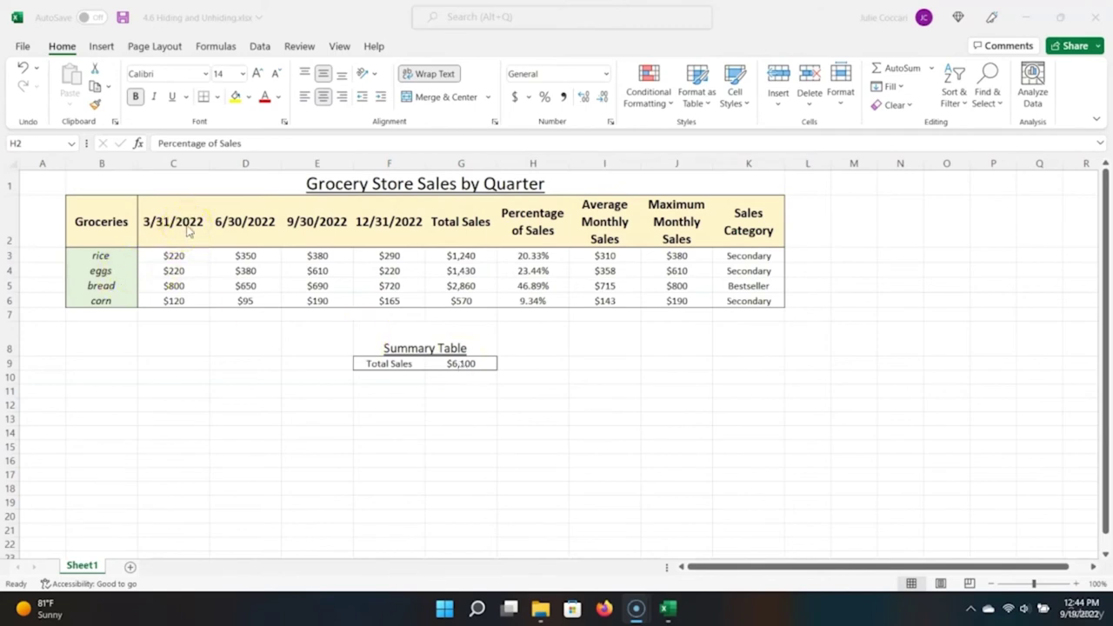
# Step: Hide column C with the 3/31/2022 sales, unhide it, then hide it again with Ctrl+0
pyautogui.click(183, 220)
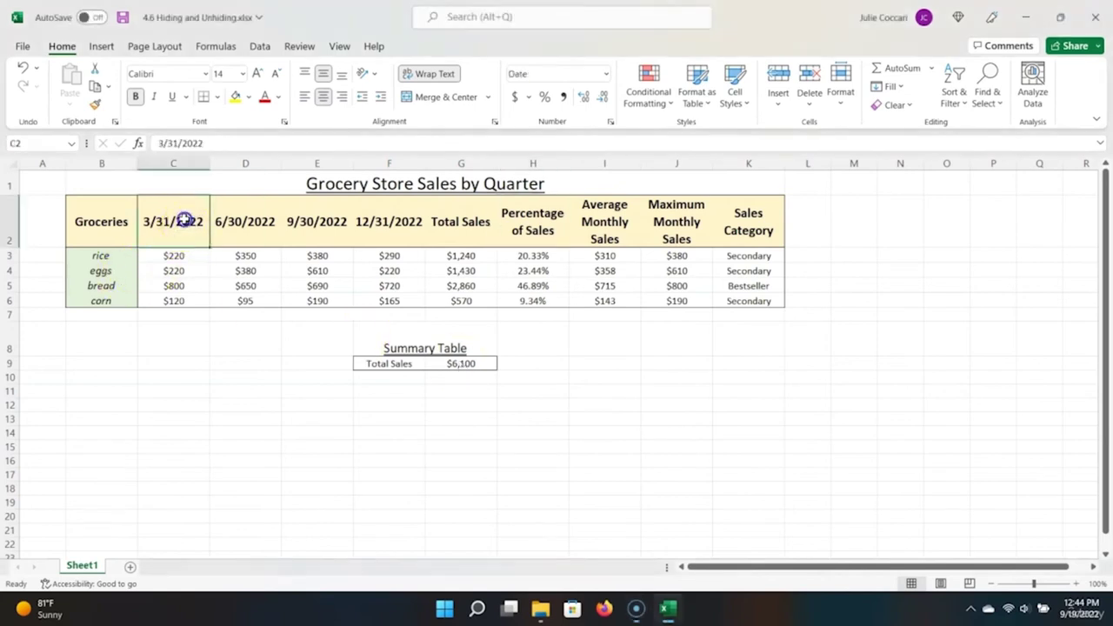
pyautogui.click(174, 161)
pyautogui.rightClick(176, 165)
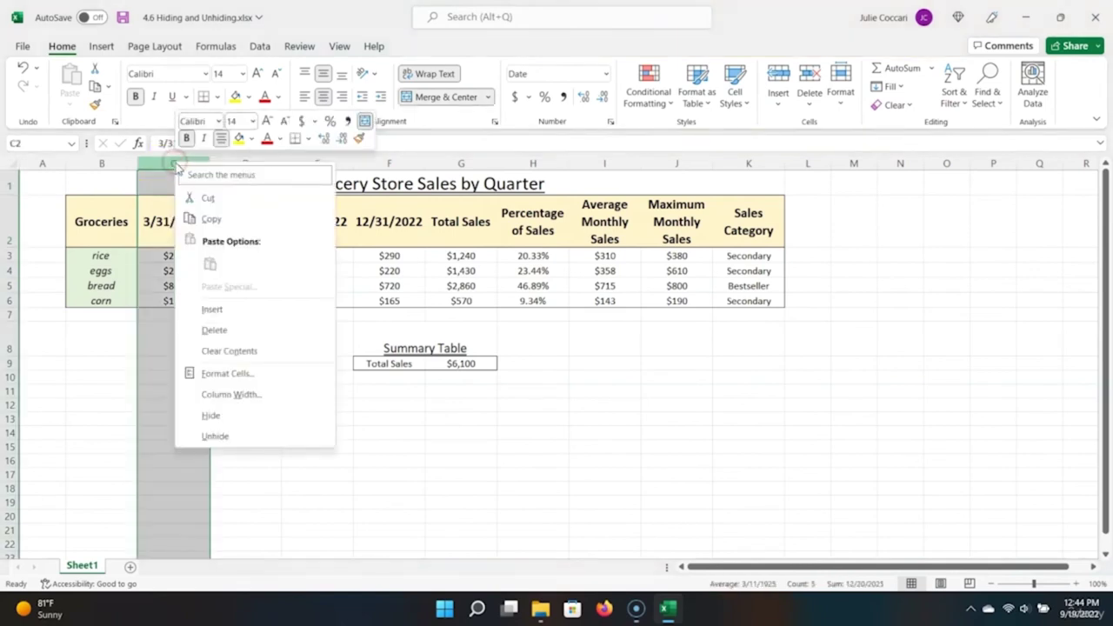
pyautogui.click(241, 414)
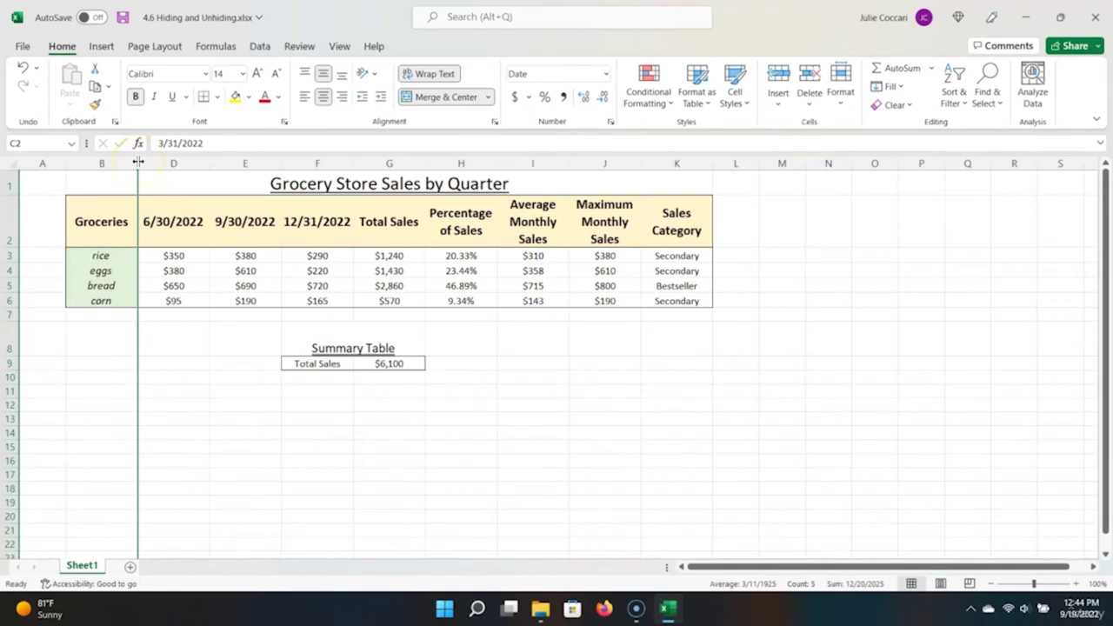
pyautogui.rightClick(137, 161)
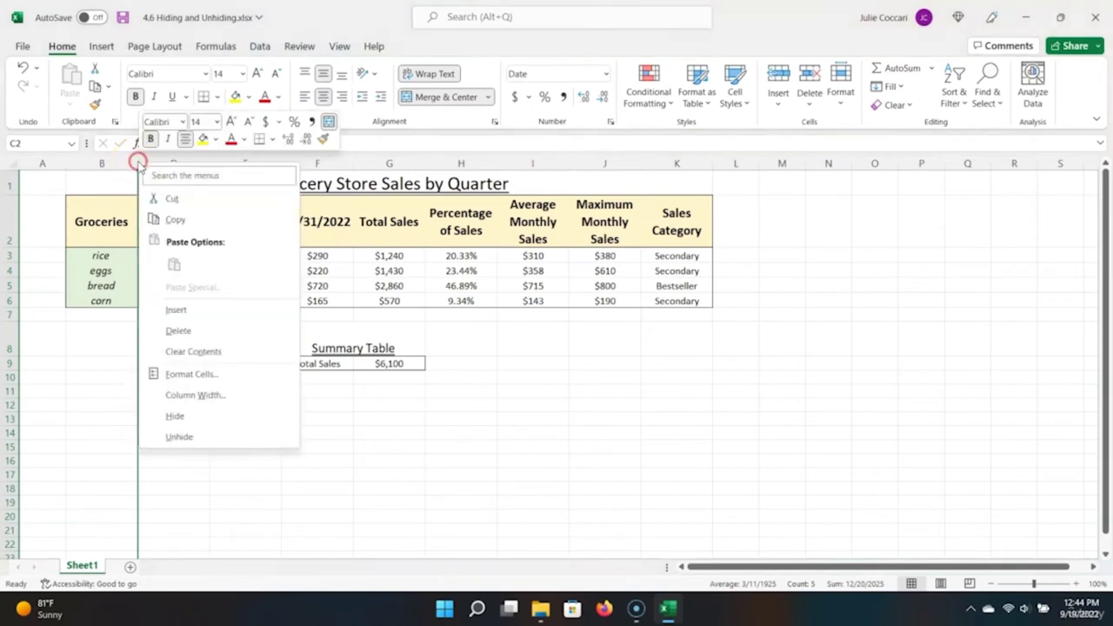
pyautogui.click(198, 436)
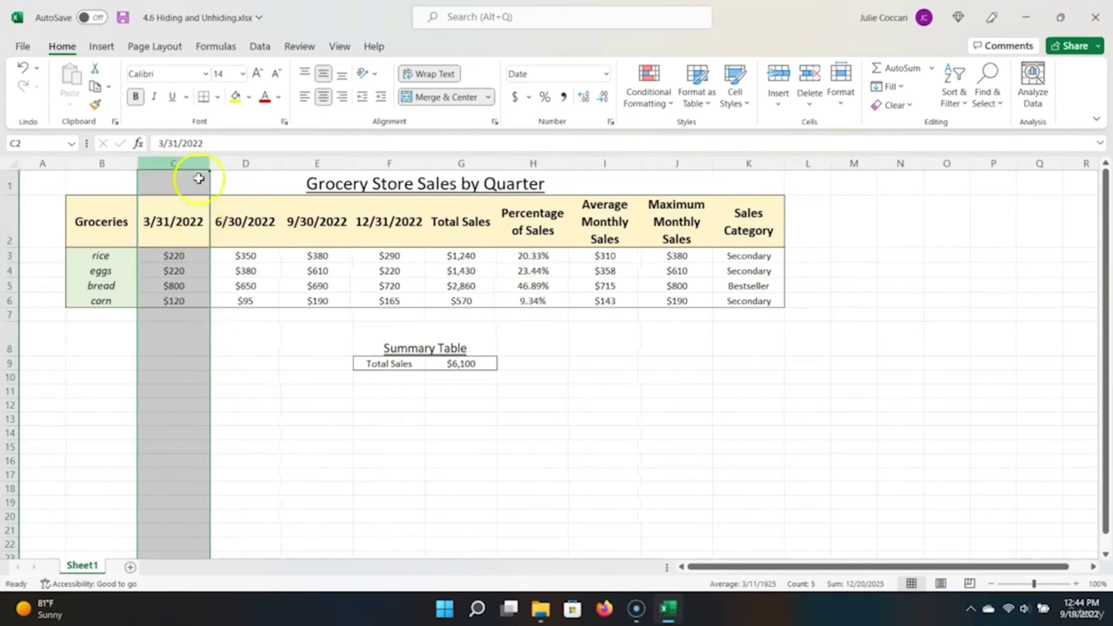
pyautogui.click(186, 231)
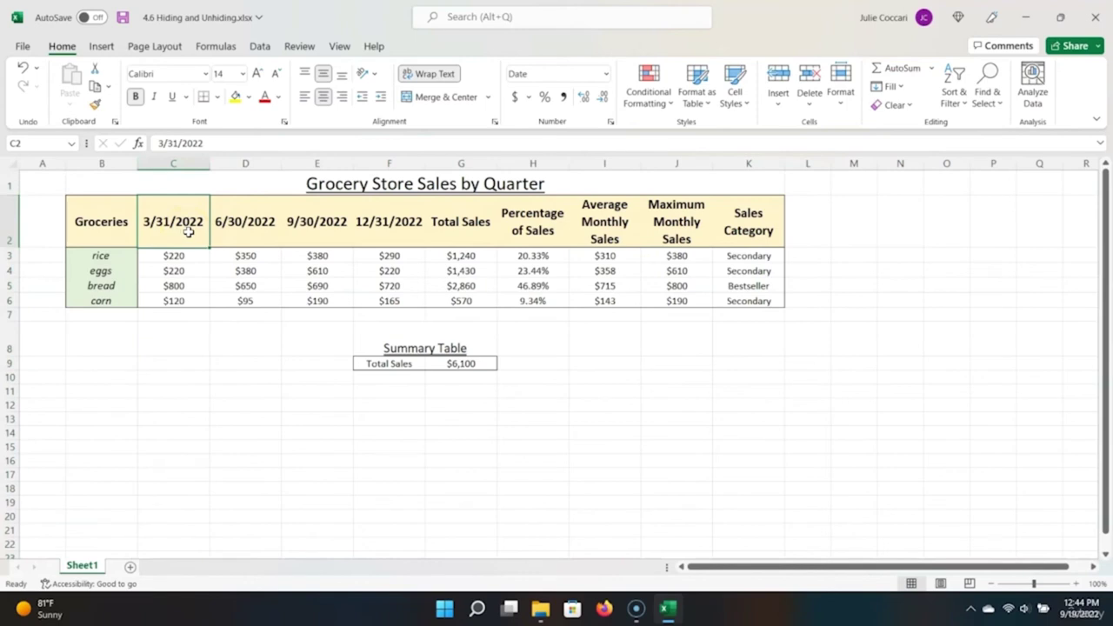
pyautogui.hotkey('ctrl', '0')
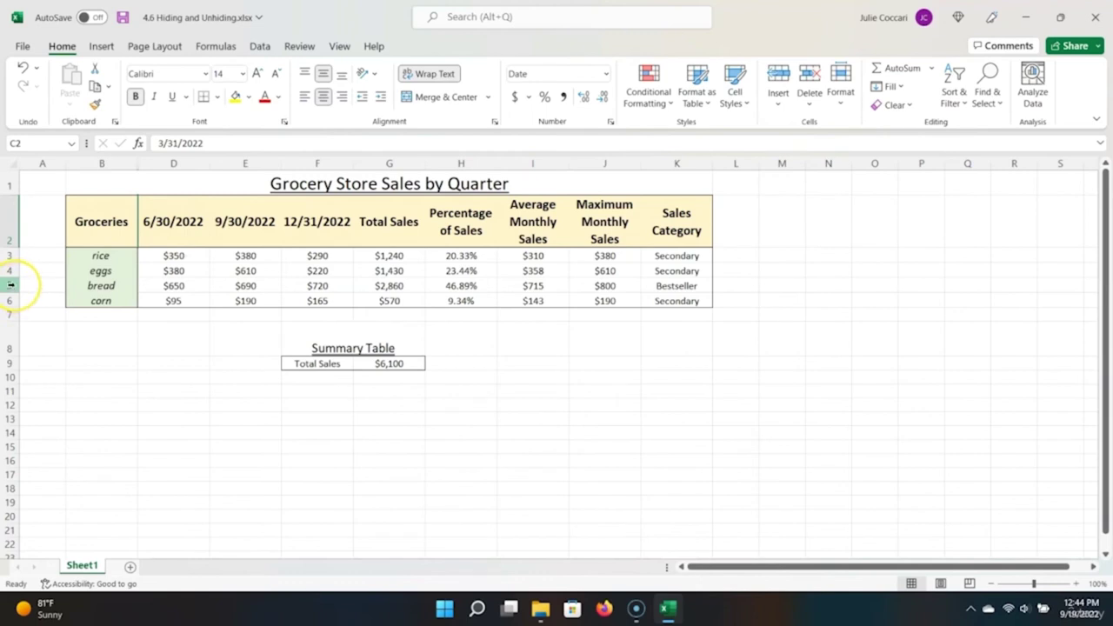
pyautogui.click(11, 286)
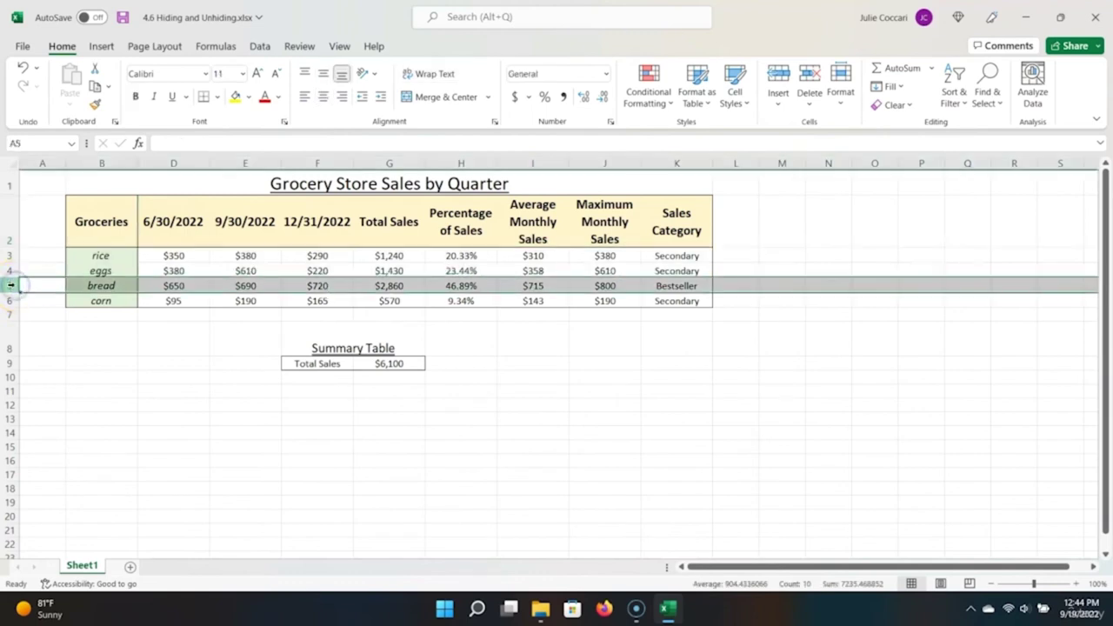
pyautogui.rightClick(11, 285)
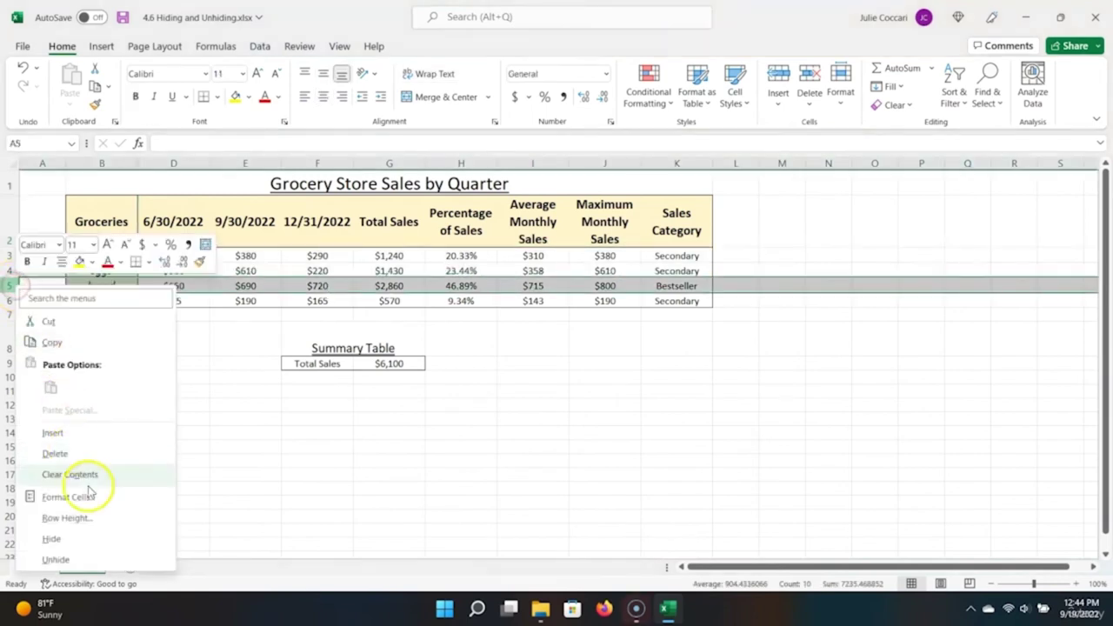
pyautogui.click(91, 543)
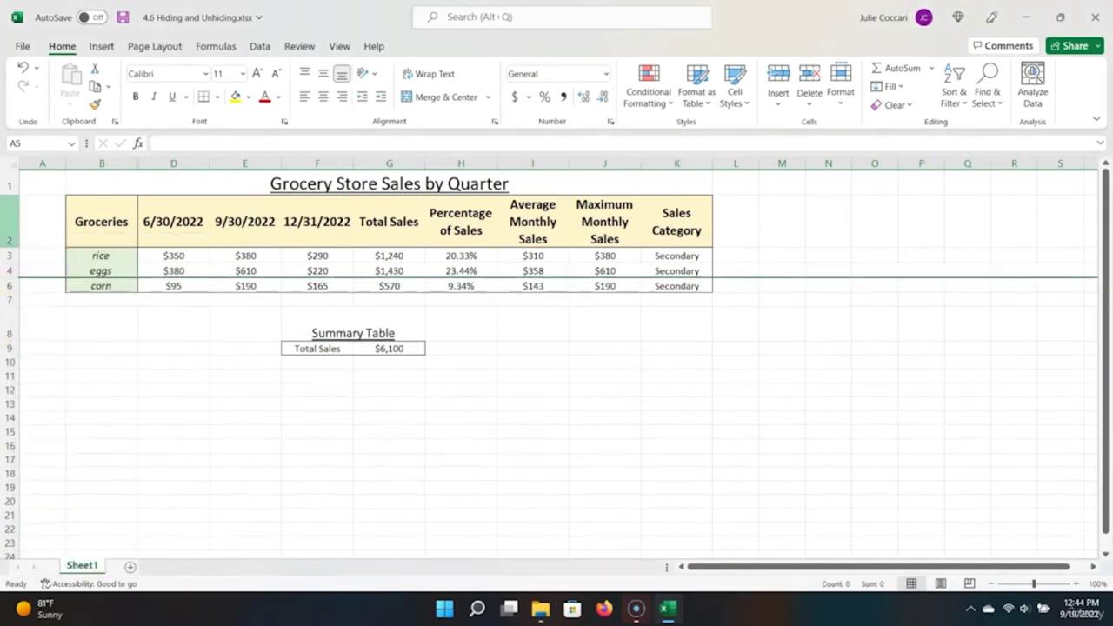
pyautogui.click(10, 271)
pyautogui.rightClick(11, 271)
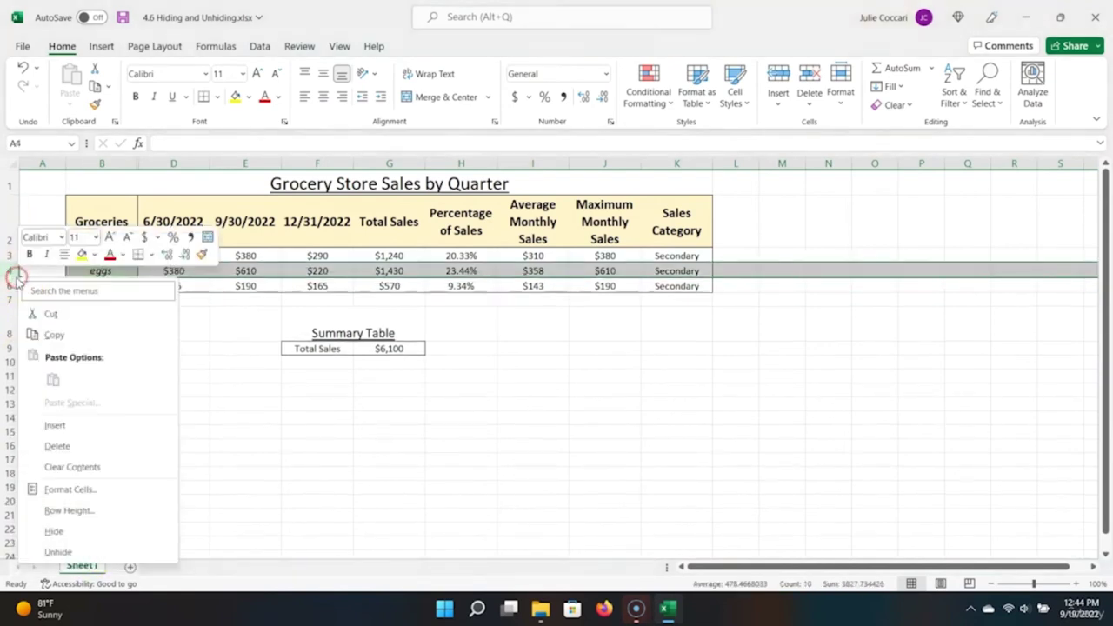
pyautogui.click(145, 552)
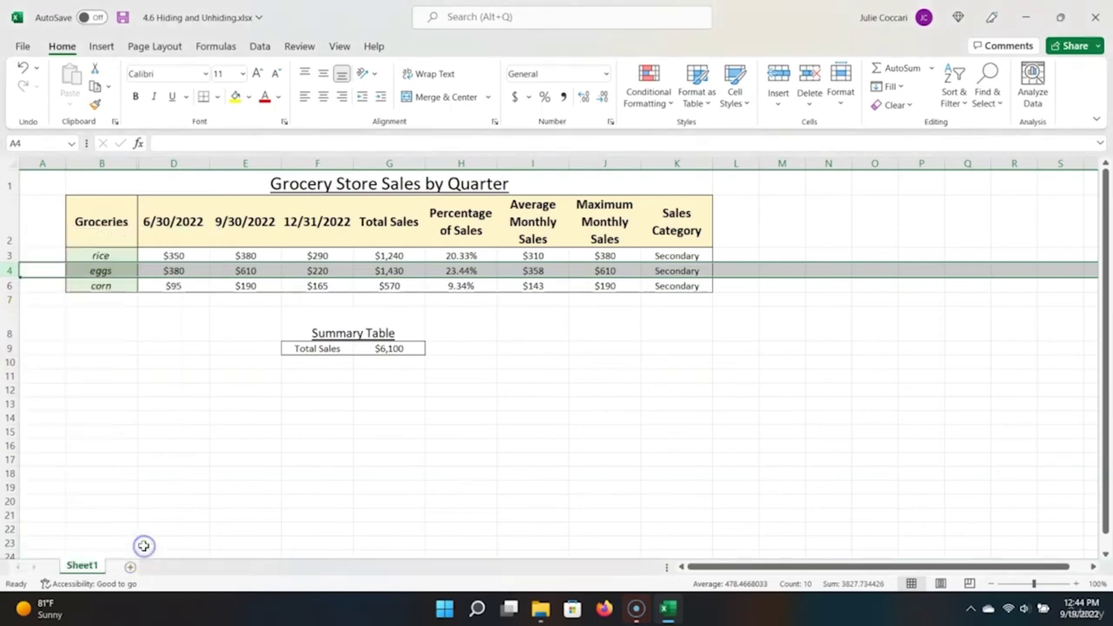
pyautogui.rightClick(15, 277)
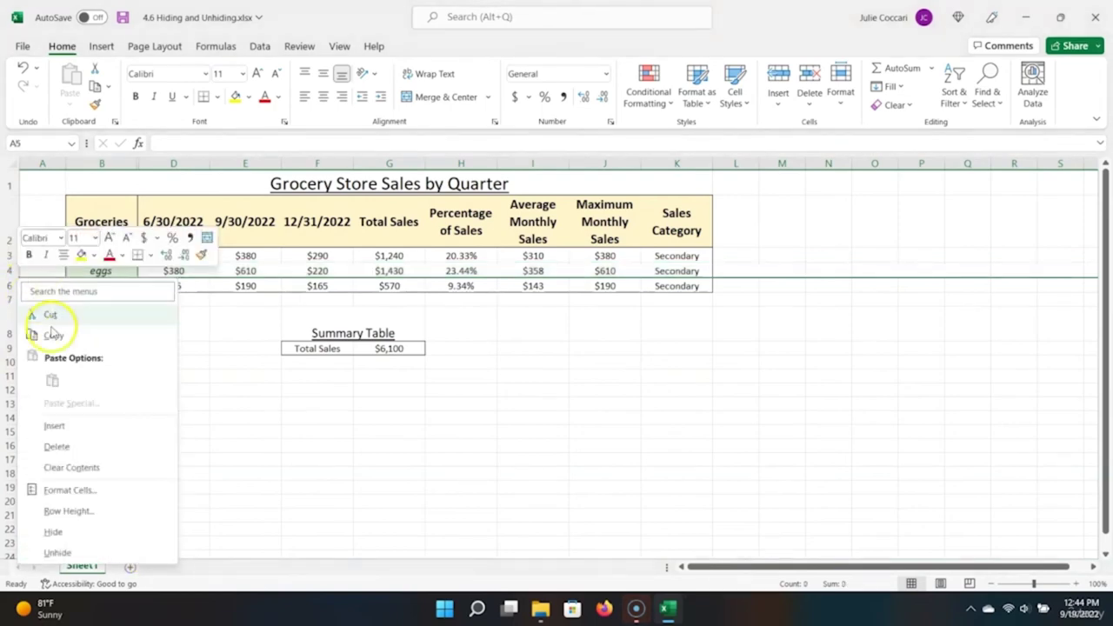
pyautogui.click(78, 553)
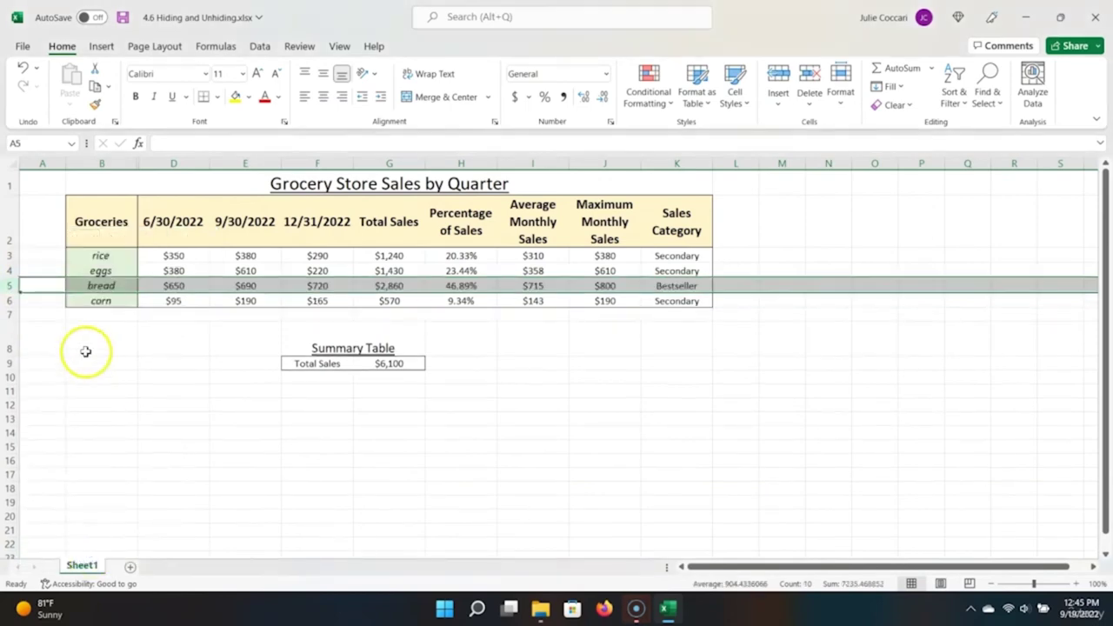
pyautogui.click(102, 281)
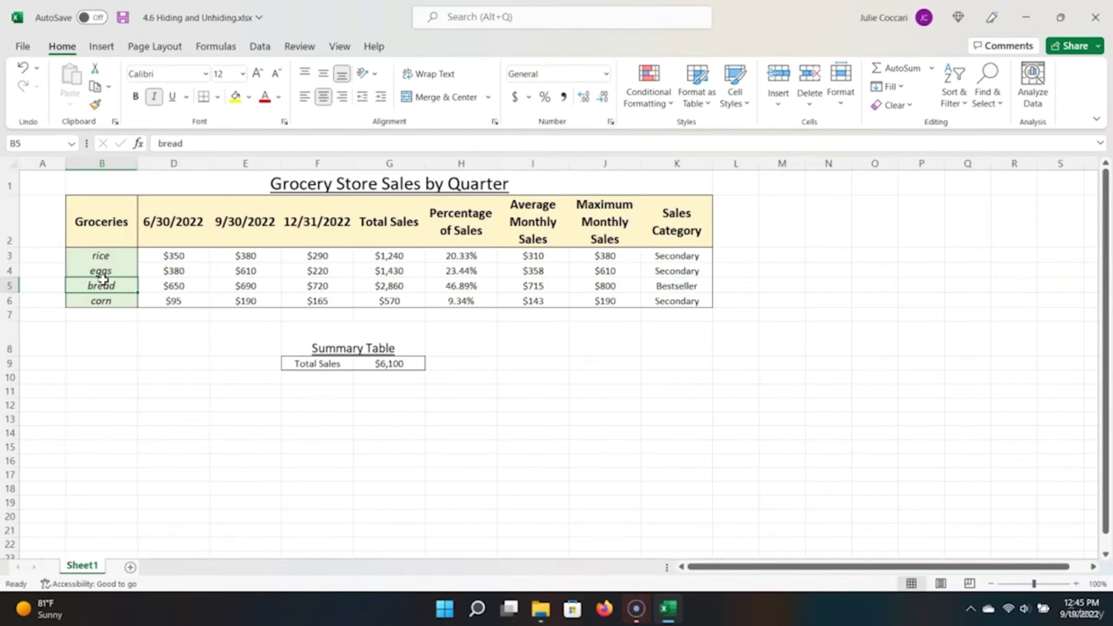
pyautogui.hotkey('ctrl', '9')
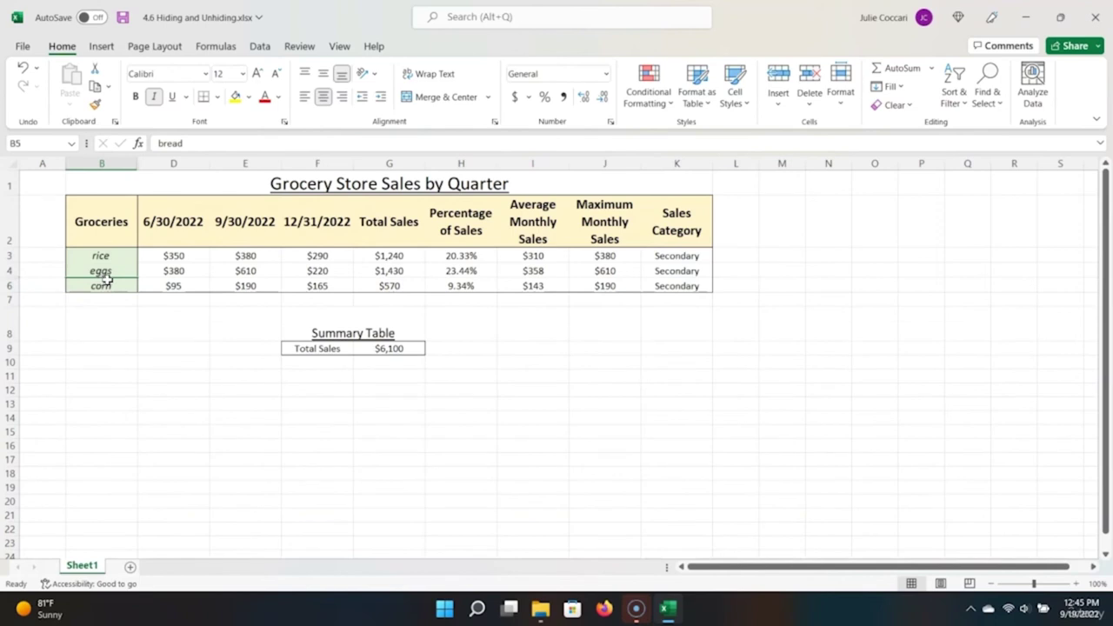
pyautogui.click(109, 256)
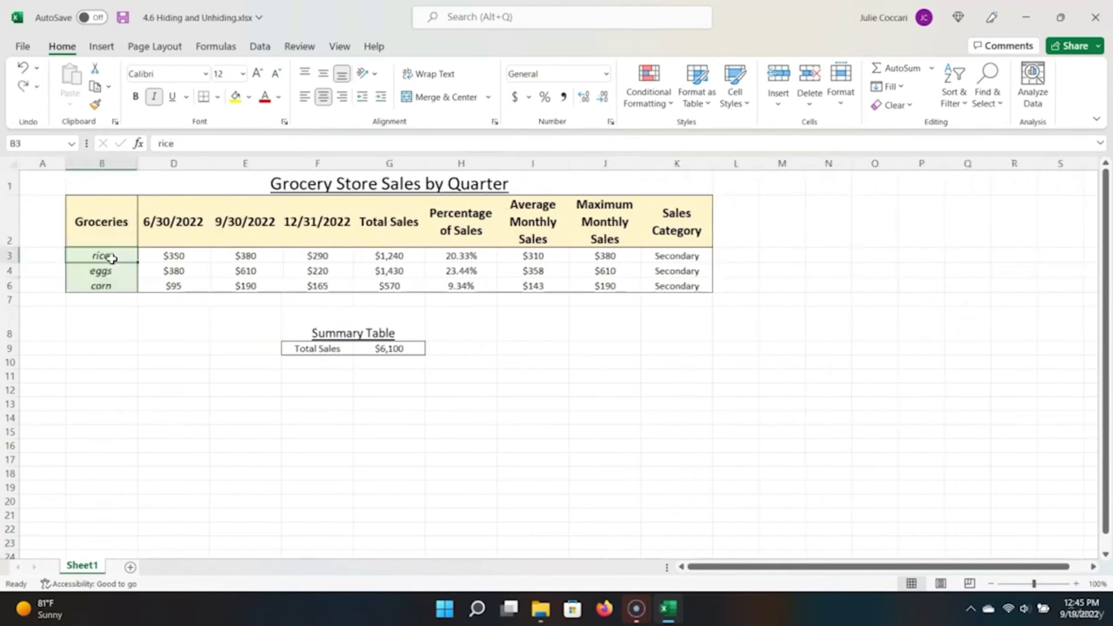
pyautogui.hotkey('ctrl', '9')
pyautogui.click(112, 258)
pyautogui.hotkey('ctrl', '9')
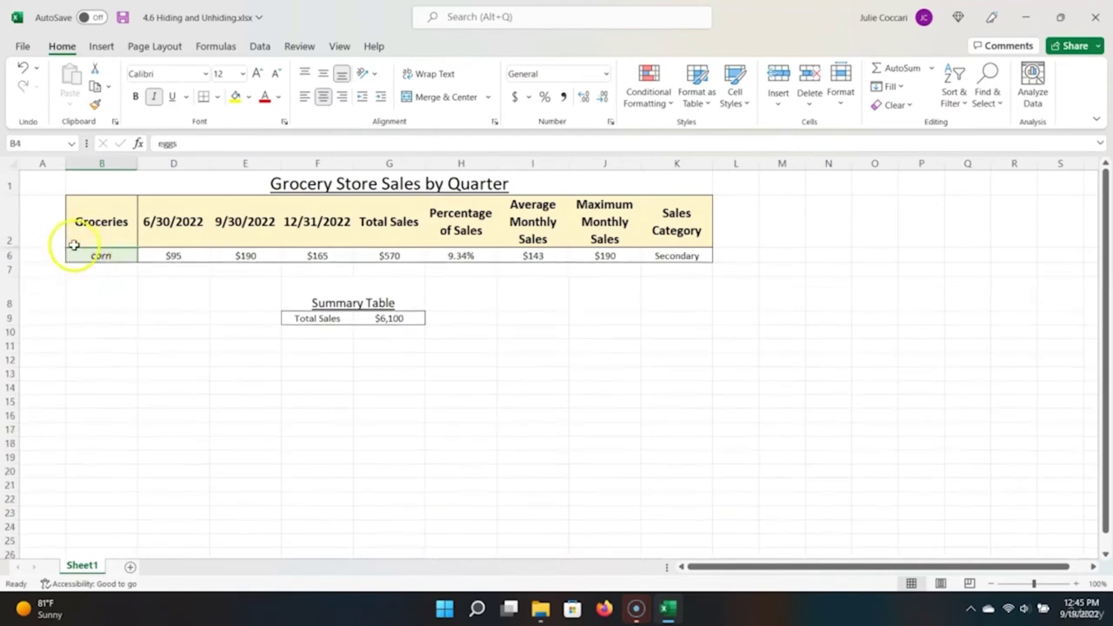
pyautogui.click(74, 245)
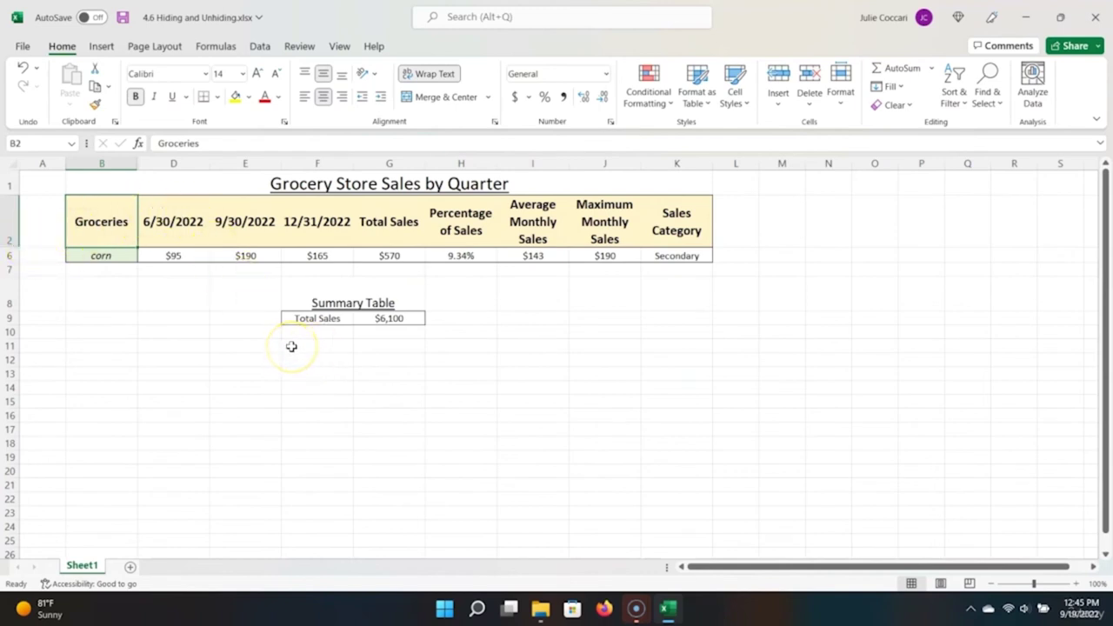
pyautogui.hotkey('ctrl', 'a')
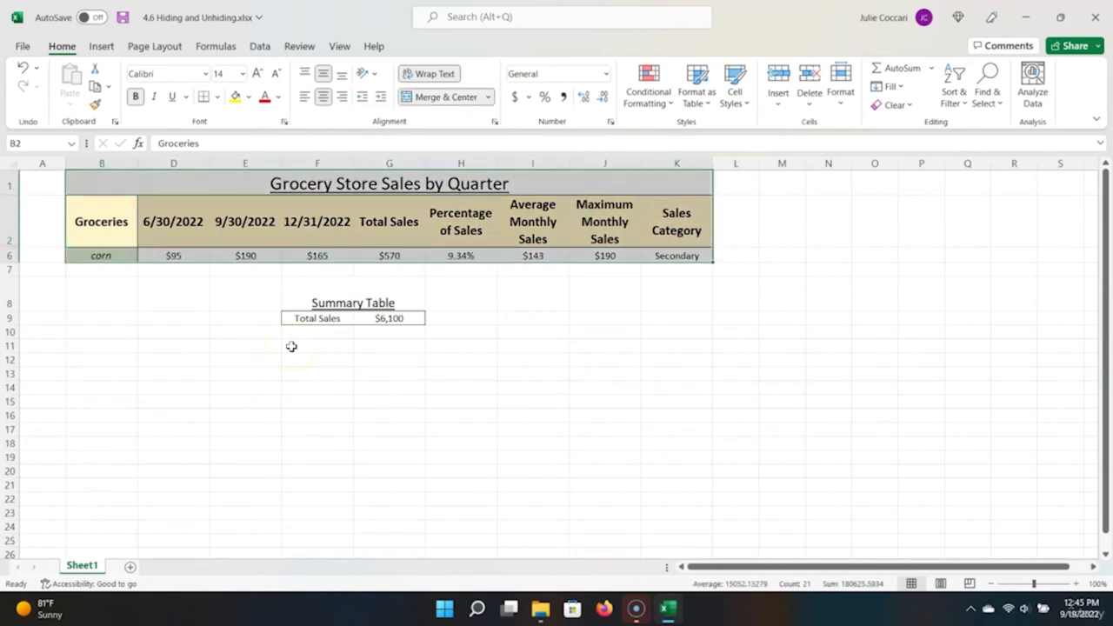
pyautogui.click(845, 97)
pyautogui.click(901, 278)
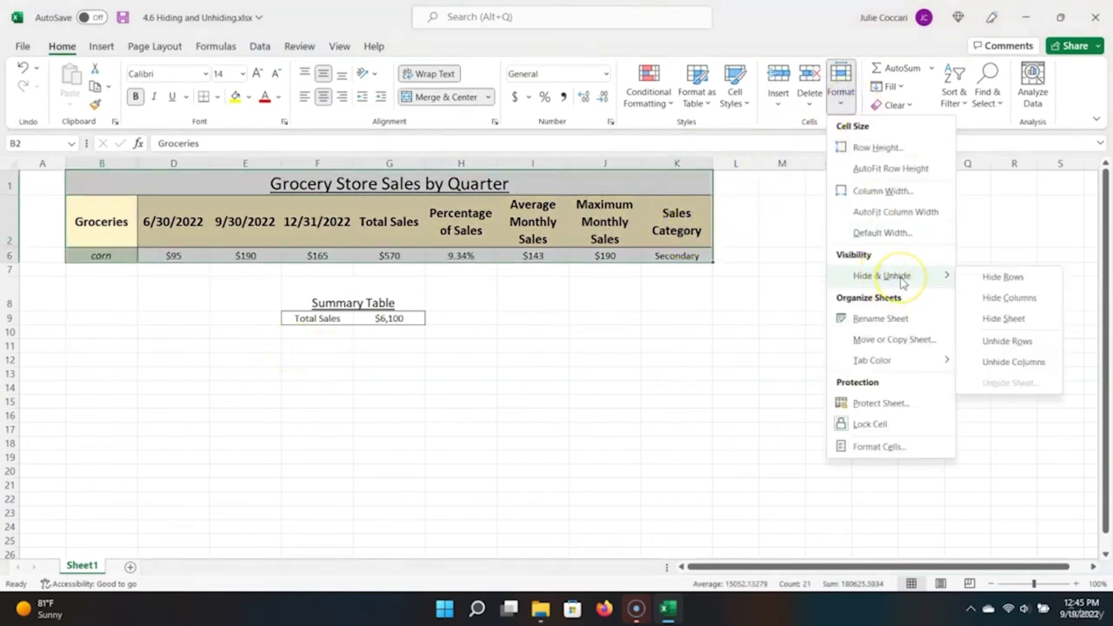
pyautogui.click(1002, 341)
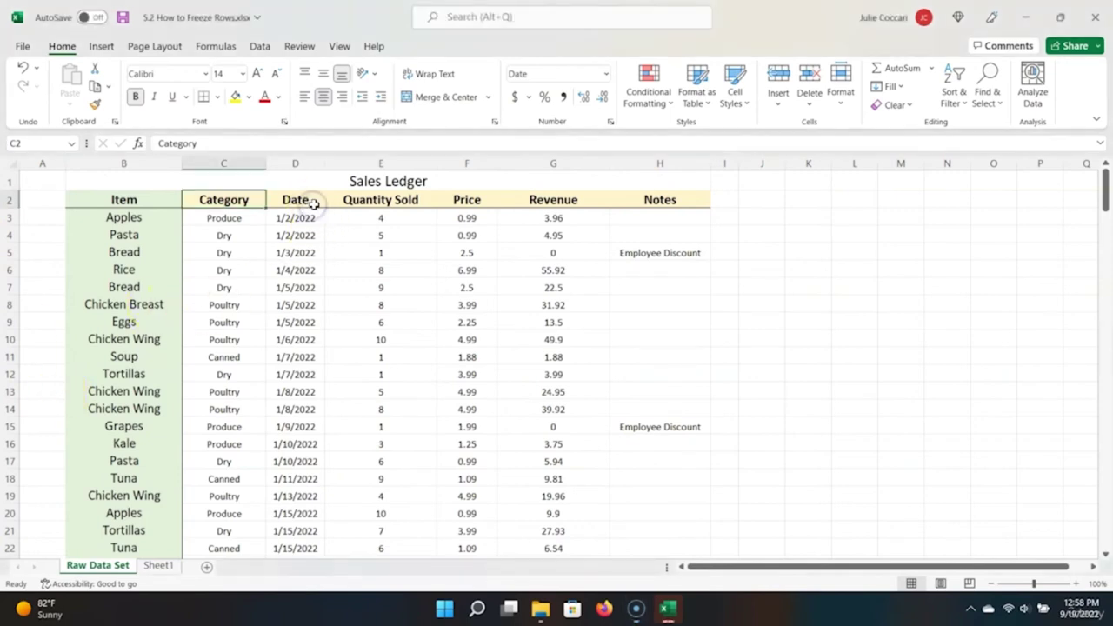
# Step: Inspect the Category, Date, Quantity Sold, Price and Revenue headers and the first Produce entry
pyautogui.click(221, 200)
pyautogui.click(297, 200)
pyautogui.click(415, 200)
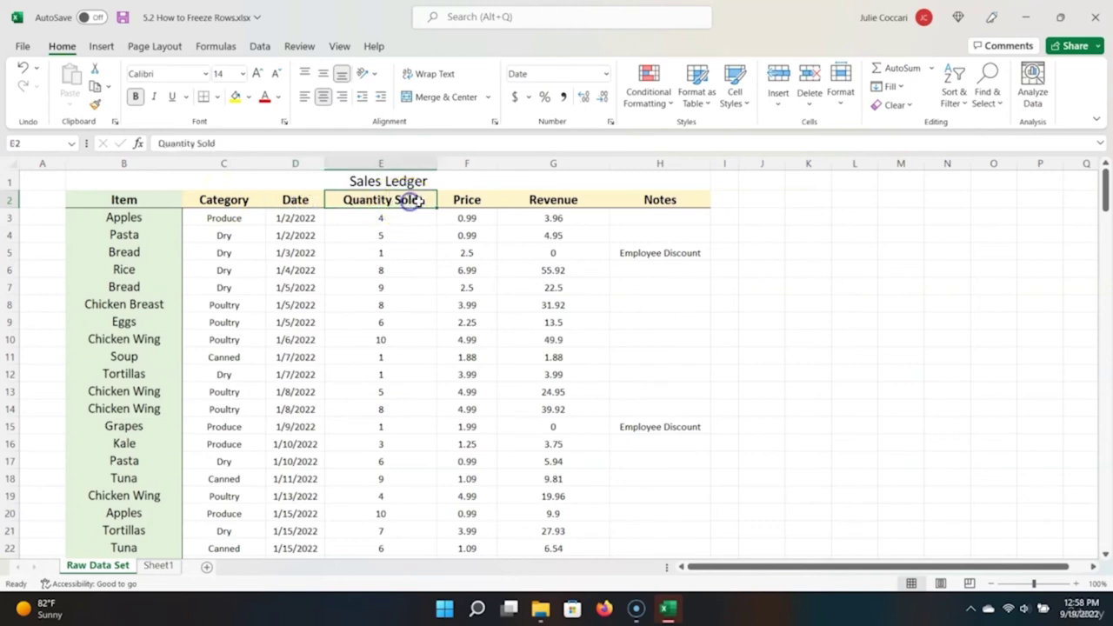
pyautogui.click(488, 201)
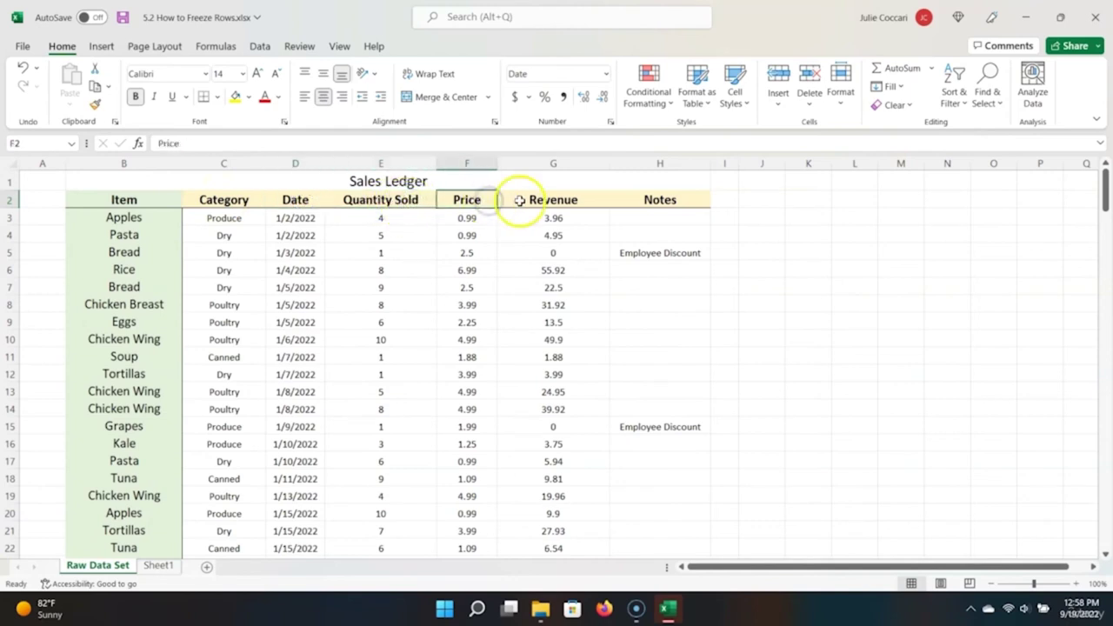
pyautogui.click(521, 200)
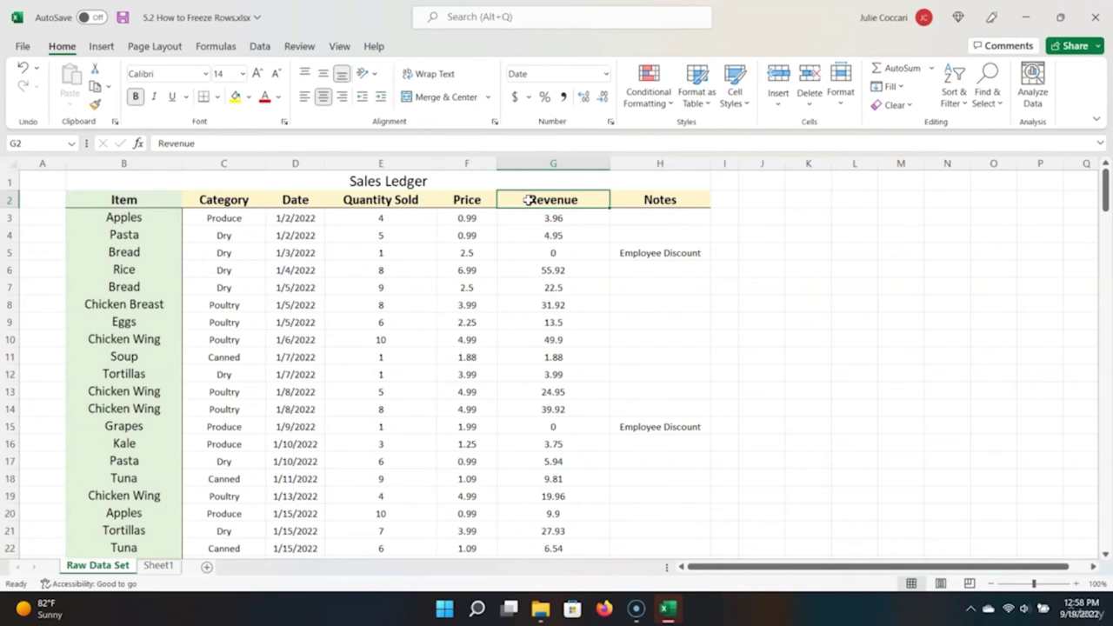
pyautogui.click(522, 187)
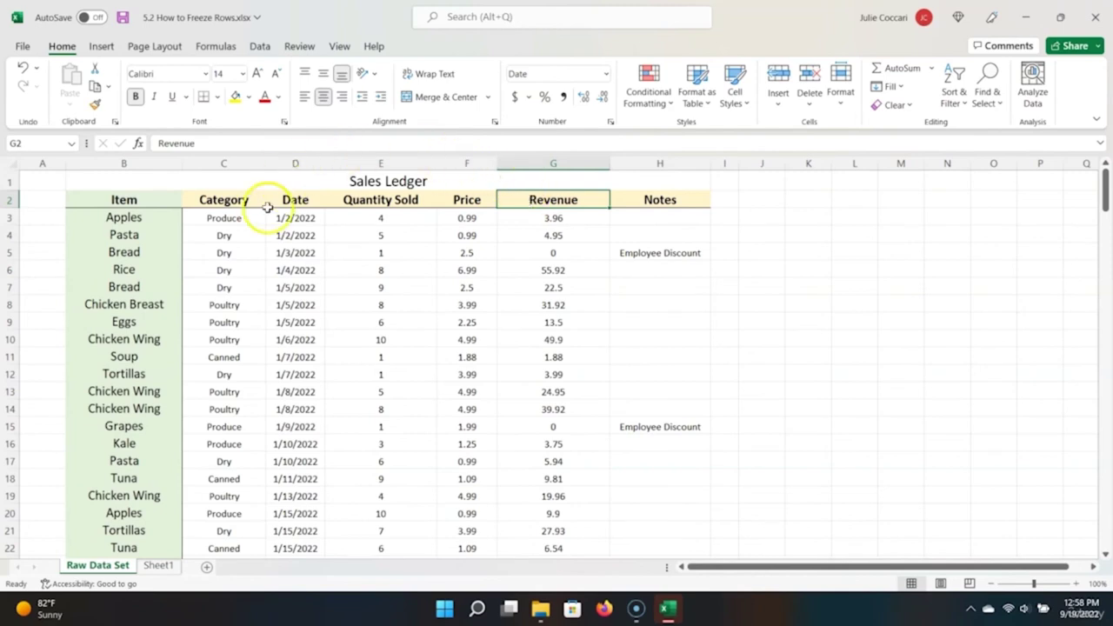
pyautogui.click(227, 219)
pyautogui.click(259, 216)
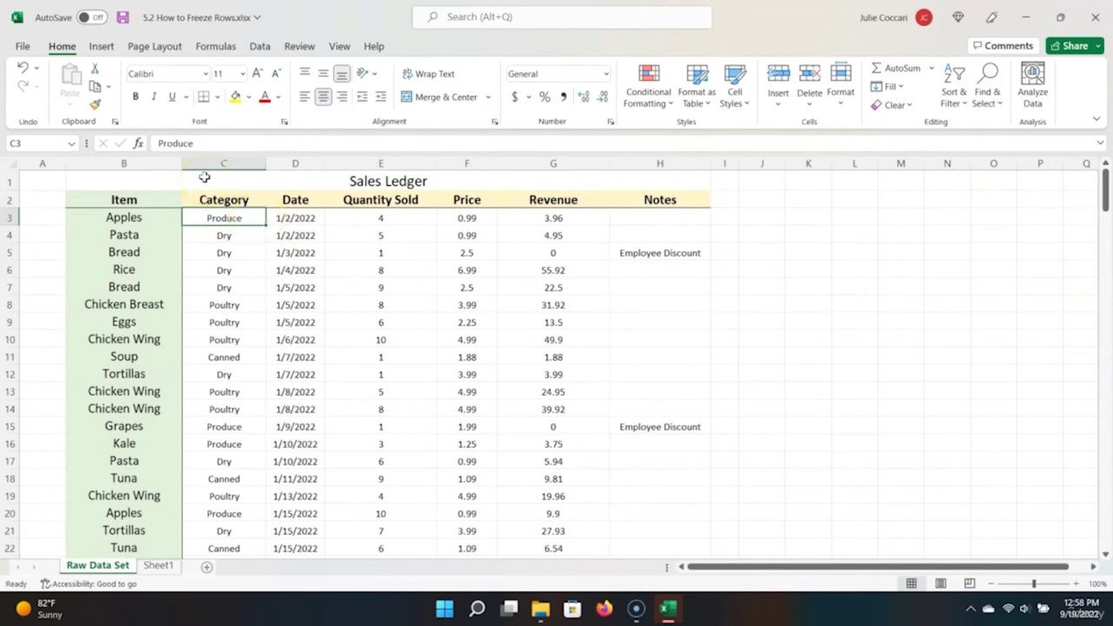
# Step: Scroll down the ledger data to the Quantity Sold value in E29 and back up
pyautogui.scroll(-2, 253, 342)
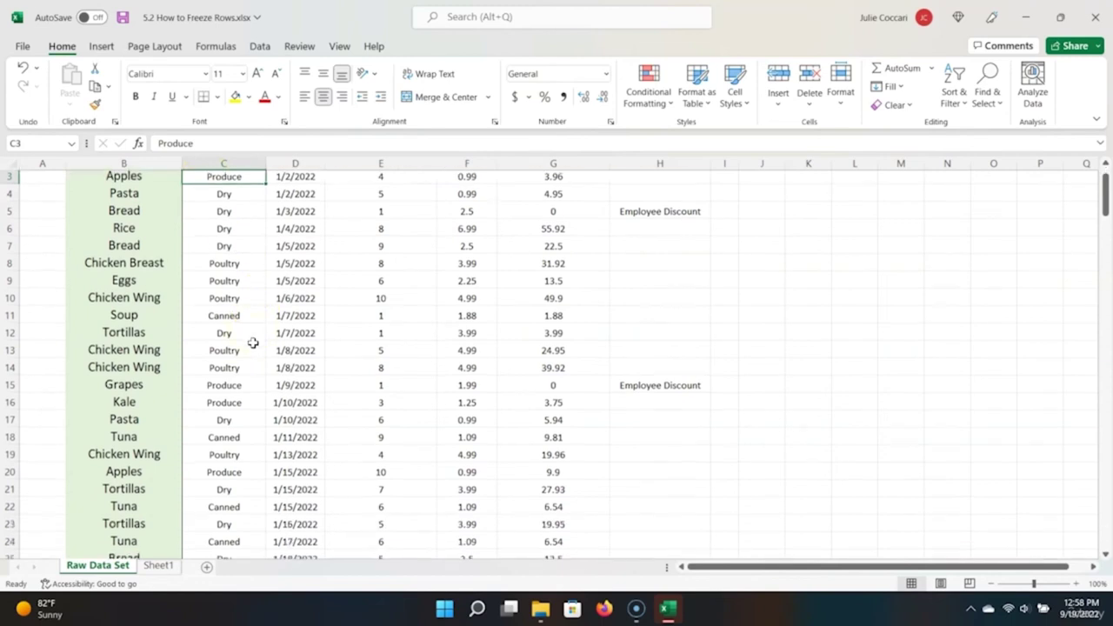
pyautogui.scroll(-2, 252, 339)
pyautogui.scroll(-1, 253, 339)
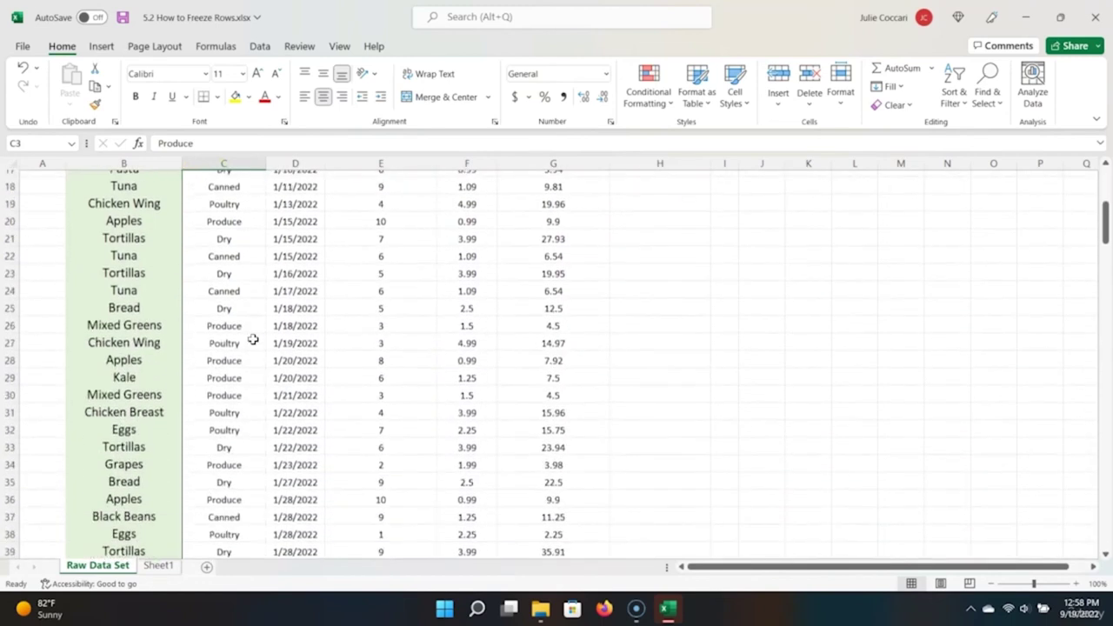
pyautogui.scroll(-1, 254, 337)
pyautogui.scroll(-2, 253, 336)
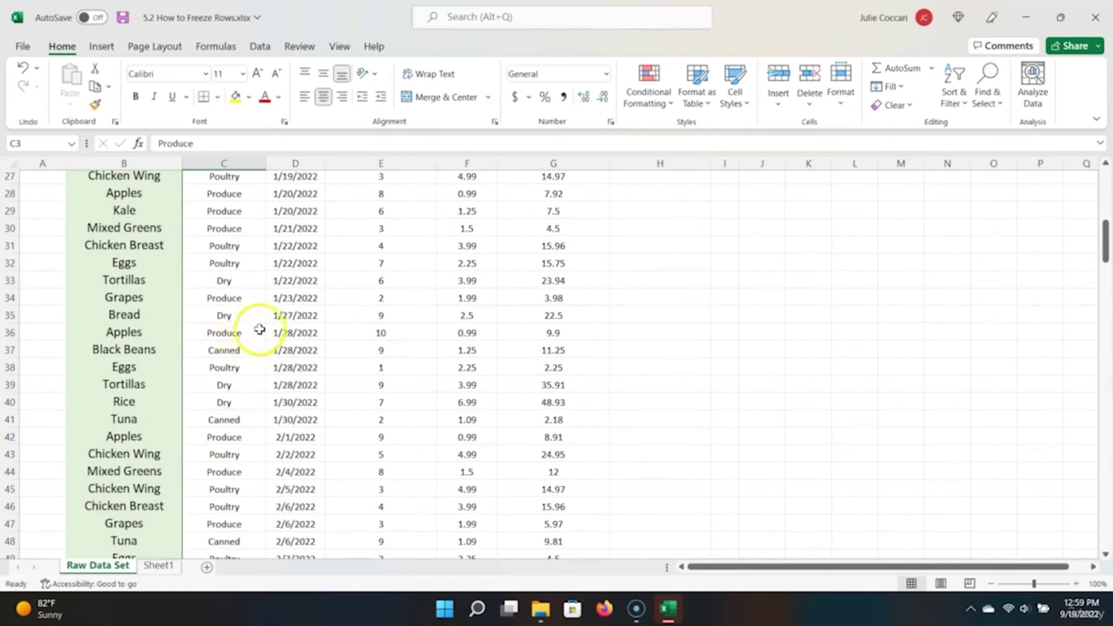
pyautogui.click(397, 210)
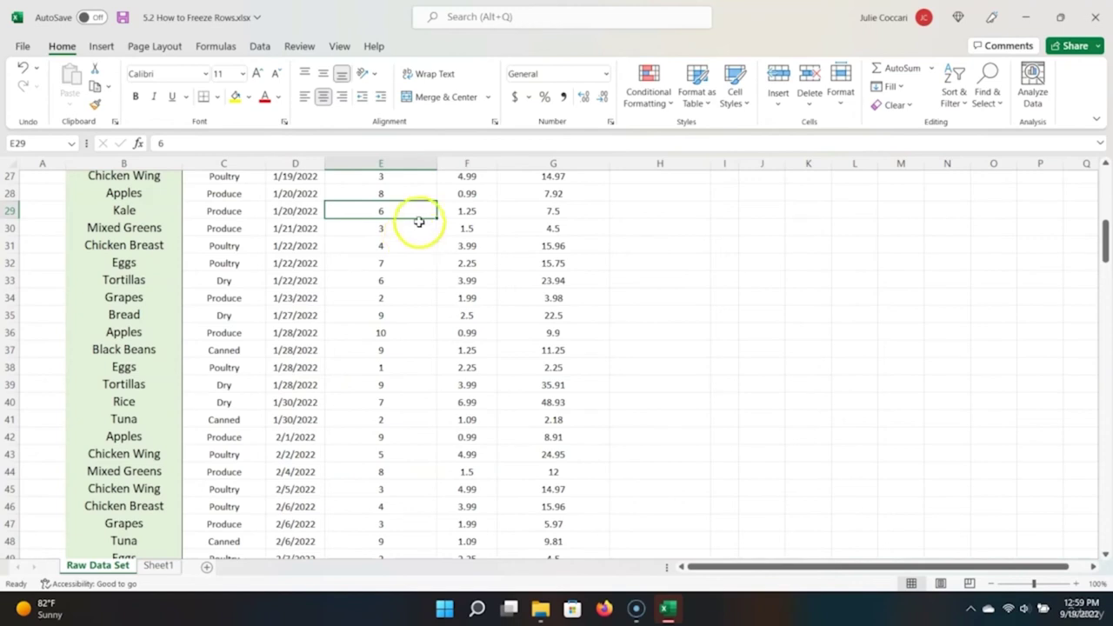
pyautogui.scroll(4, 432, 253)
pyautogui.scroll(5, 436, 255)
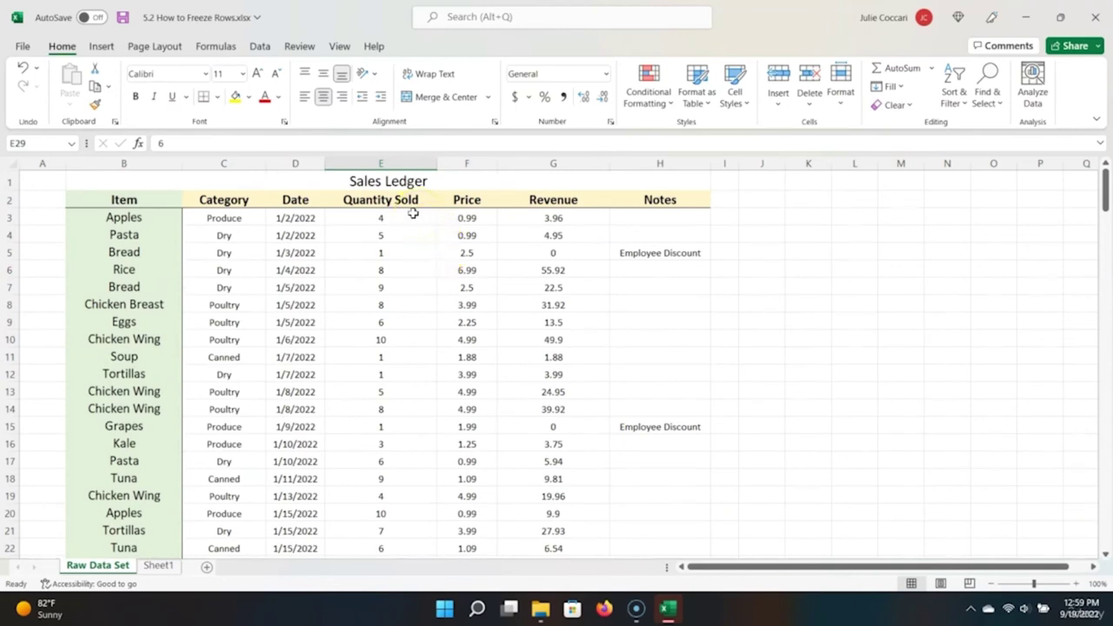
# Step: Freeze the Sales Ledger title and header rows above row 3
pyautogui.click(192, 200)
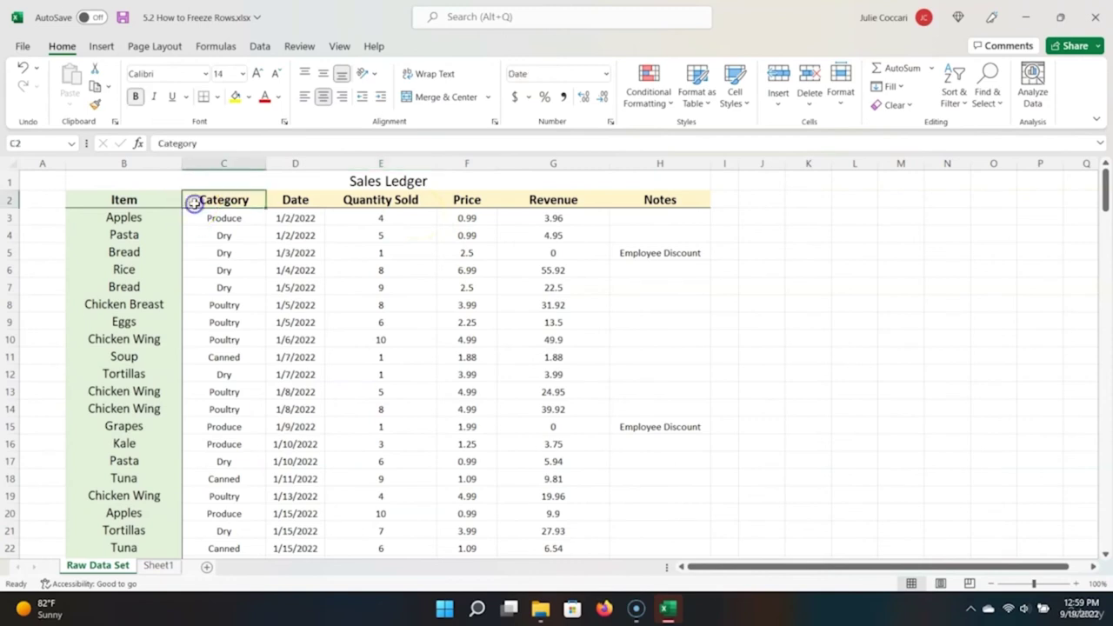
pyautogui.click(13, 183)
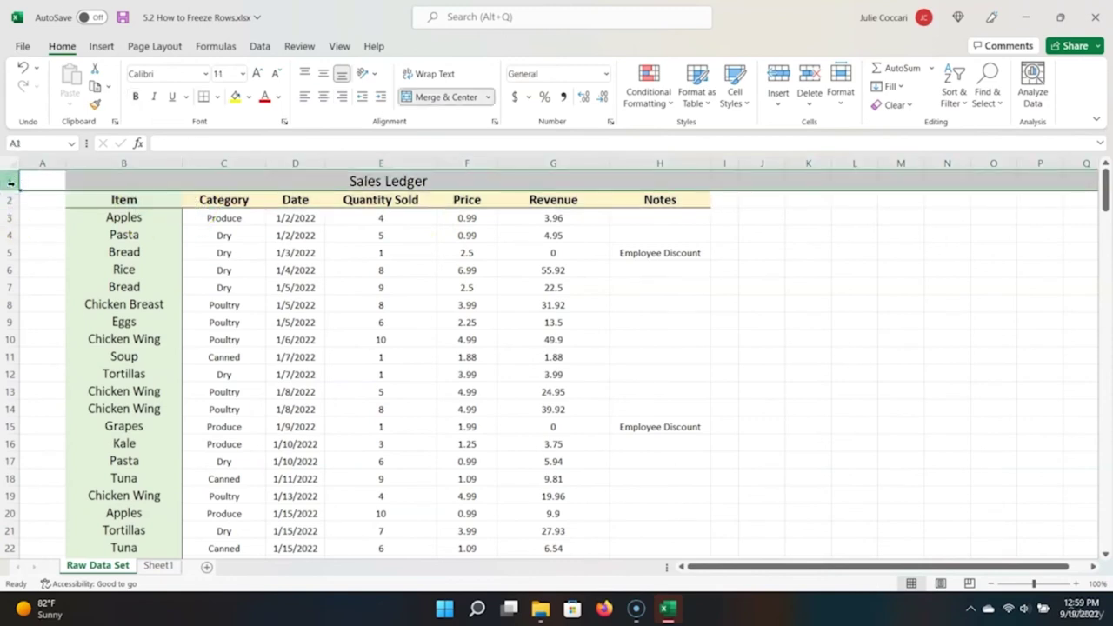
pyautogui.click(125, 219)
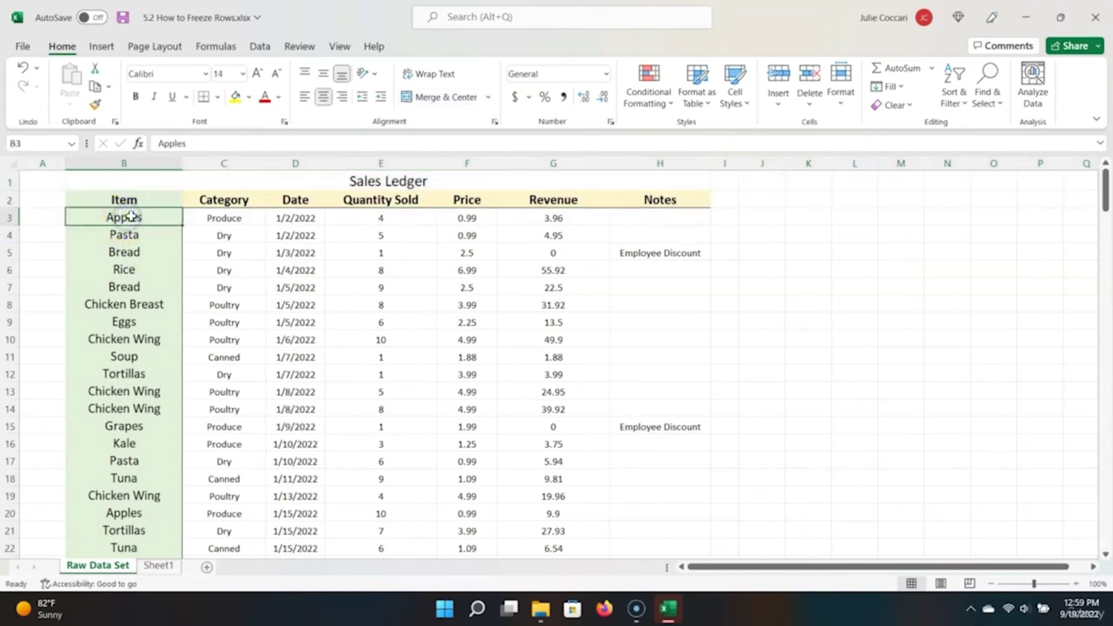
pyautogui.click(10, 219)
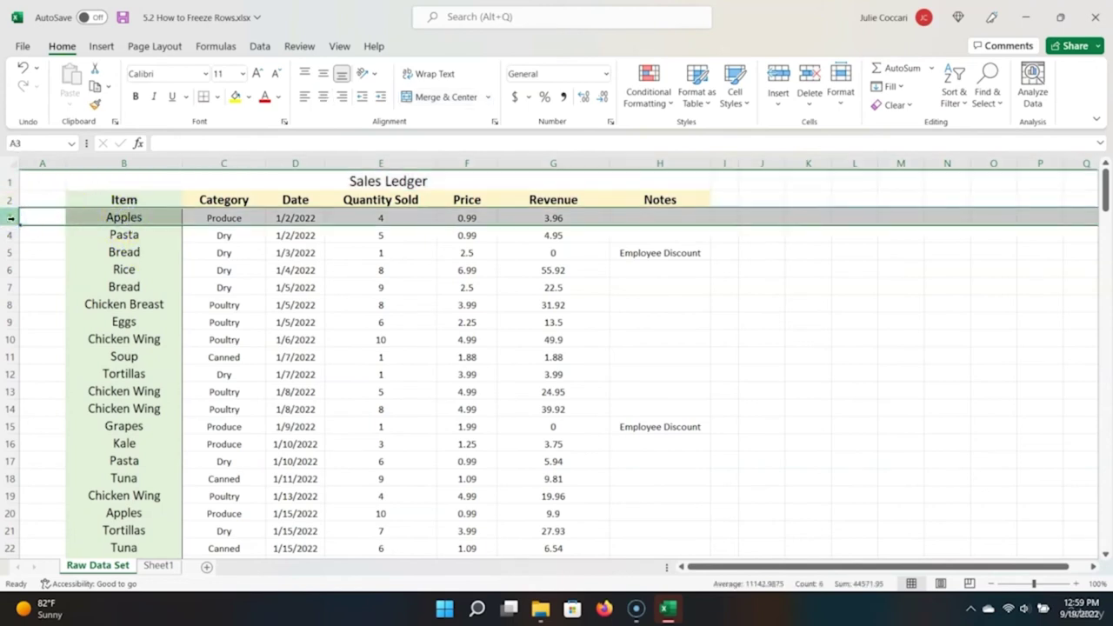
pyautogui.click(14, 209)
pyautogui.click(336, 49)
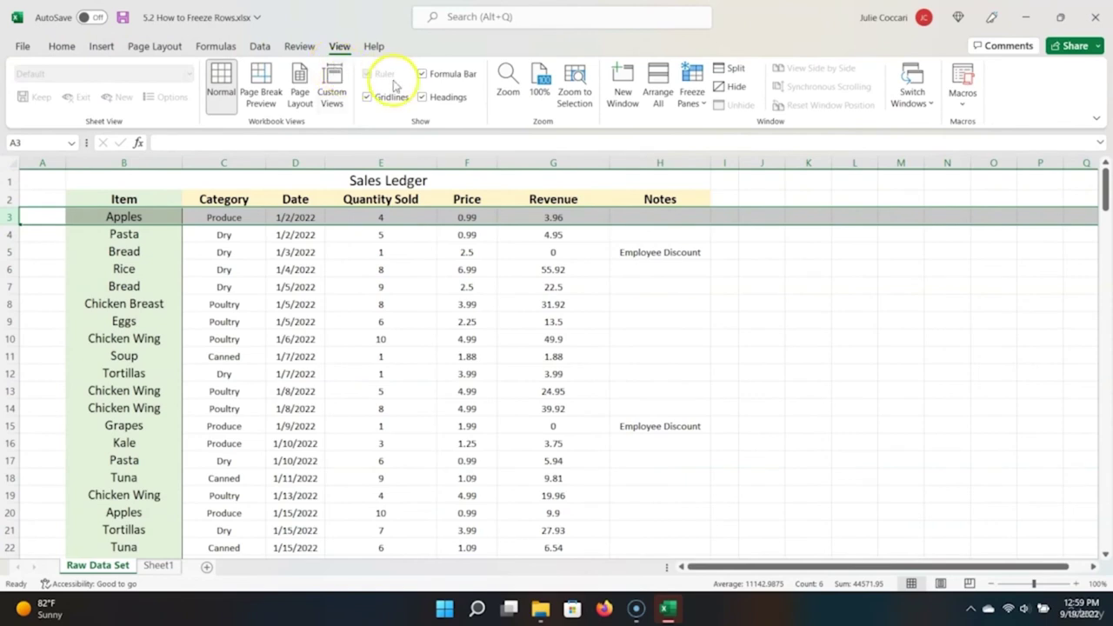
pyautogui.click(691, 95)
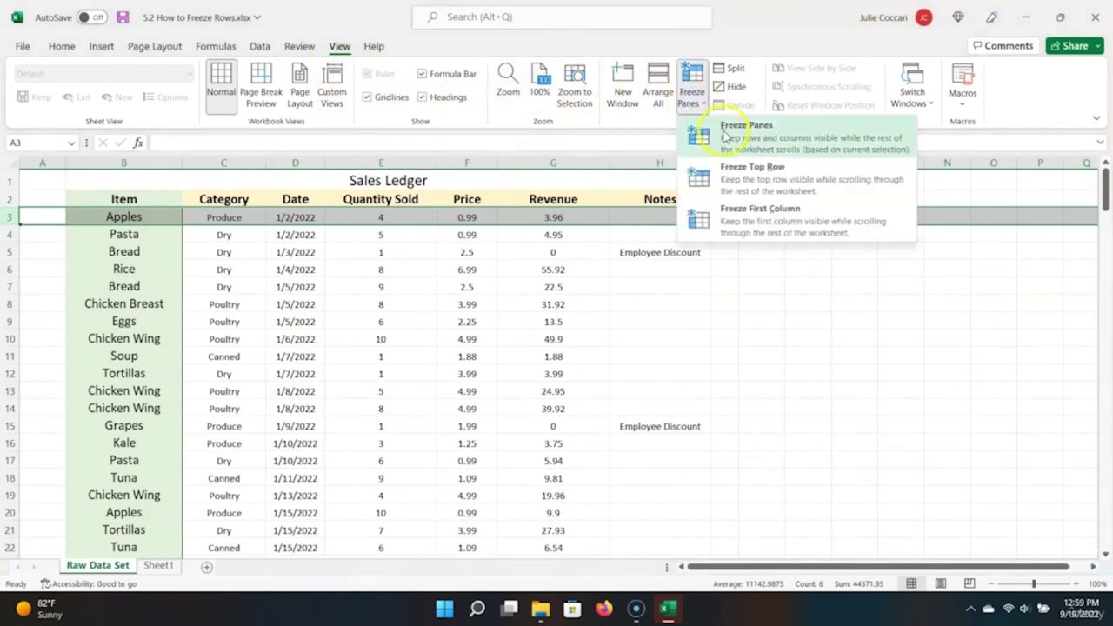
pyautogui.click(725, 137)
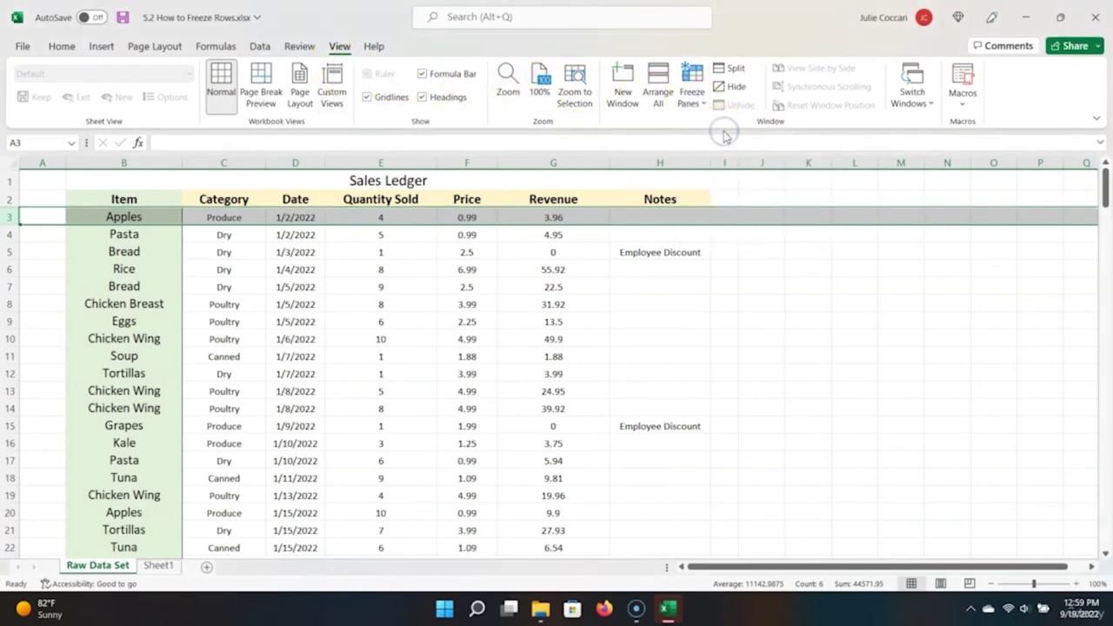
# Step: Scroll the ledger to check the frozen headers, then switch to the 5.3 How to Sort Lists workbook
pyautogui.scroll(-1, 413, 404)
pyautogui.scroll(-2, 417, 395)
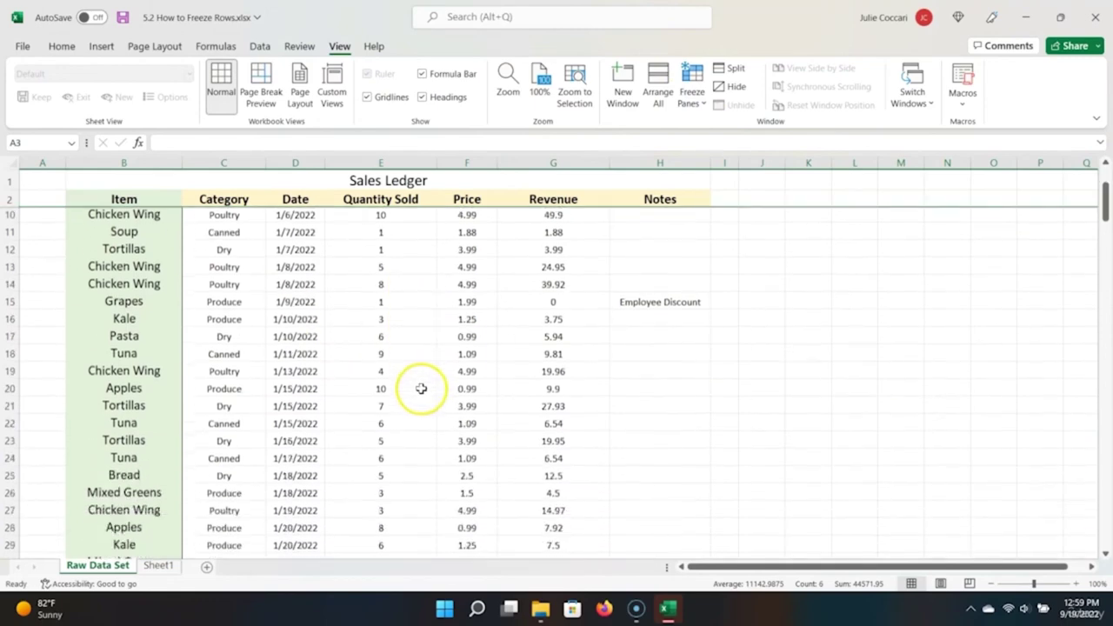
pyautogui.scroll(-2, 421, 389)
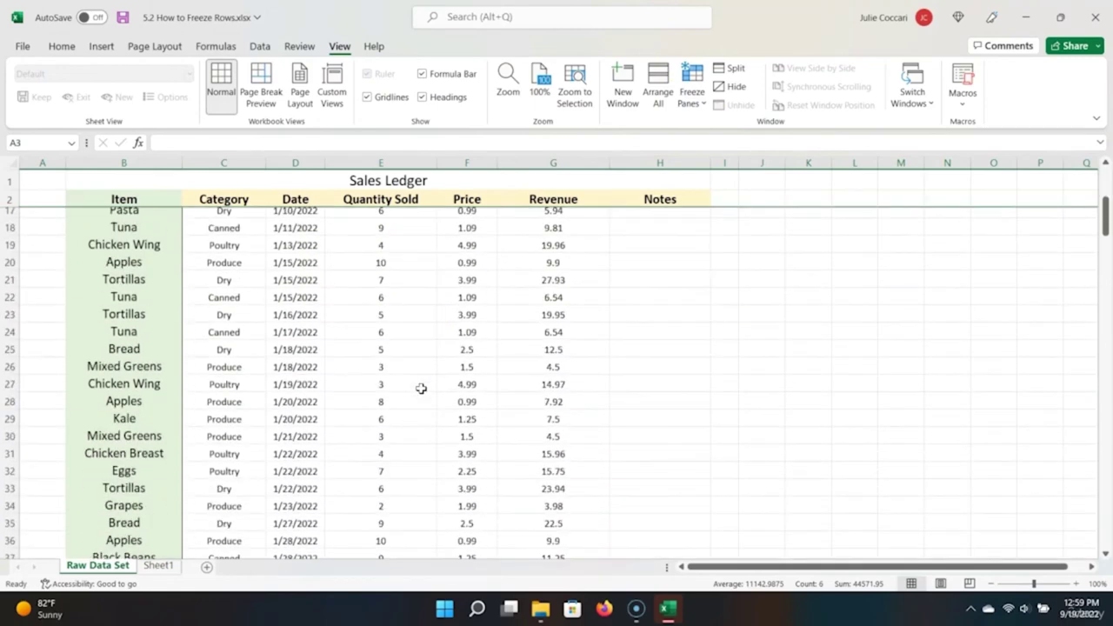
pyautogui.scroll(3, 421, 389)
pyautogui.scroll(-3, 421, 389)
pyautogui.scroll(-3, 421, 389)
pyautogui.scroll(-1, 420, 386)
pyautogui.scroll(-3, 418, 384)
pyautogui.scroll(-3, 415, 384)
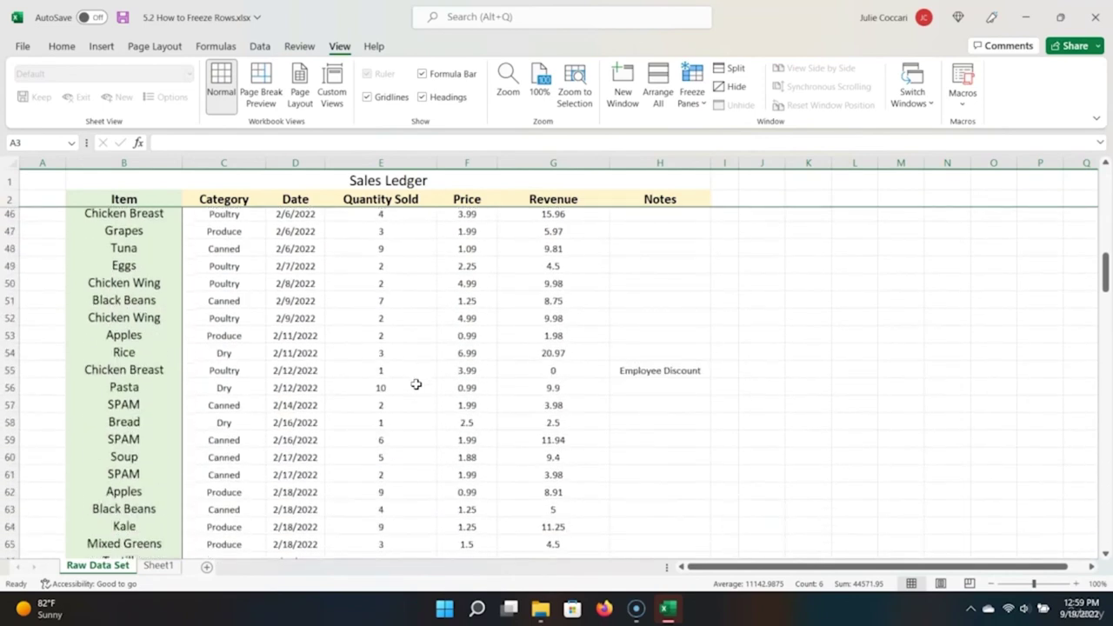
pyautogui.click(388, 394)
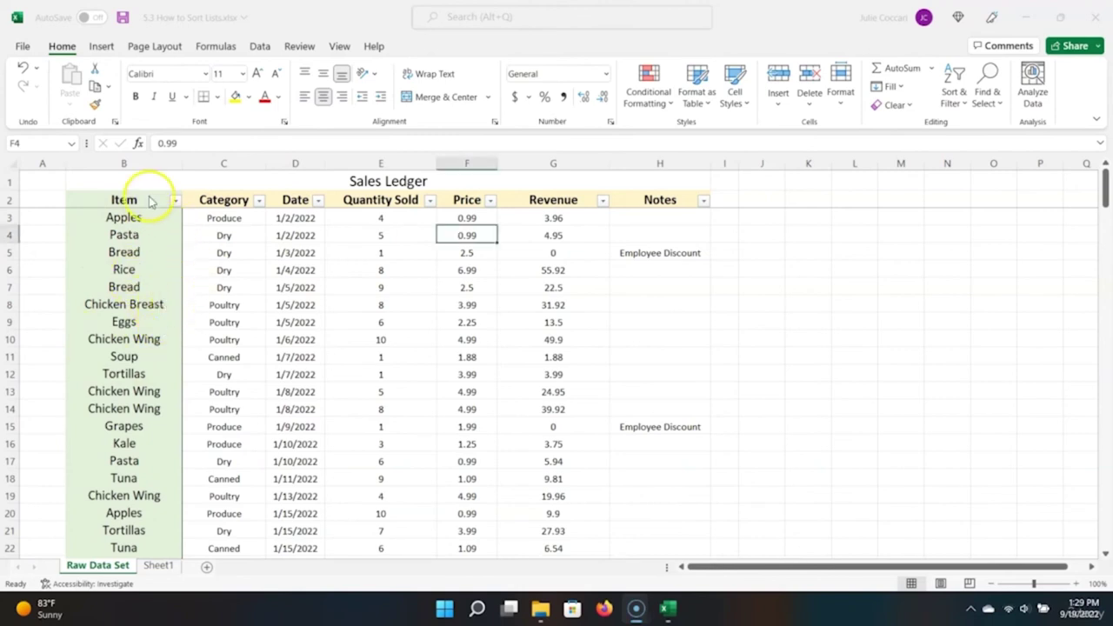
# Step: Toggle filtering off on the header row B2:H2 so only plain headings remain
pyautogui.moveTo(150, 199); pyautogui.dragTo(487, 200)
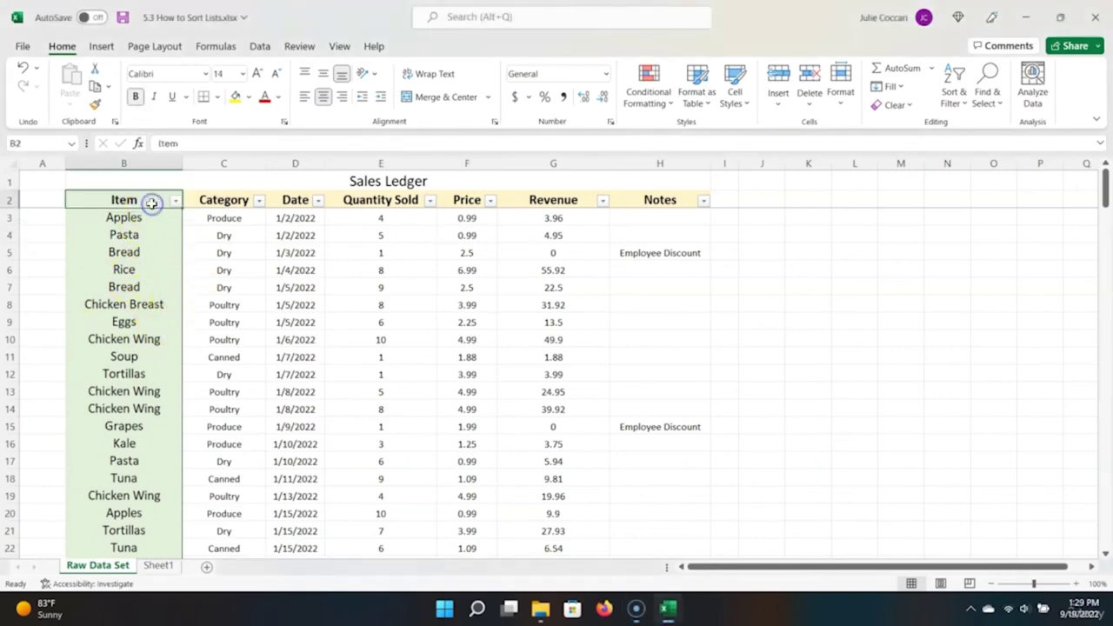
pyautogui.hotkey('alt', 'h')
pyautogui.press('s')
pyautogui.press('f')
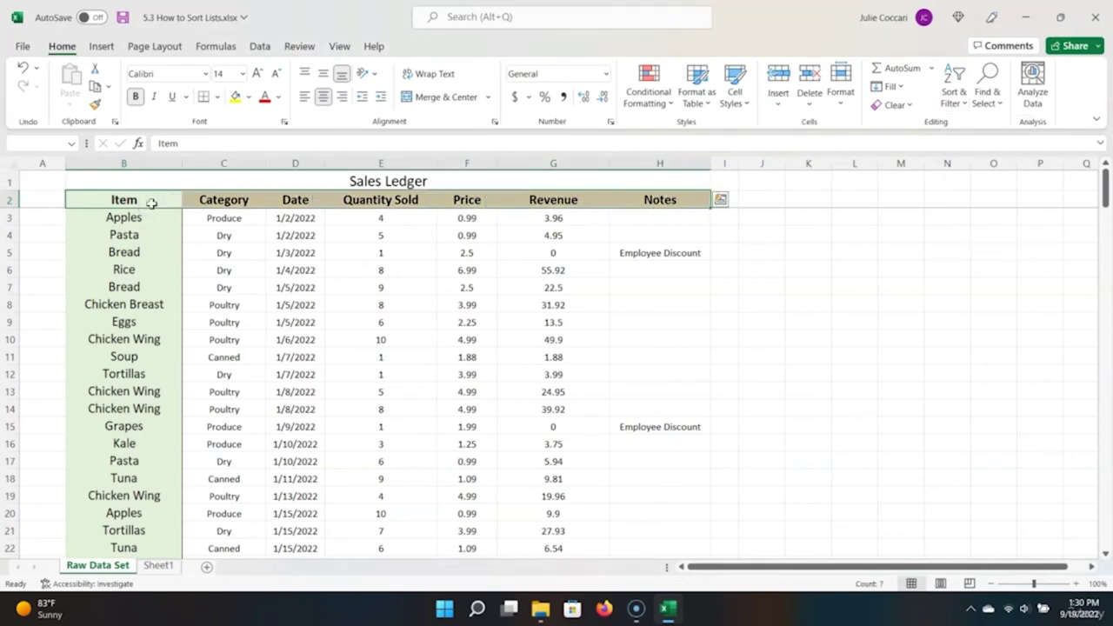
pyautogui.click(151, 201)
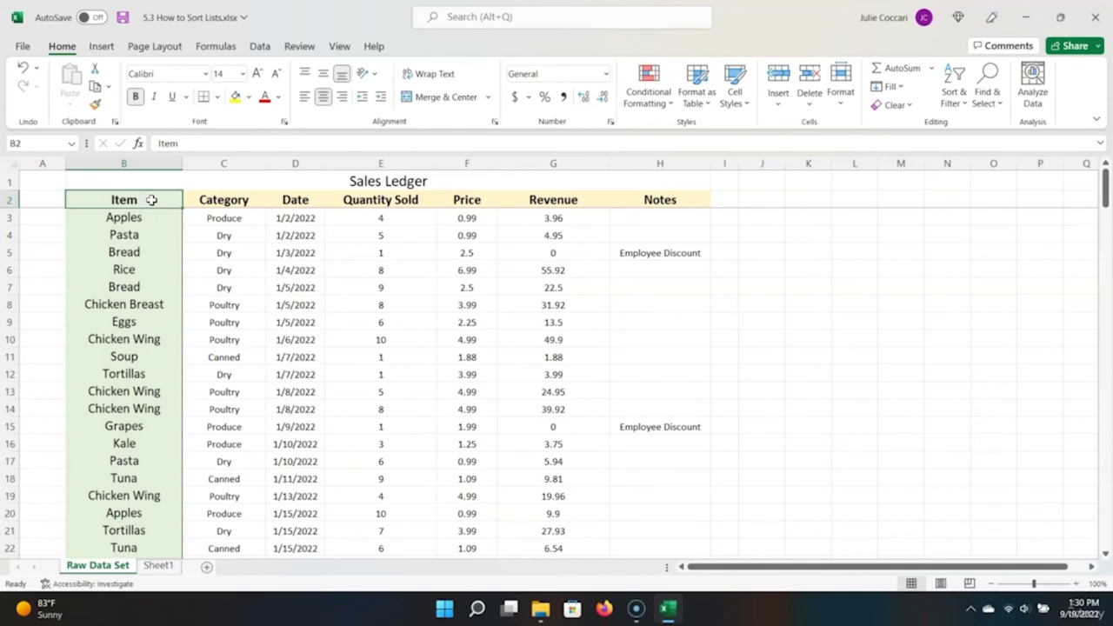
pyautogui.press('super')
pyautogui.press('super')
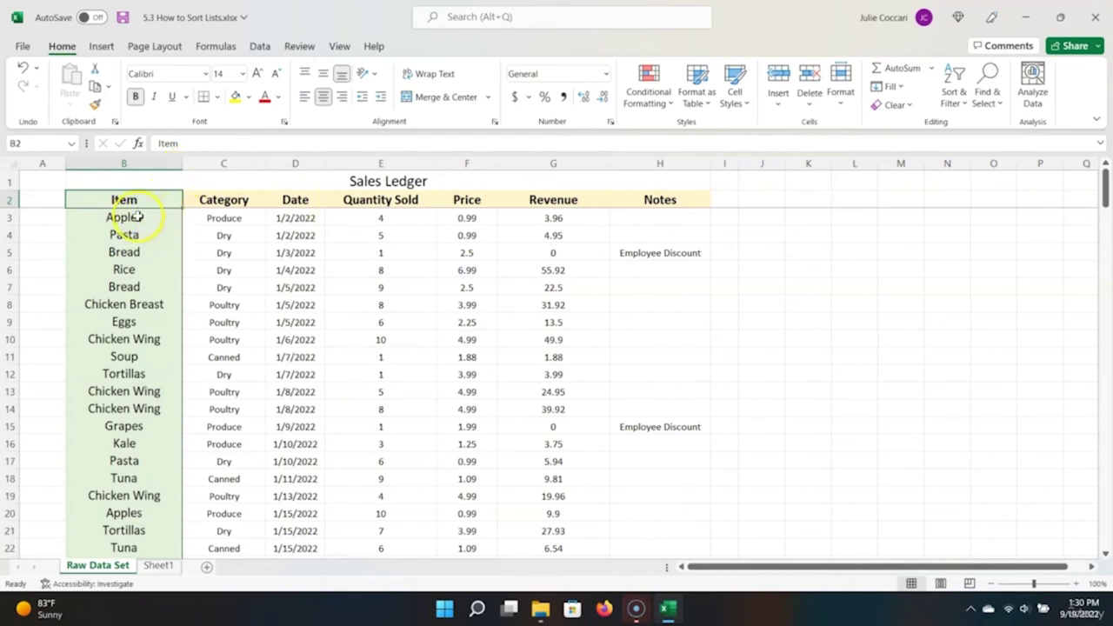
# Step: Sort the Sales Ledger by the Item column A to Z
pyautogui.rightClick(137, 218)
pyautogui.moveTo(223, 435)
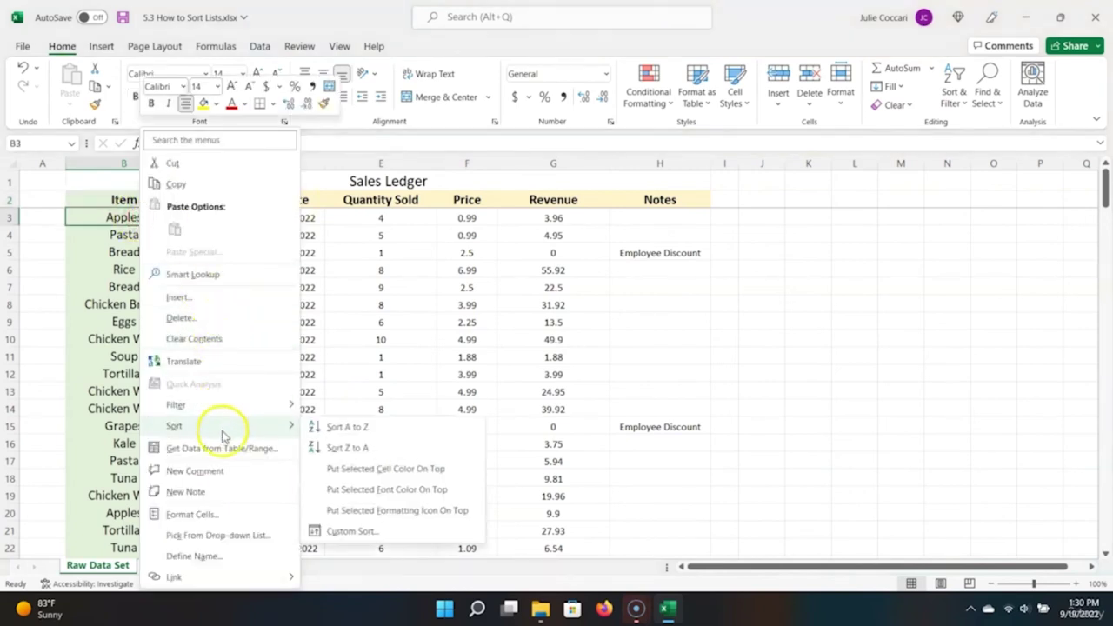
pyautogui.click(348, 427)
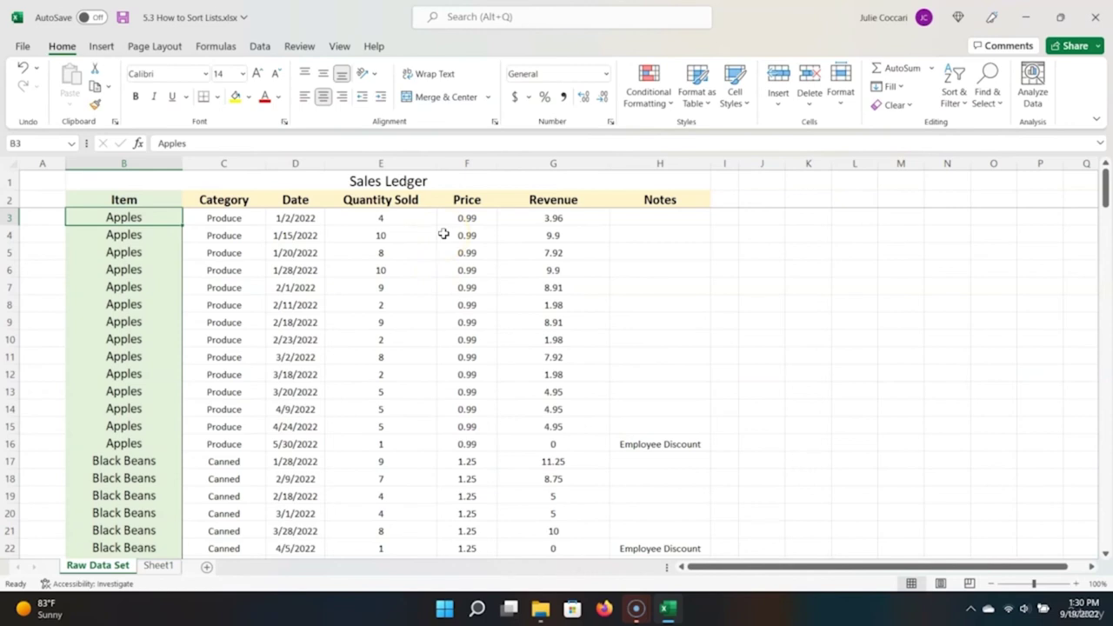
# Step: Enter 'Random' in cell I4 beside the ledger
pyautogui.click(722, 234)
pyautogui.write('Random')
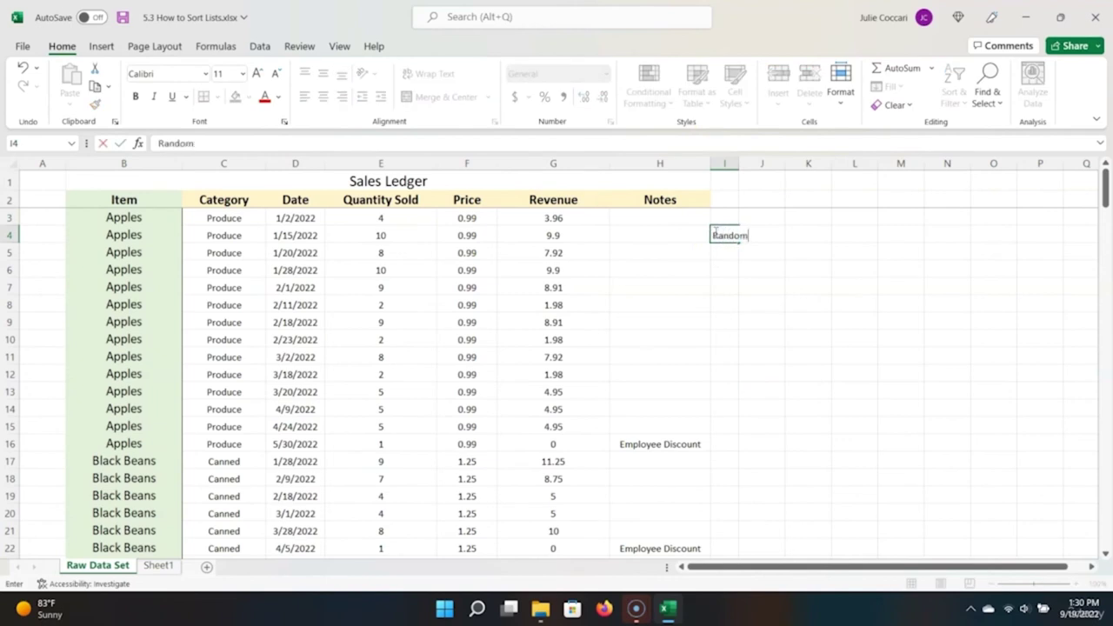
pyautogui.press('Return')
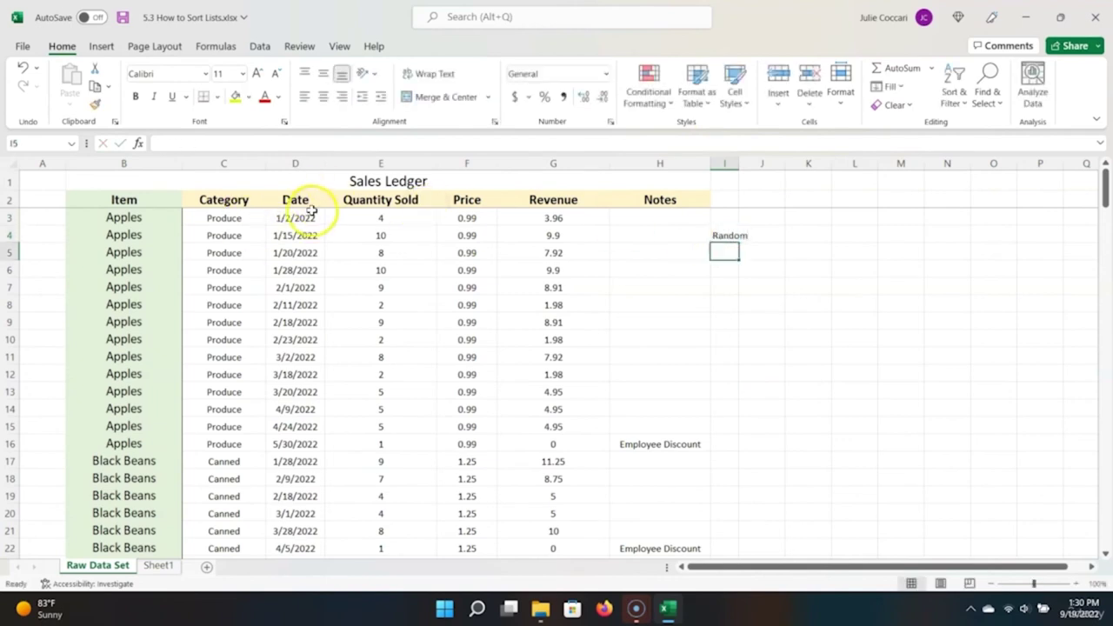
# Step: Sort the ledger by the Date column, oldest to newest
pyautogui.rightClick(311, 217)
pyautogui.moveTo(409, 427)
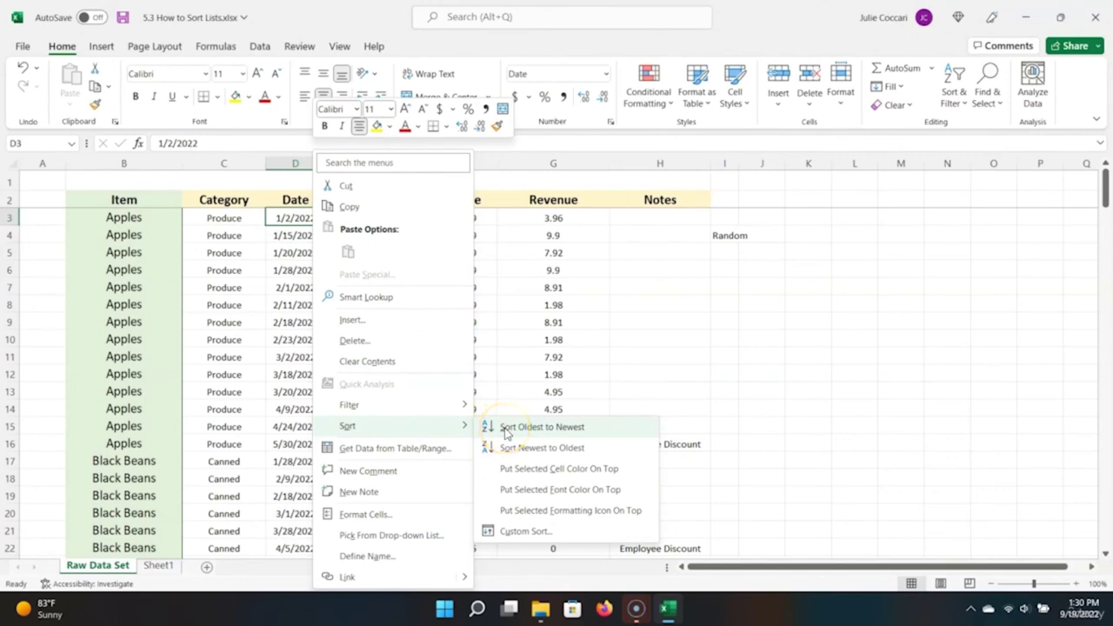
pyautogui.click(506, 428)
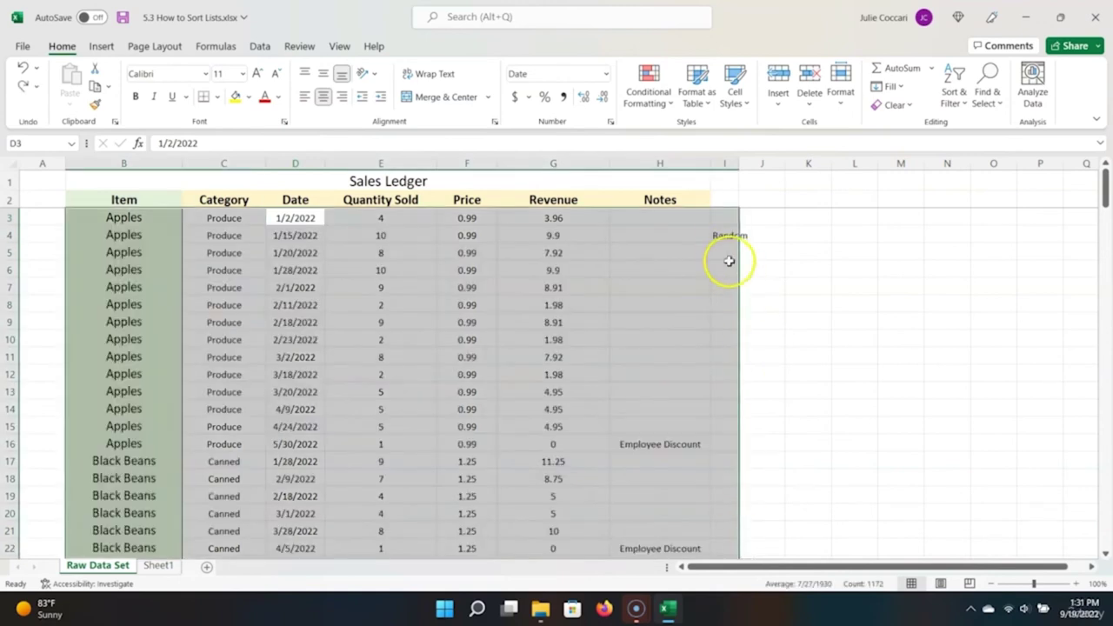
# Step: Move 'Random' from I4 to J4, clear of the table
pyautogui.click(722, 235)
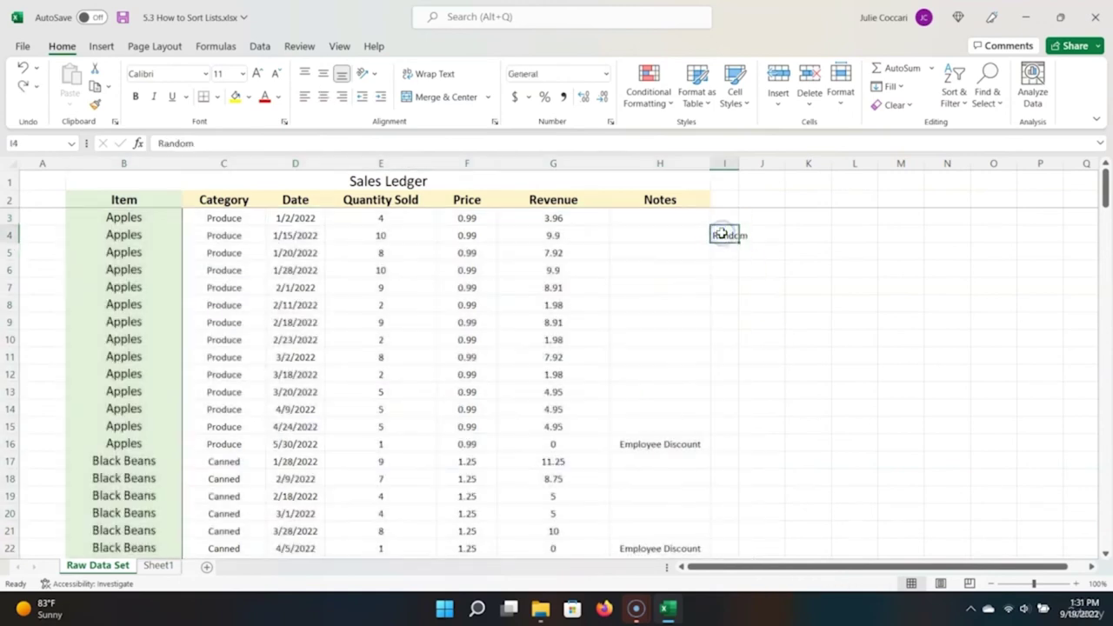
pyautogui.hotkey('ctrl', 'c')
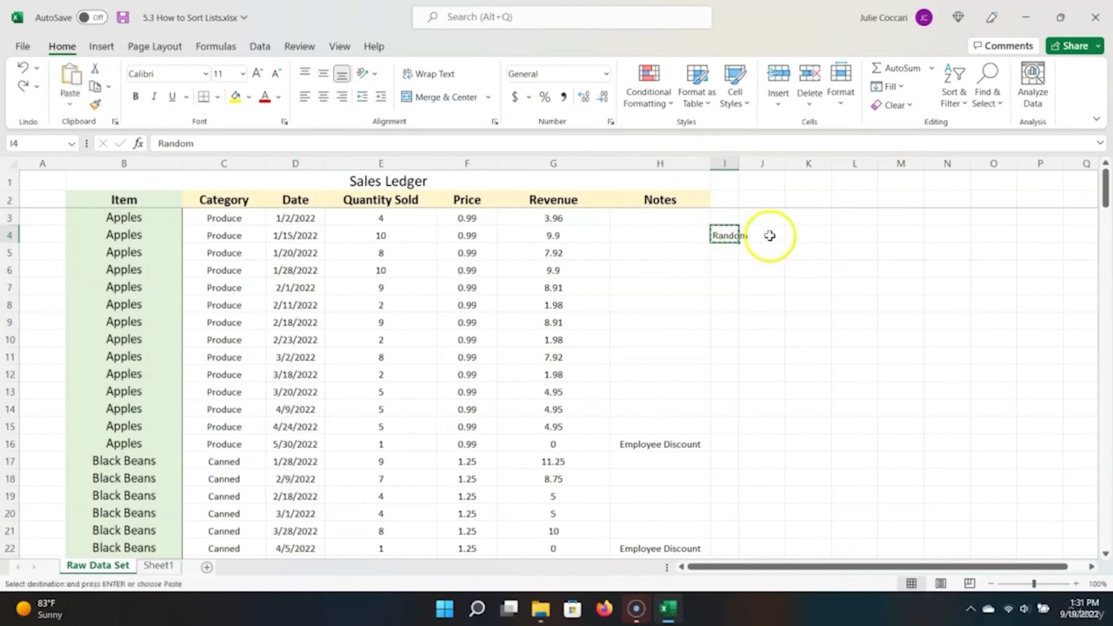
pyautogui.click(771, 233)
pyautogui.hotkey('ctrl', 'v')
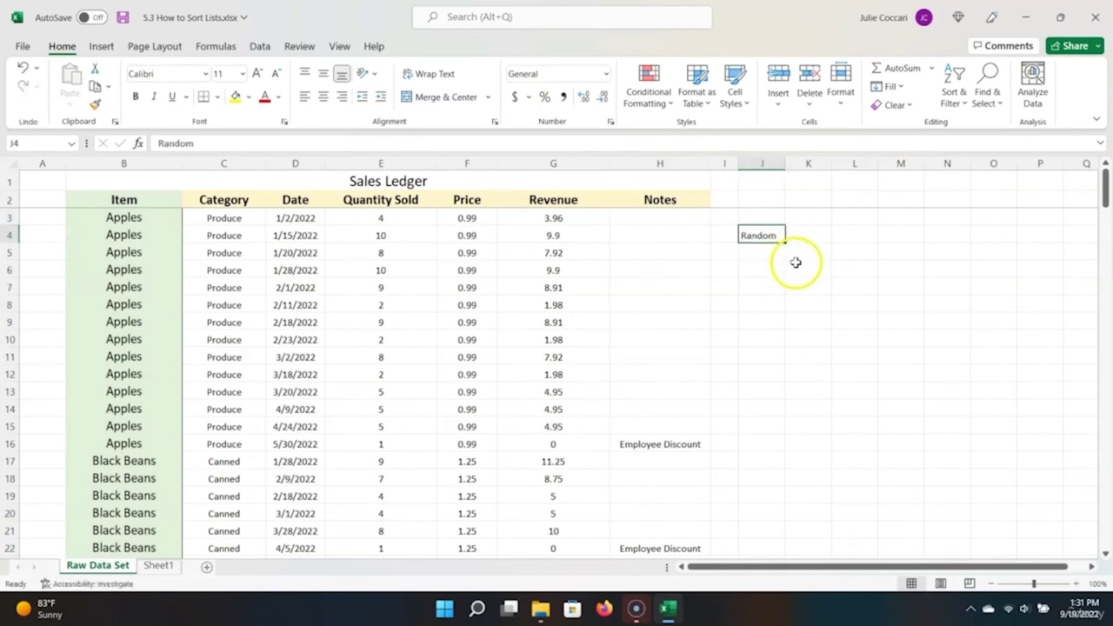
# Step: Sort the ledger by Date oldest to newest, then delete 'Random' from J4
pyautogui.rightClick(300, 217)
pyautogui.moveTo(426, 426)
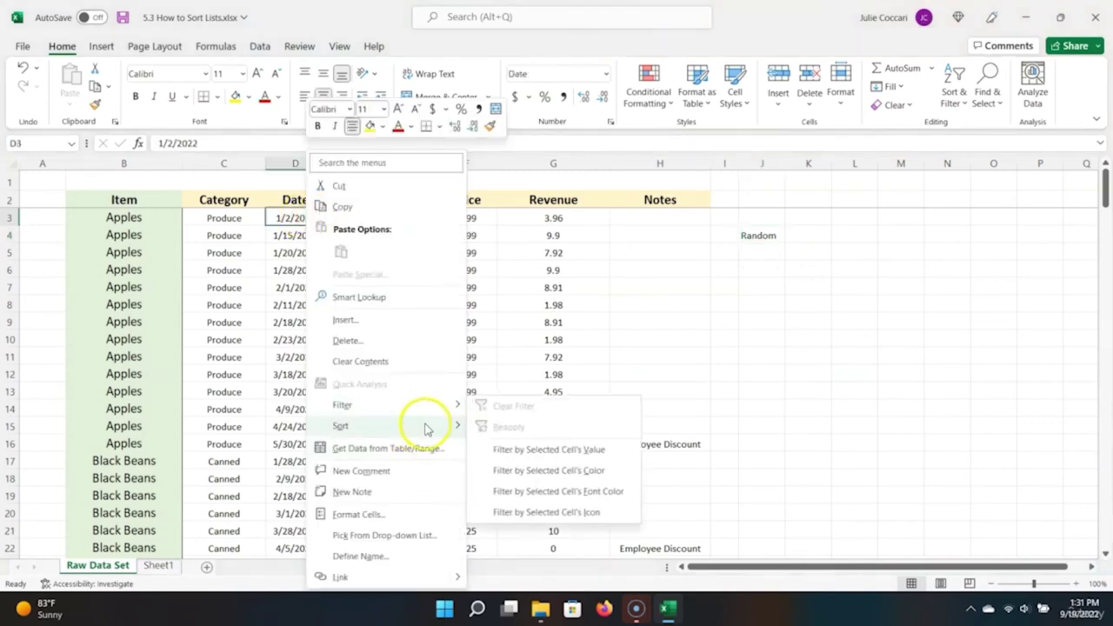
pyautogui.click(519, 431)
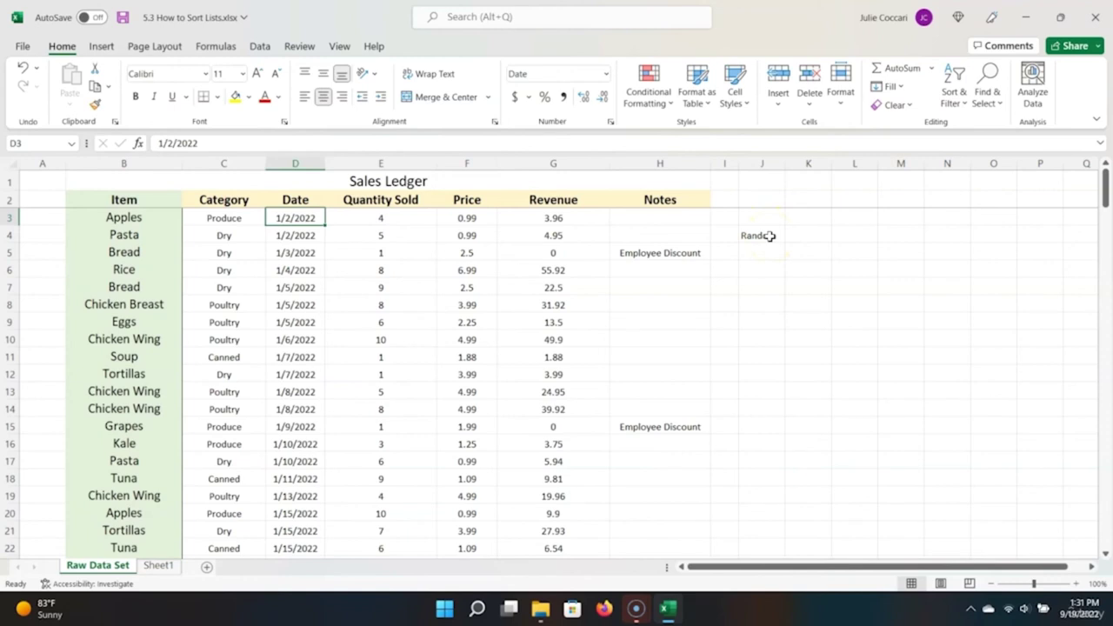
pyautogui.click(770, 235)
pyautogui.press('Delete')
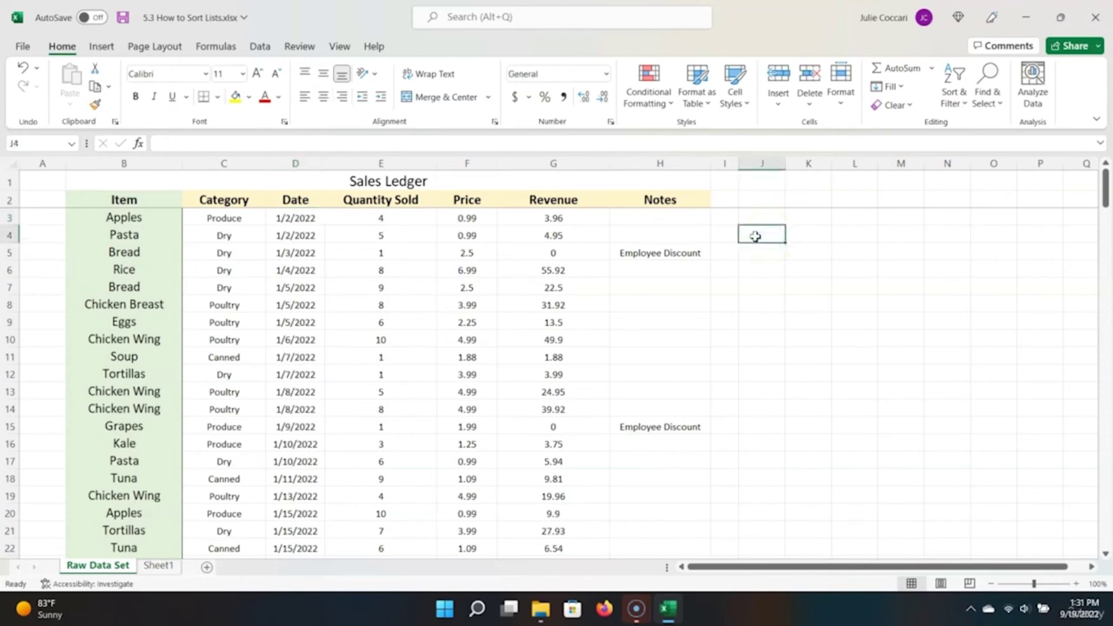
# Step: Turn on the Sort & Filter Filter for the header row B2:H2
pyautogui.click(131, 199)
pyautogui.keyDown('shift'); pyautogui.click(650, 200); pyautogui.keyUp('shift')
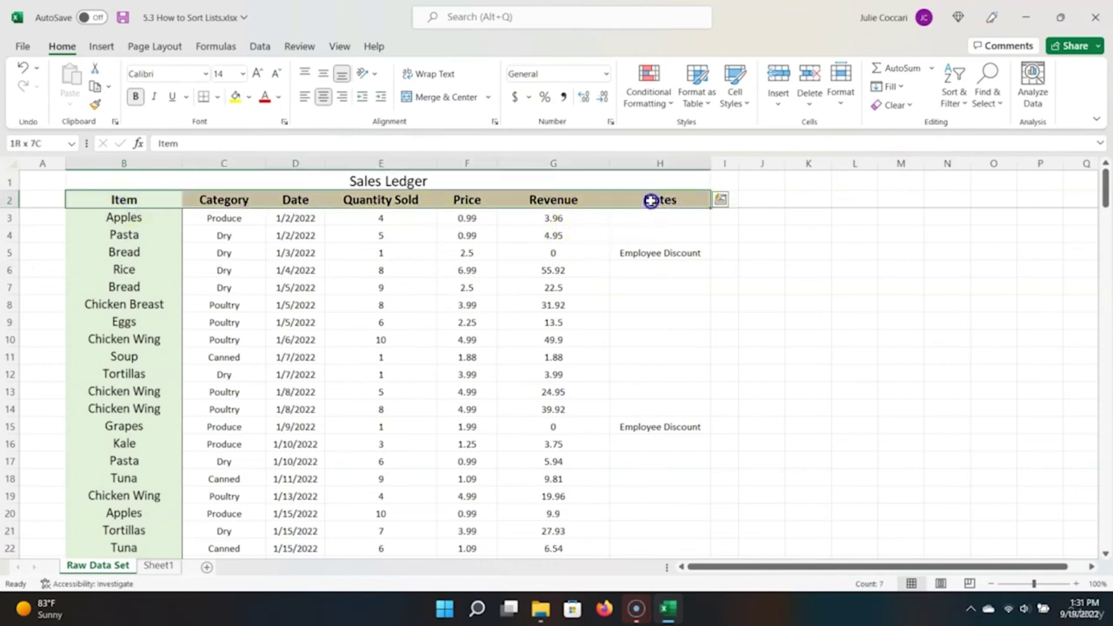
pyautogui.keyDown('shift'); pyautogui.click(692, 198); pyautogui.keyUp('shift')
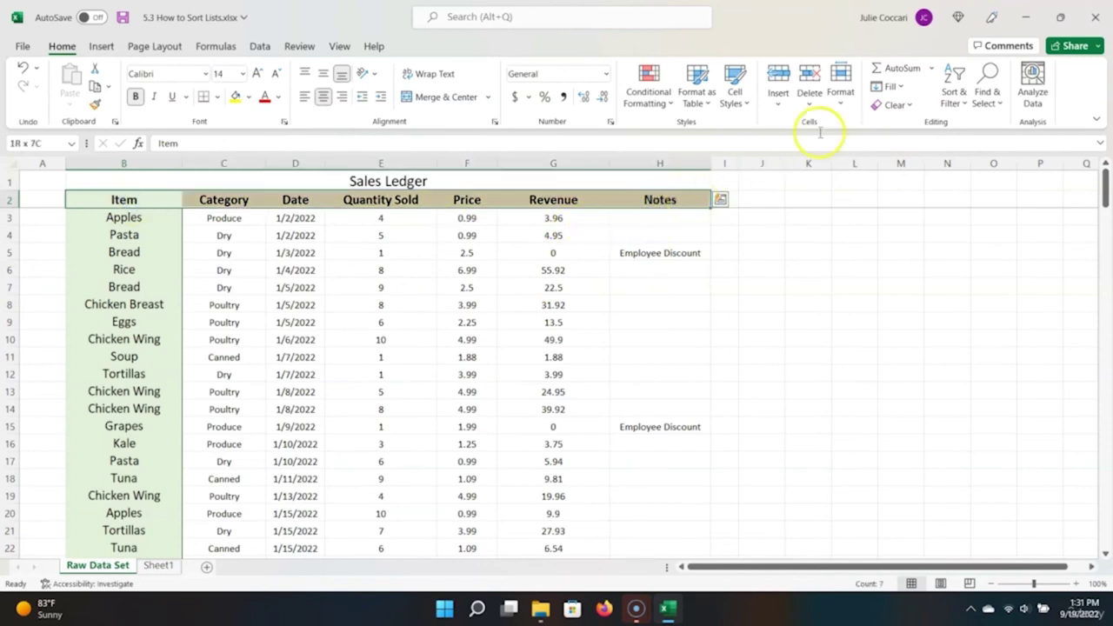
pyautogui.click(948, 97)
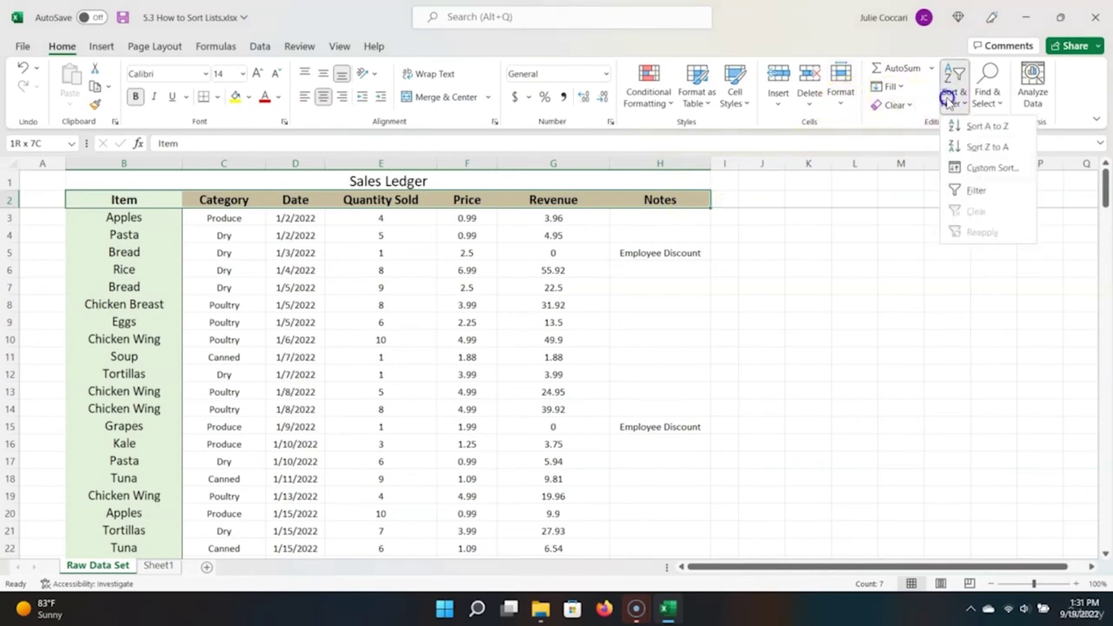
pyautogui.click(976, 189)
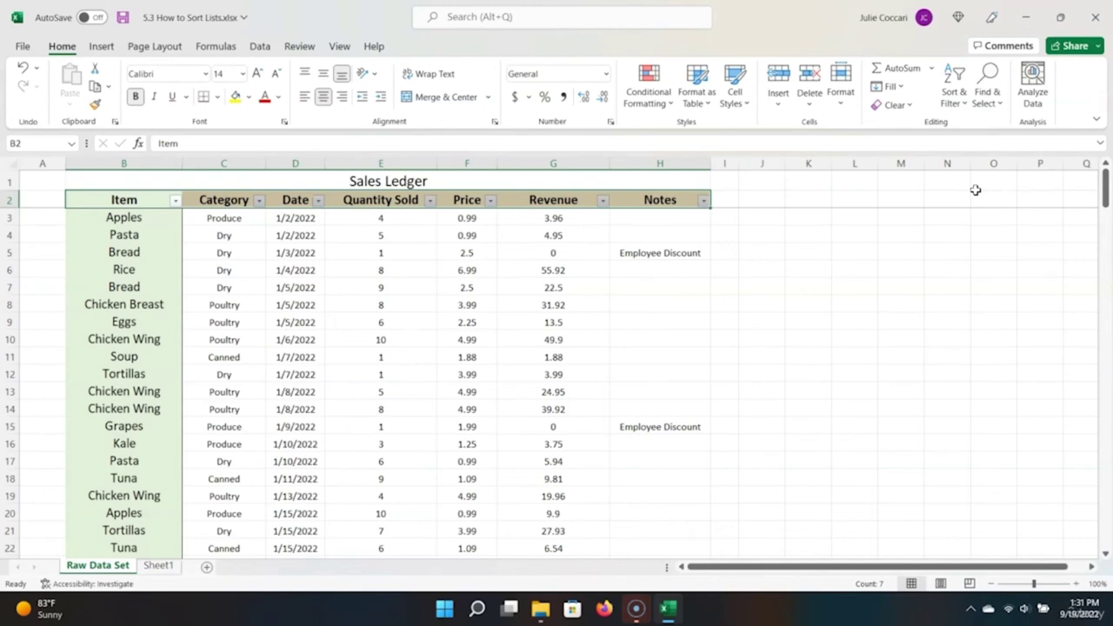
pyautogui.click(447, 253)
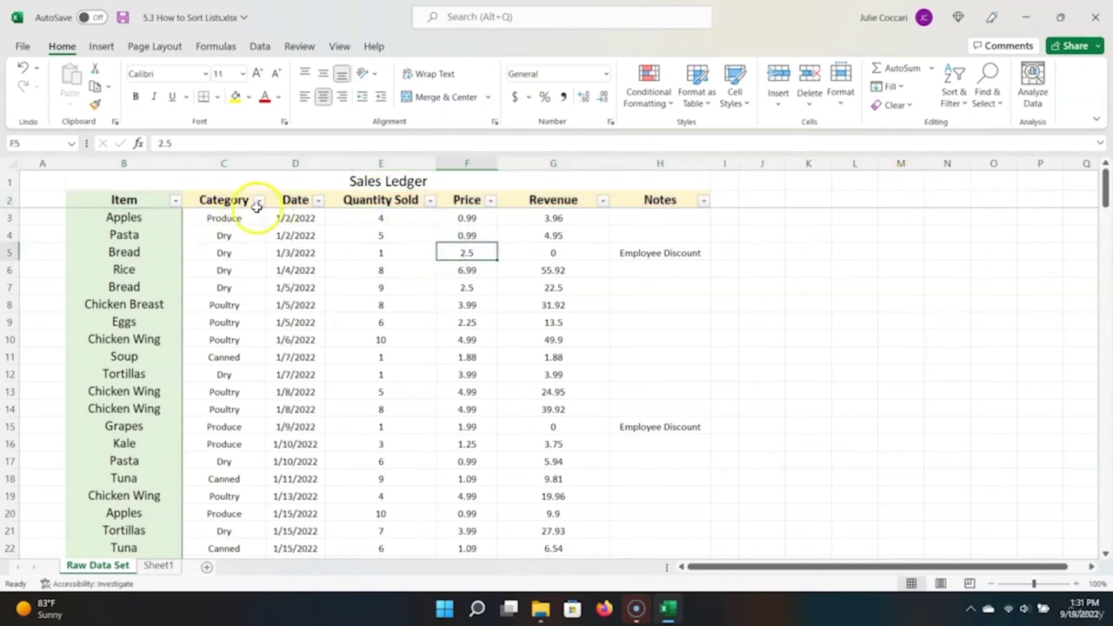
# Step: Enter 'Random' in cell I4 beside the ledger
pyautogui.click(174, 204)
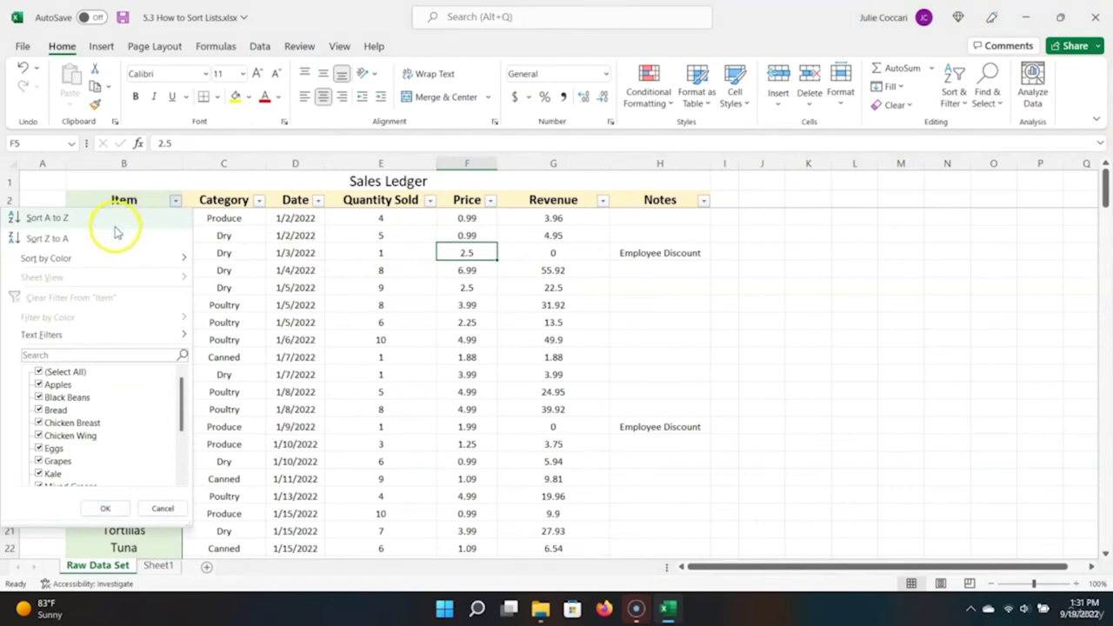
pyautogui.click(265, 206)
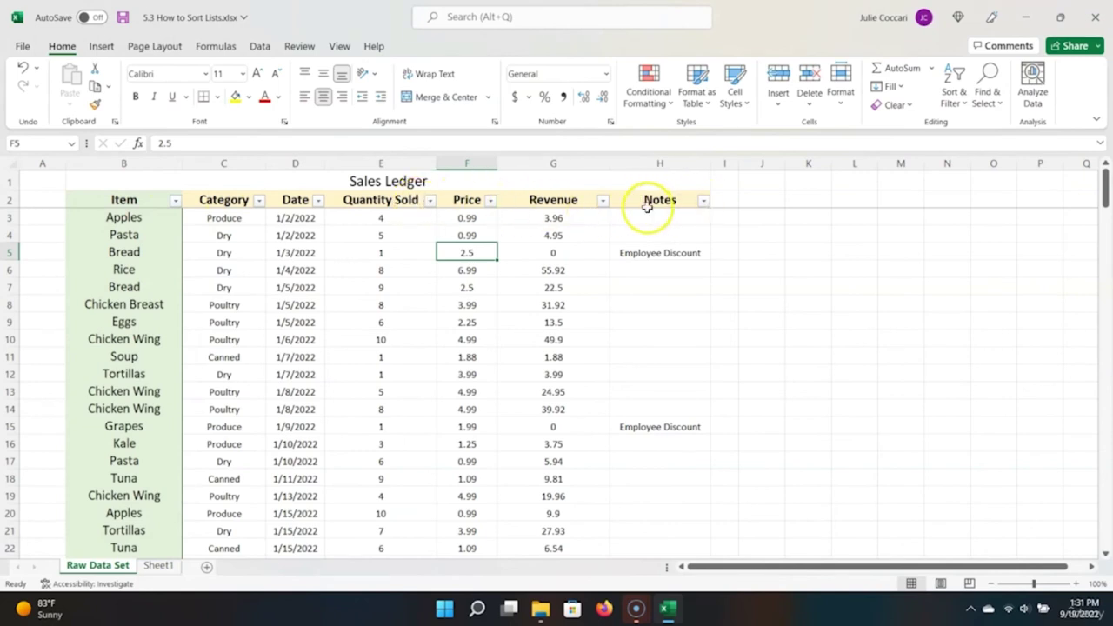
pyautogui.click(134, 207)
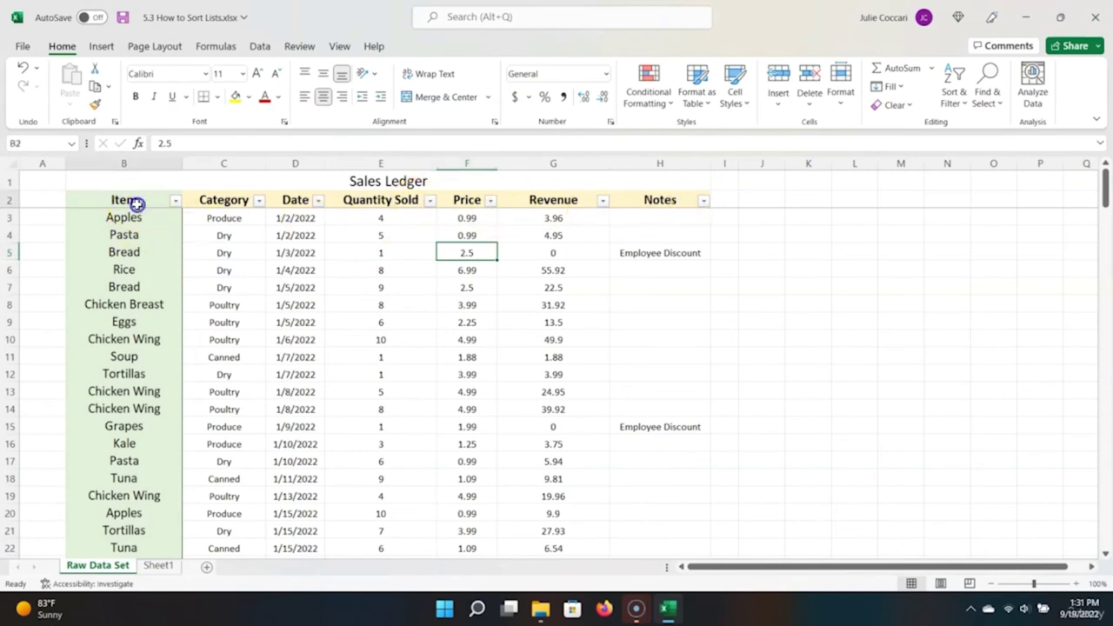
pyautogui.click(727, 235)
pyautogui.write('Random')
pyautogui.click(665, 233)
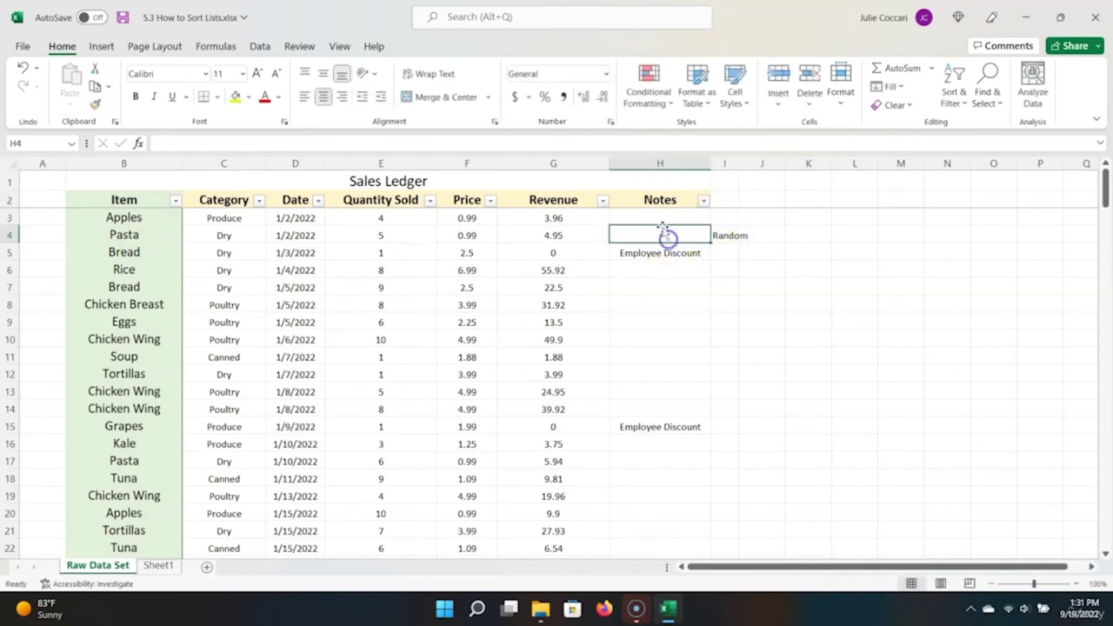
# Step: Sort the ledger A to Z by Item, then delete Random from I4
pyautogui.click(175, 201)
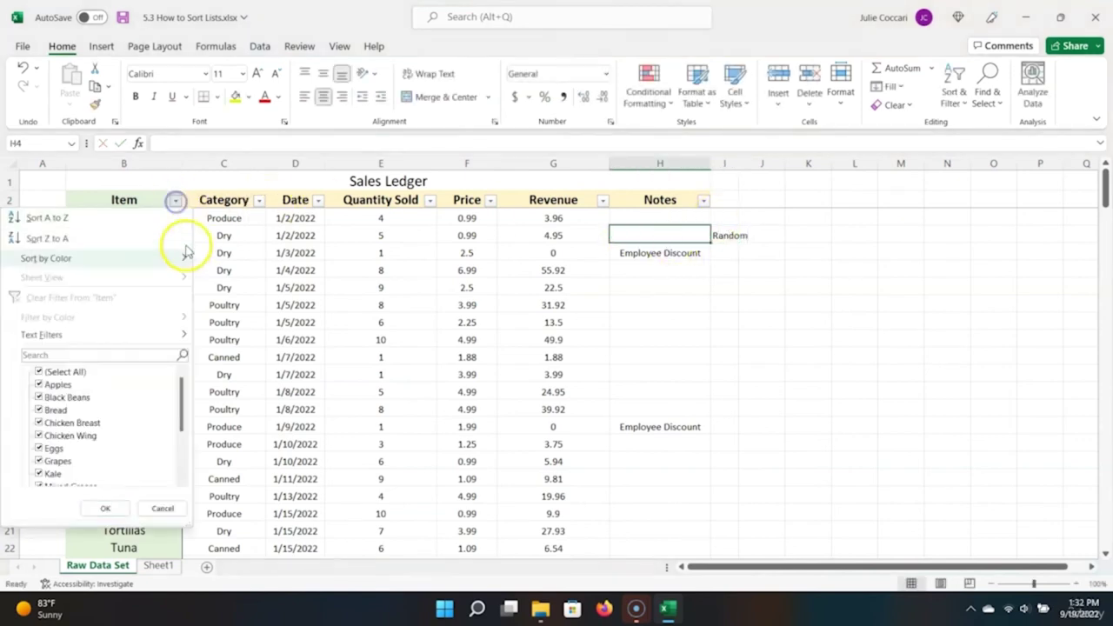
pyautogui.click(103, 219)
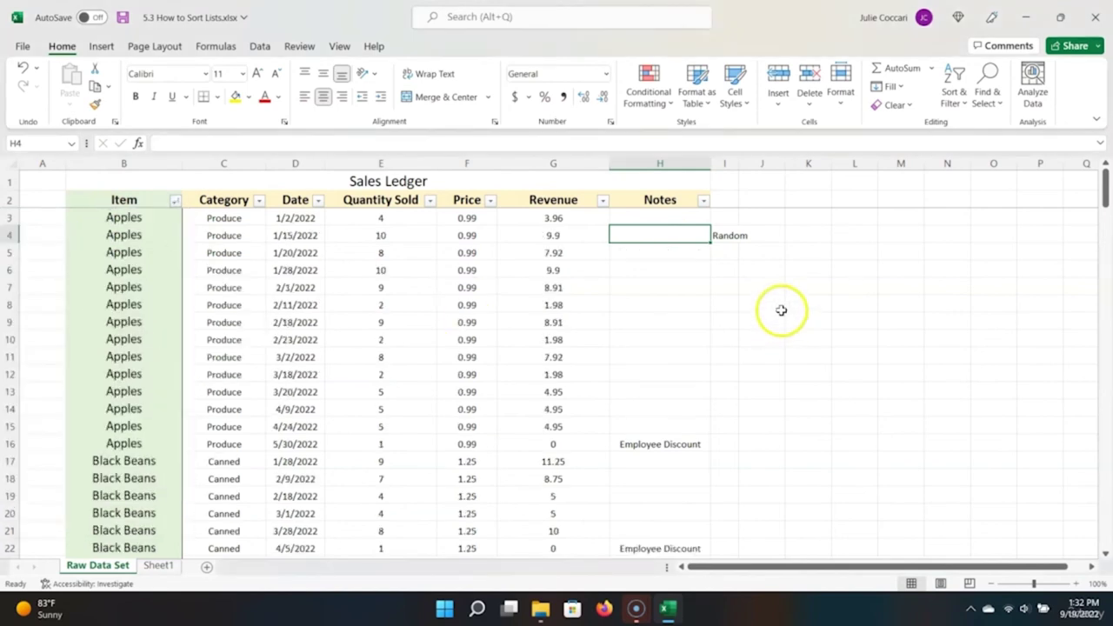
pyautogui.click(725, 236)
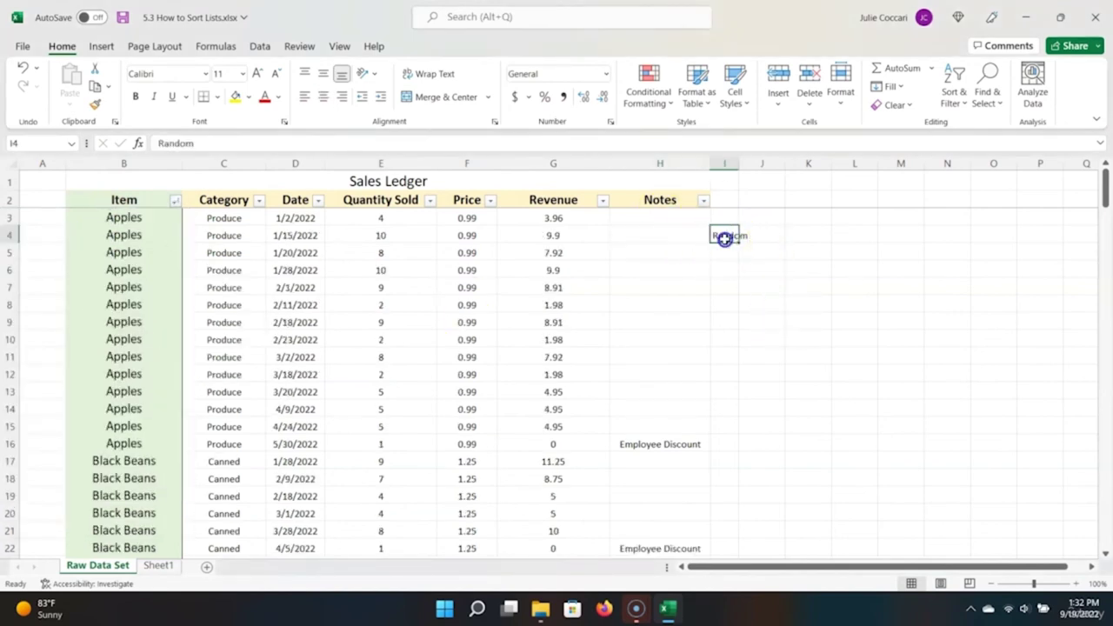
pyautogui.press('Delete')
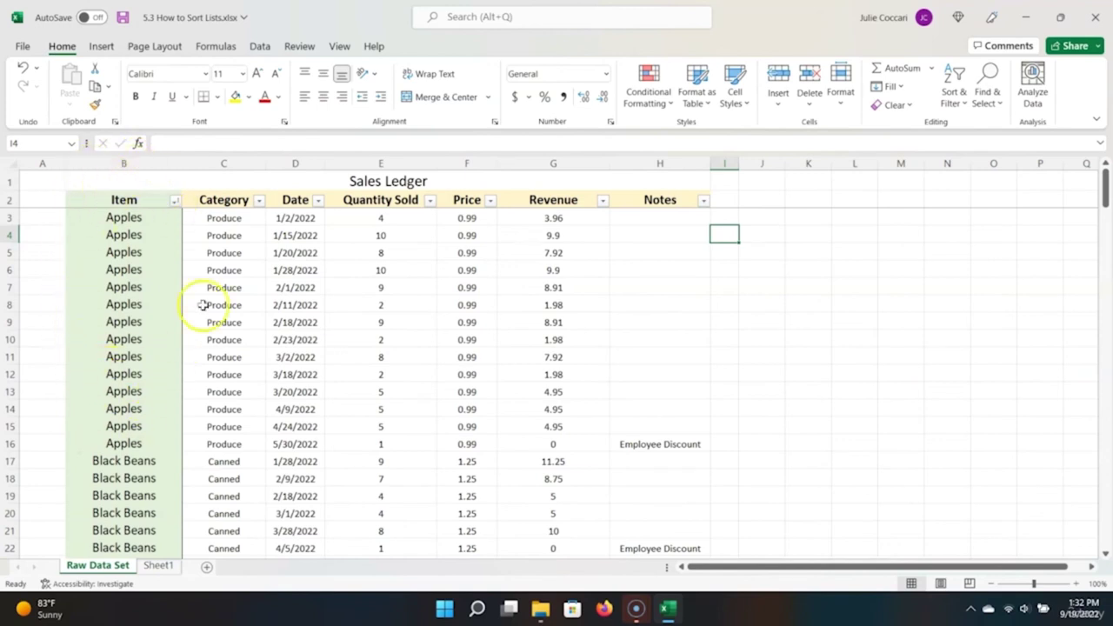
# Step: Sort the ledger A to Z by Category so Black Beans, Soup and SPAM lead
pyautogui.click(258, 200)
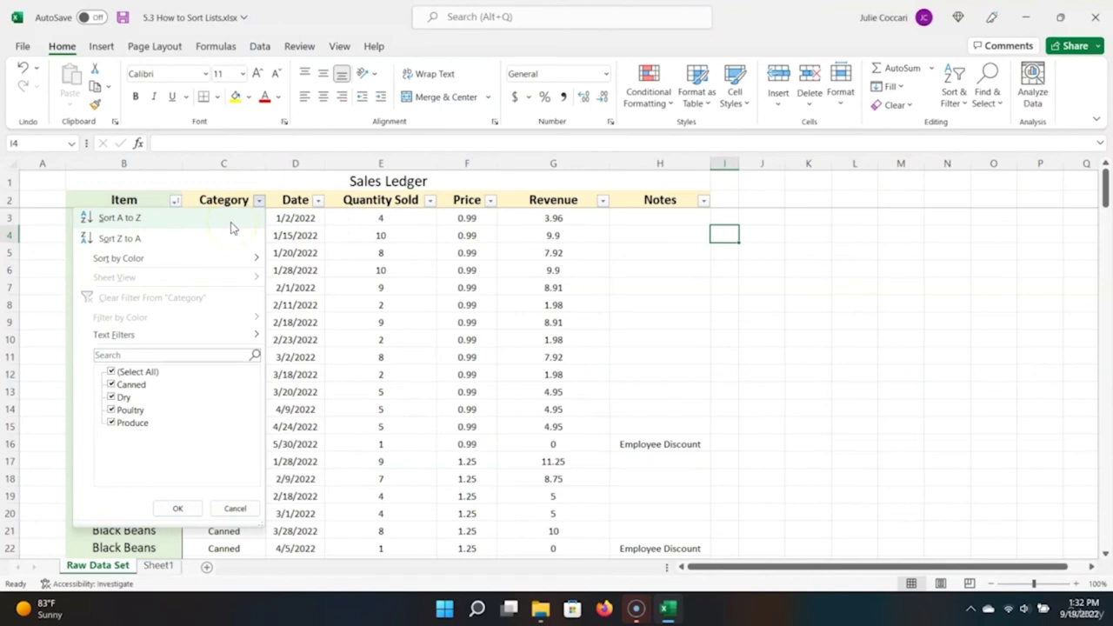
pyautogui.click(231, 225)
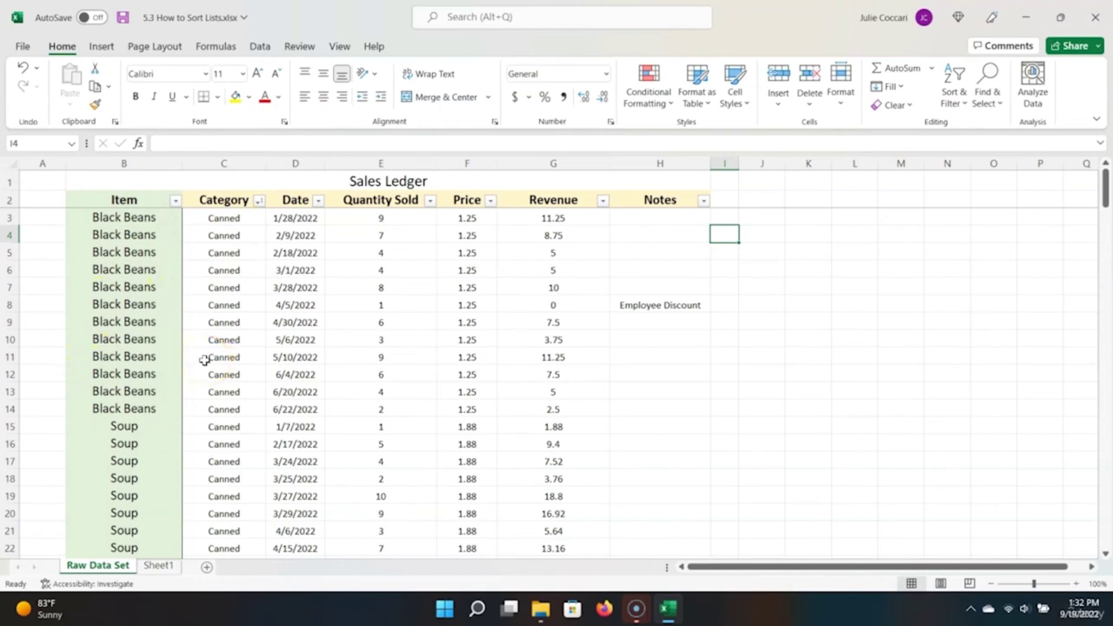
pyautogui.scroll(-2, 149, 324)
pyautogui.scroll(-1, 217, 348)
pyautogui.scroll(-3, 217, 347)
pyautogui.scroll(3, 217, 348)
pyautogui.scroll(2, 214, 348)
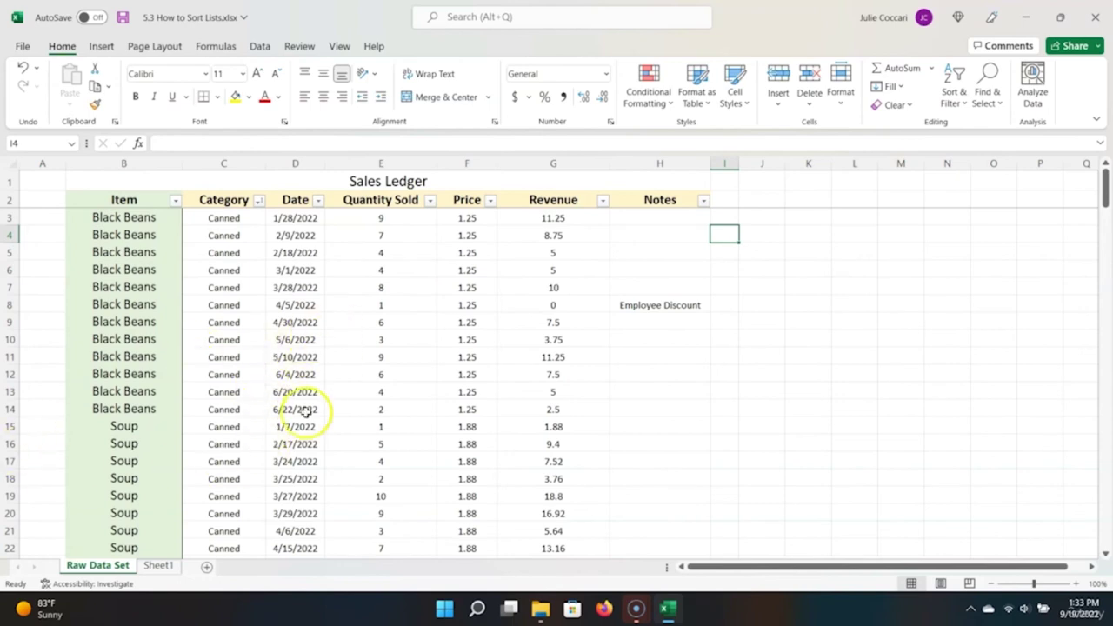
# Step: Fill the 2/9/2022, 6/4/2022 and 4/6/2022 date cells with yellow
pyautogui.rightClick(306, 236)
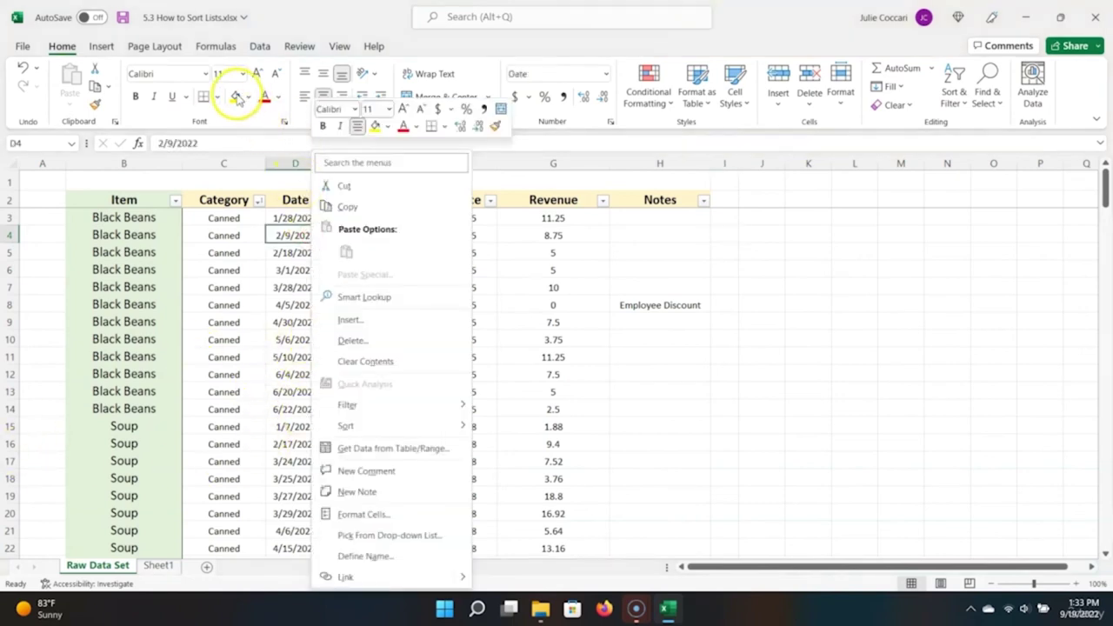
pyautogui.click(236, 98)
pyautogui.click(296, 374)
pyautogui.click(235, 101)
pyautogui.click(296, 530)
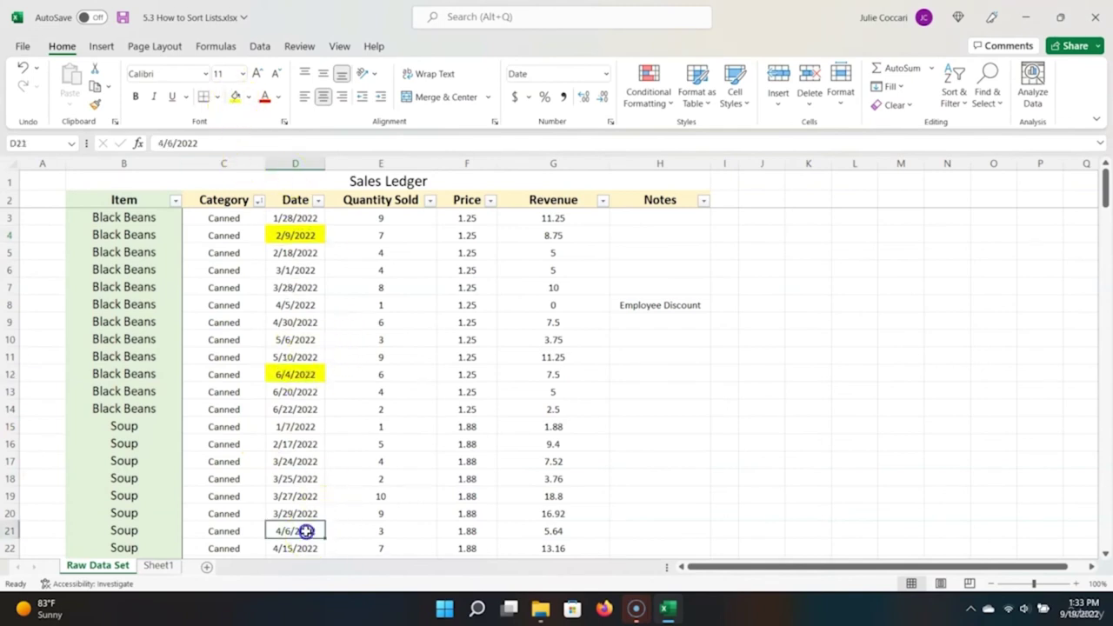
pyautogui.click(236, 99)
# Step: Sort the Date column by color so the yellow dates come first
pyautogui.click(318, 200)
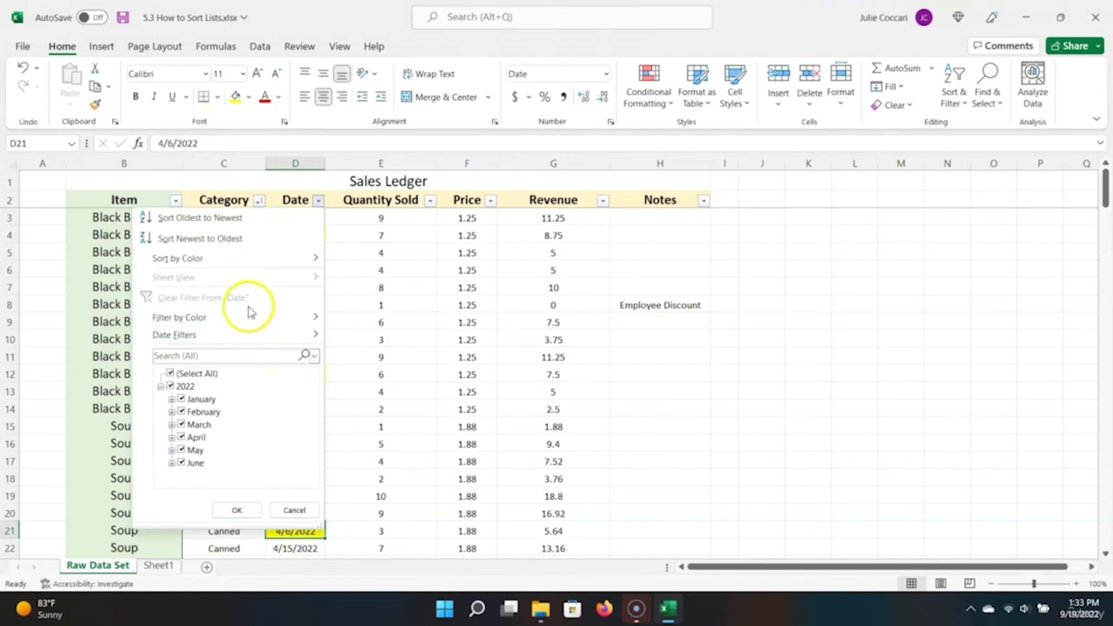
pyautogui.moveTo(320, 265)
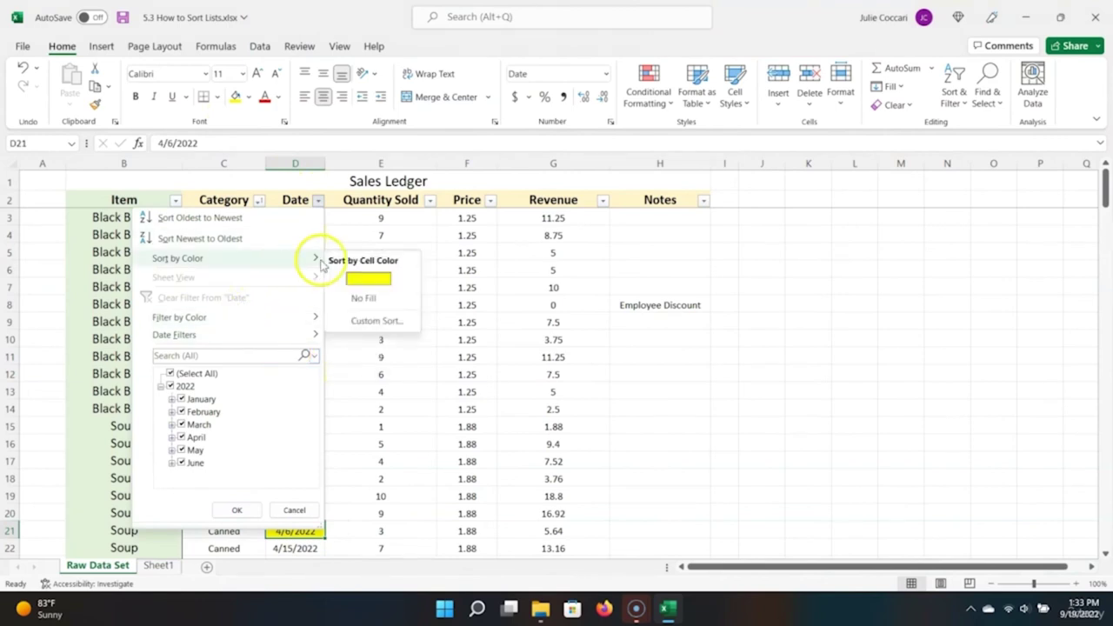
pyautogui.click(349, 280)
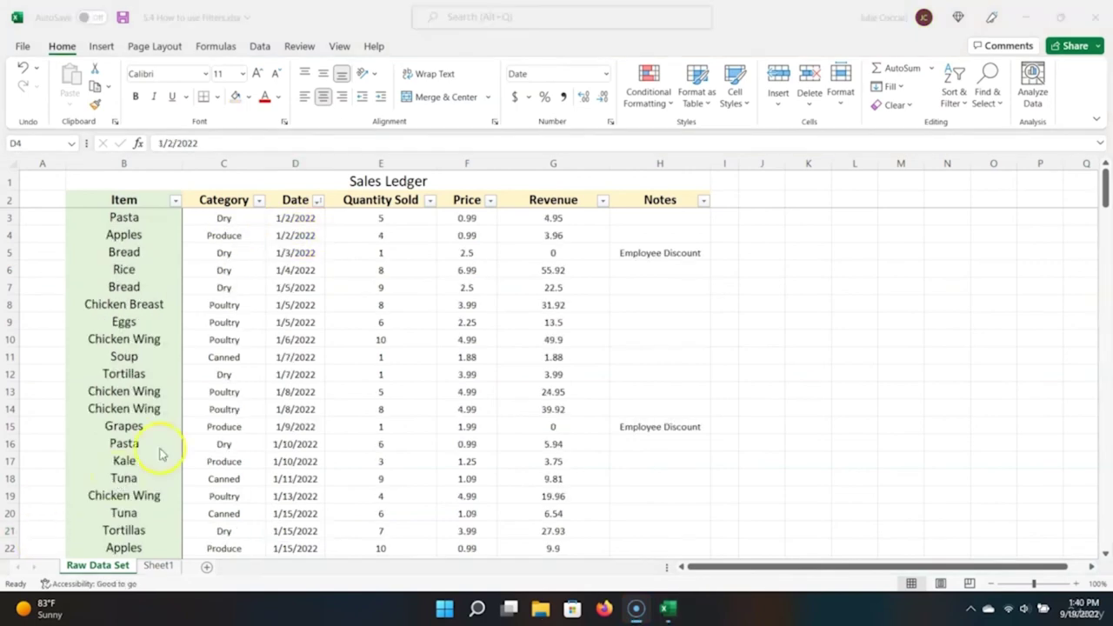
# Step: Select the header row from Item to Notes (B2:H2)
pyautogui.click(154, 197)
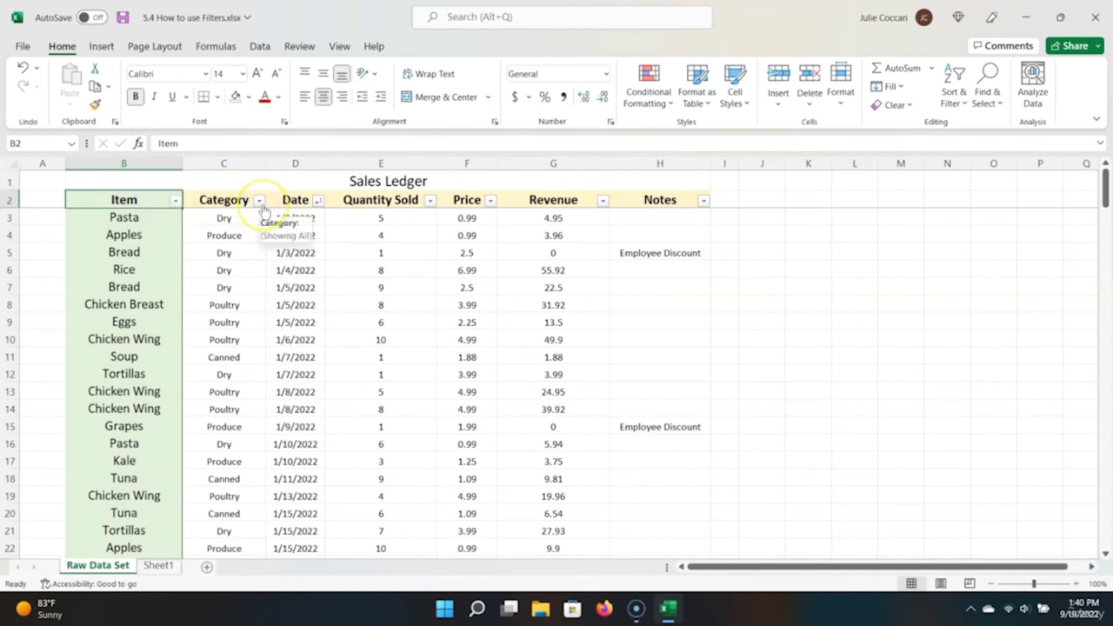
pyautogui.click(139, 196)
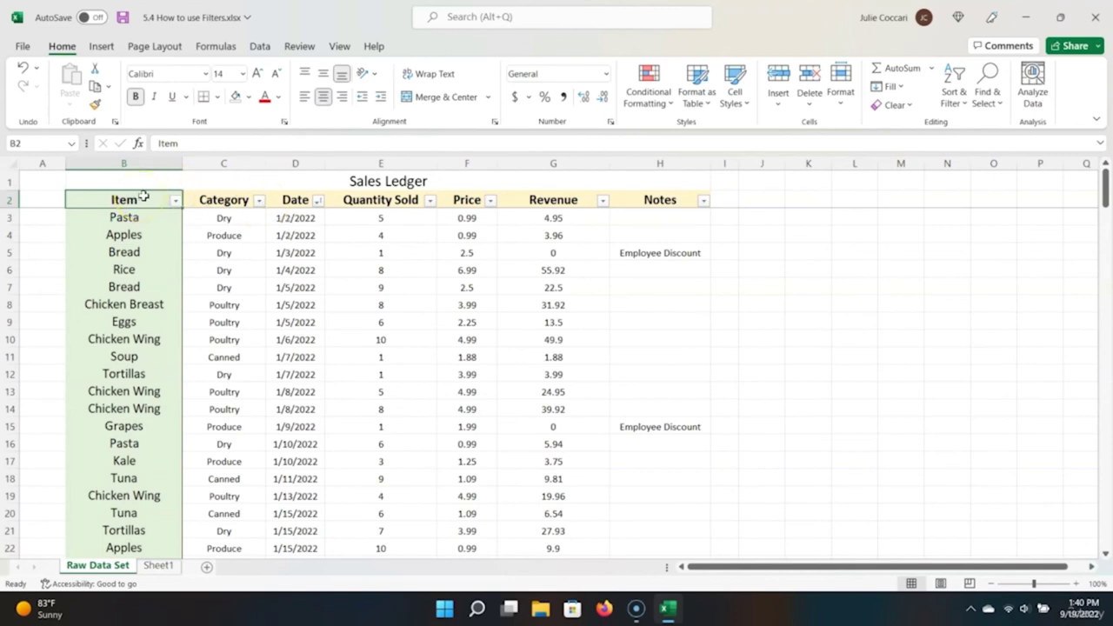
pyautogui.moveTo(144, 199); pyautogui.dragTo(723, 202)
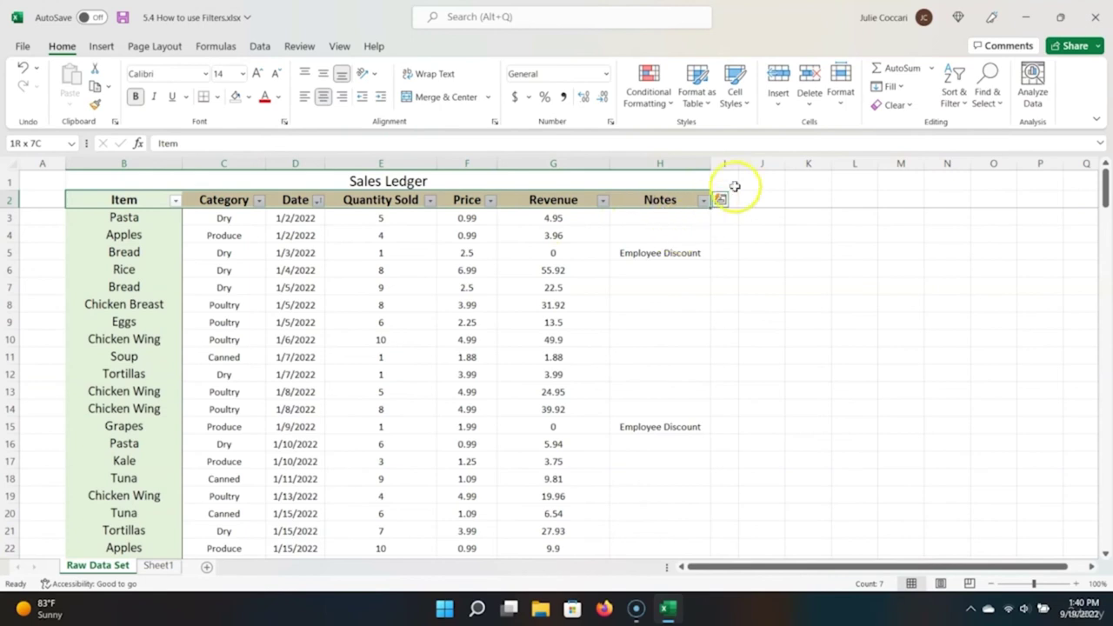
pyautogui.click(954, 97)
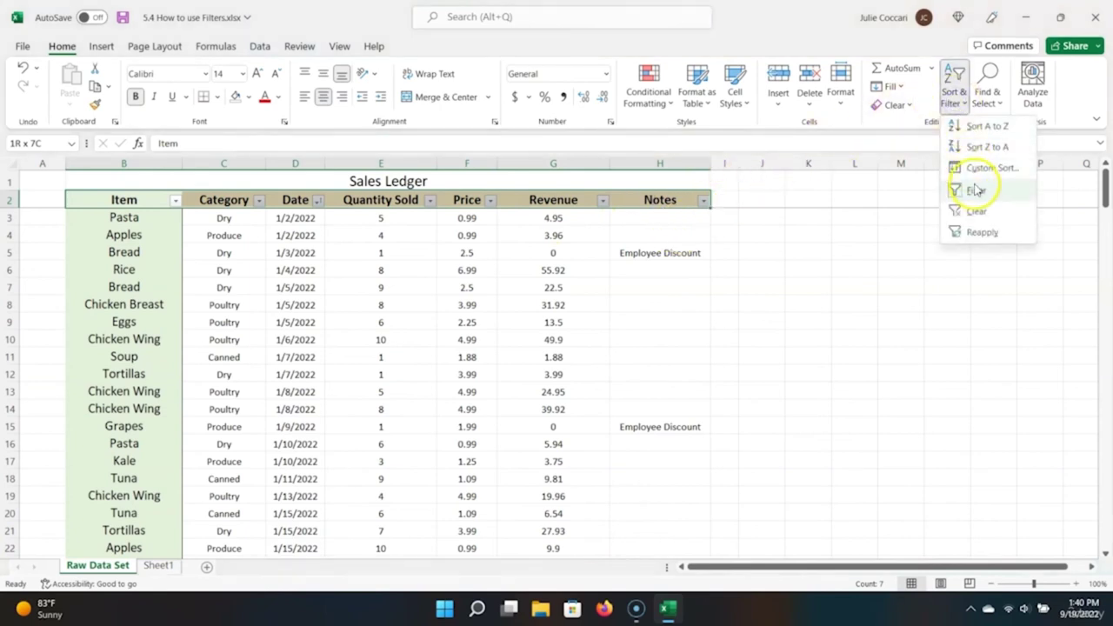
pyautogui.press('Escape')
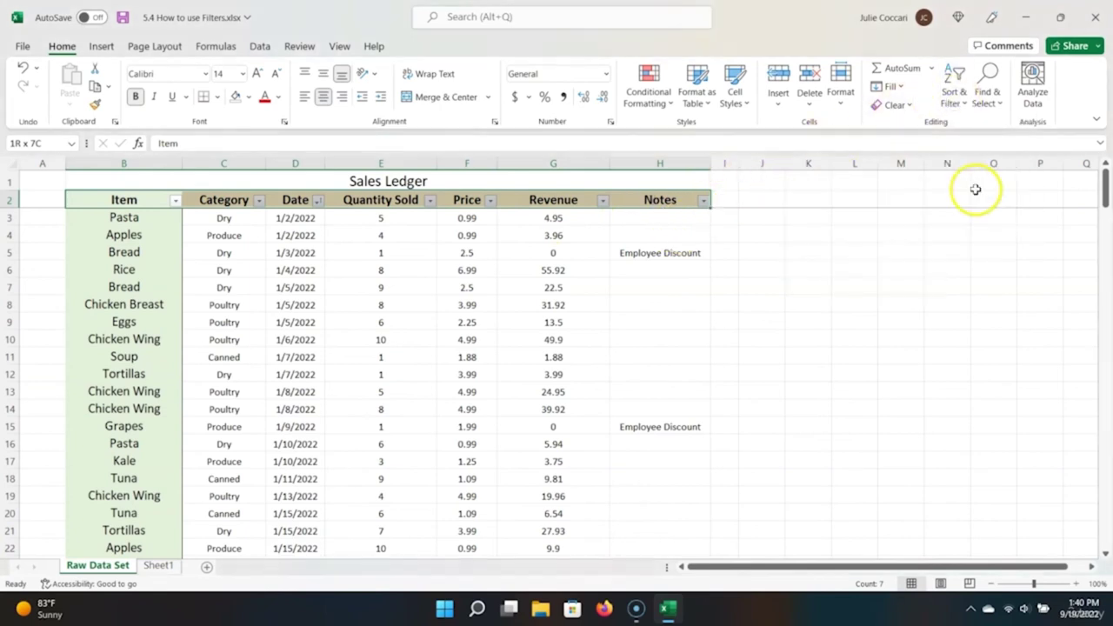
# Step: Toggle filtering on the header row with the Alt, H, S KeyTips, then select E4
pyautogui.press('alt')
pyautogui.press('h')
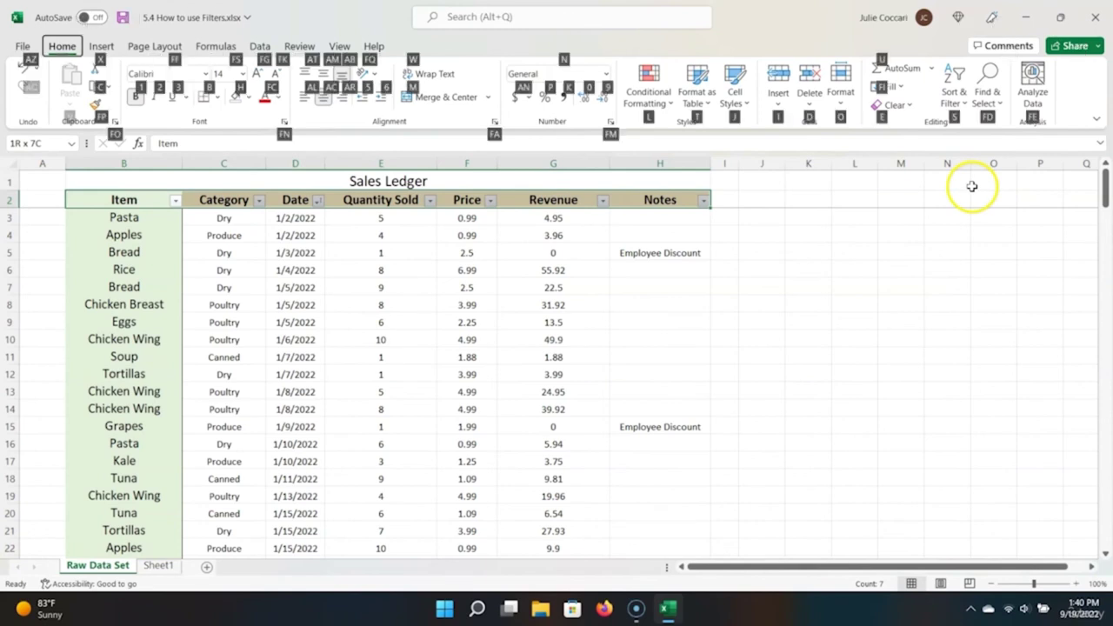
pyautogui.press('s')
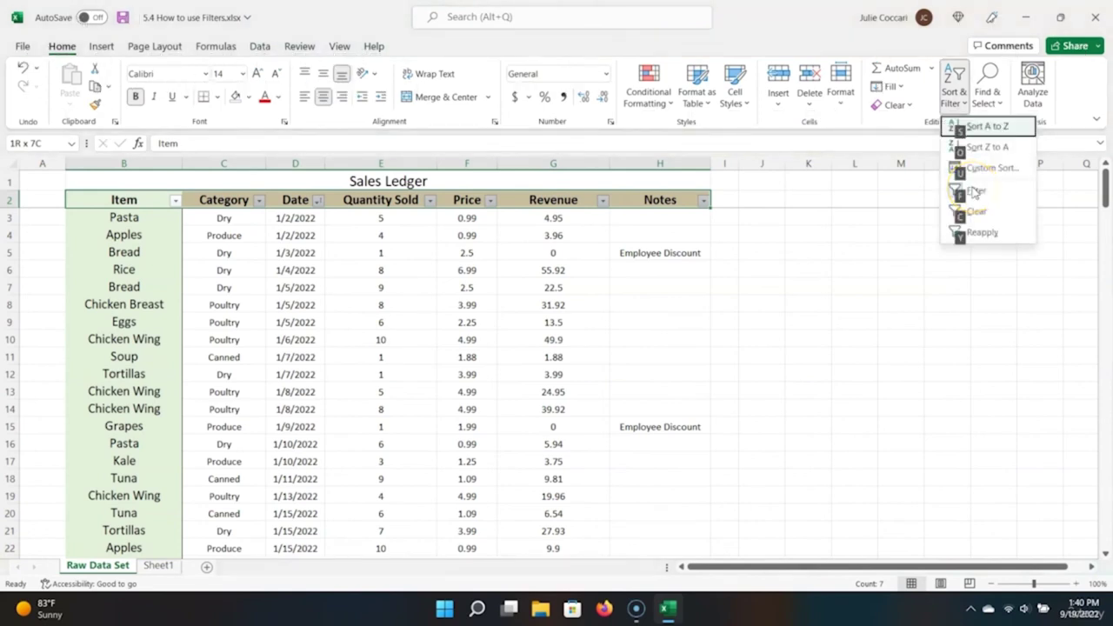
pyautogui.press('Escape')
pyautogui.click(427, 228)
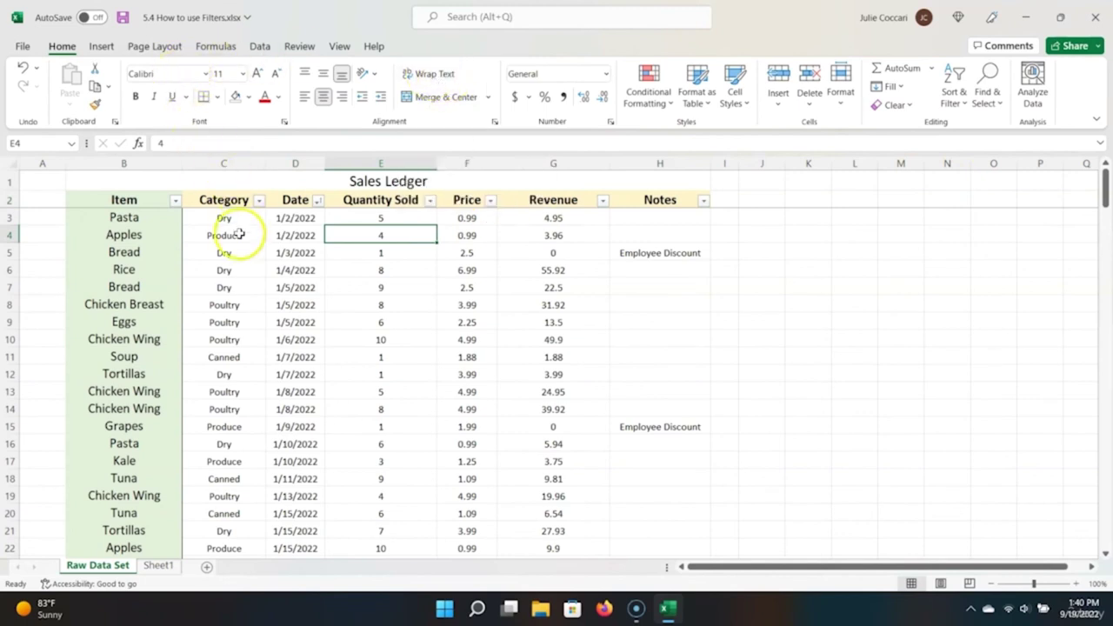
# Step: Filter the Item column to Chicken Wing only, showing 13 of 194 records
pyautogui.click(256, 275)
pyautogui.click(175, 201)
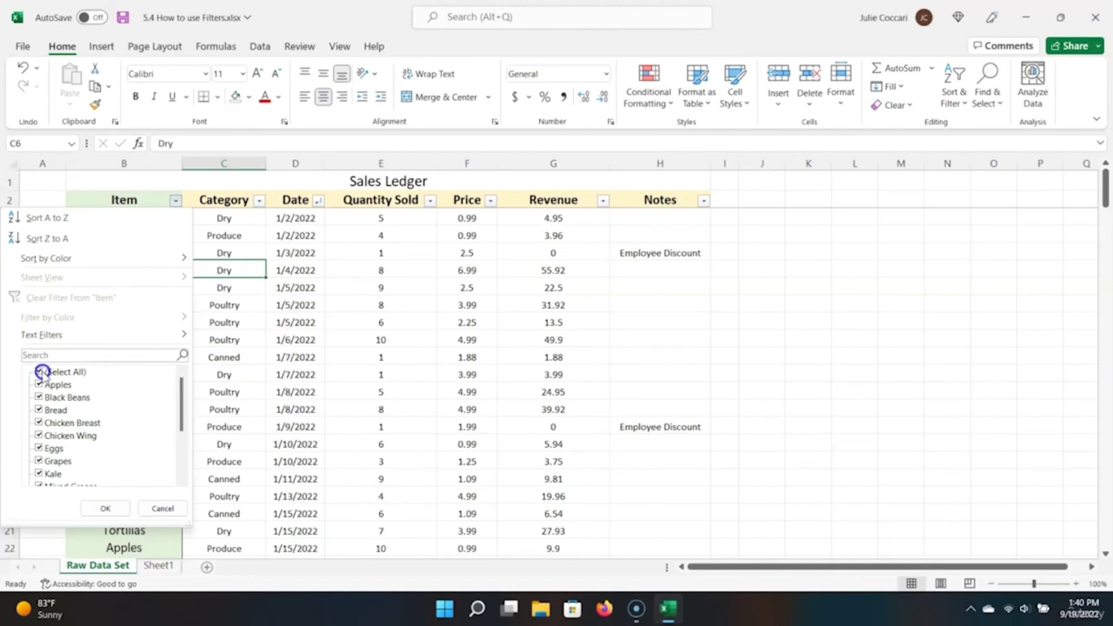
pyautogui.click(39, 371)
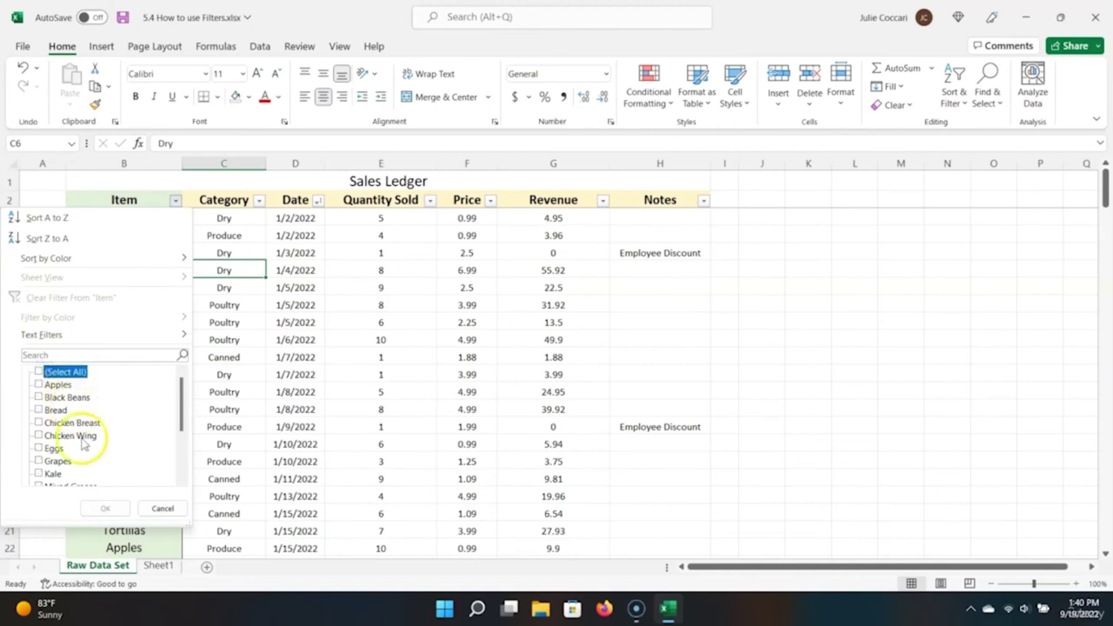
pyautogui.click(38, 435)
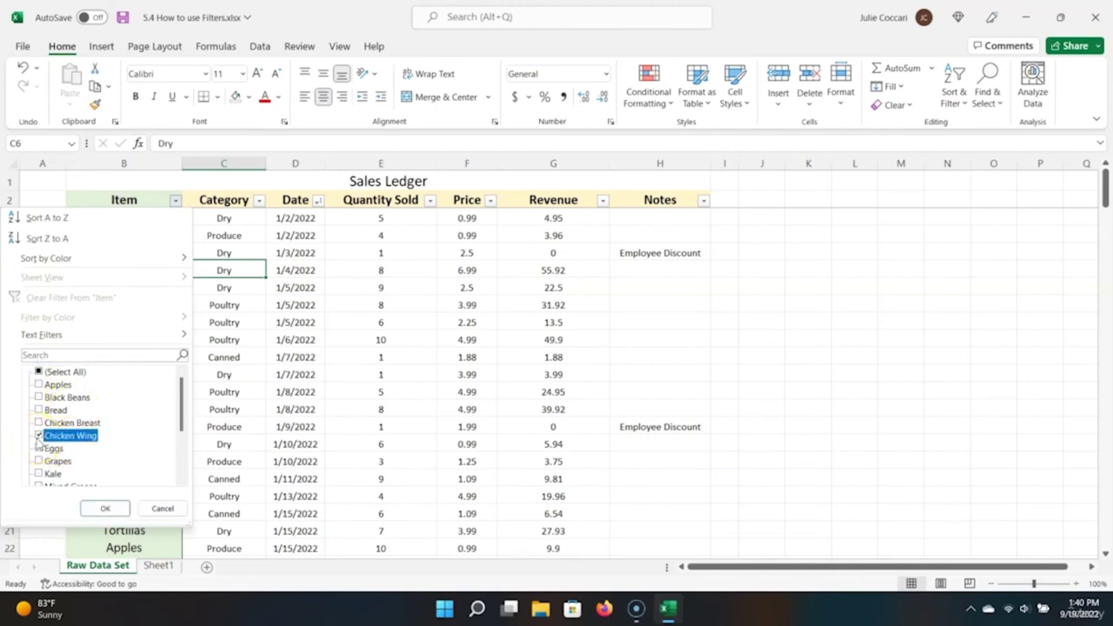
pyautogui.click(106, 510)
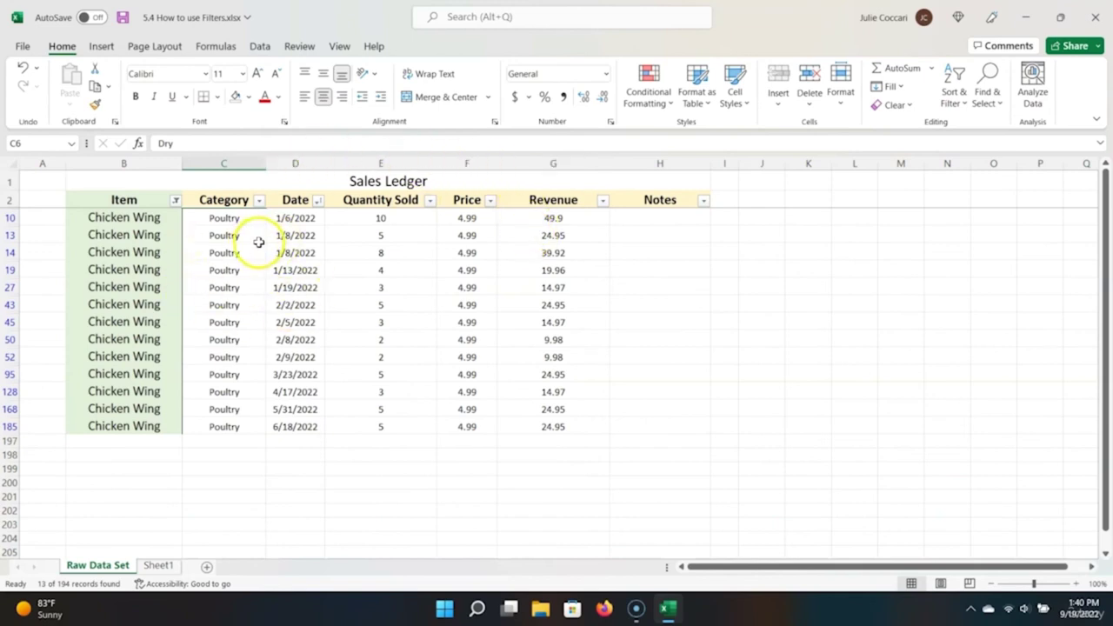
pyautogui.click(318, 201)
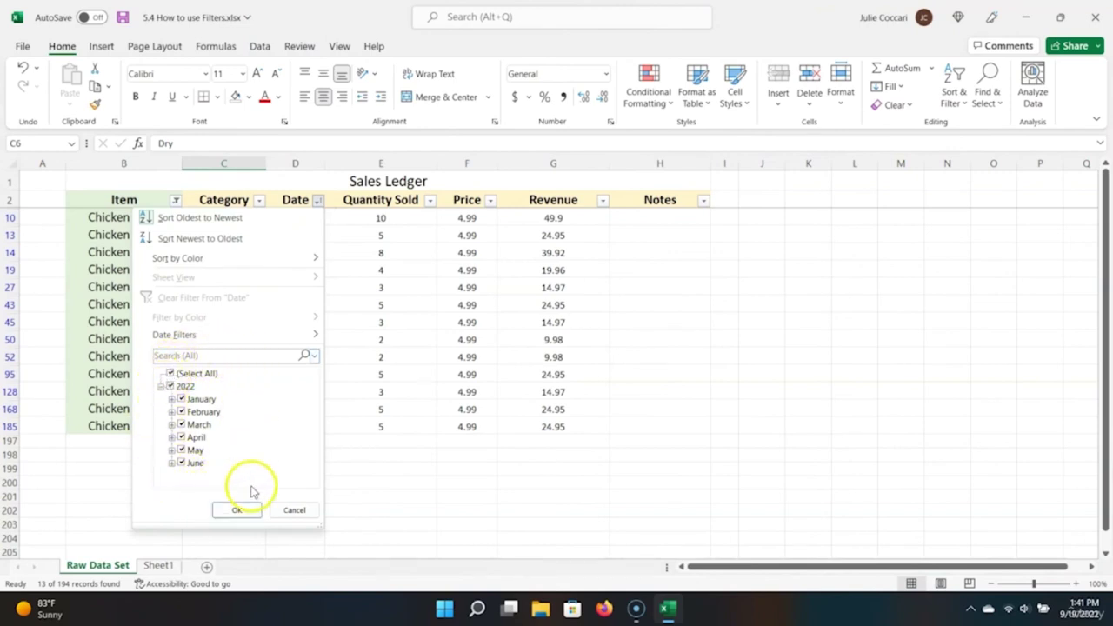
# Step: Narrow the Date filter to February only
pyautogui.click(170, 373)
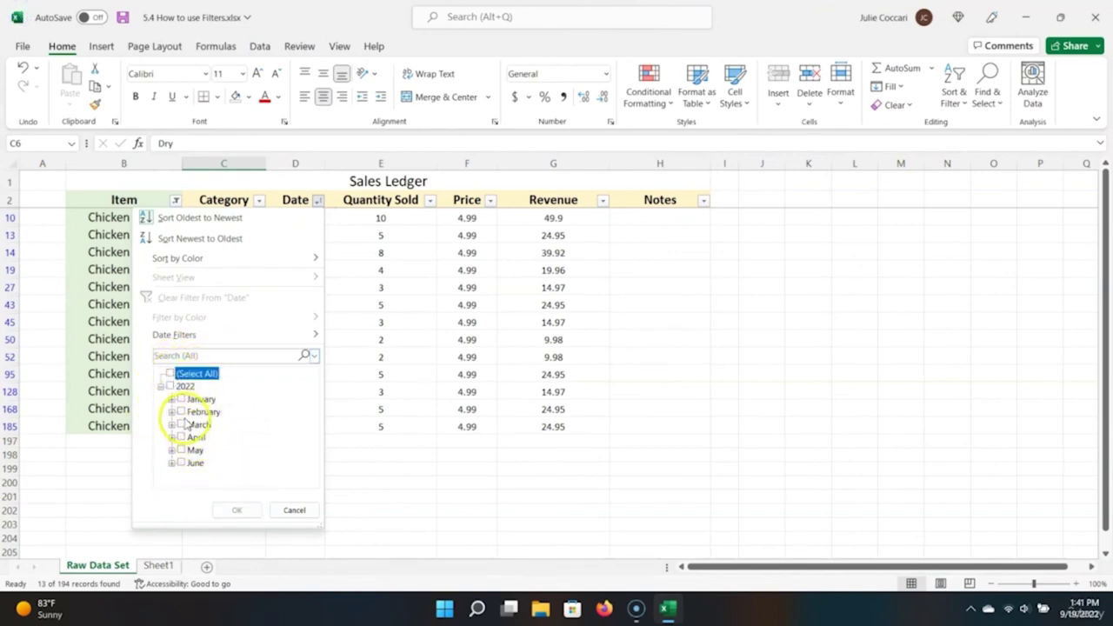
pyautogui.click(197, 412)
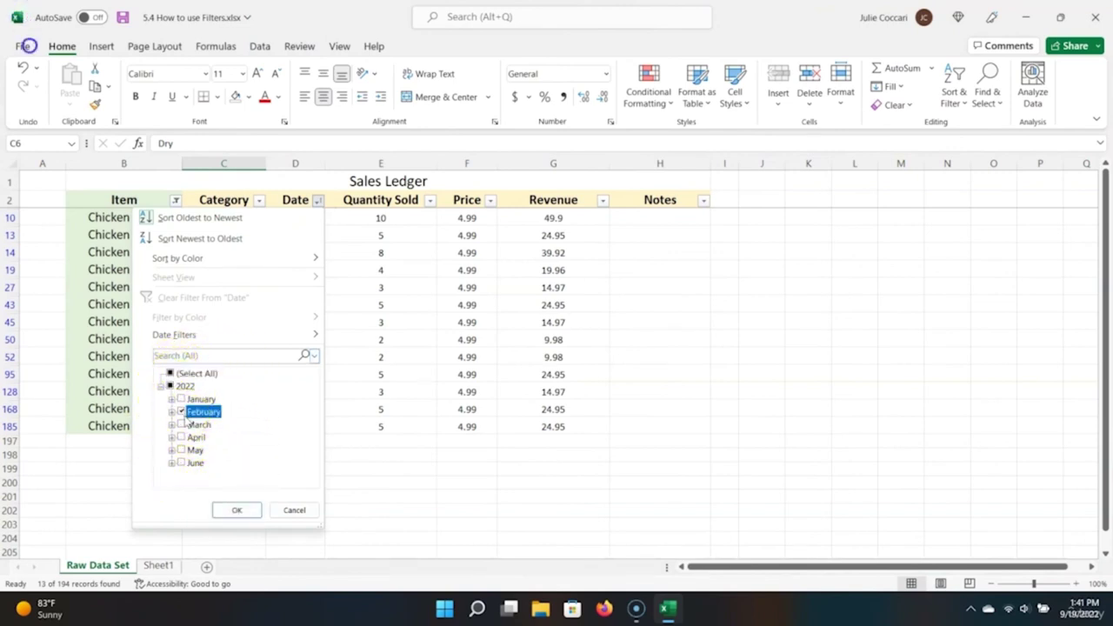
pyautogui.click(234, 510)
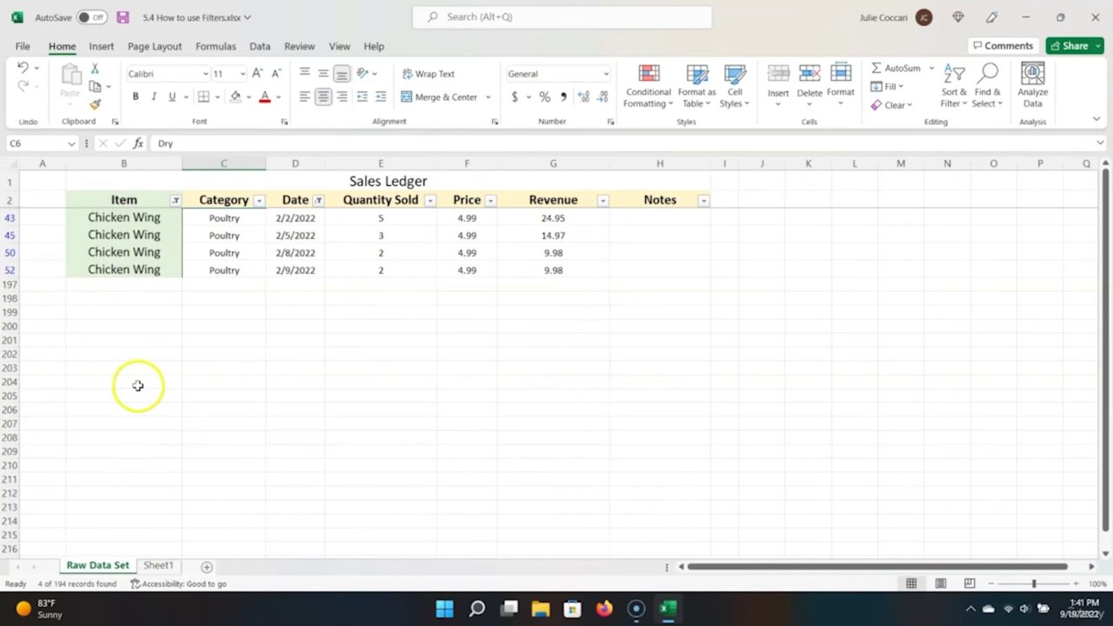
# Step: Clear the filters from both the Date and Item columns
pyautogui.click(318, 201)
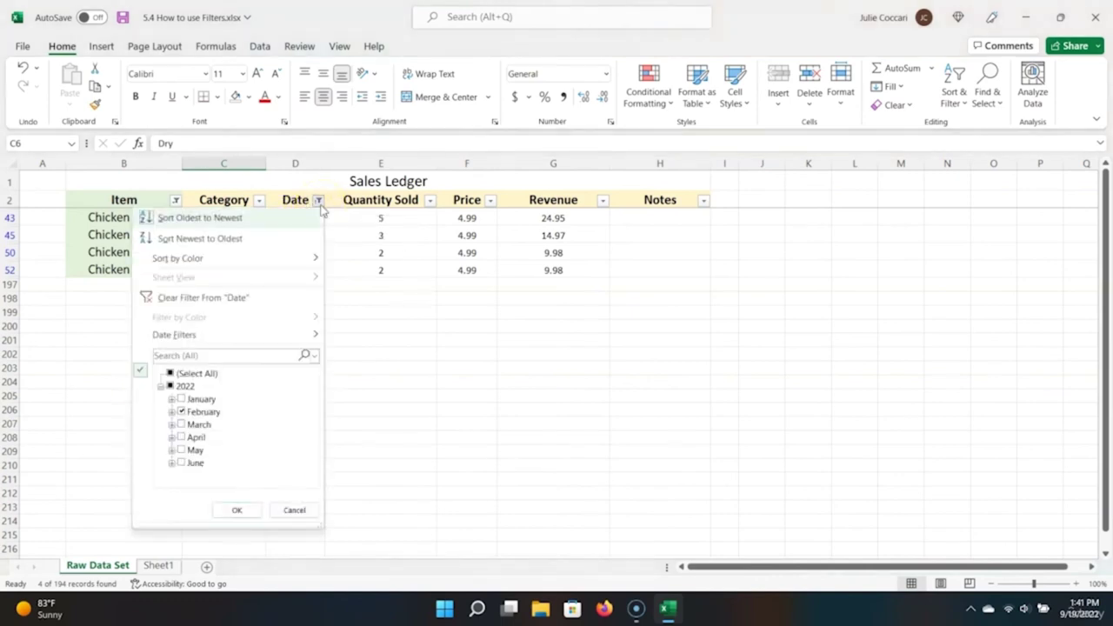
pyautogui.click(241, 299)
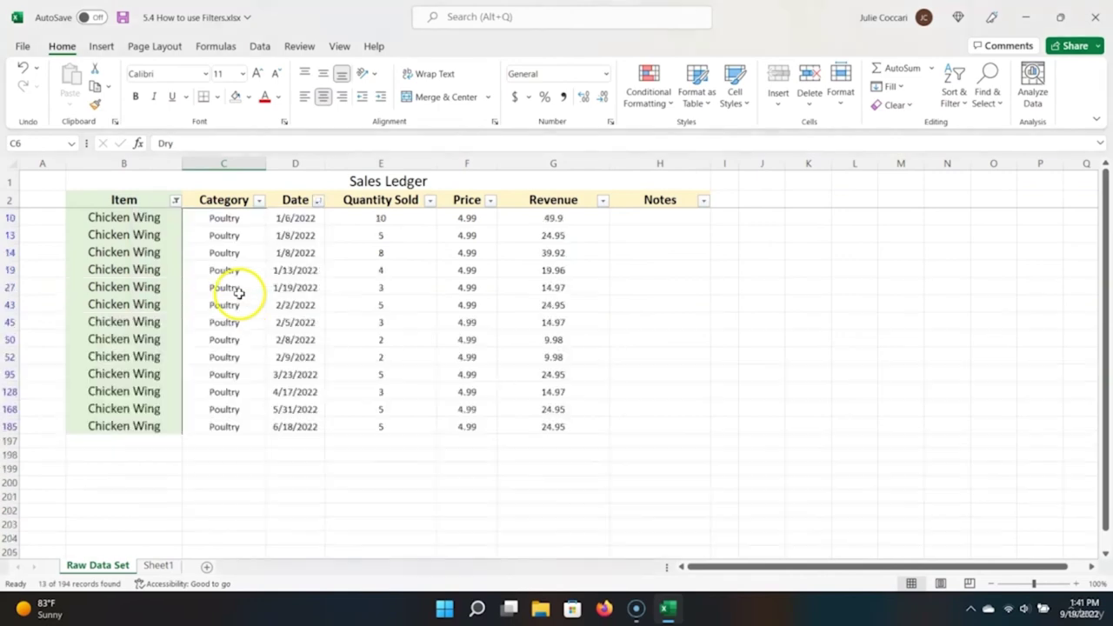
pyautogui.click(176, 200)
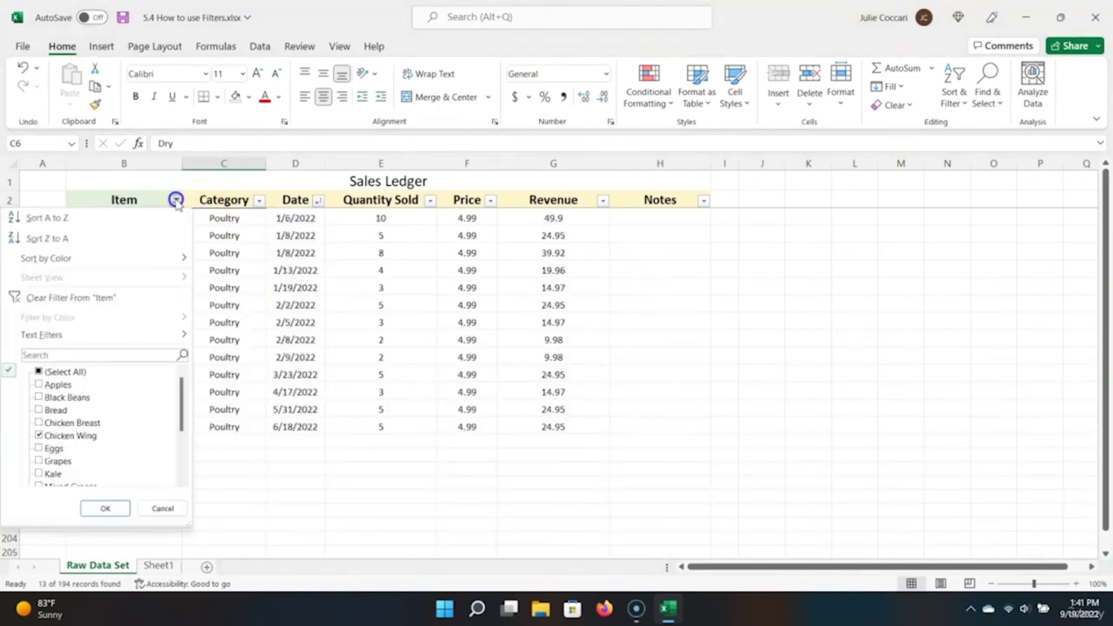
pyautogui.click(135, 304)
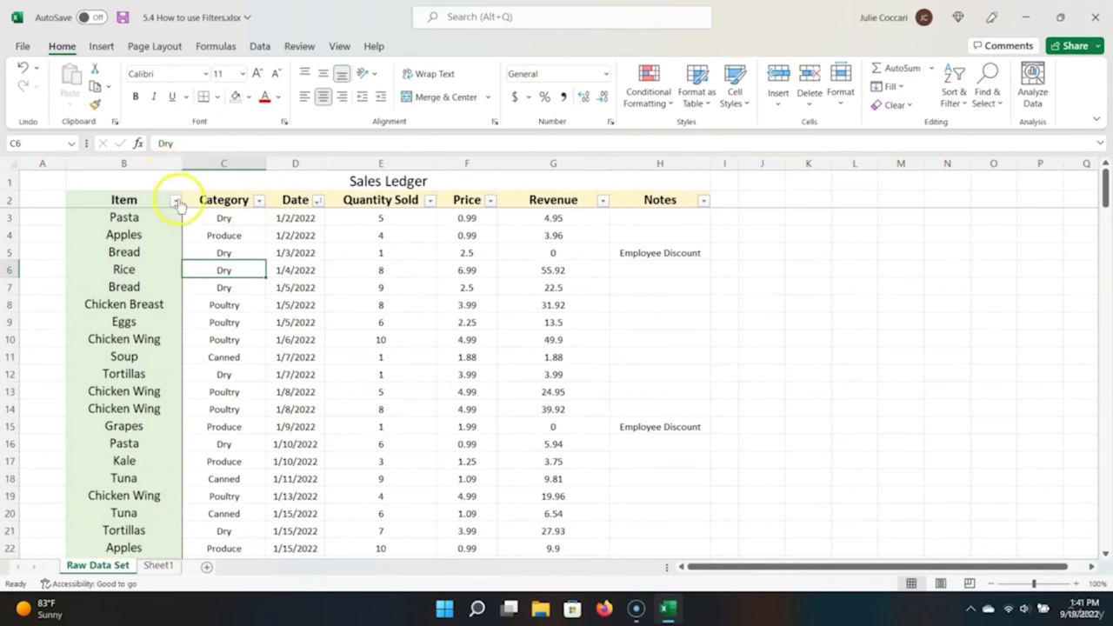
# Step: Filter the Item column to Chicken Breast and Chicken Wing, 26 of 194 records
pyautogui.click(176, 201)
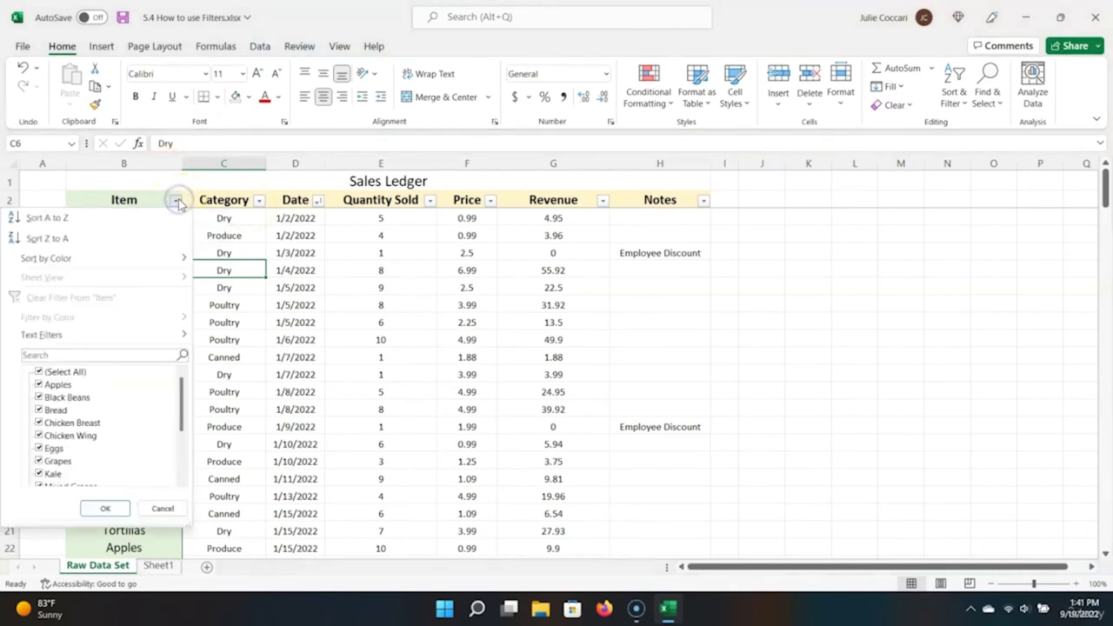
pyautogui.click(39, 371)
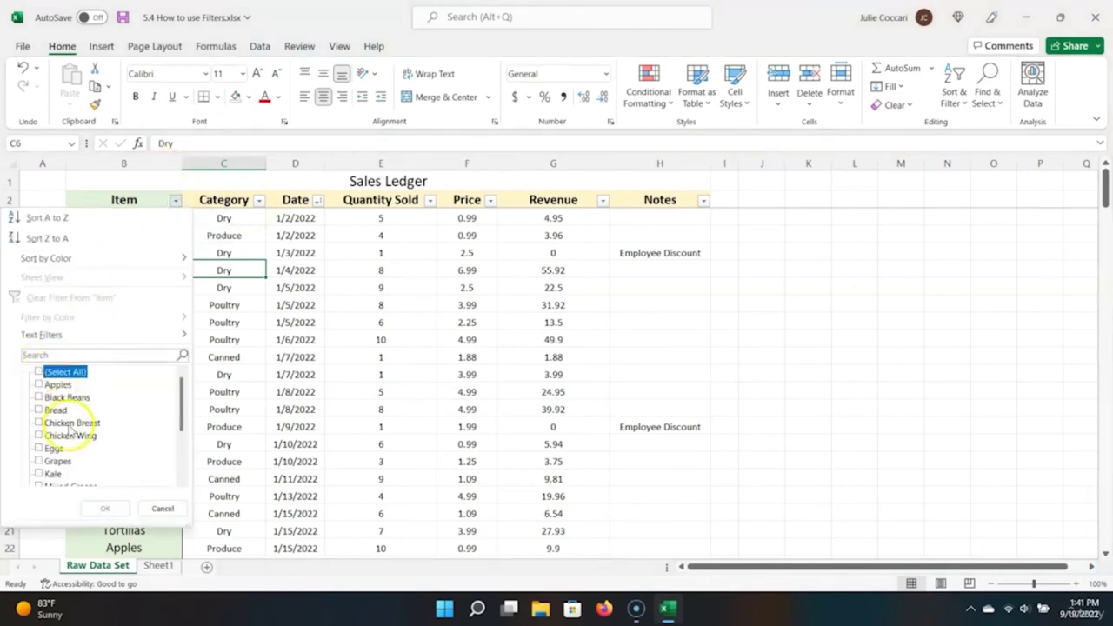
pyautogui.click(39, 424)
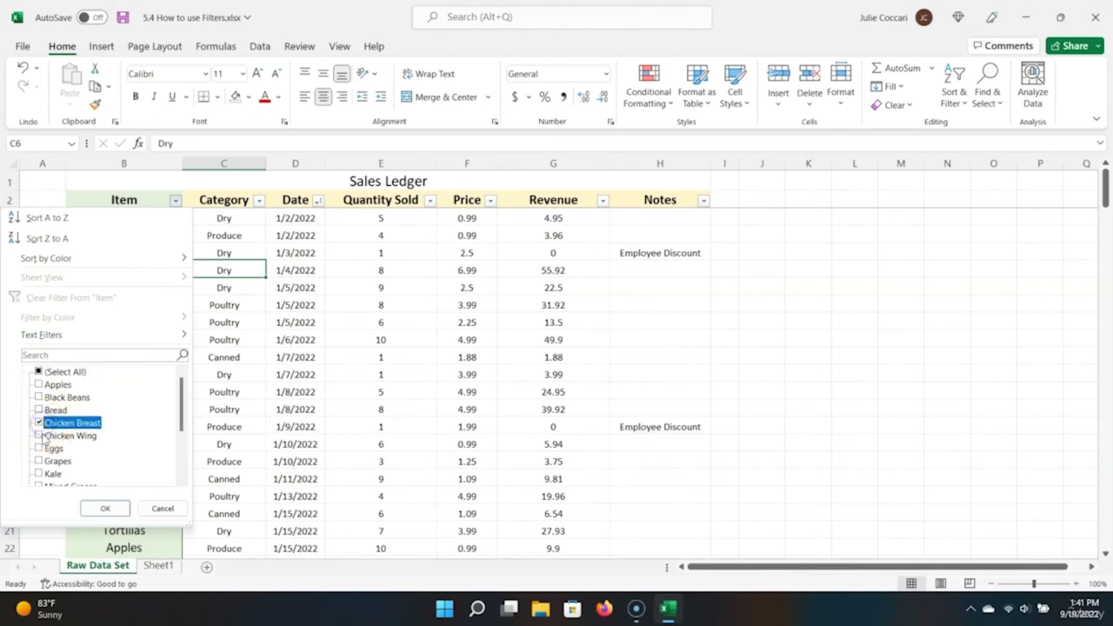
pyautogui.click(39, 436)
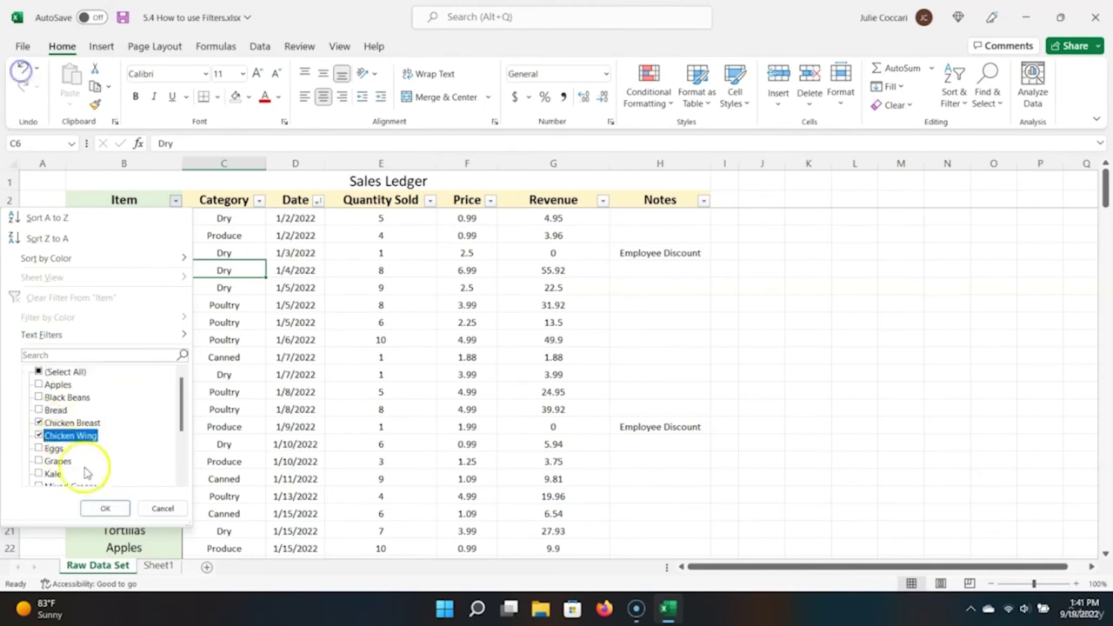
pyautogui.click(106, 508)
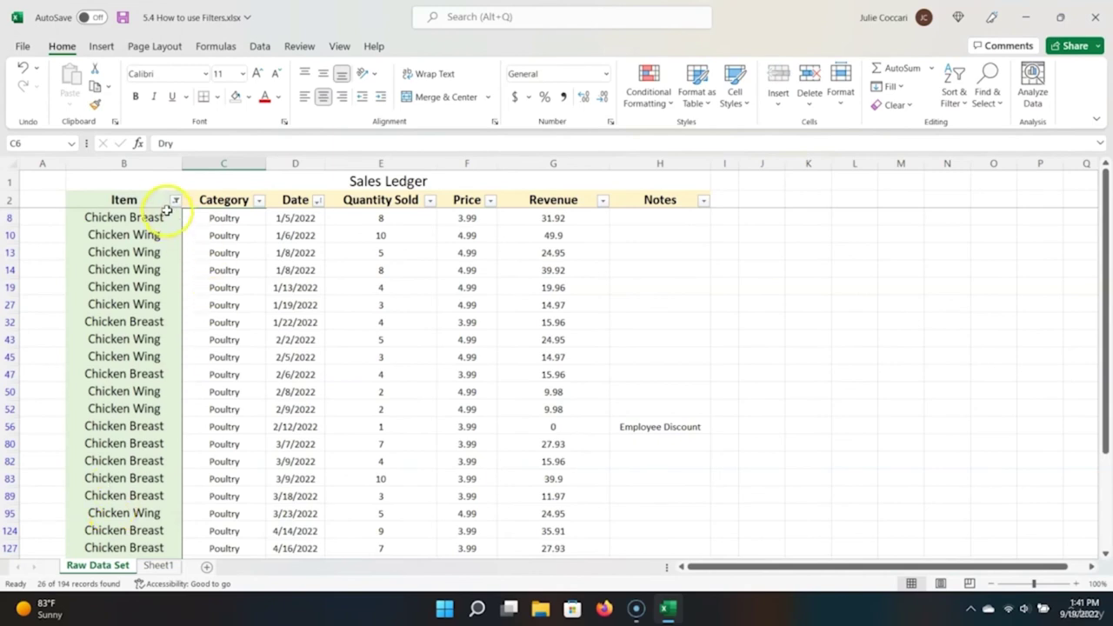
# Step: Clear the Item filter so all ledger rows show again
pyautogui.moveTo(177, 205)
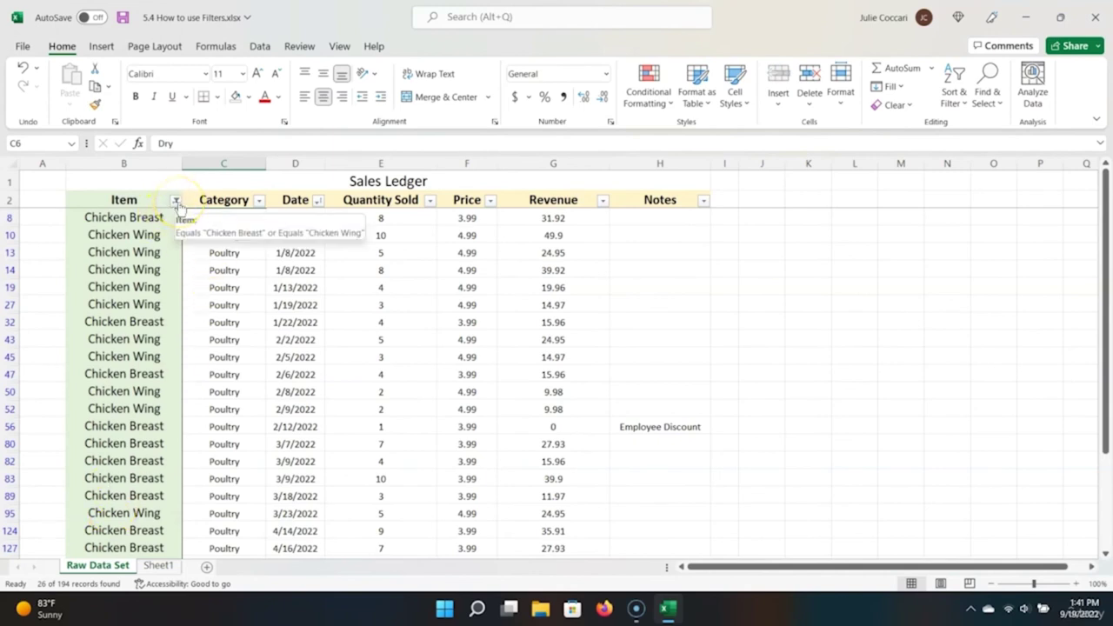
pyautogui.click(177, 205)
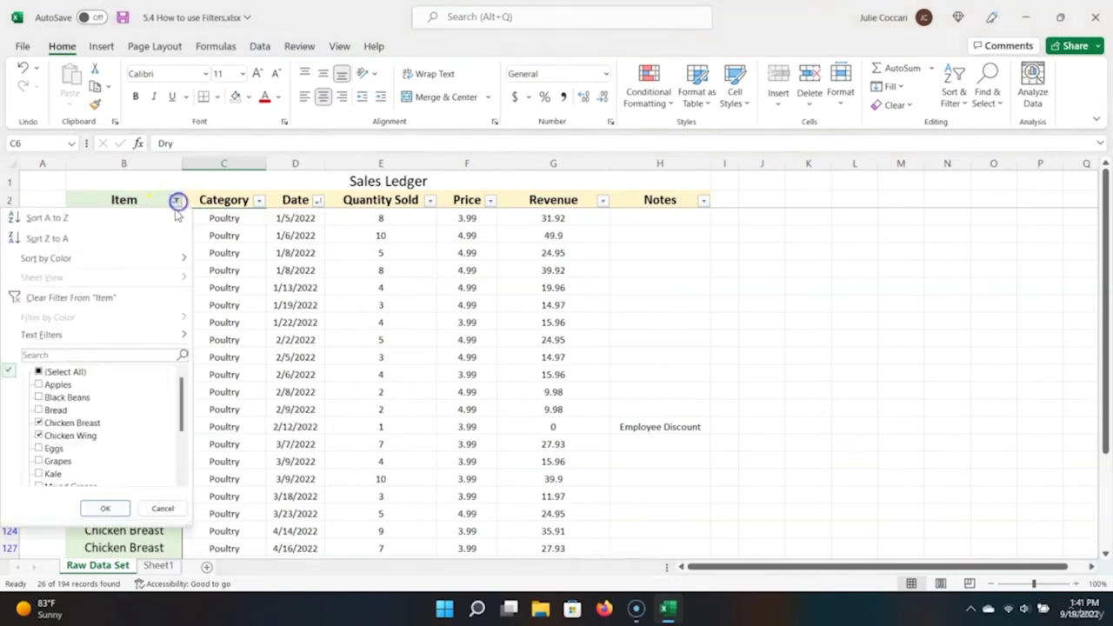
pyautogui.click(71, 294)
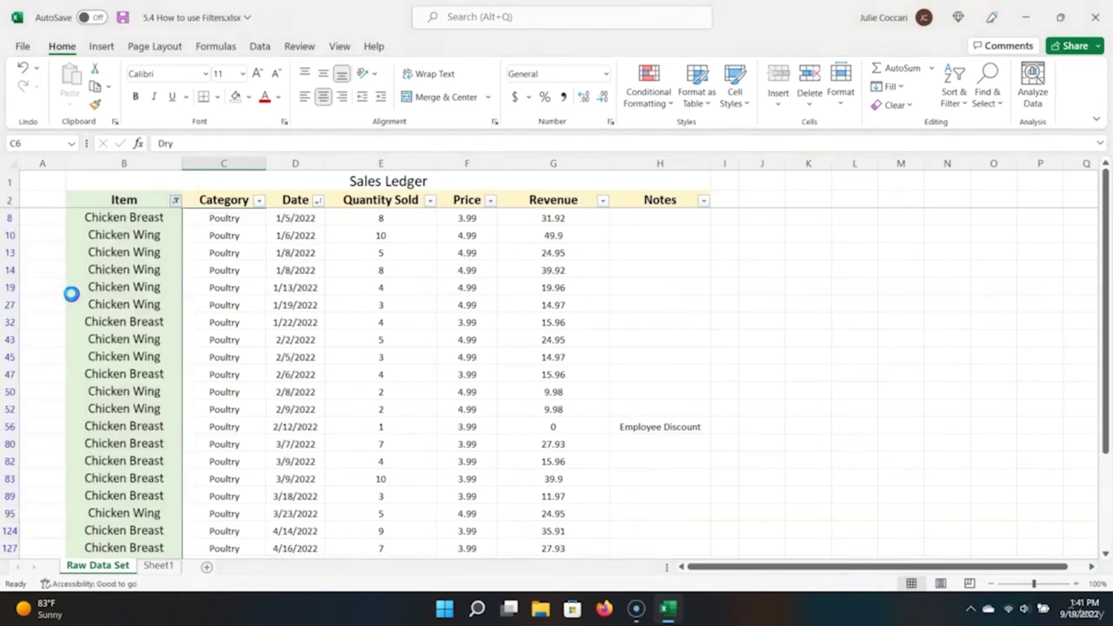
pyautogui.click(172, 202)
# Step: Apply an Item text filter: contains chicken
pyautogui.moveTo(137, 334)
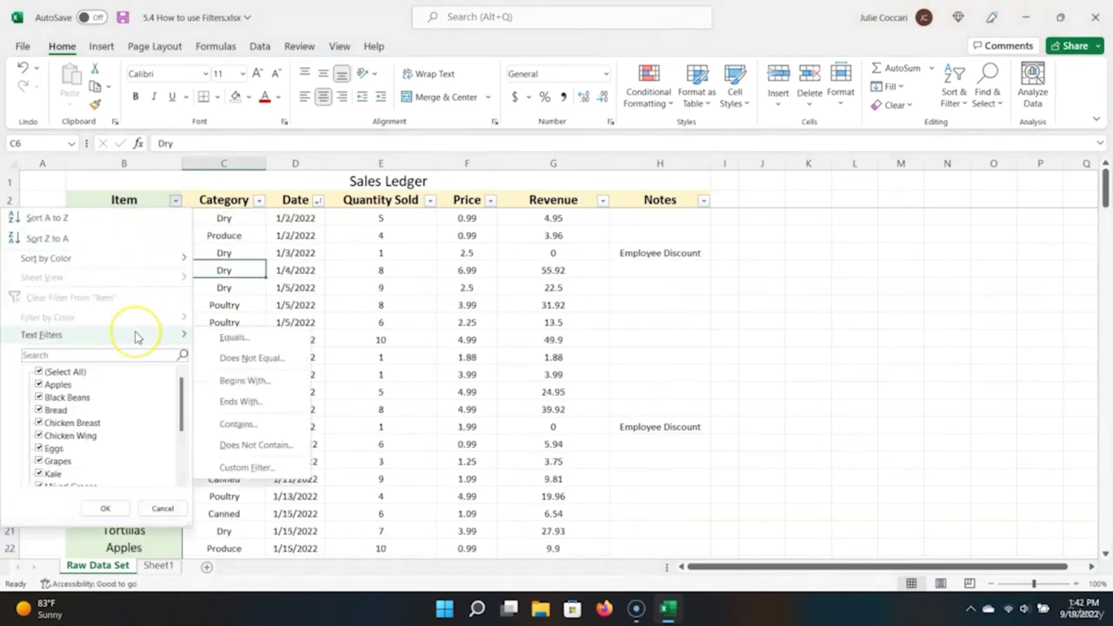
pyautogui.click(253, 427)
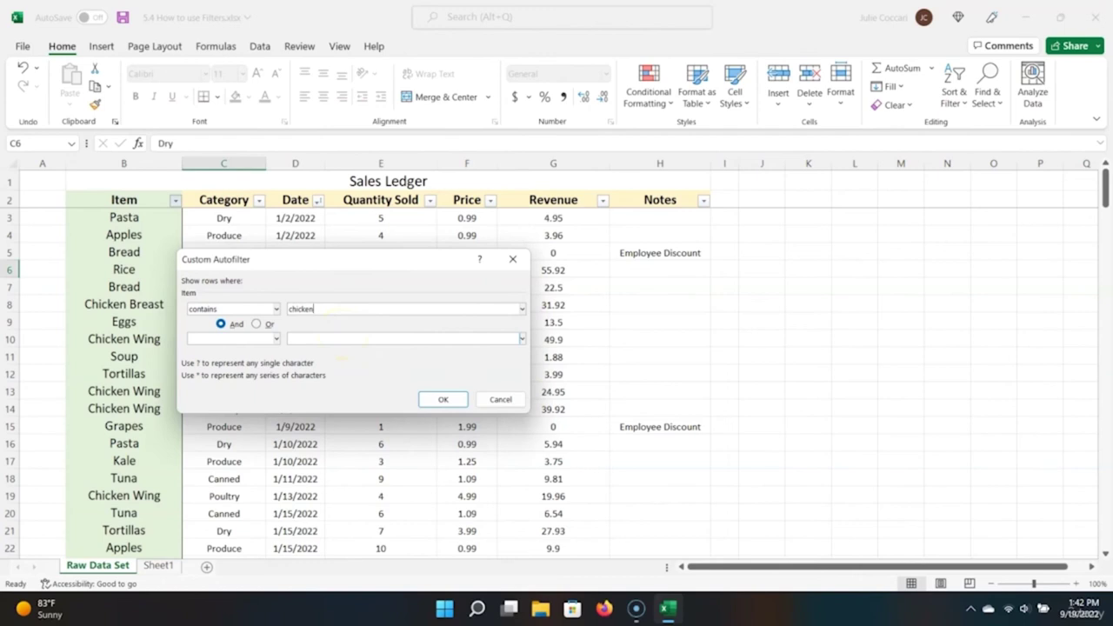
pyautogui.press('Return')
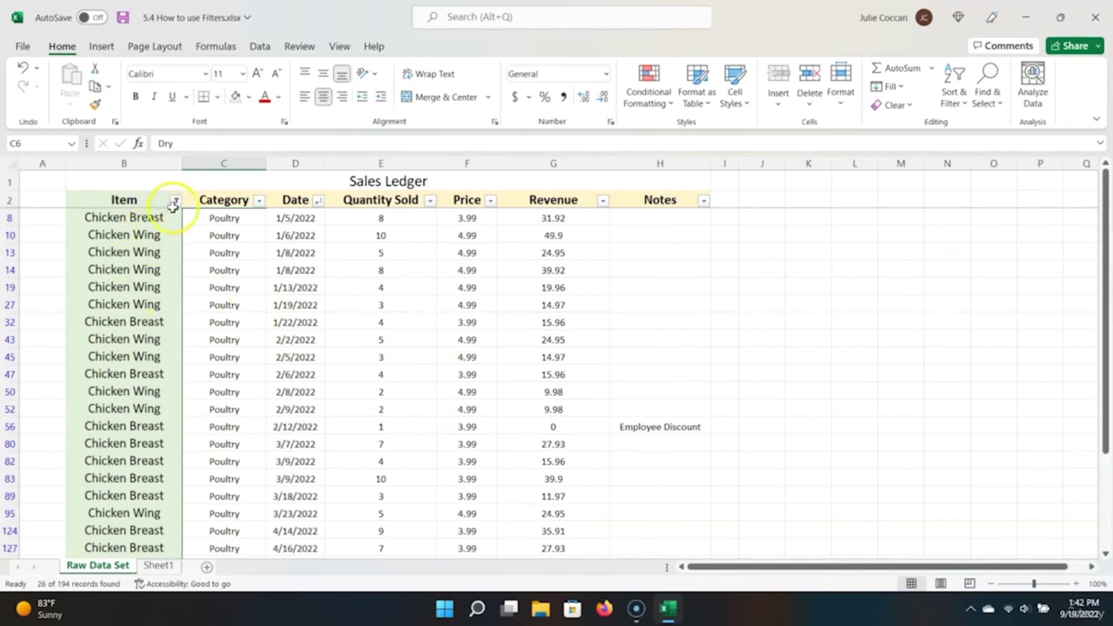
# Step: Extend the Item custom filter with Or equals Soup, showing 38 of 194 records
pyautogui.click(175, 200)
pyautogui.moveTo(140, 341)
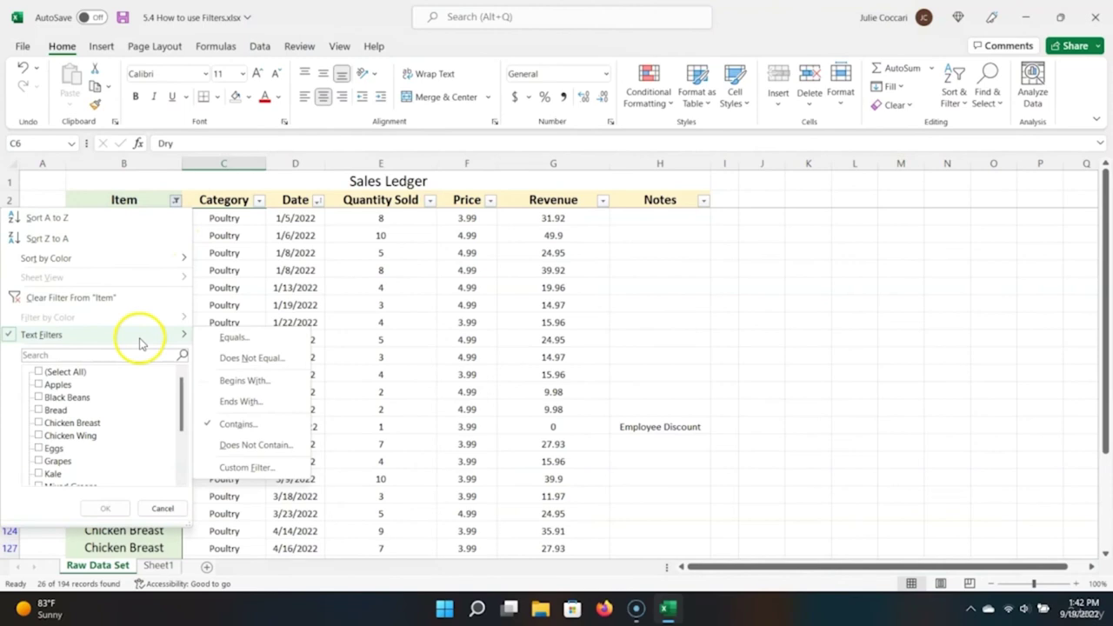
pyautogui.click(256, 424)
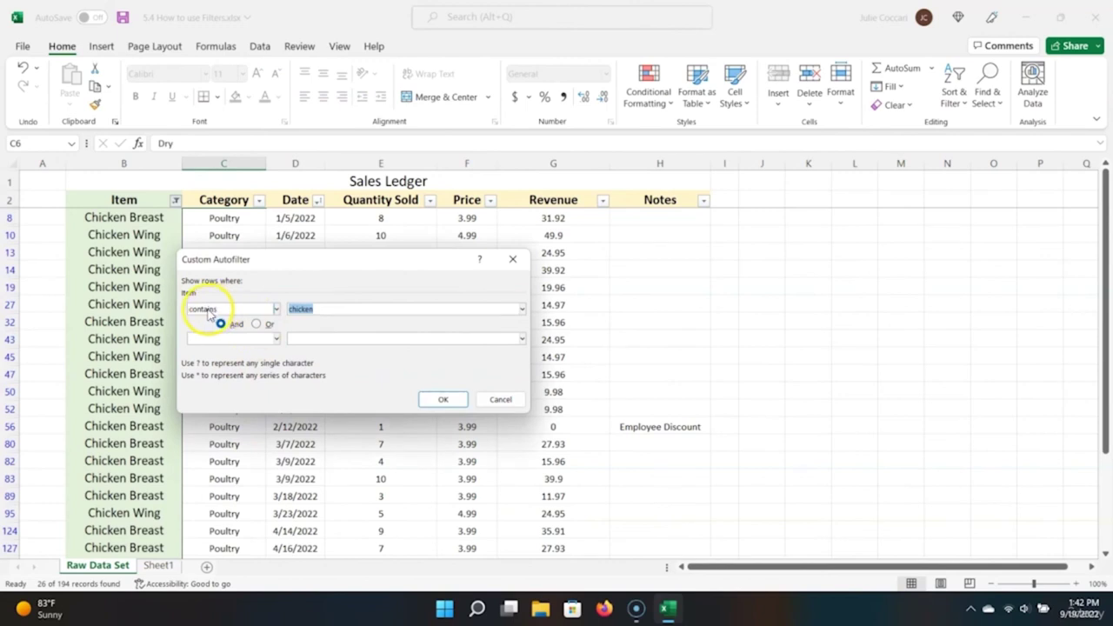
pyautogui.click(256, 323)
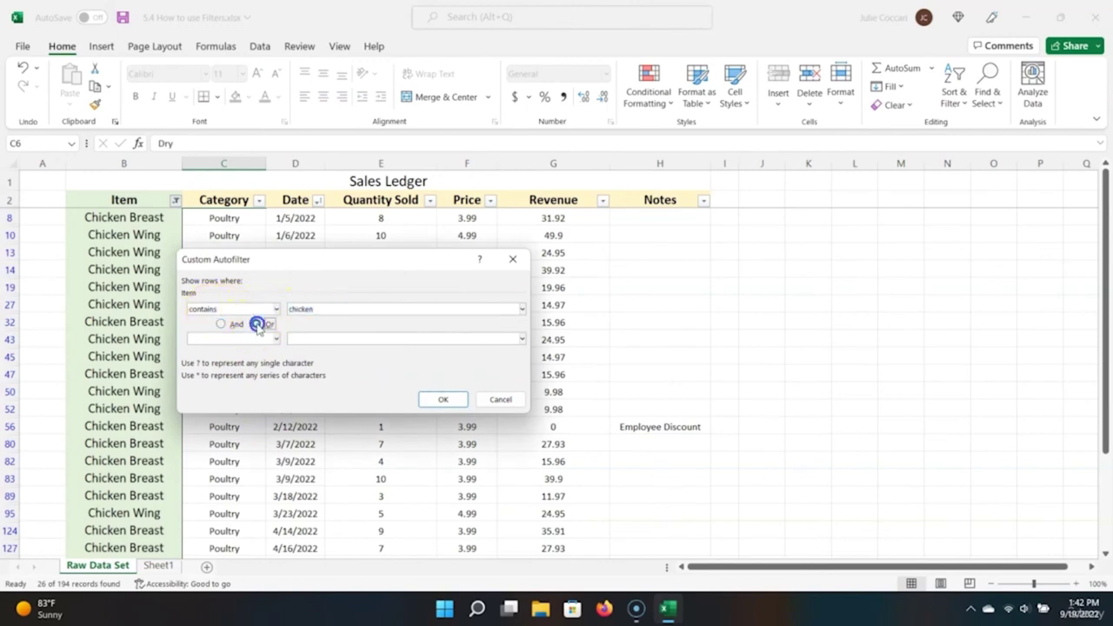
pyautogui.click(255, 341)
pyautogui.click(249, 363)
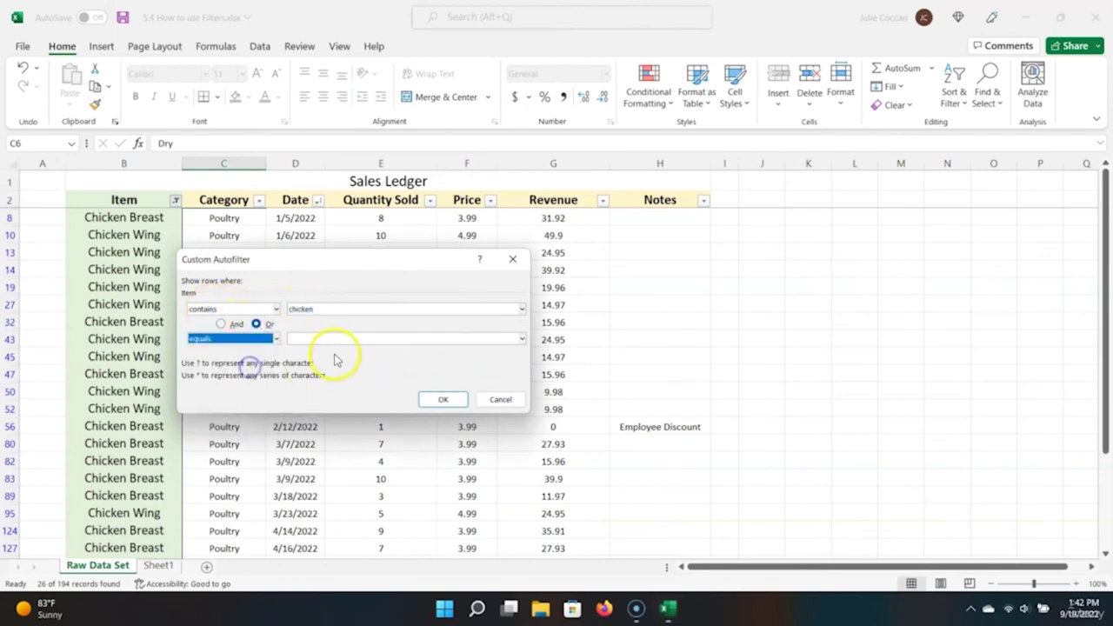
pyautogui.click(333, 342)
pyautogui.write('Soup')
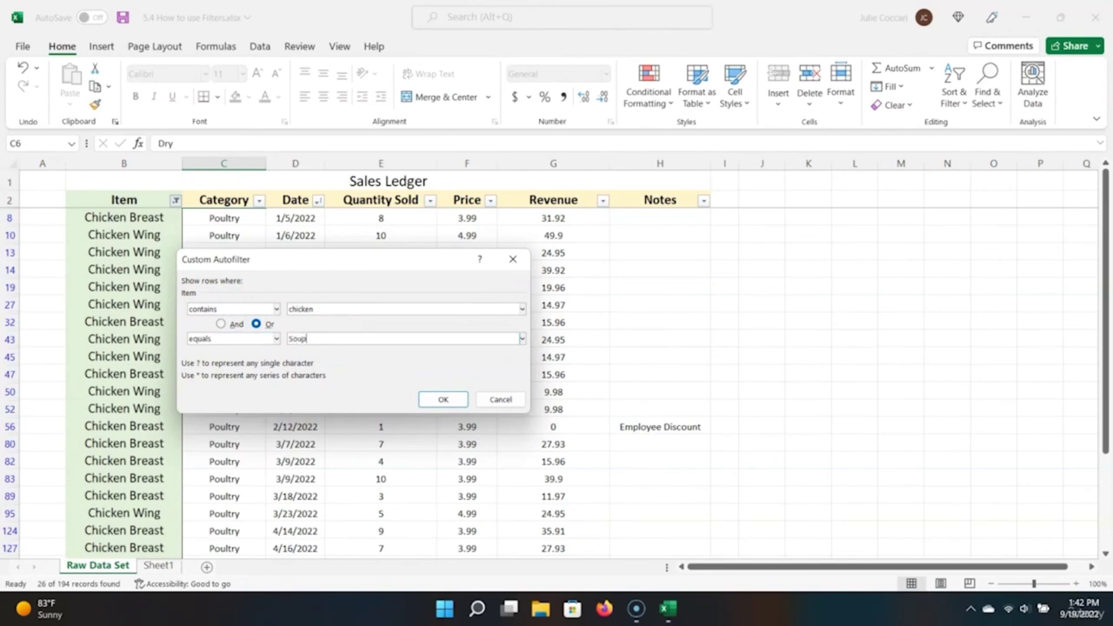
pyautogui.click(444, 401)
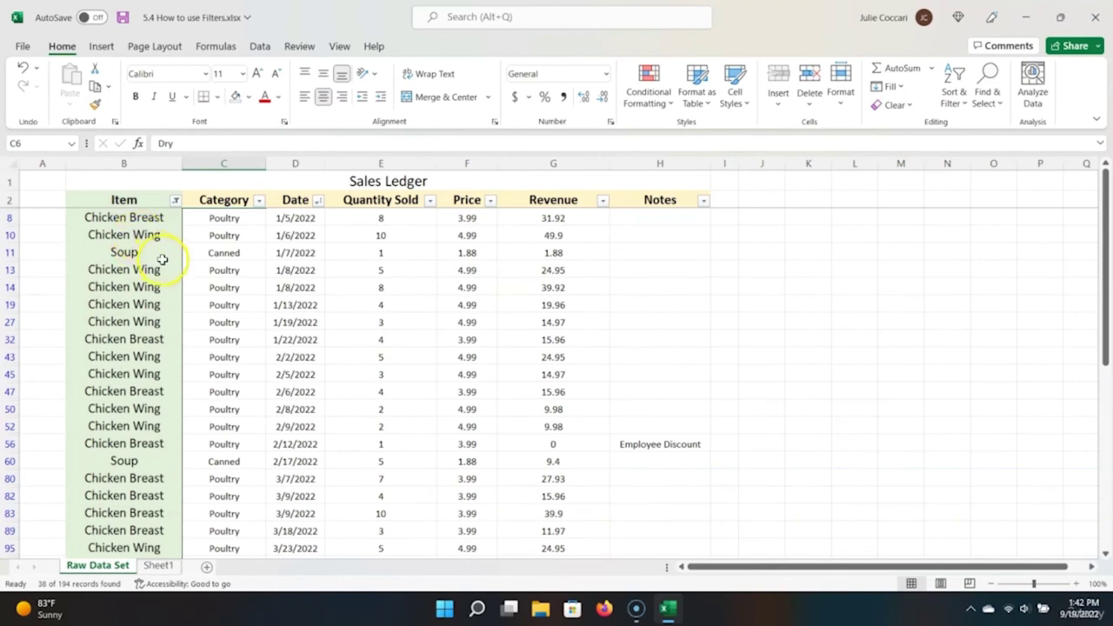
# Step: Bring up the Item column's Custom AutoFilter dialog and browse its operator list
pyautogui.click(175, 200)
pyautogui.moveTo(138, 337)
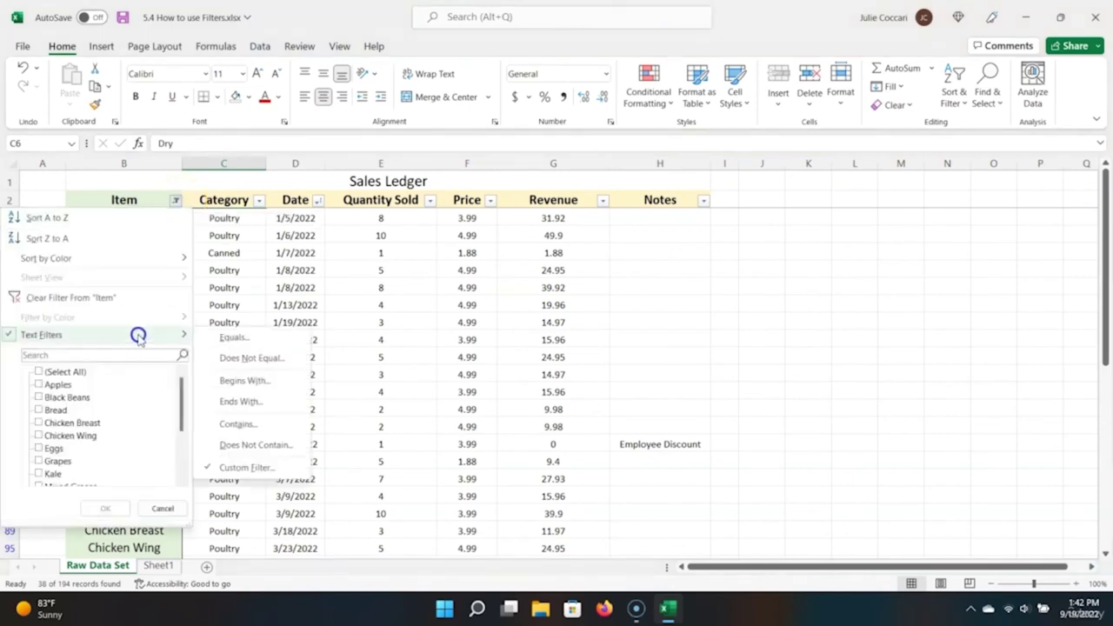
pyautogui.click(257, 465)
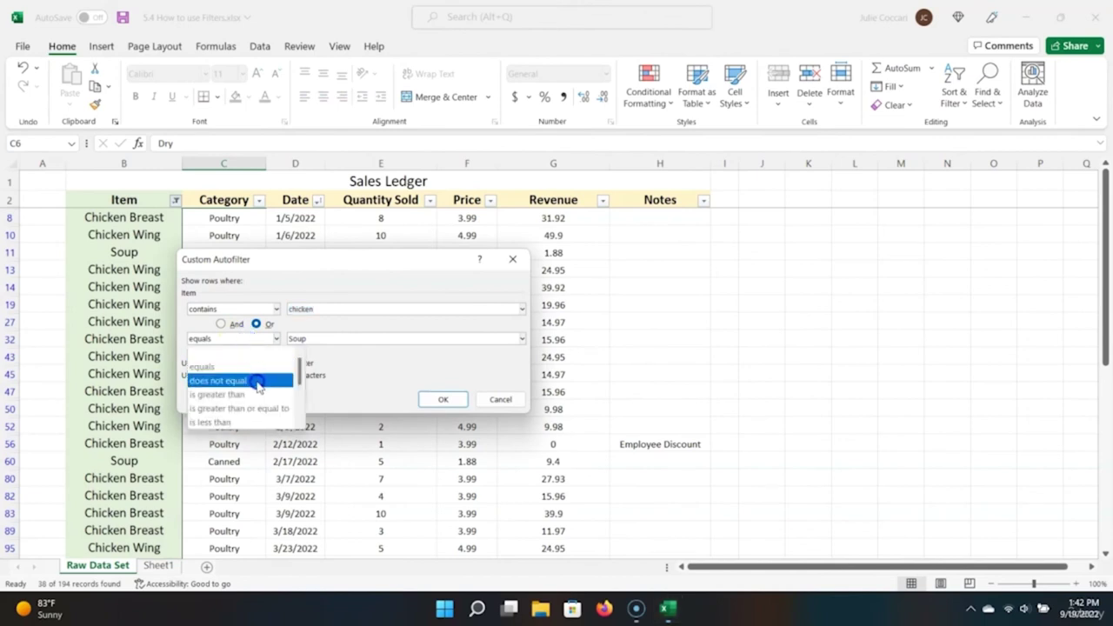
pyautogui.scroll(-1, 257, 386)
pyautogui.scroll(1, 252, 383)
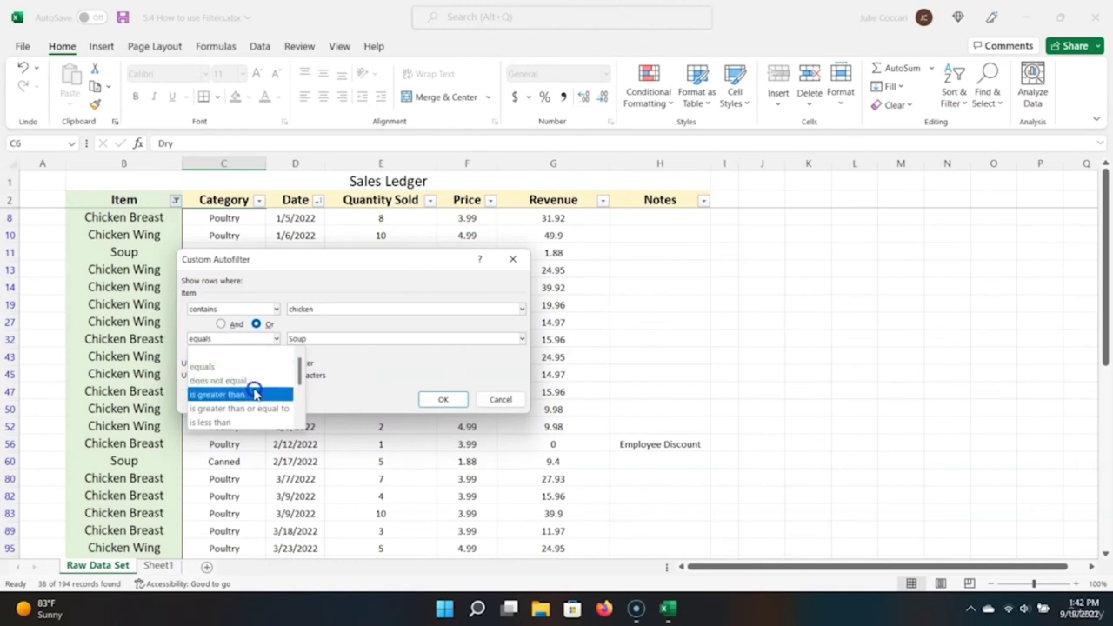
pyautogui.scroll(-2, 253, 391)
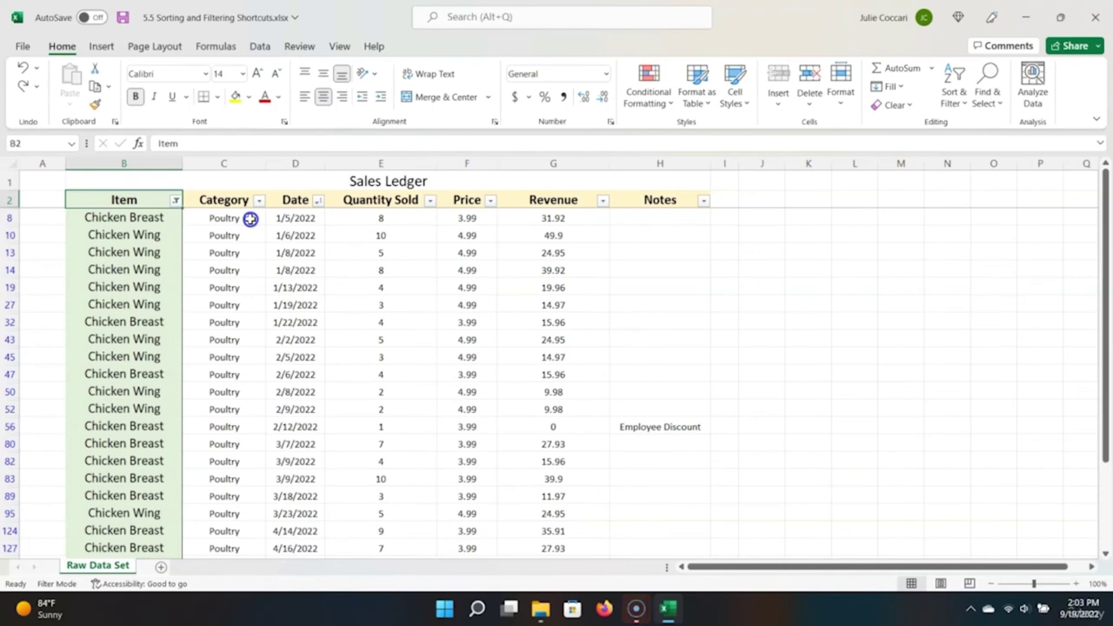
# Step: From B2, step through the Item filter menu using Alt+Down and the arrow keys
pyautogui.press('Down')
pyautogui.press('Up')
pyautogui.hotkey('alt', 'Down')
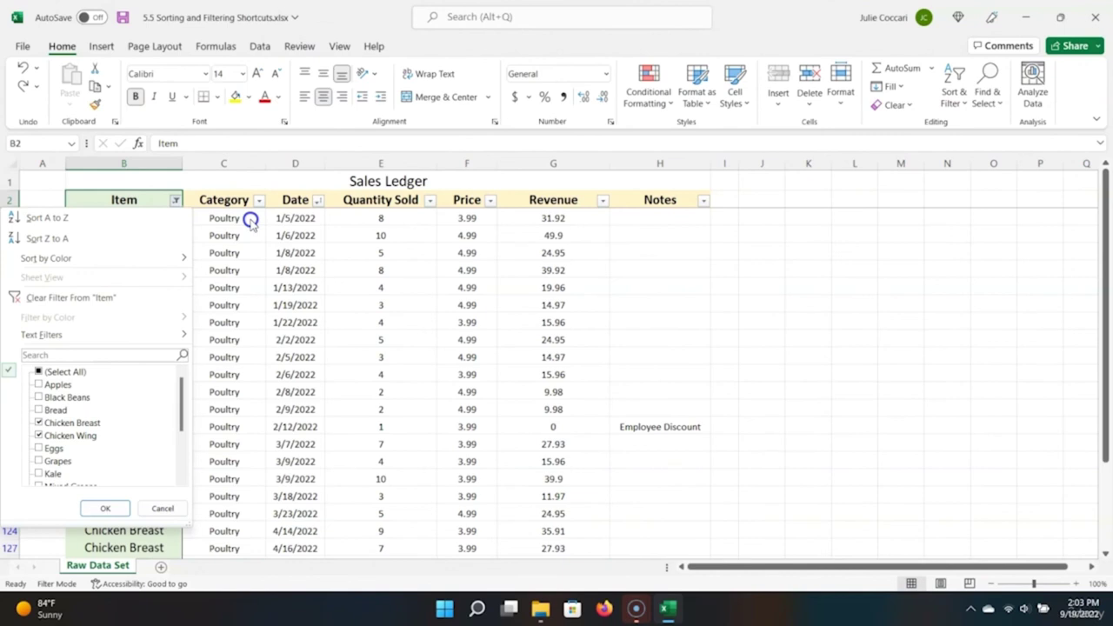
pyautogui.press('Down')
pyautogui.press('Down')
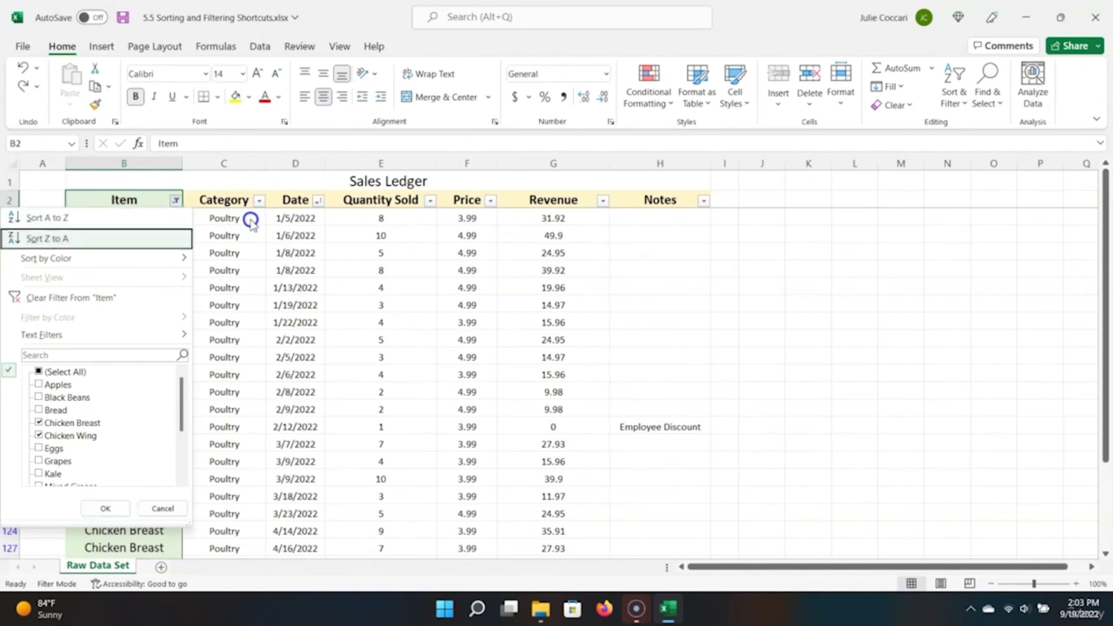
pyautogui.press('Down')
pyautogui.press('Down')
pyautogui.press('Down')
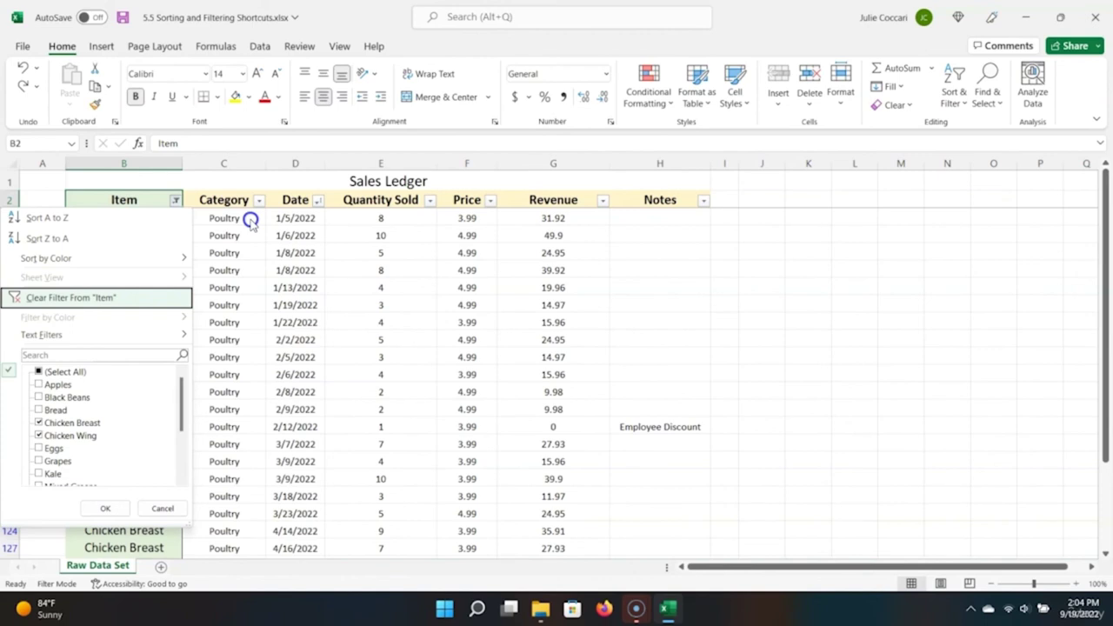
pyautogui.press('Return')
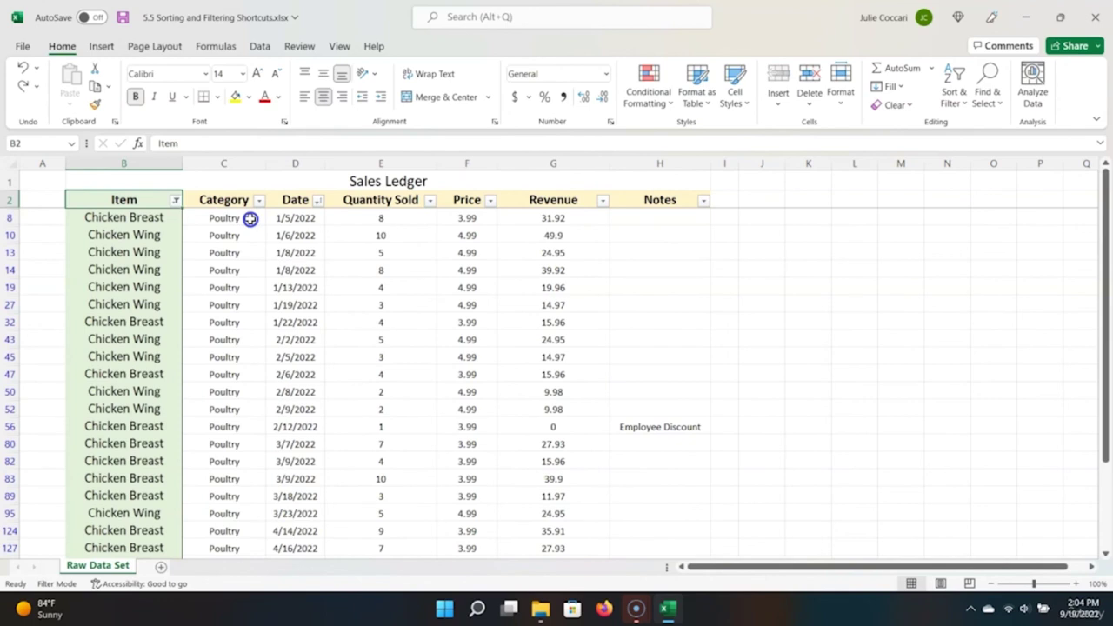
# Step: Clear the Item filter with the Alt+A+C shortcut
pyautogui.hotkey('alt', 'Down')
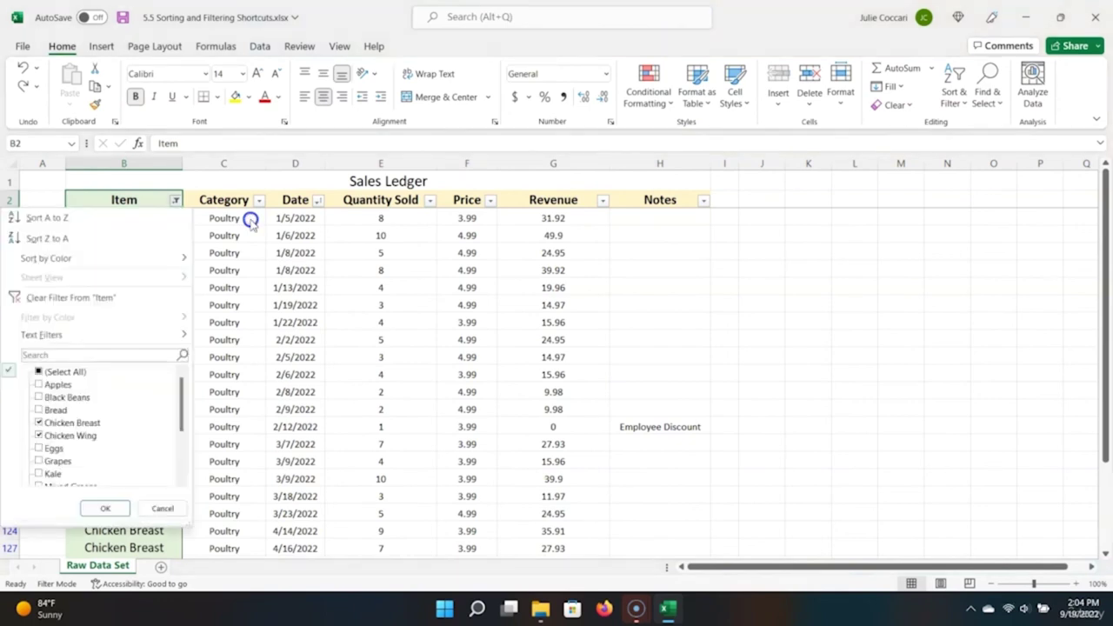
pyautogui.press('Escape')
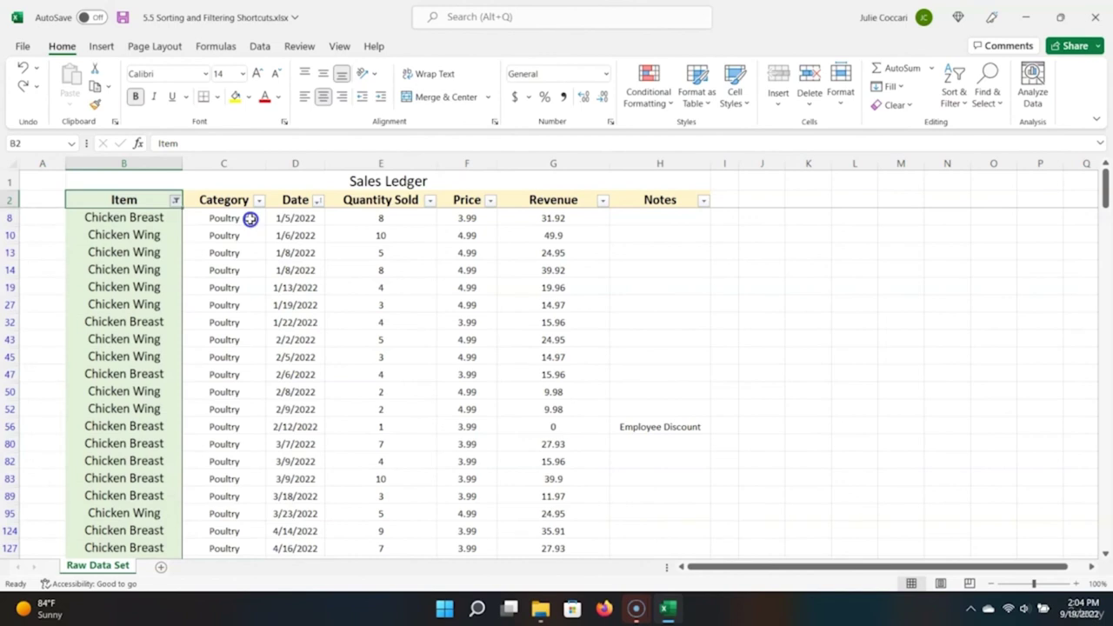
pyautogui.hotkey('alt', 'a', 'c')
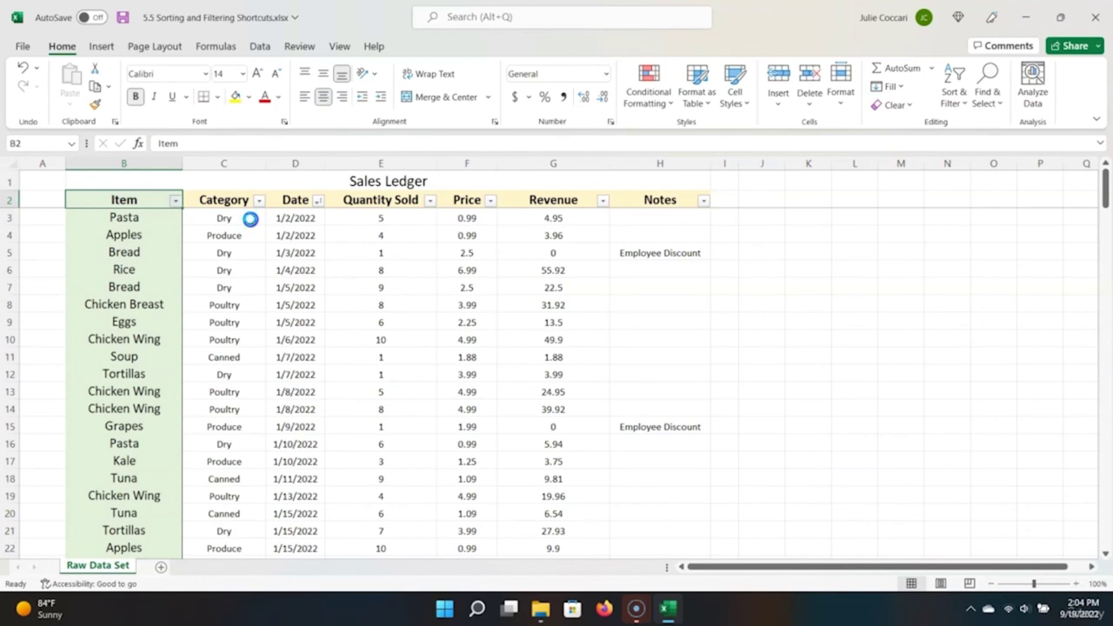
pyautogui.hotkey('alt', 'Down')
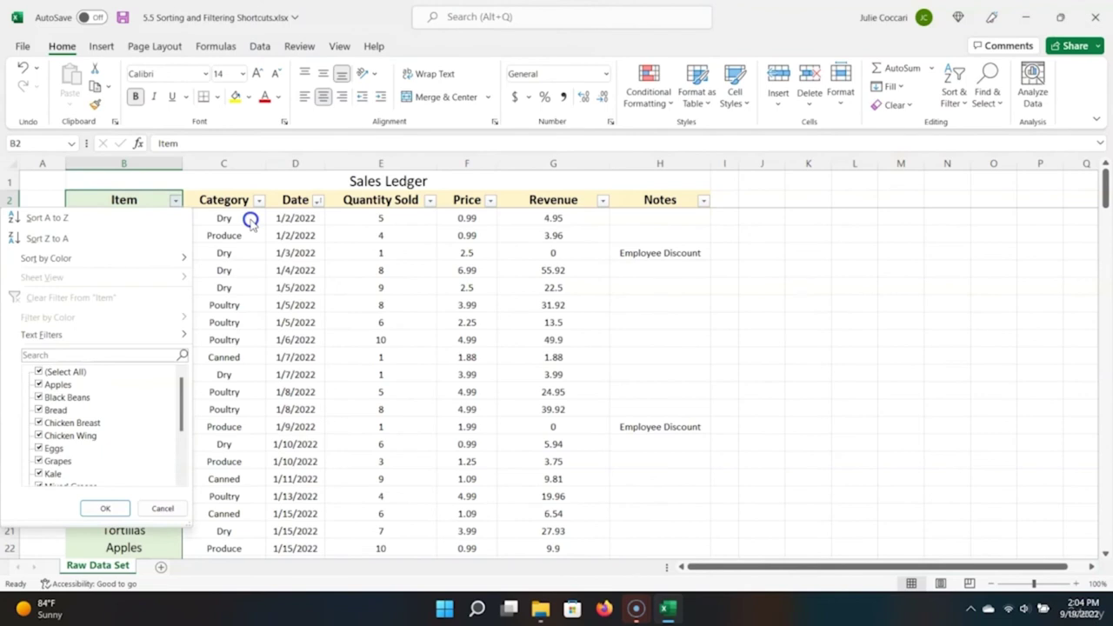
pyautogui.press('e')
pyautogui.write('Chicken')
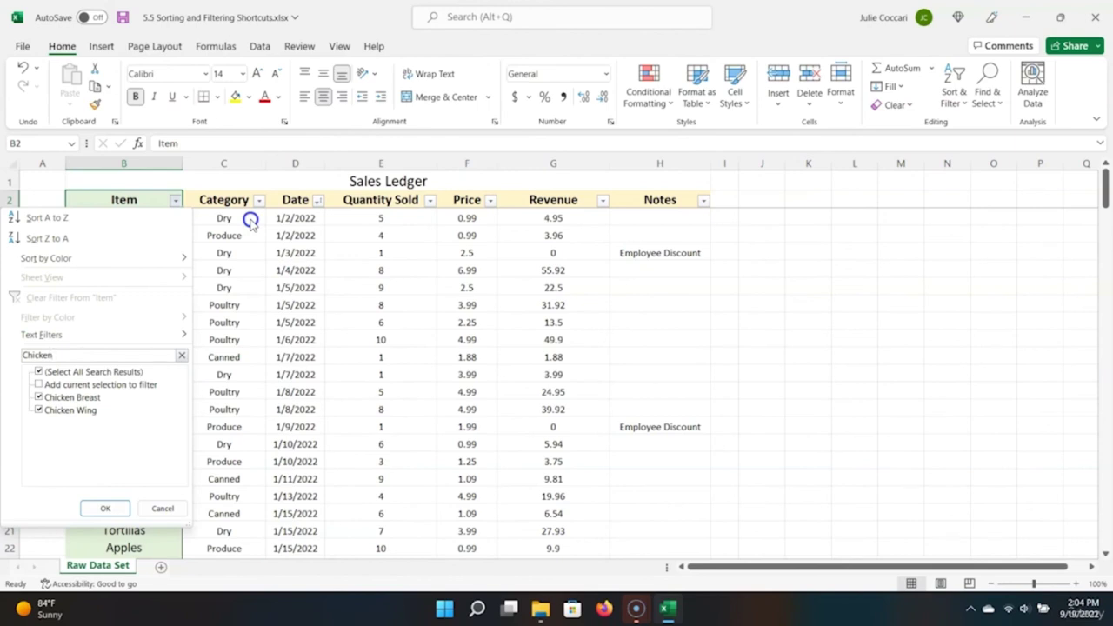
pyautogui.press('Return')
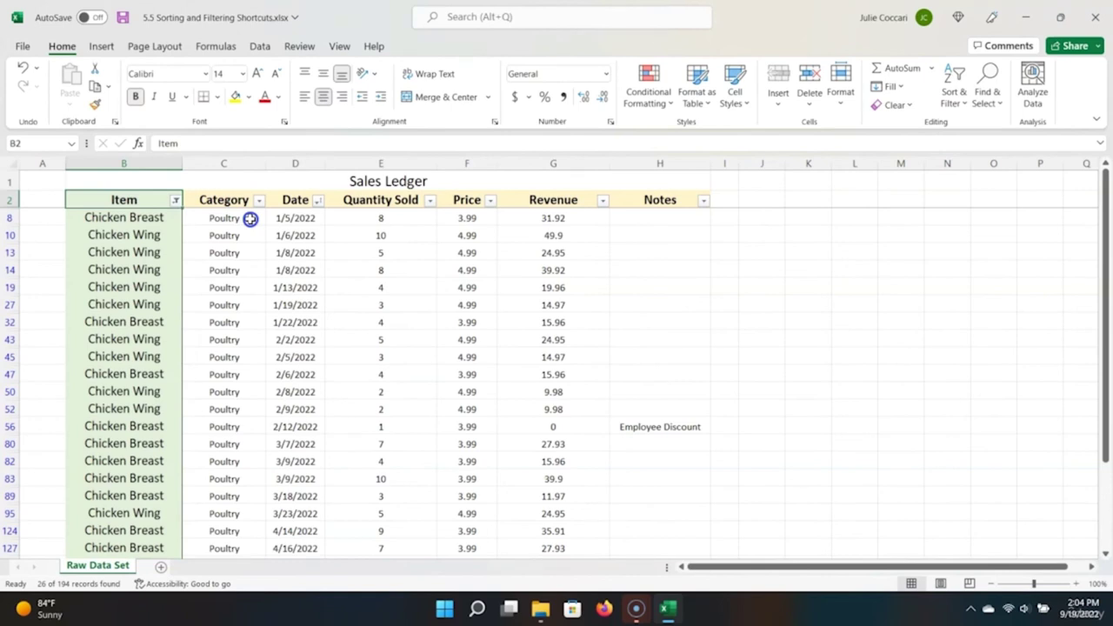
pyautogui.hotkey('alt', 'Down')
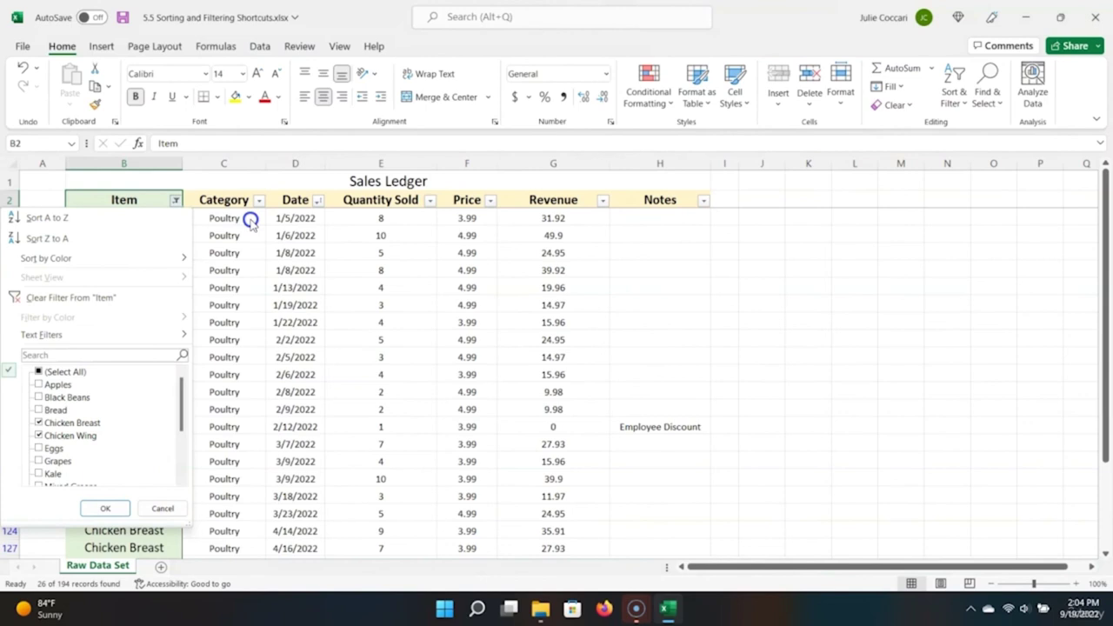
pyautogui.press('c')
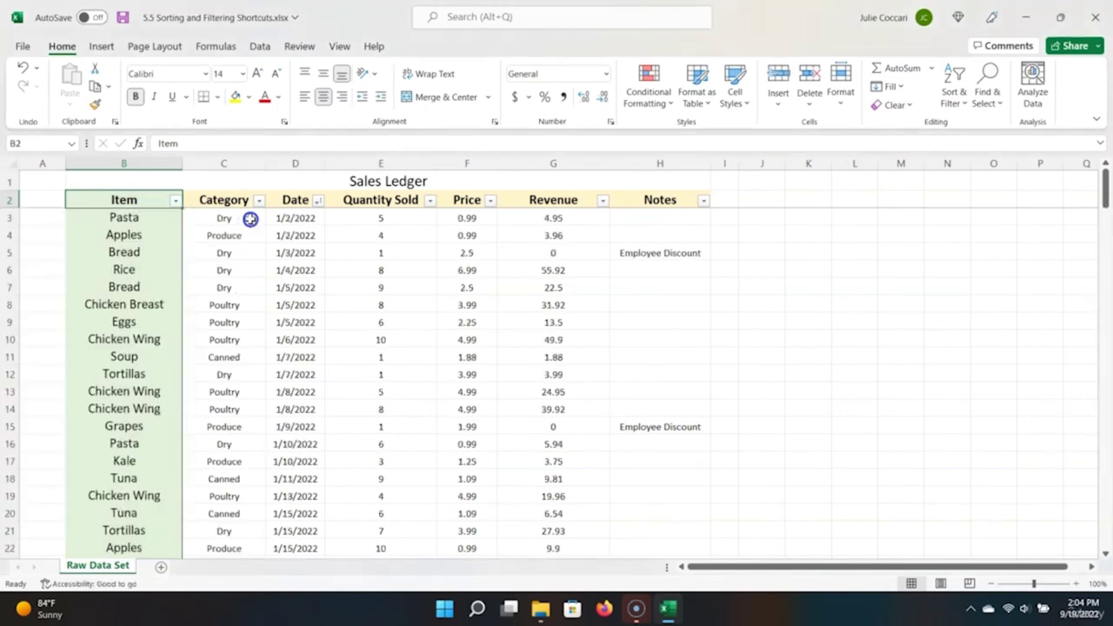
pyautogui.press('Right')
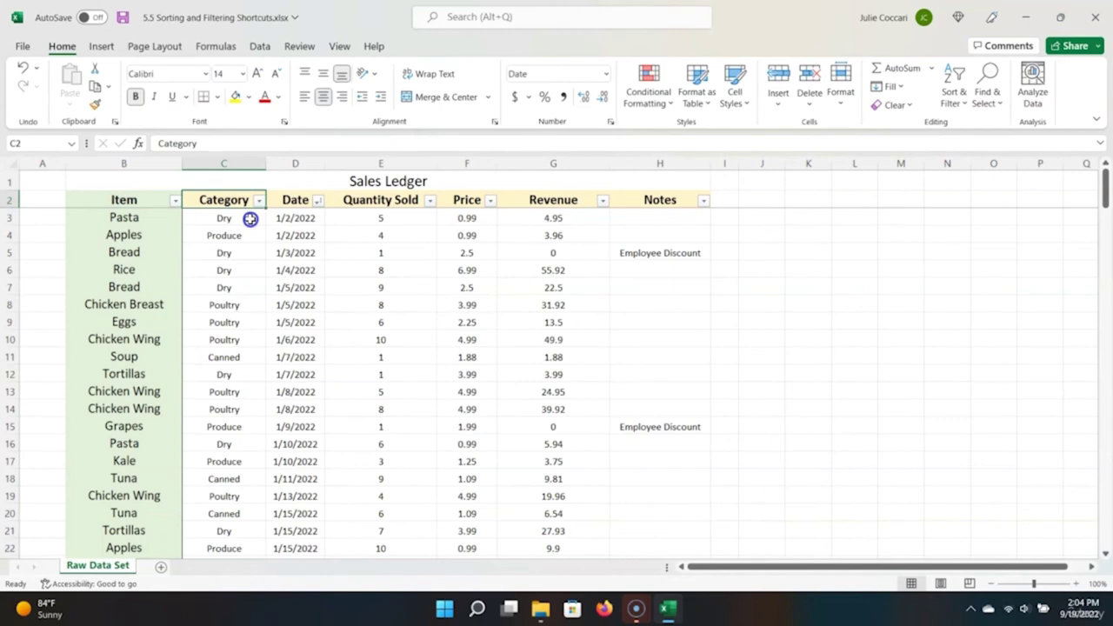
# Step: Use keyboard shortcuts to filter the Category column to only Dry and Produce
pyautogui.press('alt')
pyautogui.press('alt')
pyautogui.hotkey('alt', 'Down')
pyautogui.press('Down')
pyautogui.press('Down')
pyautogui.press('Down')
pyautogui.press('Down')
pyautogui.press('Down')
pyautogui.press('Down')
pyautogui.press('Down')
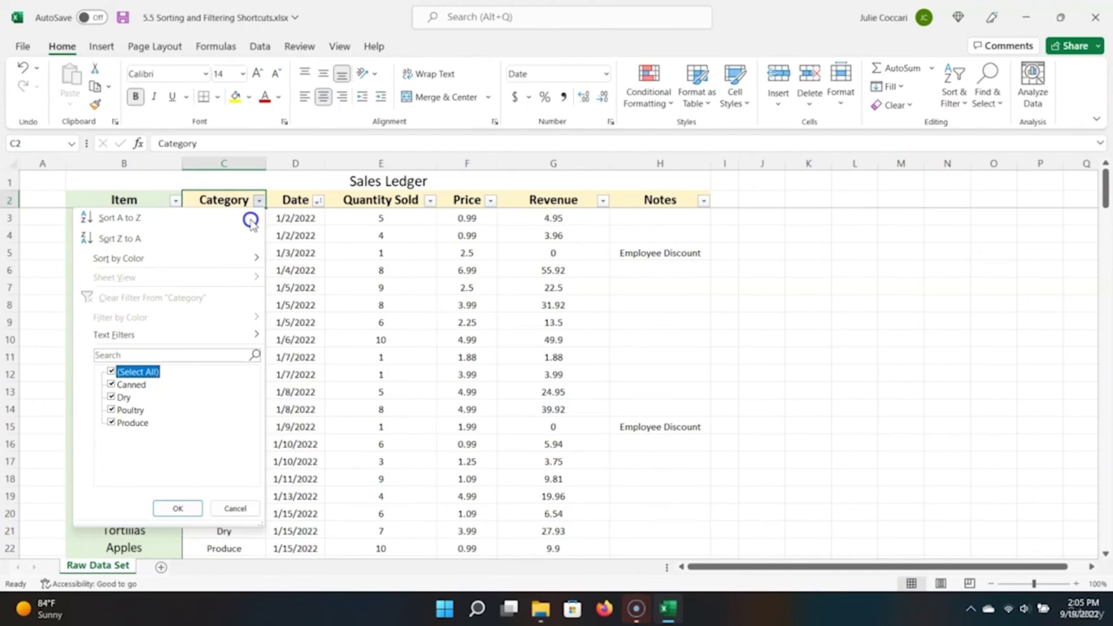
pyautogui.press('space')
pyautogui.press('Down')
pyautogui.press('Down')
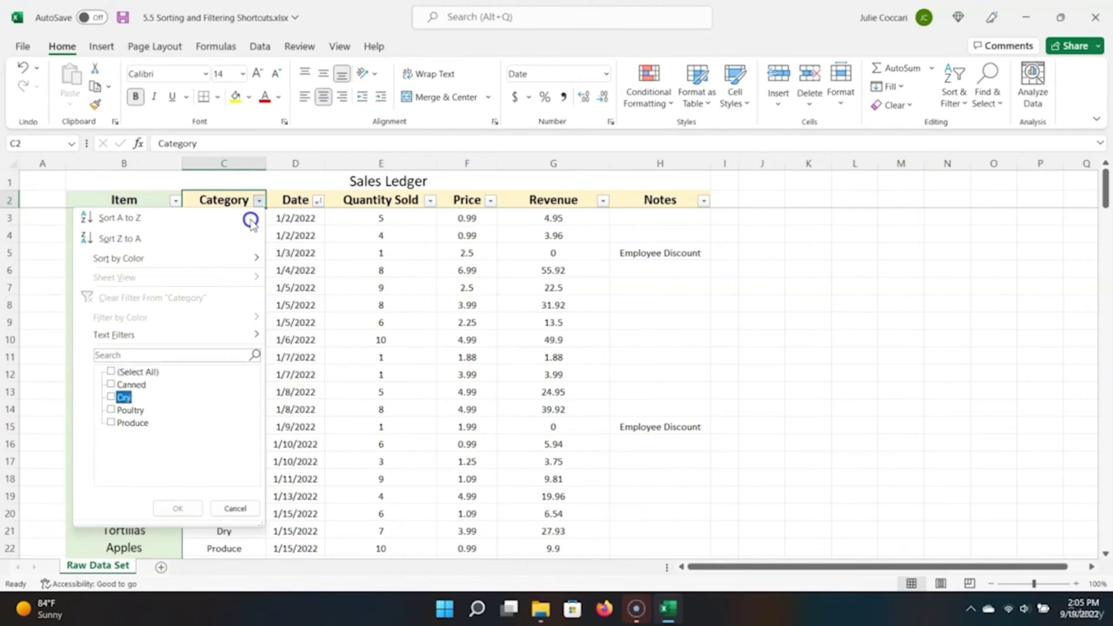
pyautogui.press('space')
pyautogui.press('Down')
pyautogui.press('Down')
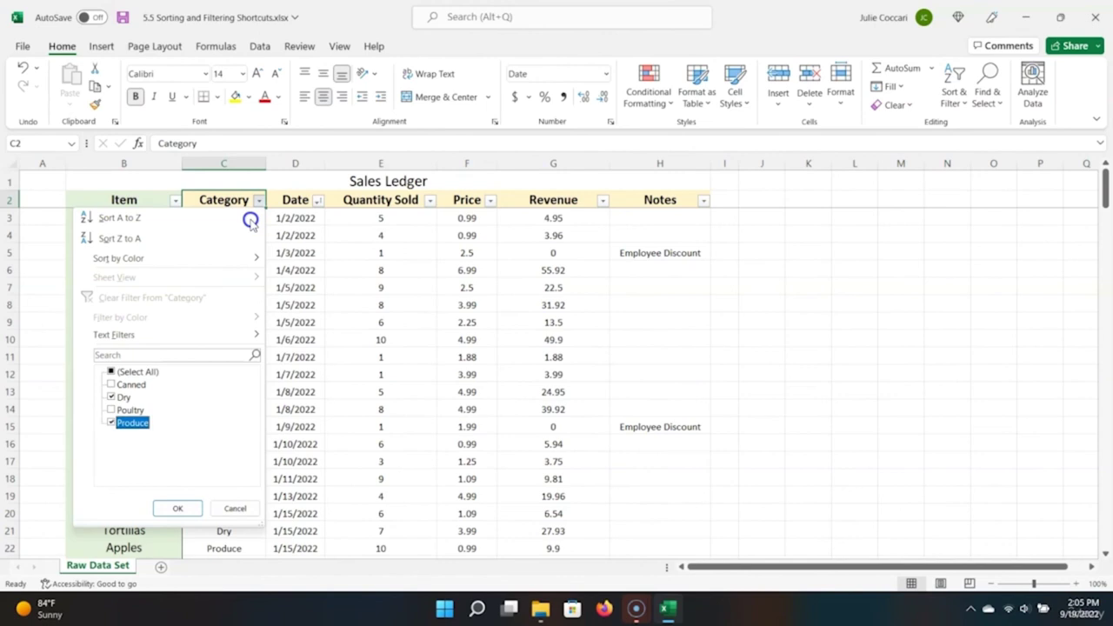
pyautogui.press('Return')
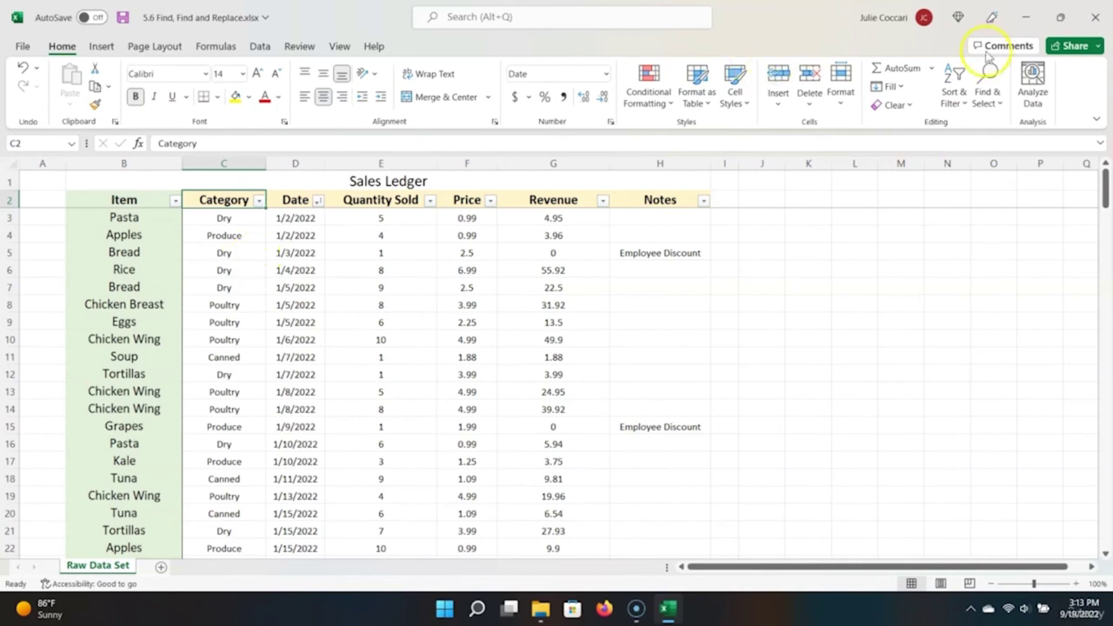
# Step: Search the sheet for 4/1/2022 and step through three successive matches
pyautogui.click(989, 103)
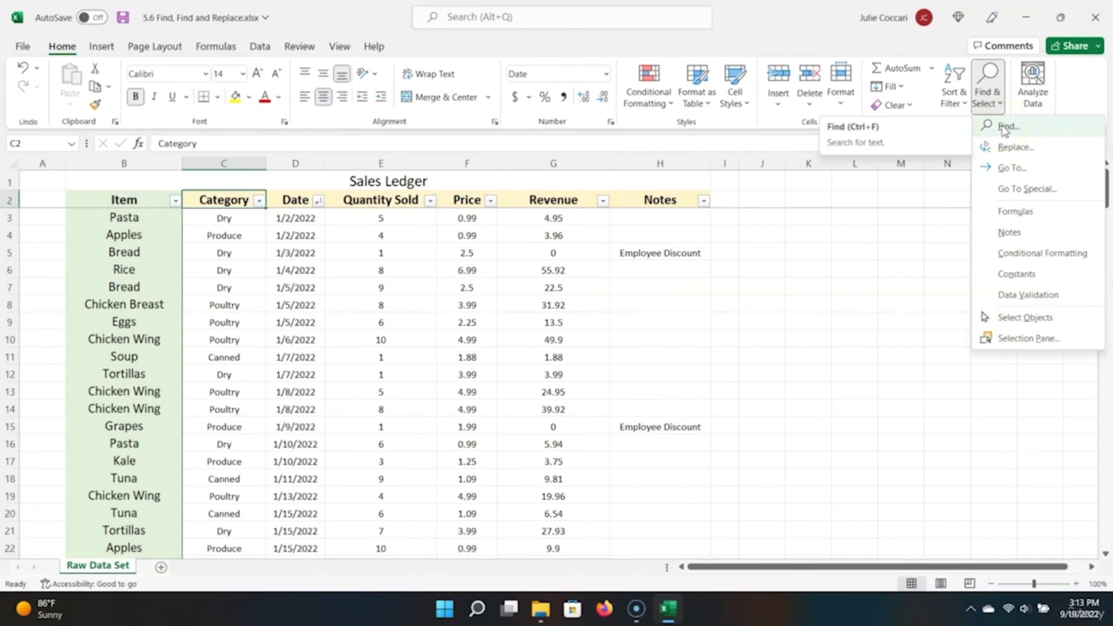
pyautogui.click(1005, 129)
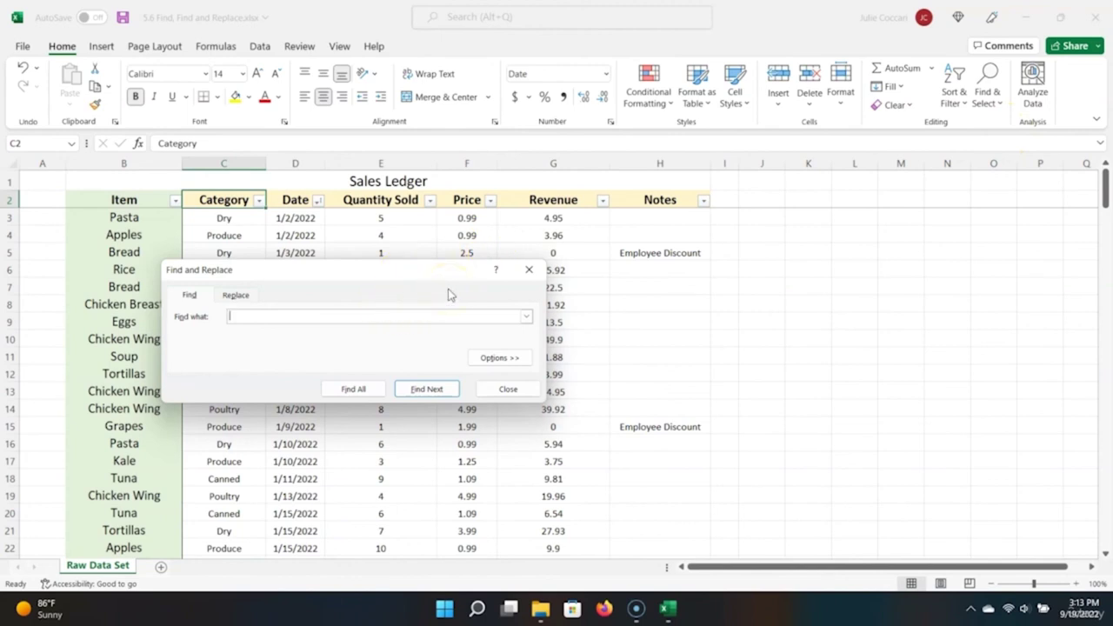
pyautogui.write('4/1/20')
pyautogui.write('22')
pyautogui.press('Return')
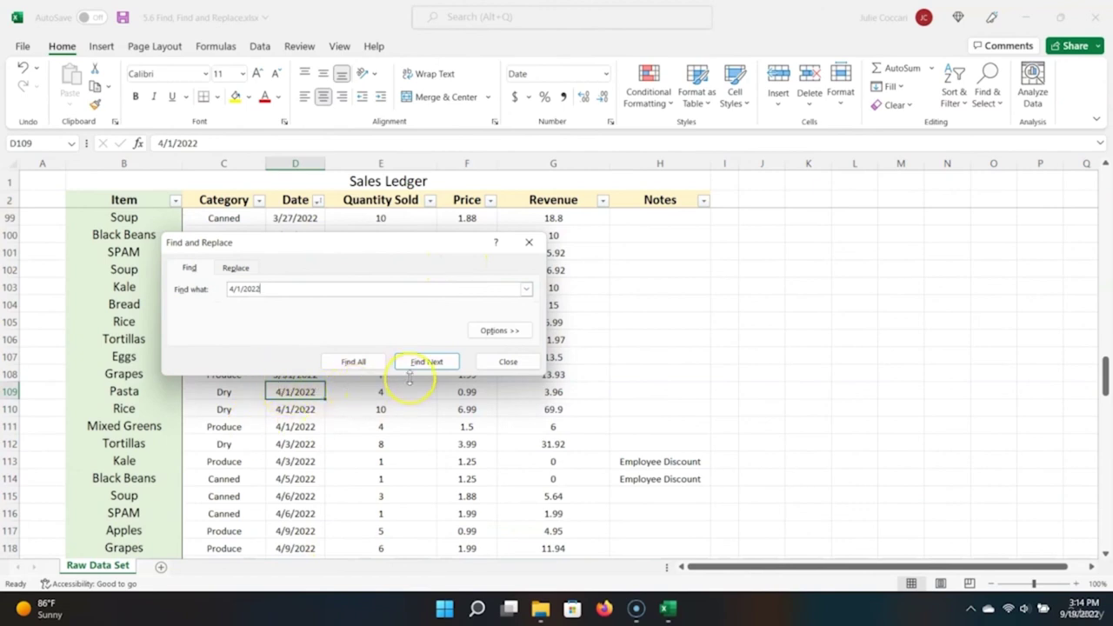
pyautogui.press('Return')
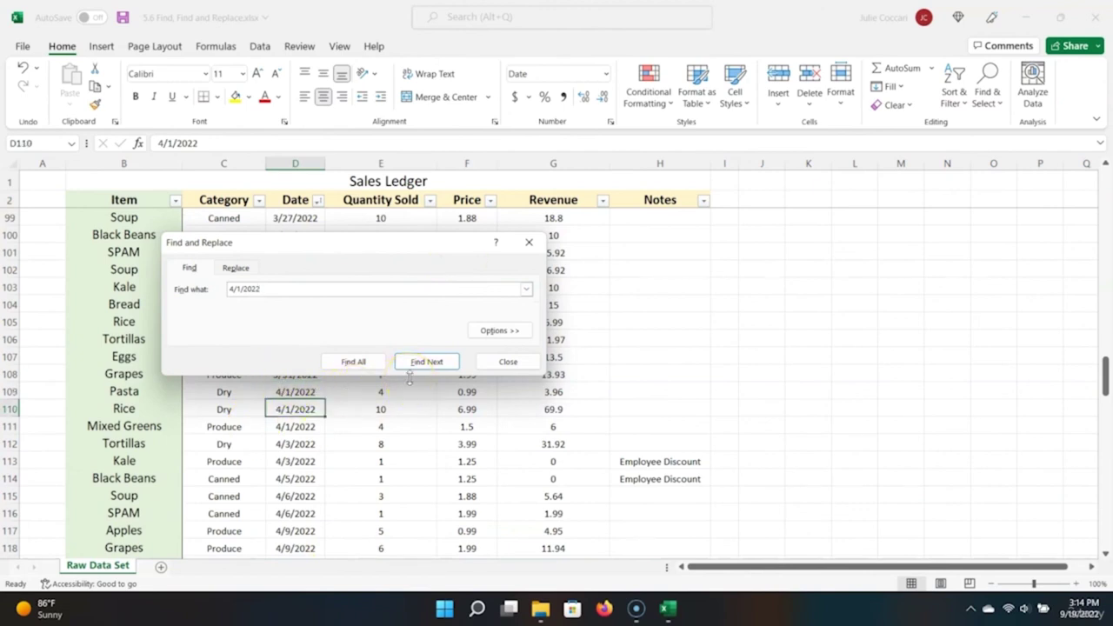
pyautogui.press('Return')
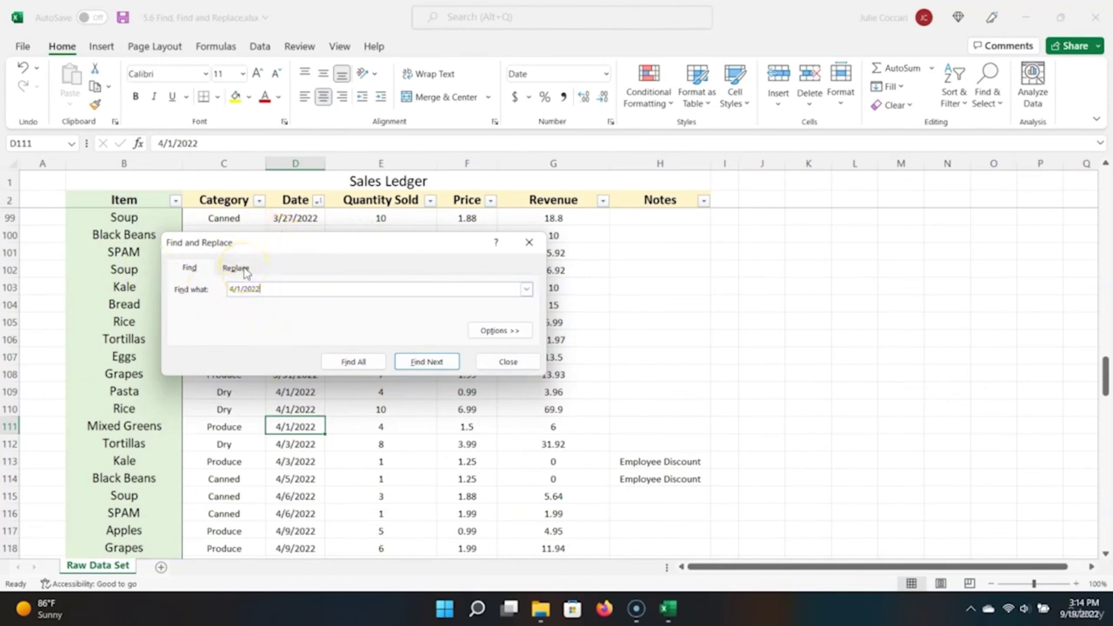
# Step: Replace all occurrences of Produce with Fresh Produce, then close the dialog
pyautogui.click(245, 270)
pyautogui.click(280, 290)
pyautogui.doubleClick(283, 292)
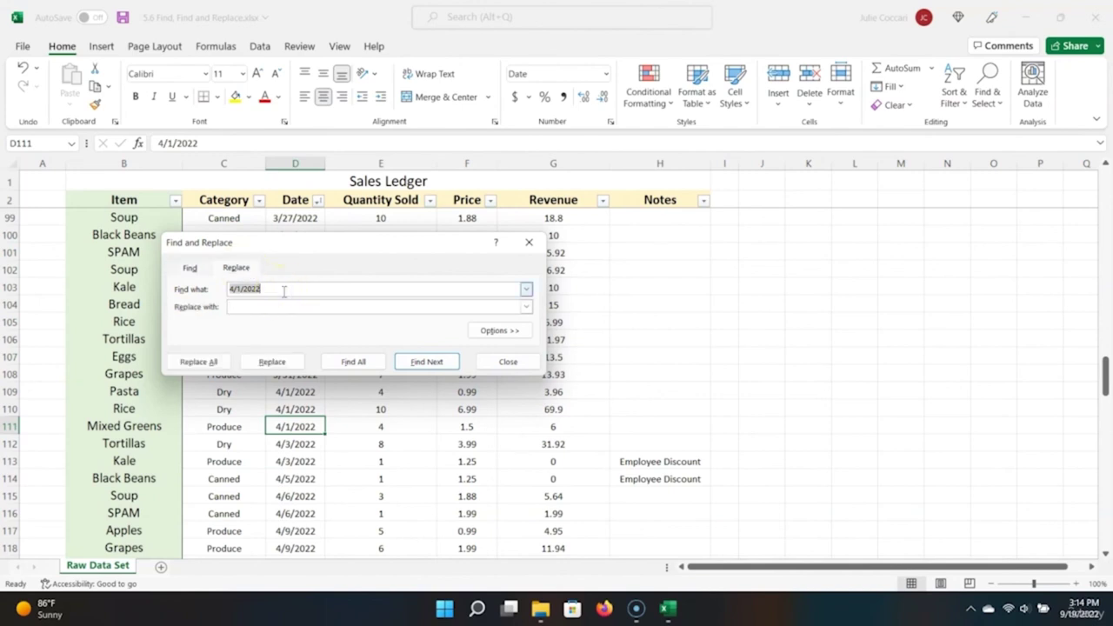
pyautogui.press('BackSpace')
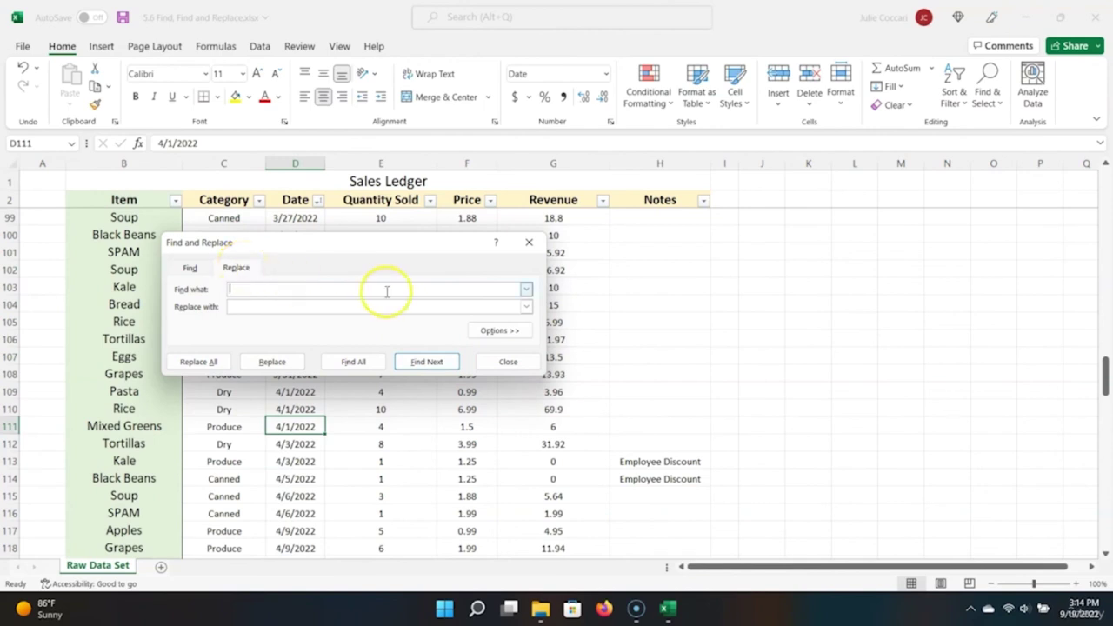
pyautogui.write('Produce')
pyautogui.write('Fresh Produ')
pyautogui.write('duce')
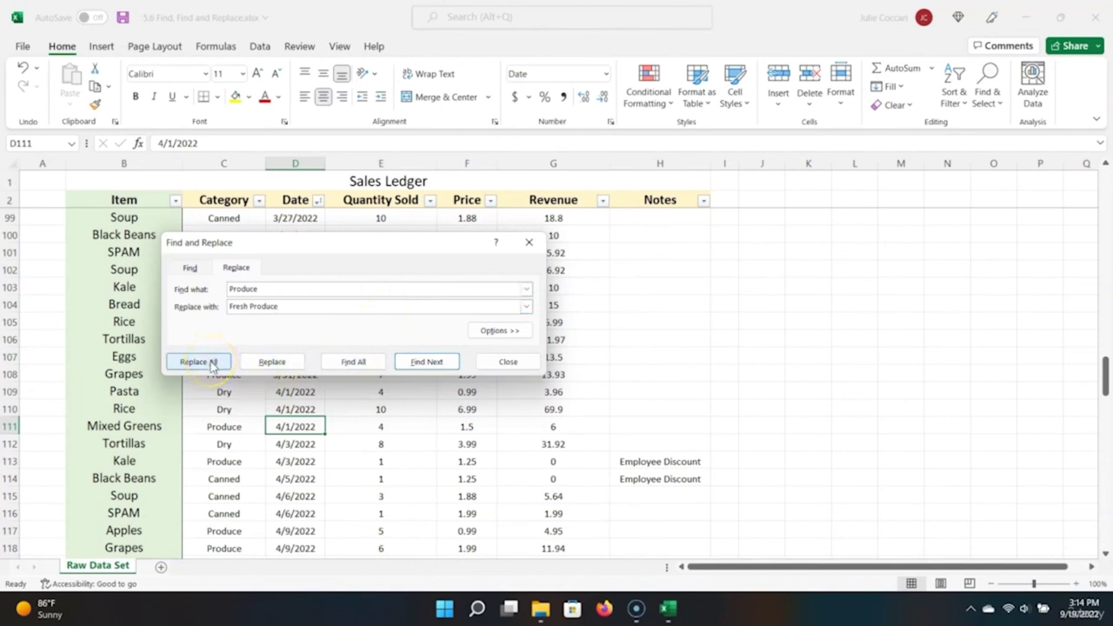
pyautogui.click(211, 363)
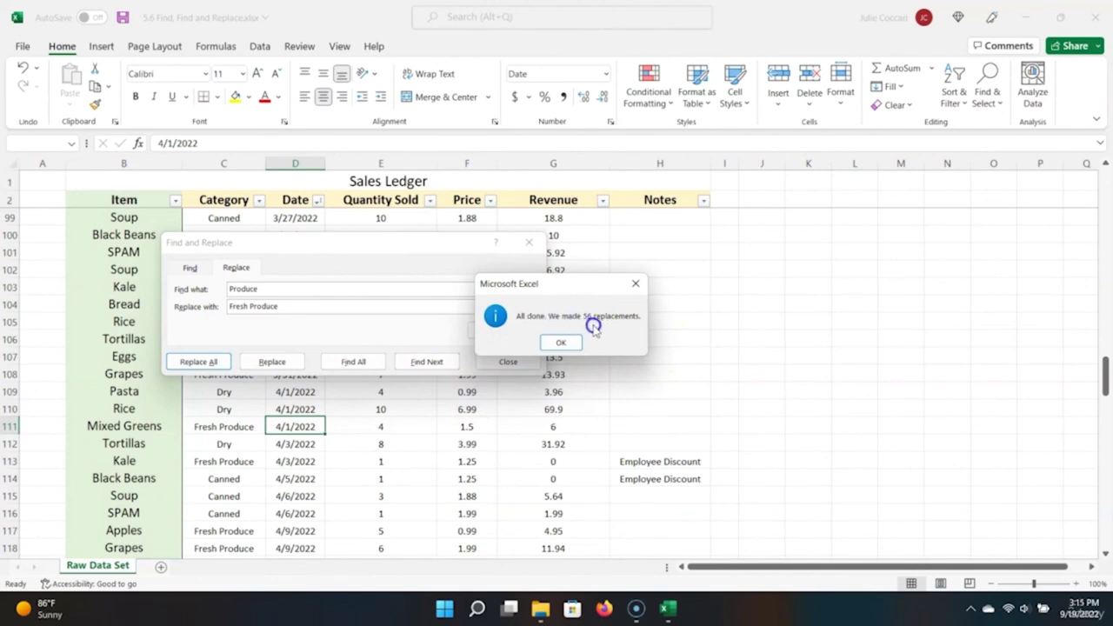
pyautogui.click(566, 344)
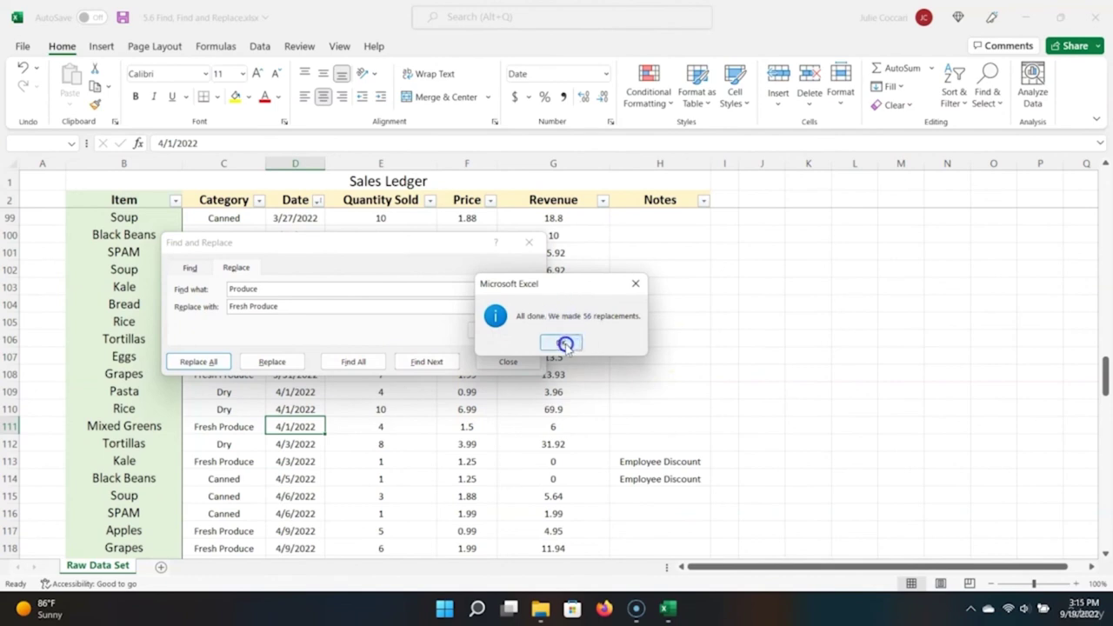
pyautogui.click(529, 242)
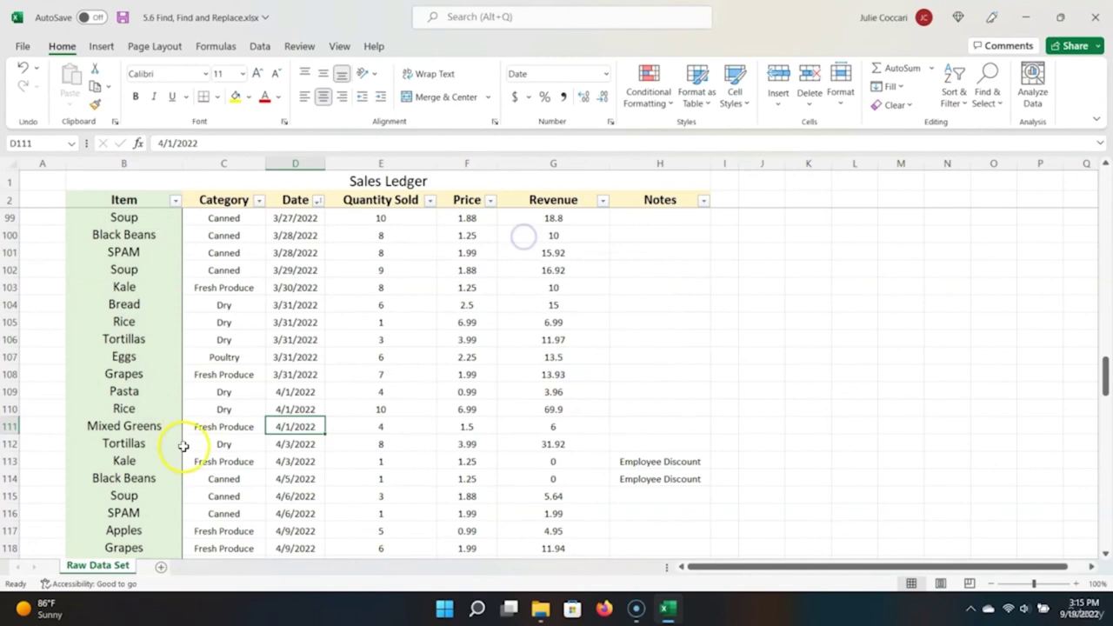
# Step: Check several Category cells, such as C103, now reading Fresh Produce
pyautogui.click(250, 427)
pyautogui.click(241, 288)
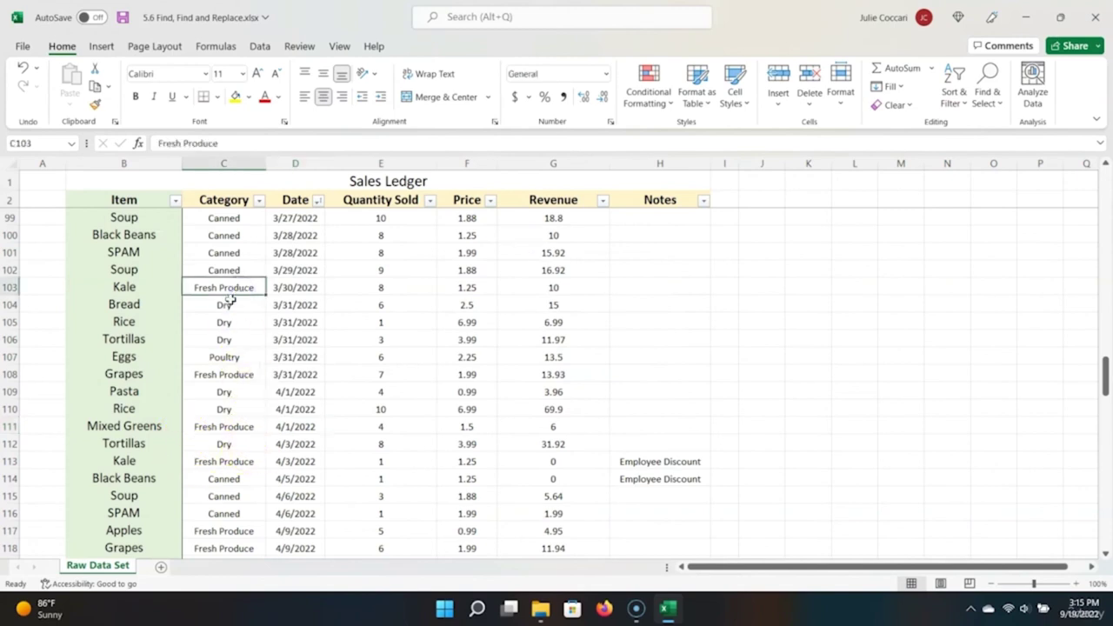
pyautogui.scroll(-3, 219, 524)
pyautogui.click(244, 364)
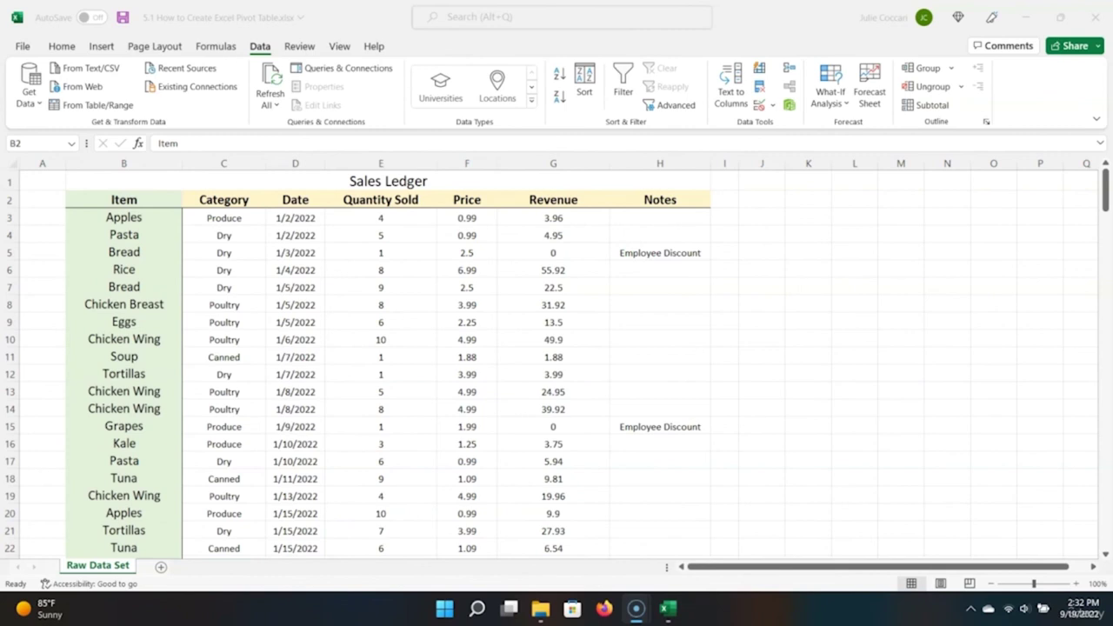
# Step: Create a PivotTable on a new worksheet from the full ledger range starting at B2
pyautogui.click(111, 200)
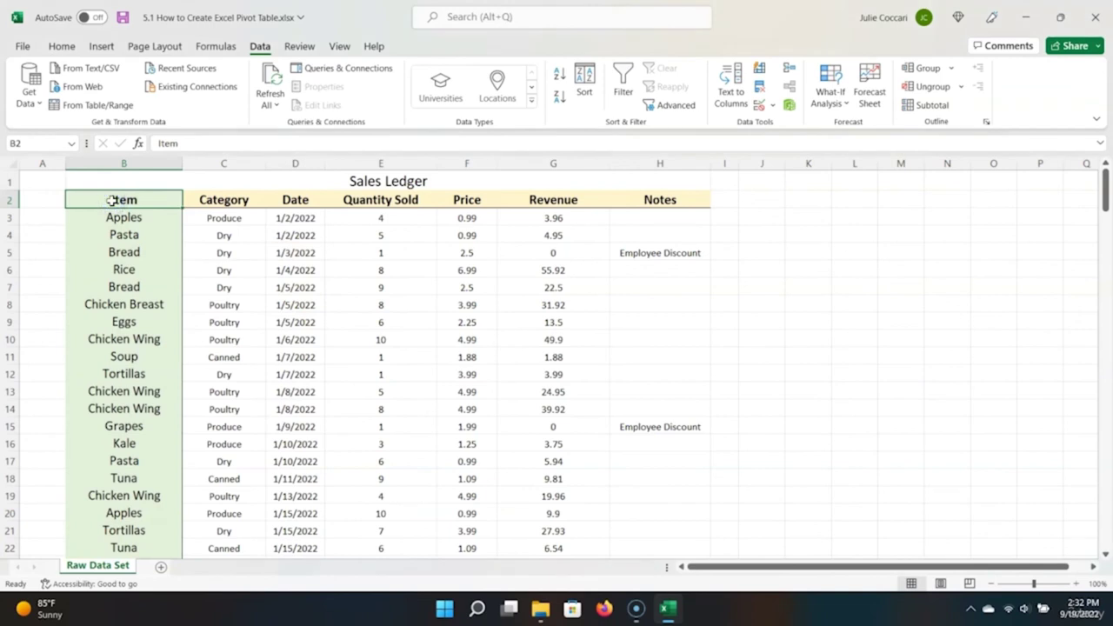
pyautogui.hotkey('ctrl', 'shift', 'Right')
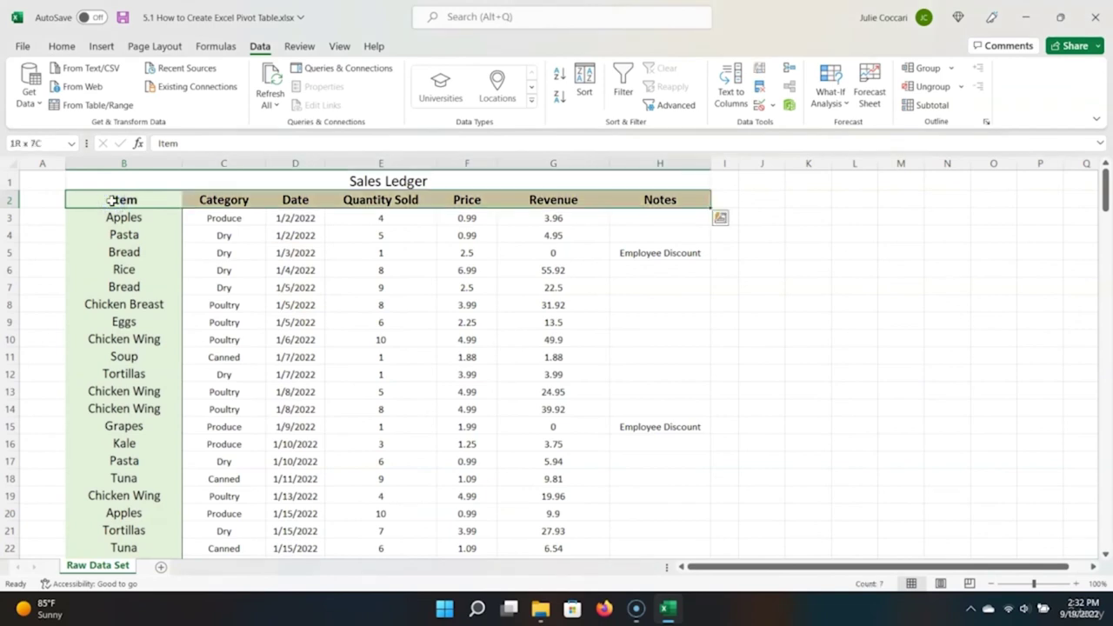
pyautogui.hotkey('ctrl', 'shift', 'Down')
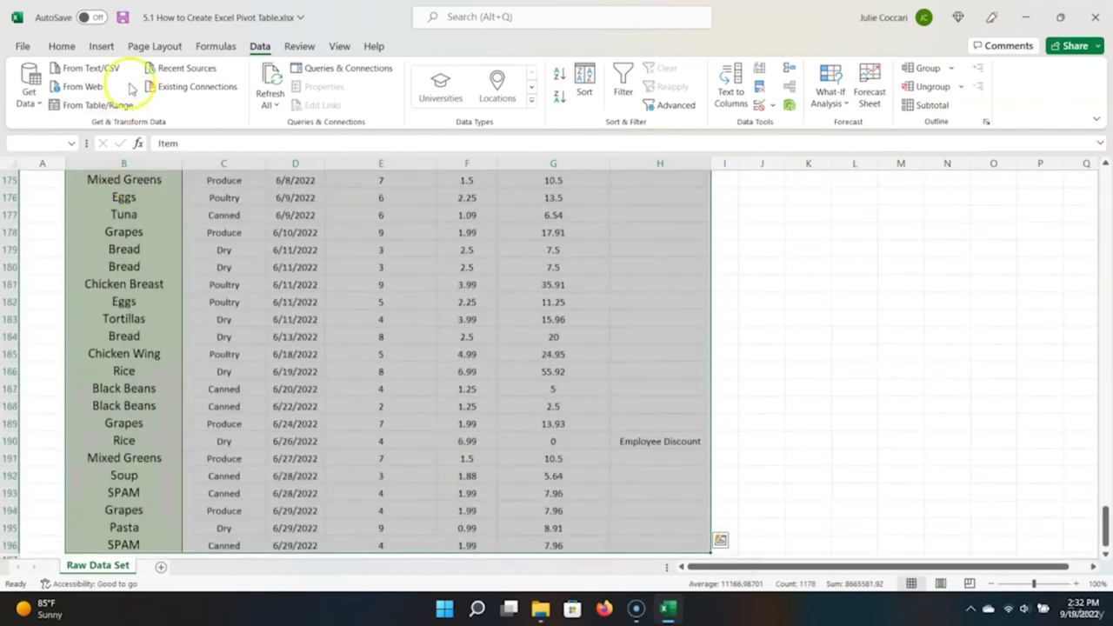
pyautogui.click(101, 46)
pyautogui.click(33, 91)
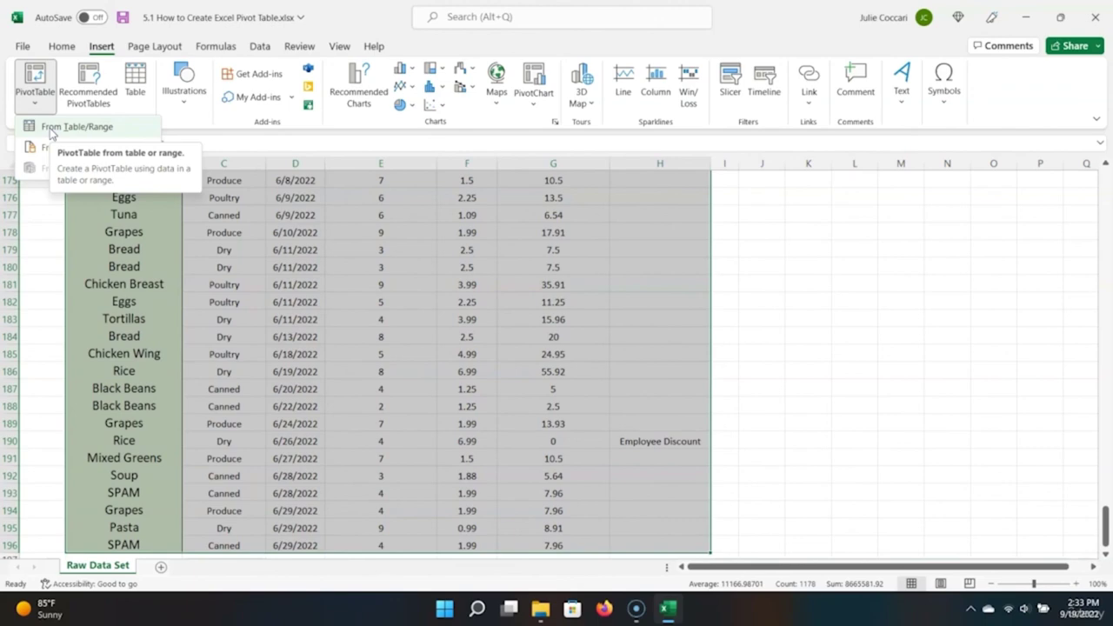
pyautogui.click(52, 127)
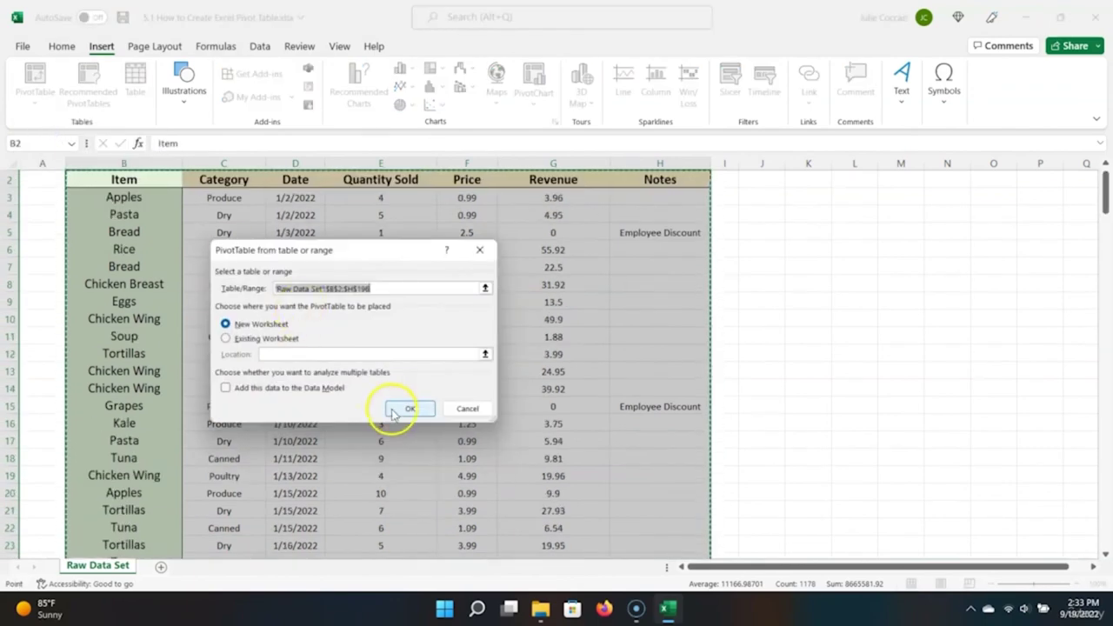
pyautogui.click(405, 410)
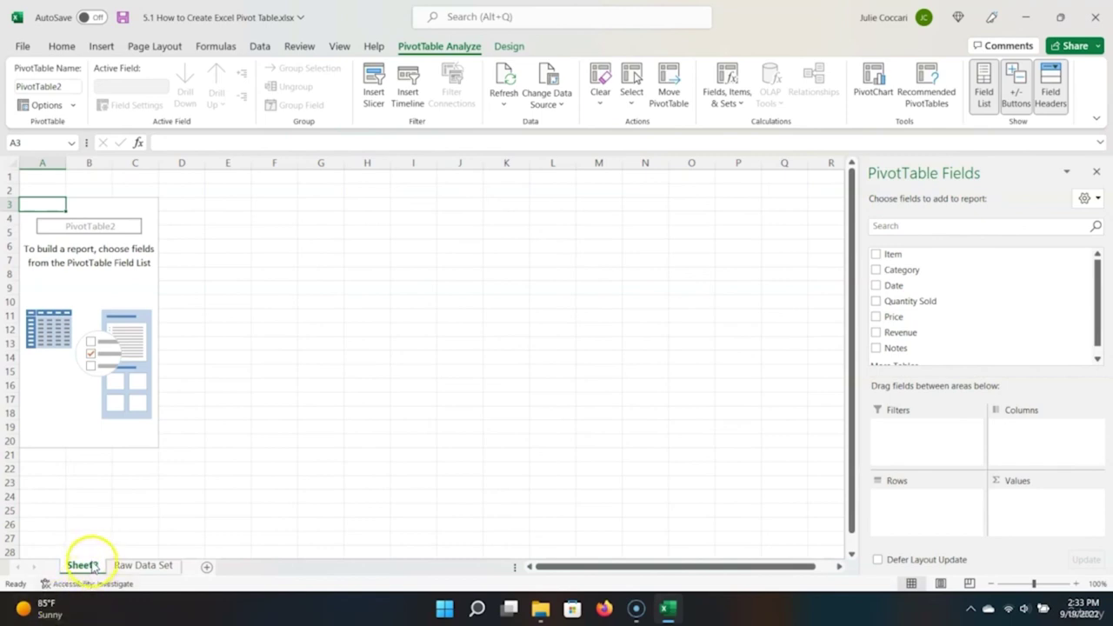
# Step: Rename the new sheet to 'Overall Sales'
pyautogui.doubleClick(85, 565)
pyautogui.write('Over')
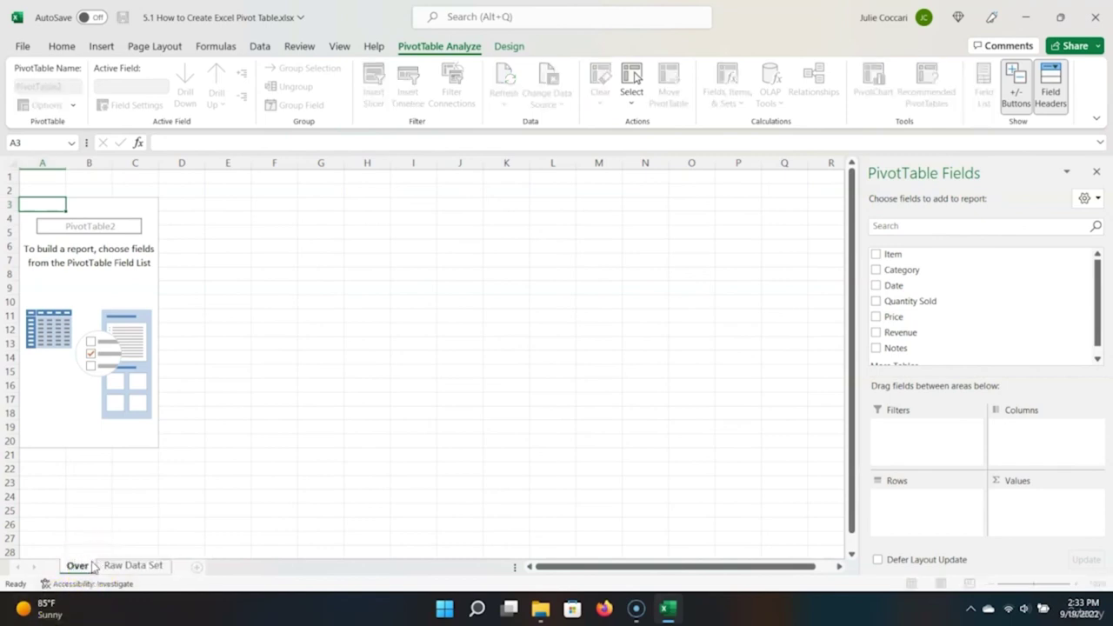
pyautogui.write('all Sales')
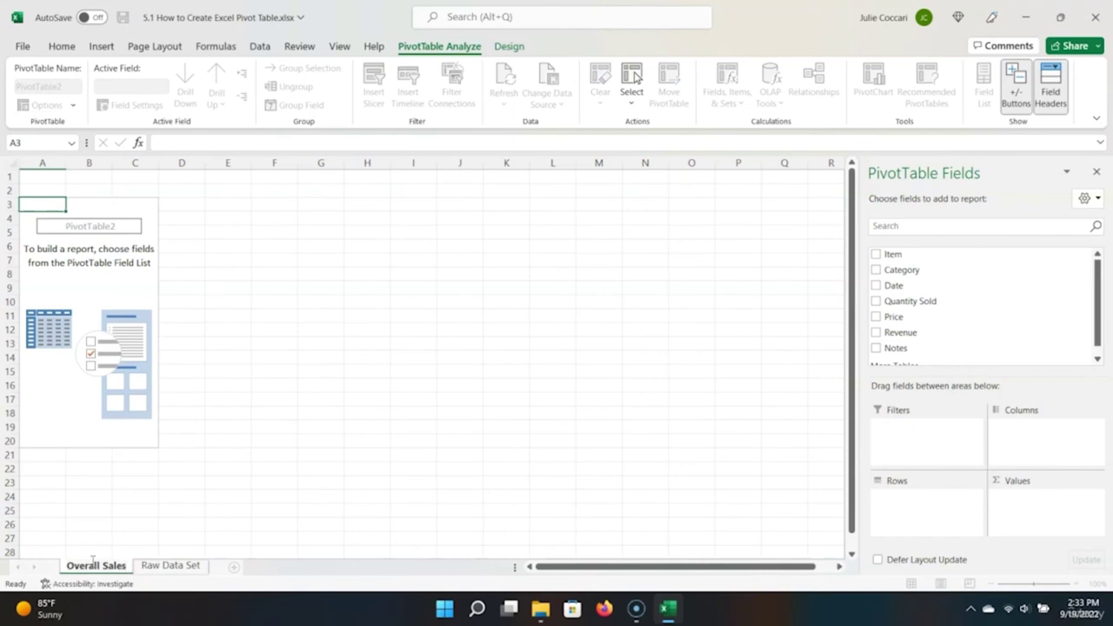
pyautogui.press('Return')
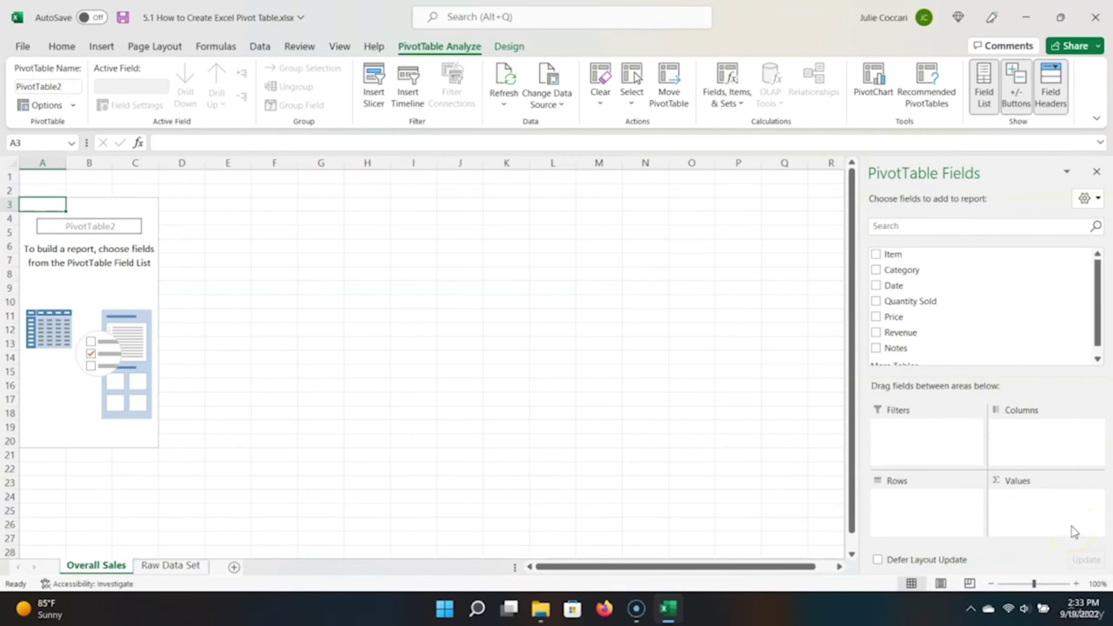
# Step: Add the Date field to the pivot table's Rows area
pyautogui.click(1048, 518)
pyautogui.click(1052, 515)
pyautogui.moveTo(900, 286); pyautogui.dragTo(946, 511)
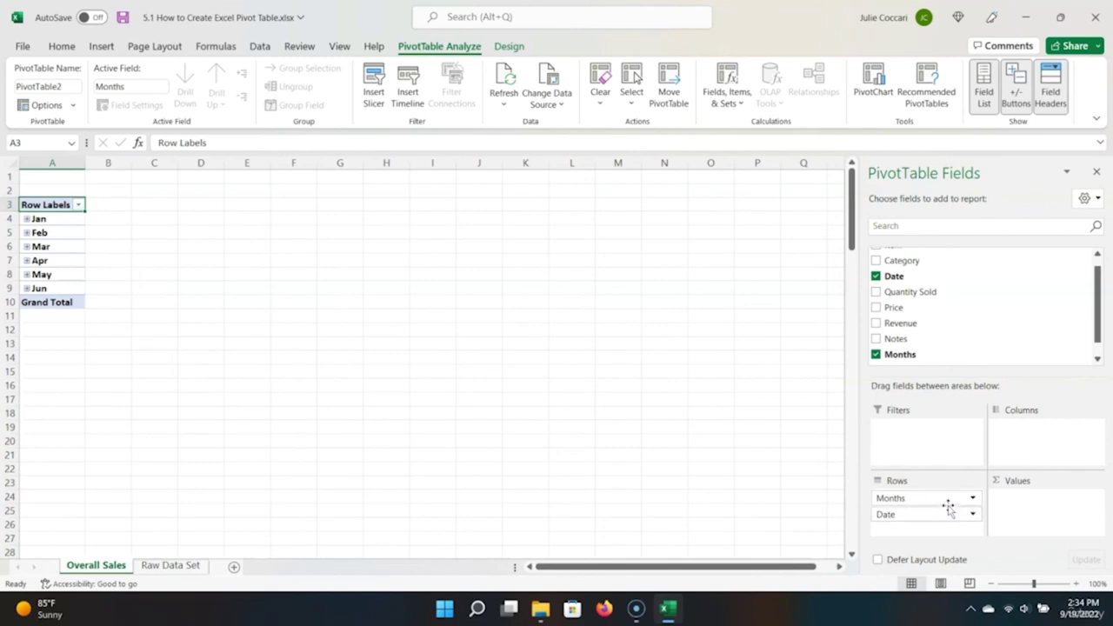
pyautogui.moveTo(938, 511); pyautogui.dragTo(928, 520)
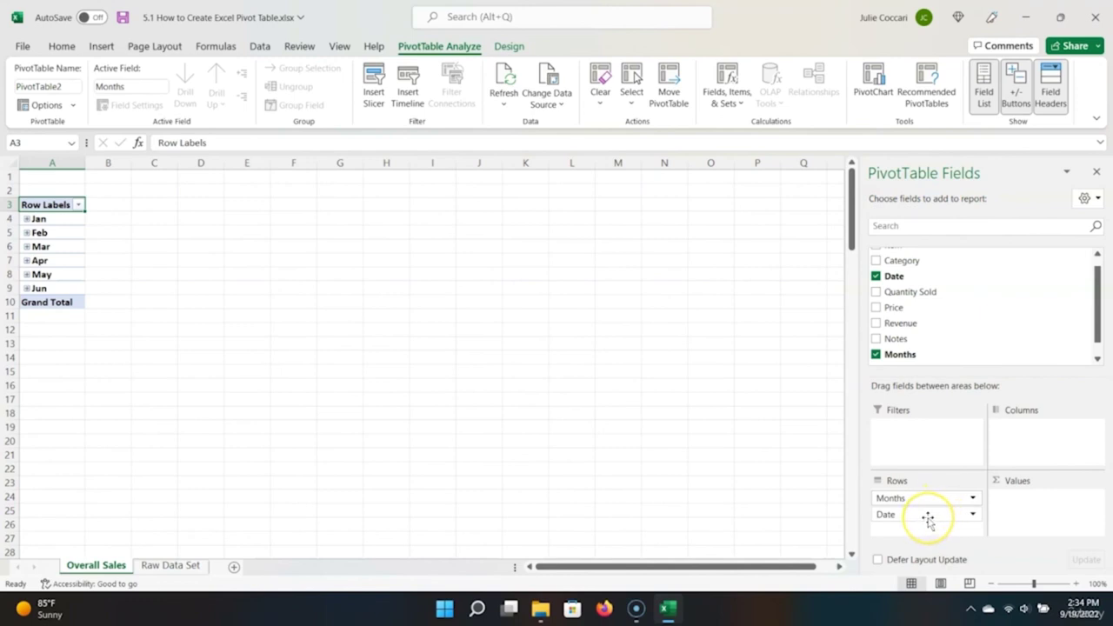
# Step: Expand and collapse Jan's daily dates, then remove Date from Rows, leaving Months
pyautogui.click(30, 225)
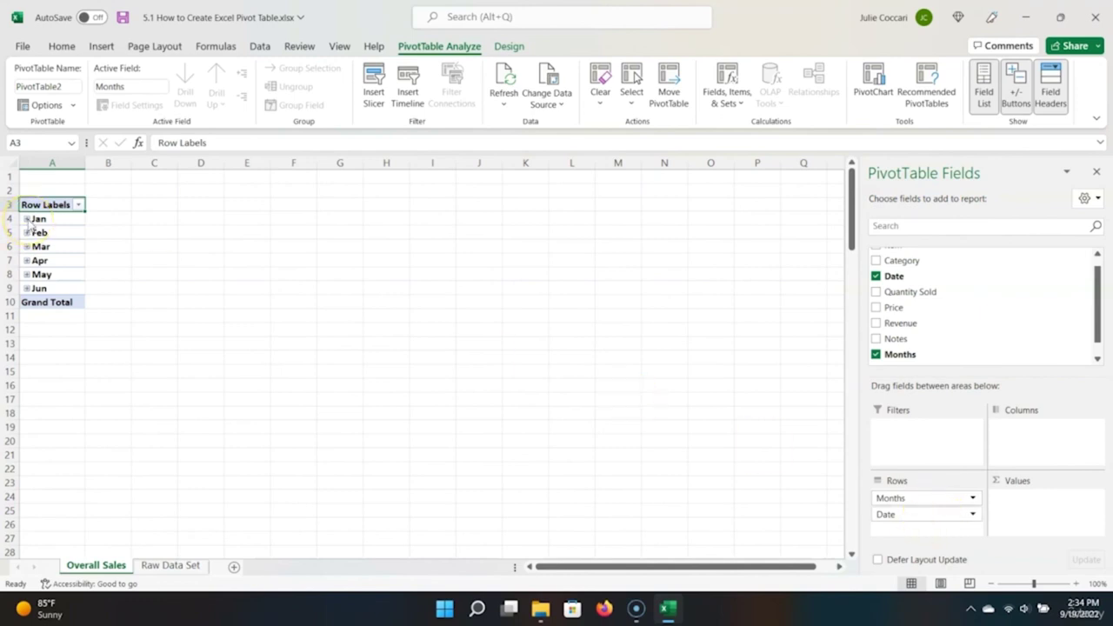
pyautogui.click(26, 220)
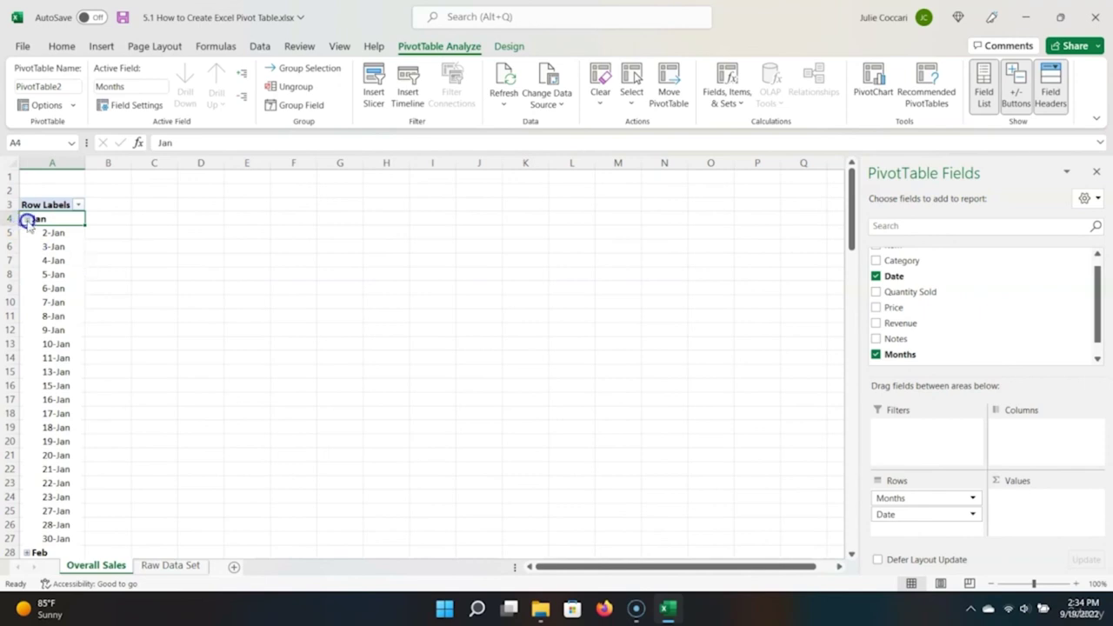
pyautogui.click(27, 219)
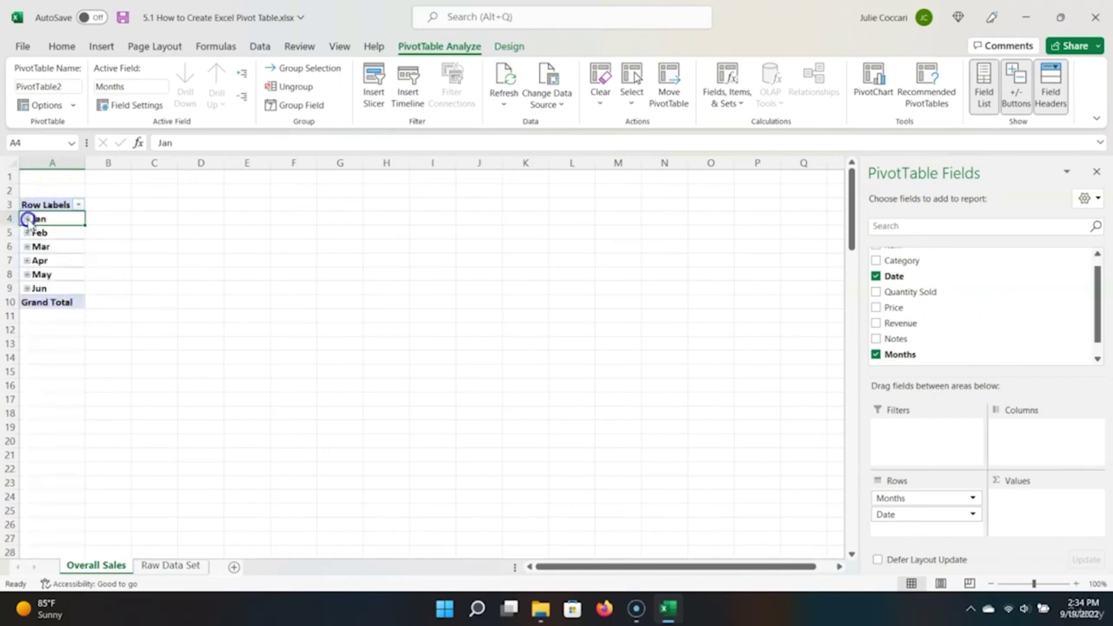
pyautogui.click(27, 220)
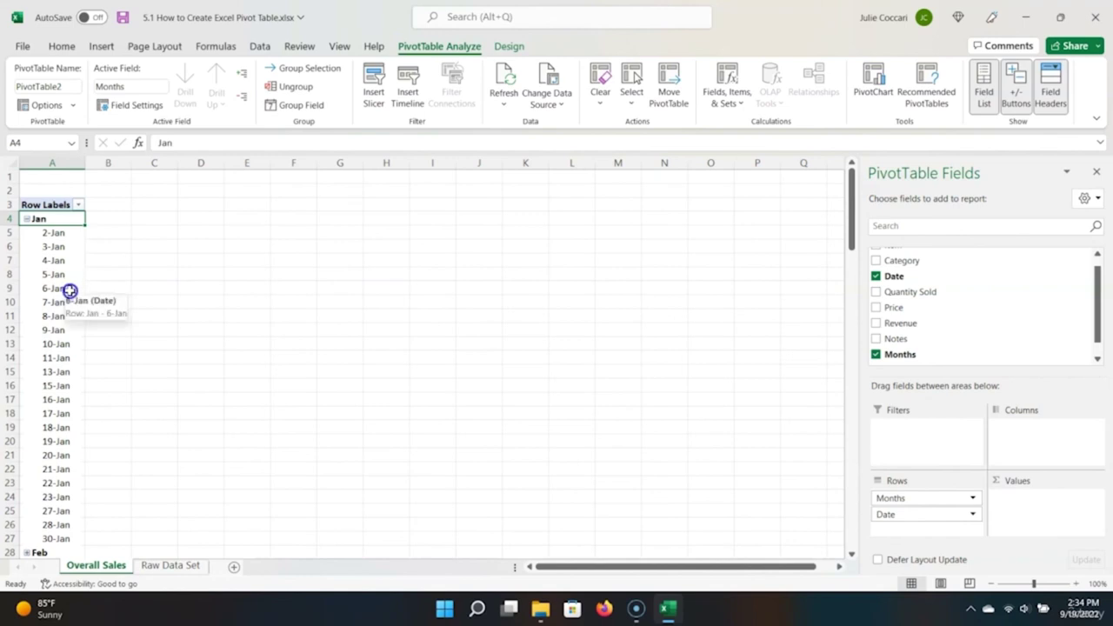
pyautogui.click(27, 219)
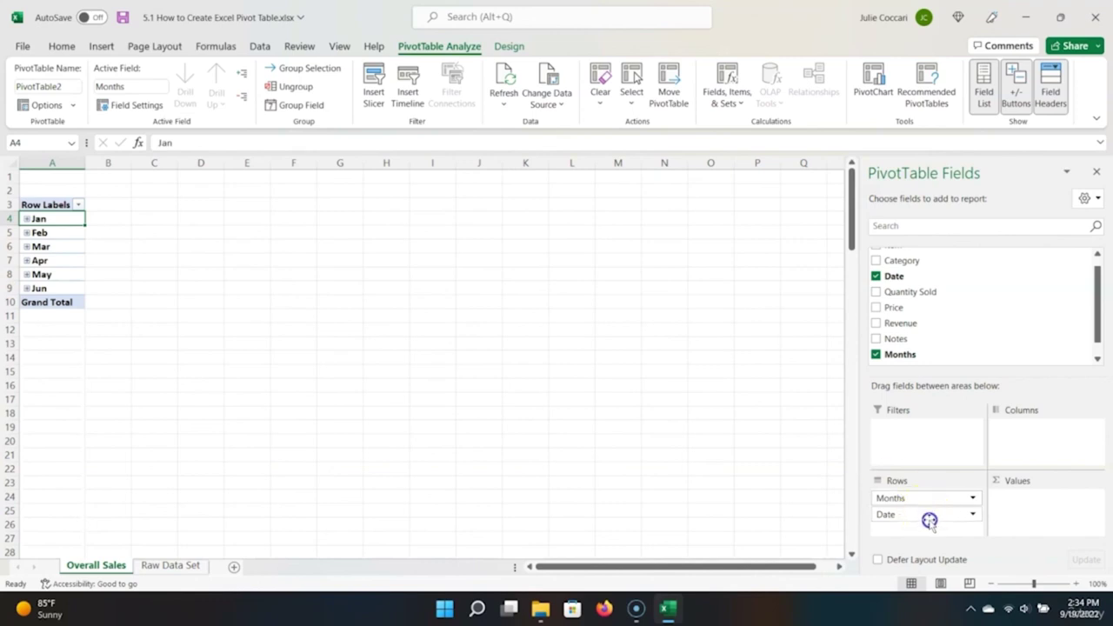
pyautogui.moveTo(930, 520); pyautogui.dragTo(737, 495)
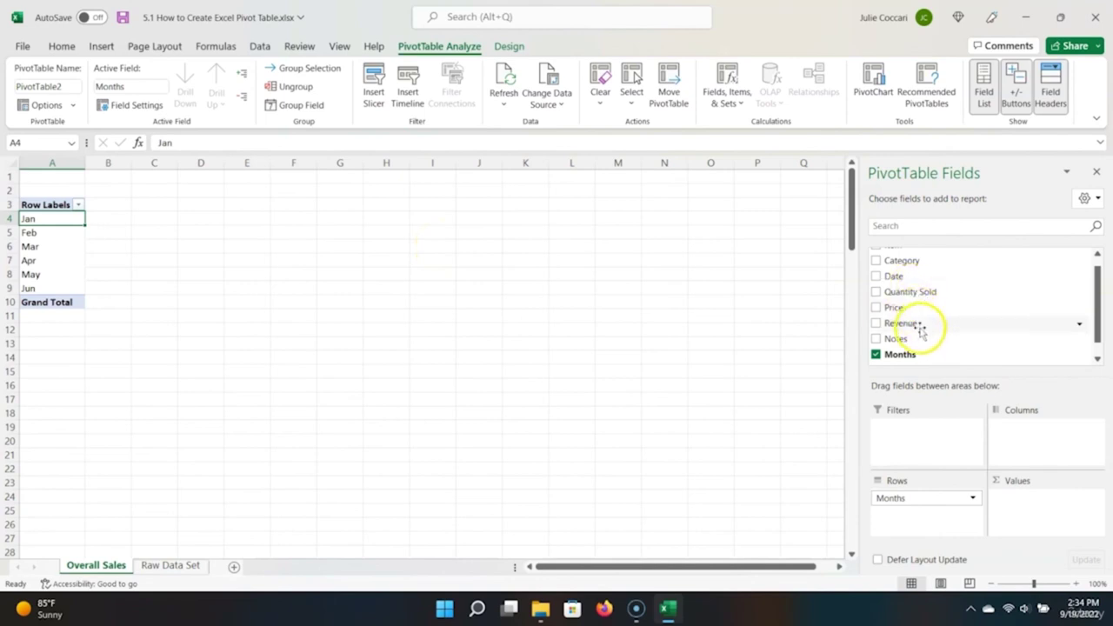
# Step: Add Revenue to Values so each month shows its summed revenue
pyautogui.moveTo(920, 329); pyautogui.dragTo(1039, 515)
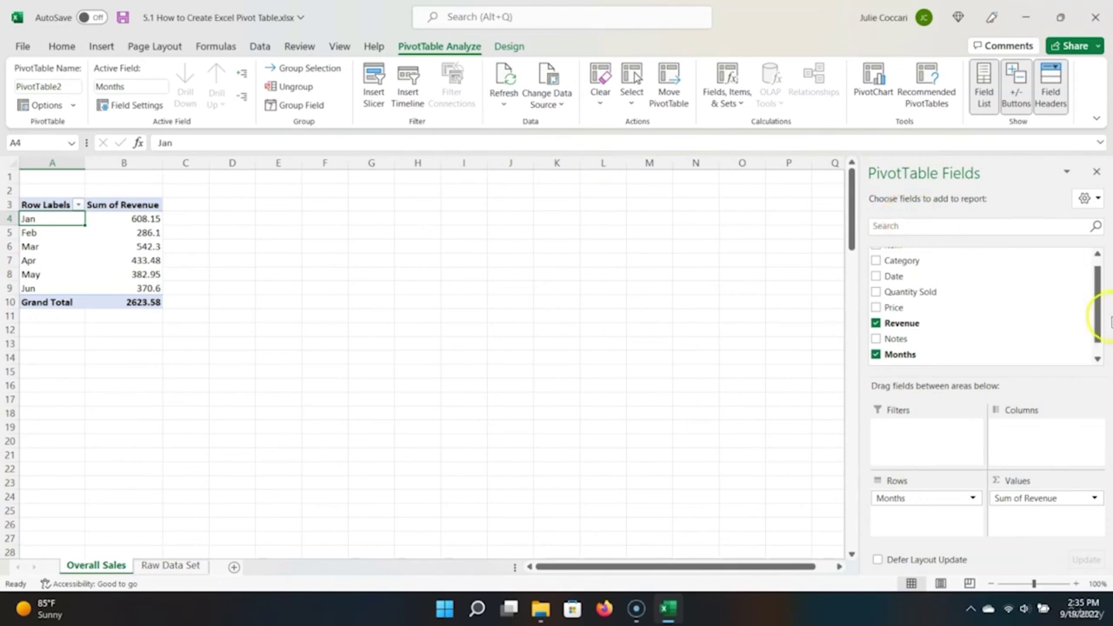
pyautogui.click(1037, 499)
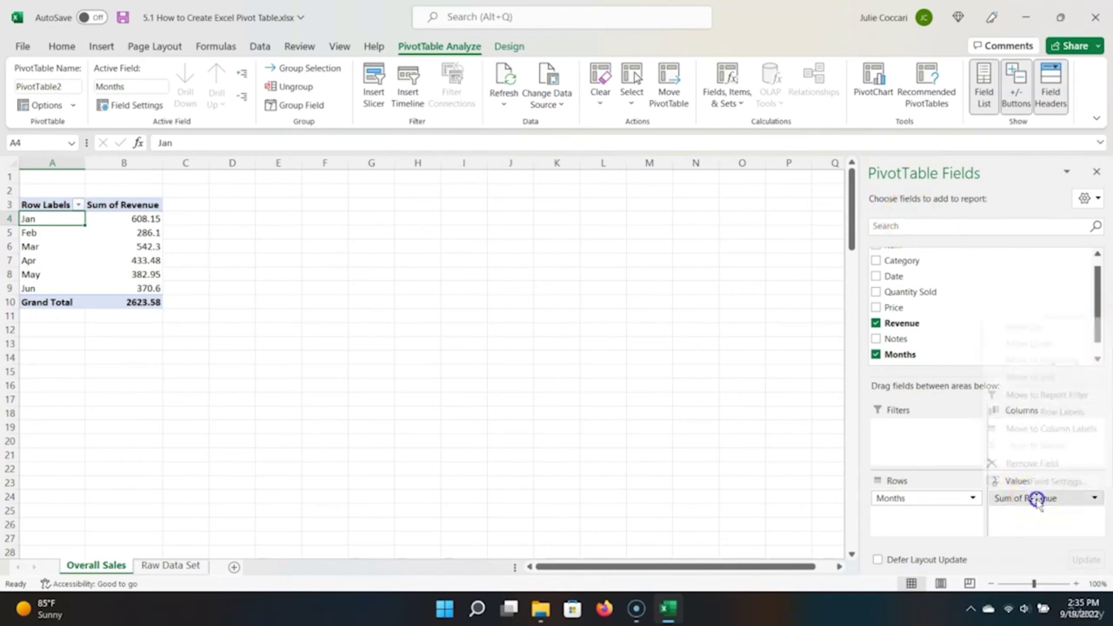
# Step: Change the Revenue value field to summarise by Average
pyautogui.click(1037, 499)
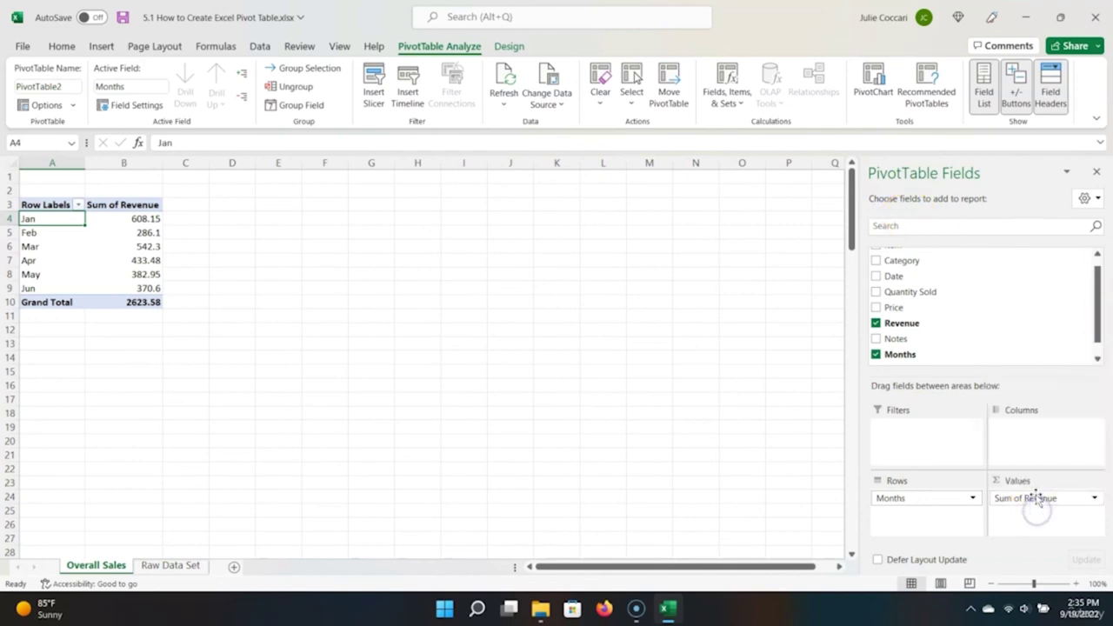
pyautogui.click(1038, 501)
pyautogui.click(1074, 488)
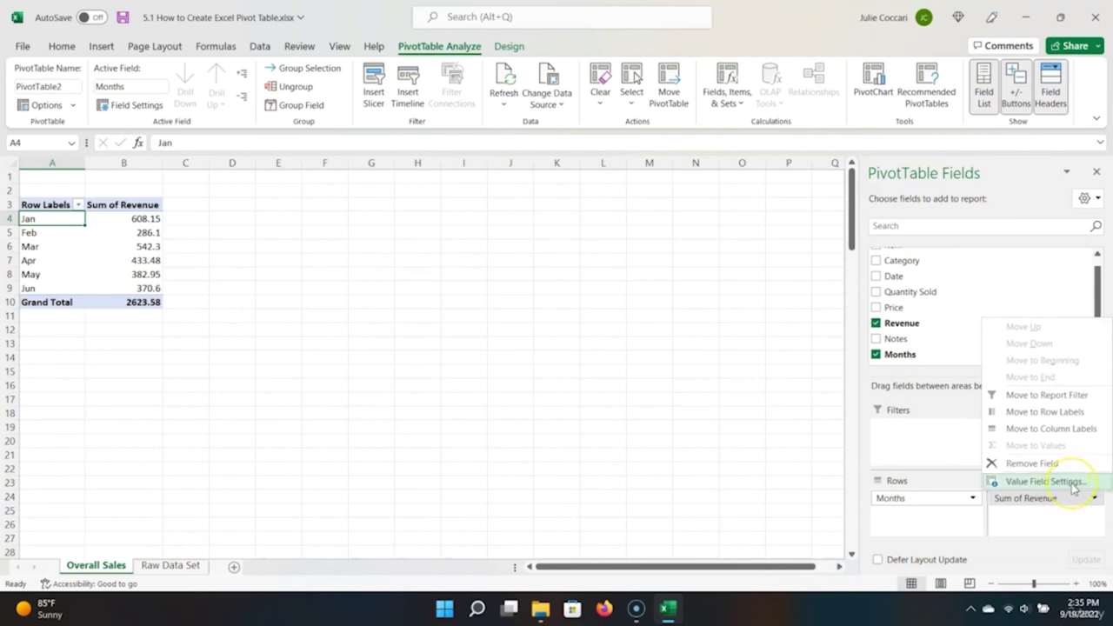
pyautogui.click(1074, 487)
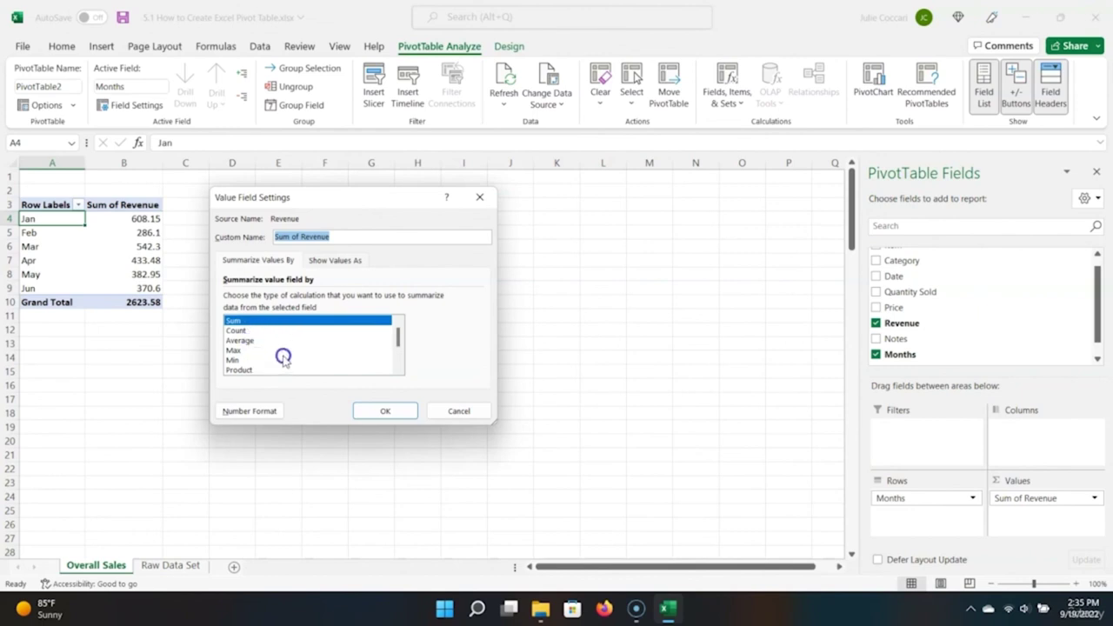
pyautogui.click(250, 330)
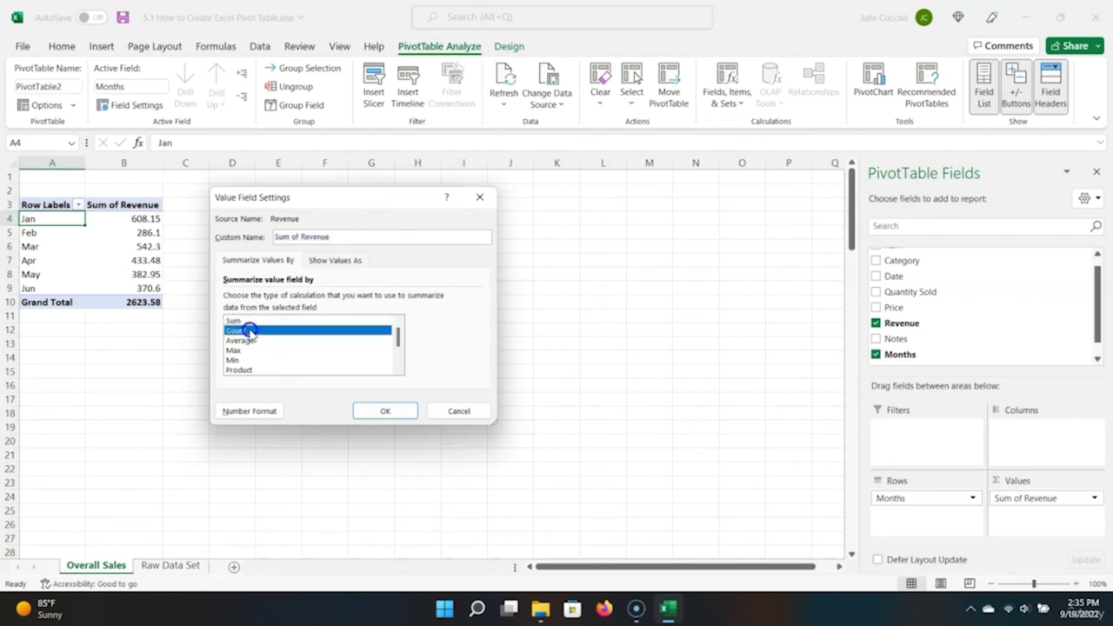
pyautogui.click(248, 340)
pyautogui.click(246, 350)
pyautogui.click(247, 361)
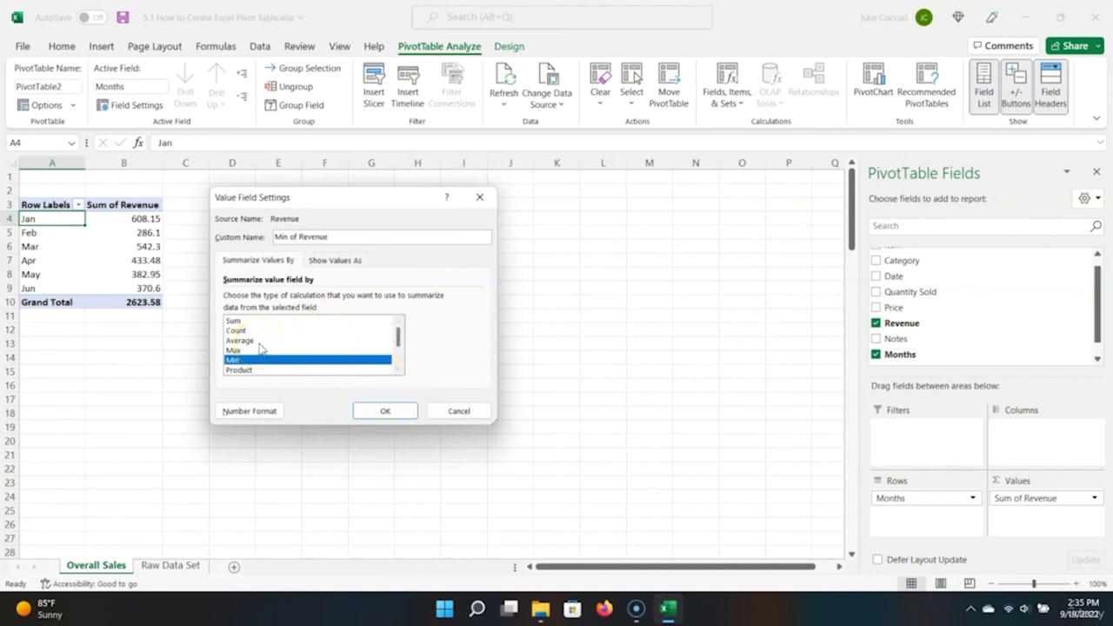
pyautogui.click(259, 340)
pyautogui.click(387, 412)
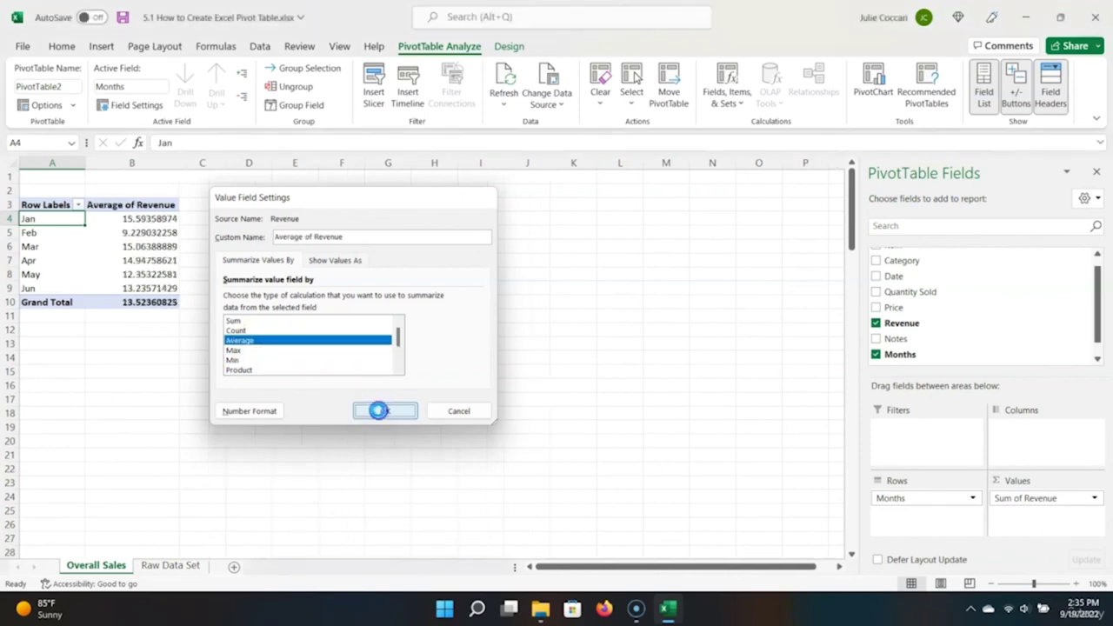
# Step: Switch the Revenue value field summary back to Sum
pyautogui.click(137, 220)
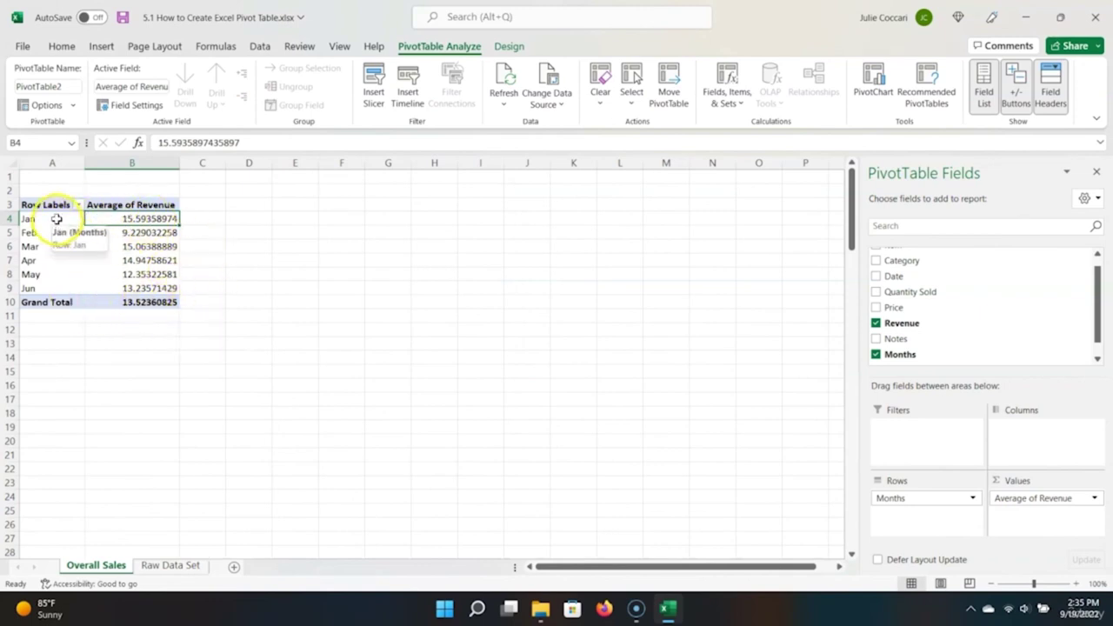
pyautogui.click(1057, 497)
pyautogui.click(1048, 480)
pyautogui.click(271, 321)
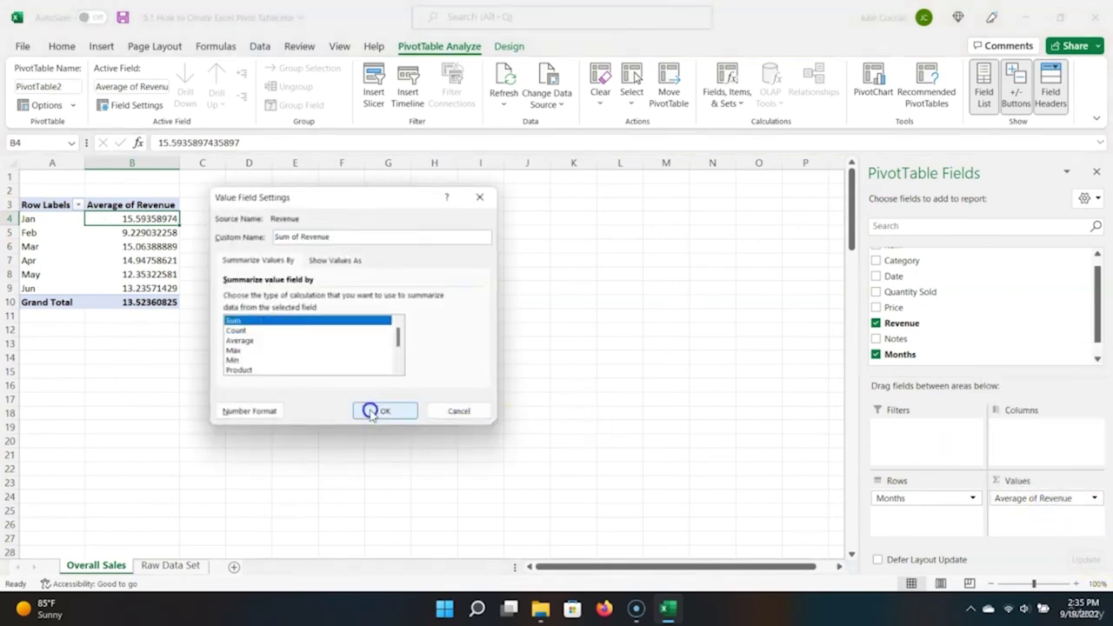
pyautogui.click(372, 411)
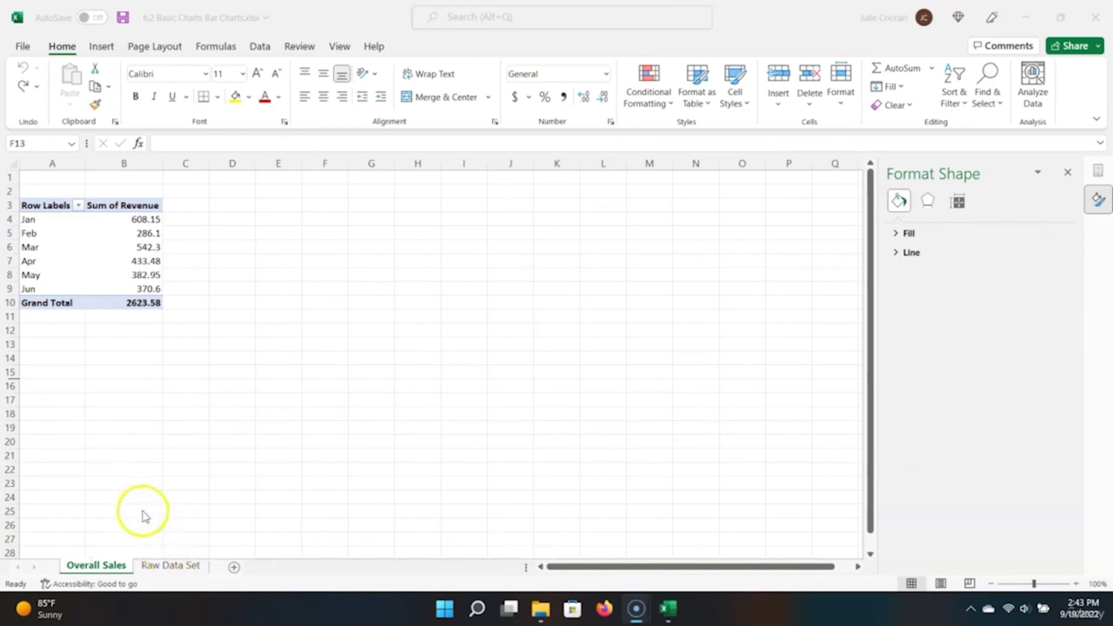
# Step: Insert a clustered column chart of Jan–Jun Sum of Revenue from A3:B9
pyautogui.click(54, 205)
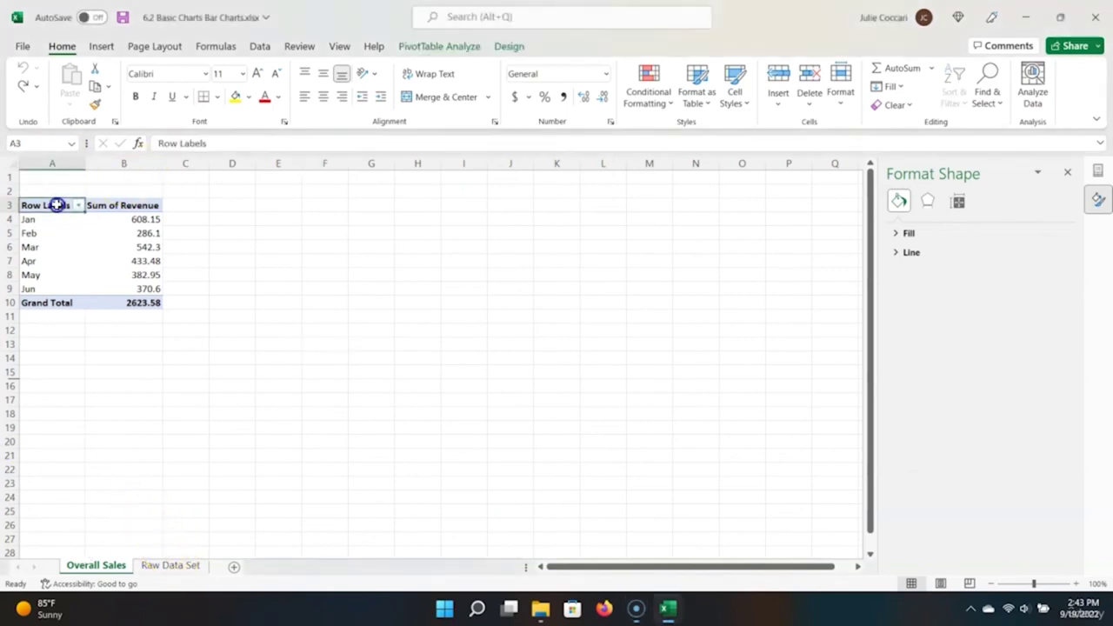
pyautogui.moveTo(156, 290); pyautogui.dragTo(166, 286)
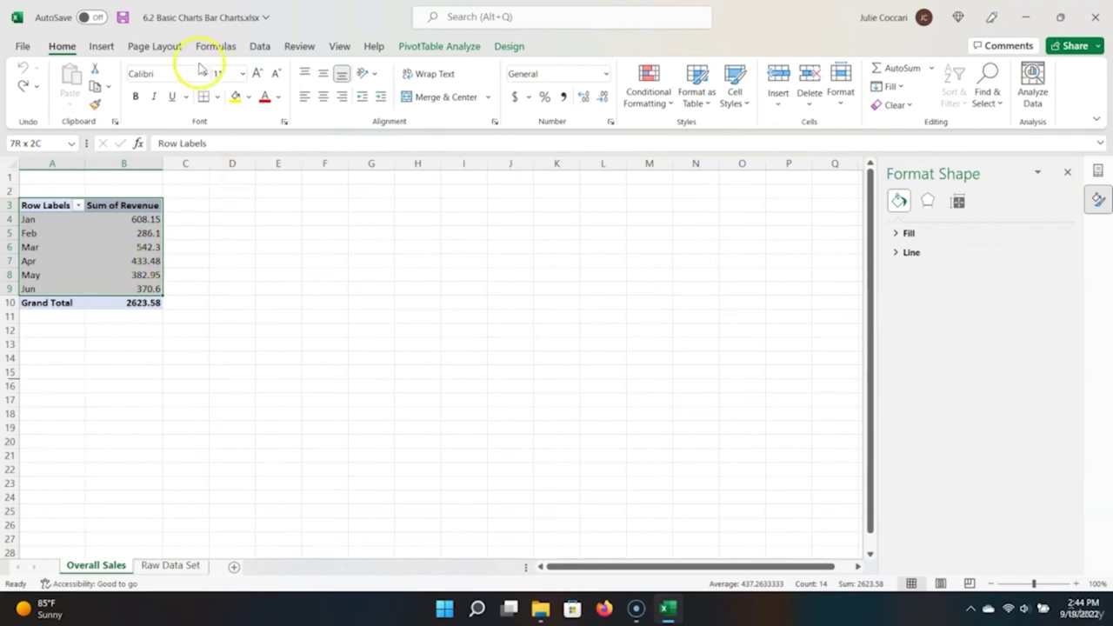
pyautogui.click(101, 47)
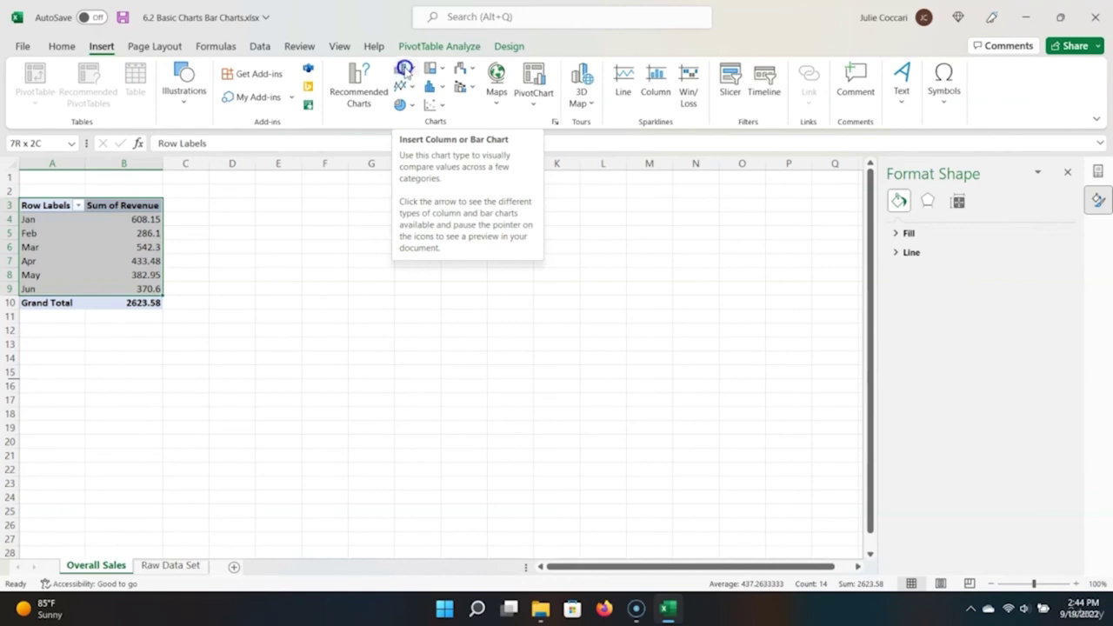
pyautogui.click(405, 70)
pyautogui.click(415, 116)
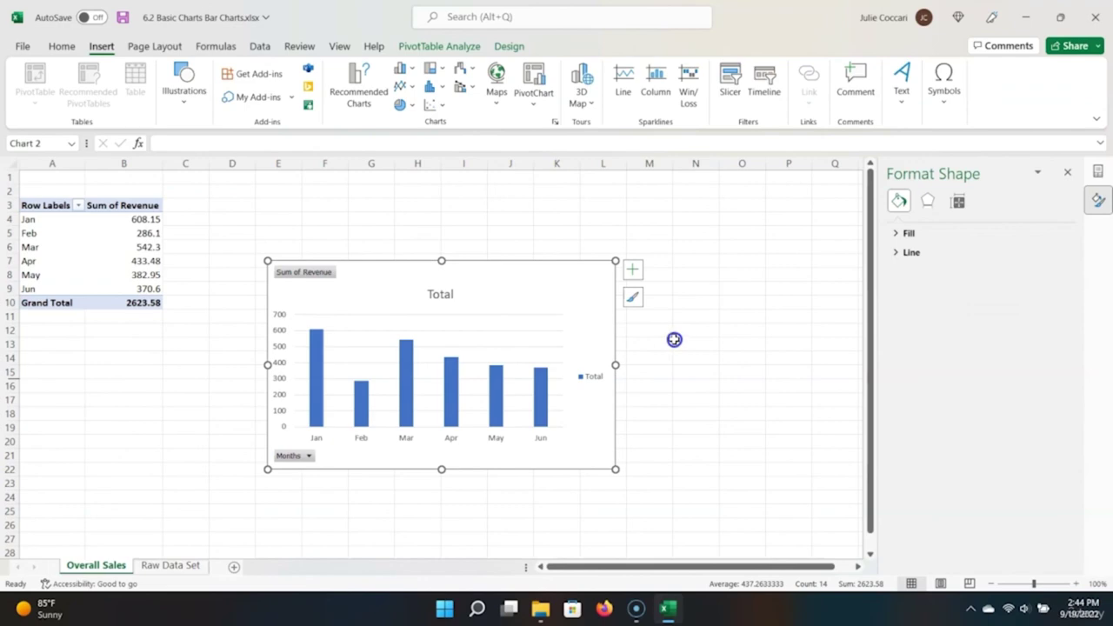
# Step: Retitle the chart 'Grocery Sales by Month'
pyautogui.click(445, 296)
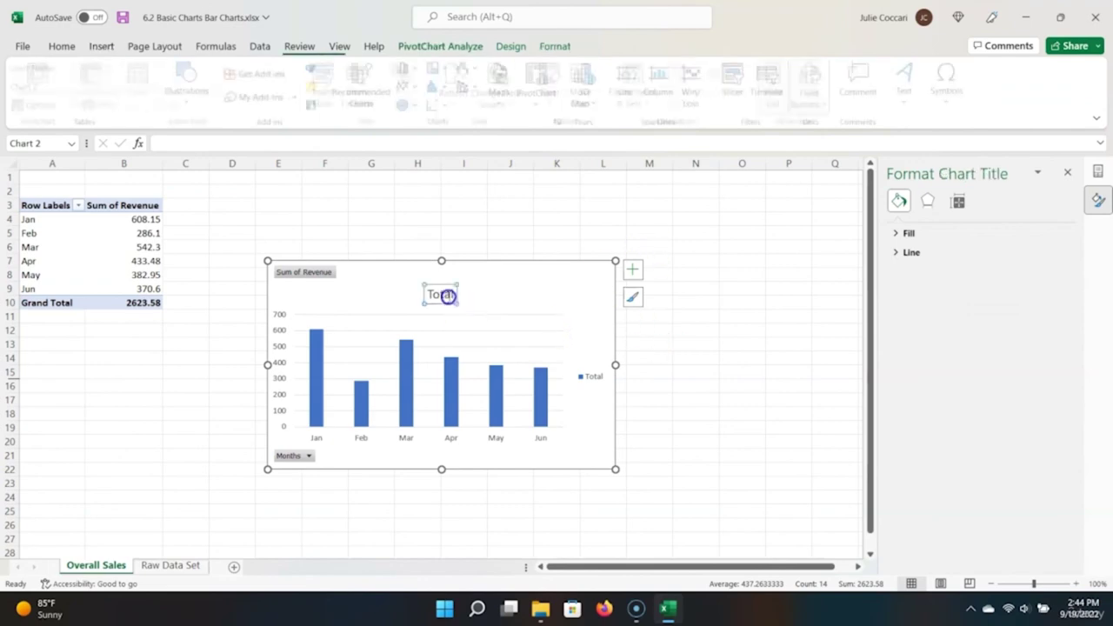
pyautogui.doubleClick(450, 296)
pyautogui.write('Grocery Sales by Month')
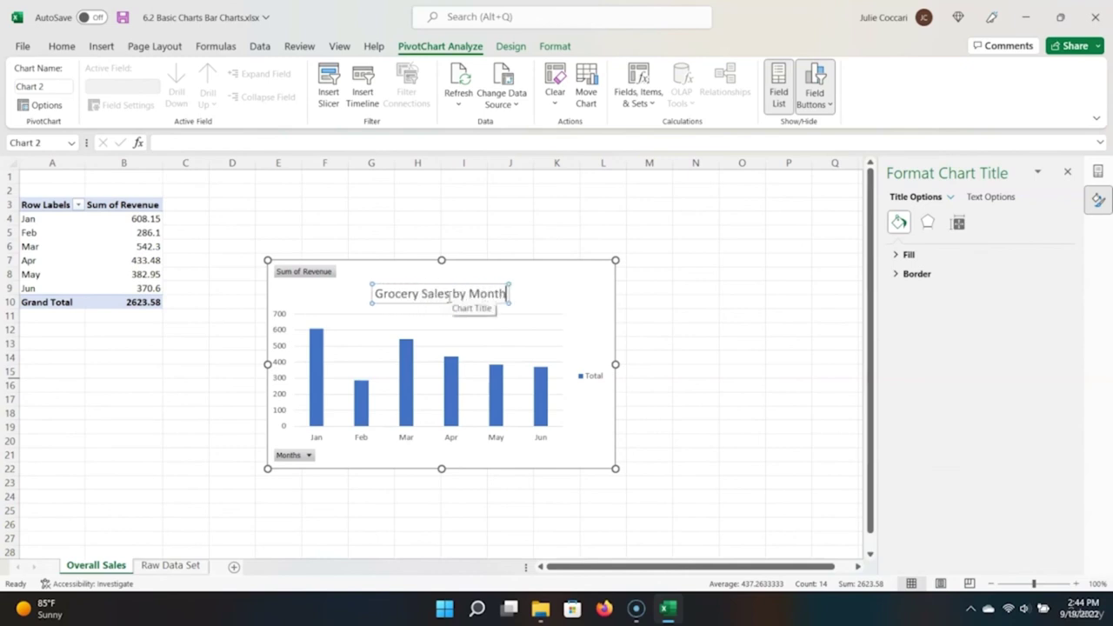
pyautogui.click(596, 304)
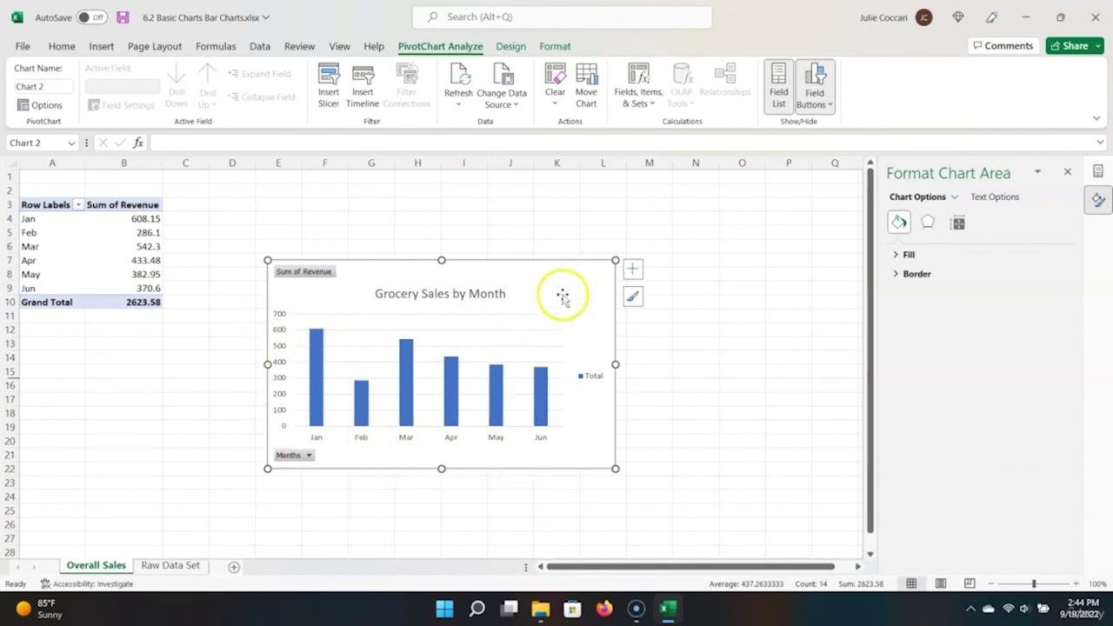
# Step: Add axis titles, labelling the horizontal axis Month and the vertical axis Sales ($)
pyautogui.click(631, 275)
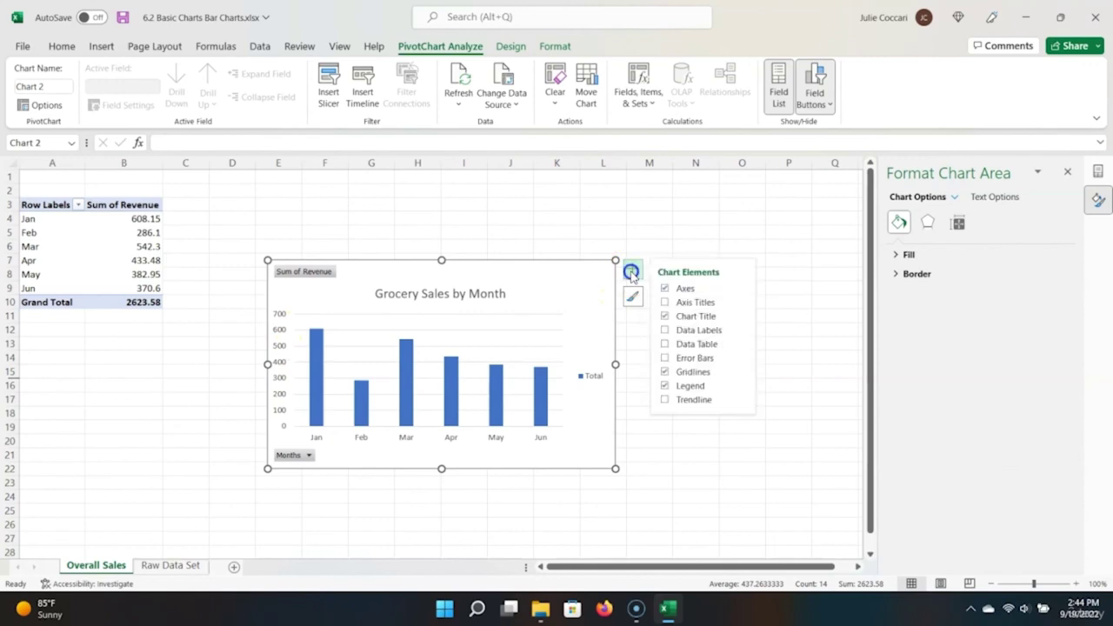
pyautogui.click(665, 303)
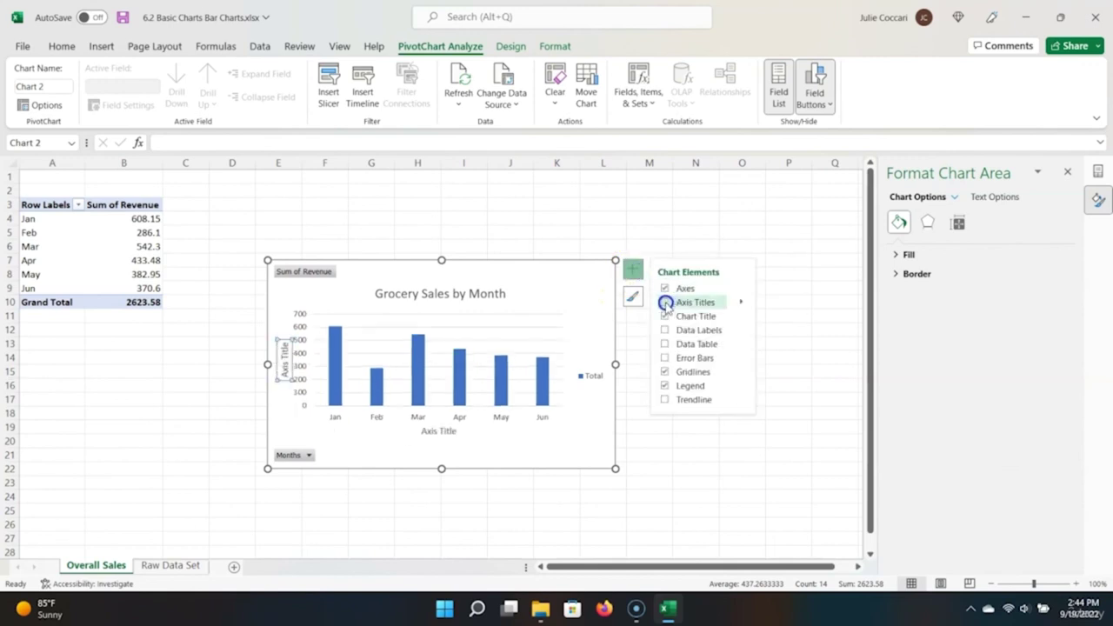
pyautogui.click(288, 363)
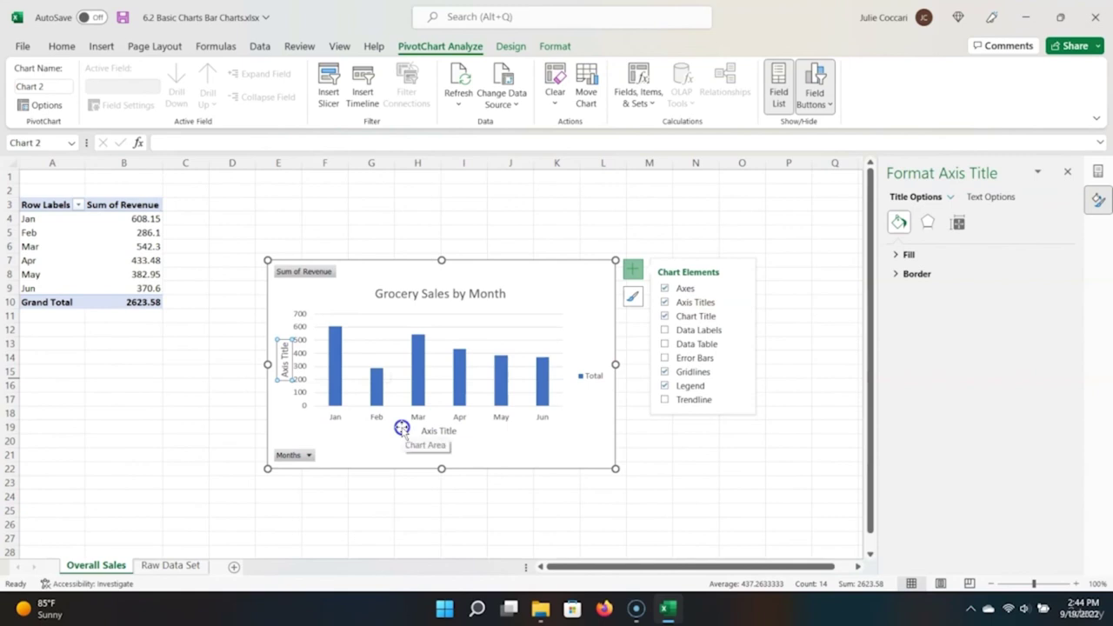
pyautogui.click(442, 431)
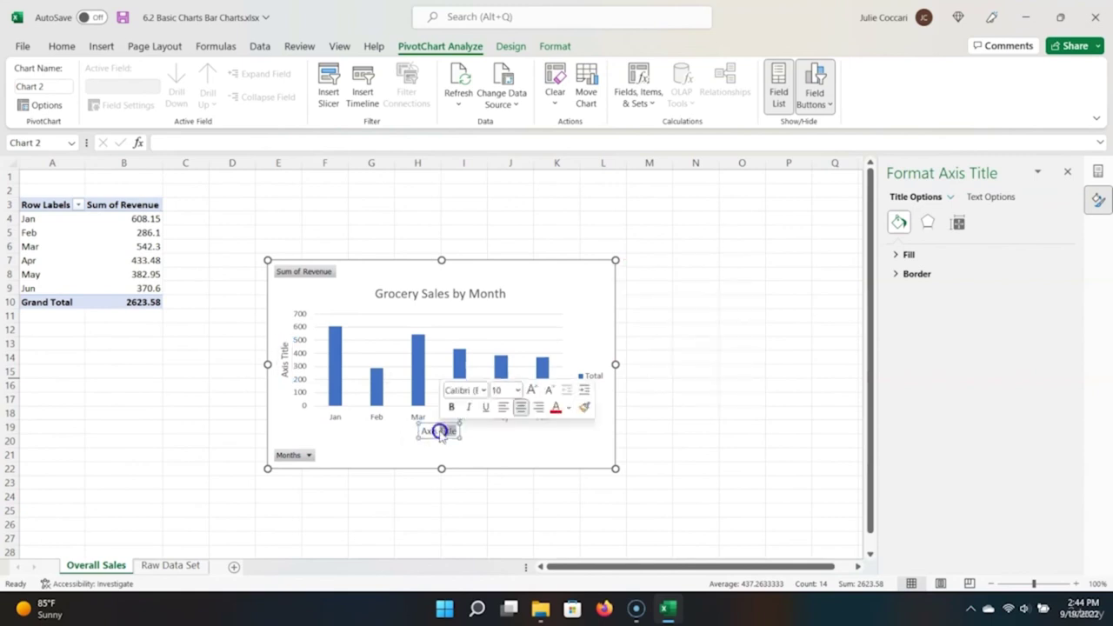
pyautogui.tripleClick(451, 433)
pyautogui.press('BackSpace')
pyautogui.write('Mo')
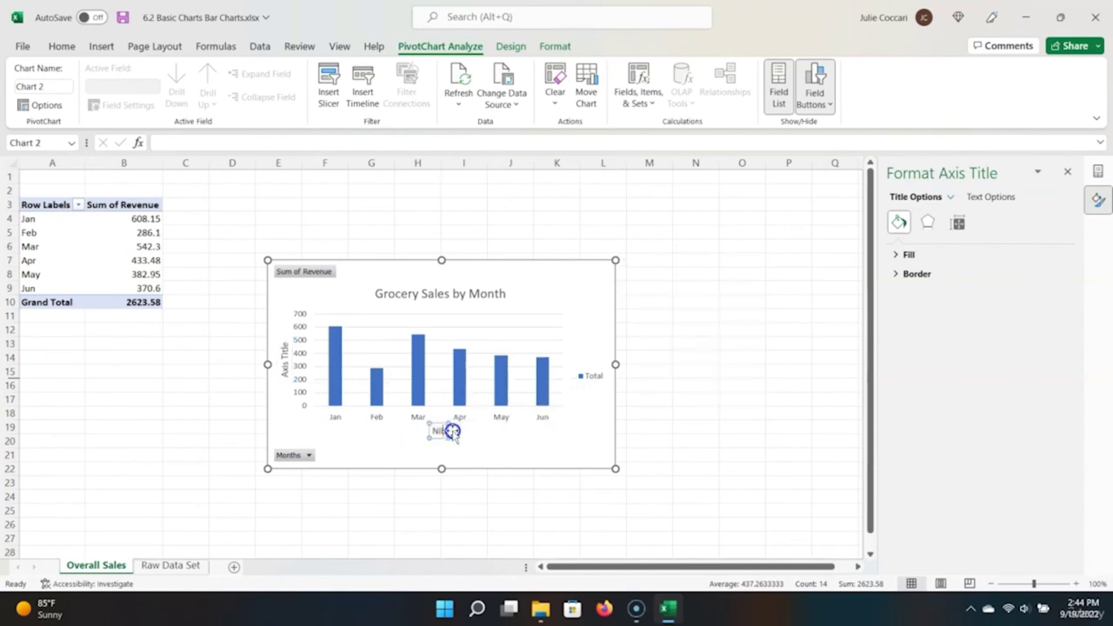
pyautogui.write('th')
pyautogui.tripleClick(288, 360)
pyautogui.press('BackSpace')
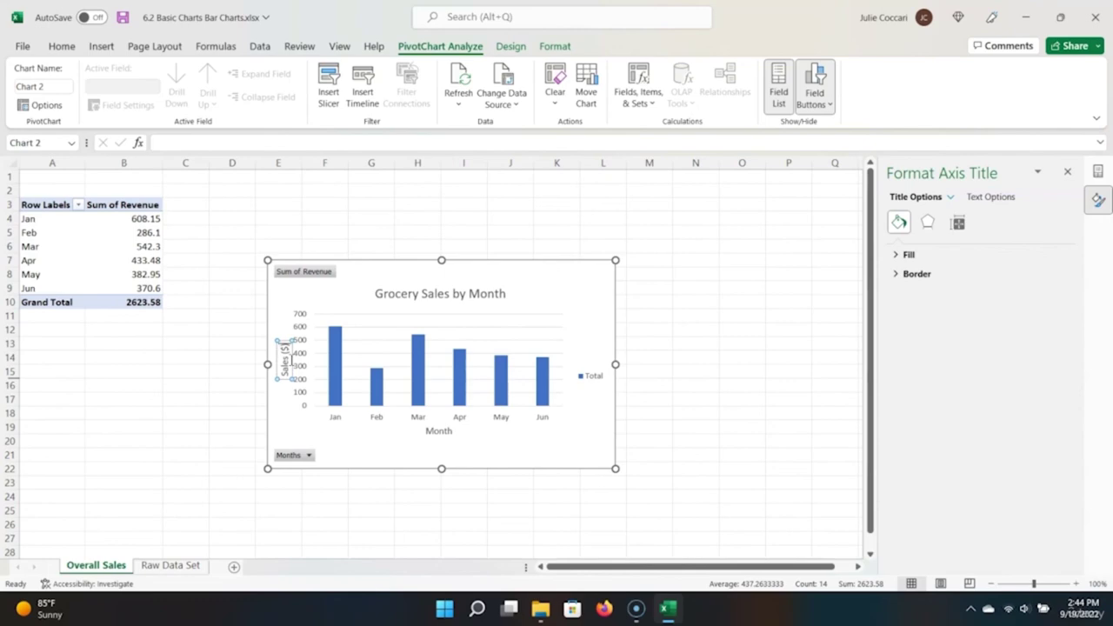
pyautogui.click(406, 222)
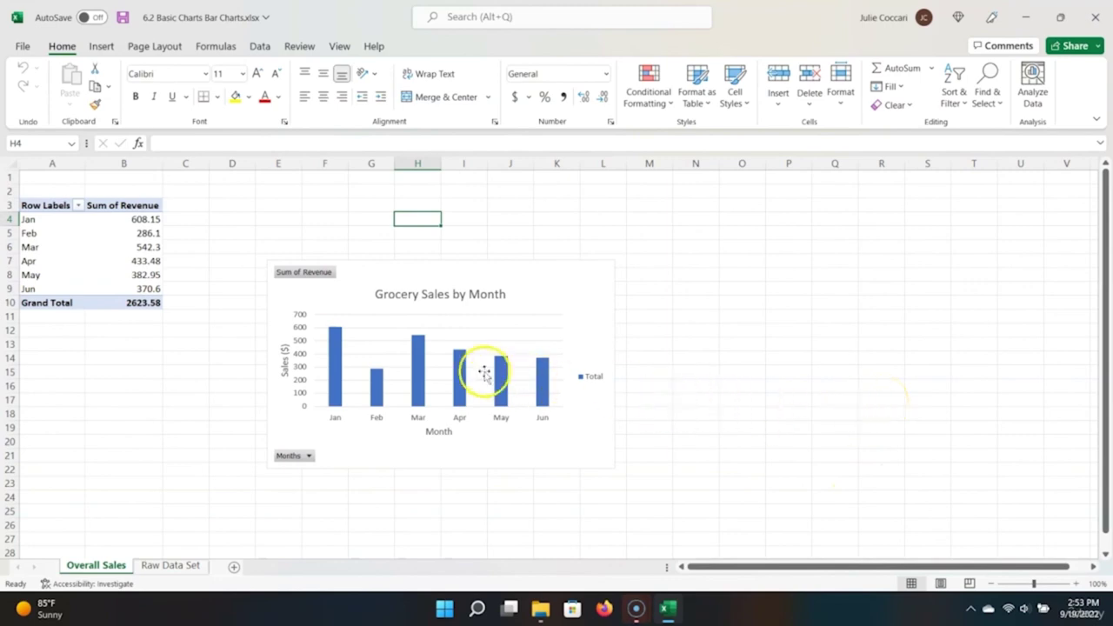
# Step: Create a pivot table on a new worksheet from the full Raw Data Set range
pyautogui.click(149, 566)
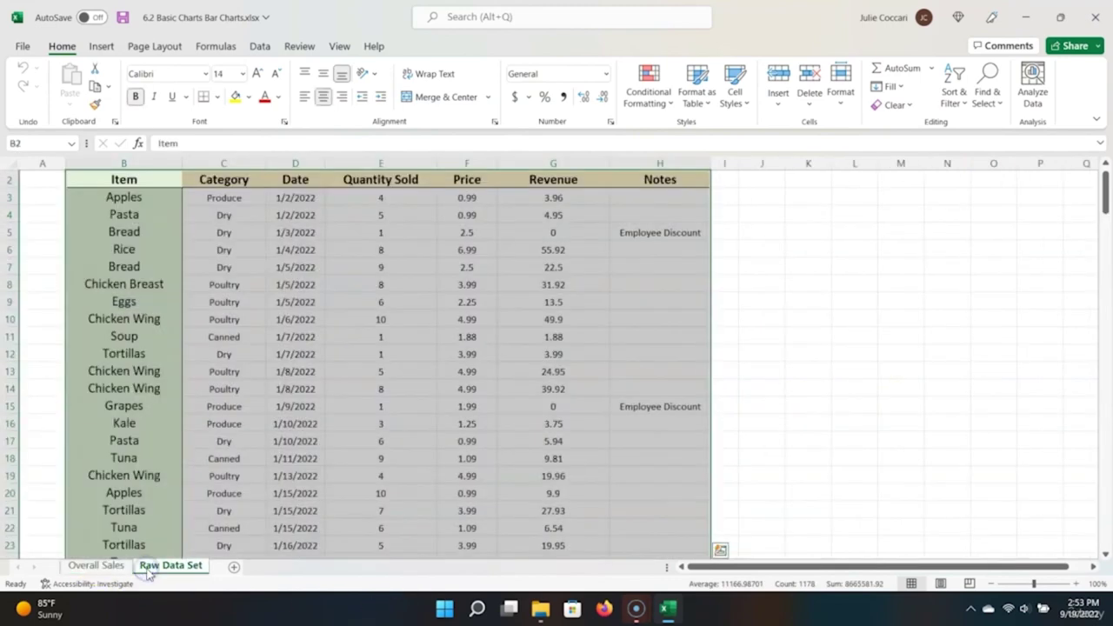
pyautogui.scroll(1, 259, 387)
pyautogui.click(218, 216)
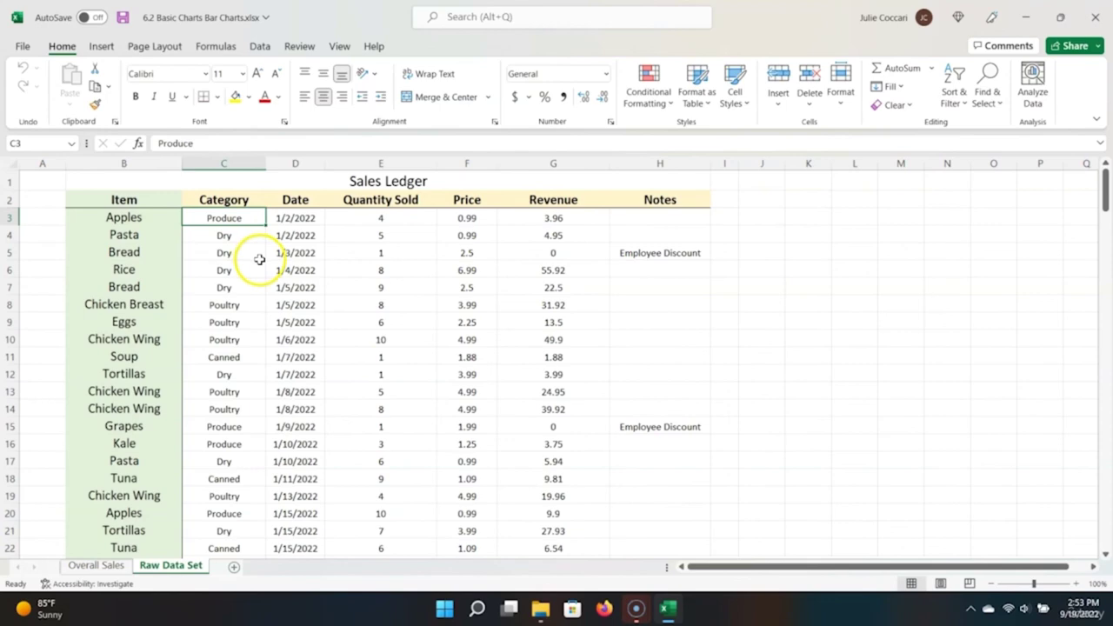
pyautogui.click(124, 200)
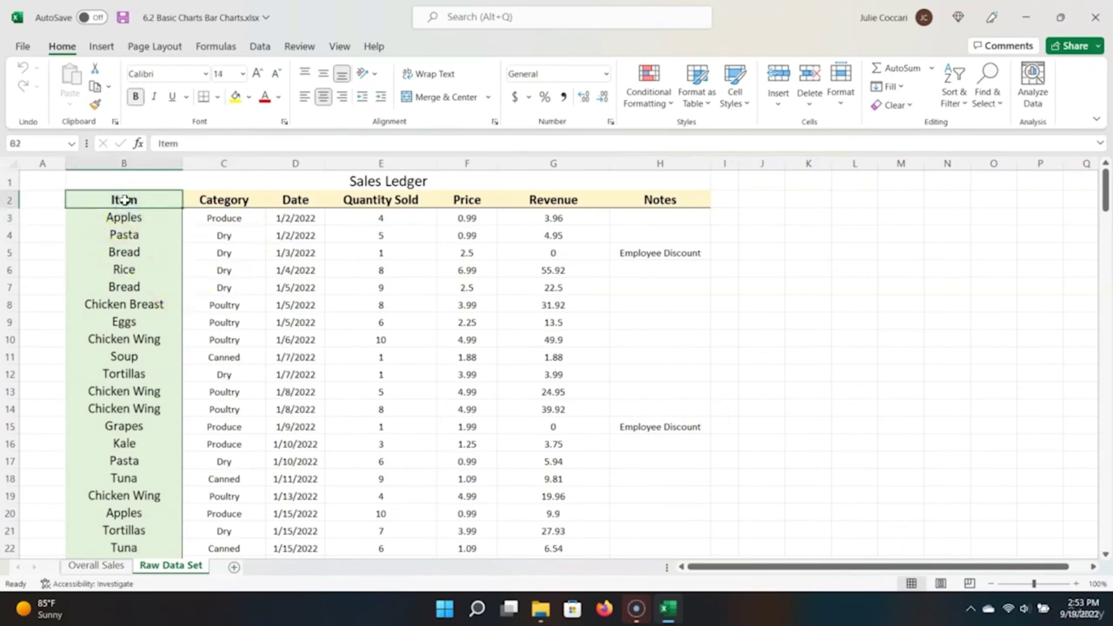
pyautogui.hotkey('ctrl', 'shift', 'Right')
pyautogui.hotkey('ctrl', 'shift', 'Down')
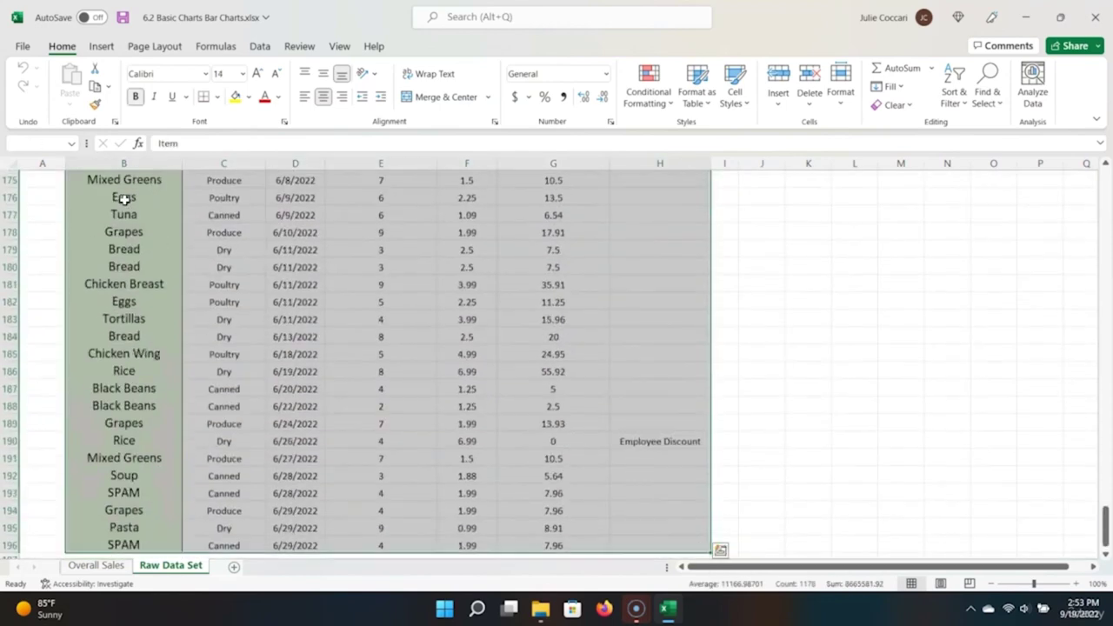
pyautogui.click(101, 46)
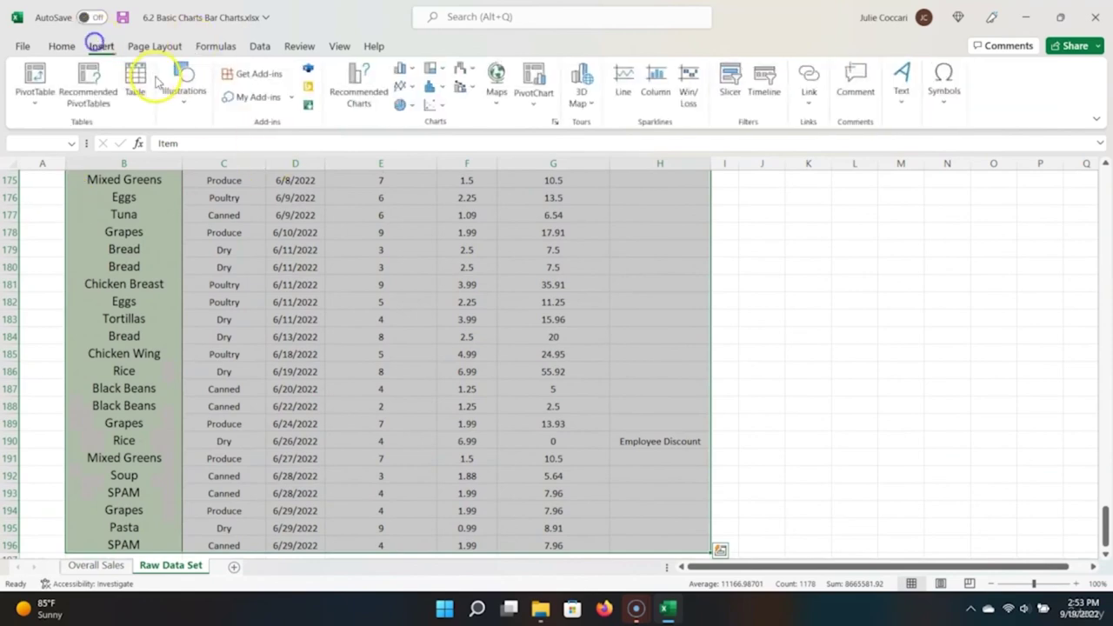
pyautogui.click(52, 96)
pyautogui.click(82, 127)
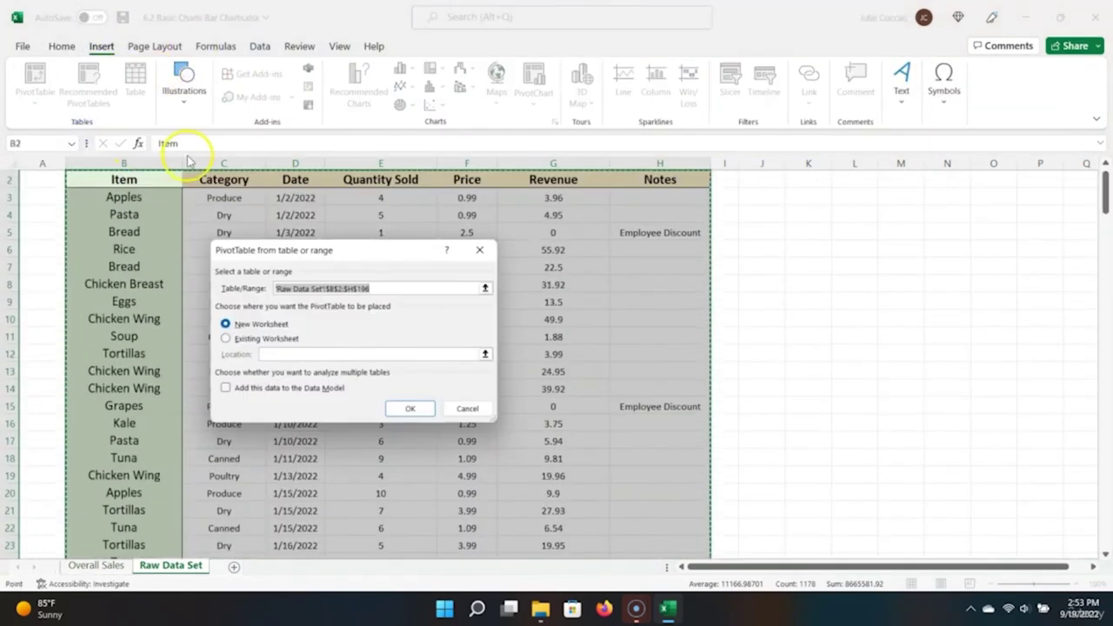
pyautogui.click(425, 417)
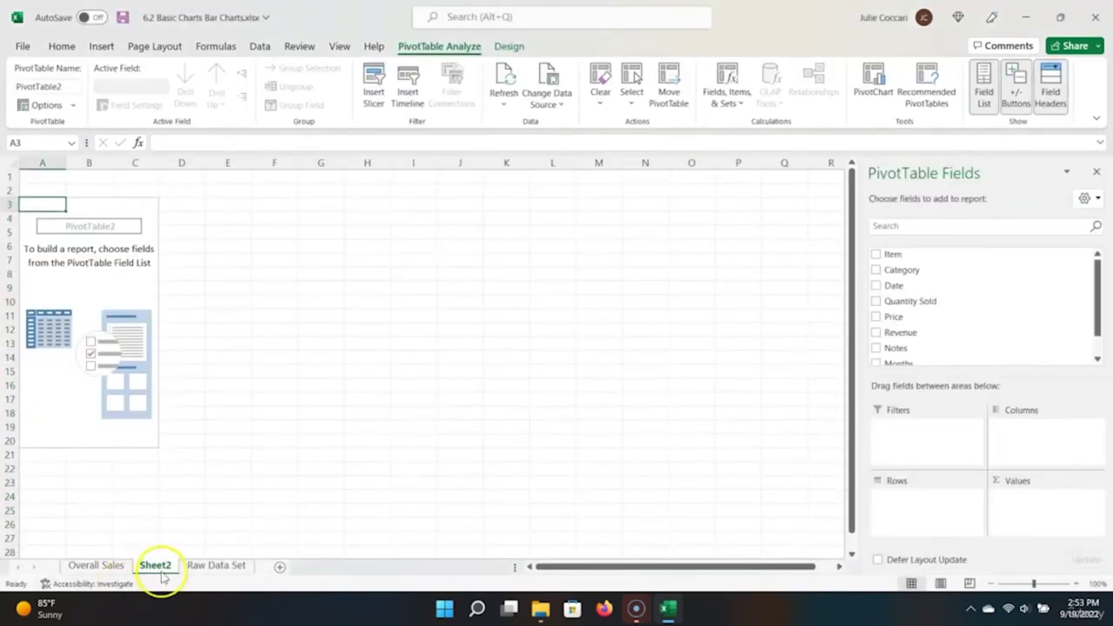
# Step: Rename the new sheet to 'Sales by Category'
pyautogui.doubleClick(157, 566)
pyautogui.write('Sales by Category')
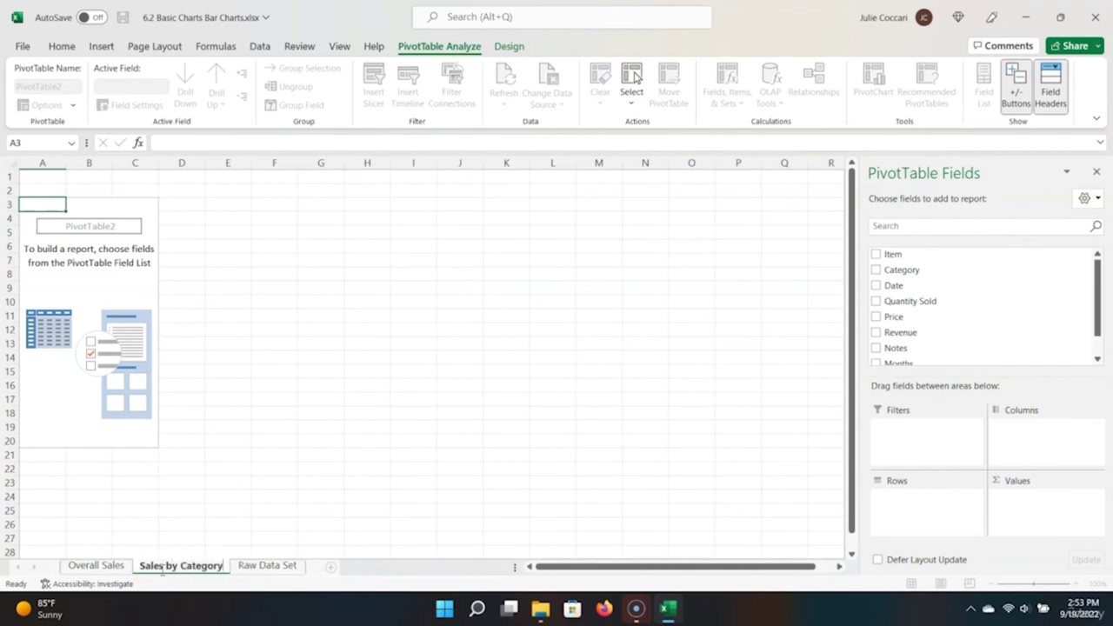
pyautogui.press('Return')
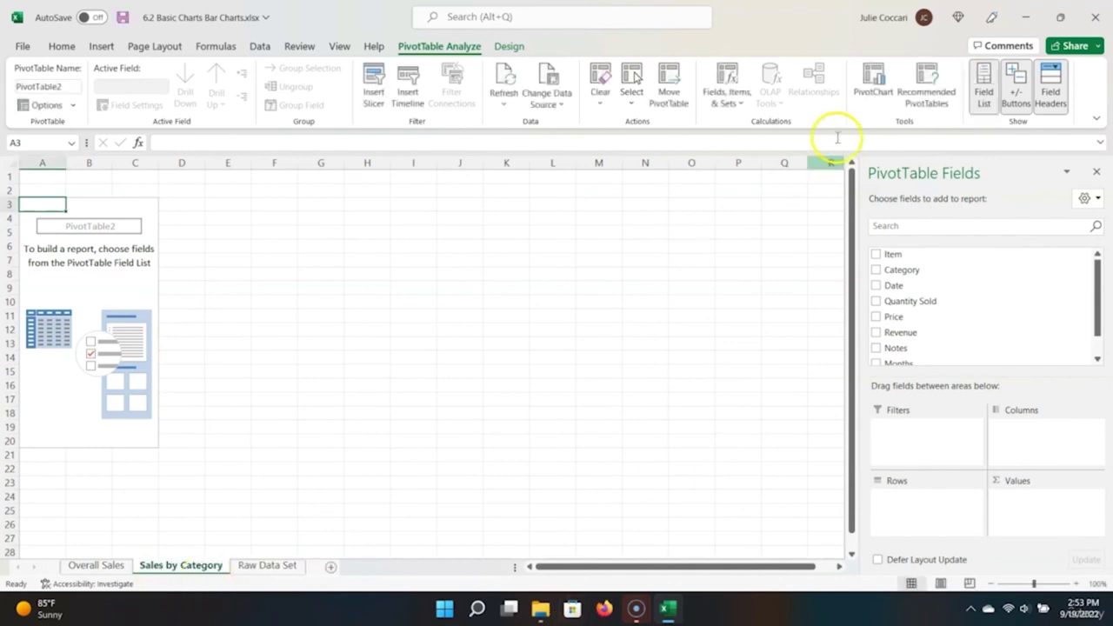
# Step: Lay out Months in Rows, Sum of Revenue in Values and Category in Columns
pyautogui.moveTo(913, 287); pyautogui.dragTo(921, 516)
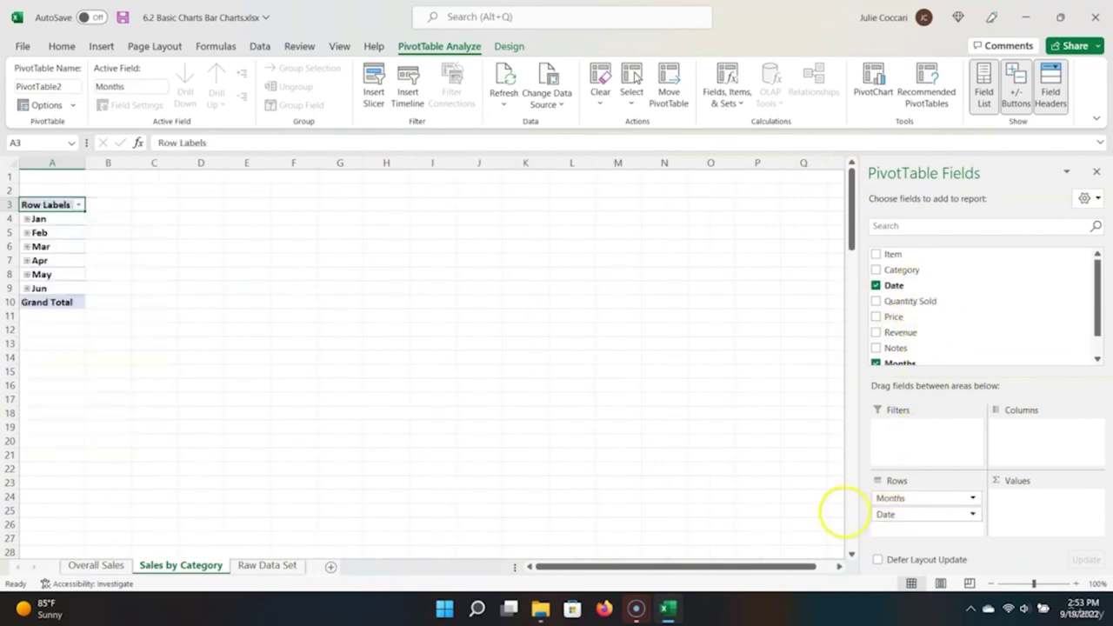
pyautogui.moveTo(920, 517); pyautogui.dragTo(666, 455)
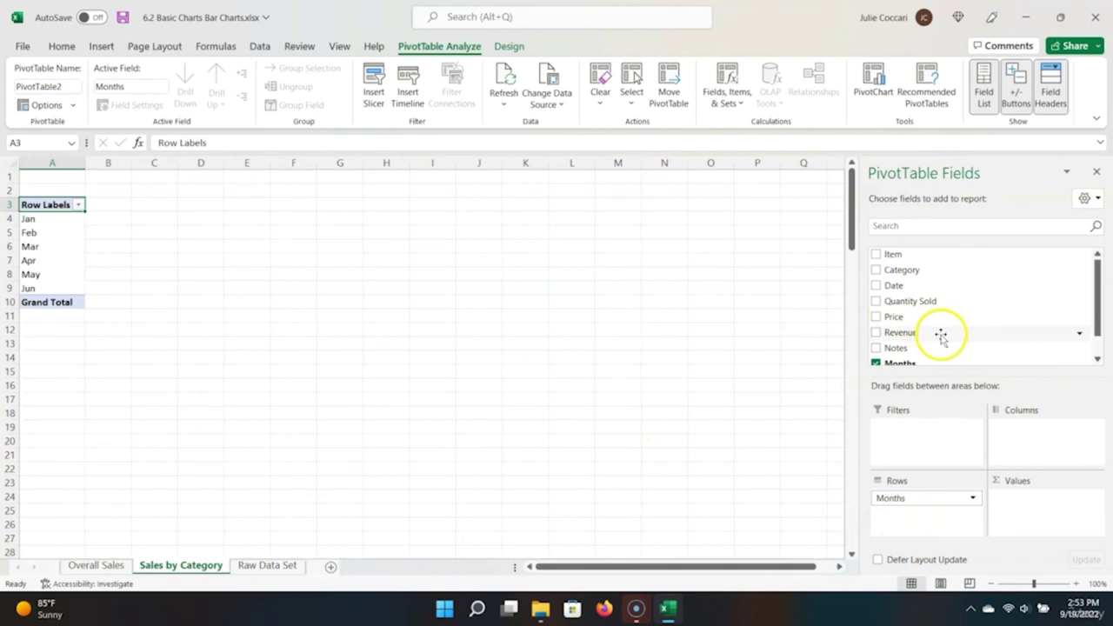
pyautogui.moveTo(926, 332); pyautogui.dragTo(1027, 513)
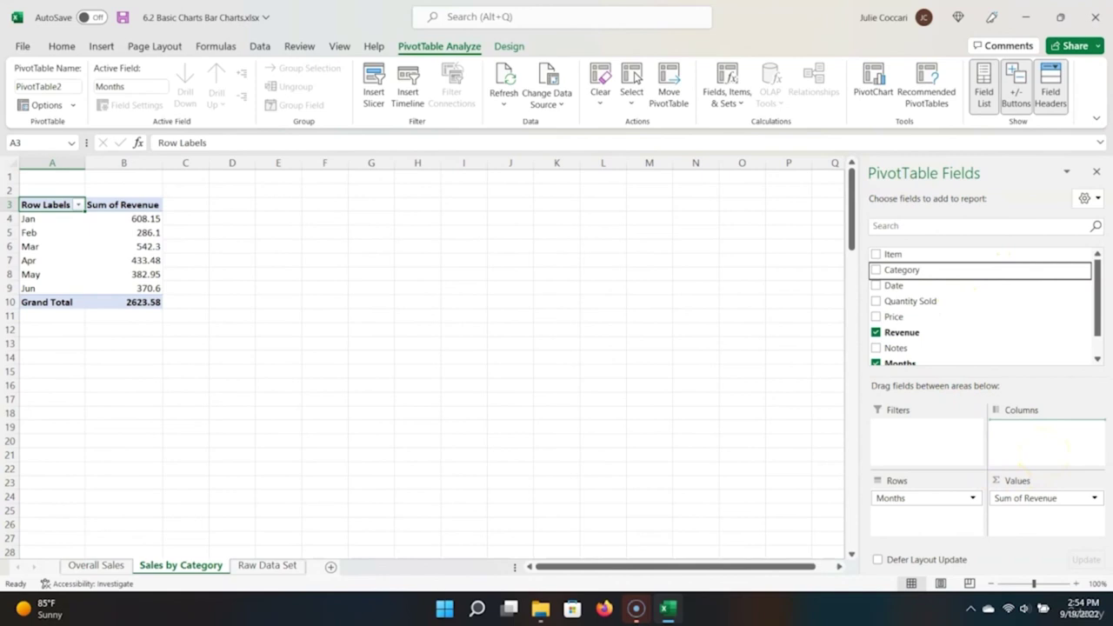
pyautogui.moveTo(1039, 448); pyautogui.dragTo(1047, 458)
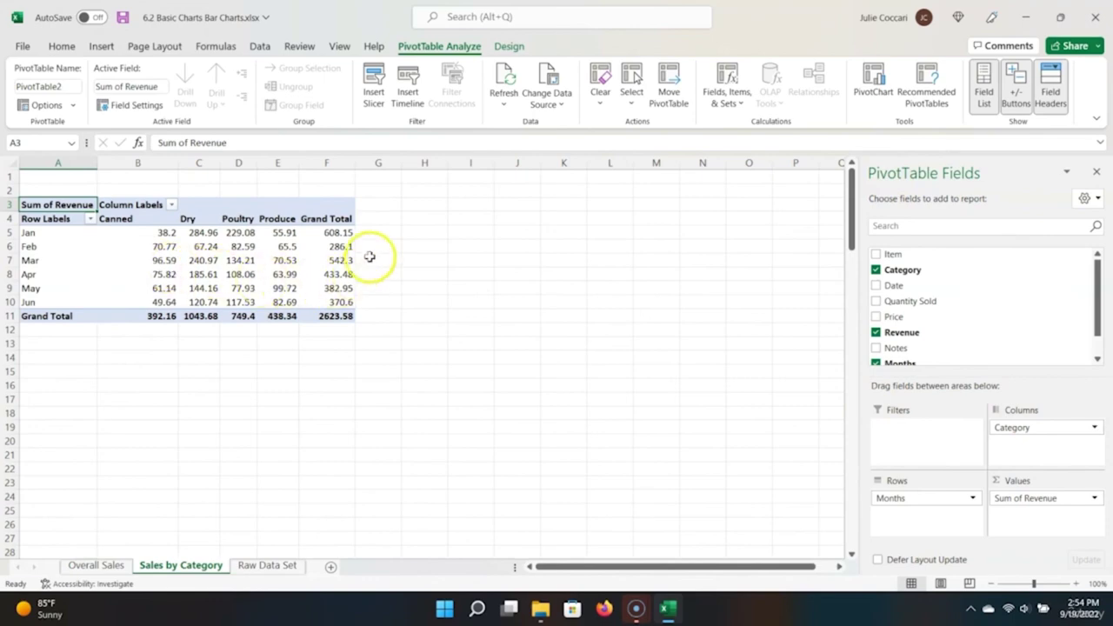
pyautogui.moveTo(285, 283)
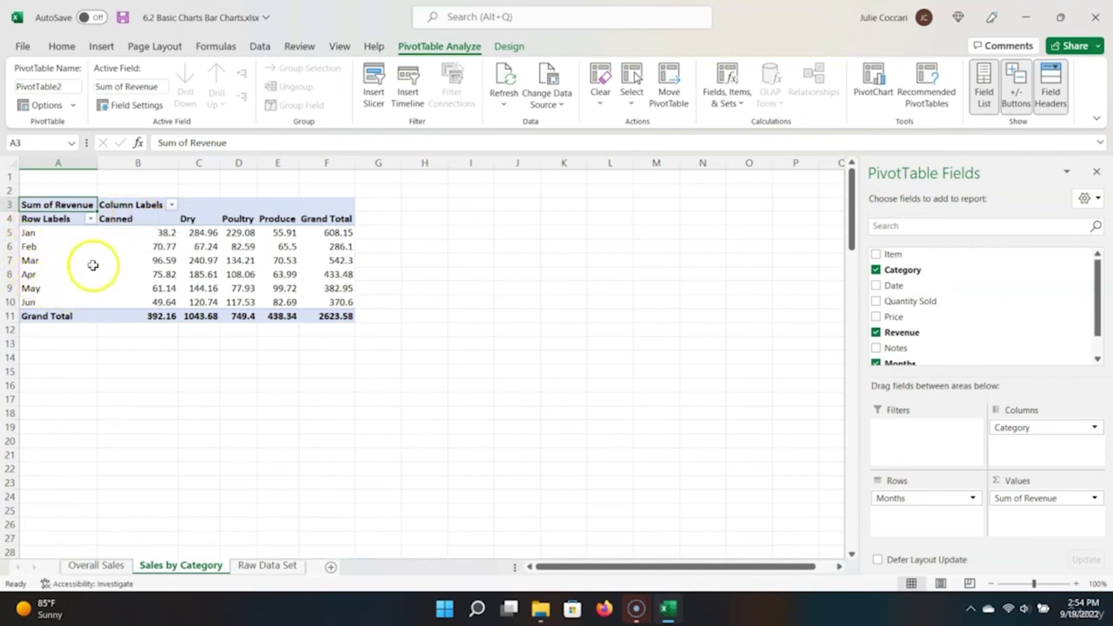
pyautogui.moveTo(154, 233)
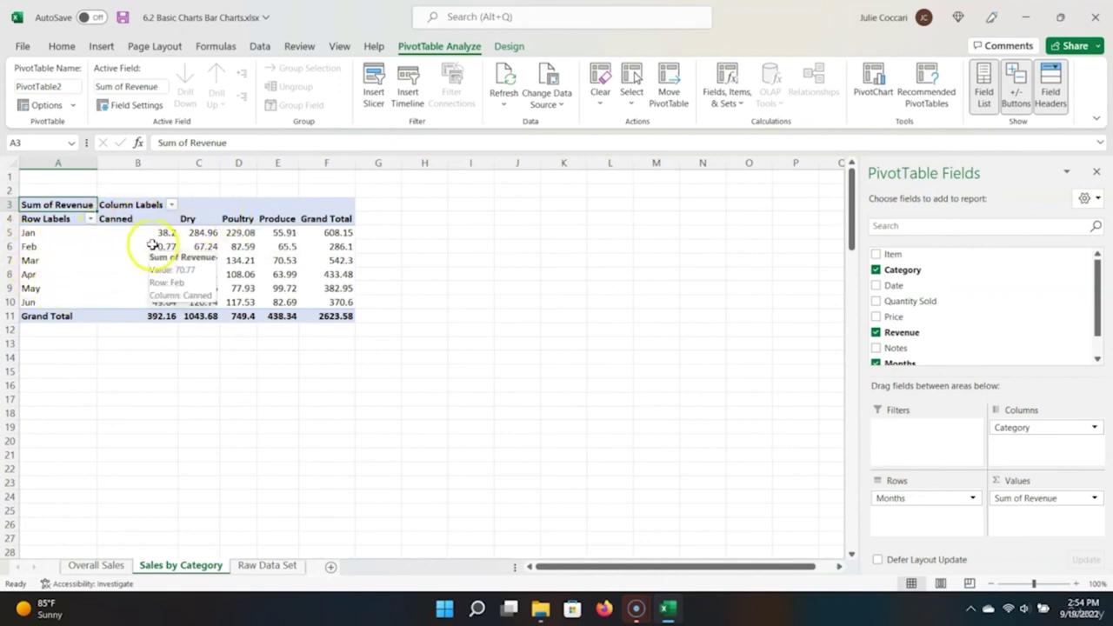
pyautogui.click(132, 233)
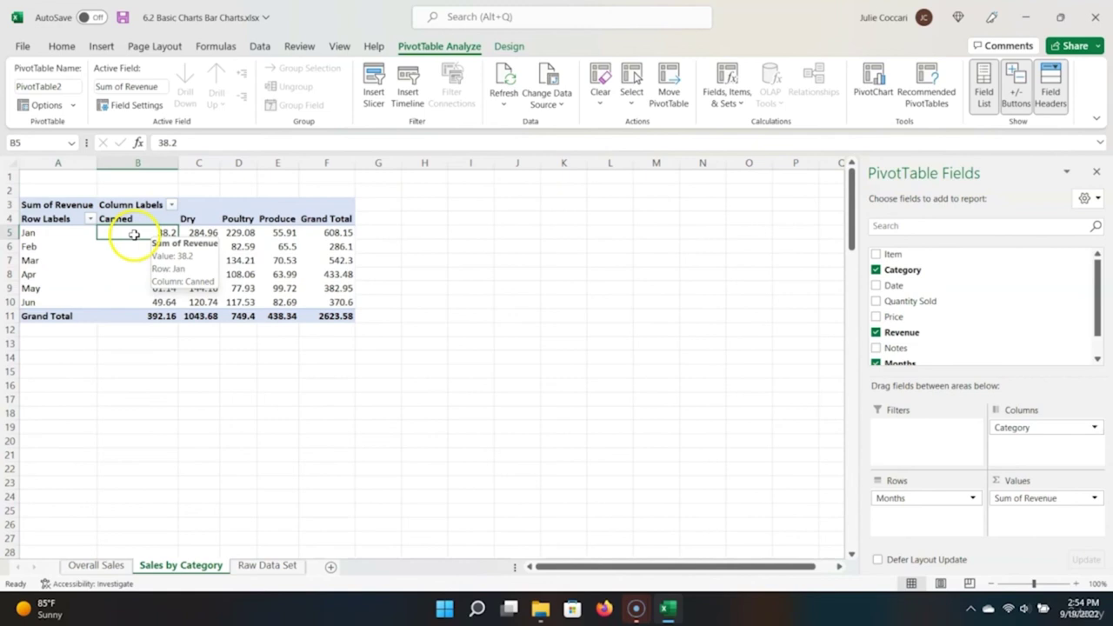
pyautogui.moveTo(136, 256)
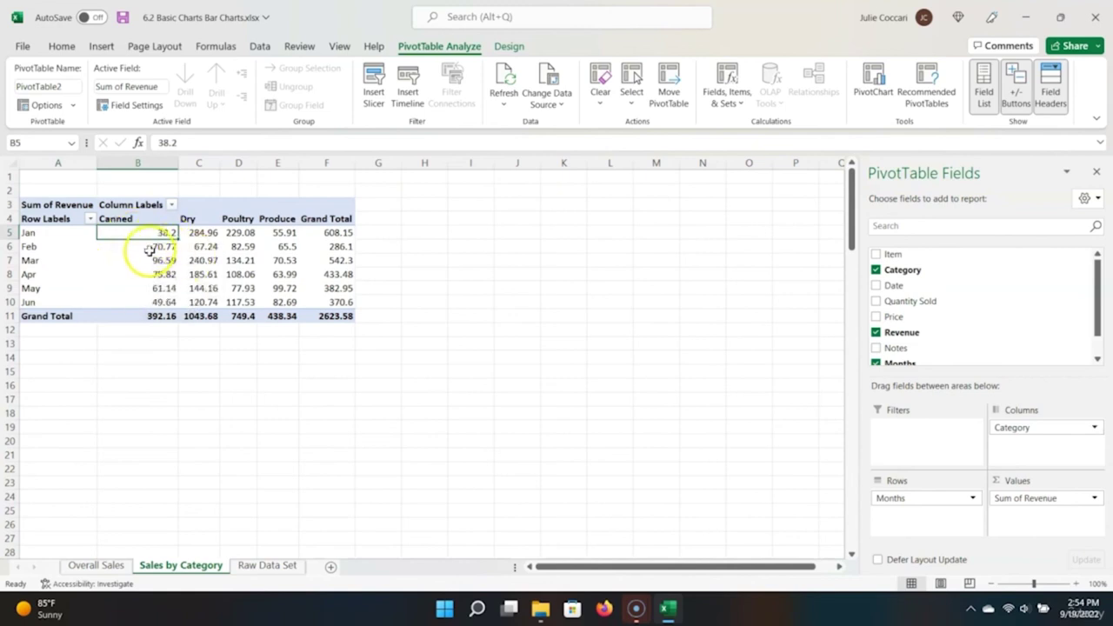
pyautogui.click(150, 248)
pyautogui.moveTo(249, 270)
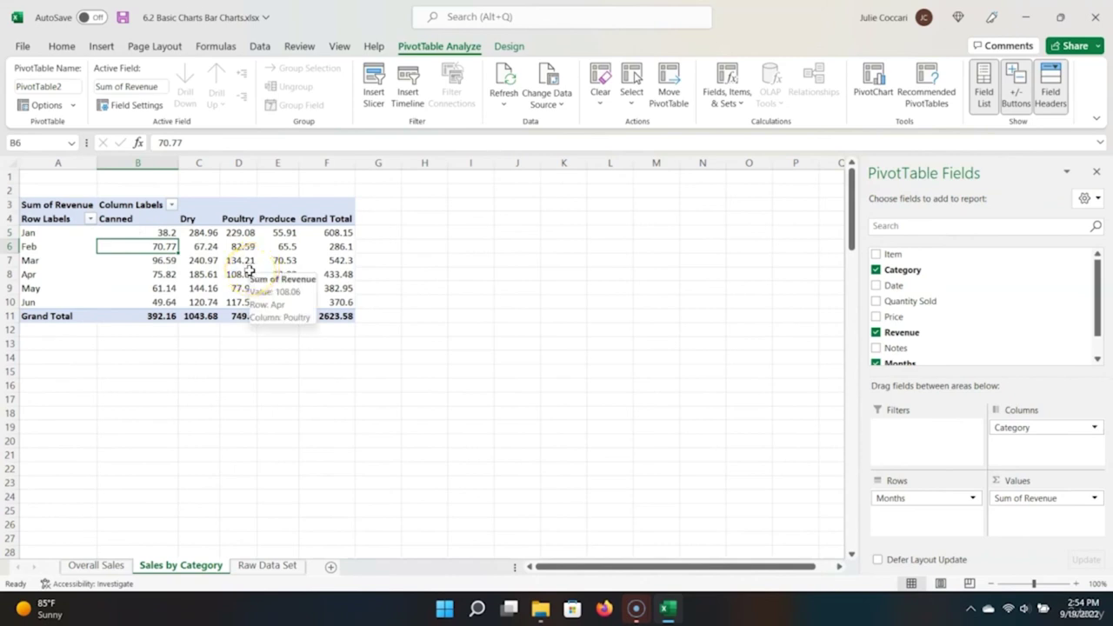
pyautogui.click(196, 372)
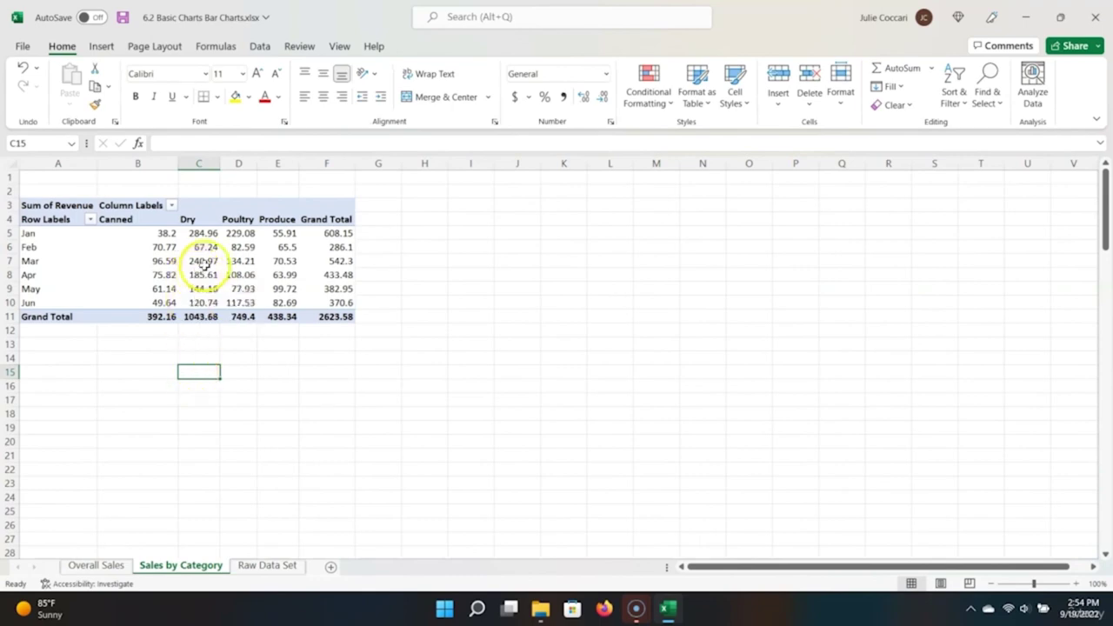
pyautogui.moveTo(259, 264)
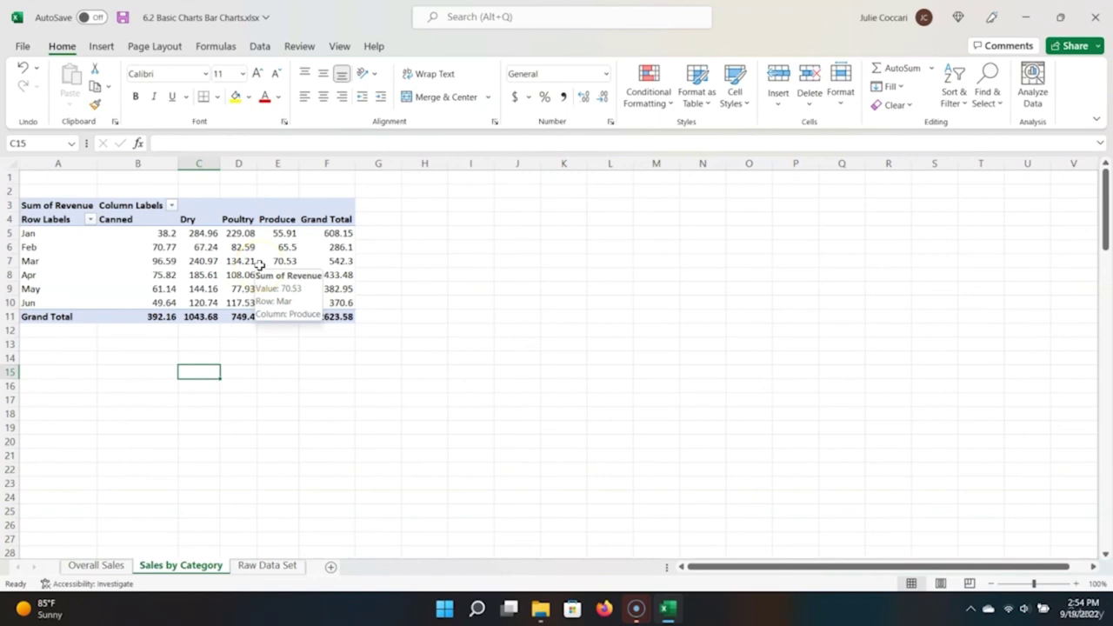
pyautogui.click(260, 249)
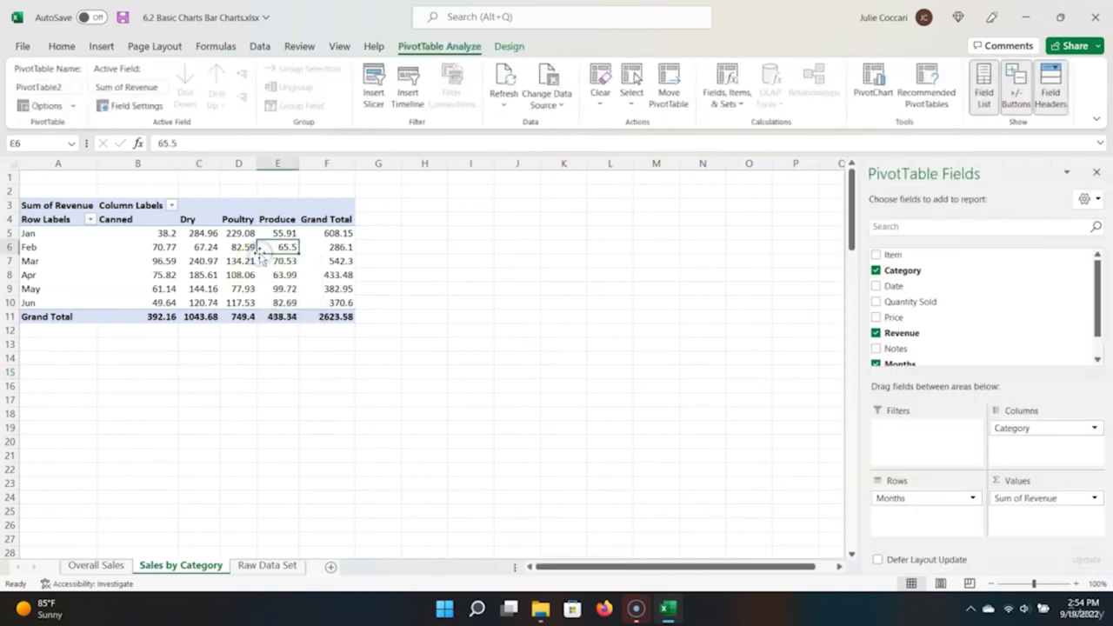
# Step: Set Grand Totals to Off for Rows and Columns on the PivotTable Design tab
pyautogui.click(508, 48)
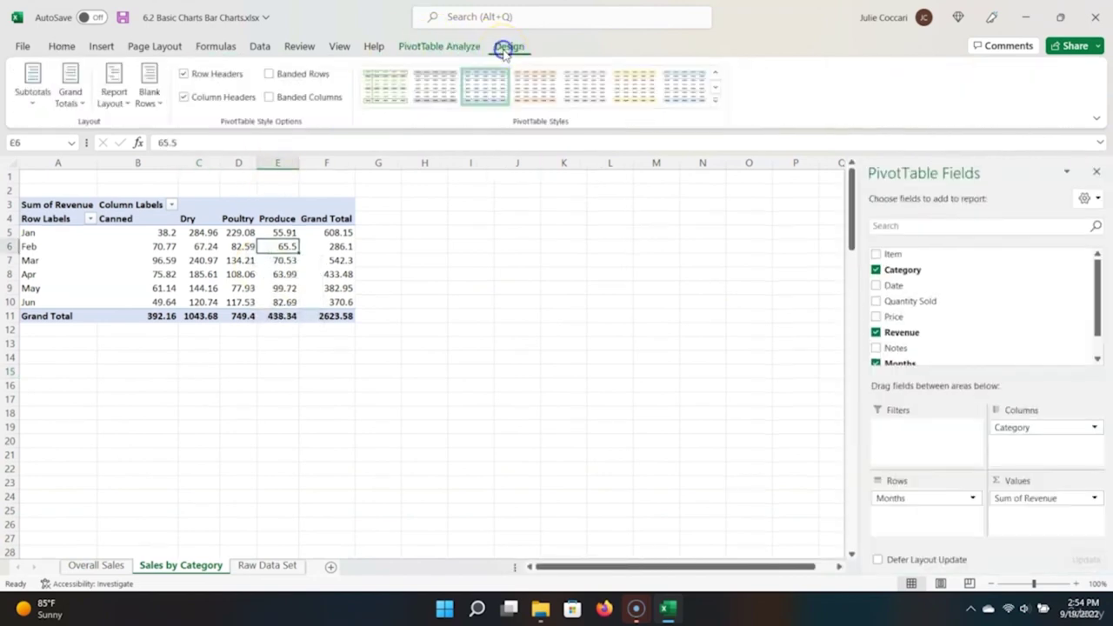
pyautogui.click(83, 100)
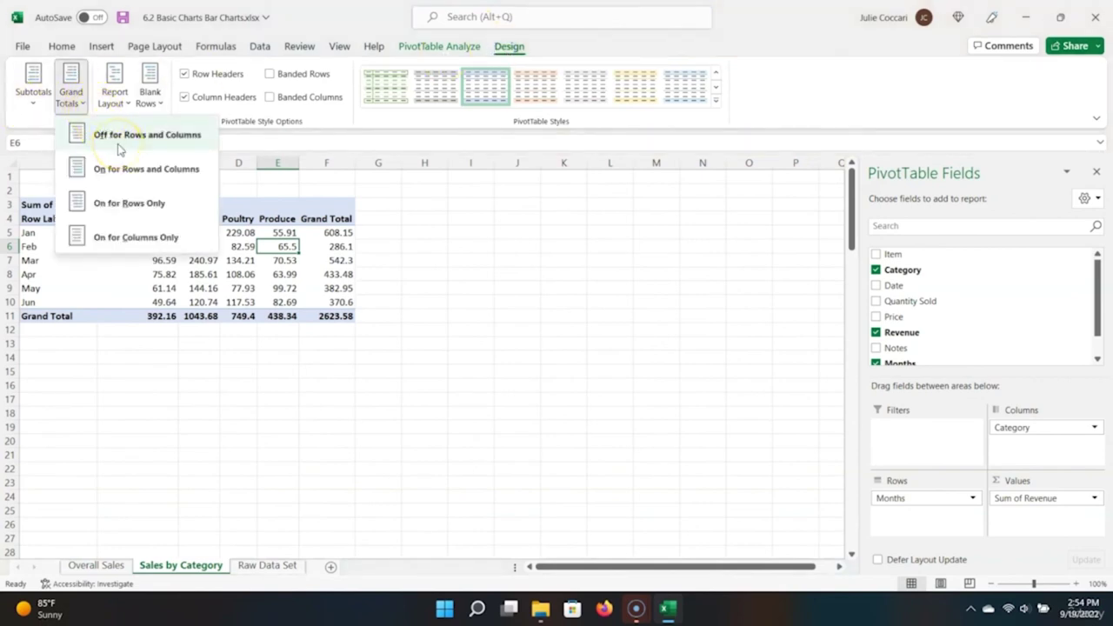
pyautogui.click(120, 148)
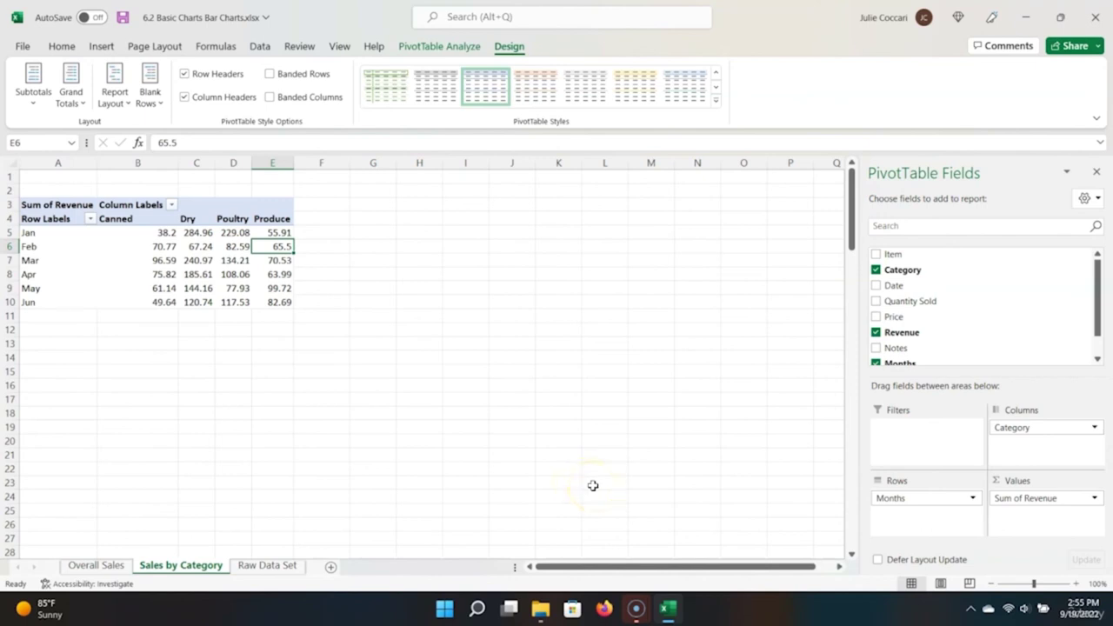
pyautogui.moveTo(910, 302); pyautogui.dragTo(894, 431)
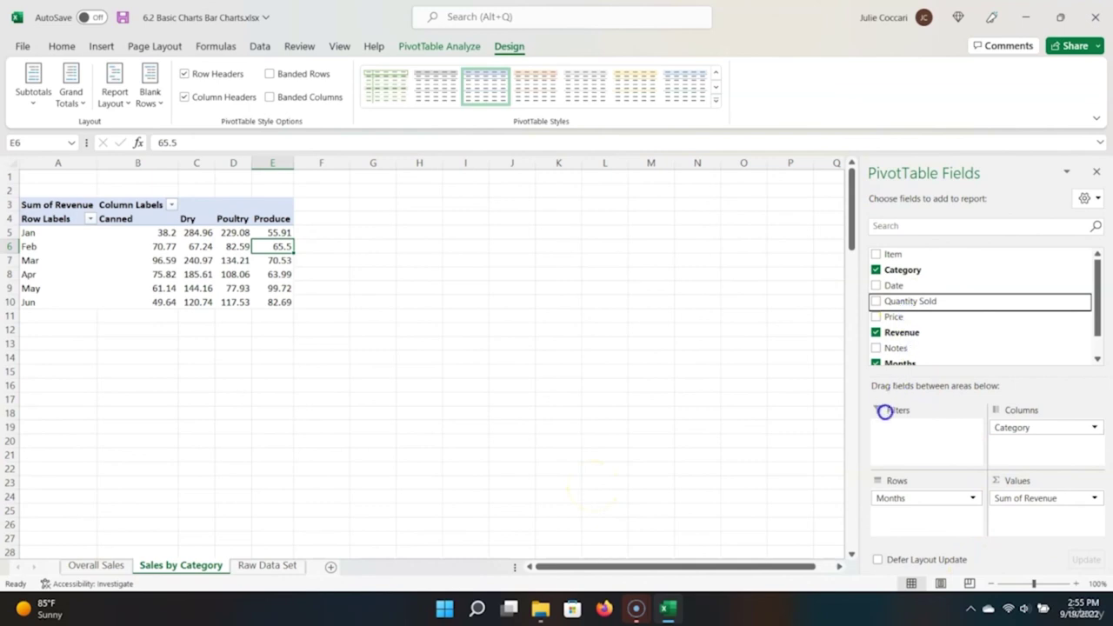
pyautogui.moveTo(904, 442); pyautogui.dragTo(902, 439)
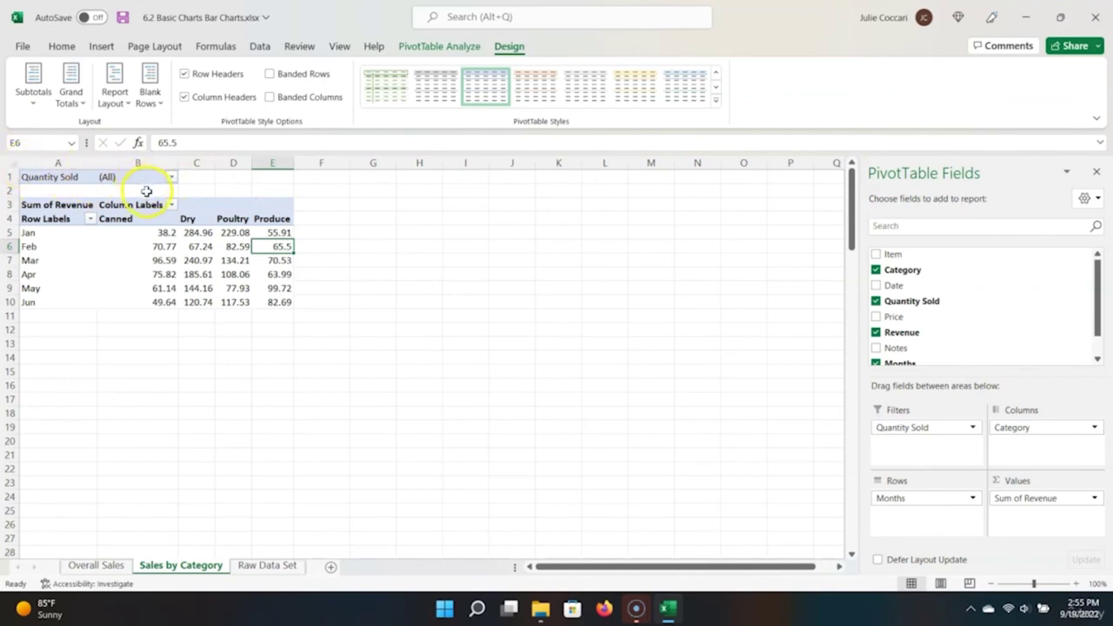
pyautogui.click(172, 179)
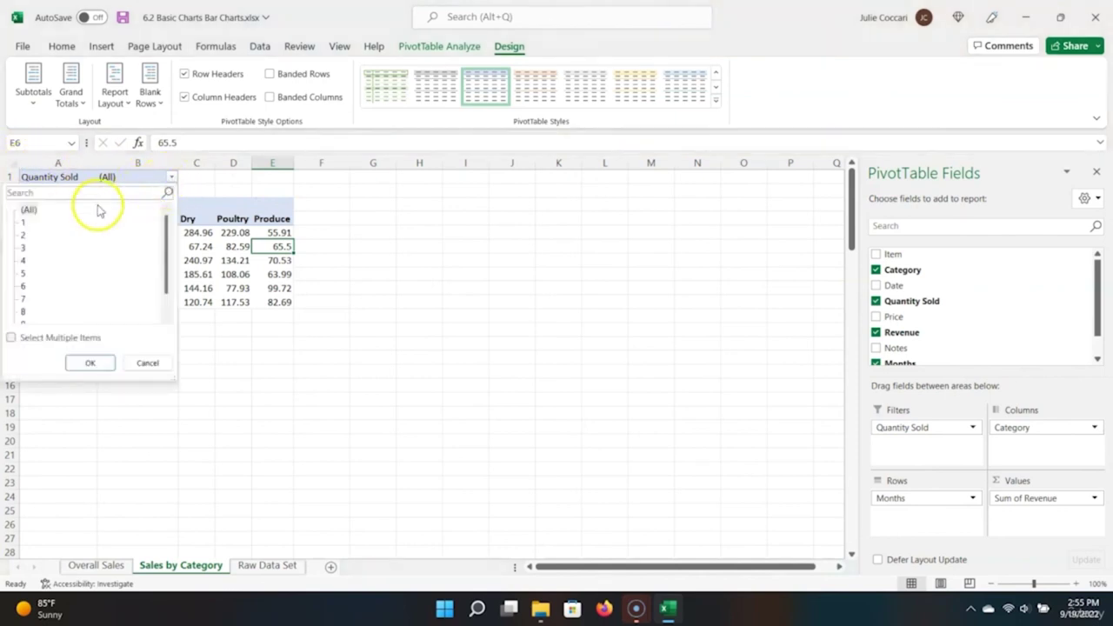
pyautogui.click(12, 341)
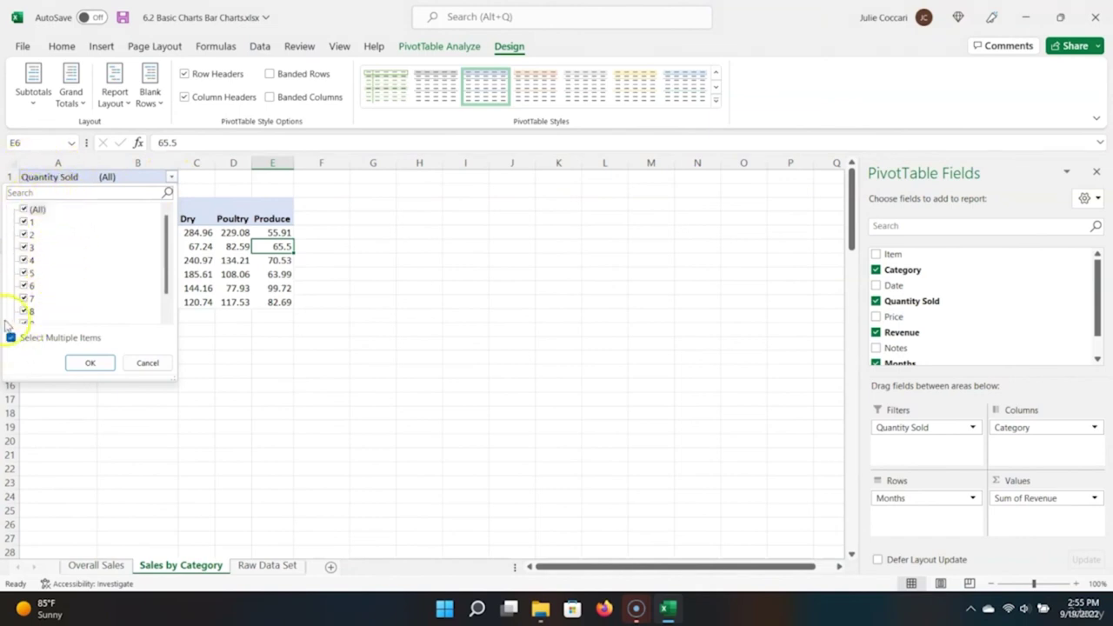
pyautogui.click(30, 222)
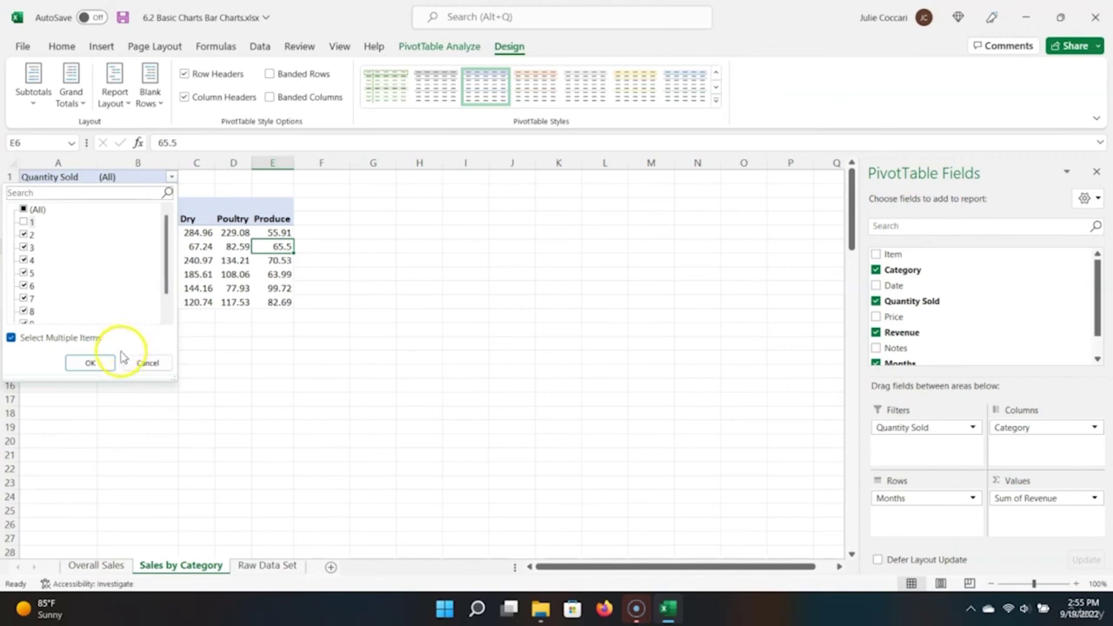
pyautogui.click(88, 364)
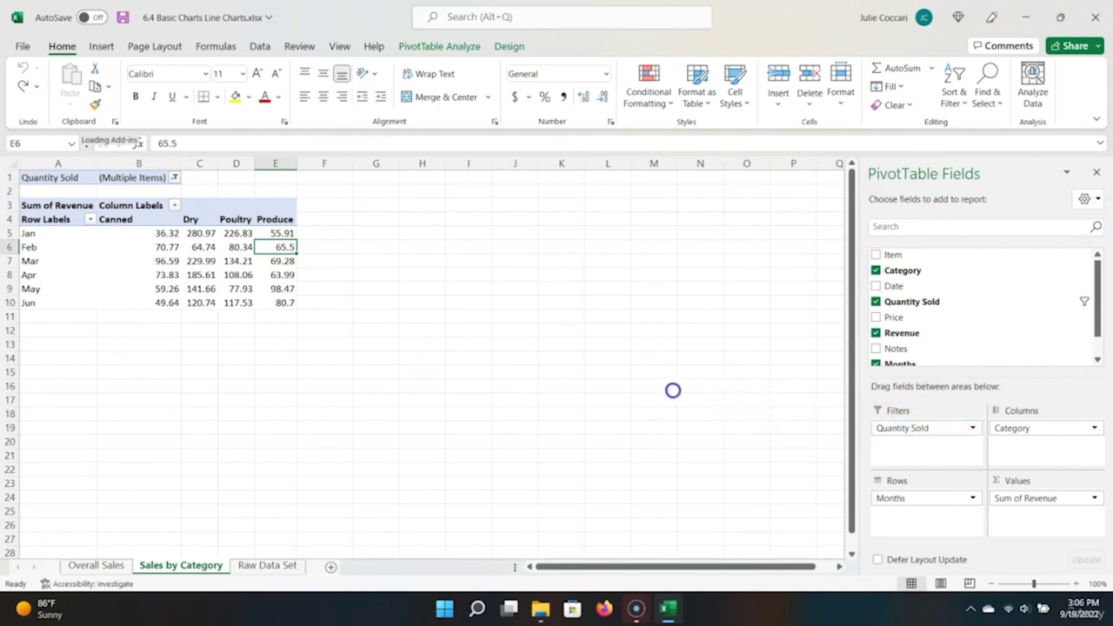
pyautogui.moveTo(929, 429); pyautogui.dragTo(673, 390)
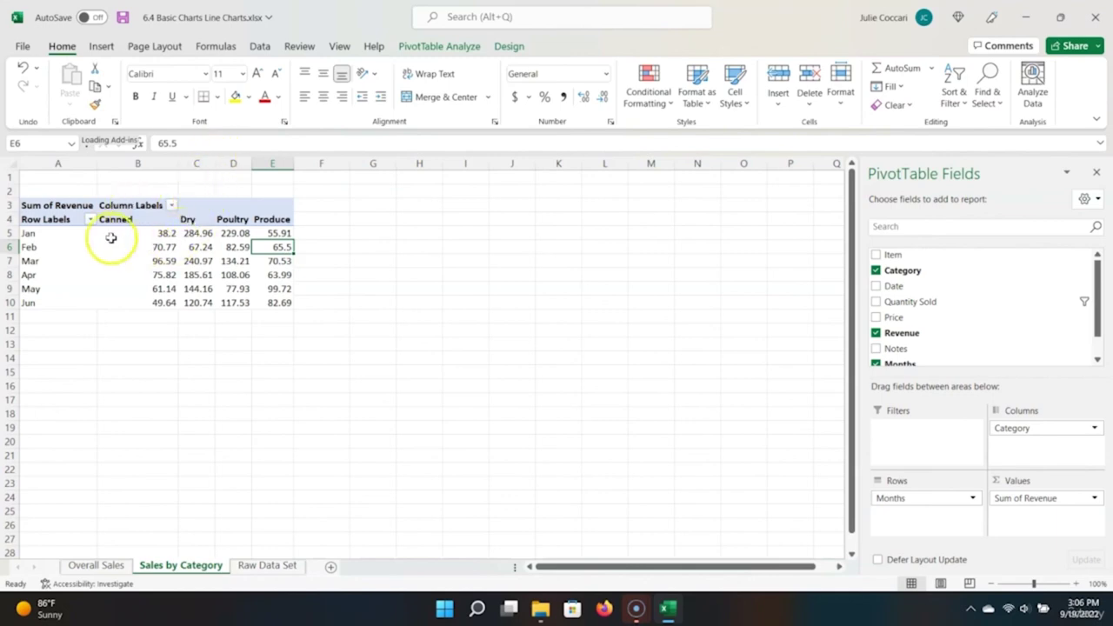
# Step: Select the pivot table A4:E10 and insert a 2-D line chart of category revenue
pyautogui.click(67, 223)
pyautogui.hotkey('ctrl', 'shift', 'Right')
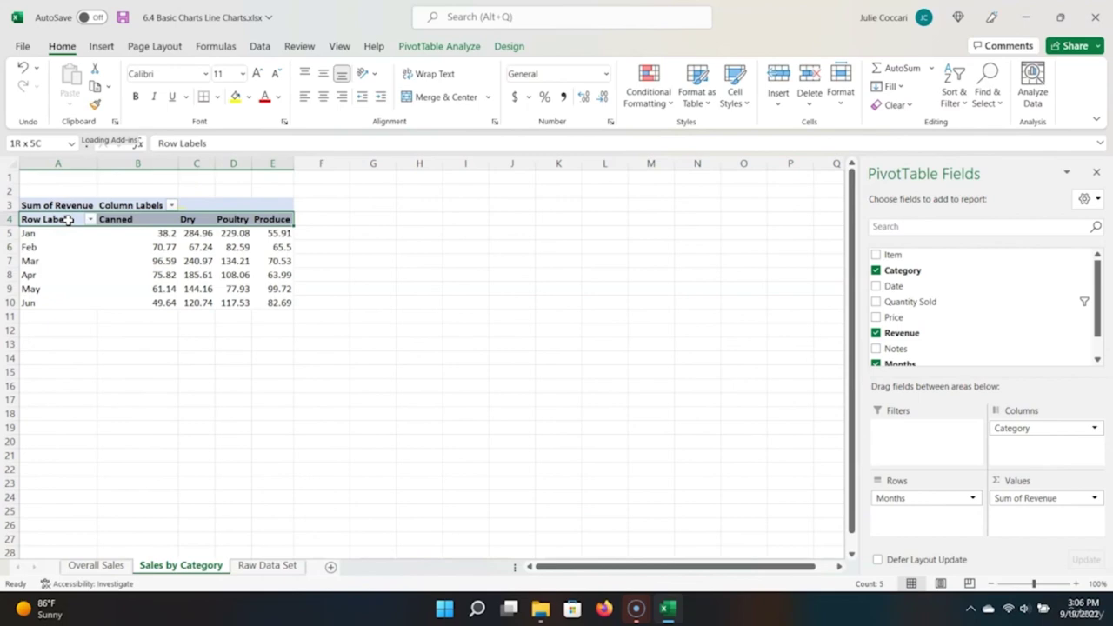
pyautogui.hotkey('ctrl', 'shift', 'Down')
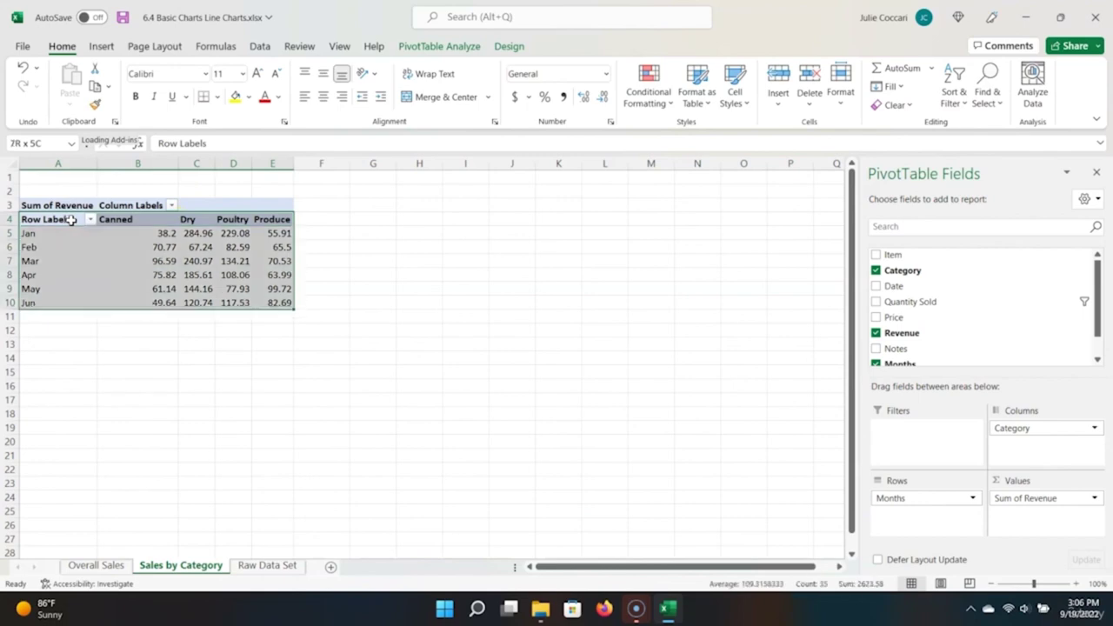
pyautogui.click(101, 47)
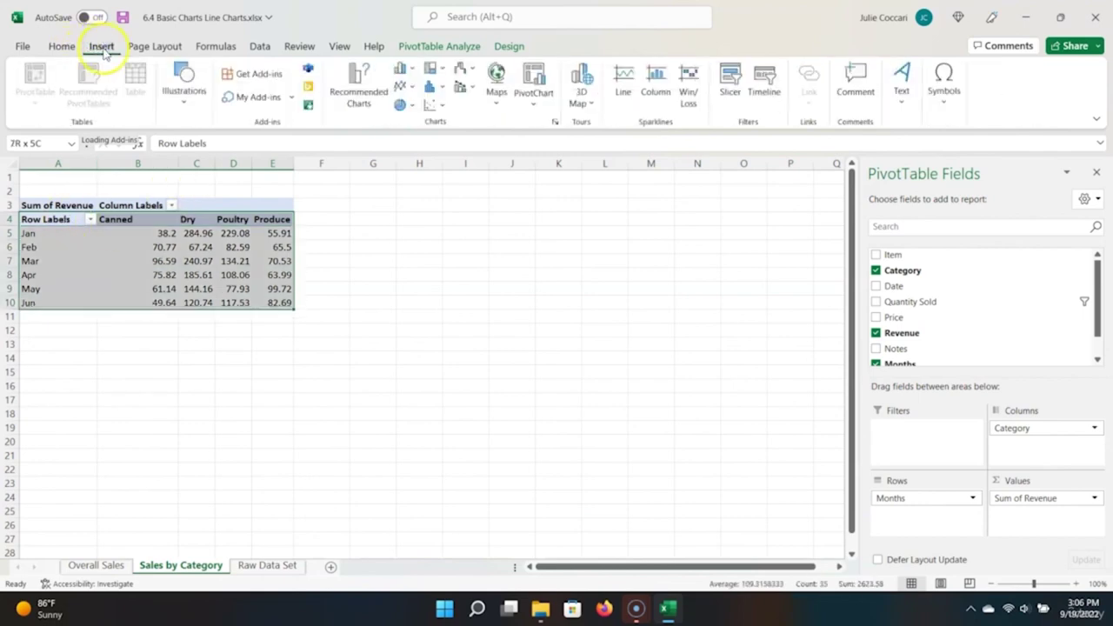
pyautogui.click(413, 89)
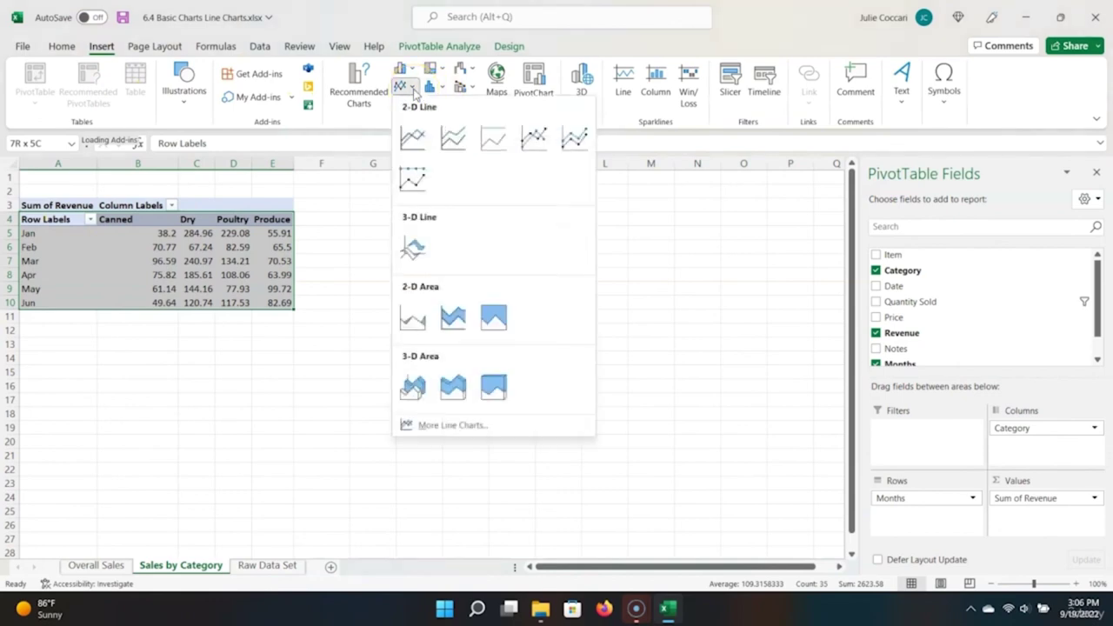
pyautogui.click(423, 147)
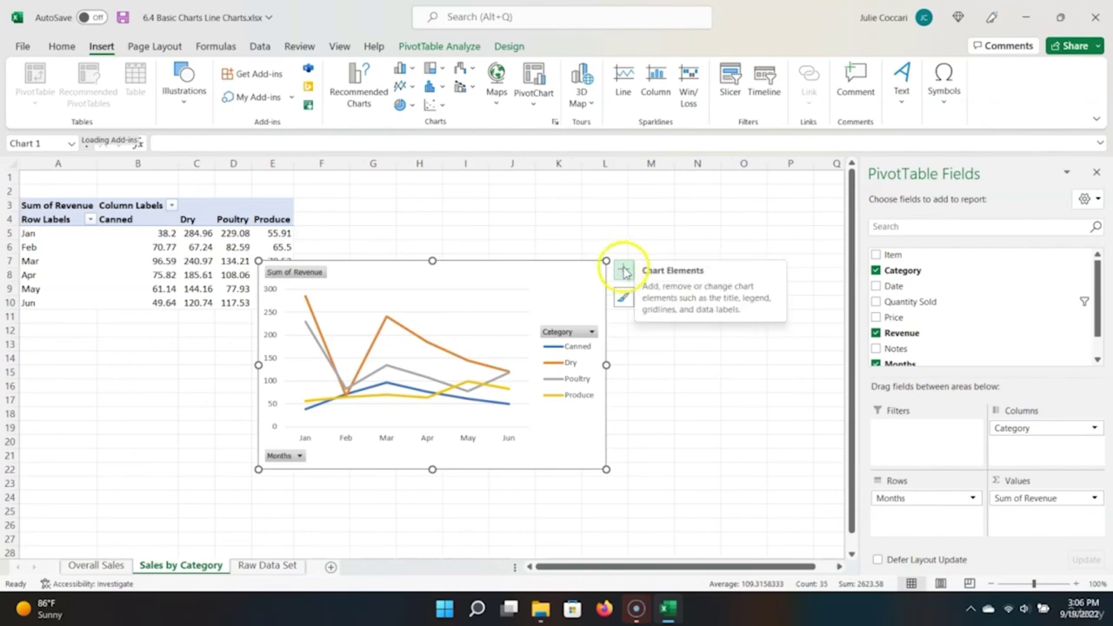
# Step: Add a chart title and axis titles, naming the chart 'Category Sales by Month'
pyautogui.click(624, 272)
pyautogui.click(686, 317)
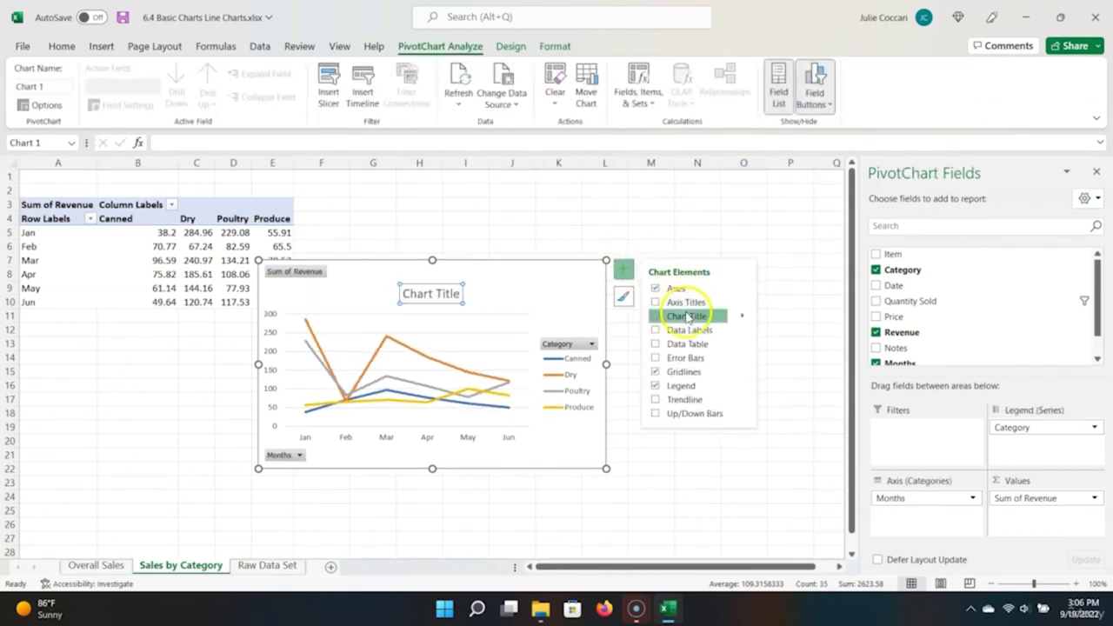
pyautogui.click(679, 303)
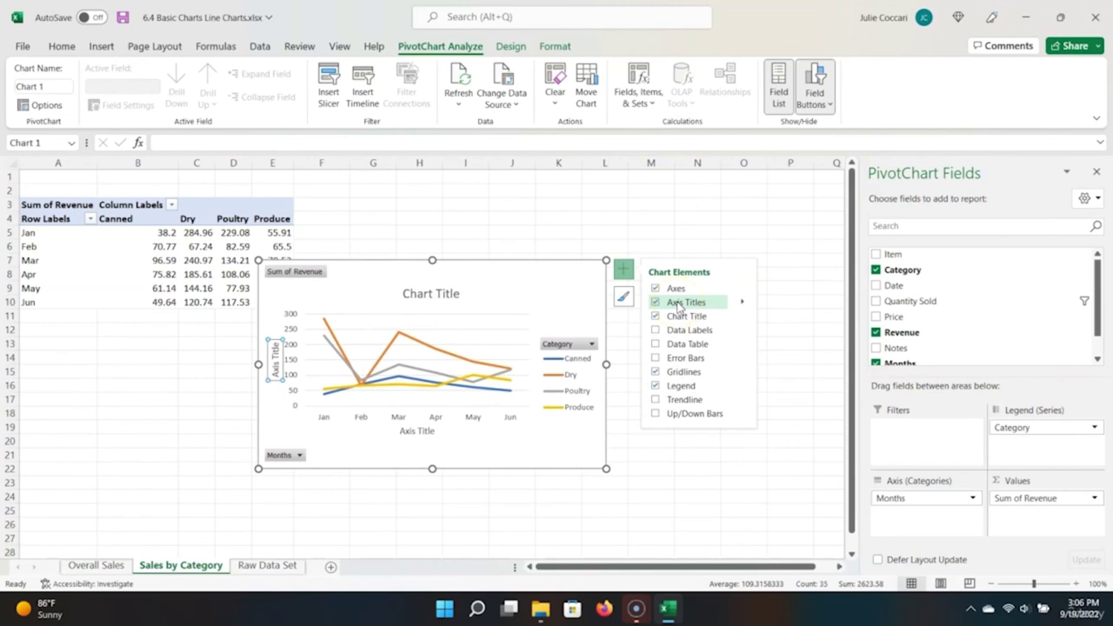
pyautogui.doubleClick(417, 293)
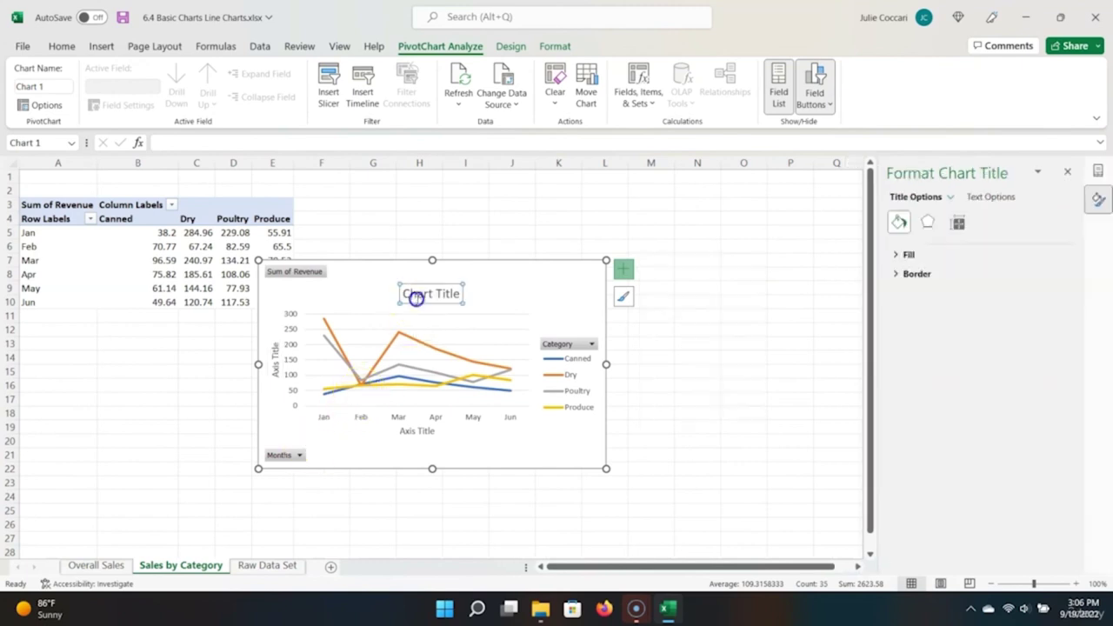
pyautogui.hotkey('ctrl', 'a')
pyautogui.write('Sales')
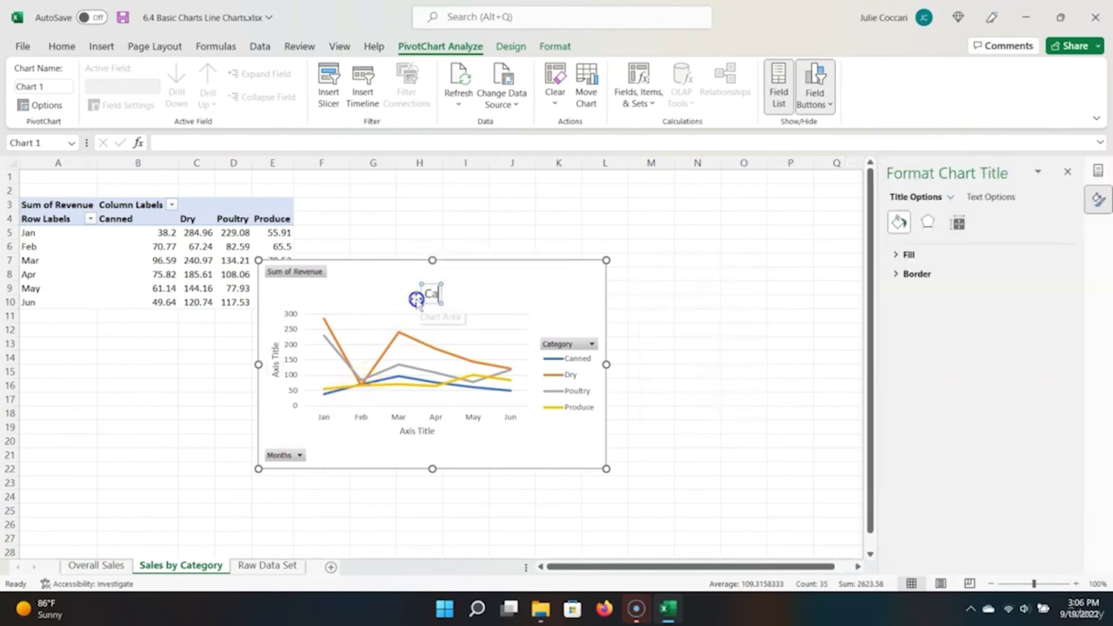
pyautogui.write('ory Sales')
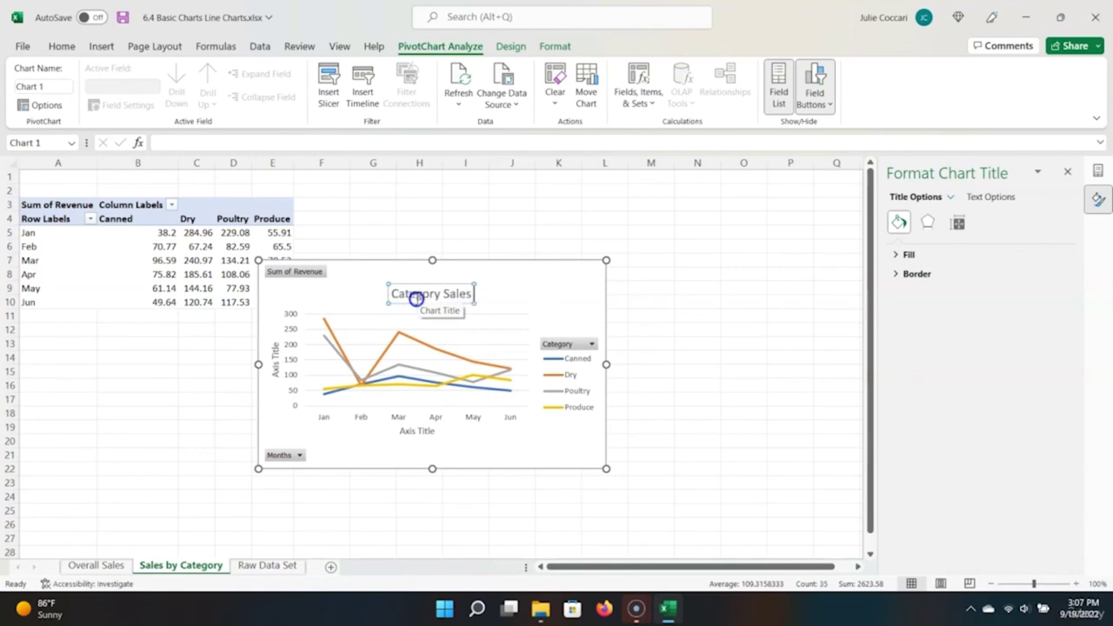
pyautogui.write(' by Month')
# Step: Label the horizontal axis Month and the vertical axis Revenue ($)
pyautogui.click(413, 431)
pyautogui.doubleClick(414, 432)
pyautogui.tripleClick(415, 432)
pyautogui.press('Delete')
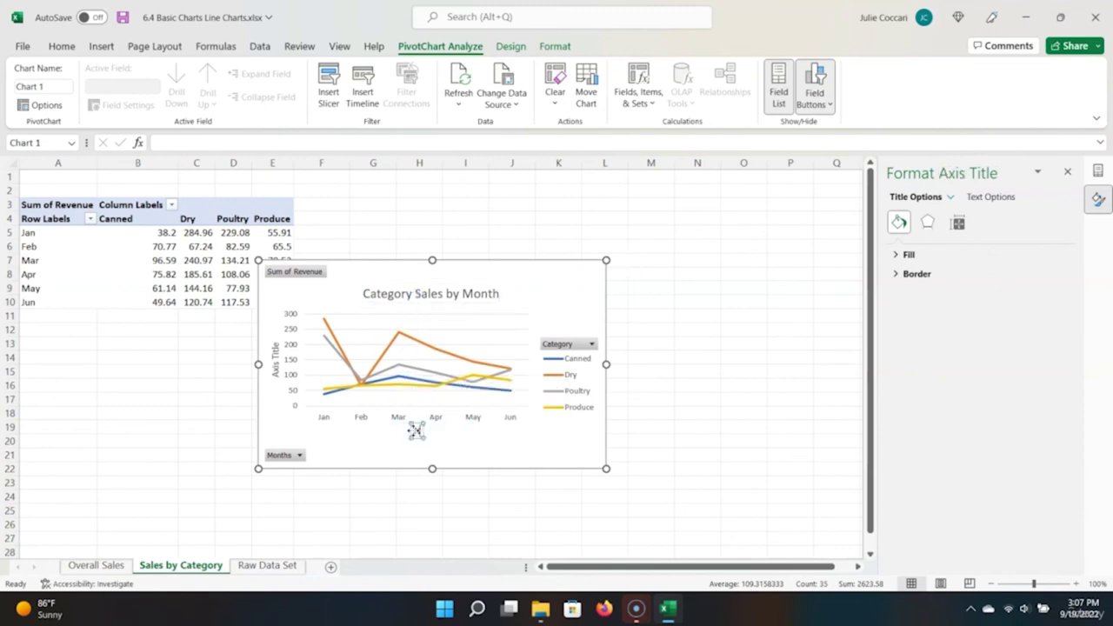
pyautogui.write('Month')
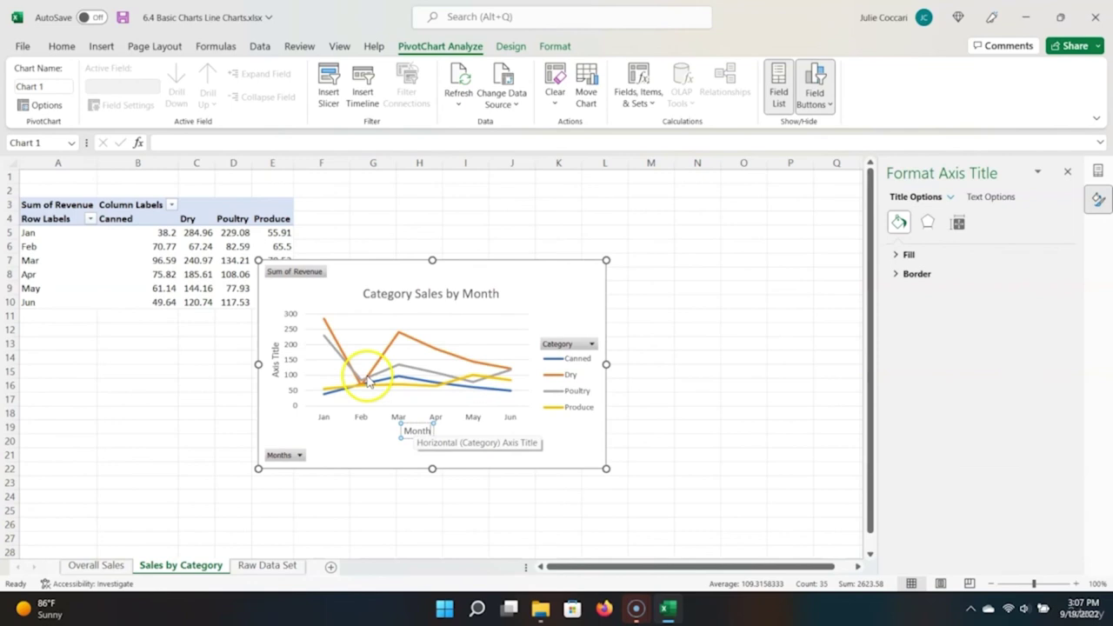
pyautogui.tripleClick(274, 363)
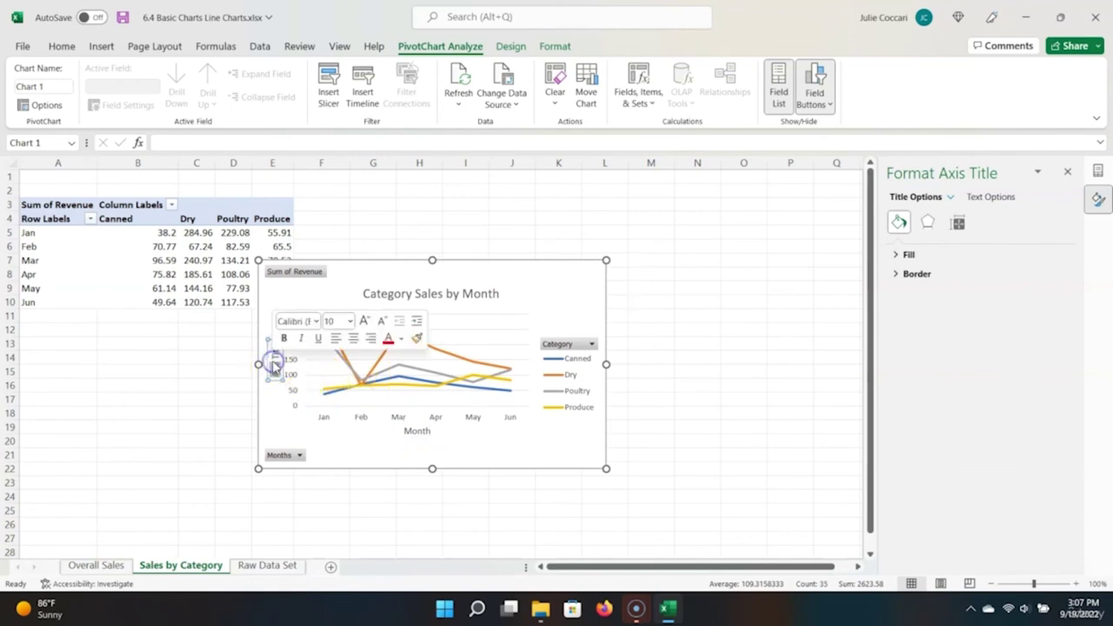
pyautogui.press('Delete')
pyautogui.write('Revenue (')
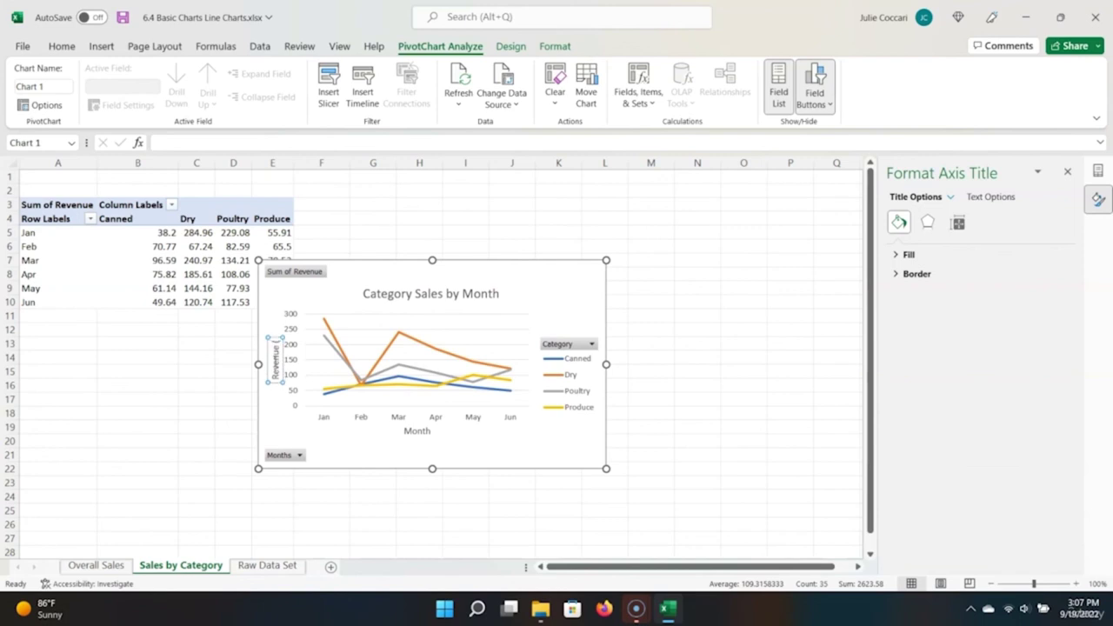
pyautogui.write('$)')
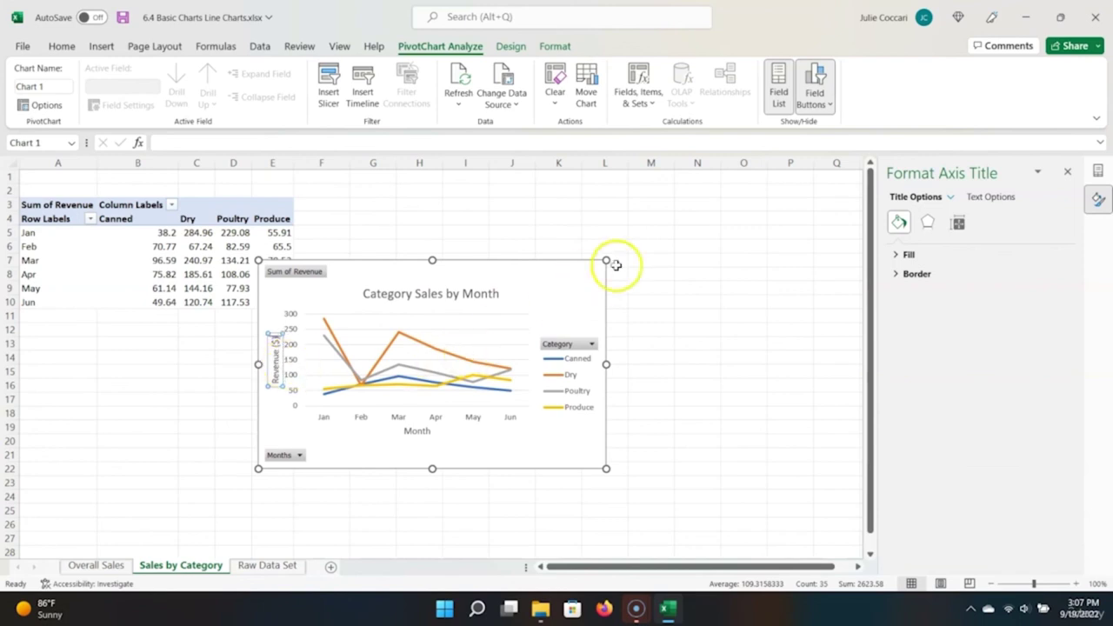
pyautogui.click(643, 245)
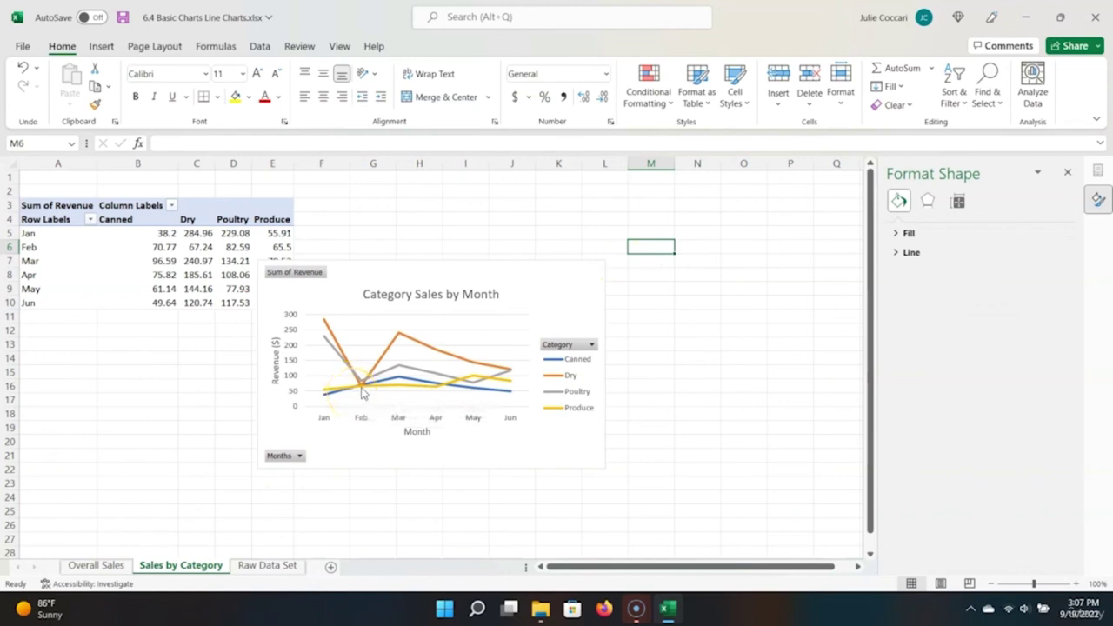
pyautogui.moveTo(363, 396)
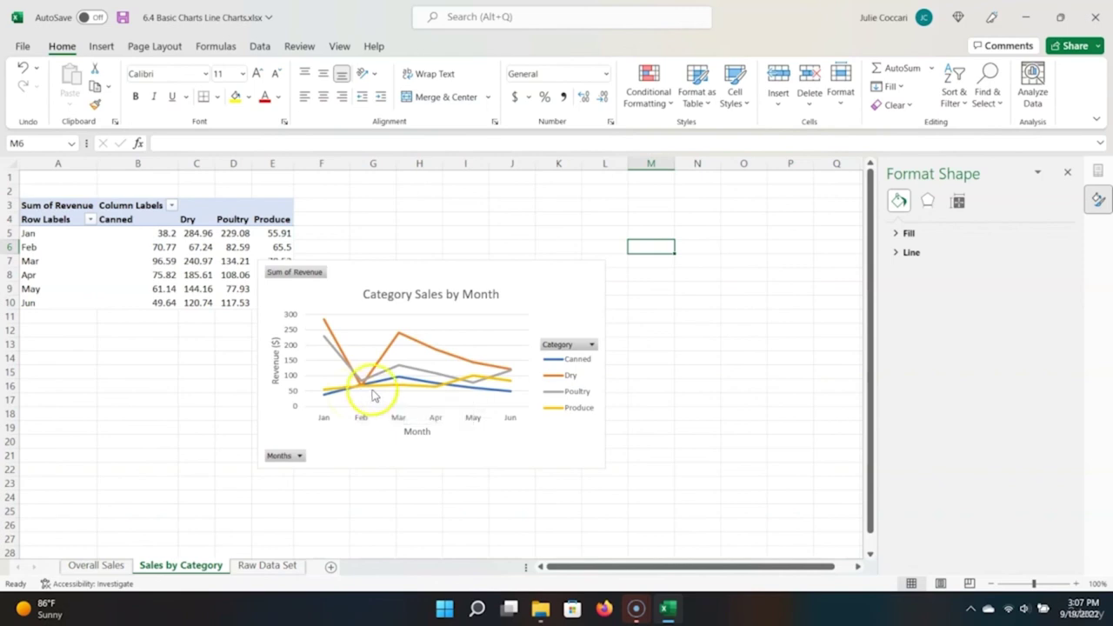